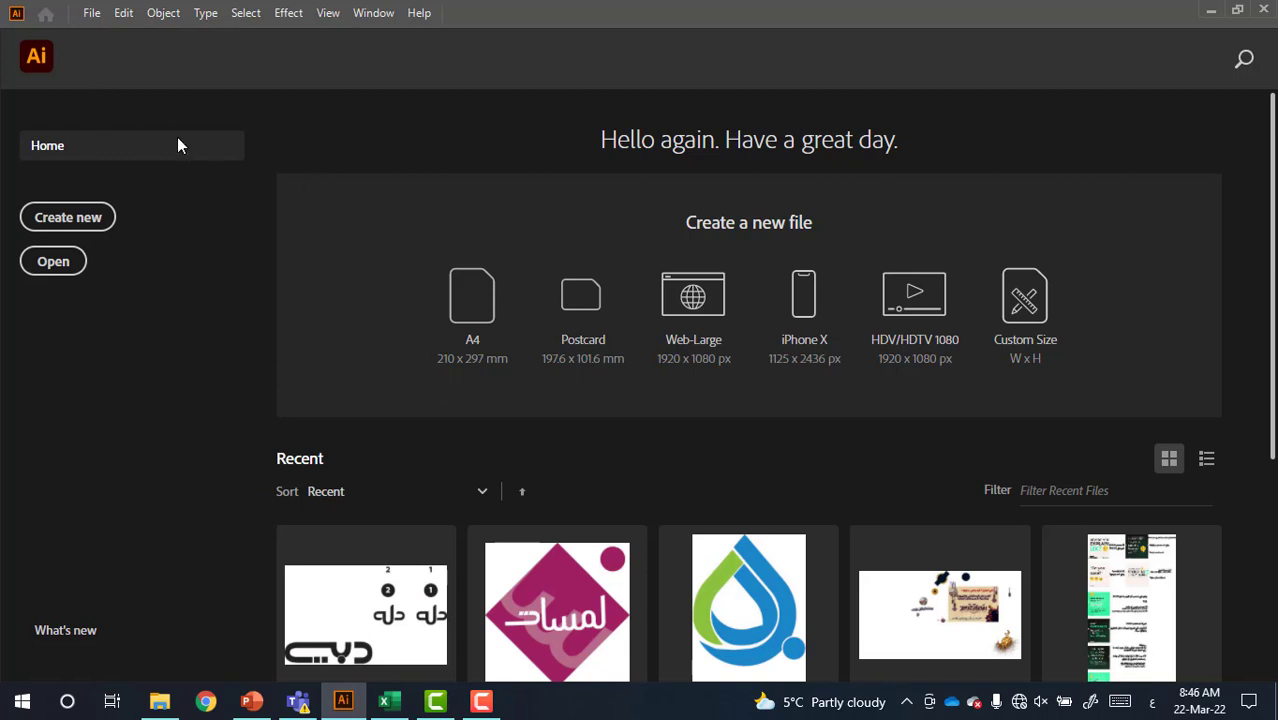
- Start a new document from the Home screen, bringing up the 150 × 150 mm Custom preset
left_click(67, 217)
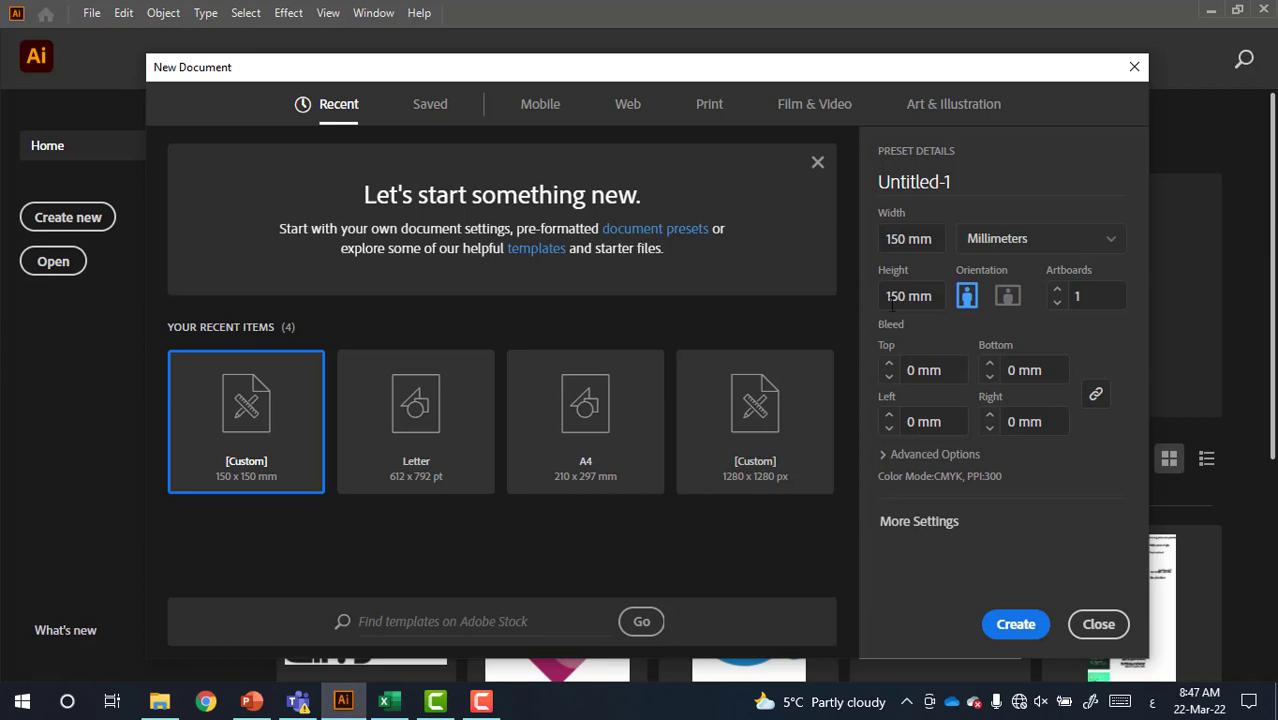
- Show the measurement units list beside Width, with Millimeters currently selected
left_click(1025, 242)
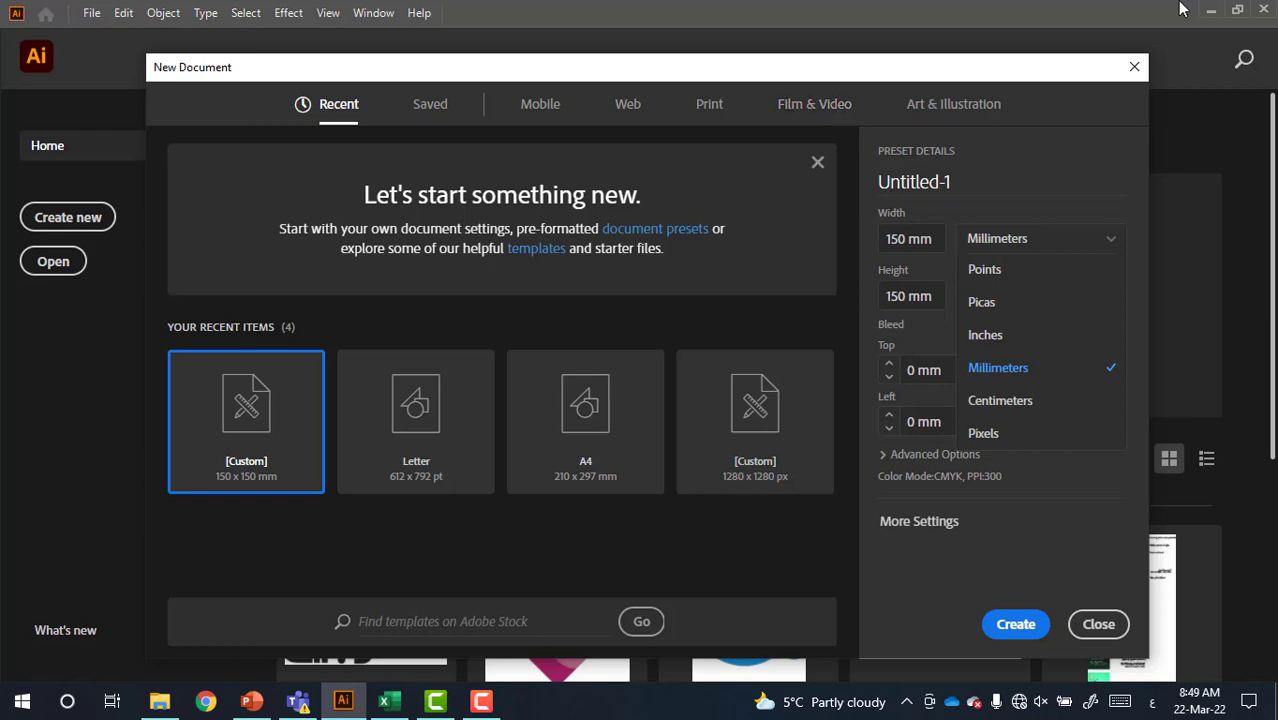
- Keep Millimeters and create the 150 × 150 mm document with a blank square artboard
left_click(1015, 382)
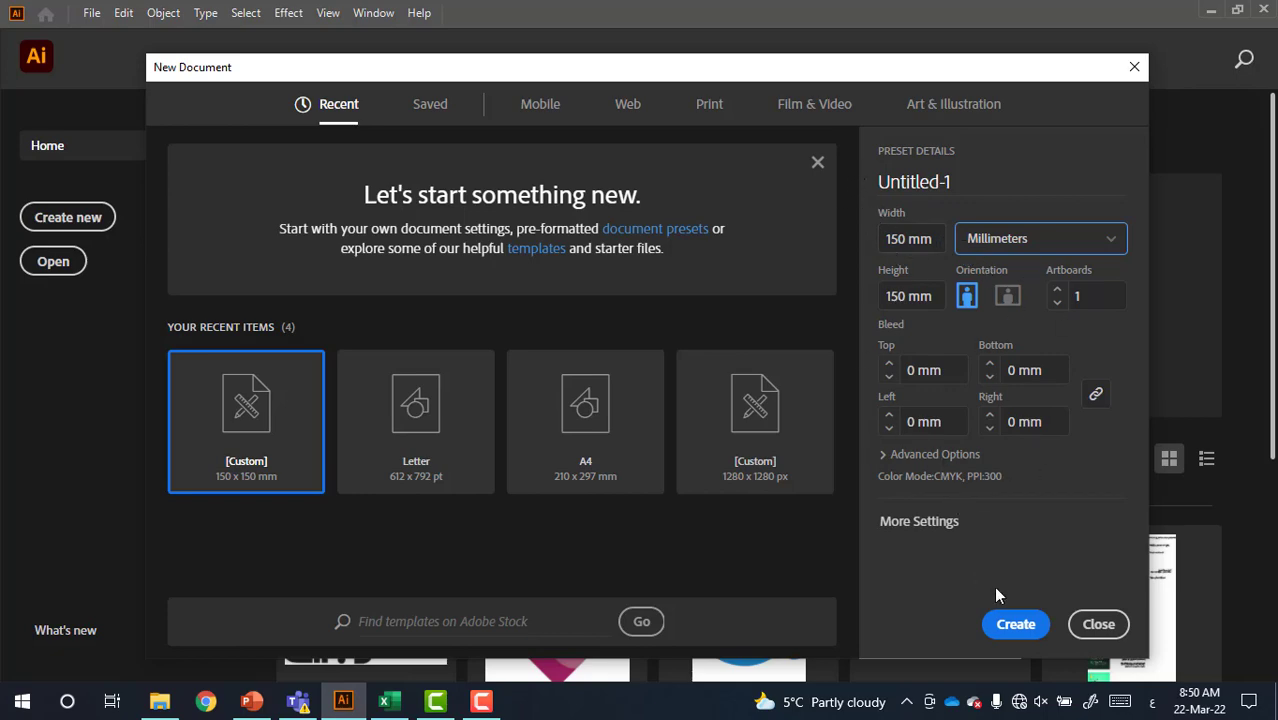
left_click(1004, 620)
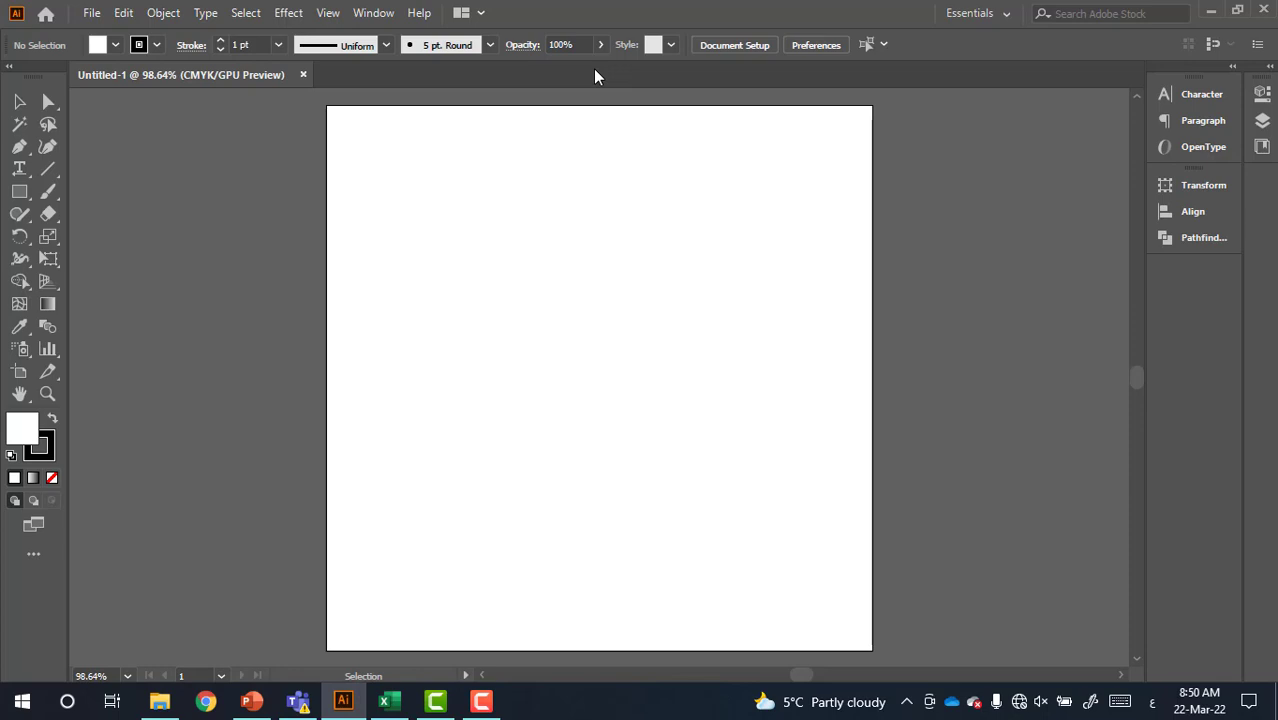
- Try the Type, Selection and Direct Selection tools, ending on the Rectangle tool
left_click(19, 168)
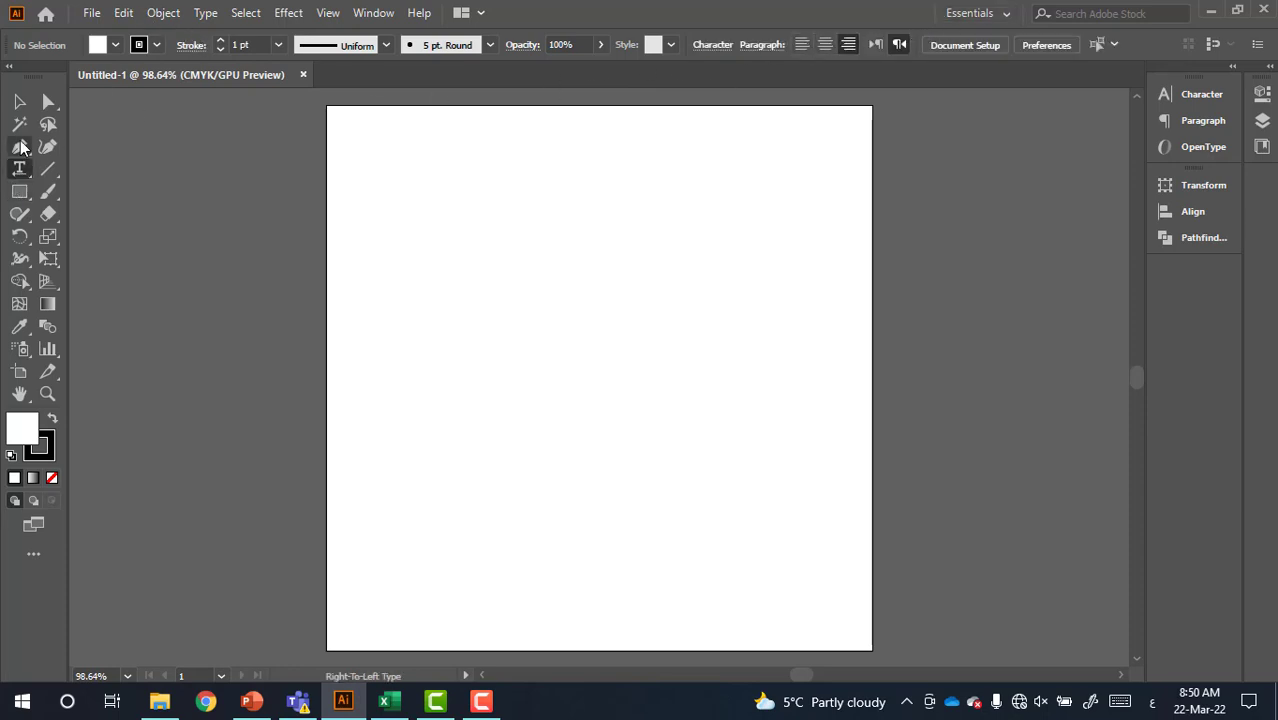
left_click(19, 101)
left_click(48, 101)
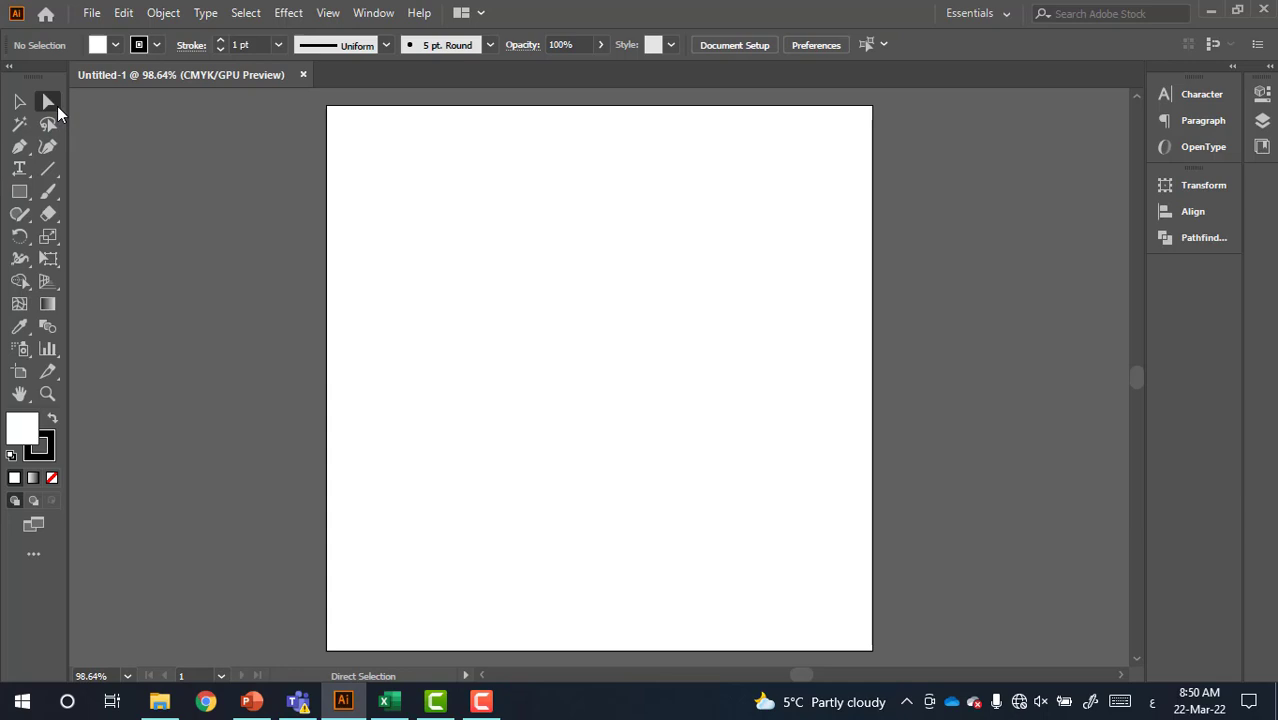
left_click(20, 196)
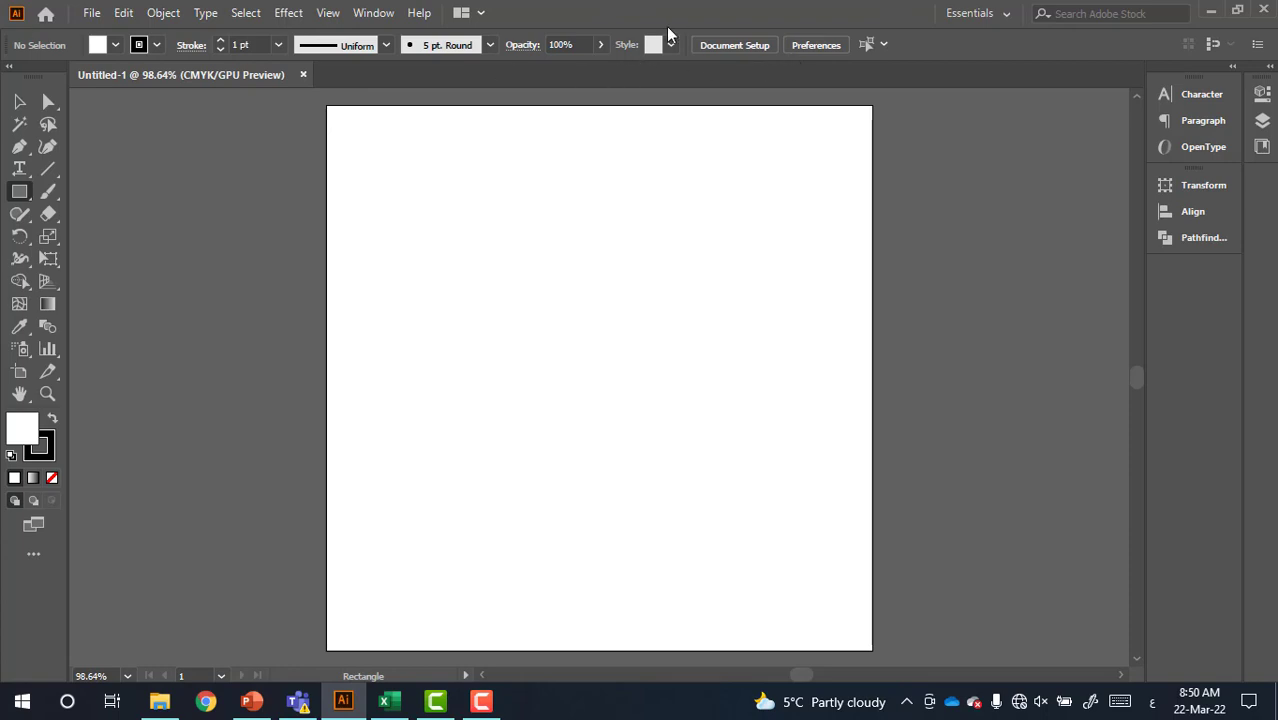
- Hide the Control bar from the Window menu, then show it again
left_click(384, 13)
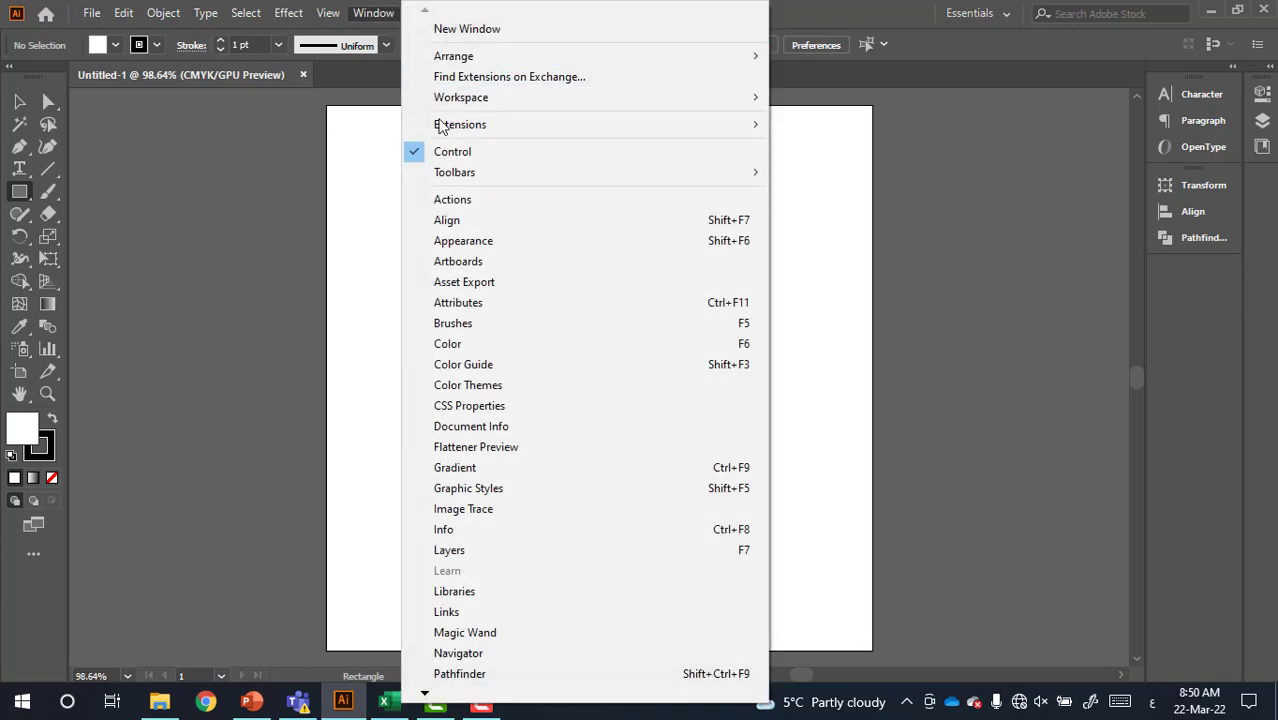
left_click(505, 151)
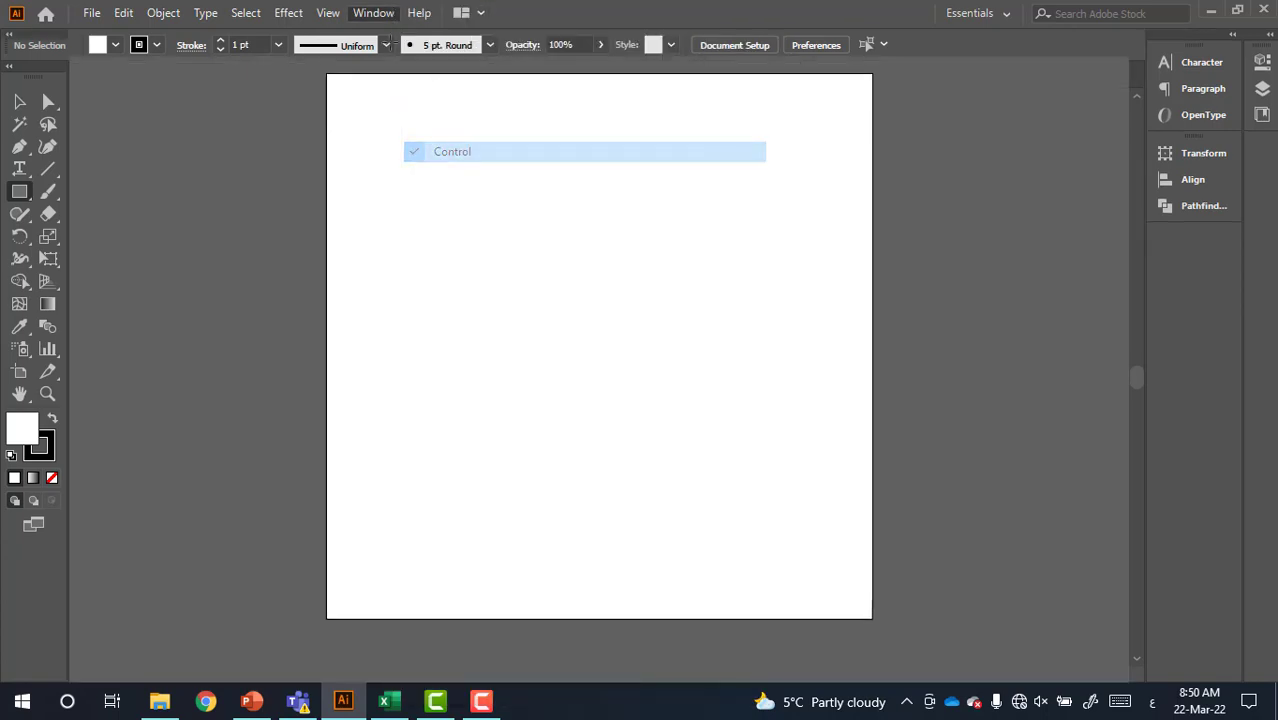
left_click(373, 13)
left_click(463, 153)
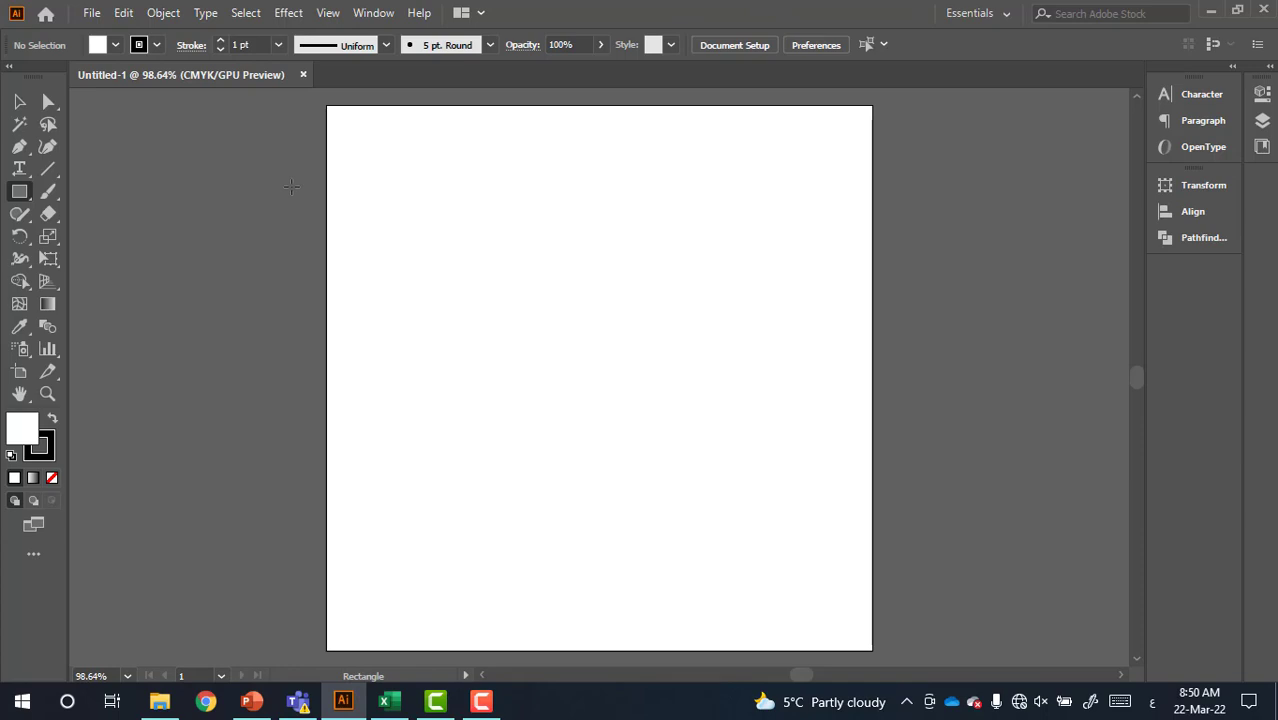
- Open the Window menu and close it without choosing anything
left_click(373, 12)
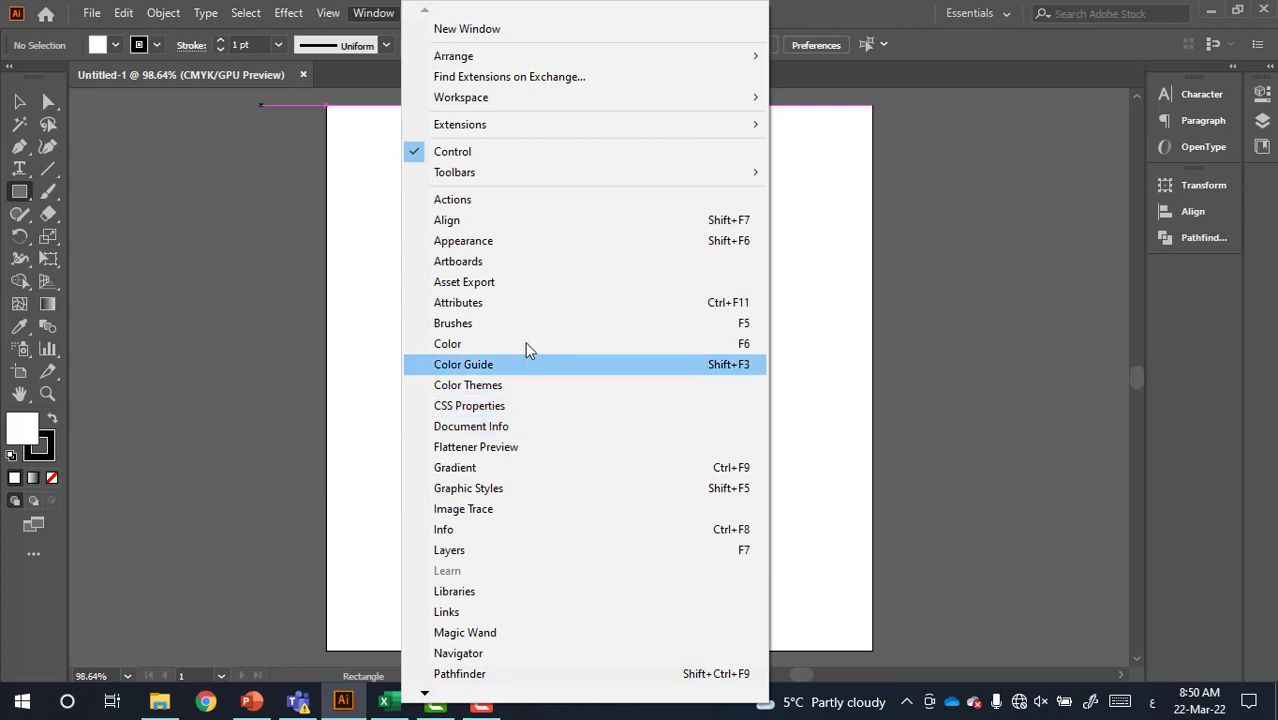
left_click(810, 19)
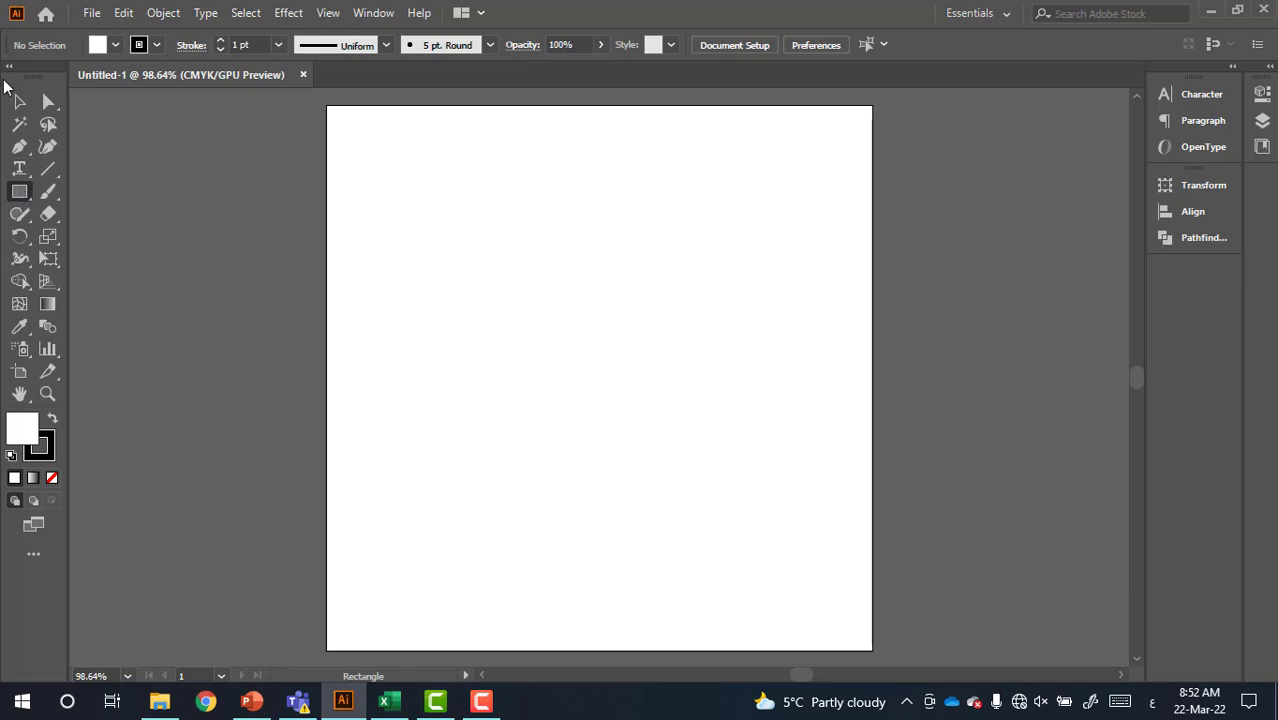
- Switch to the Line Segment tool, dismissing its options, and view the line, arc and grid tools
left_click_drag(21, 194, 63, 196)
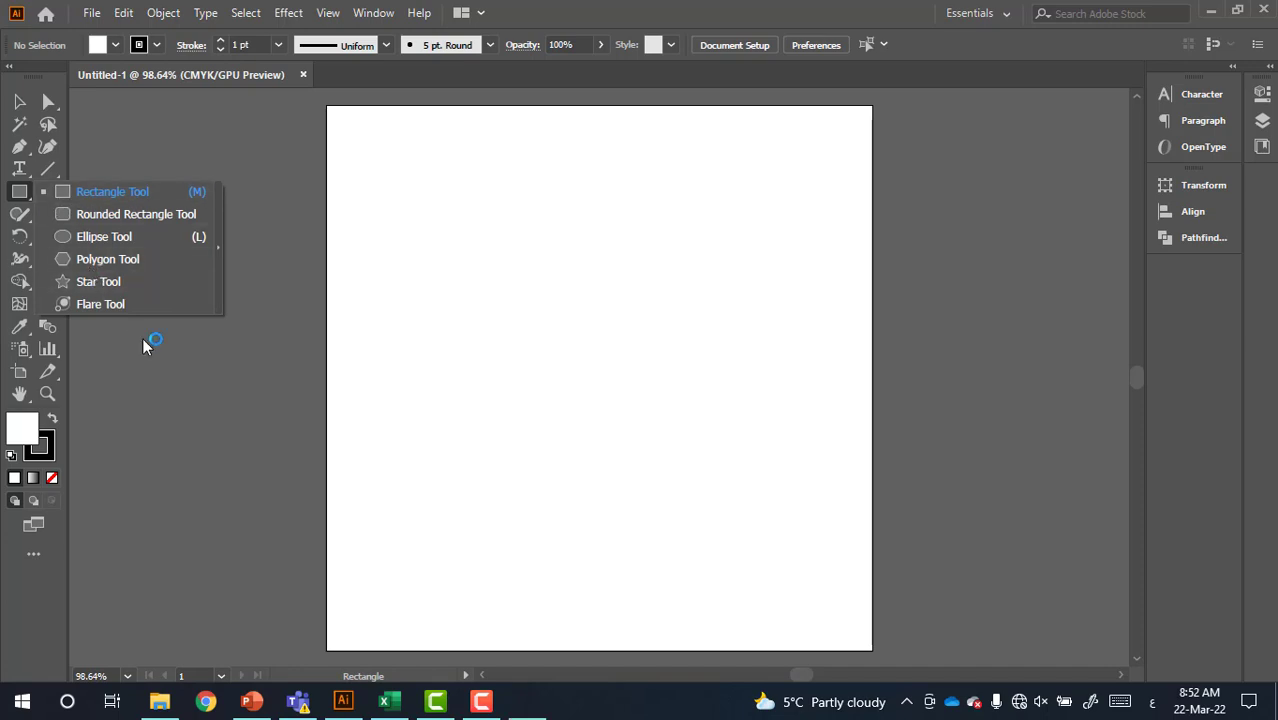
key("super+plus")
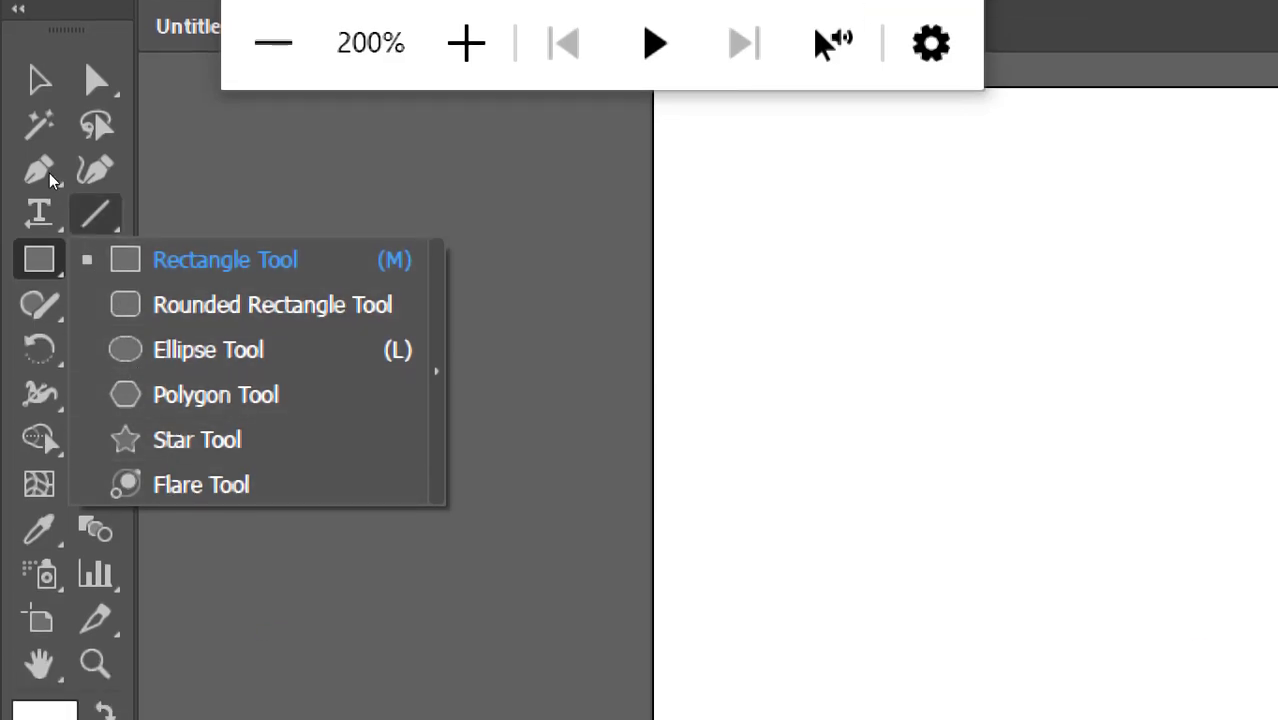
double_click(95, 213)
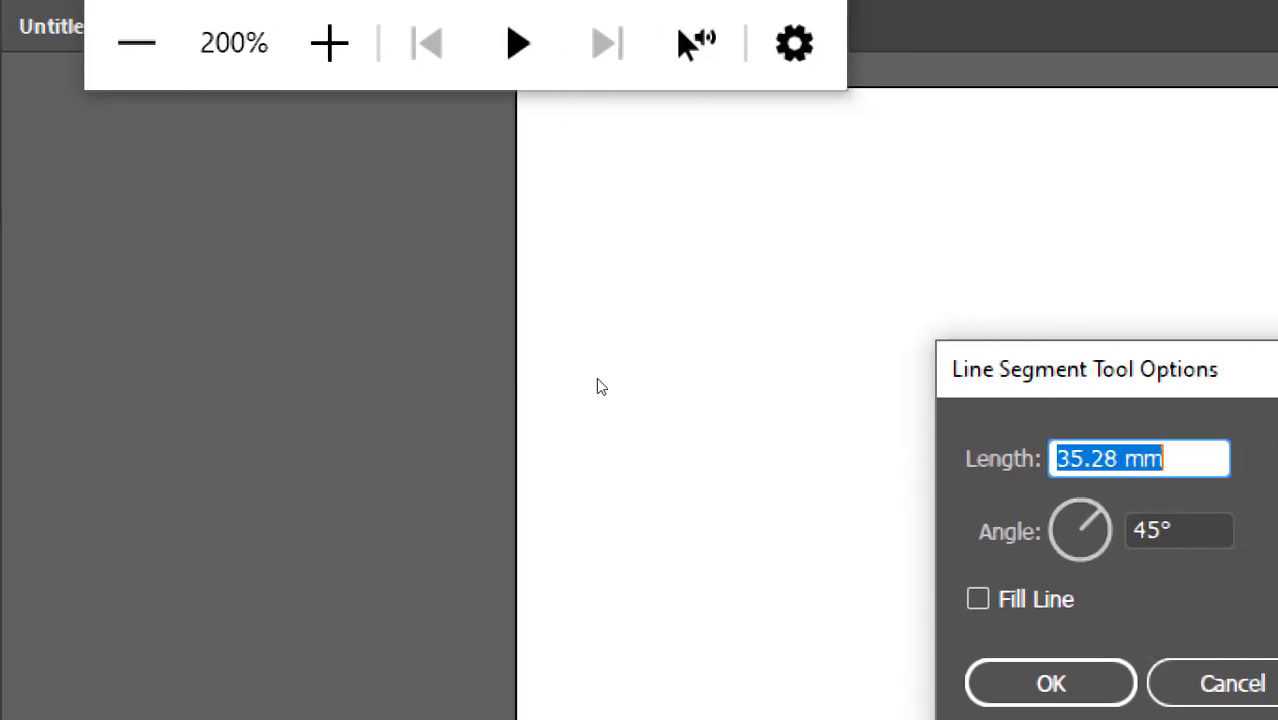
key("Escape")
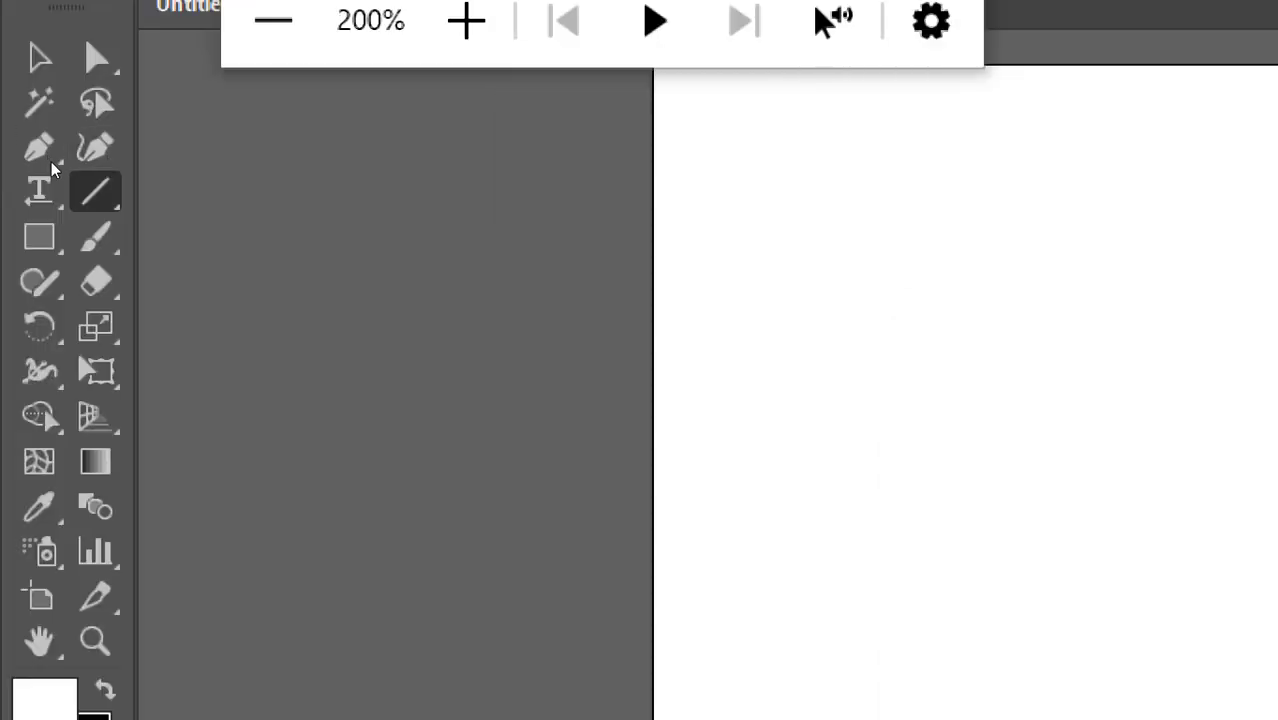
left_click(97, 193)
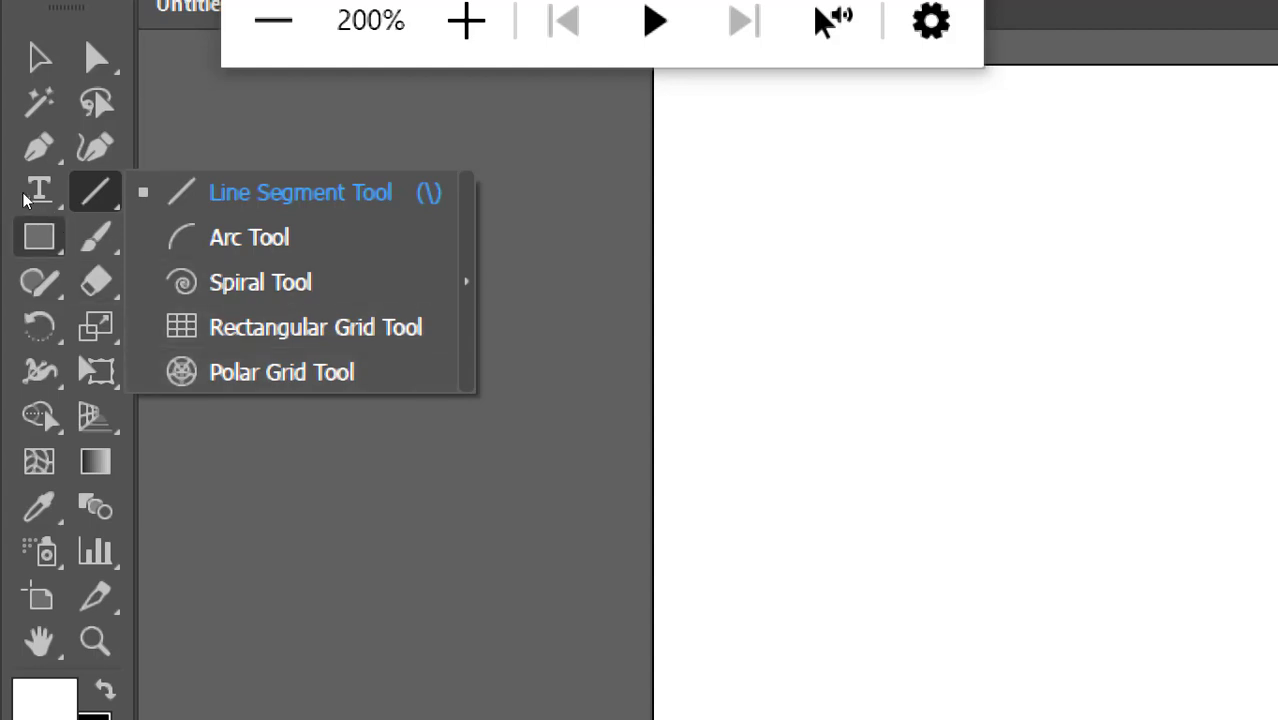
- Return to the Rectangle tool, make an 18.41 mm trial square and delete it
left_click_drag(39, 236, 70, 195)
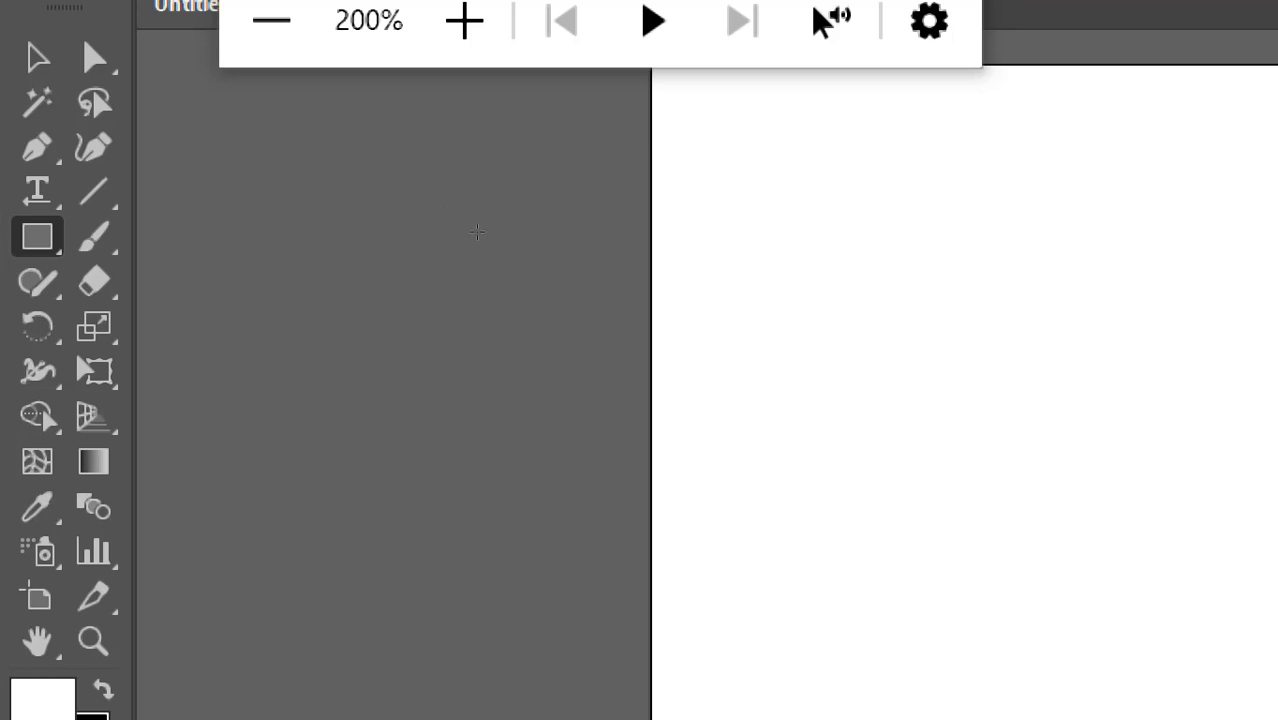
left_click_drag(967, 331, 1104, 465)
left_click(664, 362)
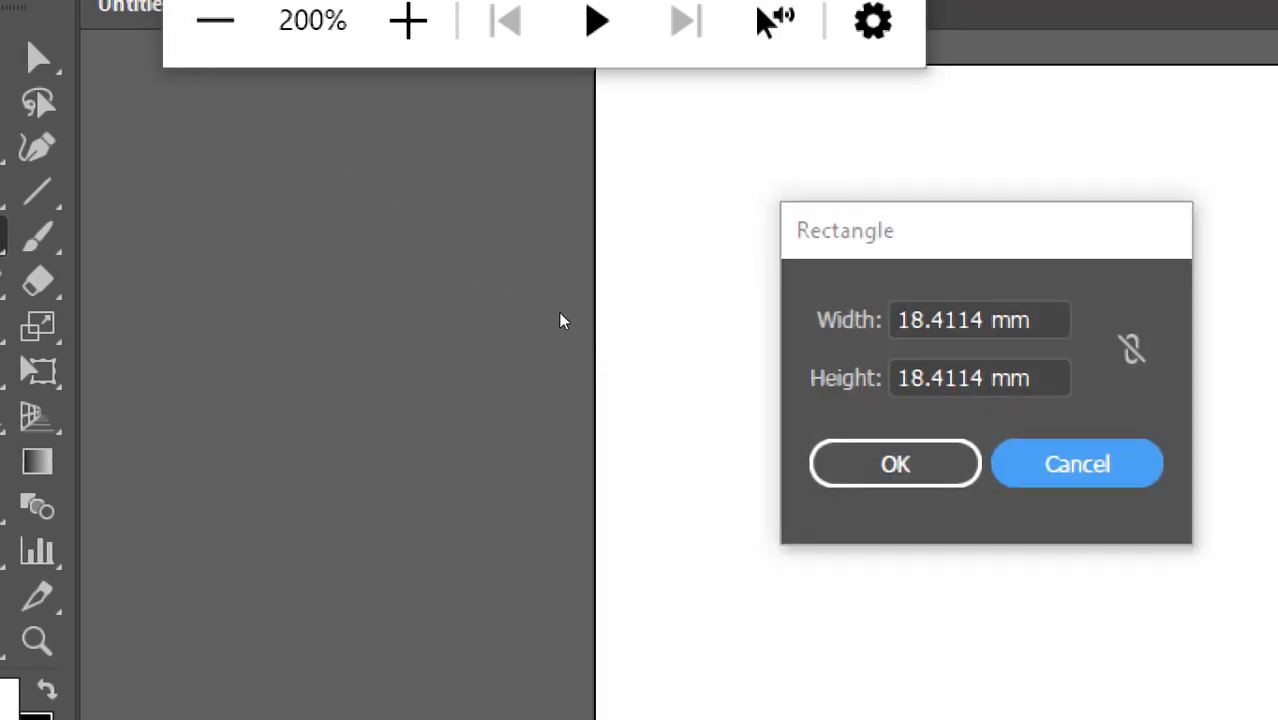
key("Return")
key("Delete")
- Draw and delete another trial square, then draw a roughly 47 mm square and deselect it
left_click_drag(716, 227, 1116, 575)
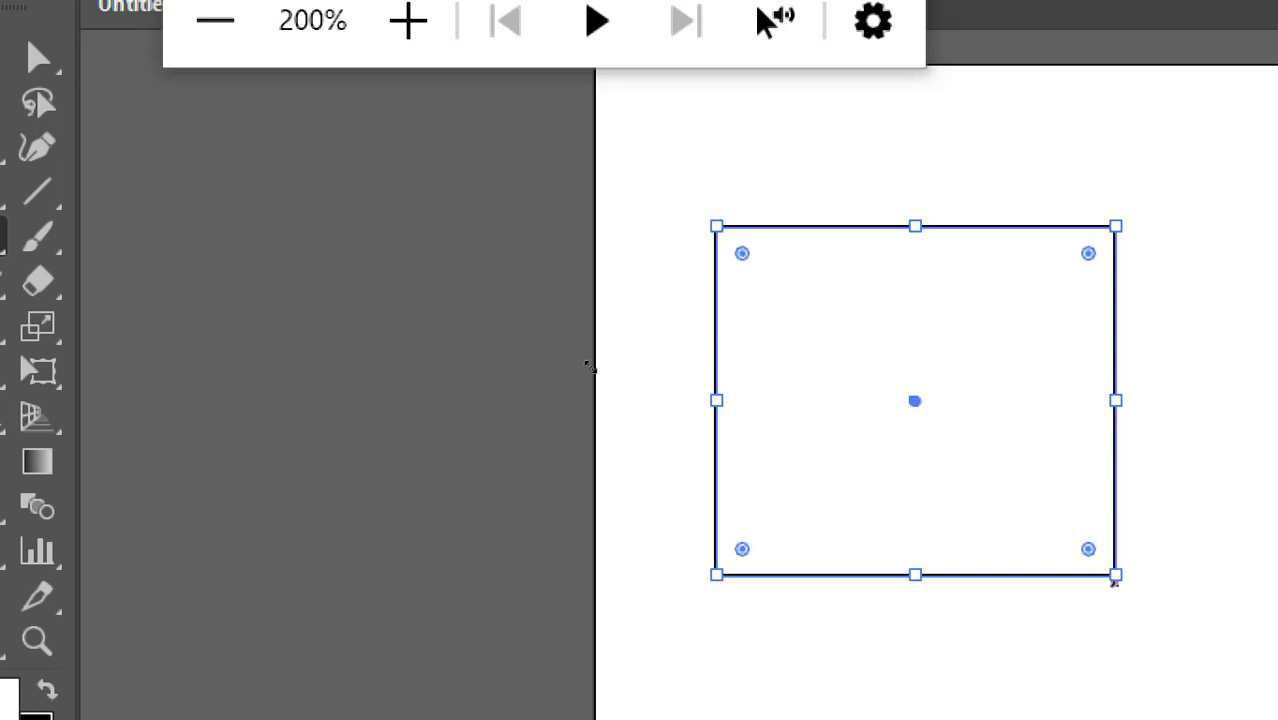
key("Delete")
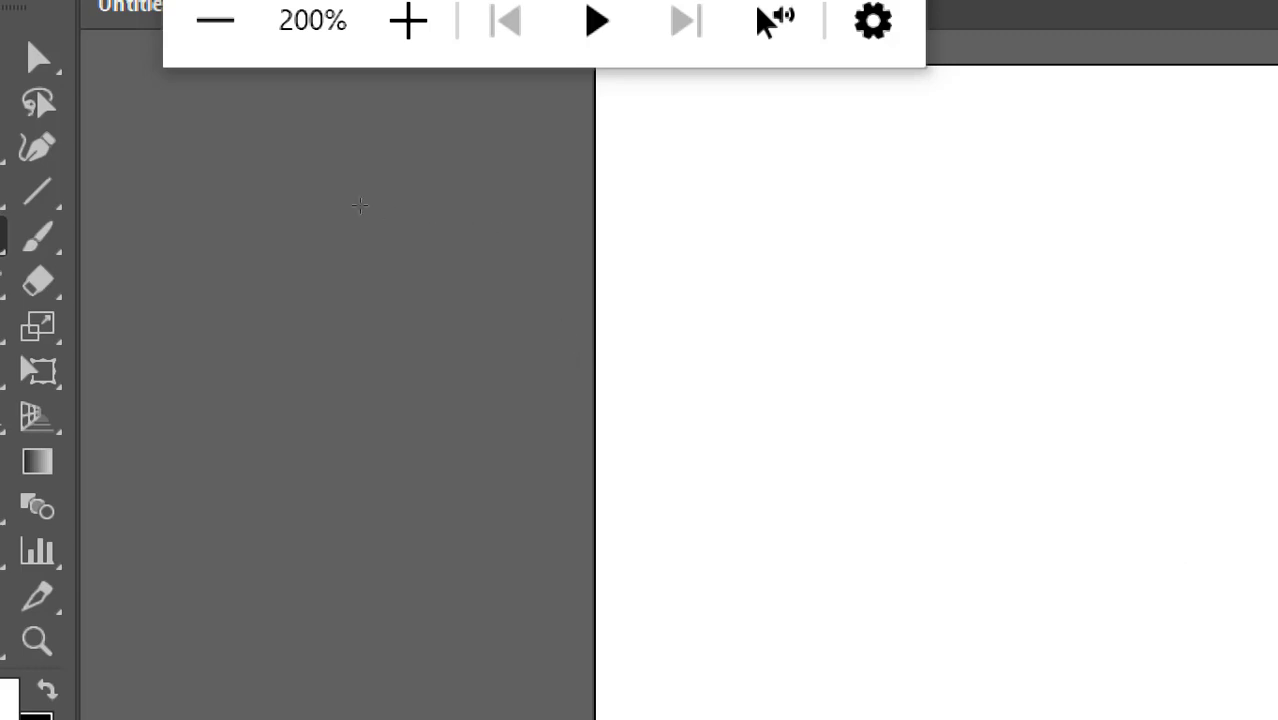
left_click_drag(360, 205, 530, 332)
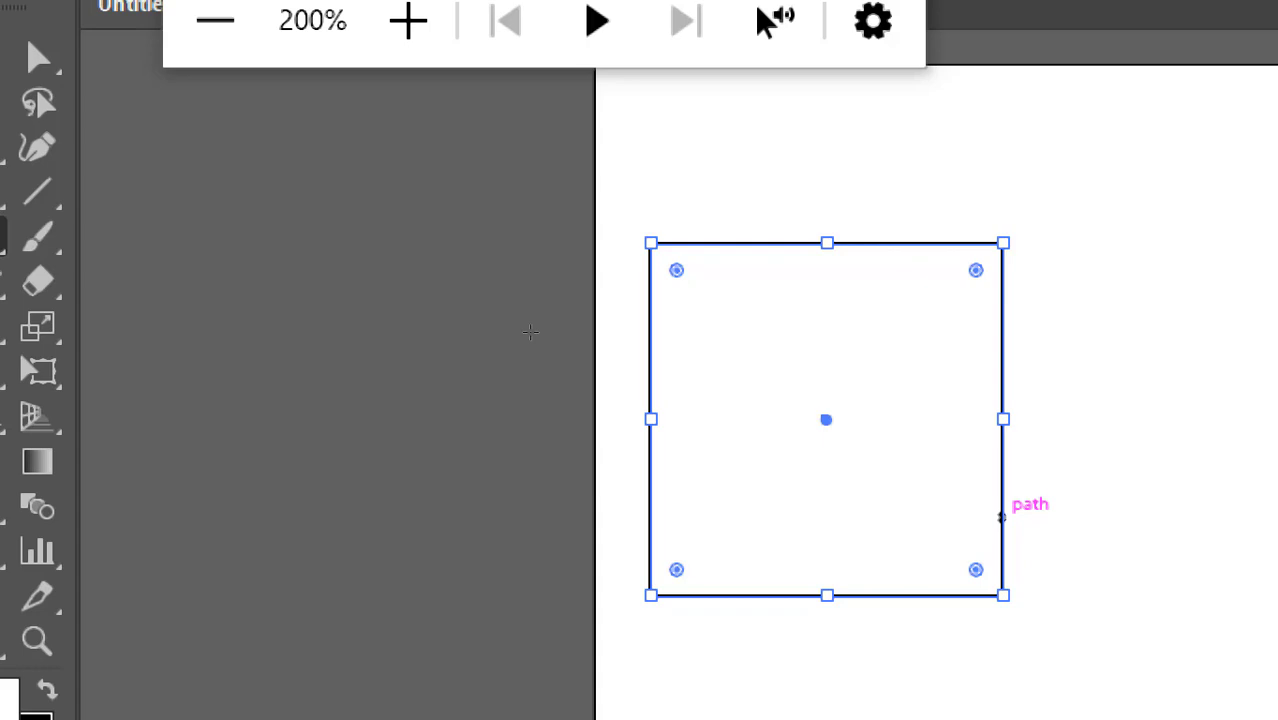
key("ctrl+shift+a")
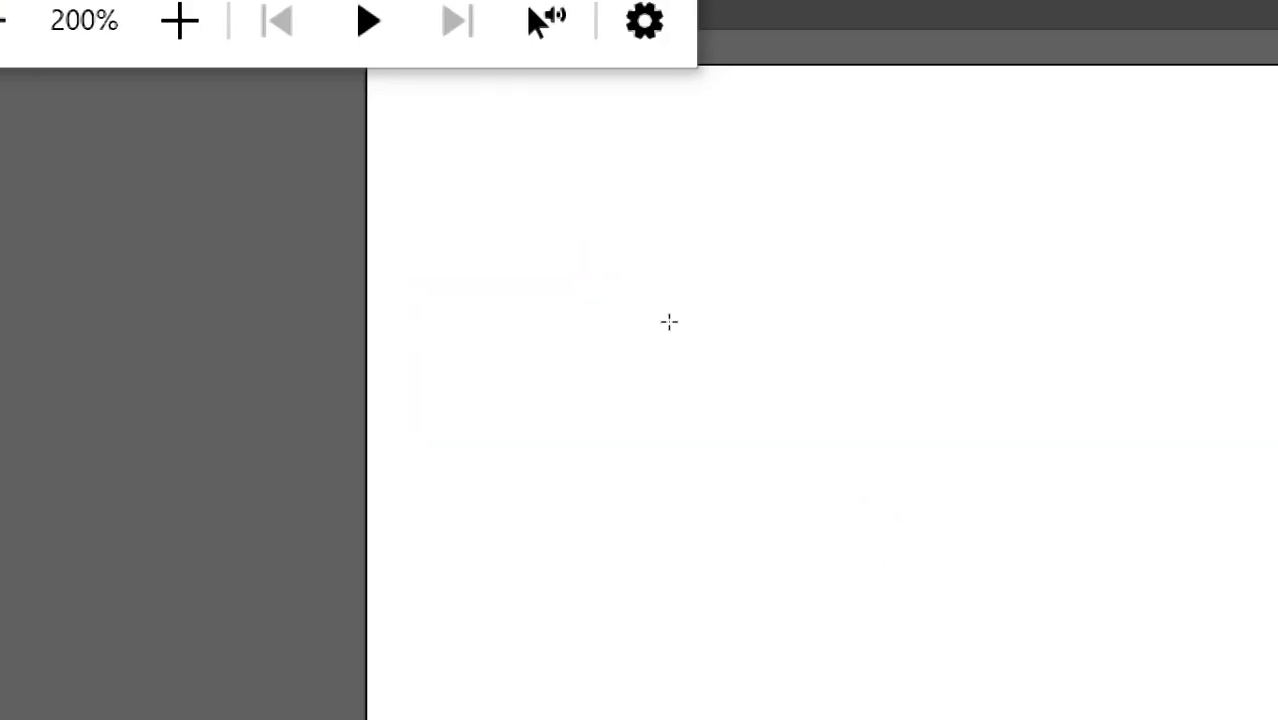
- Create an exact 50 × 50 mm square by entering width and height in the Rectangle dialog
left_click(555, 223)
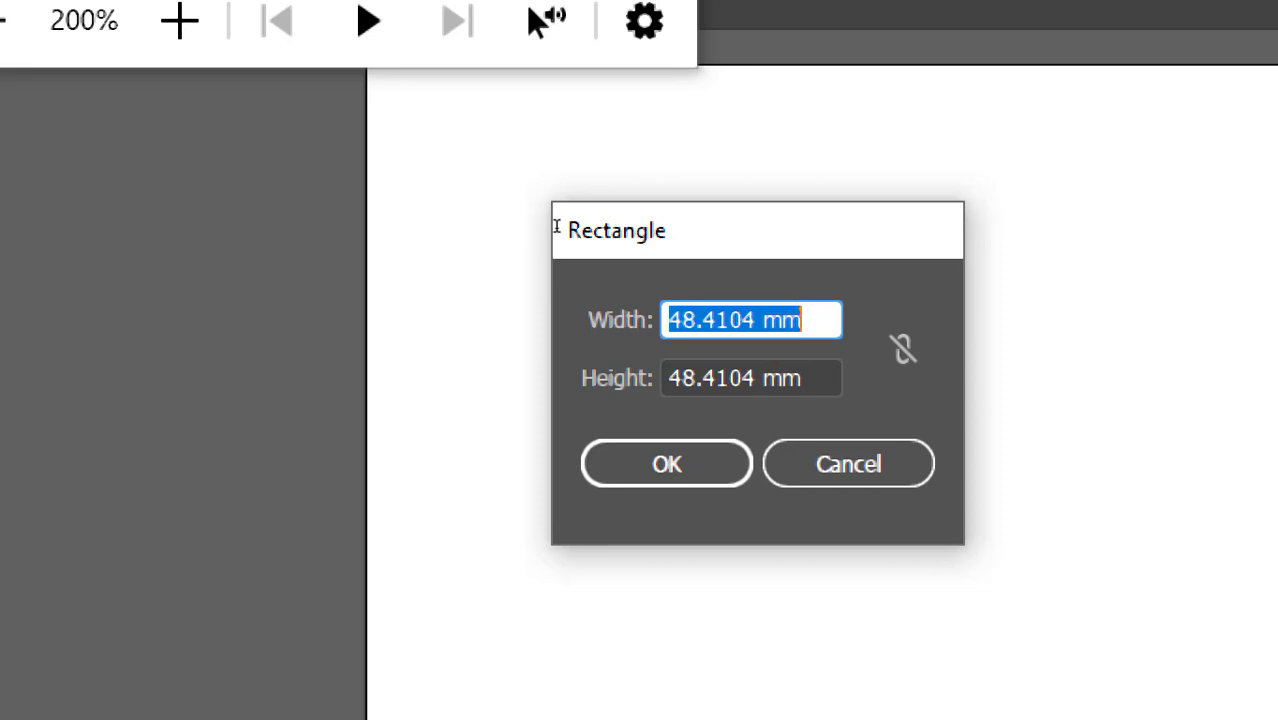
type("5")
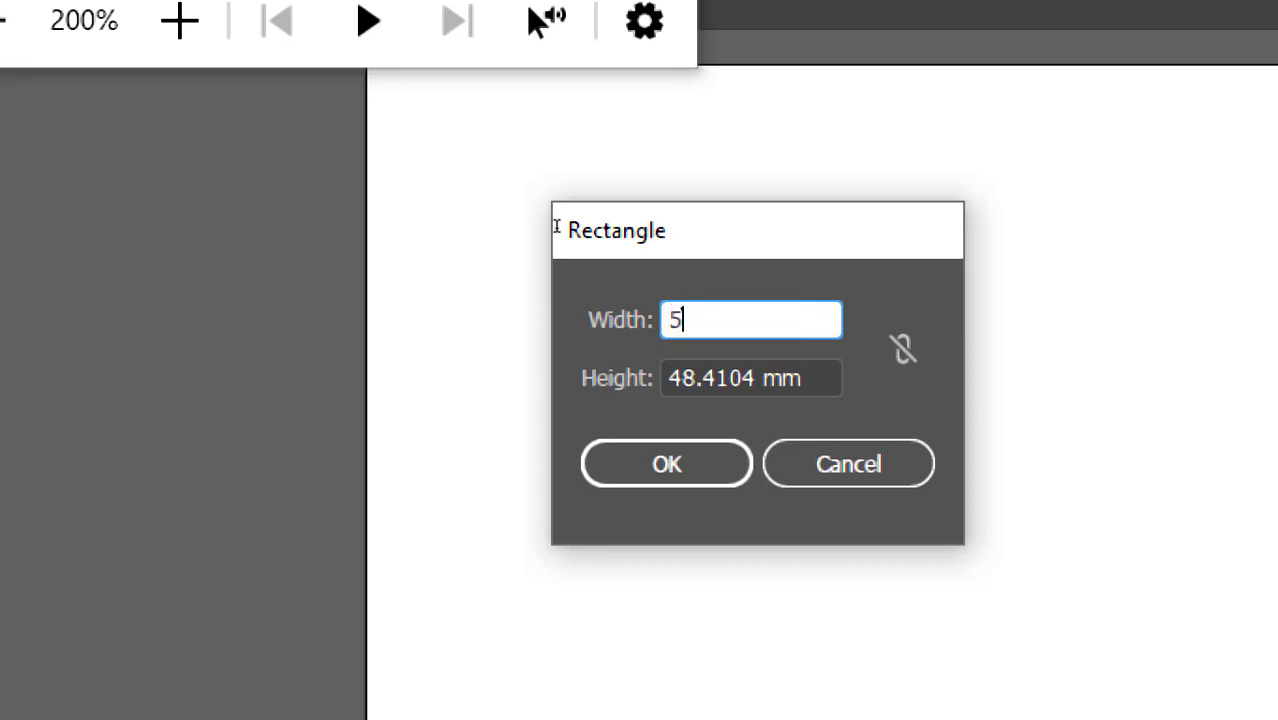
type("0")
key("Tab")
type("5")
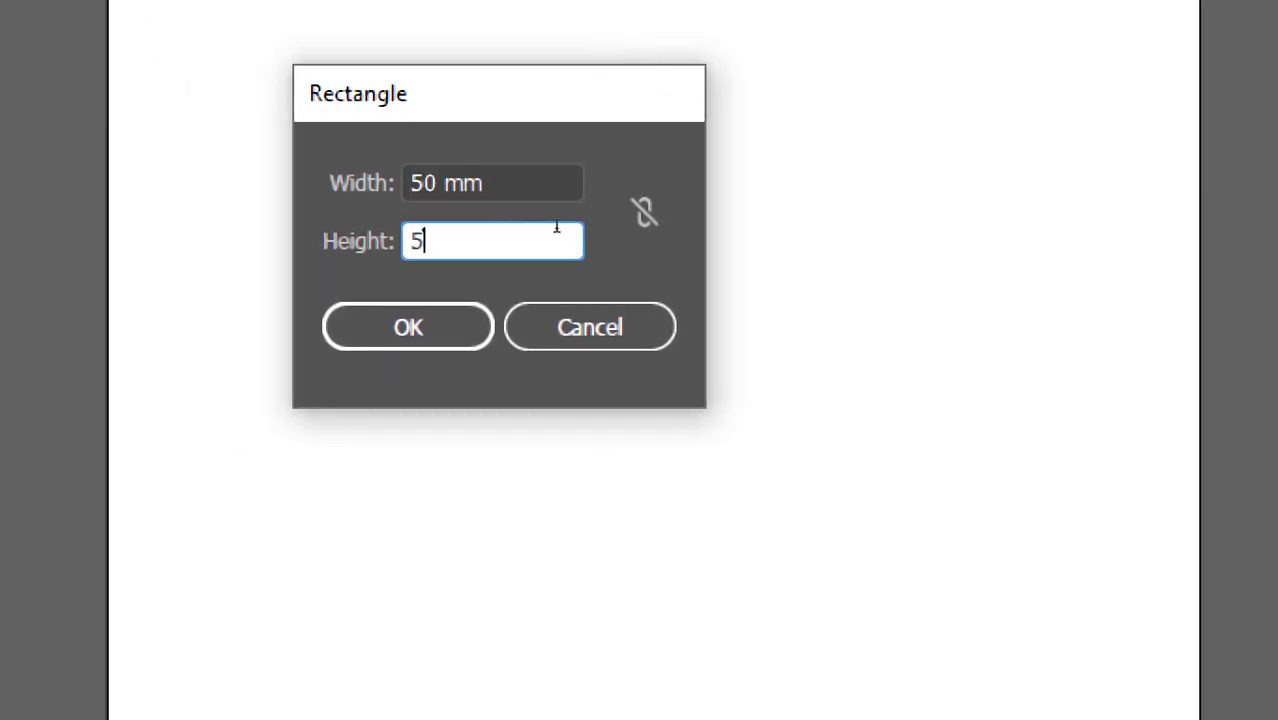
type("0")
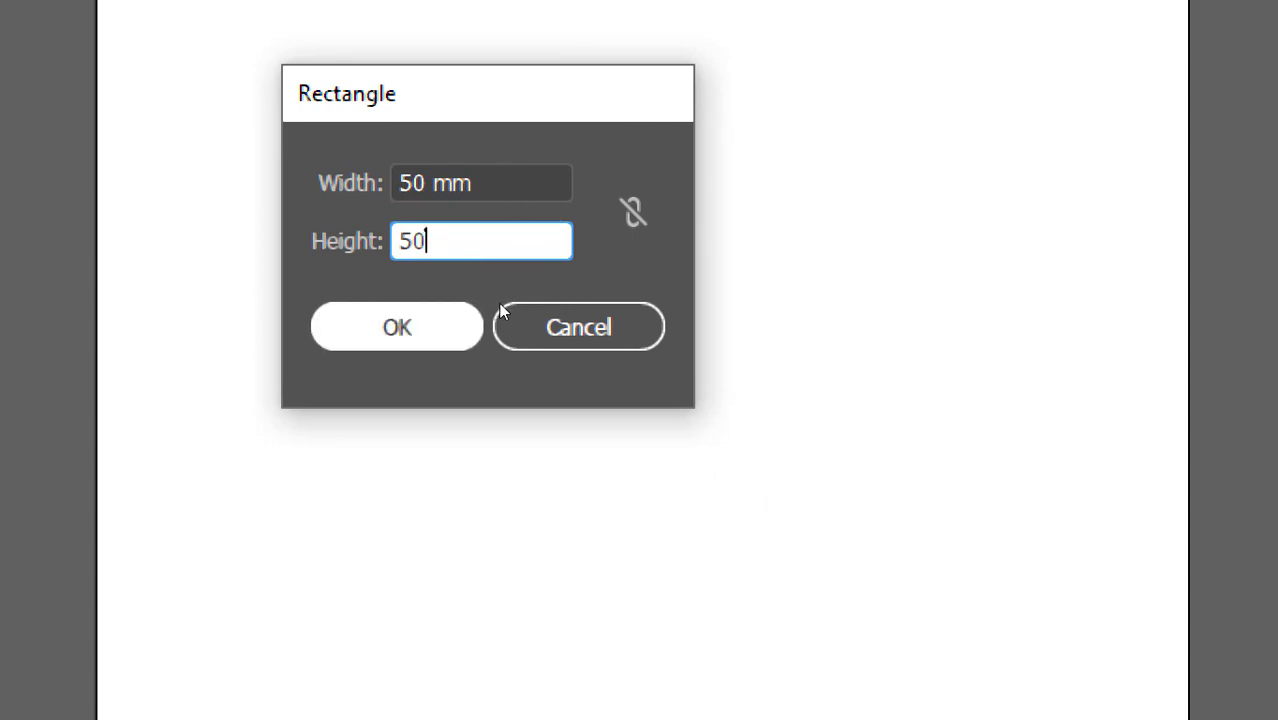
key("super+minus")
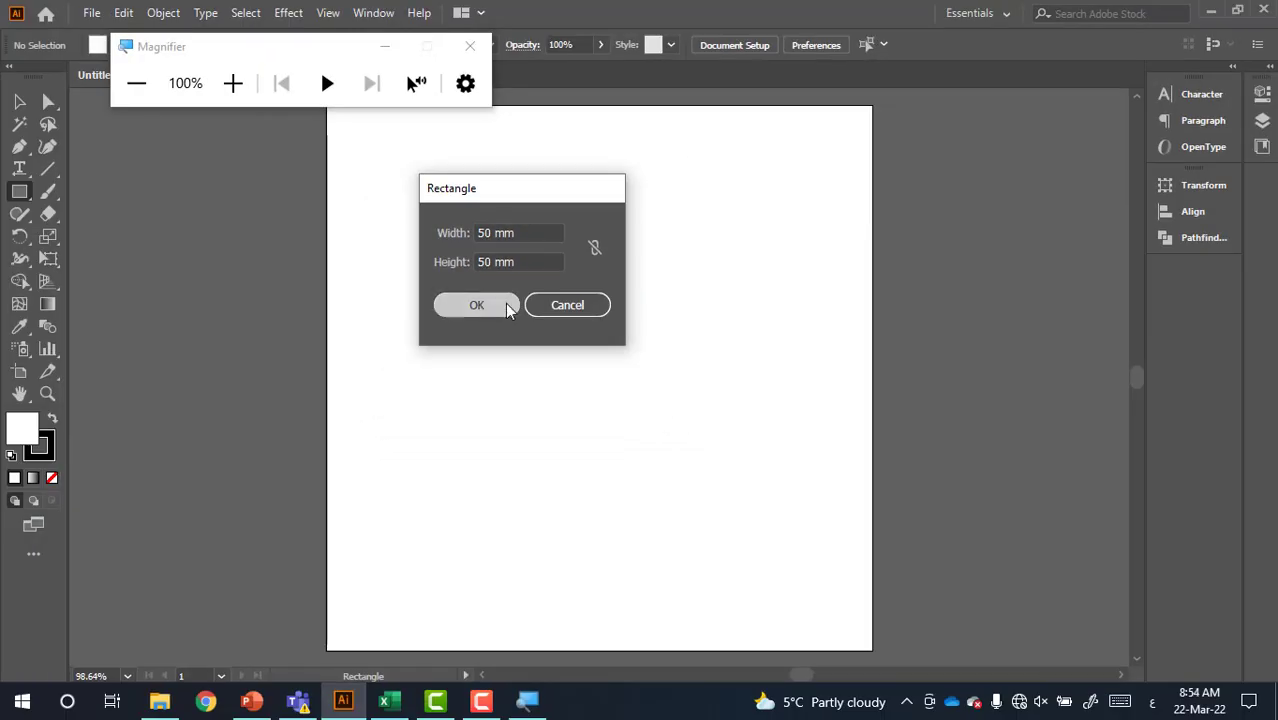
left_click(503, 309)
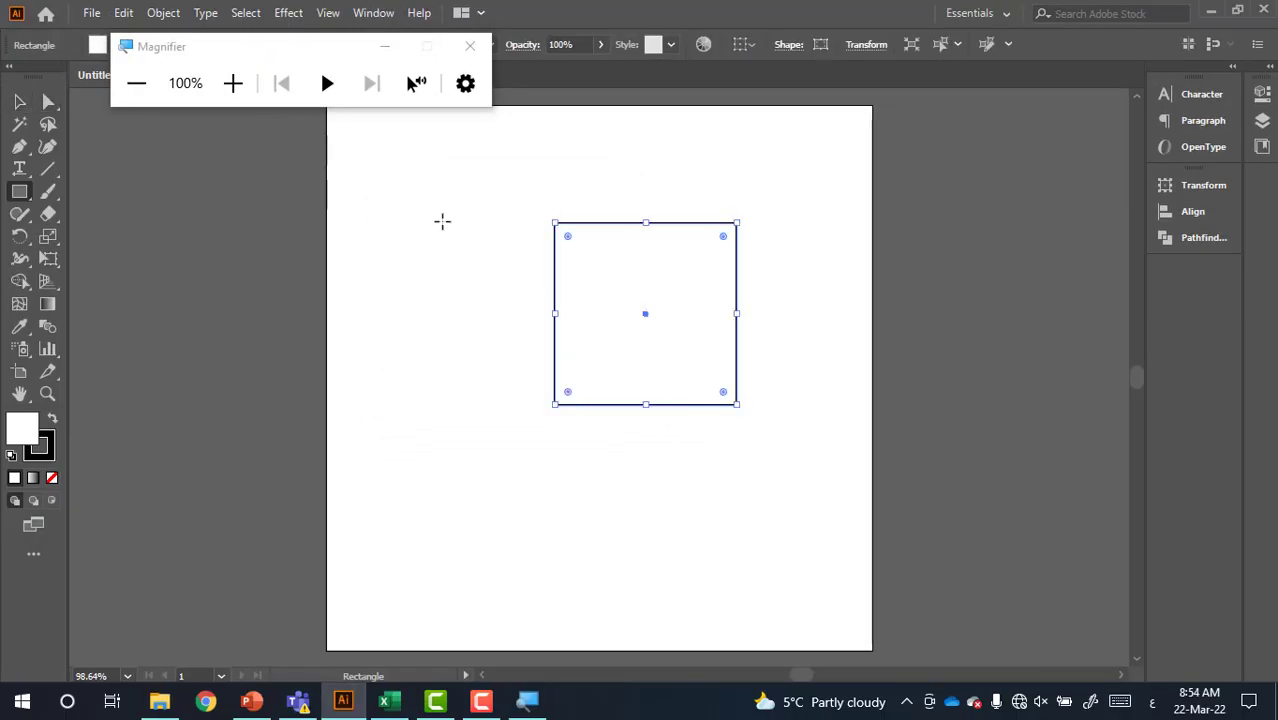
left_click(19, 101)
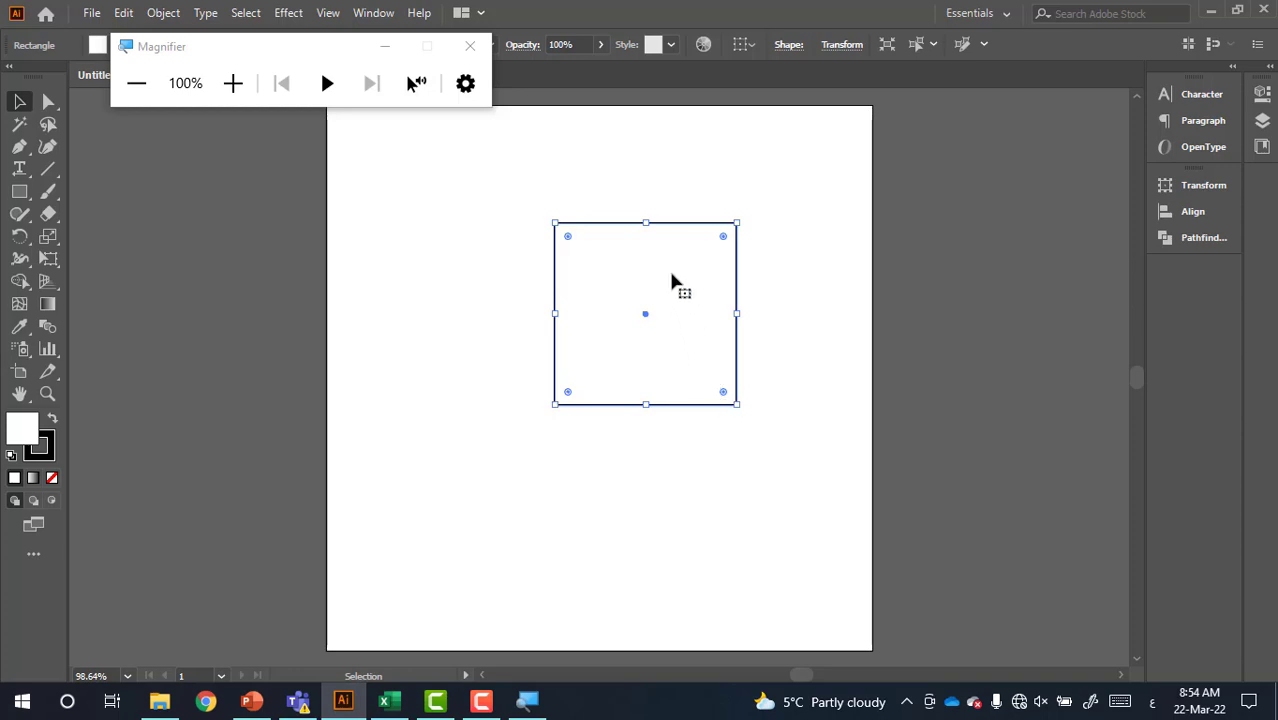
- Move the square onto the artboard's right edge and draw a small rounded square
left_click_drag(670, 282, 896, 215)
left_click(20, 192)
left_click_drag(20, 192, 128, 214)
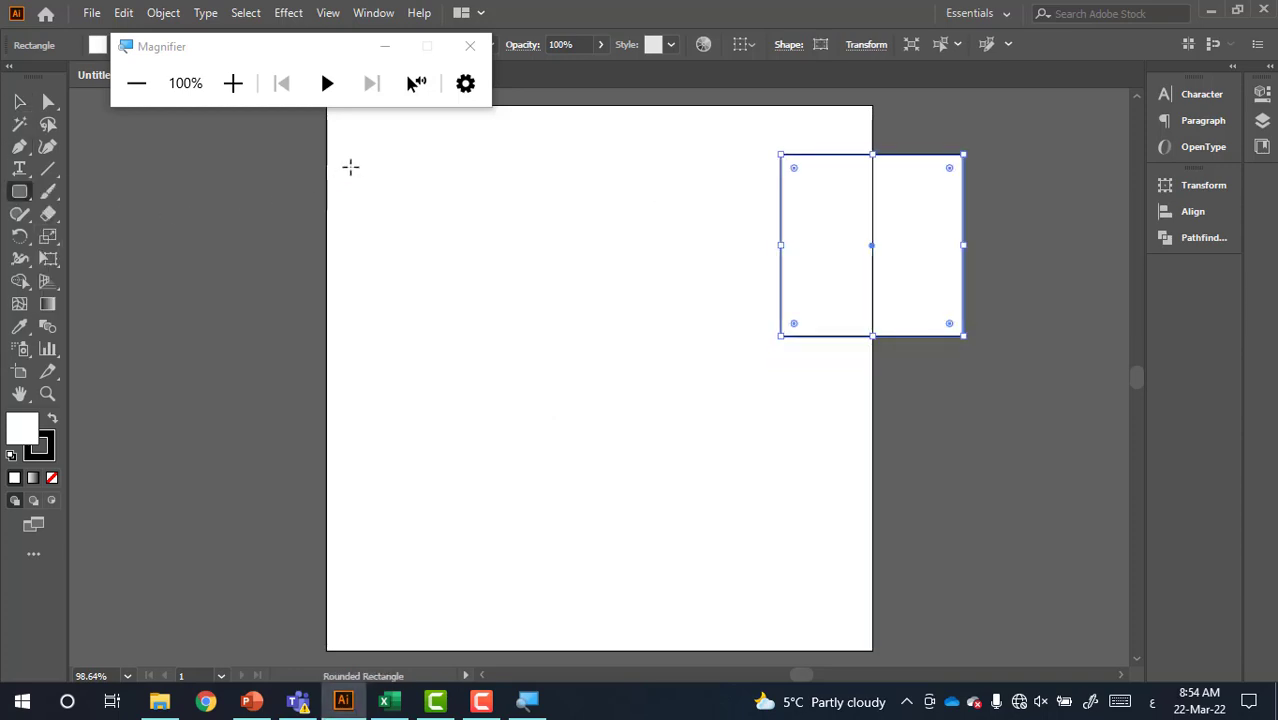
left_click_drag(427, 242, 505, 318)
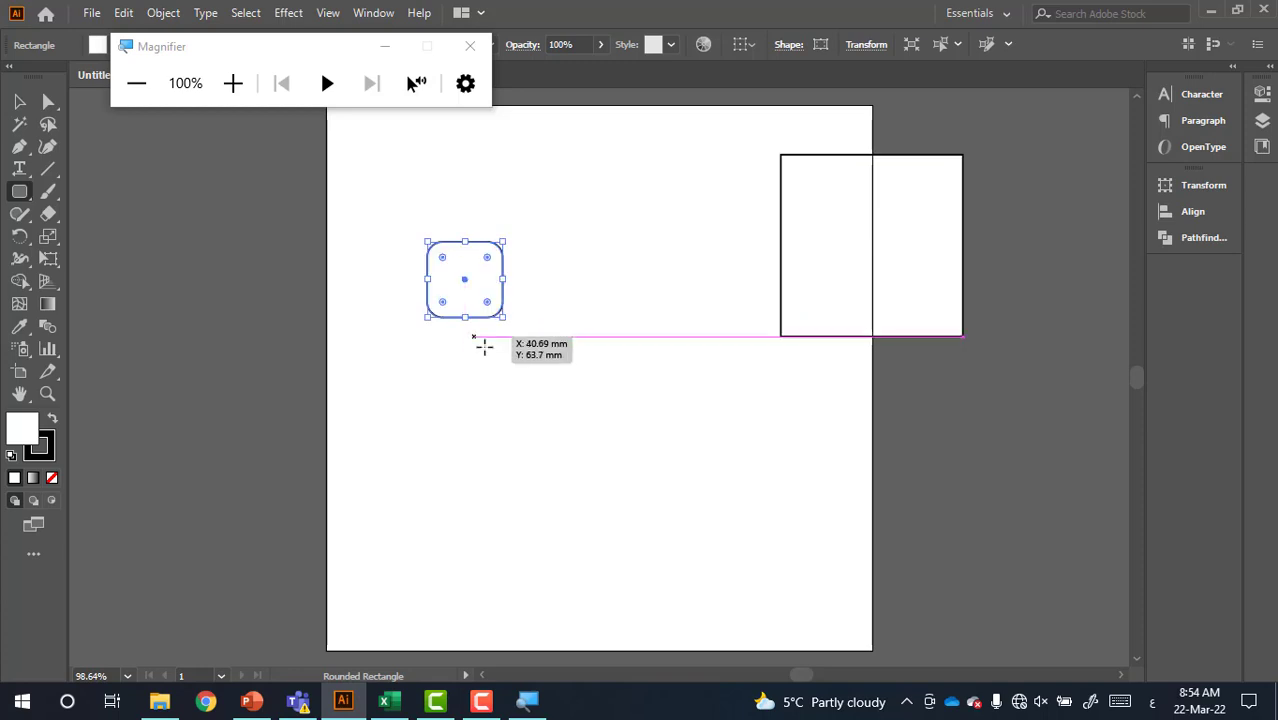
- Add another rounded square sized 29.3552 mm with a 4.2333 mm corner radius
left_click_drag(541, 387, 652, 495)
left_click(627, 253)
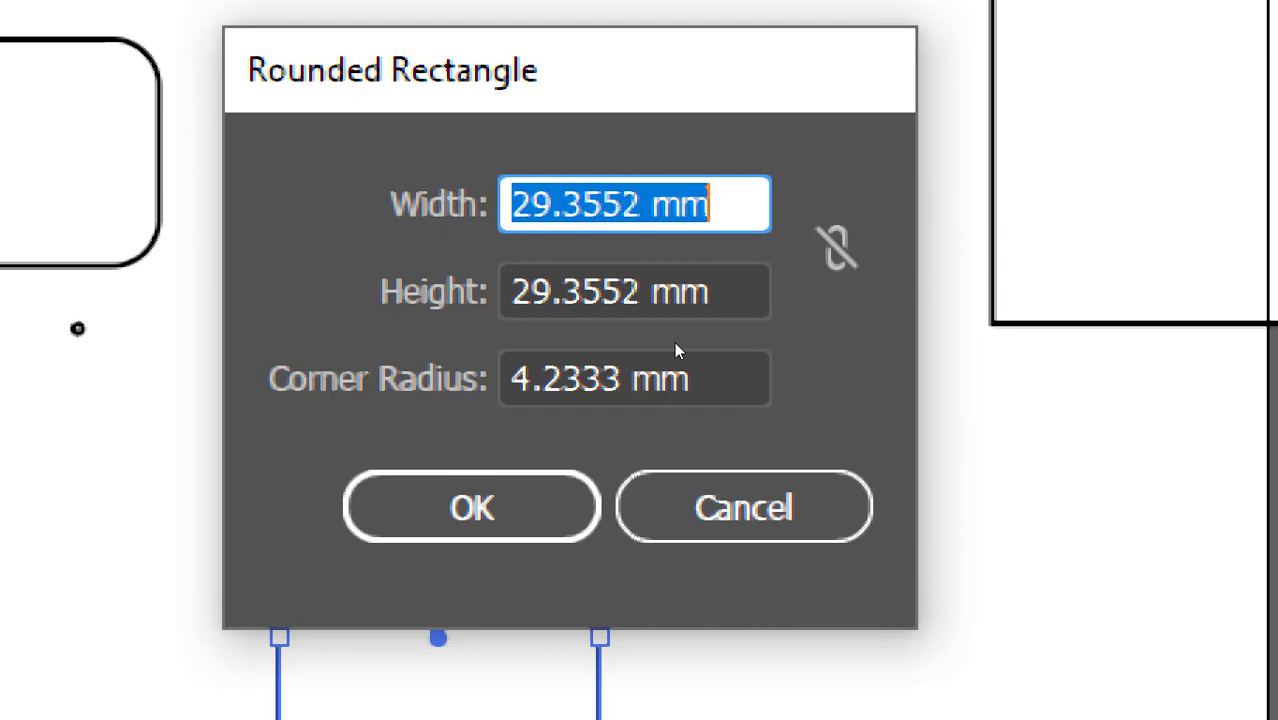
key("Return")
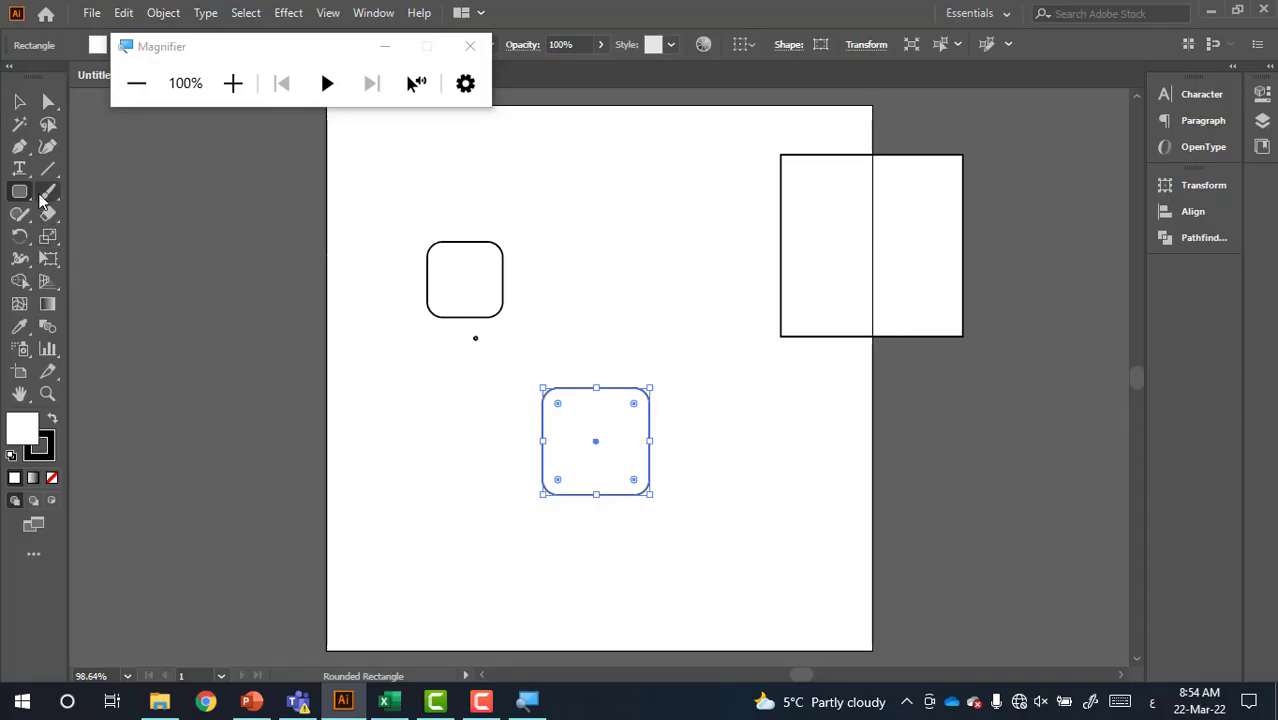
left_click_drag(21, 192, 69, 240)
- Draw a circle, a wide horizontal ellipse and a tall narrow ellipse with the Ellipse tool
left_click(75, 240)
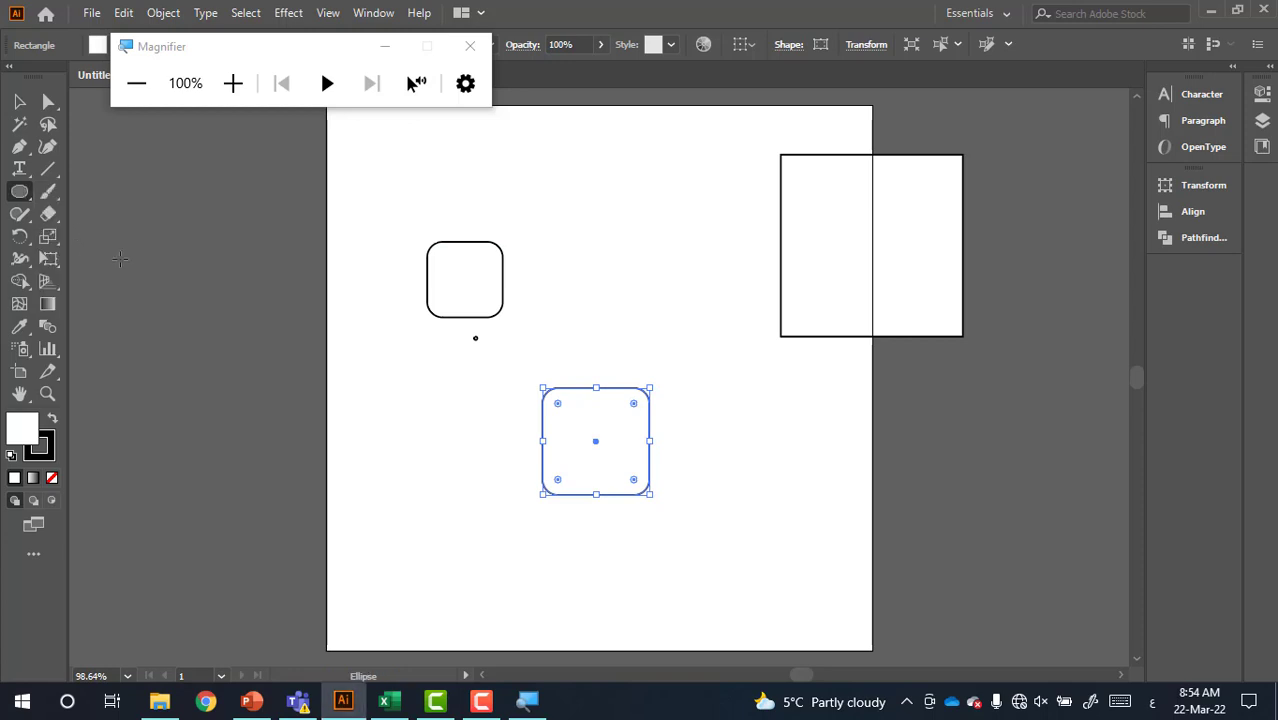
left_click_drag(535, 174, 695, 332)
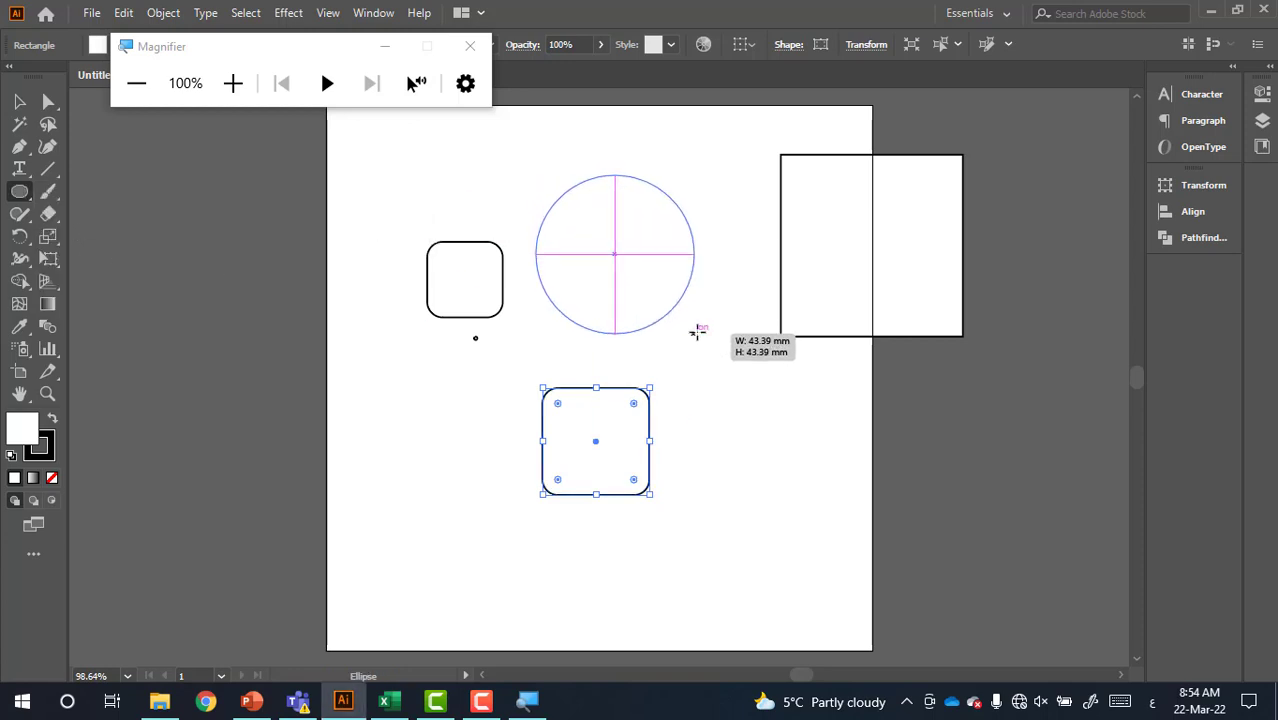
mouse_move(813, 395)
left_mouse_down()
mouse_move(742, 410)
mouse_move(702, 441)
left_mouse_up()
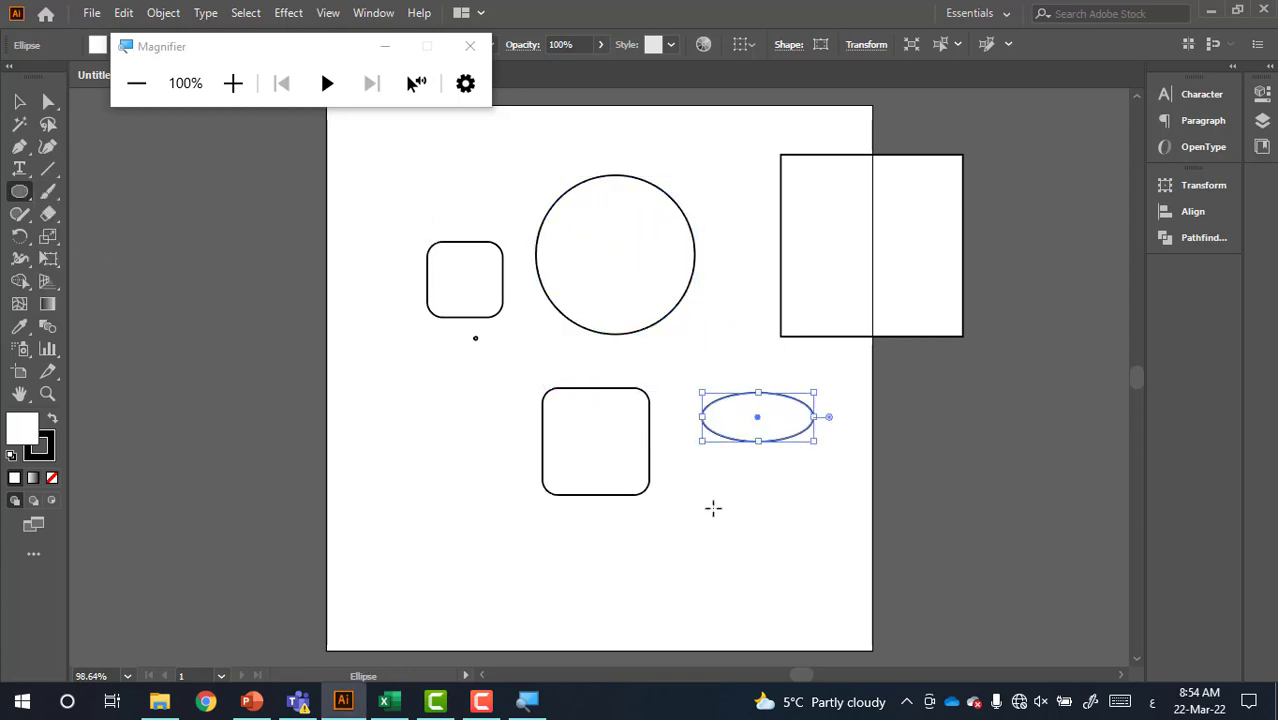
left_click_drag(725, 546, 756, 457)
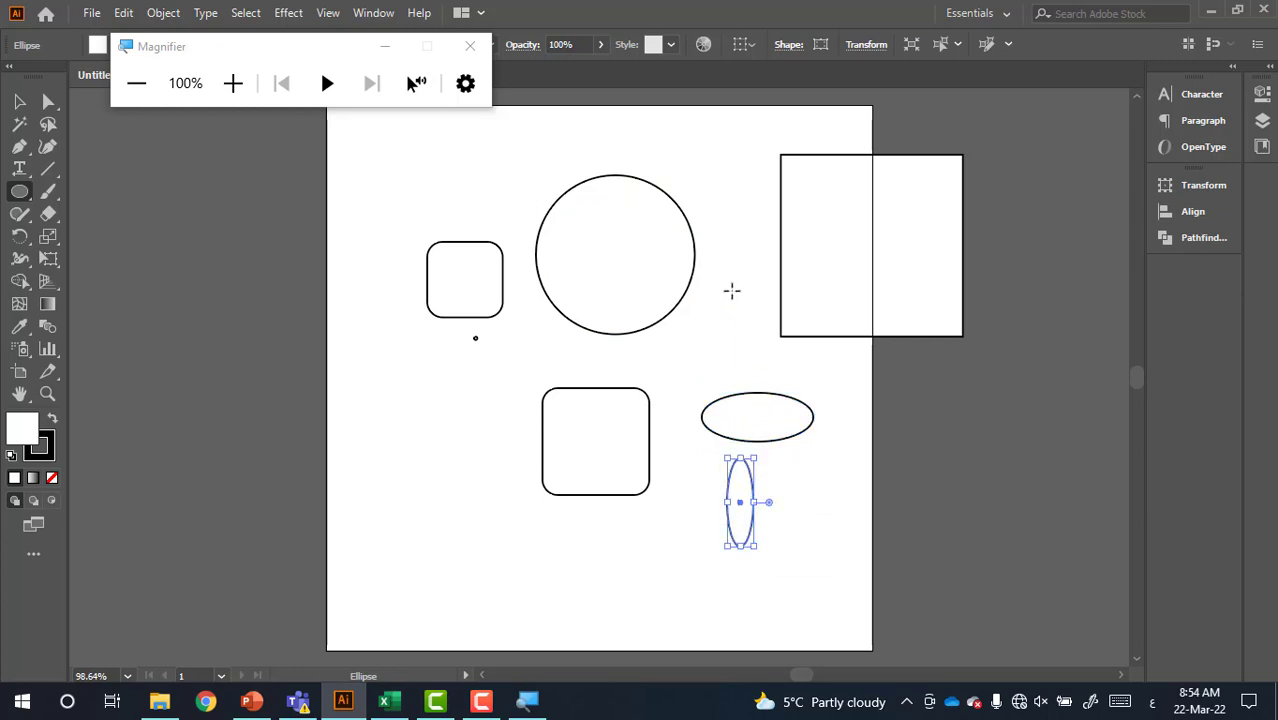
- Open the Ellipse size dialog and cancel it without changes
left_click(727, 283)
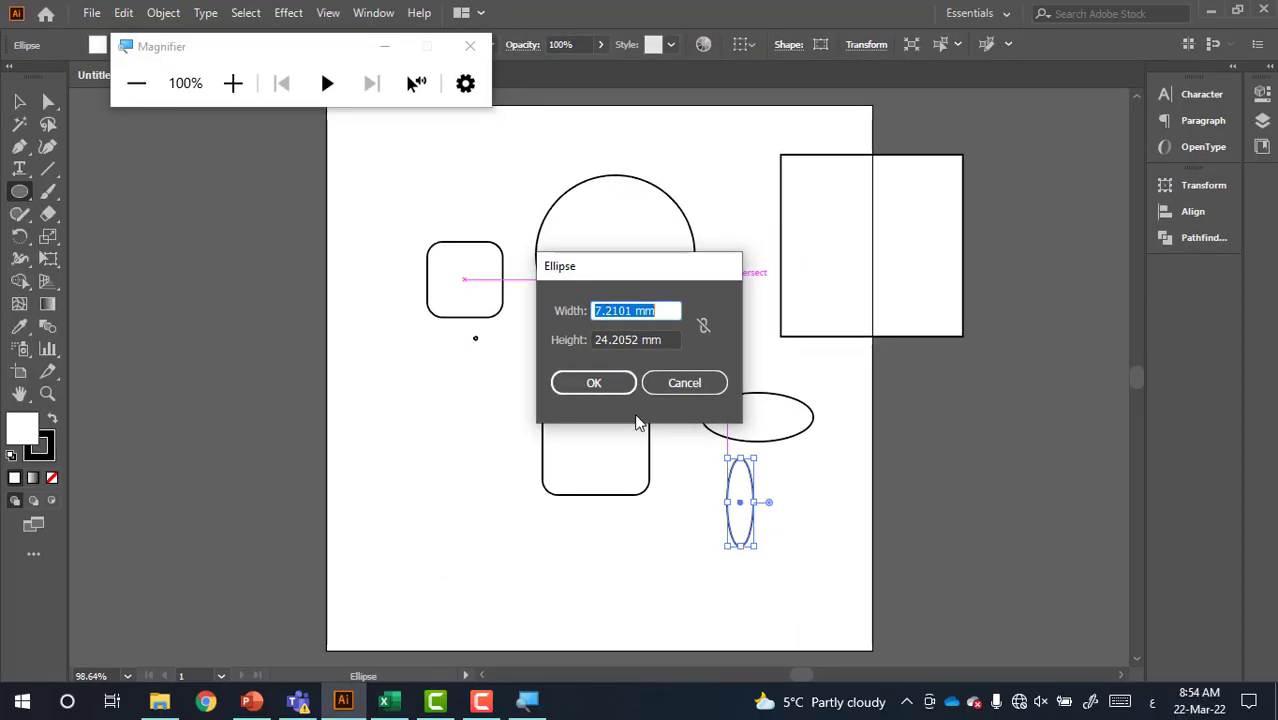
left_click(685, 383)
left_click(470, 330)
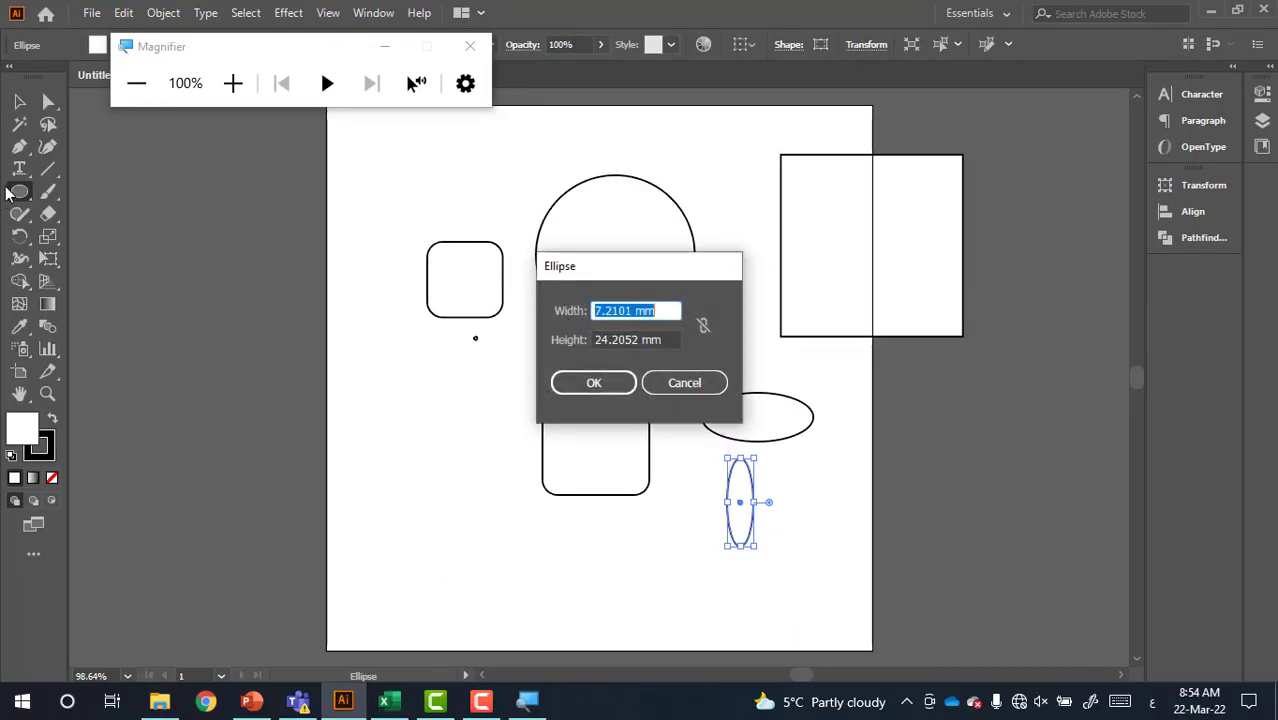
left_click(684, 386)
left_click(19, 191)
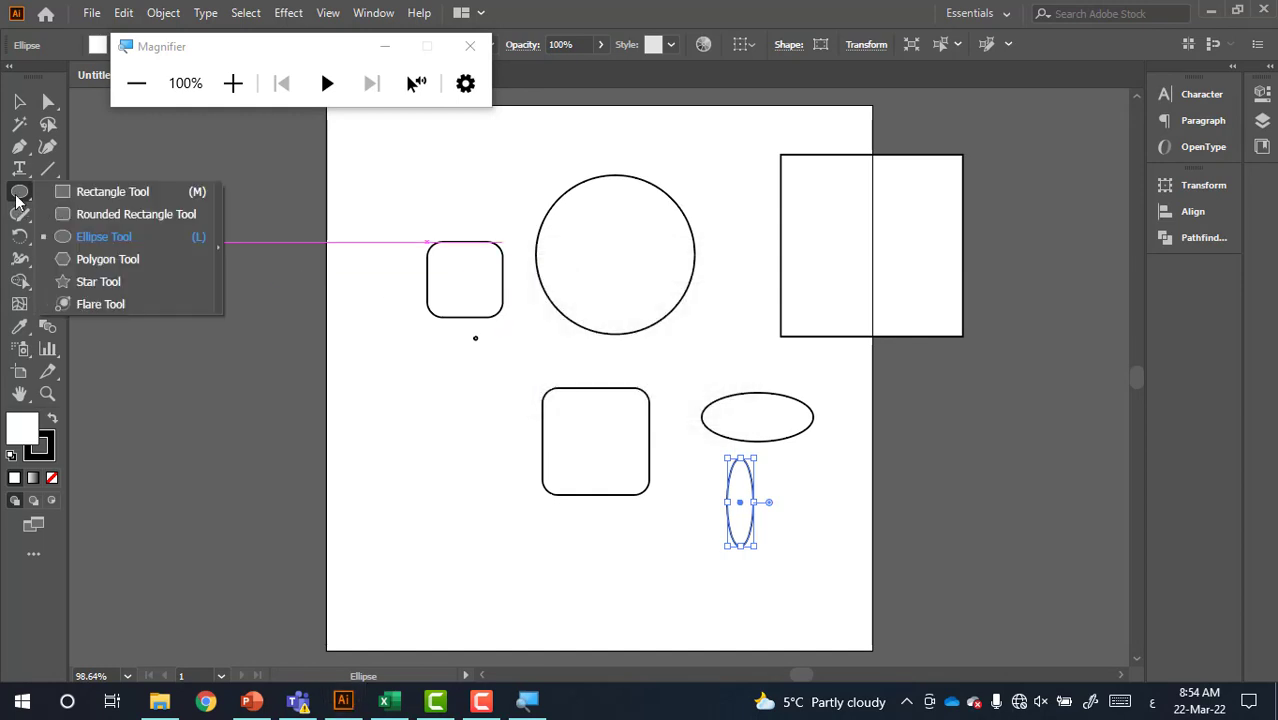
- Draw two large hexagons with the Polygon tool, one over the artboard's left edge
left_click(72, 259)
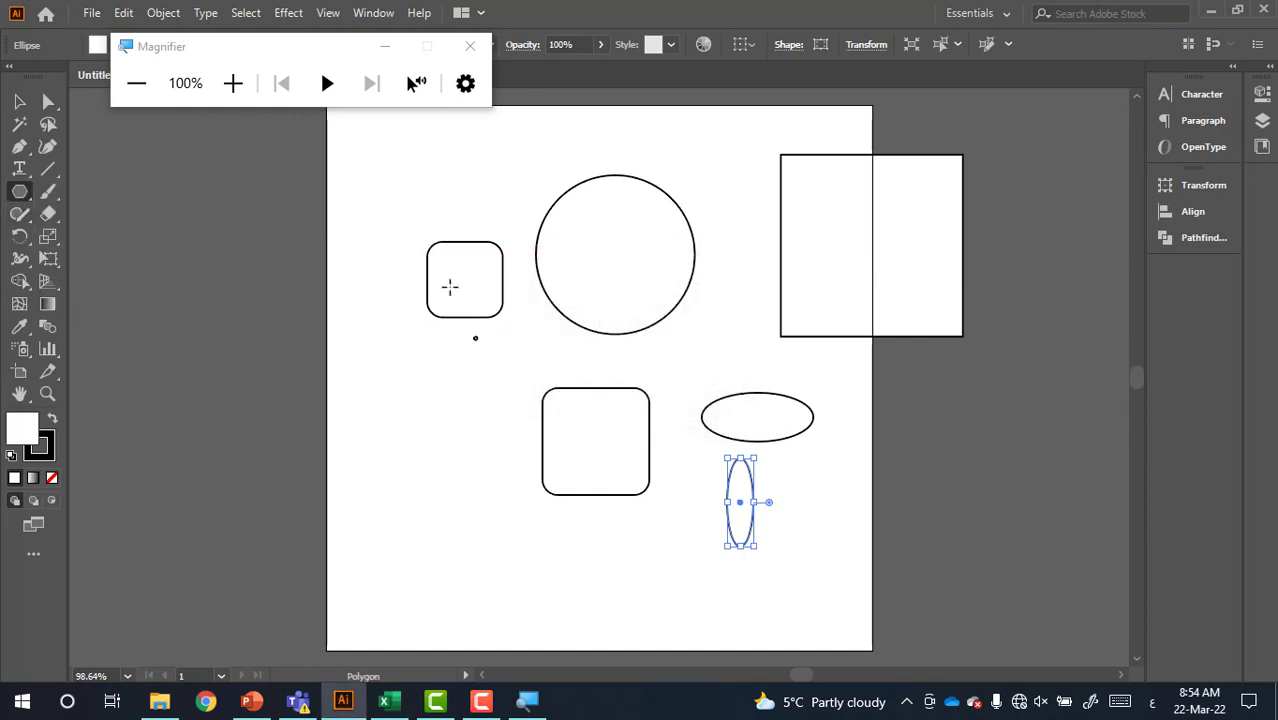
mouse_move(387, 337)
left_mouse_down()
mouse_move(408, 430)
mouse_move(453, 483)
left_mouse_up()
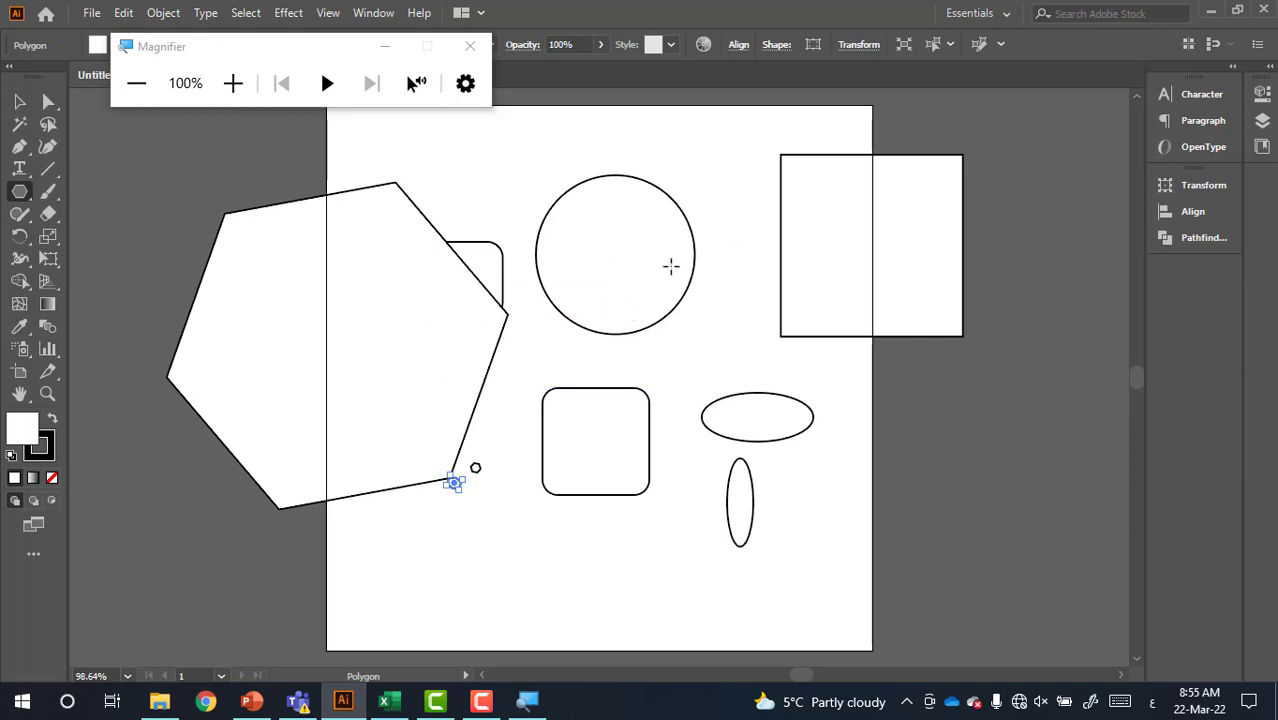
scroll(670, 265, "down", 3)
mouse_move(476, 344)
left_mouse_down()
mouse_move(625, 497)
mouse_move(576, 448)
mouse_move(588, 416)
left_mouse_up()
- Draw a pentagon at the artboard's lower right, reducing the sides while dragging
left_click_drag(903, 414, 786, 383)
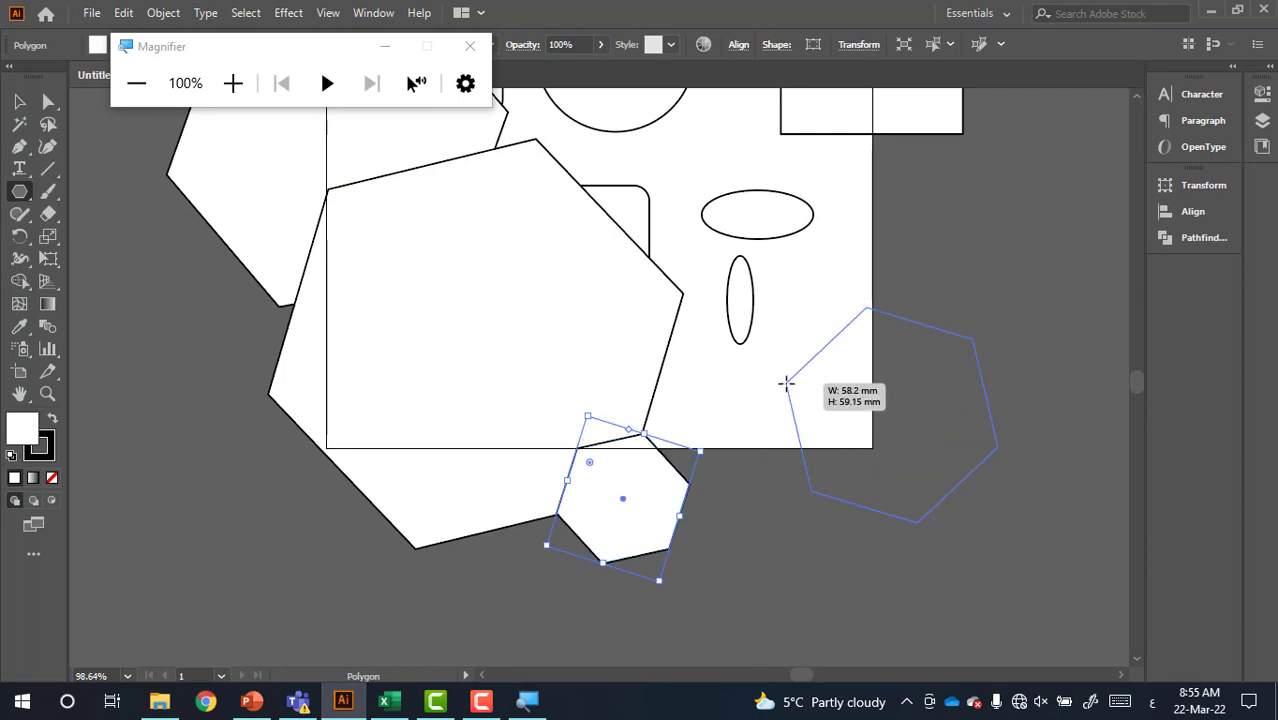
key("Up")
key("Up")
key("Up")
key("Up")
key("Up")
key("Up")
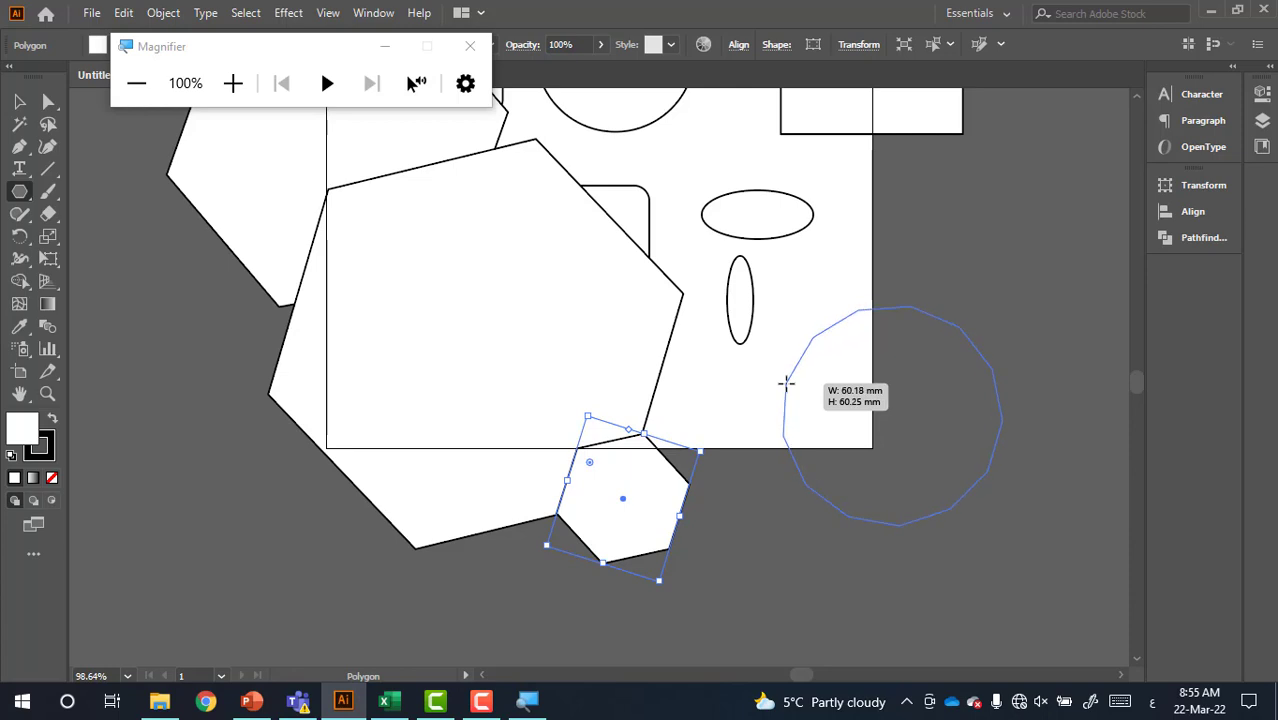
key("Down")
key("Down")
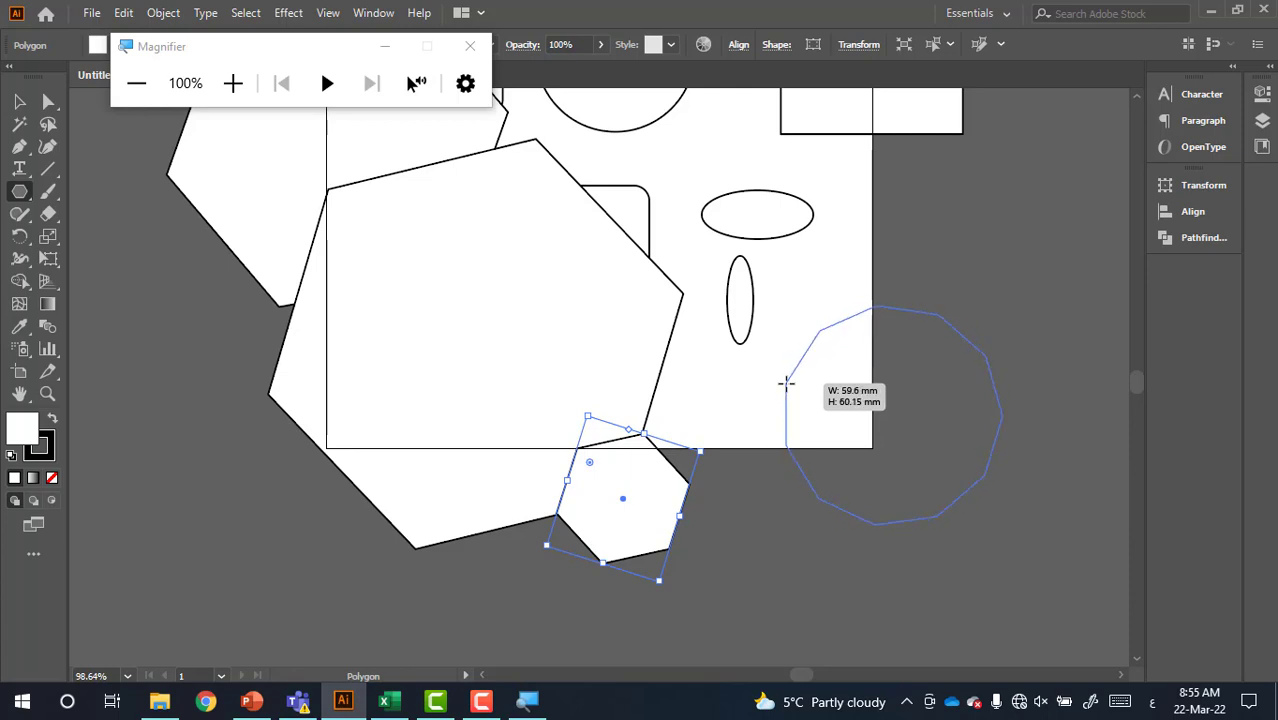
key("Down")
key("Down")
key("Down")
key("Down")
key("Down")
key("Down")
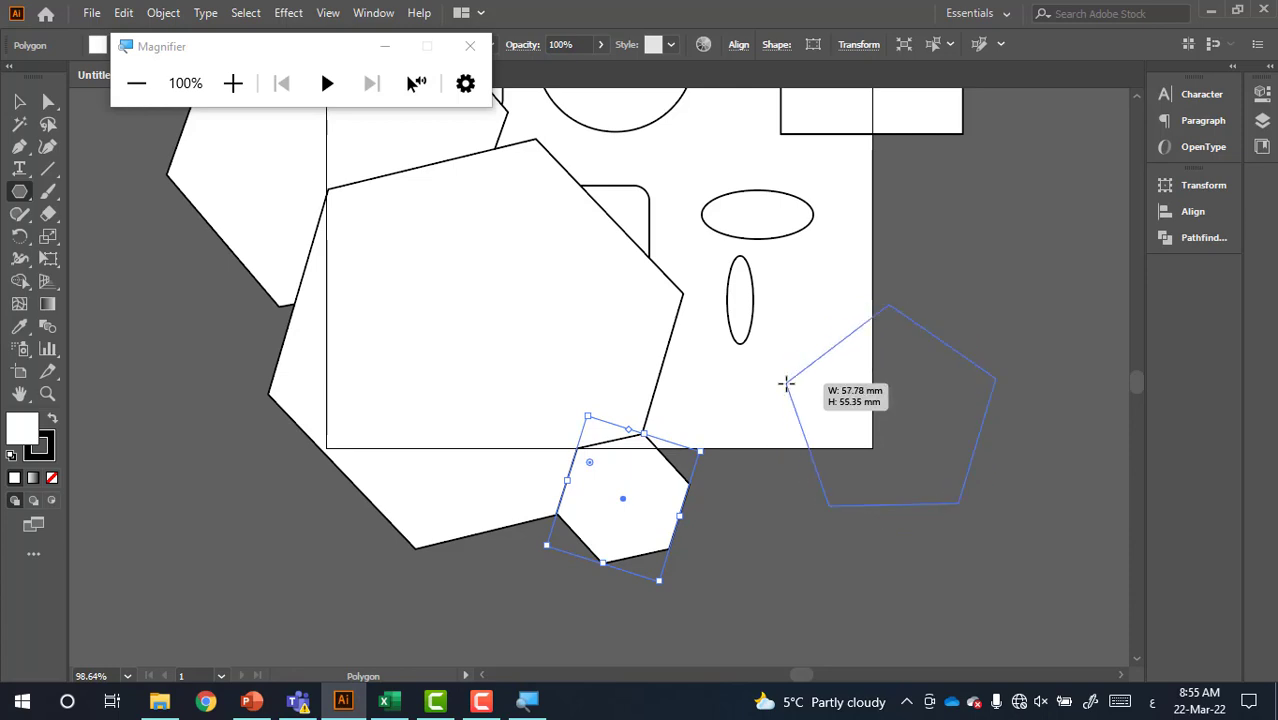
left_click_drag(786, 383, 787, 386)
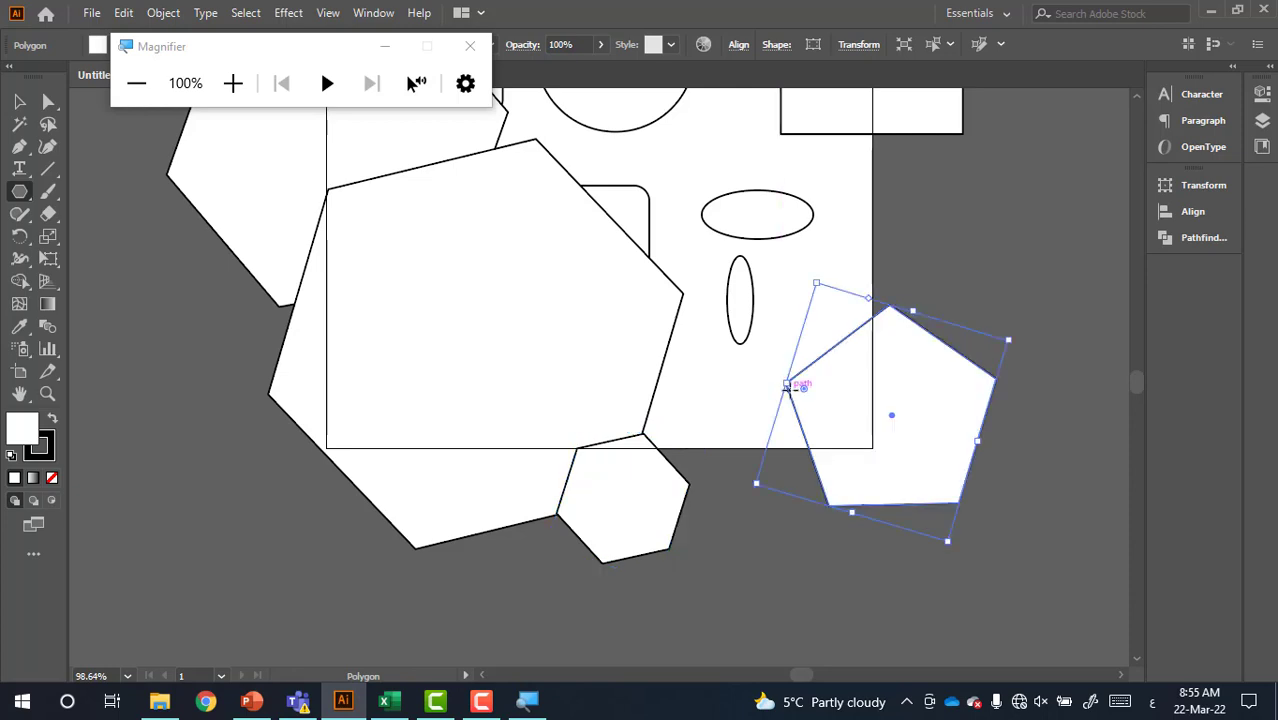
- Draw a couple of larger pentagons above the artboard
scroll(753, 357, "up", 5)
scroll(491, 366, "up", 3)
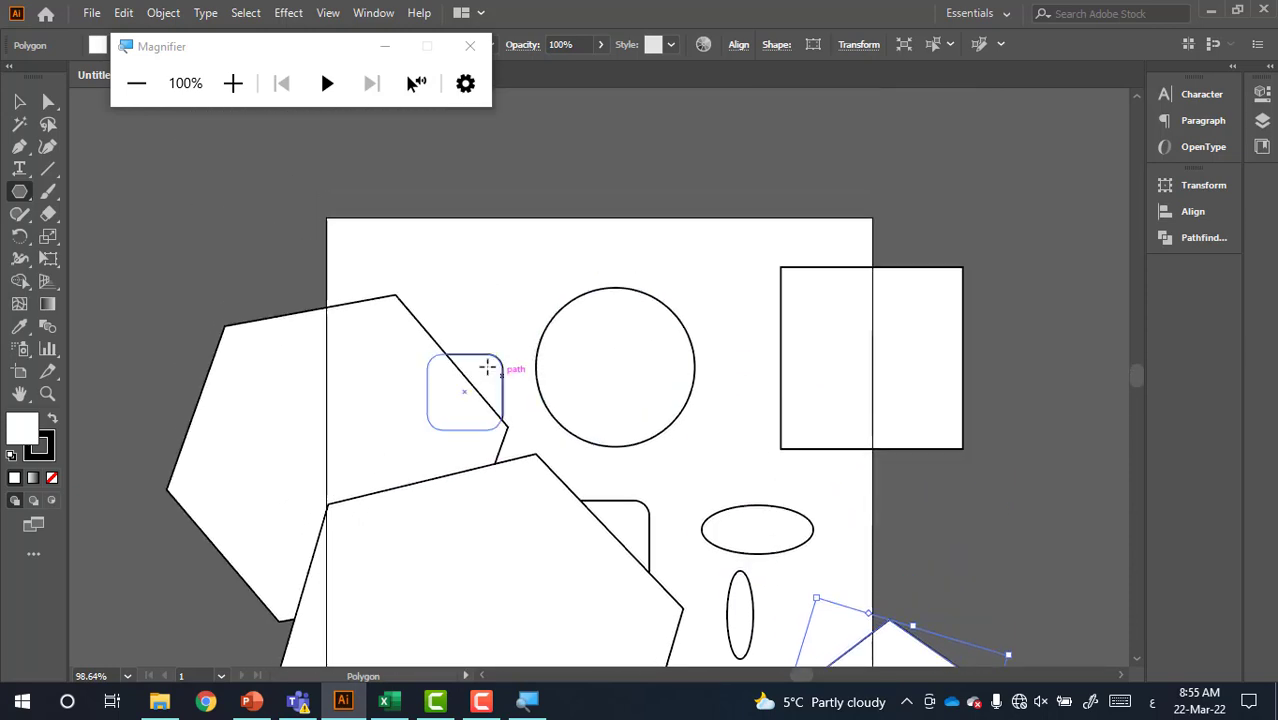
scroll(448, 352, "up", 2)
scroll(448, 352, "up", 5)
left_click_drag(369, 237, 372, 212)
left_click_drag(432, 314, 430, 270)
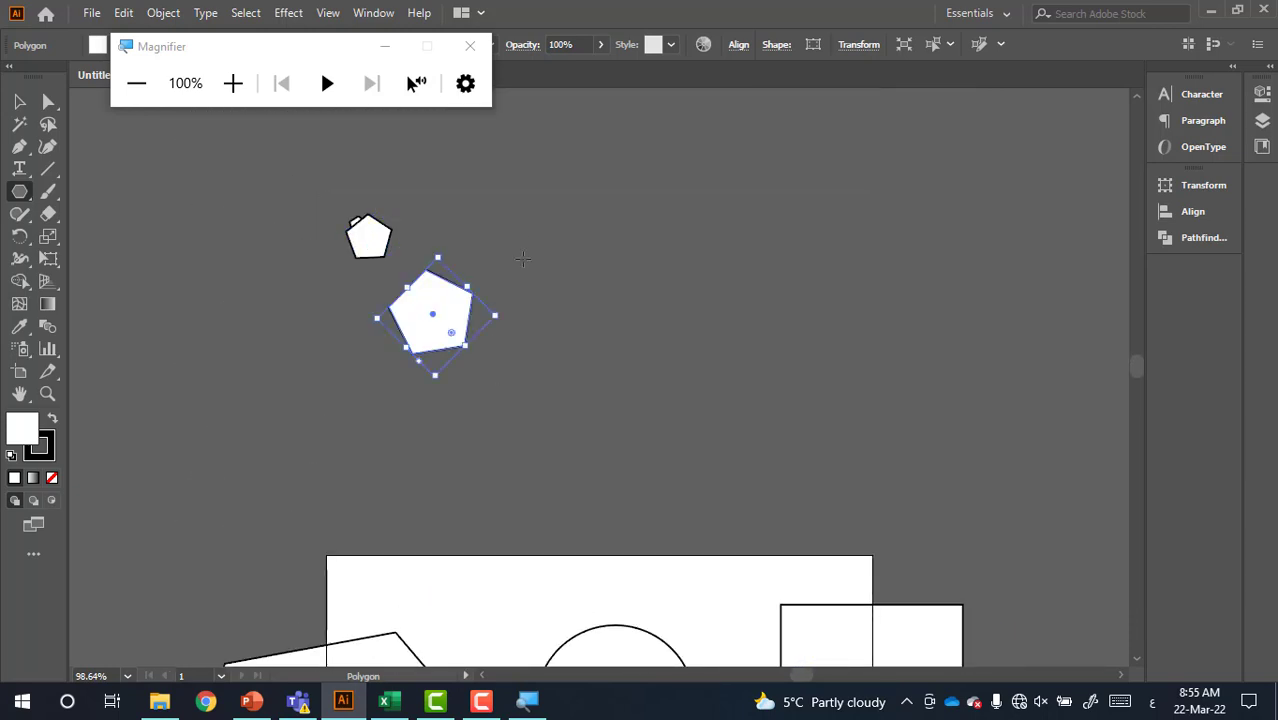
left_click(675, 375)
mouse_move(675, 375)
left_mouse_down()
mouse_move(603, 225)
mouse_move(640, 223)
mouse_move(701, 318)
mouse_move(690, 298)
left_mouse_up()
left_click(650, 350)
- Draw a ten-sided polygon below the large pentagon
left_click(690, 298)
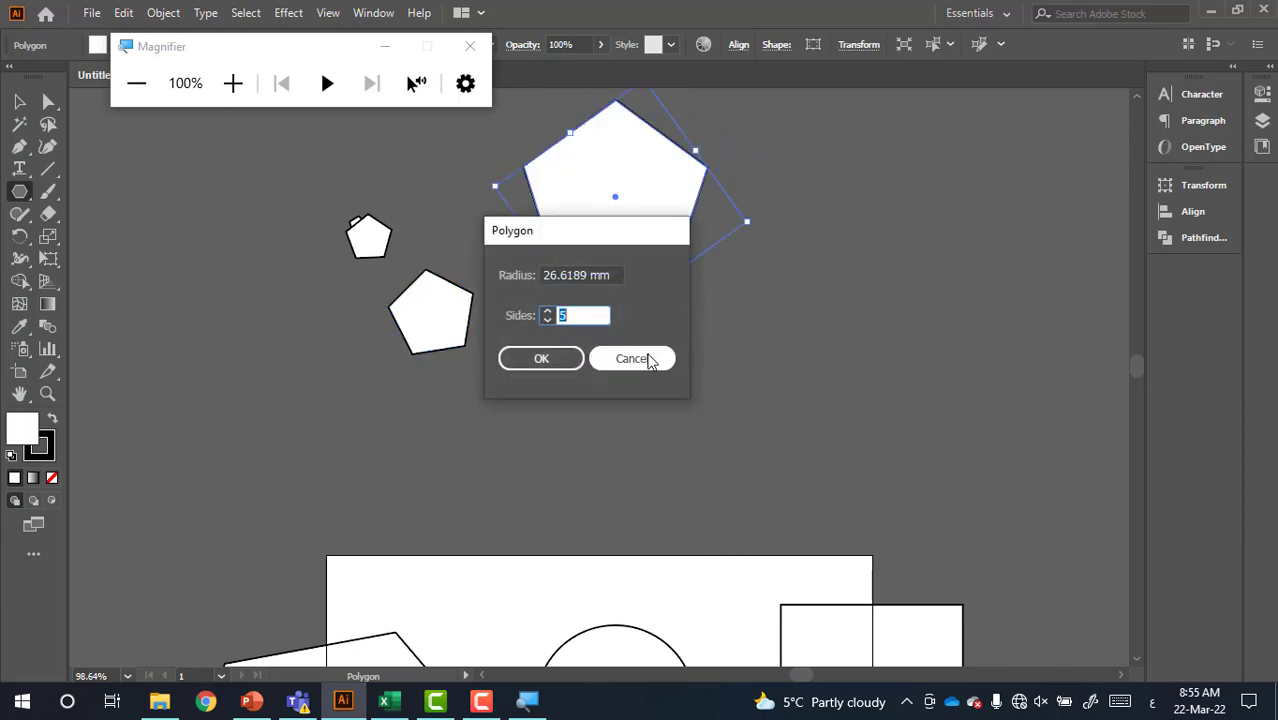
left_click(642, 357)
left_click_drag(640, 358, 714, 432)
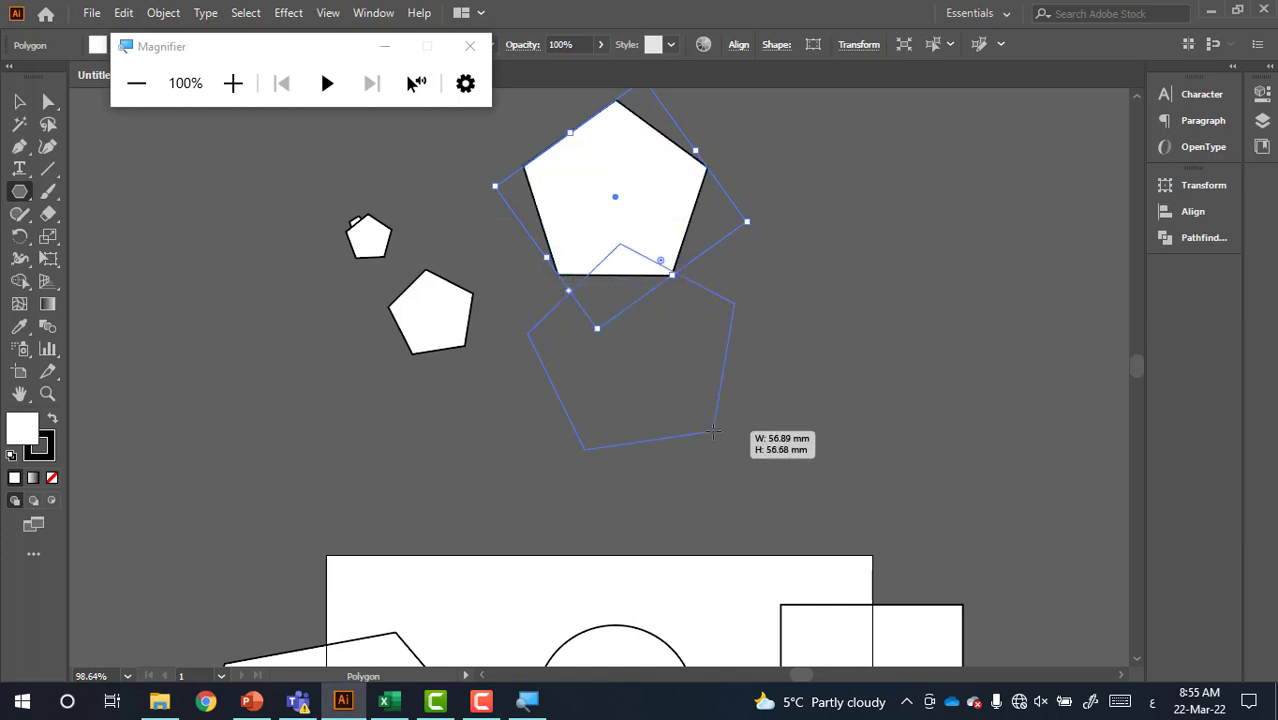
key("Up")
key("Up")
key("Up")
key("Down")
key("Down")
key("Down")
key("Down")
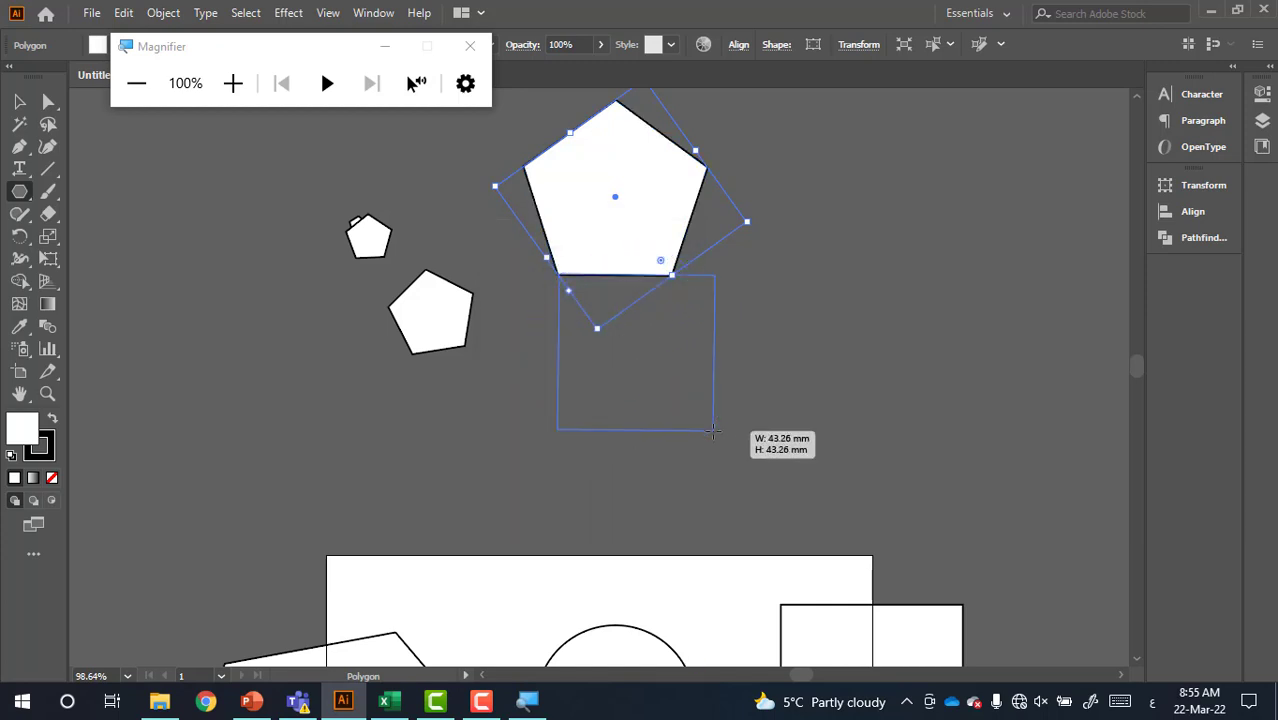
key("Up")
key("Up")
key("Up")
key("Up")
key("Up")
left_click_drag(712, 432, 714, 432)
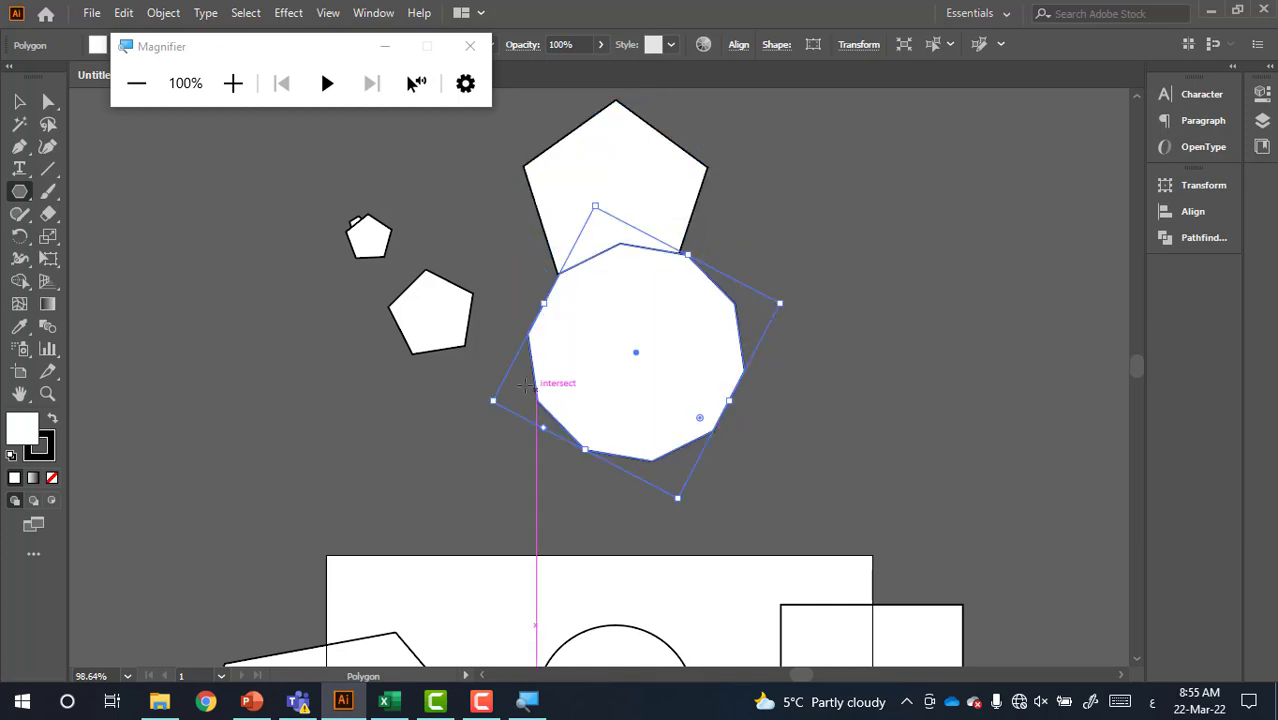
- Add a 12-sided polygon at the canvas's upper right using the Polygon dialog
left_click(20, 102)
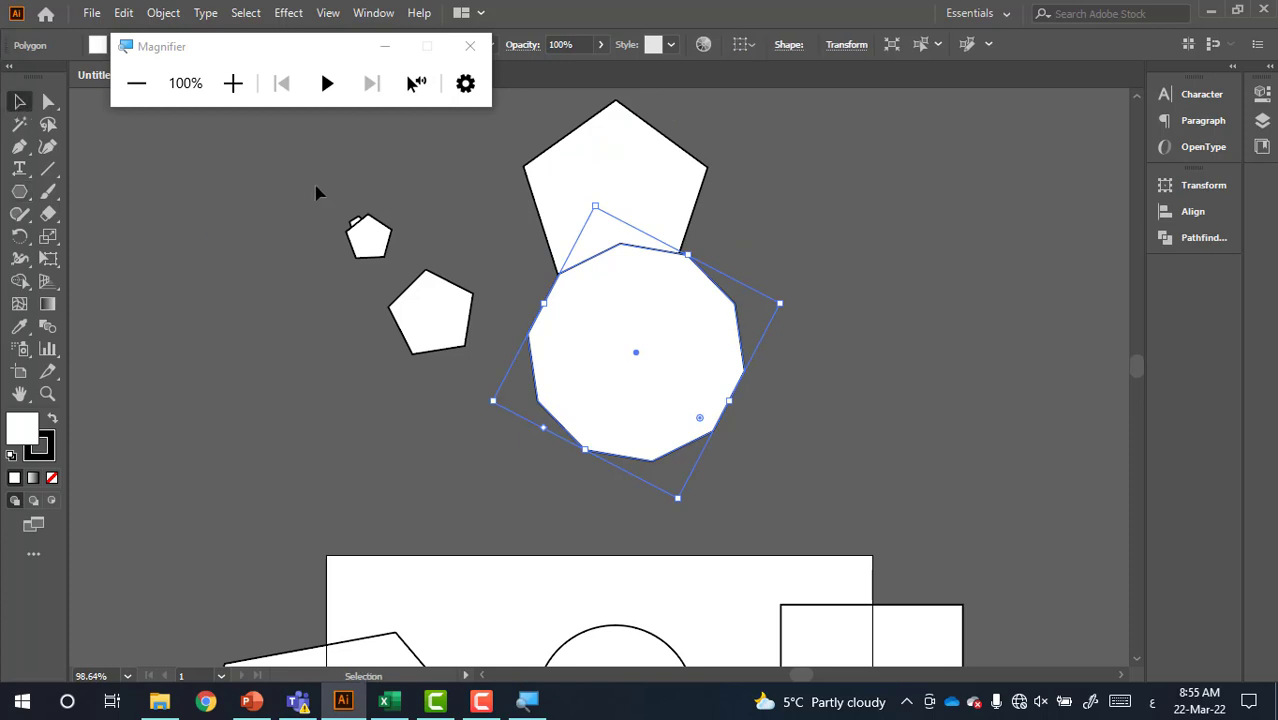
left_click(20, 191)
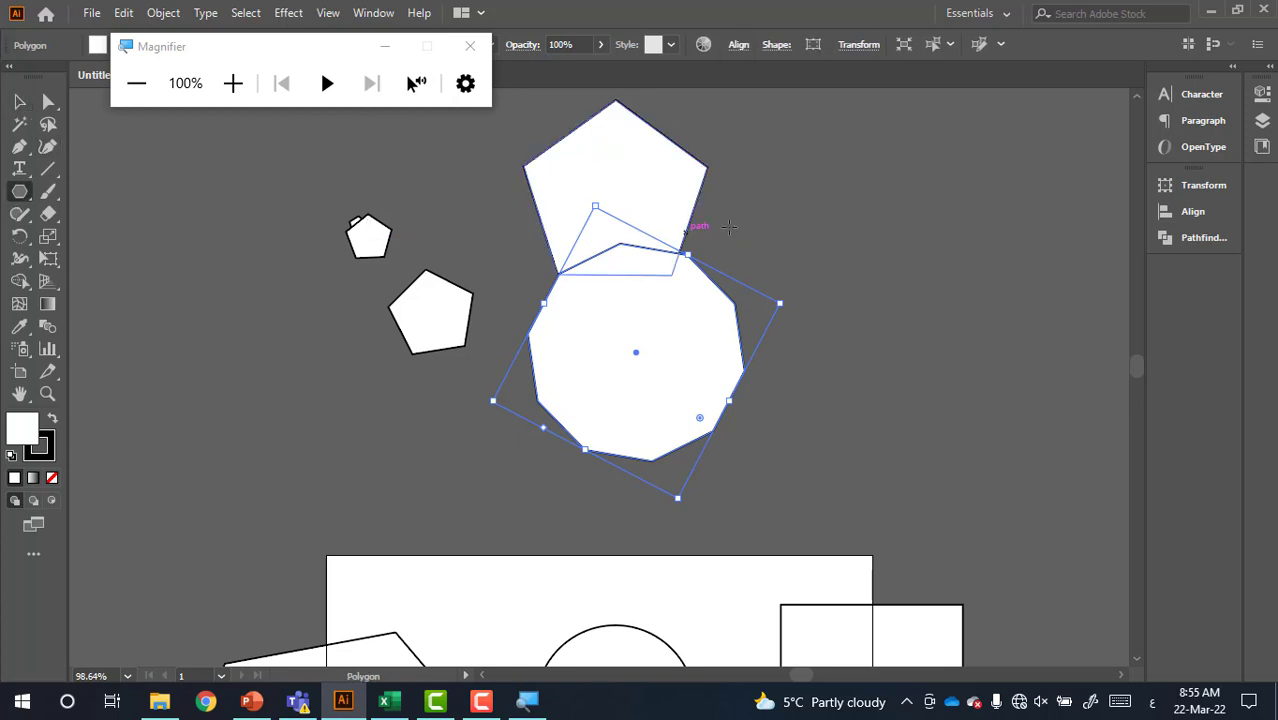
left_click(872, 207)
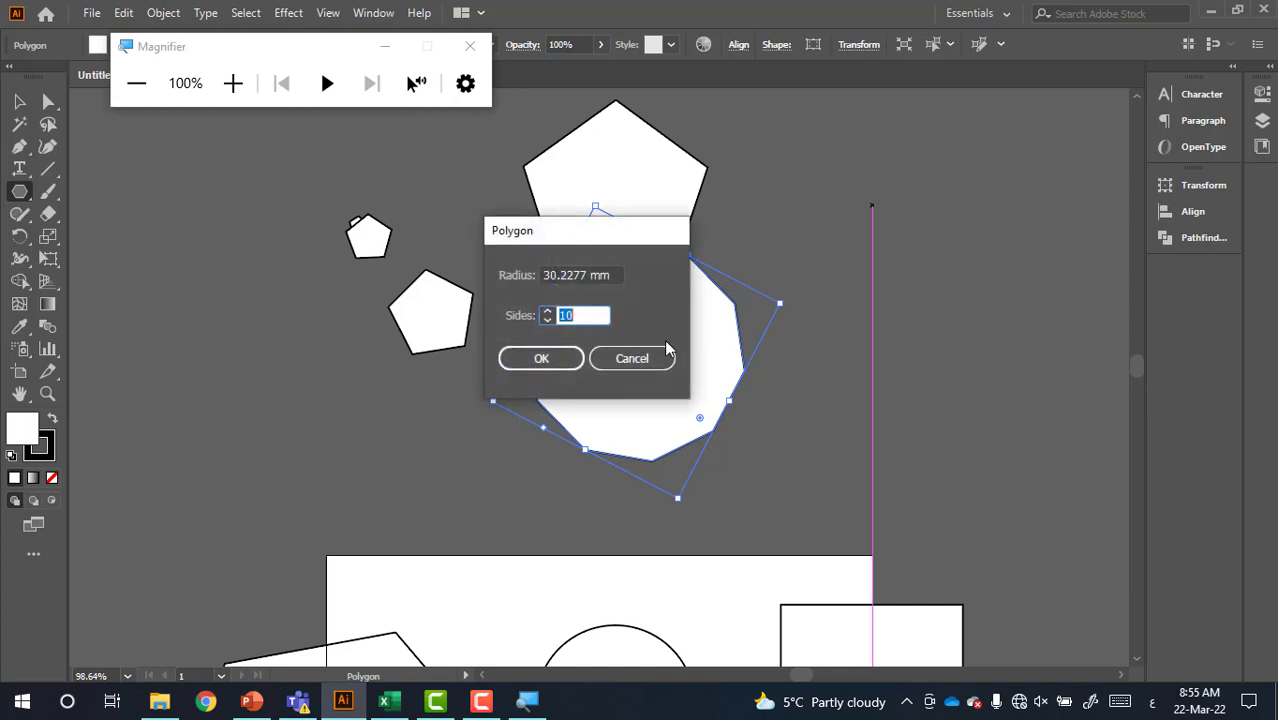
type("12")
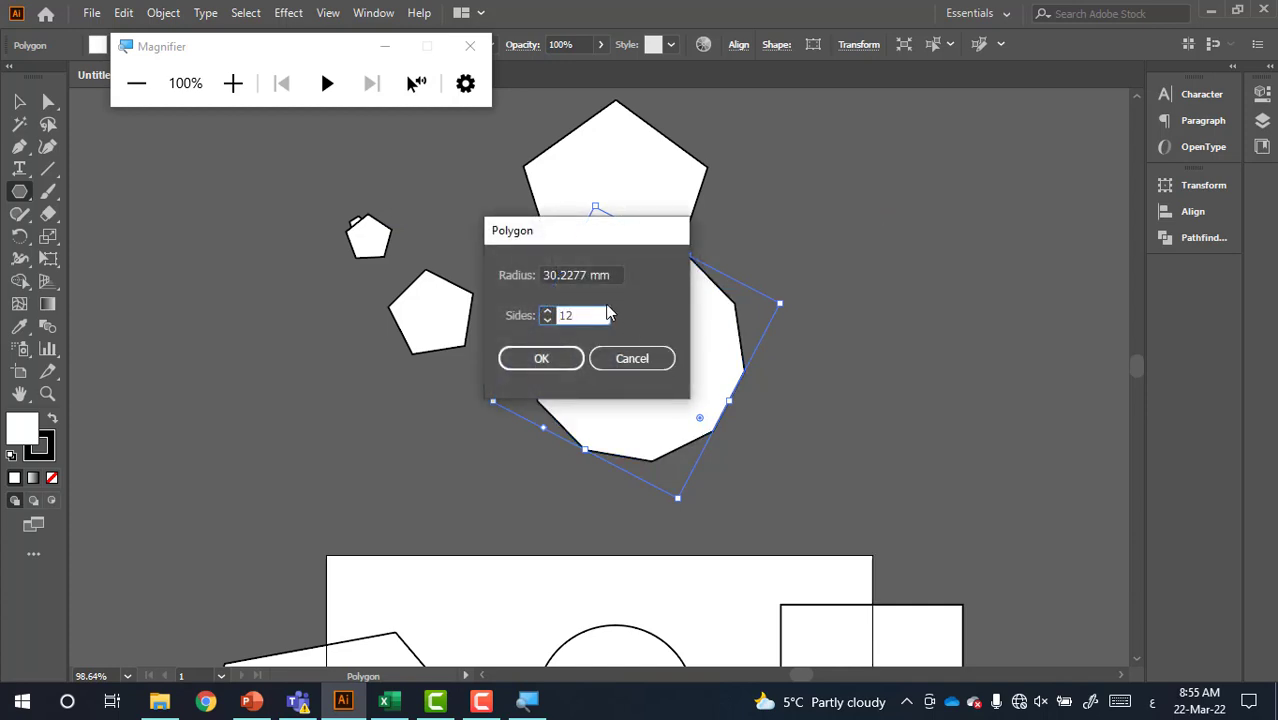
key("Return")
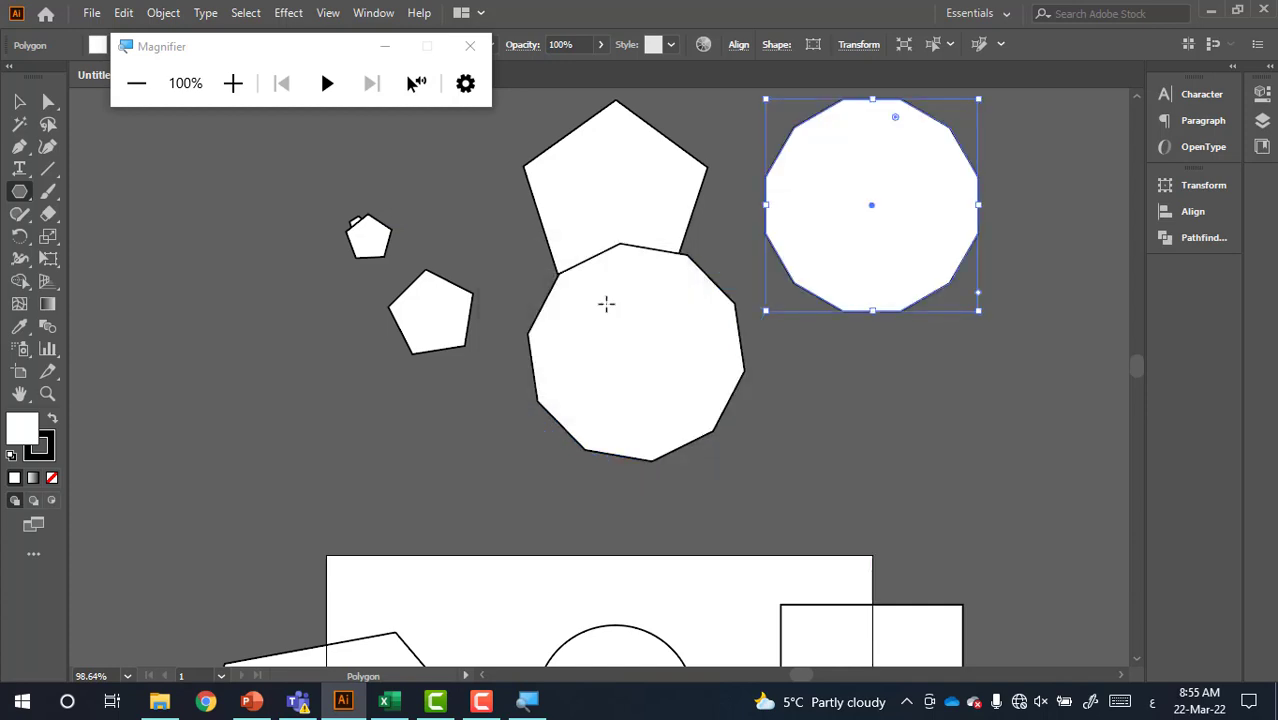
left_click(22, 192)
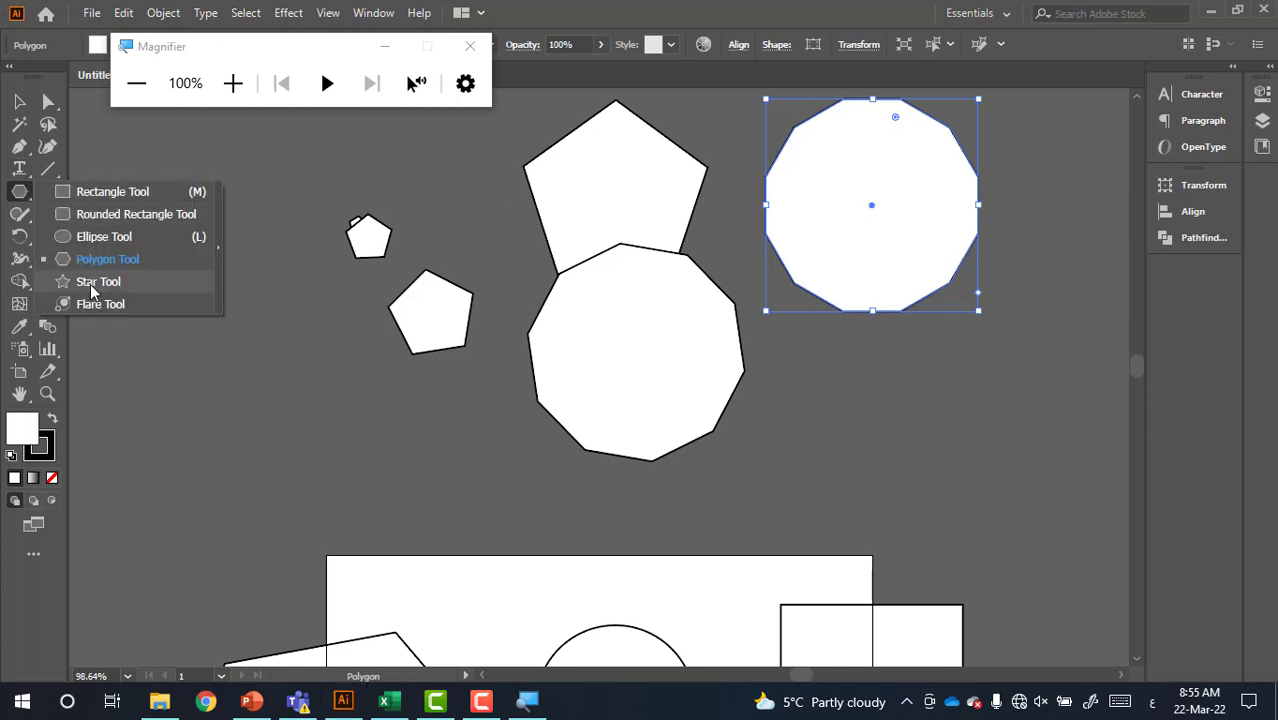
- Draw a 10-point star at the upper left with the Star tool
scroll(100, 300, "down", 3)
left_click(22, 196)
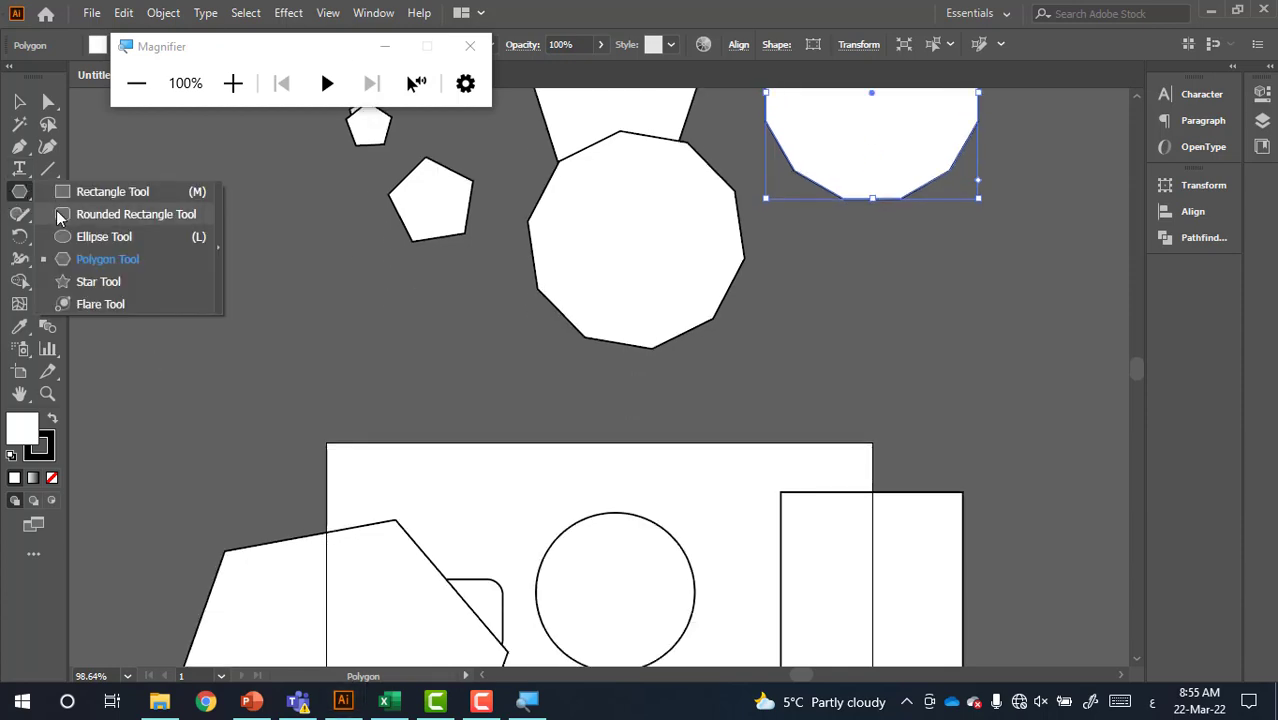
left_click(97, 281)
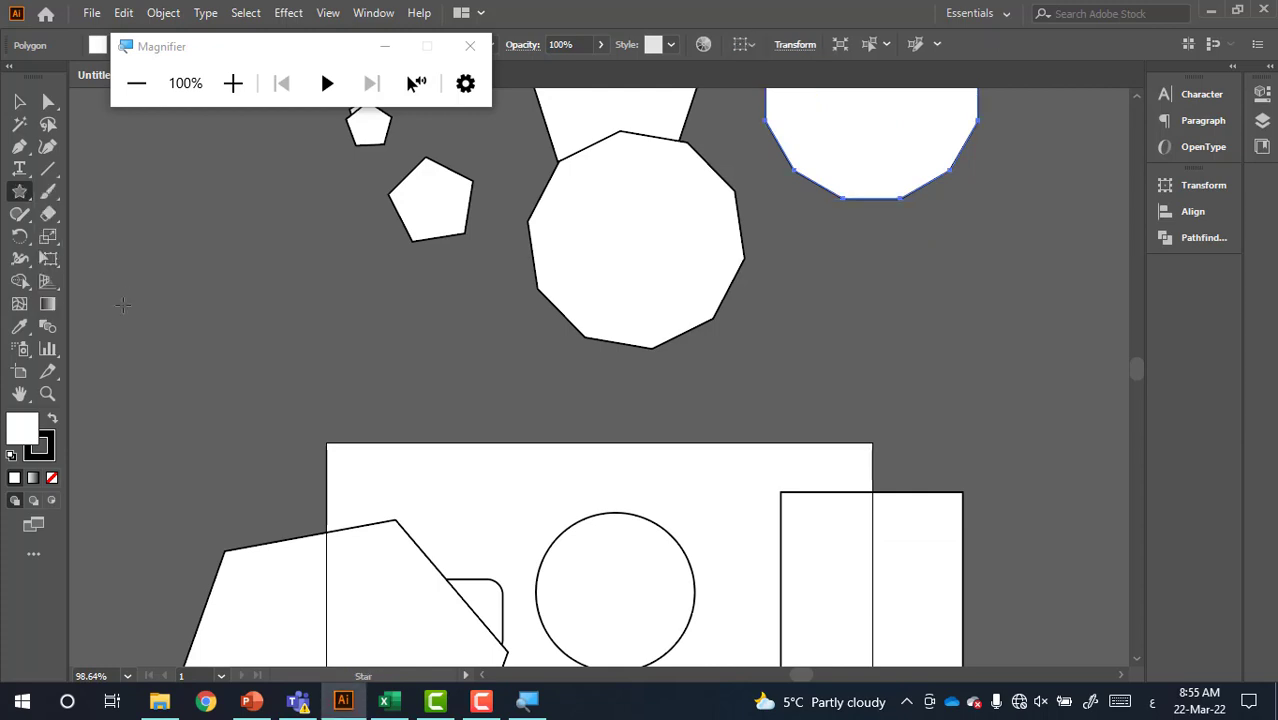
scroll(200, 280, "down", 2)
left_click_drag(221, 255, 335, 372)
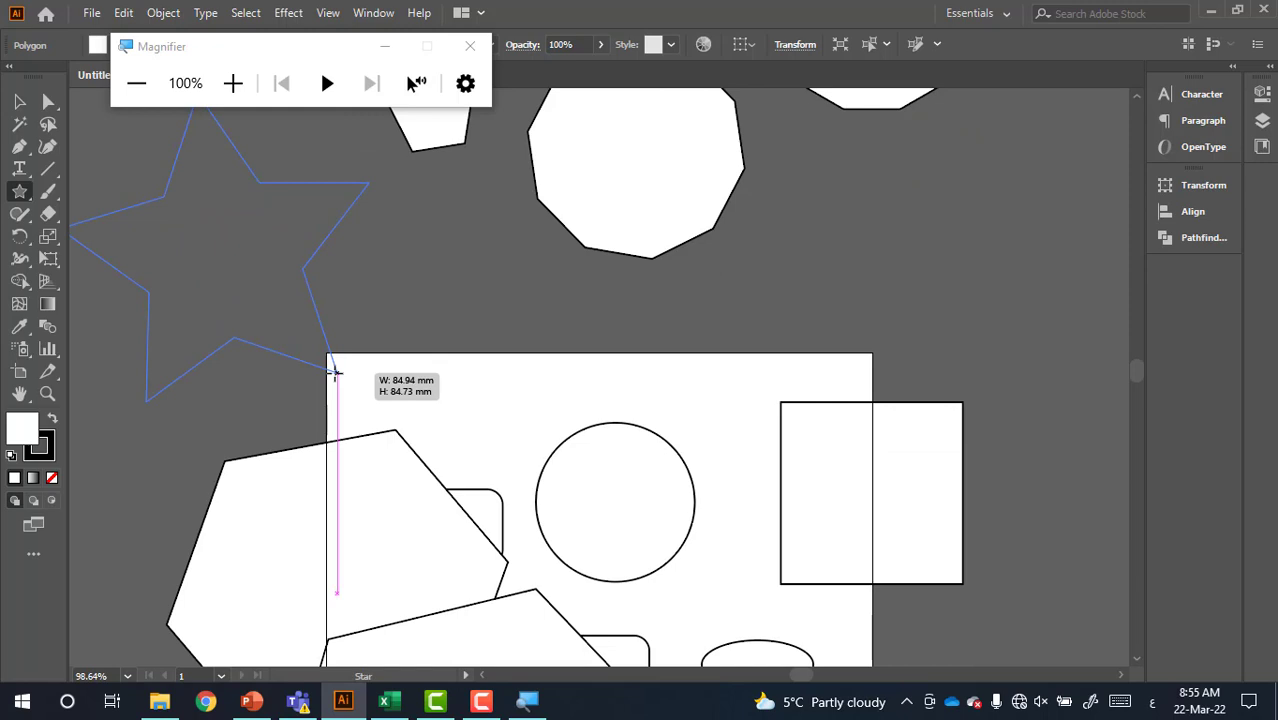
key("Up")
key("Up")
key("Up")
key("Up")
key("Up")
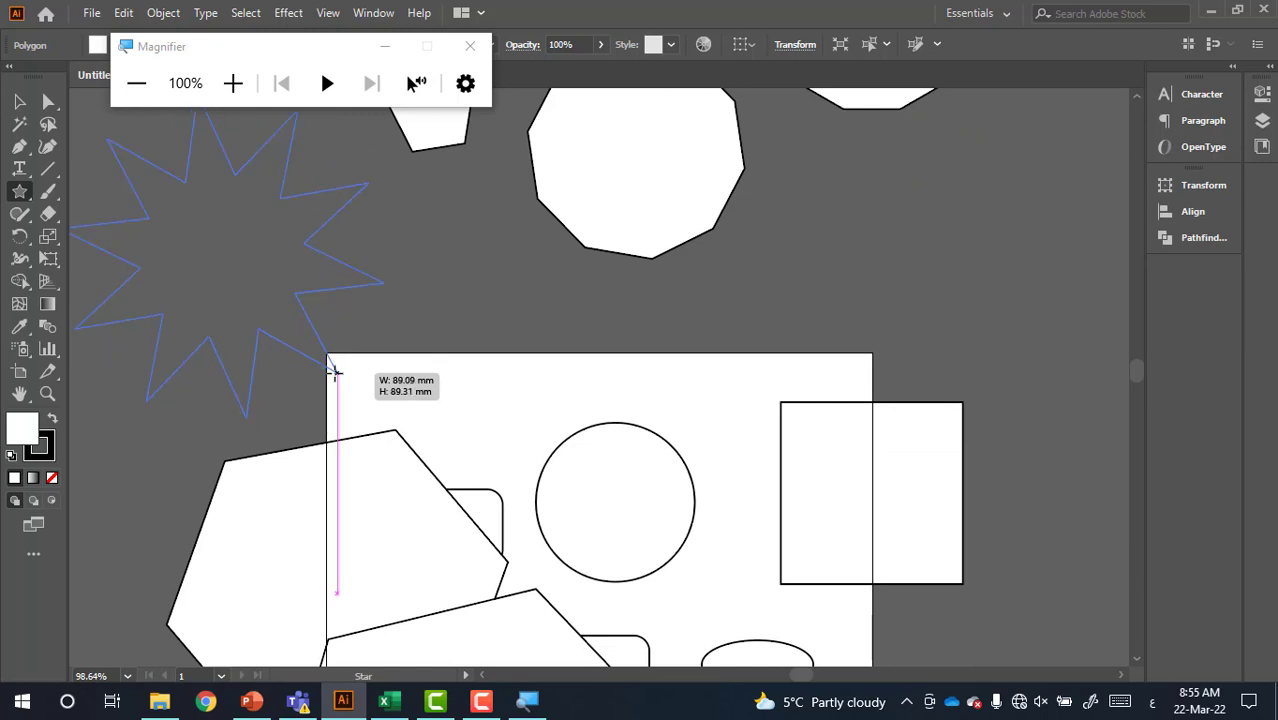
key("Down")
key("Down")
key("Down")
key("Down")
key("Down")
key("Down")
key("Down")
key("Up")
key("Up")
key("Up")
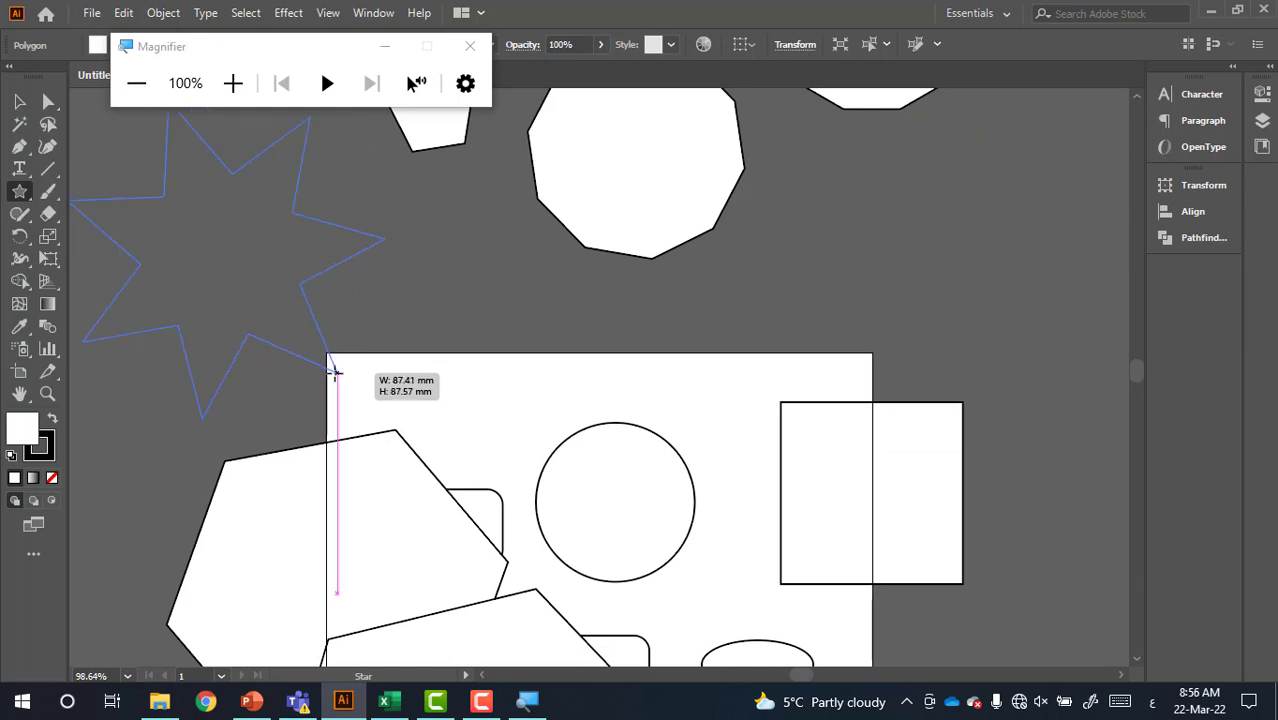
key("Up")
key("Up")
key("Up")
left_click_drag(335, 372, 340, 367)
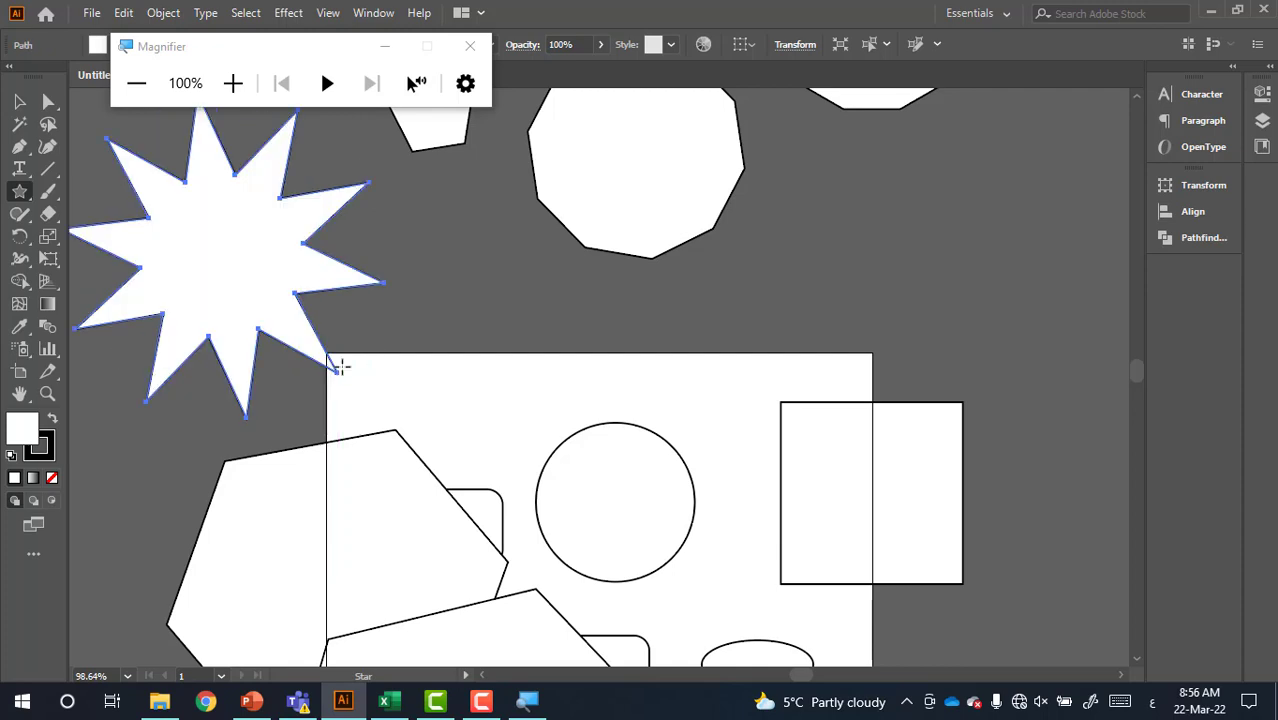
- Create a spiky star numerically with Radius 2 set to 40
left_click(799, 277)
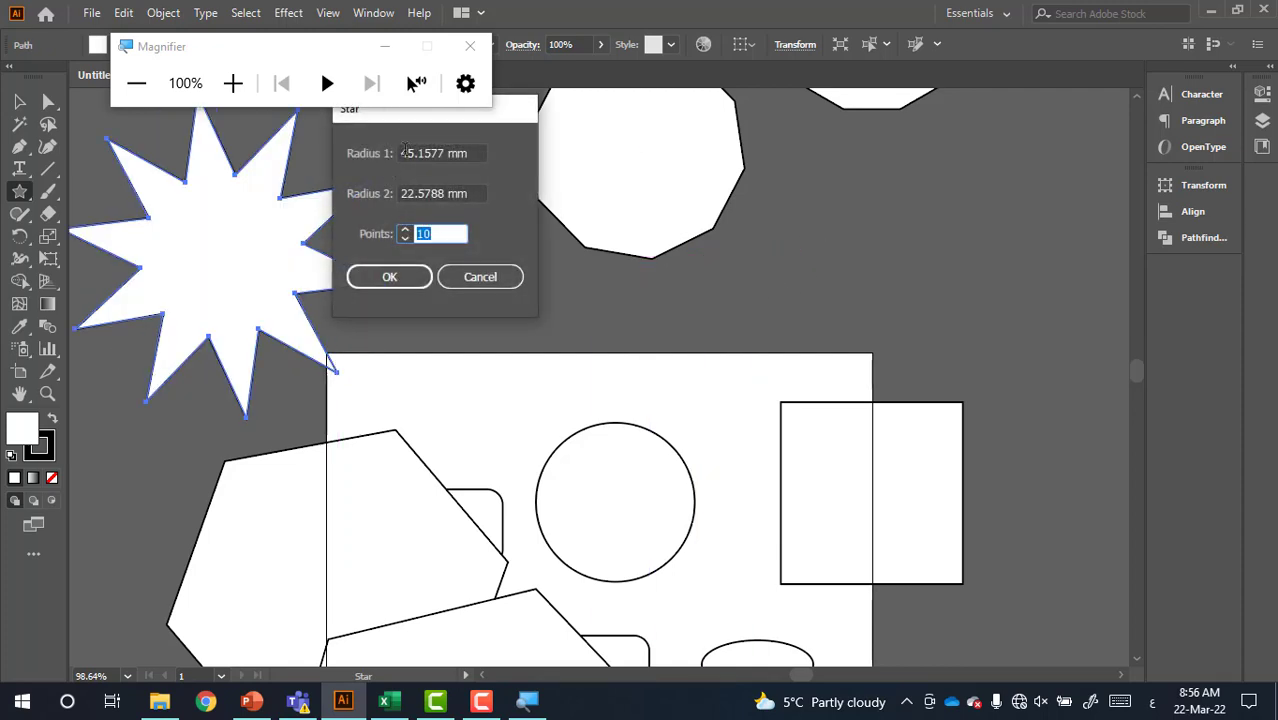
left_click(470, 46)
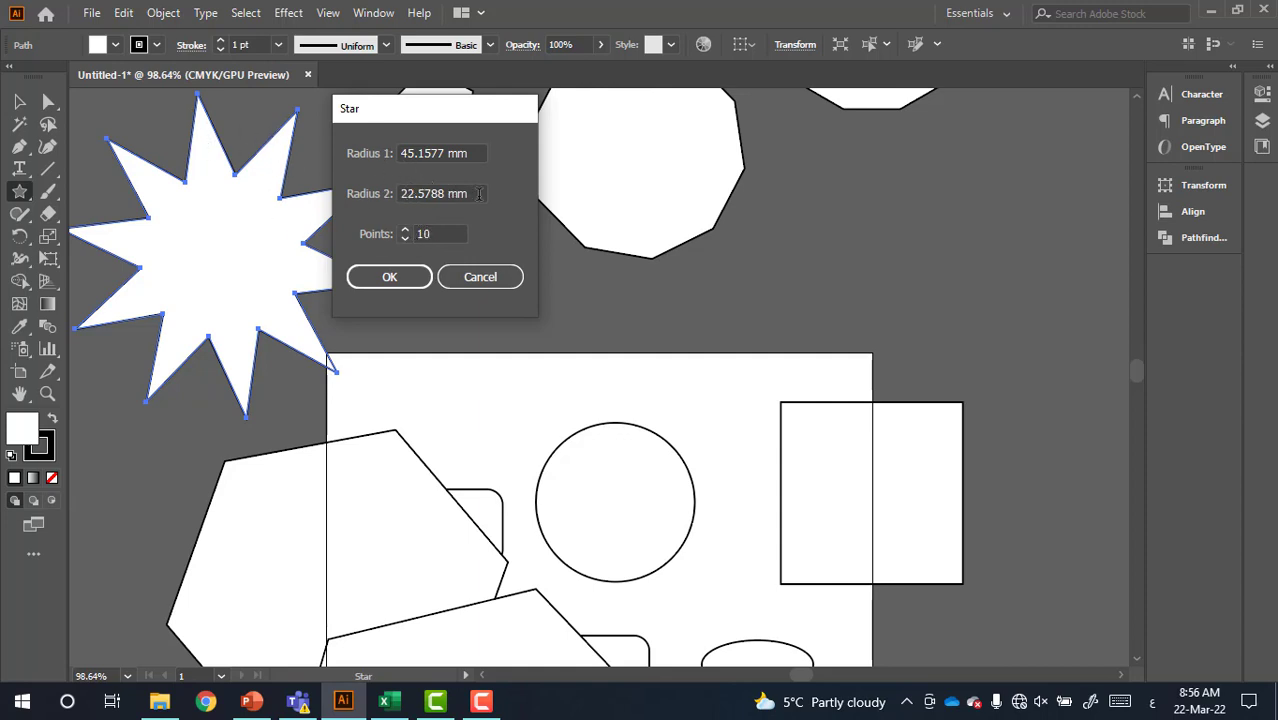
triple_click(479, 194)
type("40")
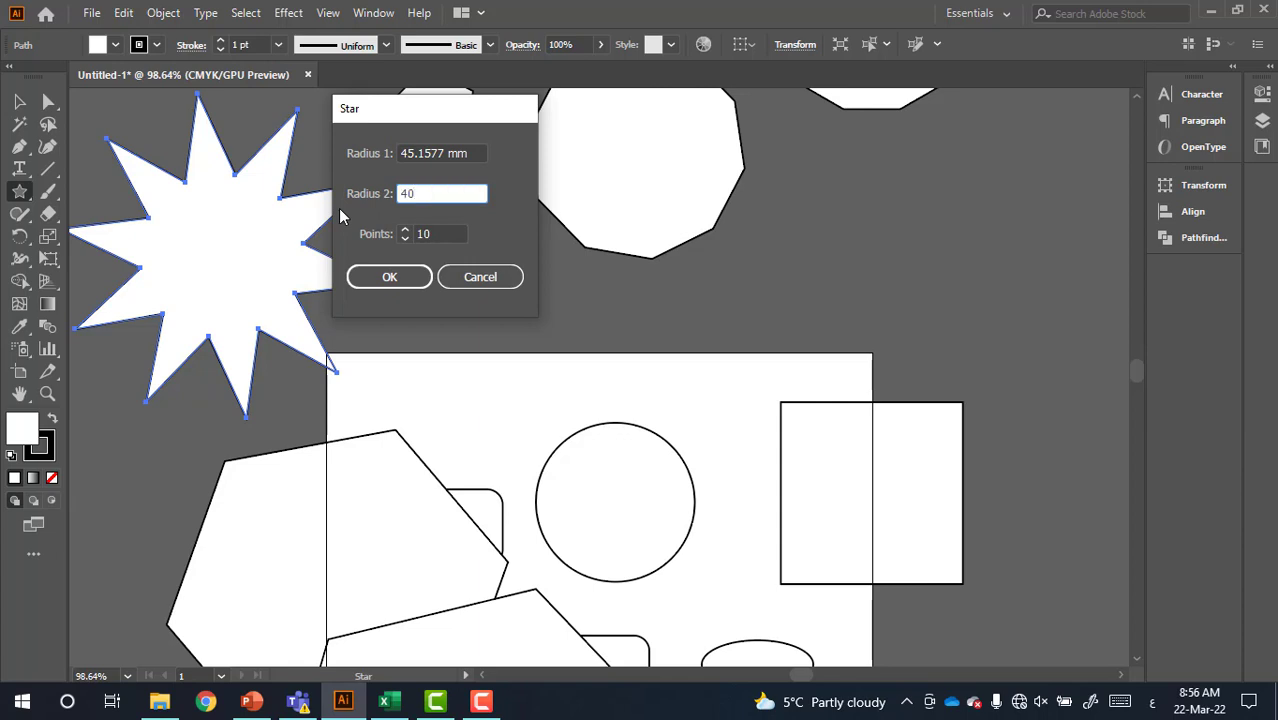
left_click(389, 277)
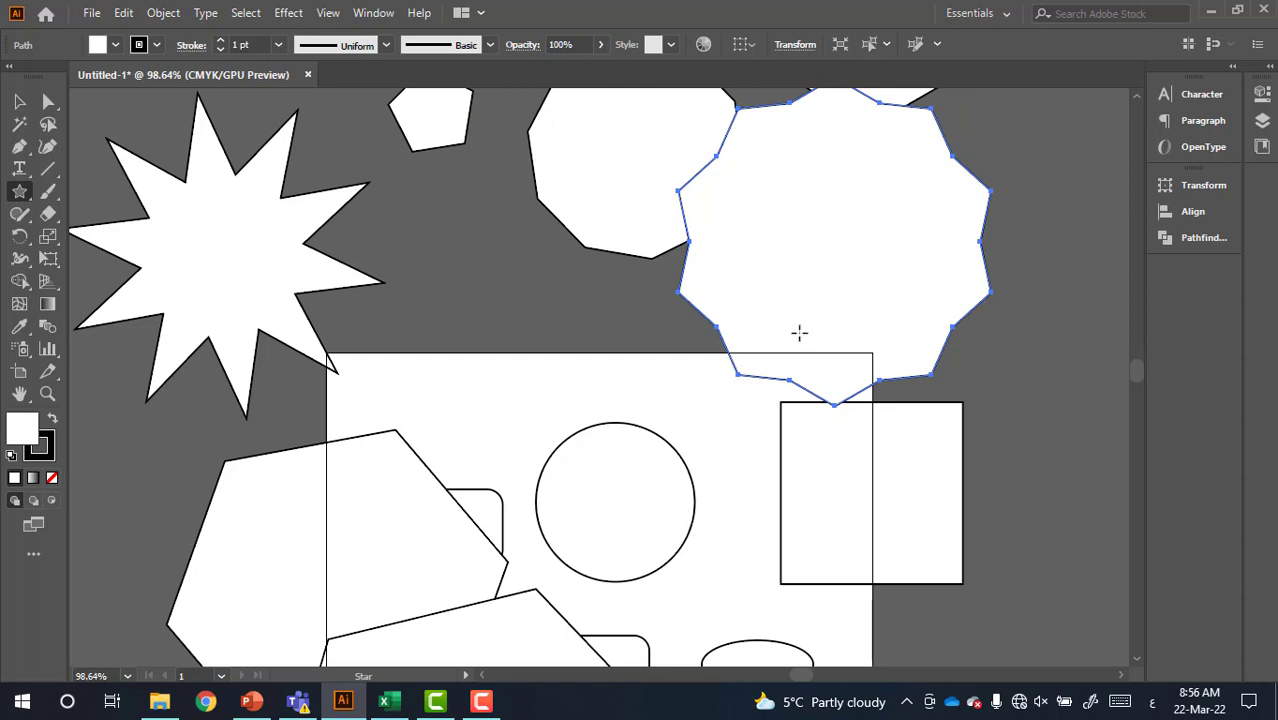
- Select and delete all practice shapes, then reframe the empty artboard
left_click(30, 104)
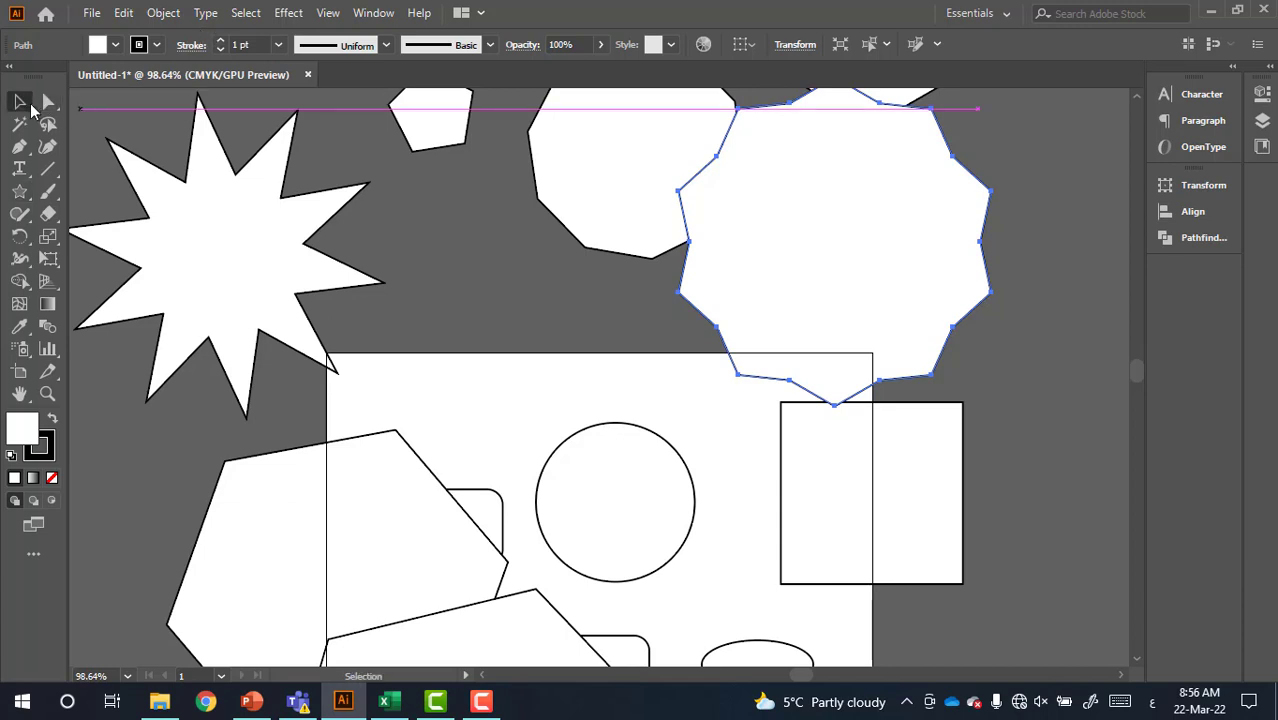
key("ctrl+minus")
key("ctrl+minus")
key("ctrl+minus")
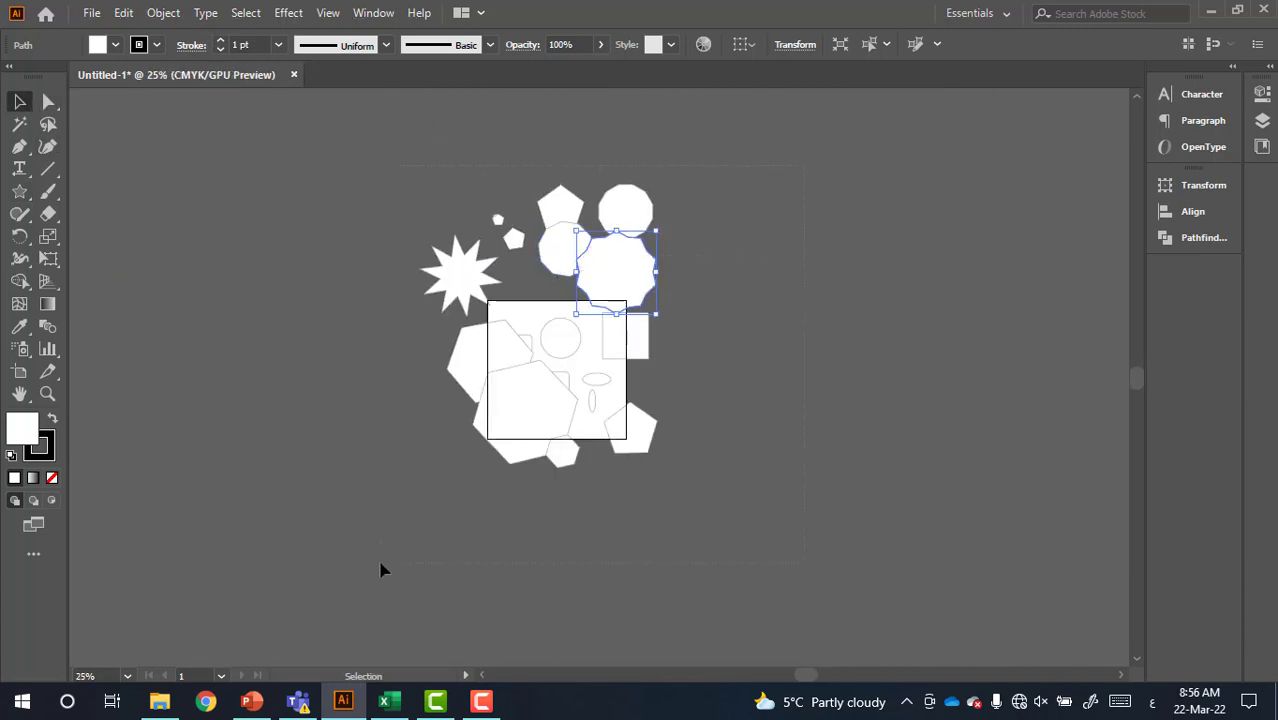
key("ctrl+a")
key("Delete")
key("ctrl+plus")
key("ctrl+plus")
key("ctrl+plus")
key("ctrl+minus")
key("ctrl+minus")
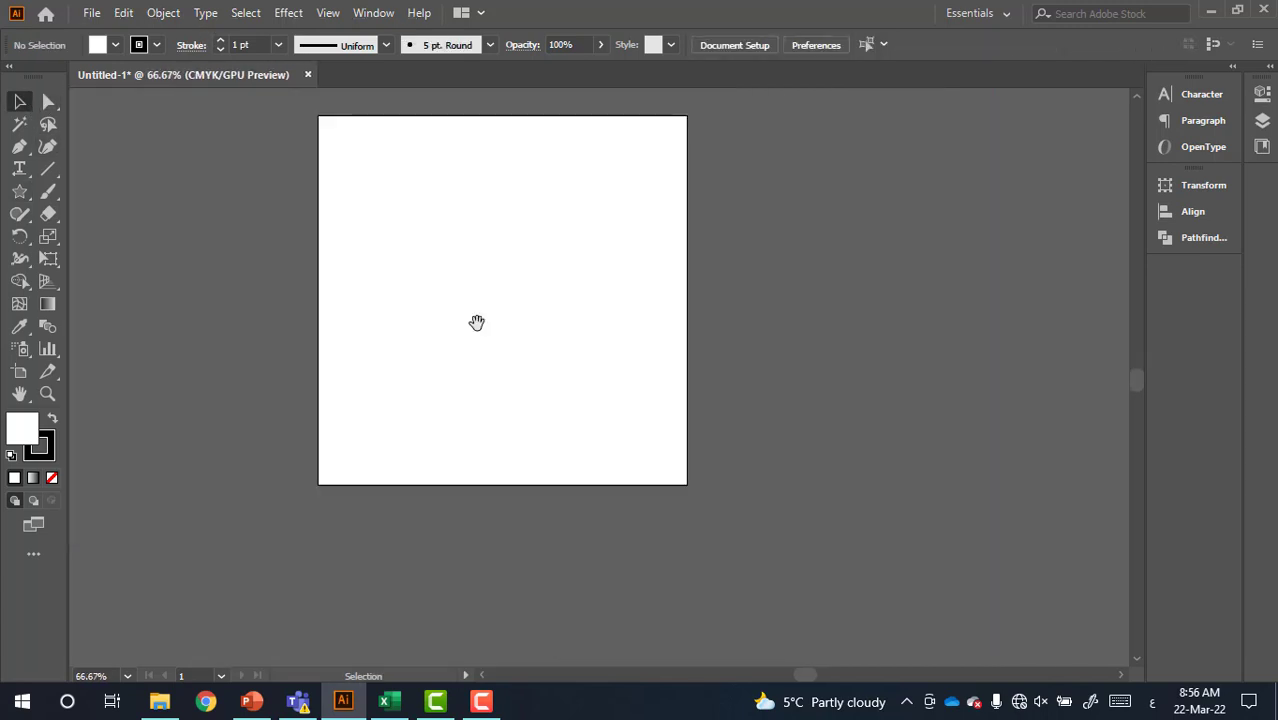
left_click_drag(476, 320, 519, 322)
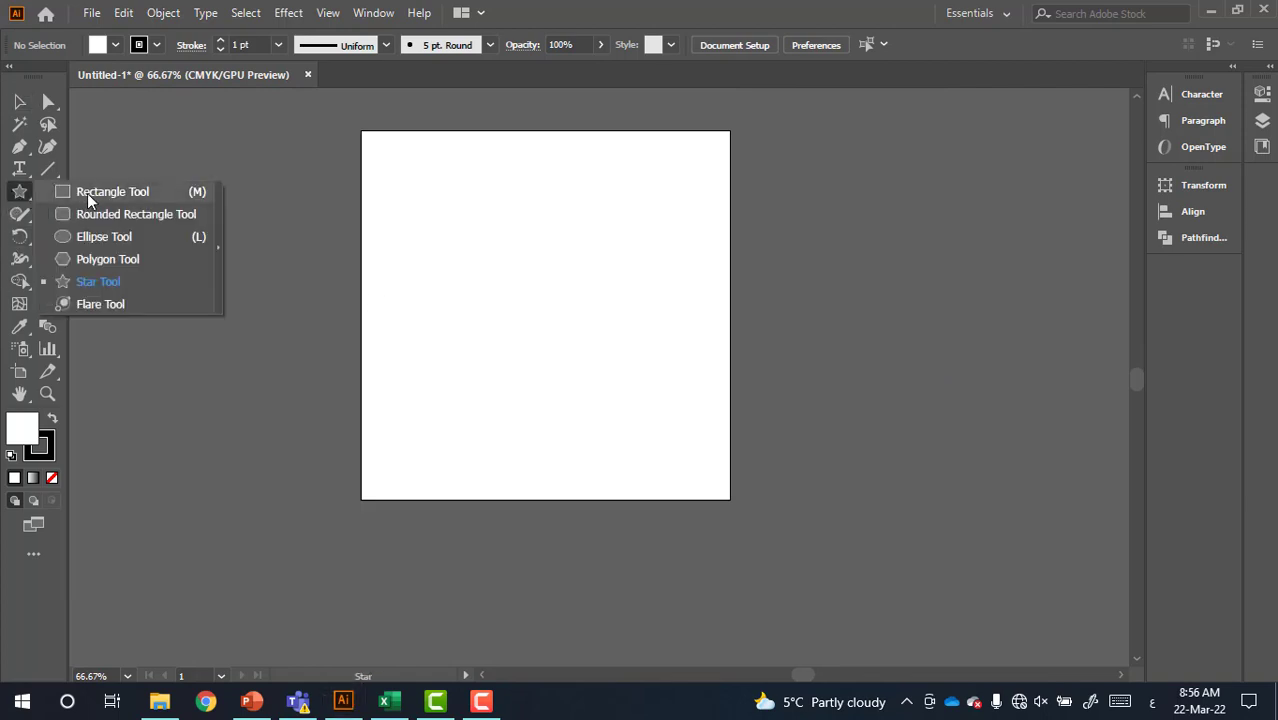
- Draw a white square near the artboard's top left and move it past the left edge
left_click_drag(19, 192, 95, 189)
left_click_drag(350, 171, 563, 383)
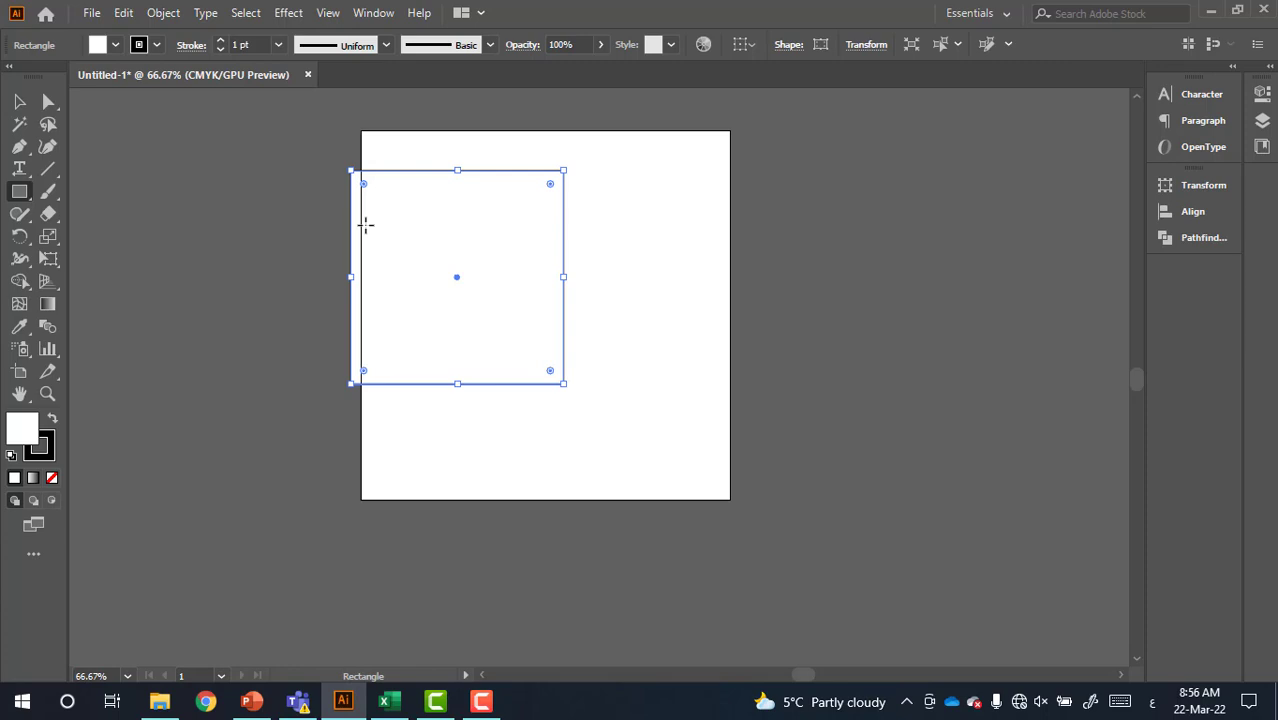
left_click(19, 101)
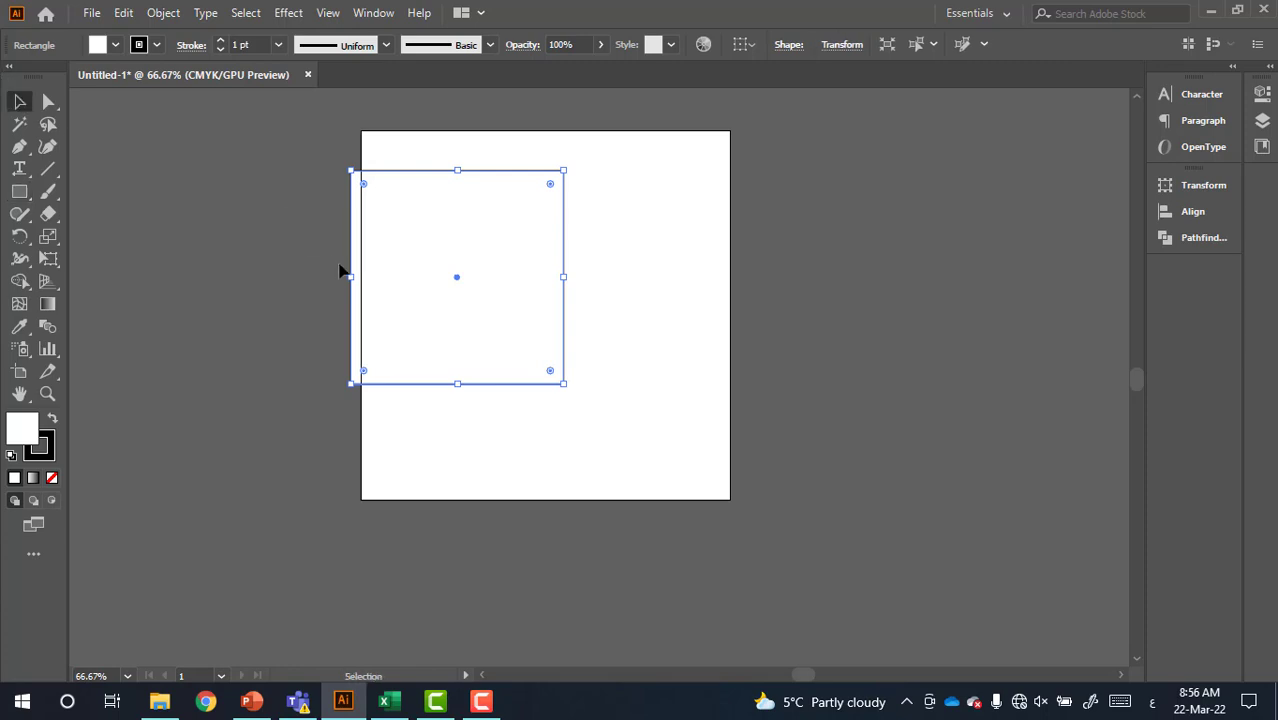
key("super+plus")
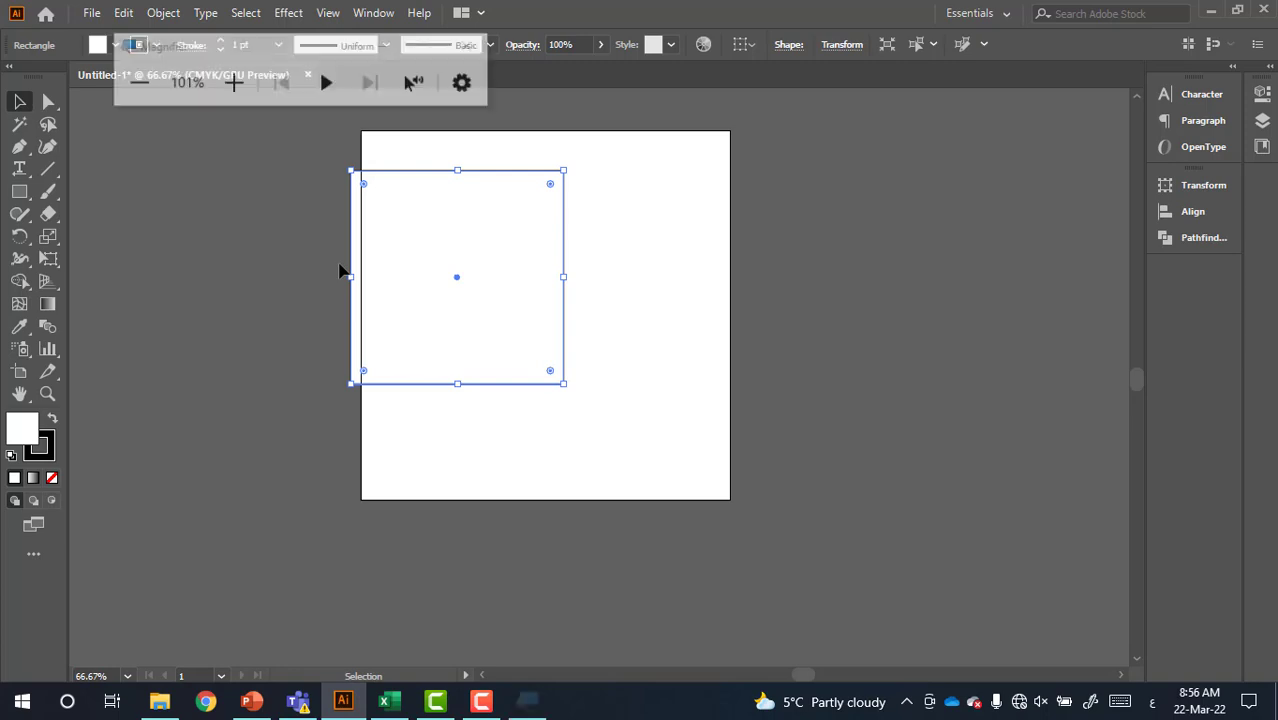
key("super+plus")
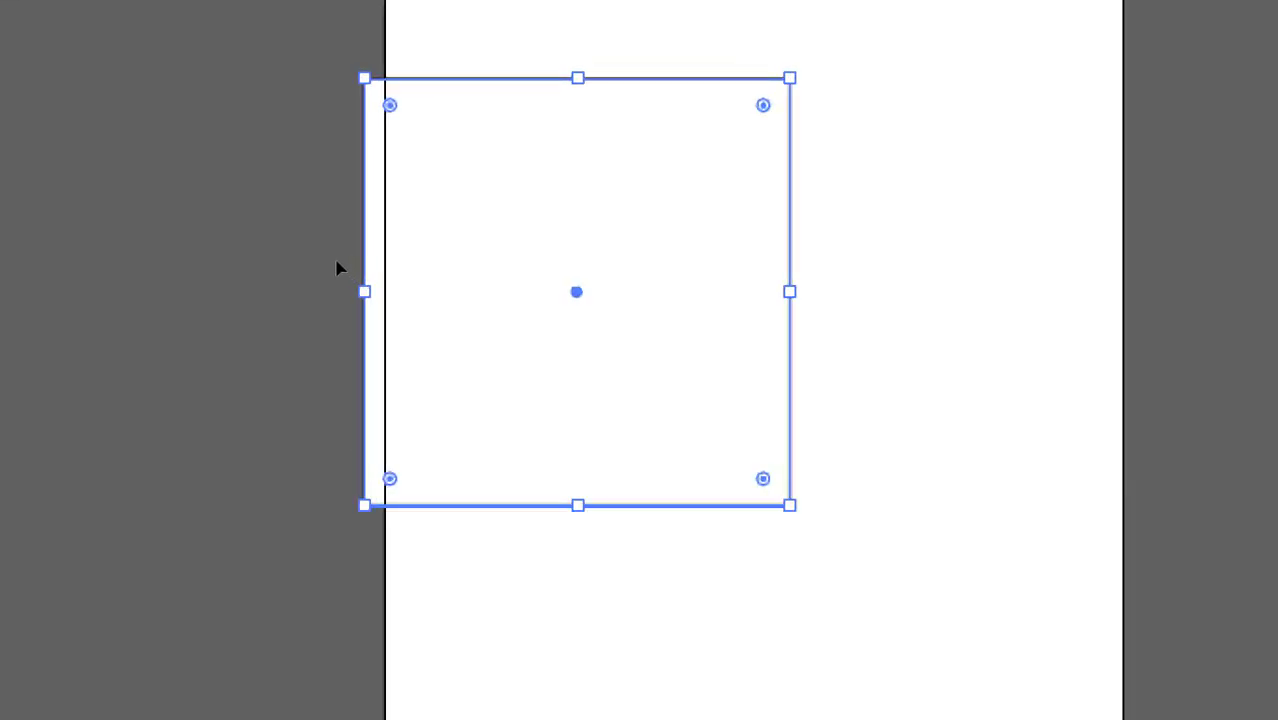
left_click_drag(473, 261, 218, 333)
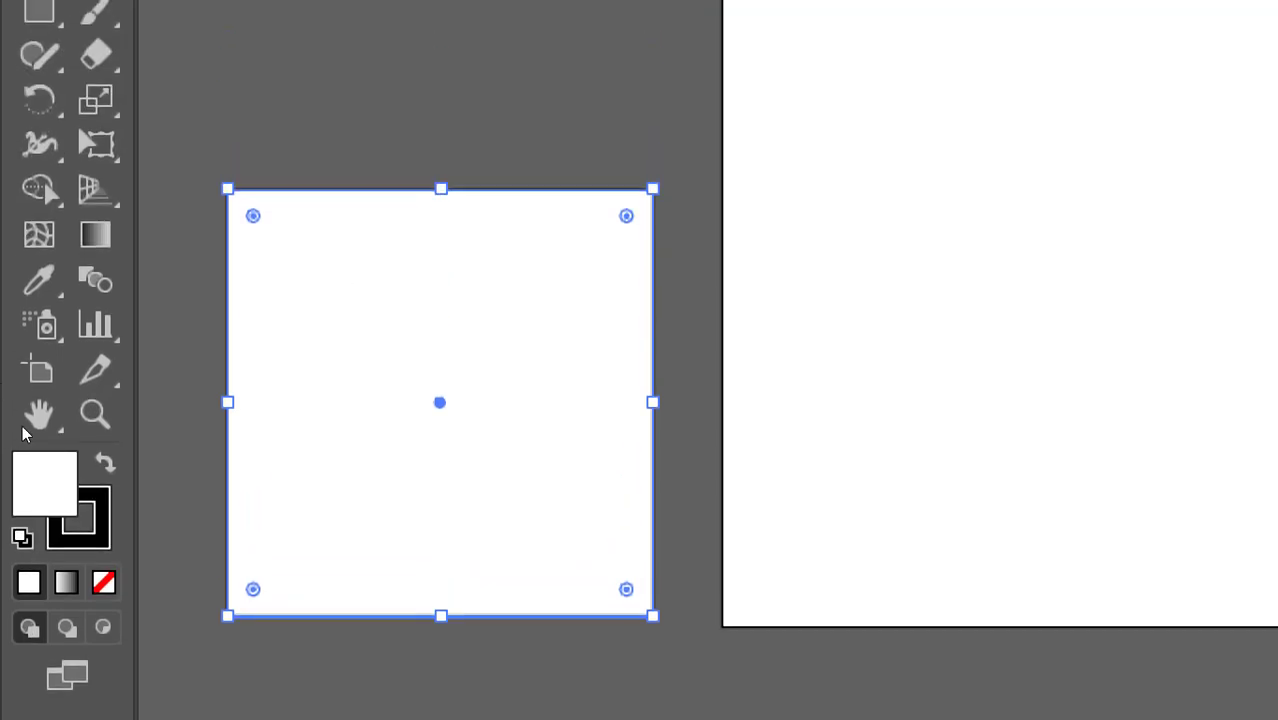
- Fill the square with red from the Color Picker
double_click(44, 483)
left_click(961, 177)
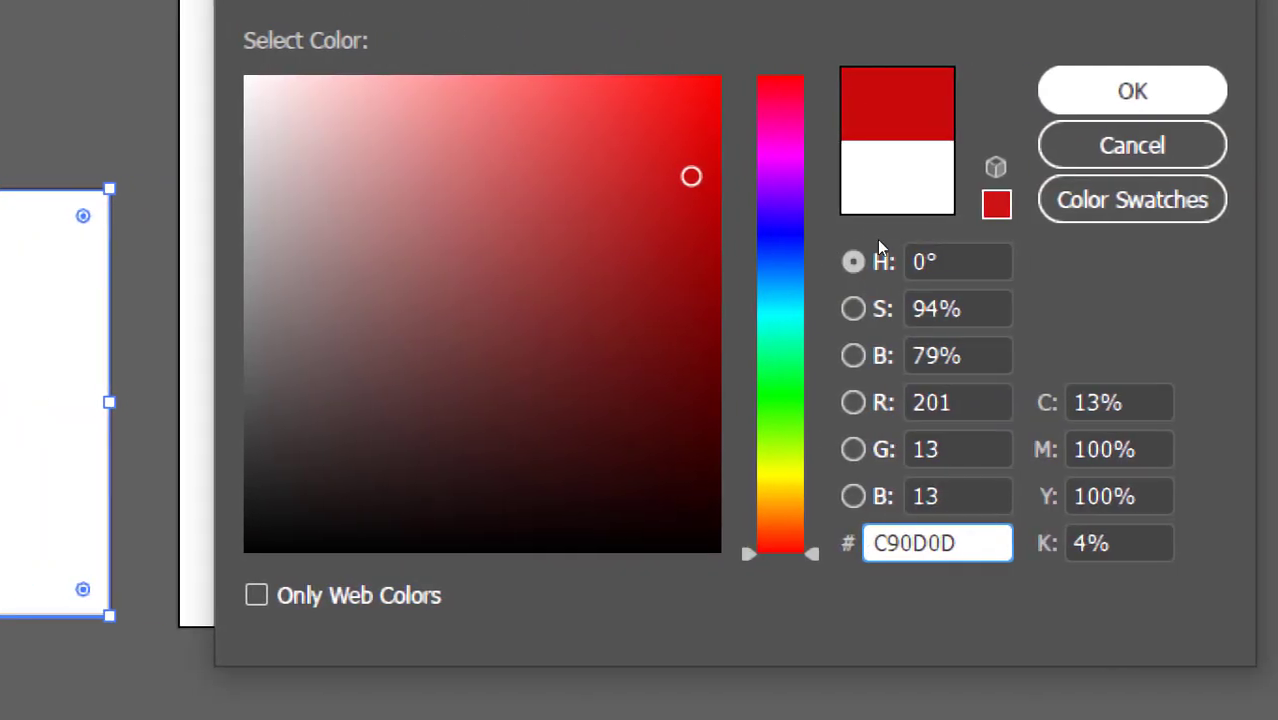
key("Return")
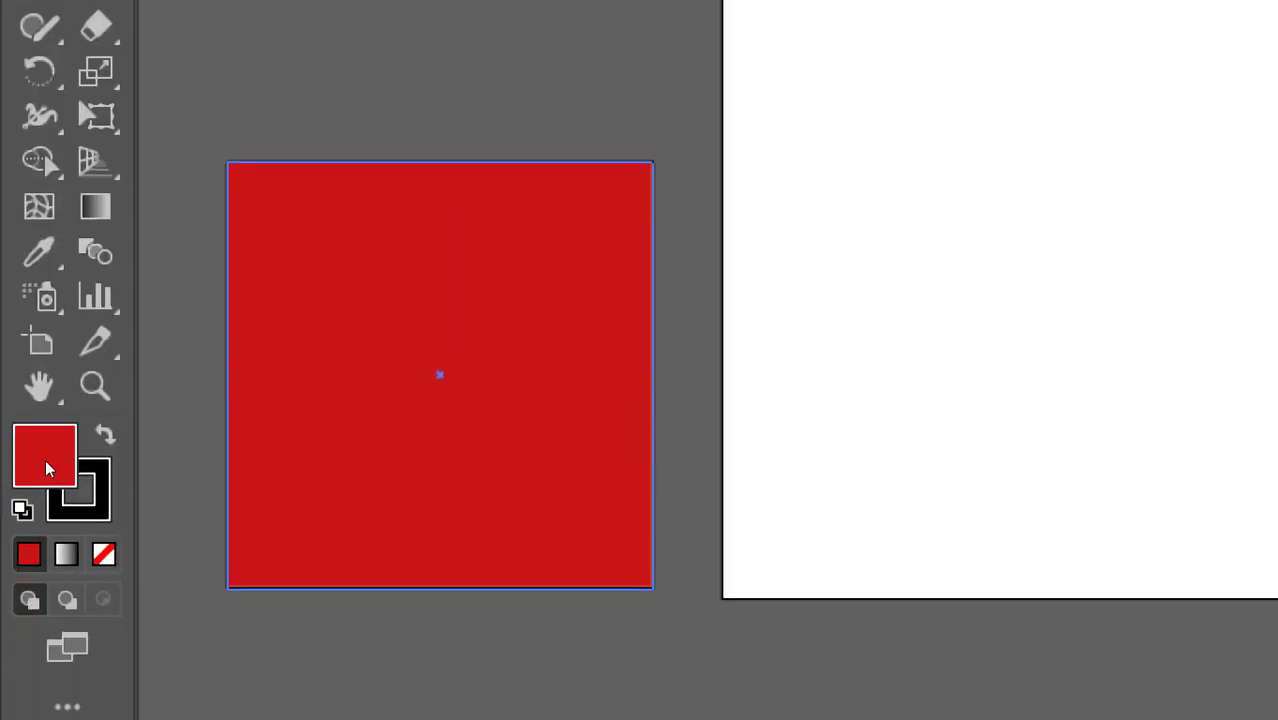
- Set the square's stroke colour to yellow FFE815
key("x")
double_click(48, 462)
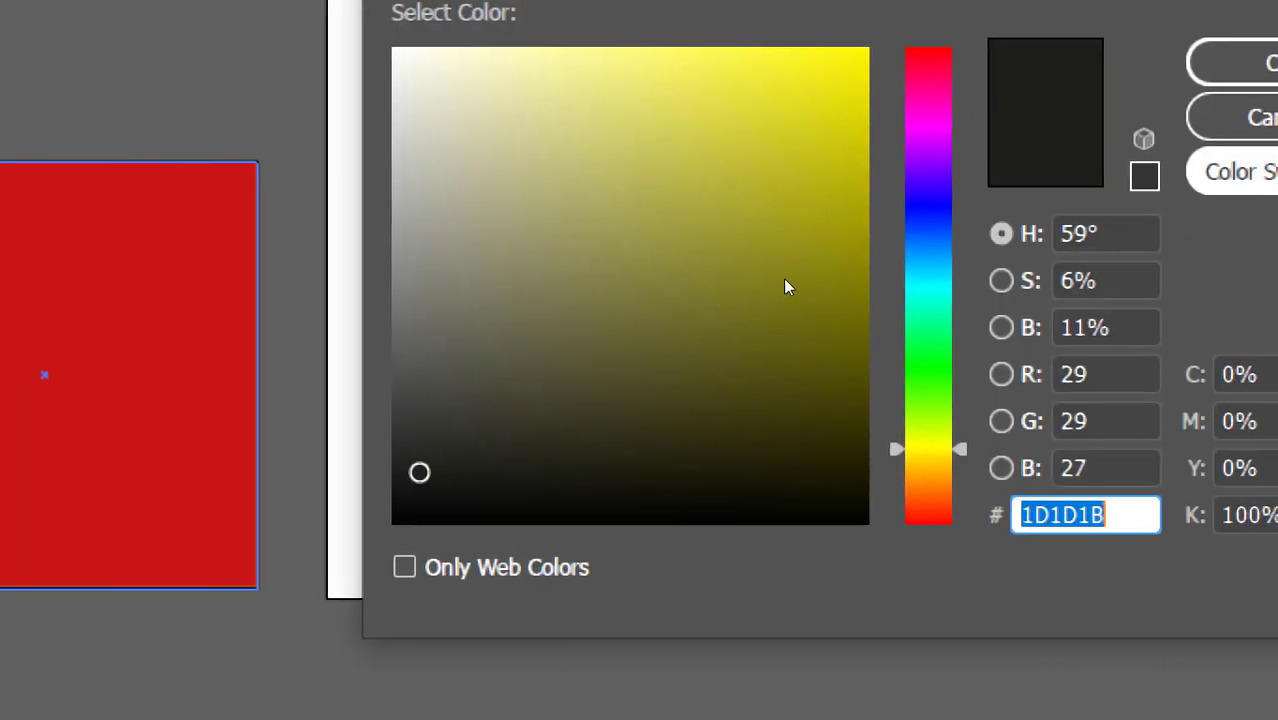
scroll(640, 285, "up", 5)
scroll(655, 320, "down", 2)
scroll(660, 290, "up", 2)
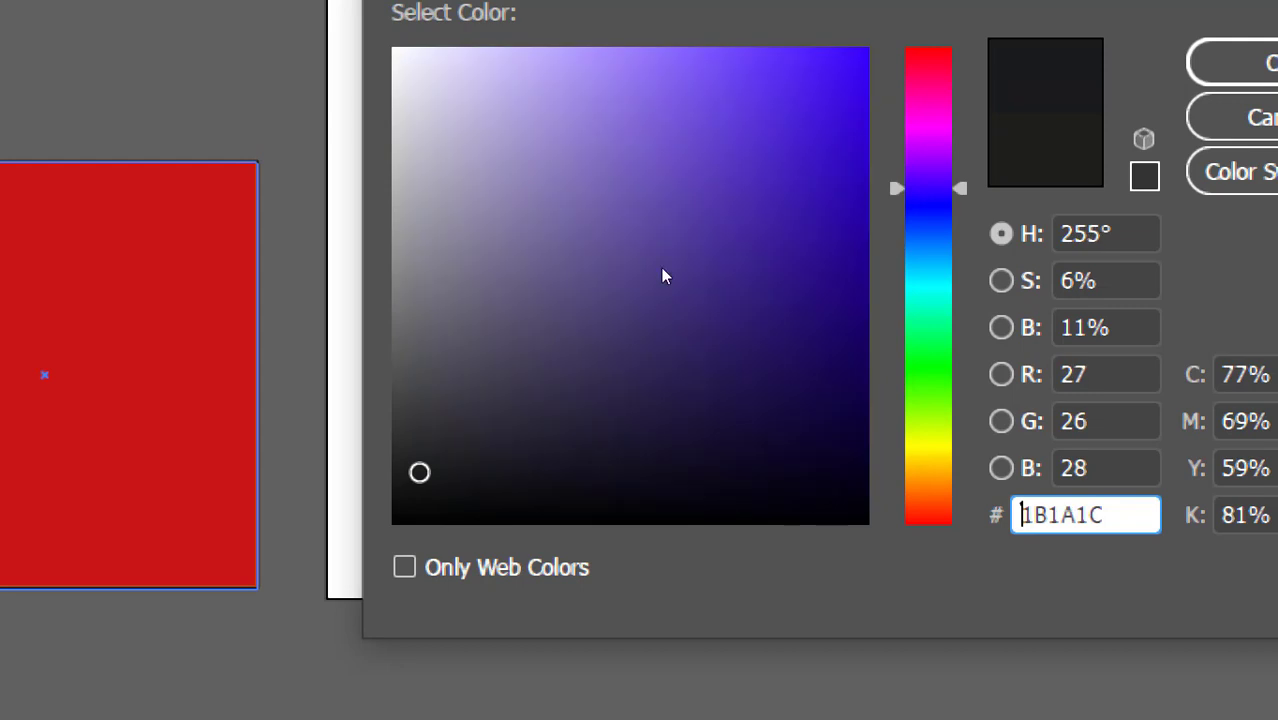
scroll(662, 260, "up", 3)
scroll(656, 270, "down", 2)
scroll(648, 335, "down", 3)
scroll(640, 398, "down", 3)
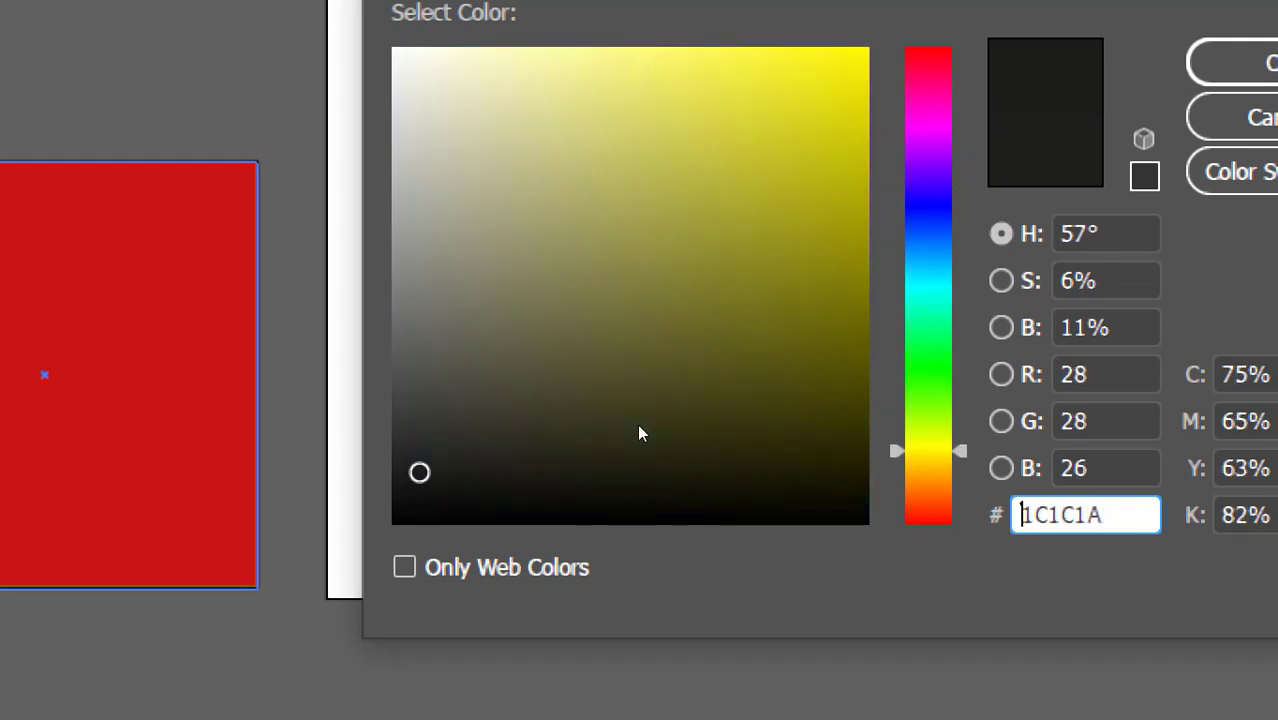
type("EDDA2EFFE815")
key("Return")
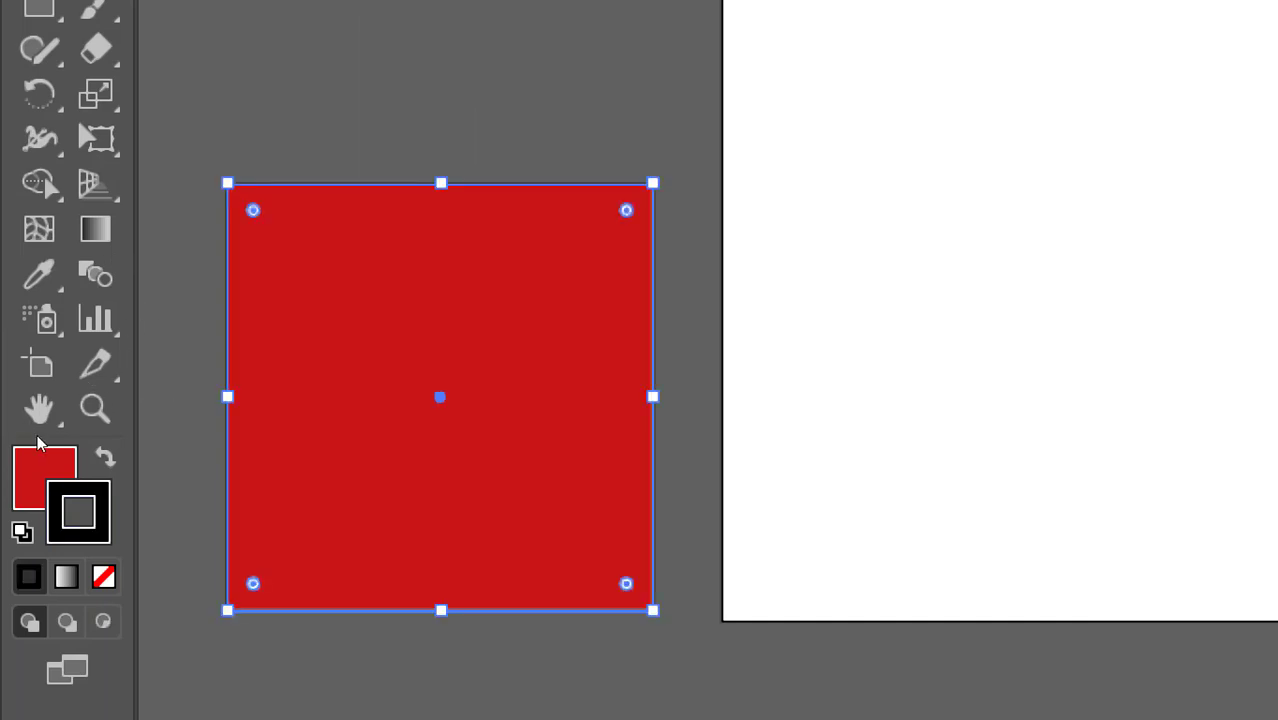
- Change the rectangle's outline colour to yellow hex EDE607
double_click(78, 511)
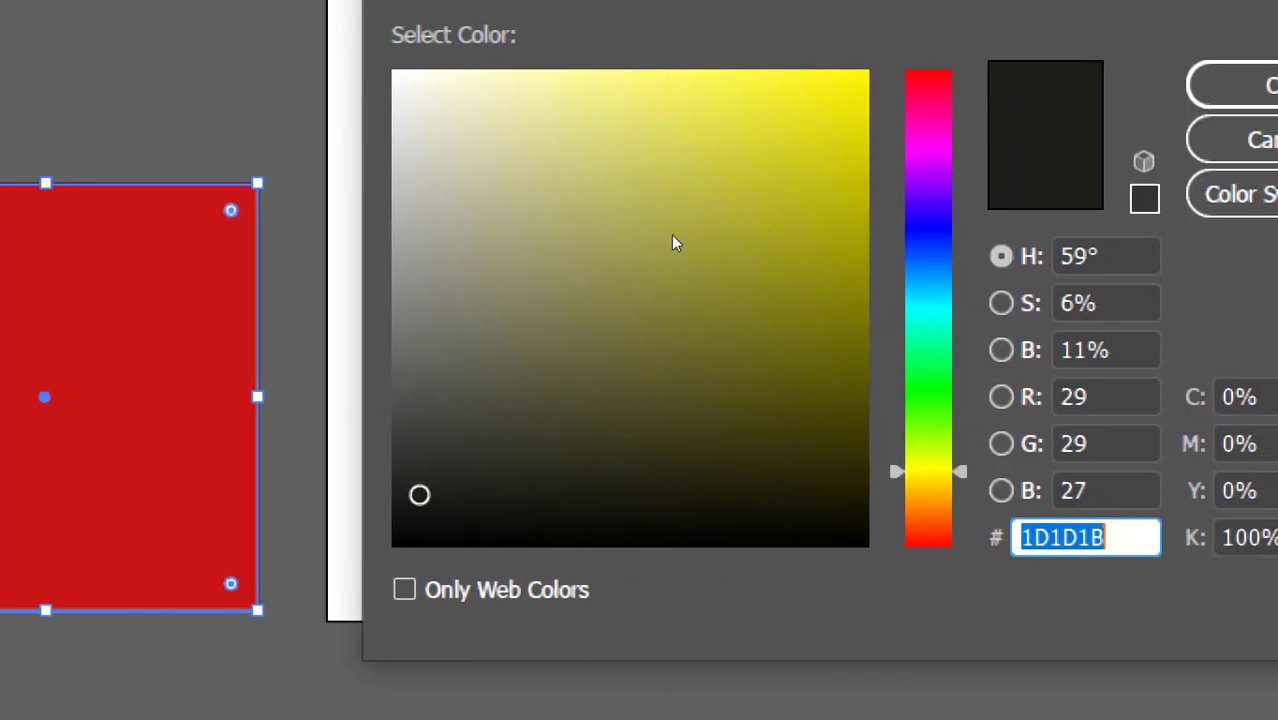
type("EDE607")
key("Return")
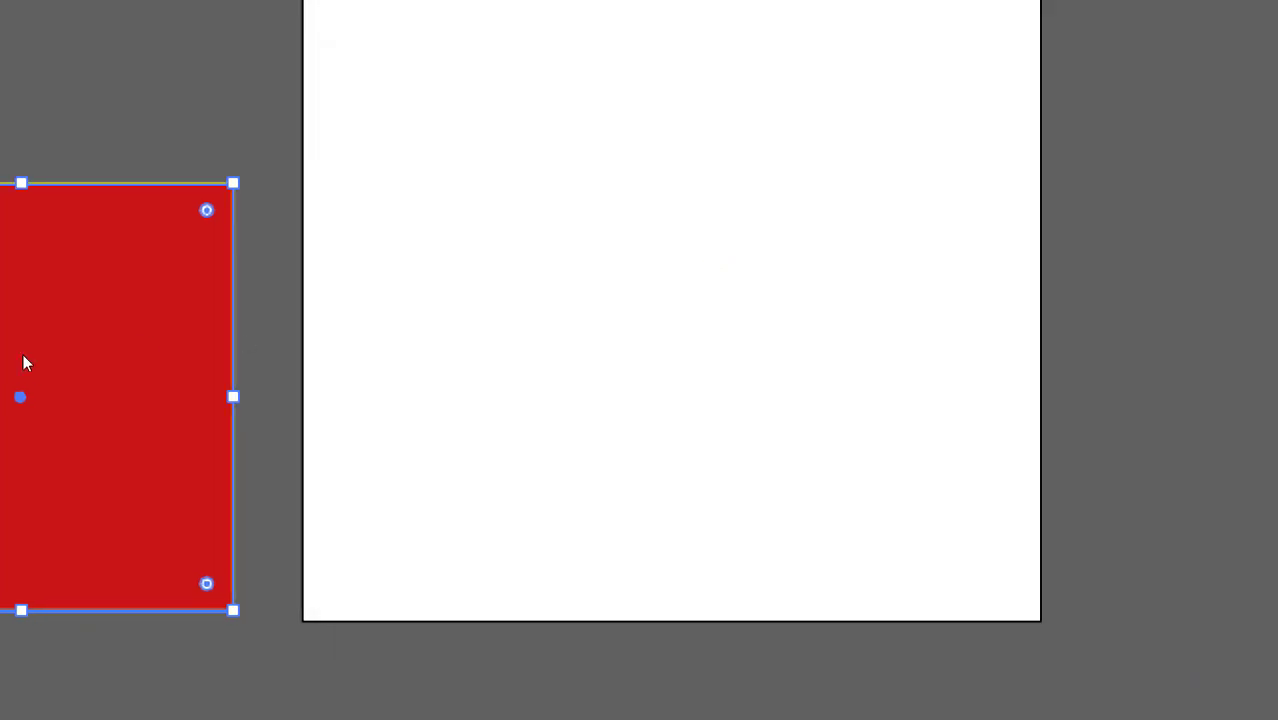
left_click(167, 290)
key("ctrl+z")
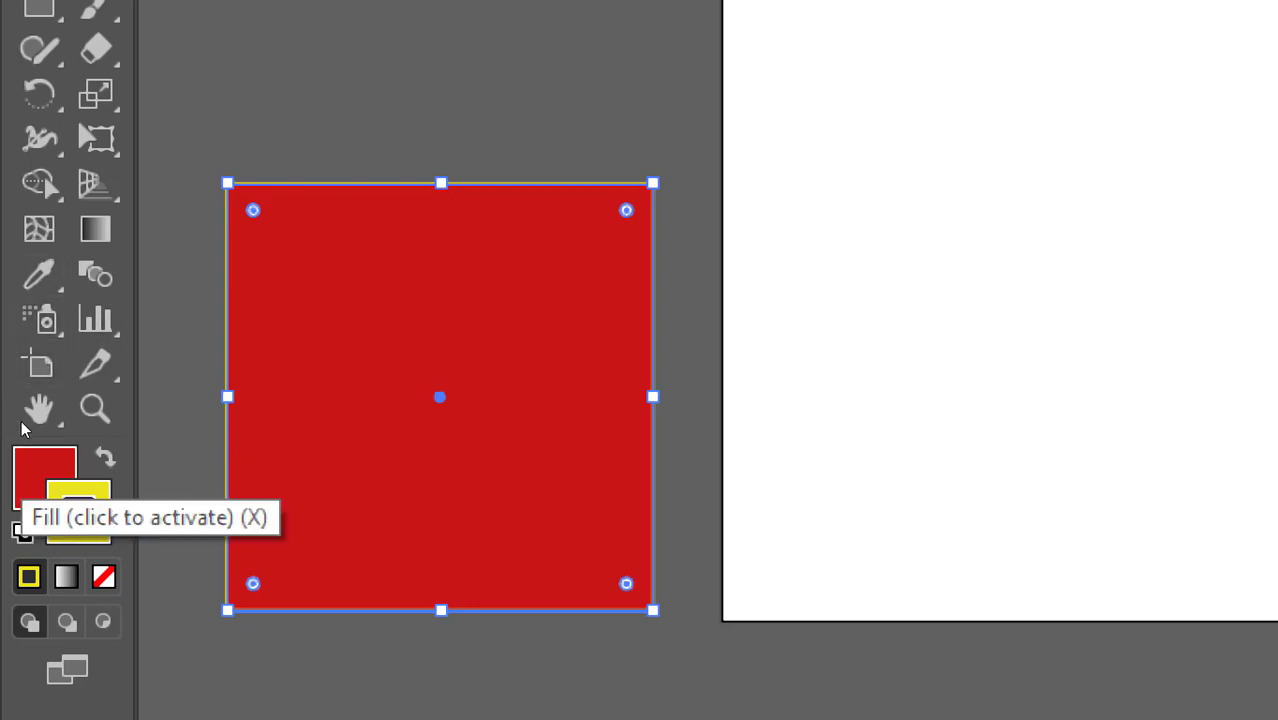
- Set the rectangle's fill to None and reconfirm its yellow outline colour
left_click(50, 480)
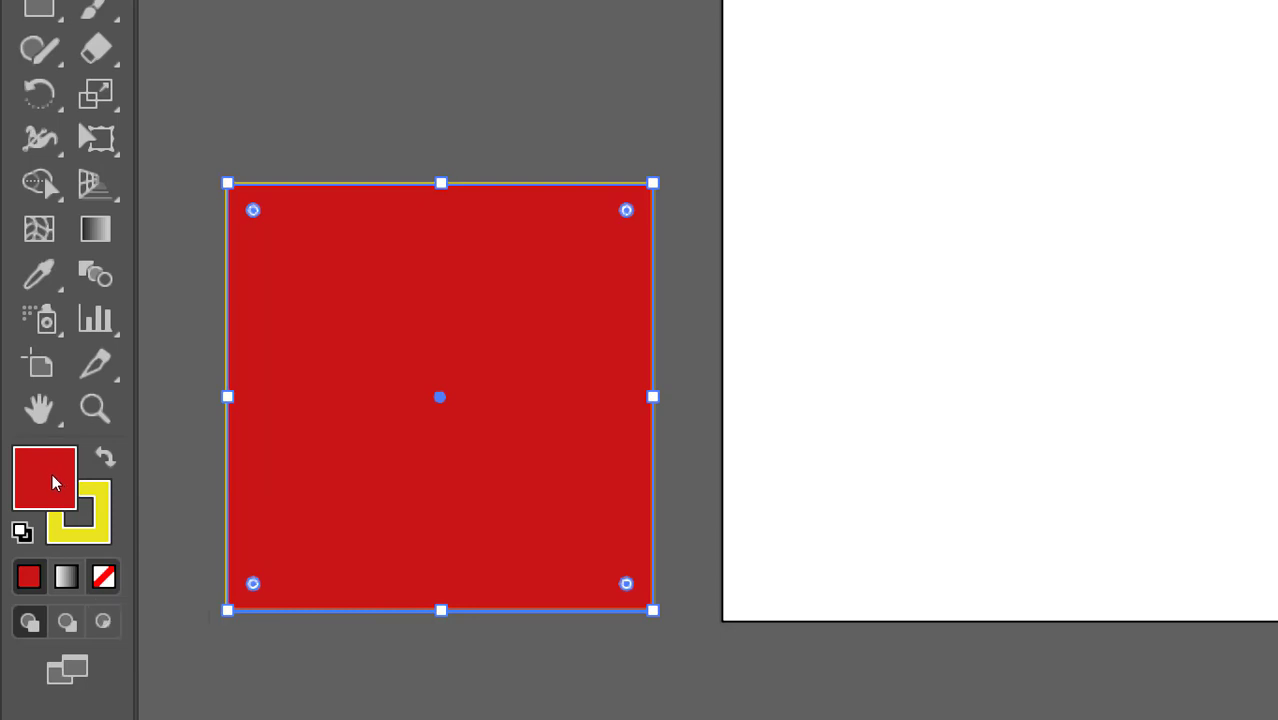
key("slash")
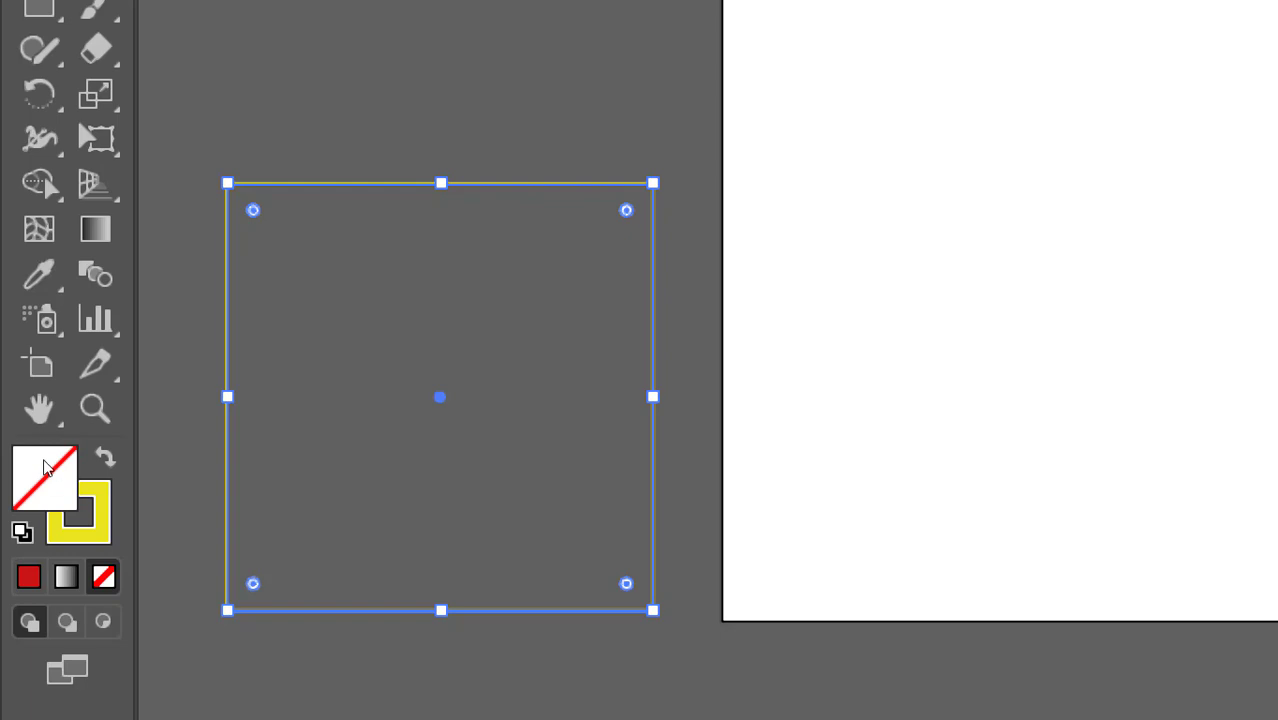
double_click(45, 462)
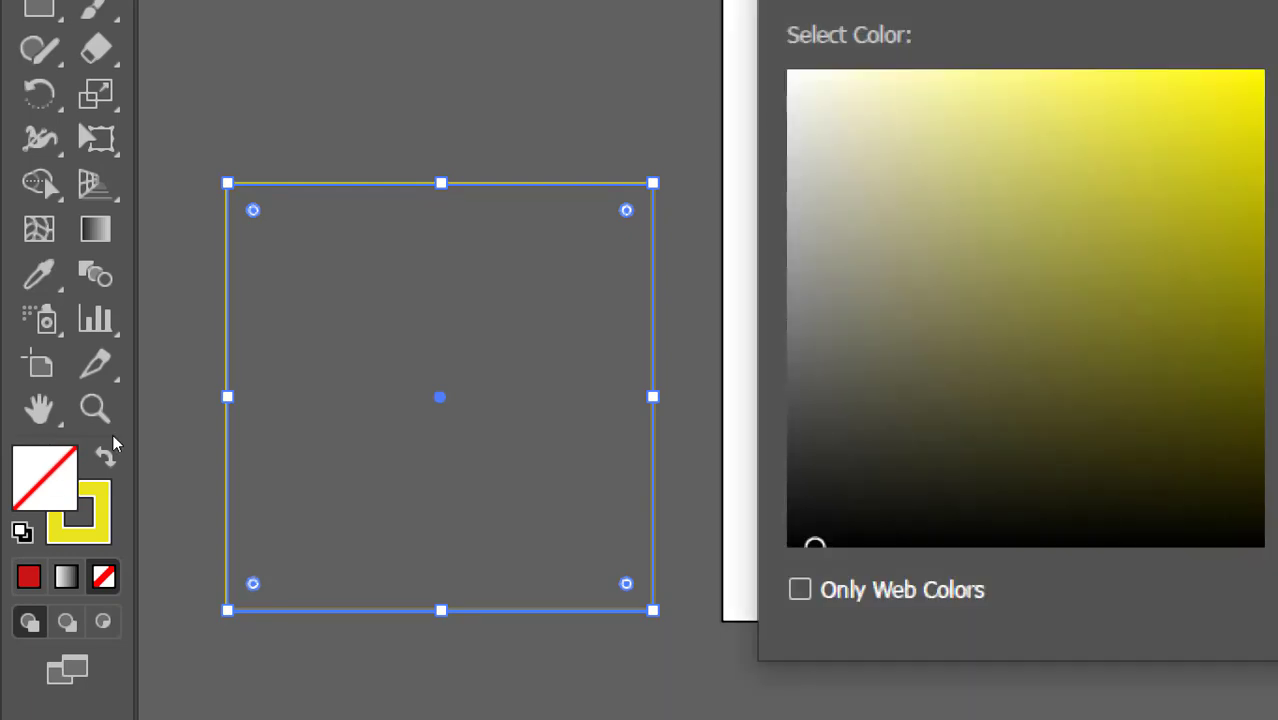
key("Escape")
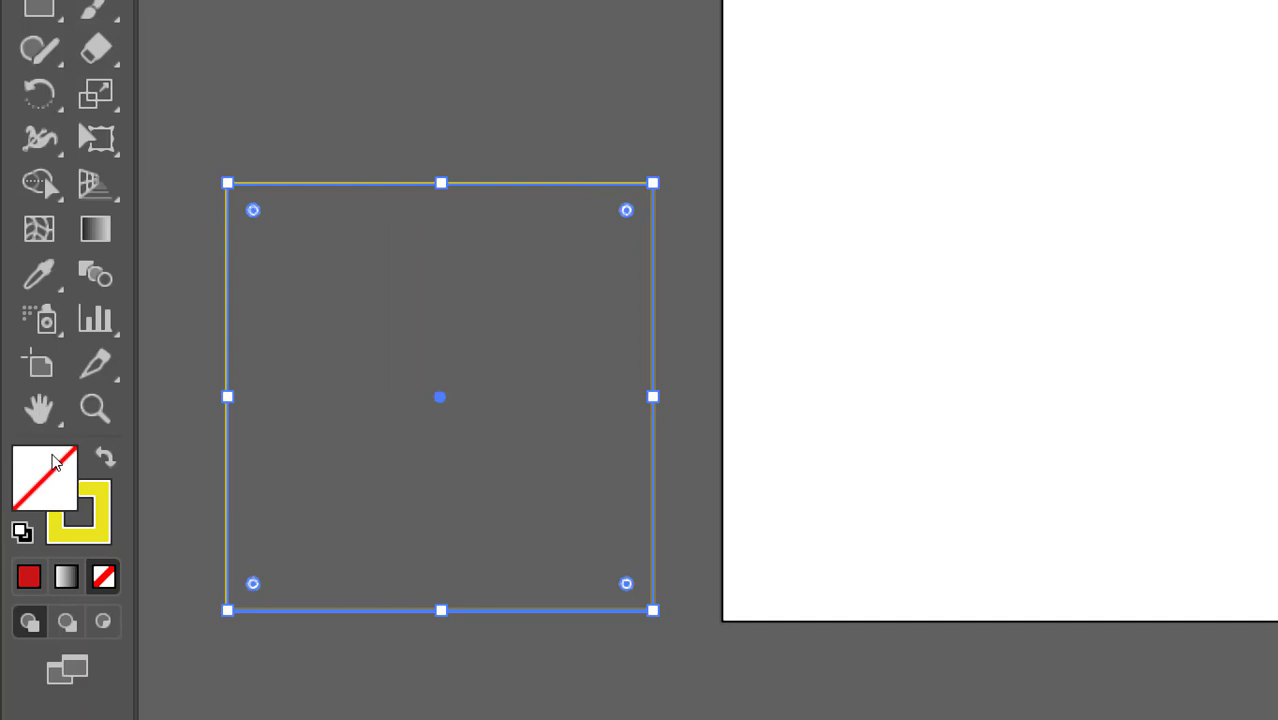
double_click(94, 524)
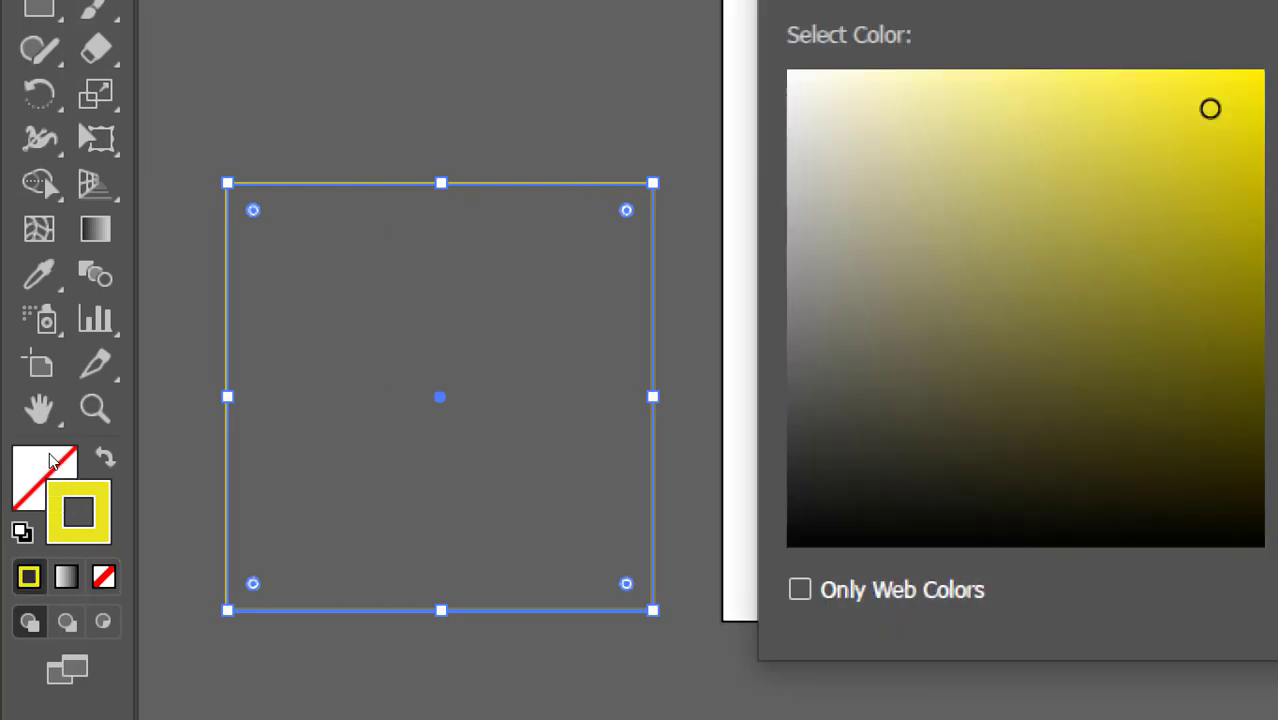
key("Return")
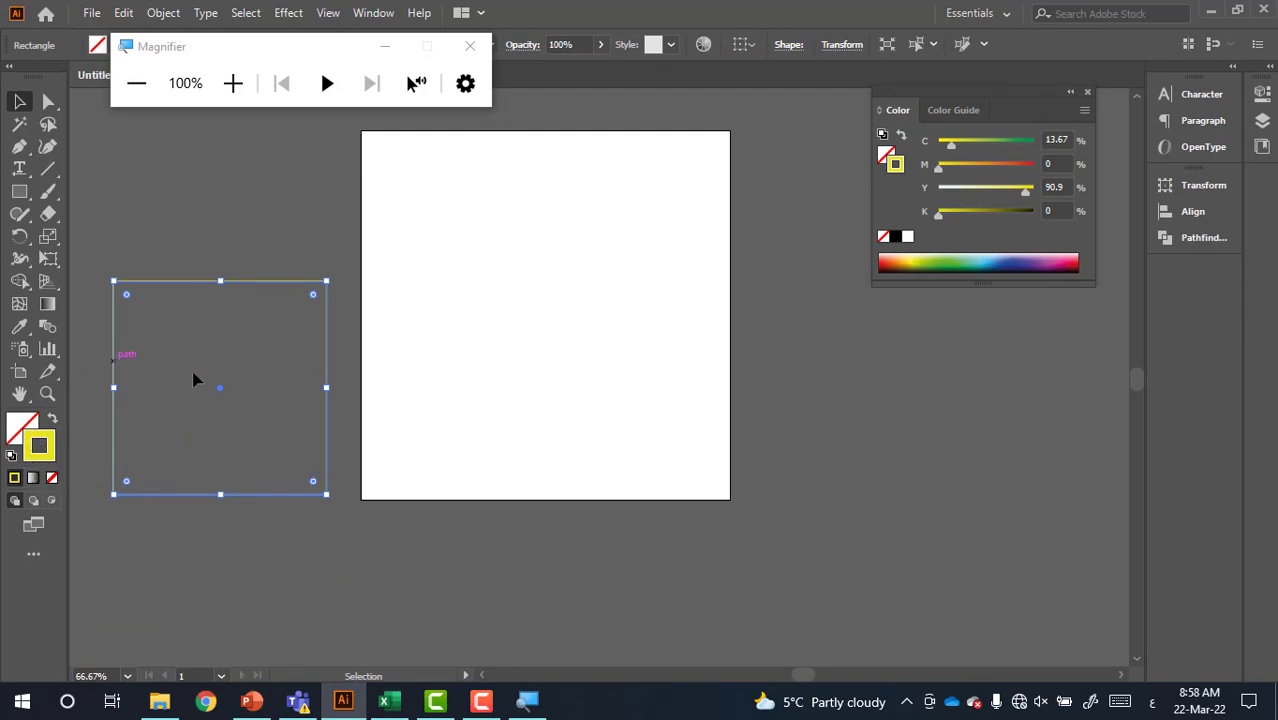
- Fill the square with the dark CMYK Blue swatch (C 100, M 100, Y 0, K 0)
left_click(470, 46)
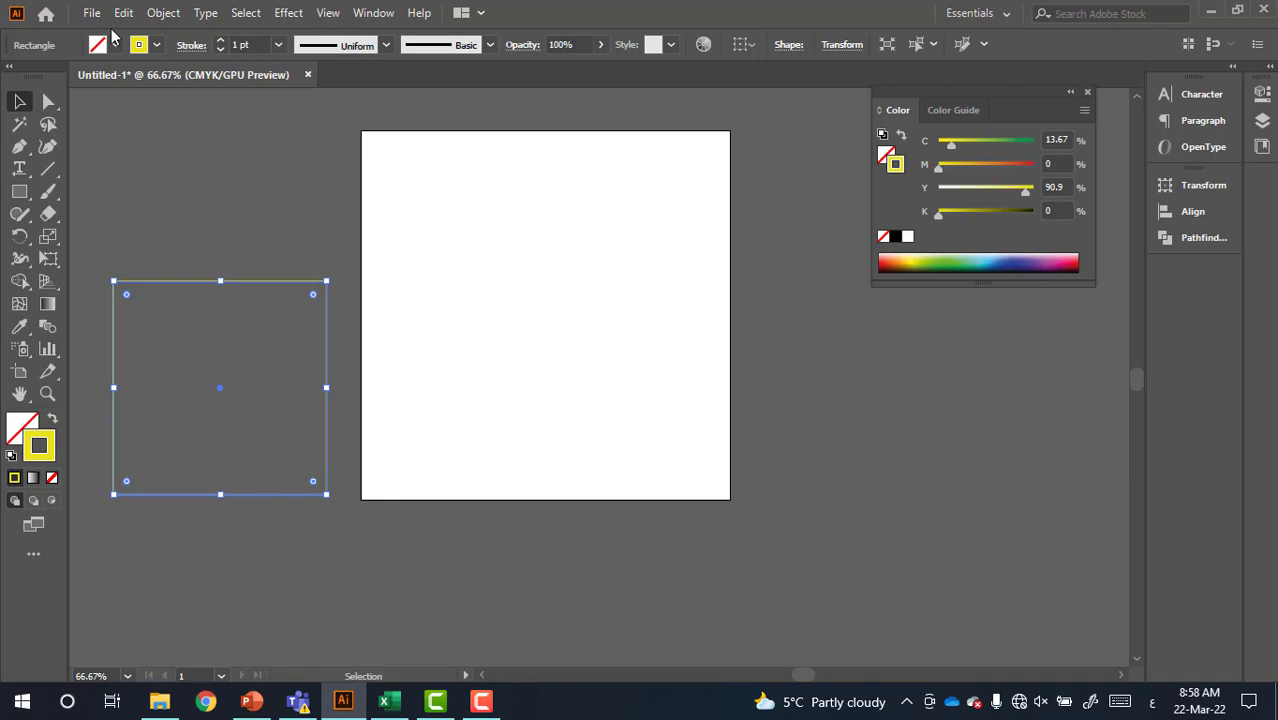
key("super+plus")
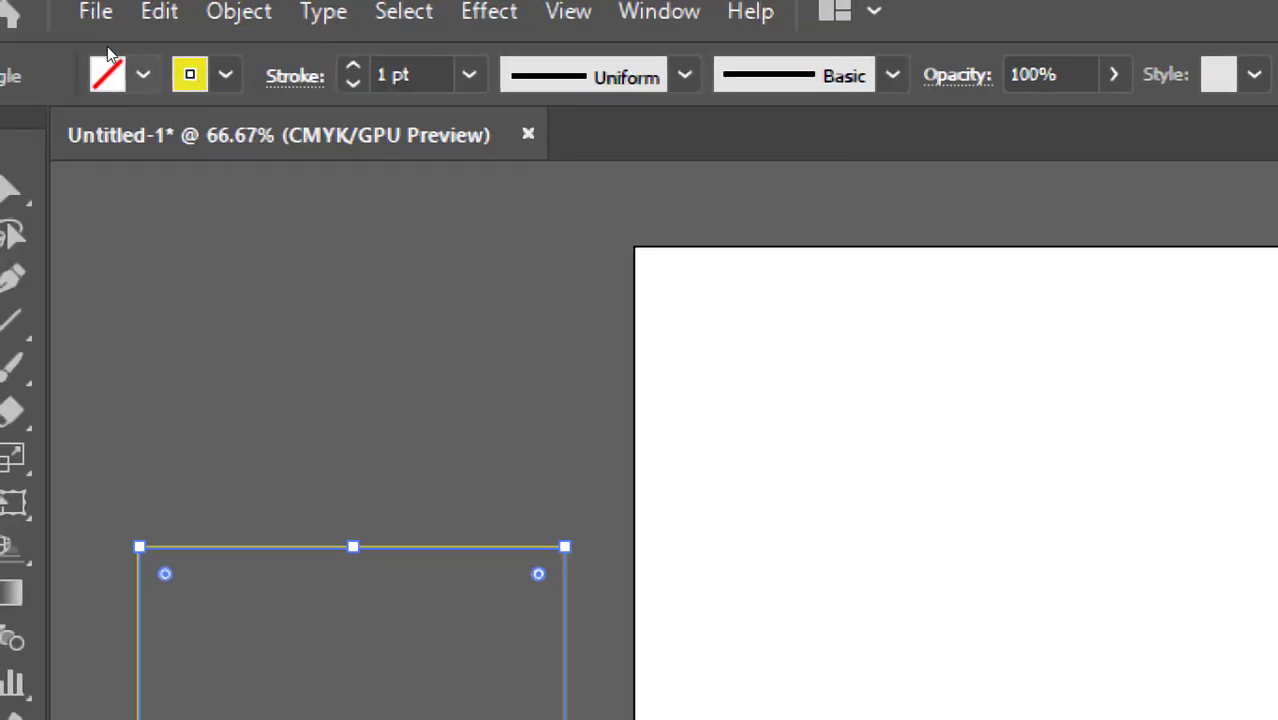
left_click(143, 74)
left_click(147, 137)
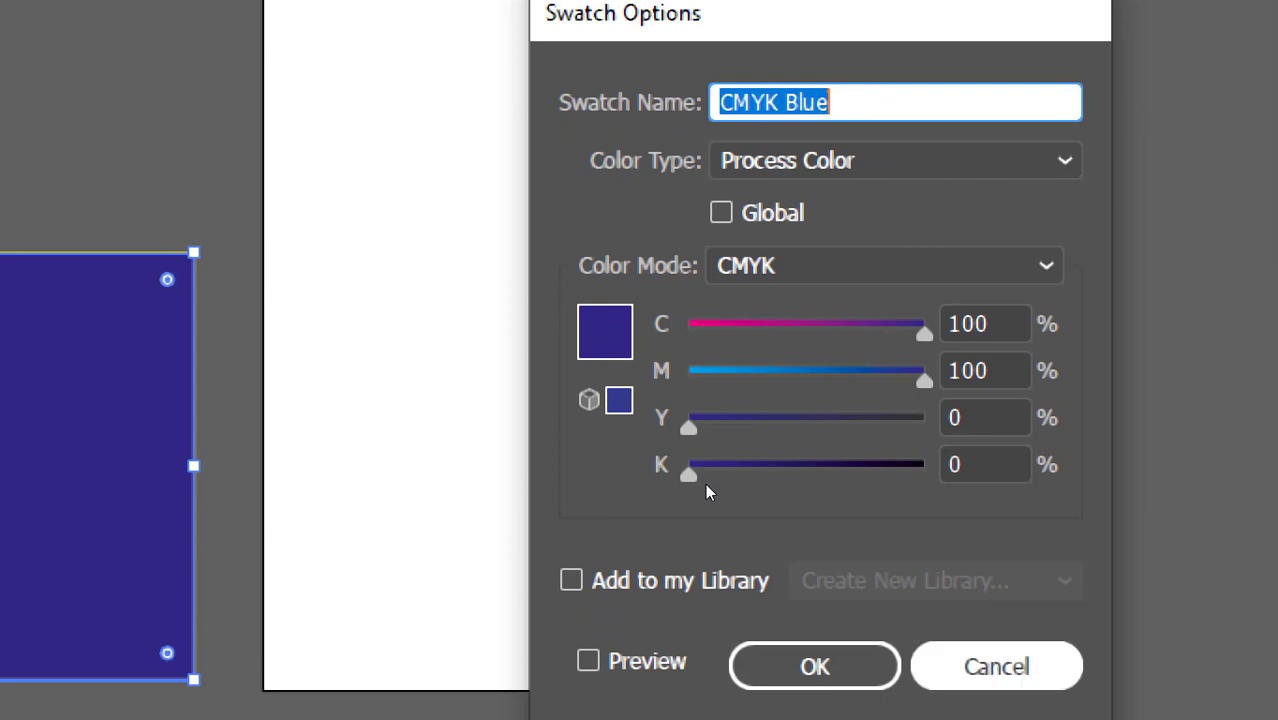
key("Escape")
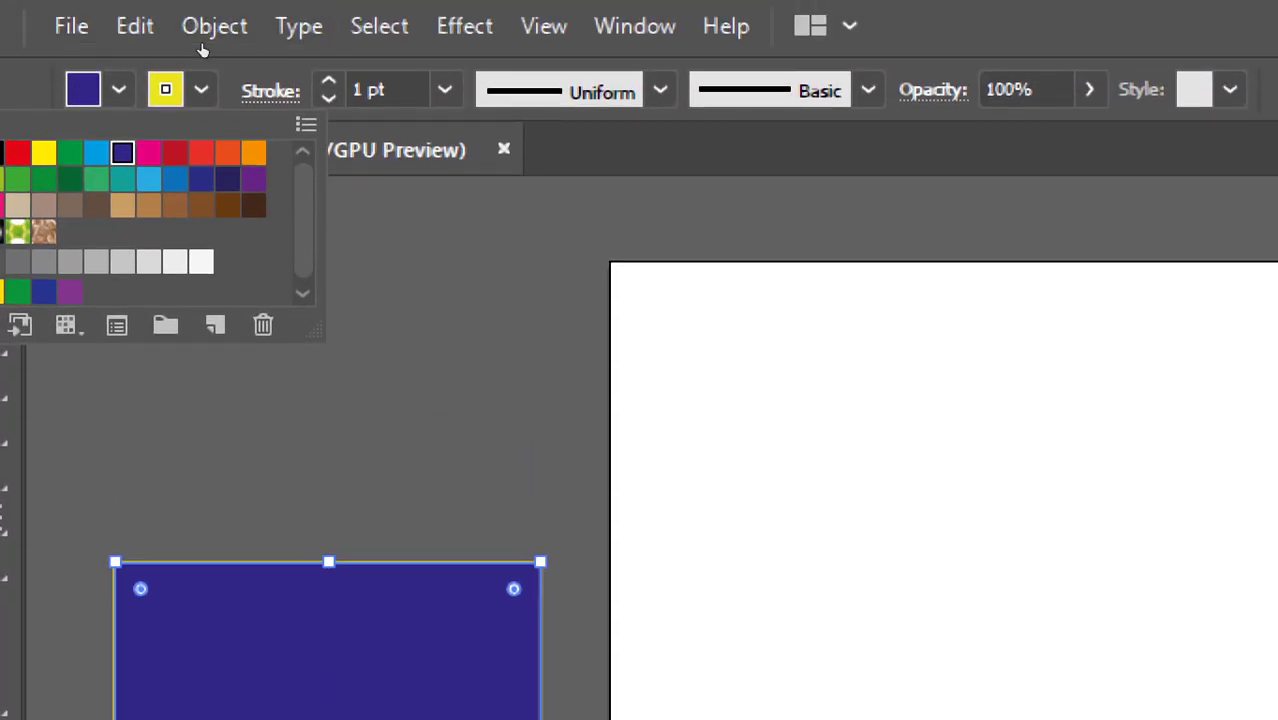
- Raise the yellow stroke weight from 1 pt to 18 pt
key("Escape")
key("Up")
key("Up")
key("Up")
key("Up")
key("Up")
key("Up")
key("Up")
key("Up")
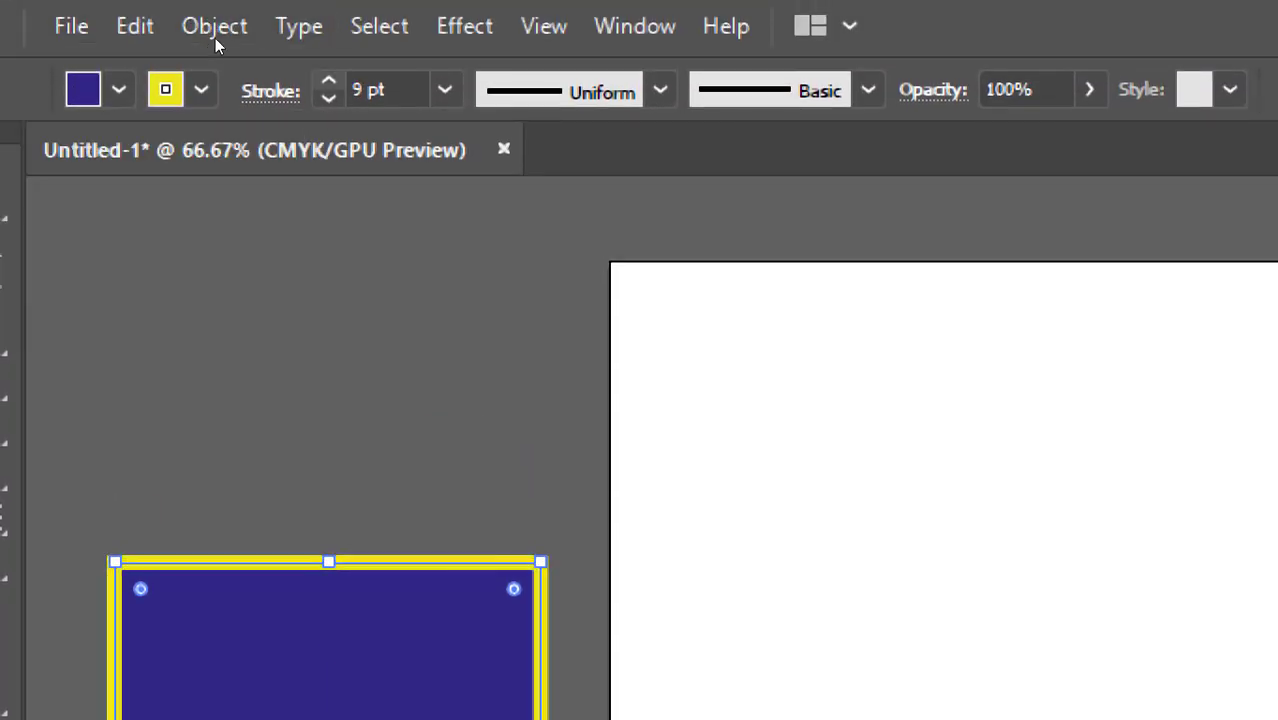
key("Up")
key("Up")
key("Up")
key("Up")
key("Up")
key("Up")
key("Up")
key("Up")
key("Up")
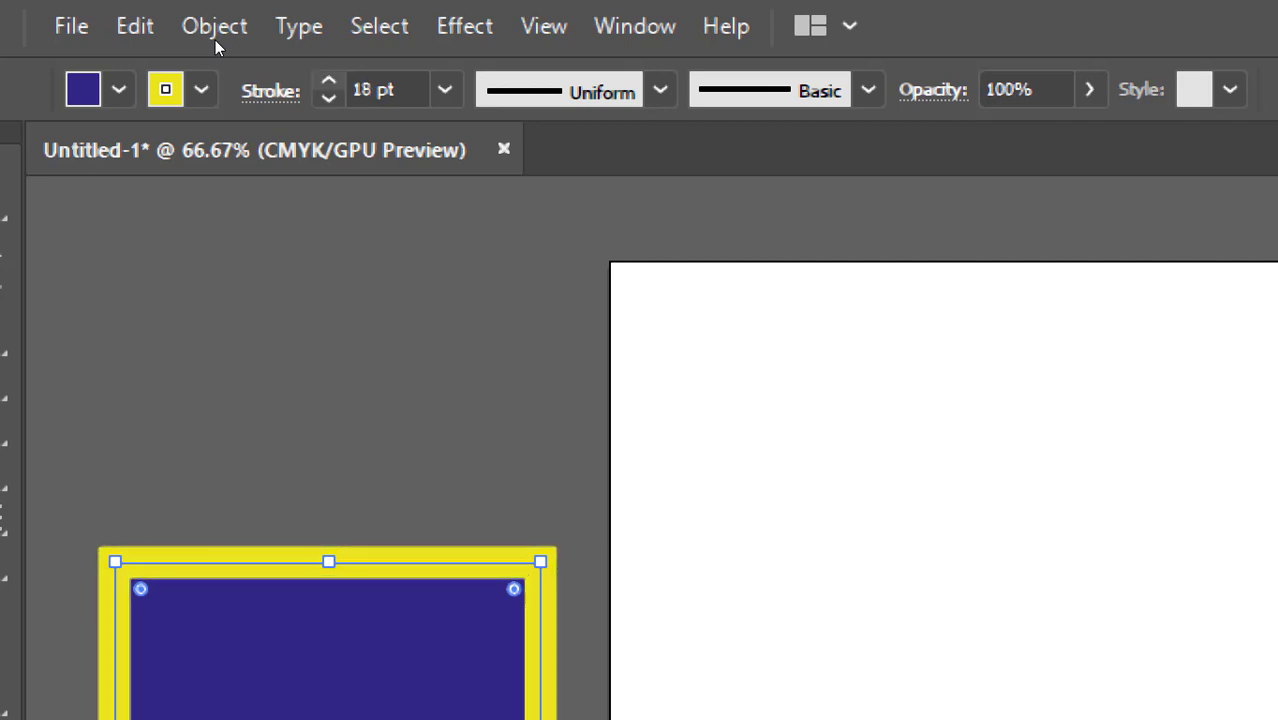
key("Up")
key("Up")
key("Up")
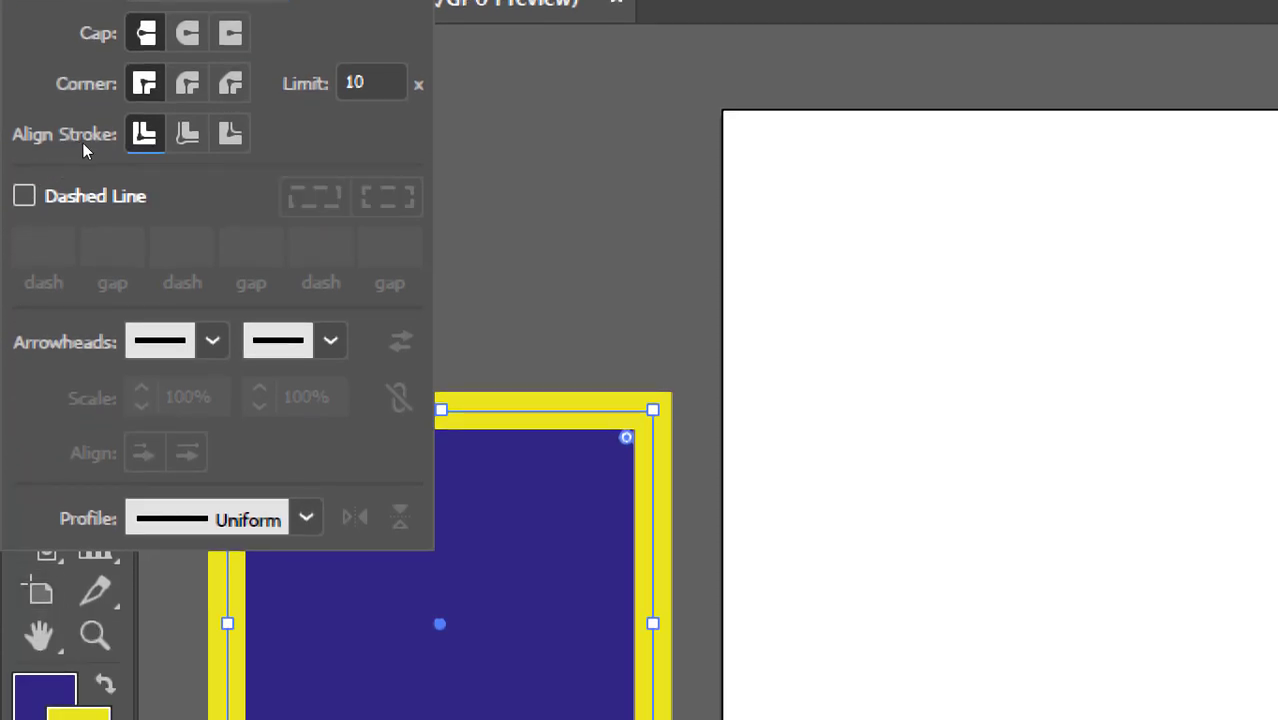
key("Right")
key("Right")
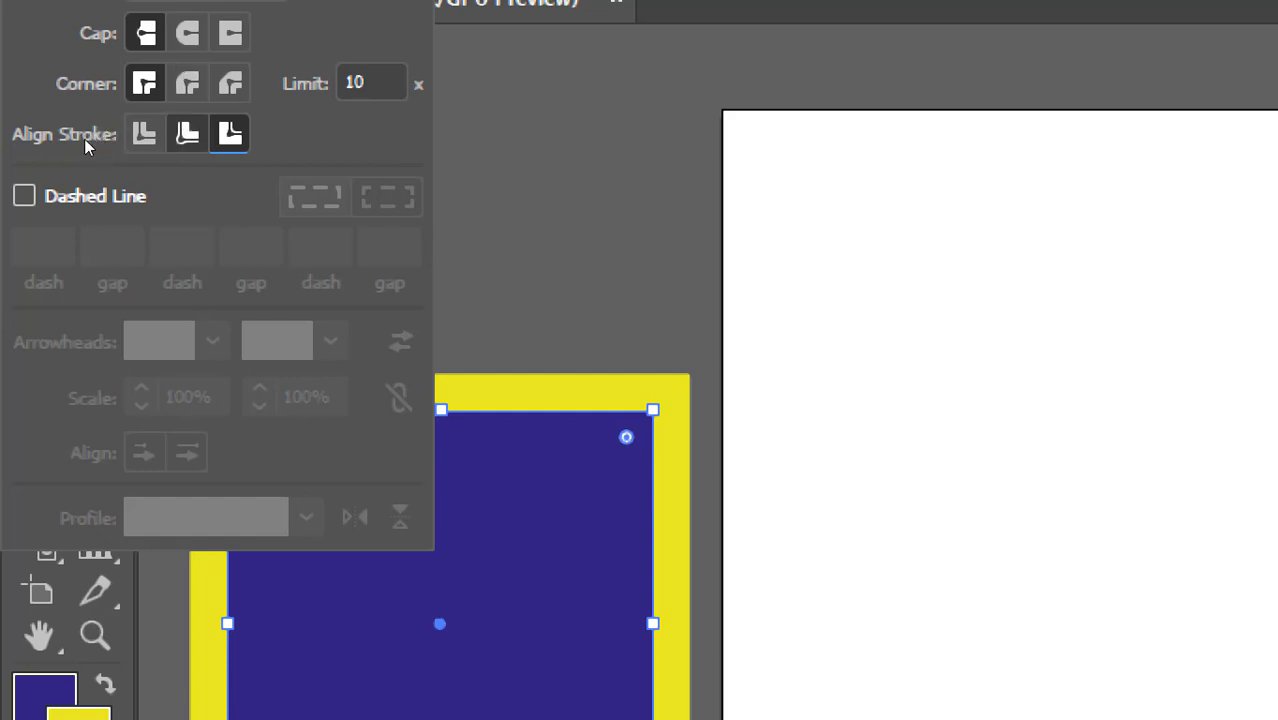
left_click(143, 134)
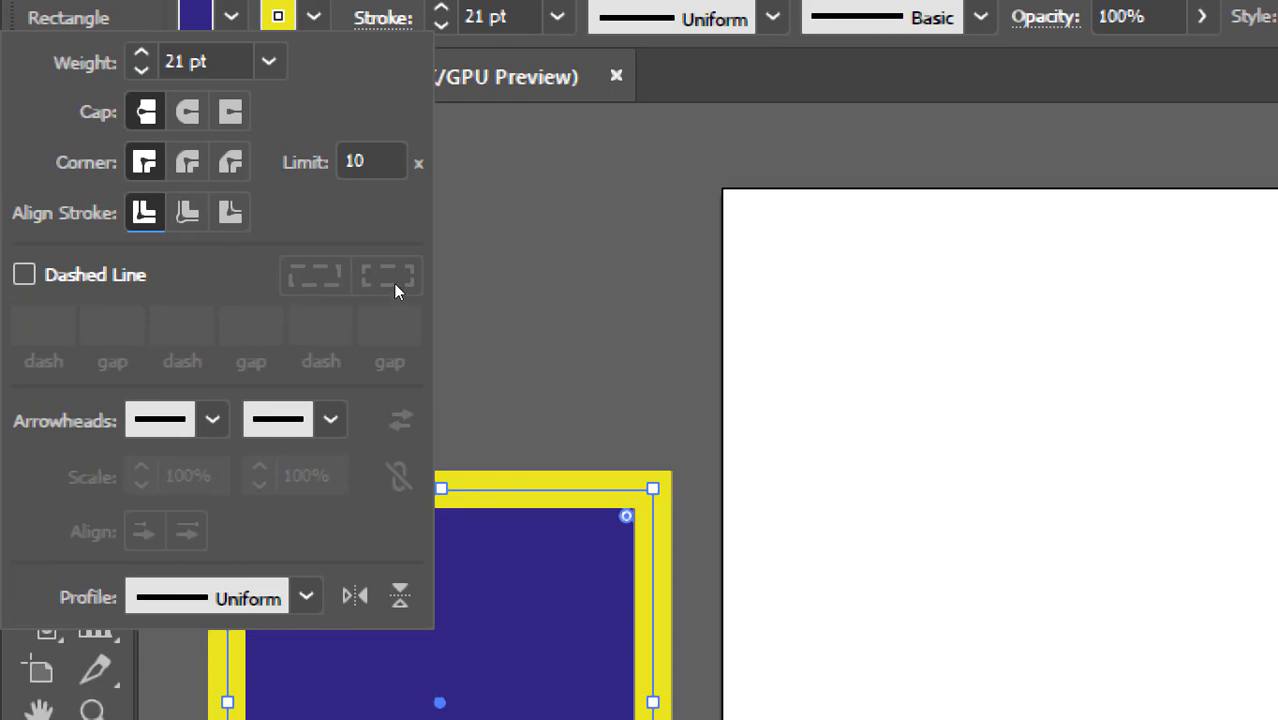
left_click(187, 212)
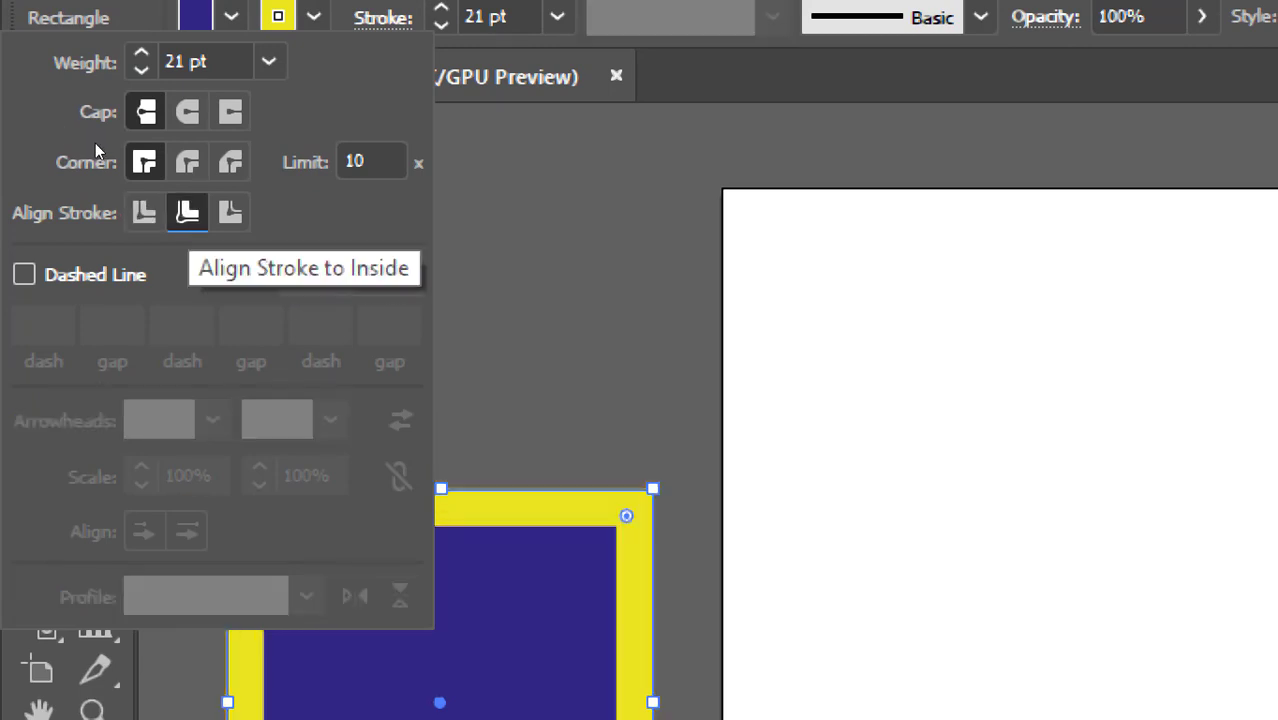
left_click(230, 212)
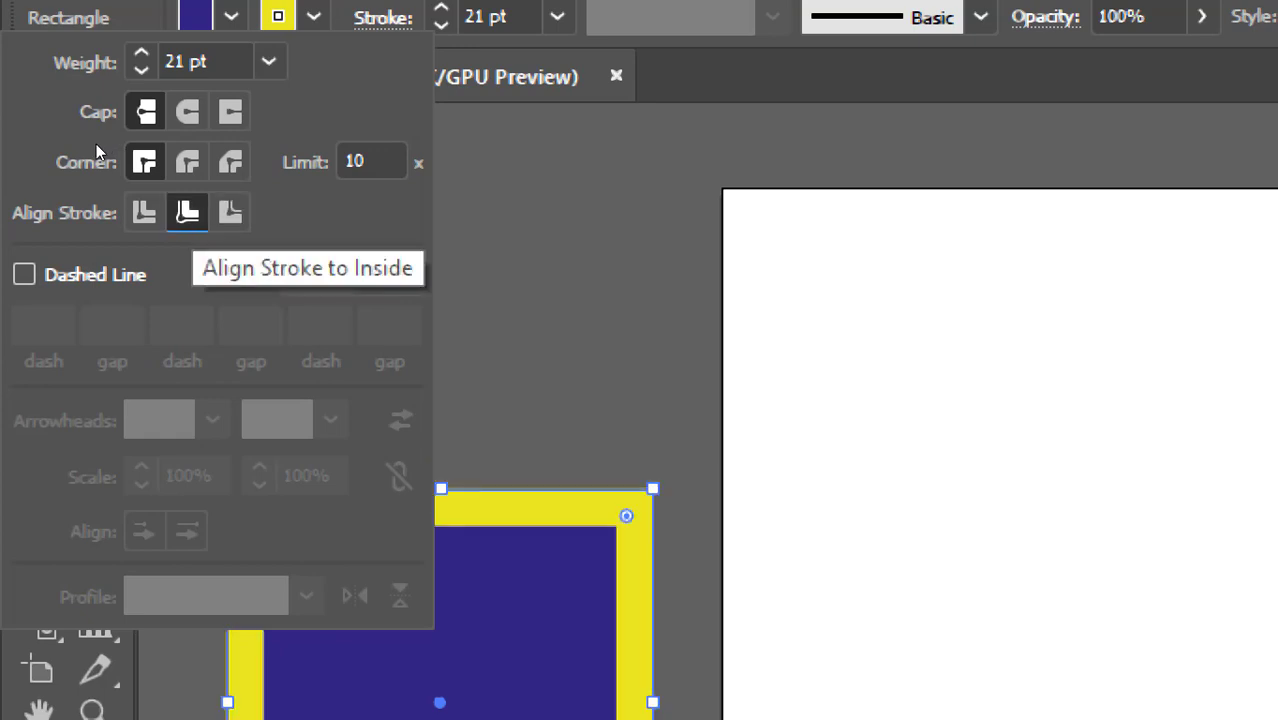
left_click(144, 212)
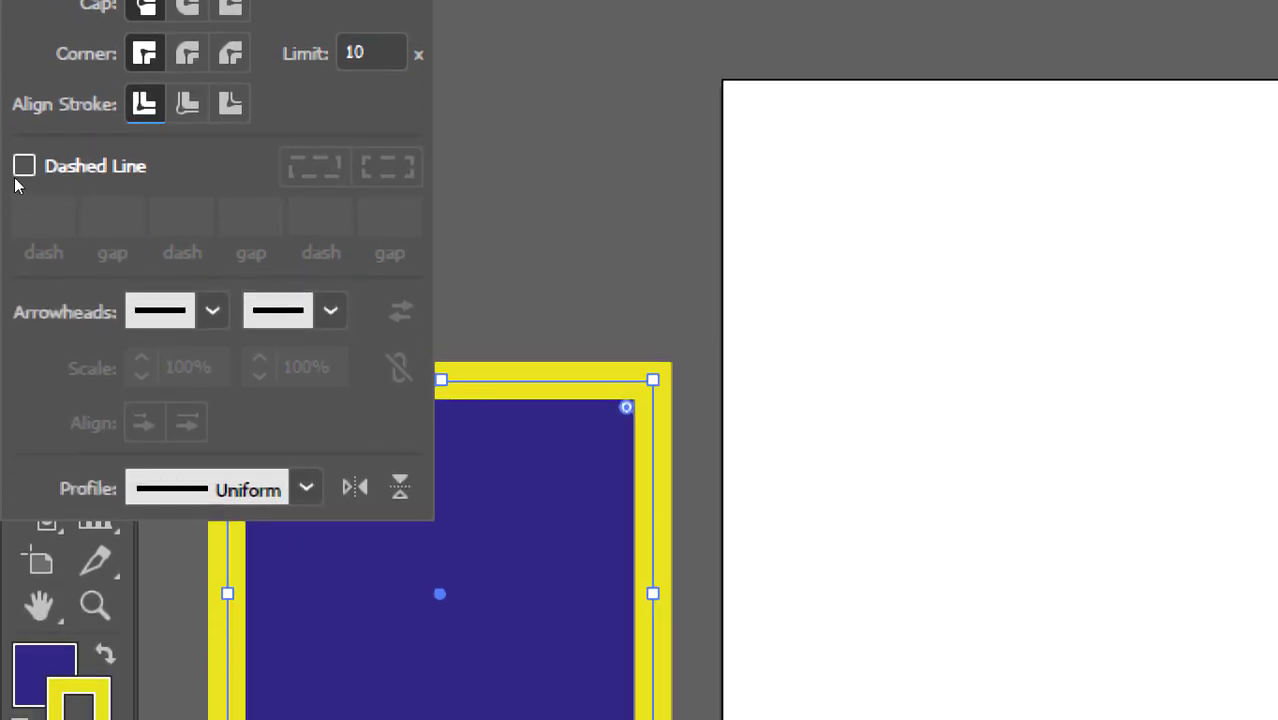
- Turn on Dashed Line for the yellow stroke with 20 pt dash and 20 pt gap
left_click(22, 168)
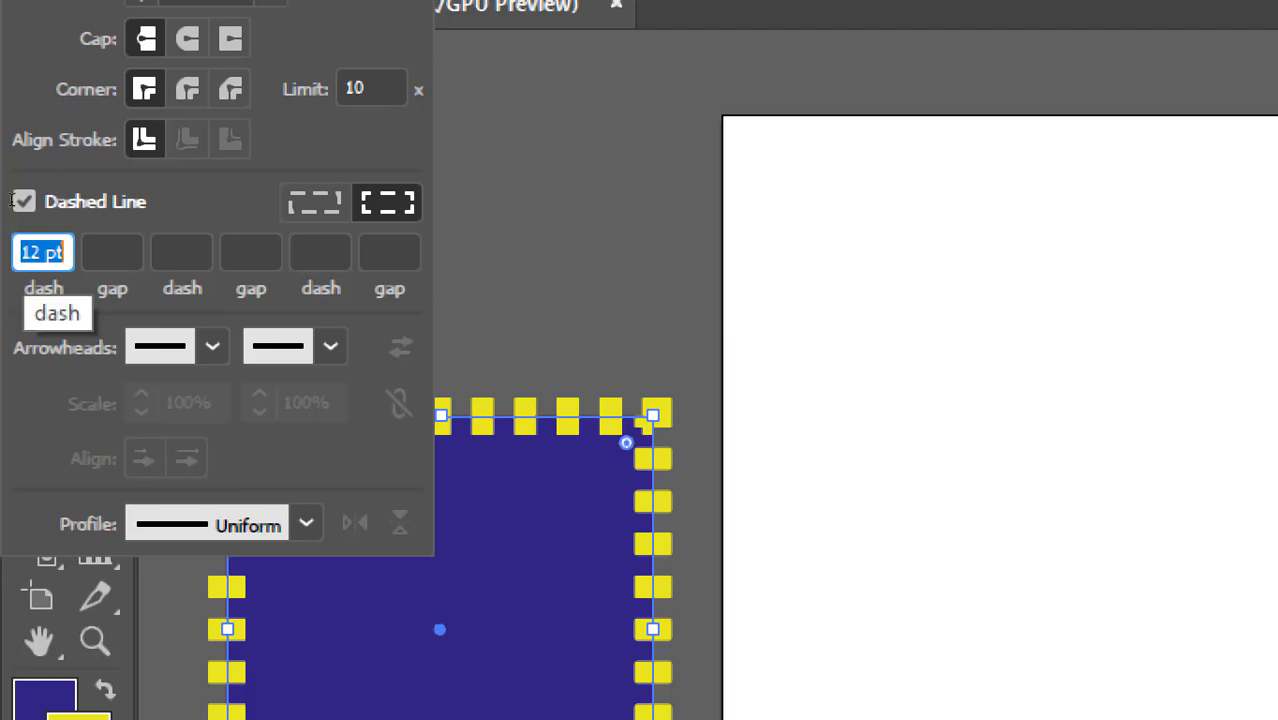
type("20")
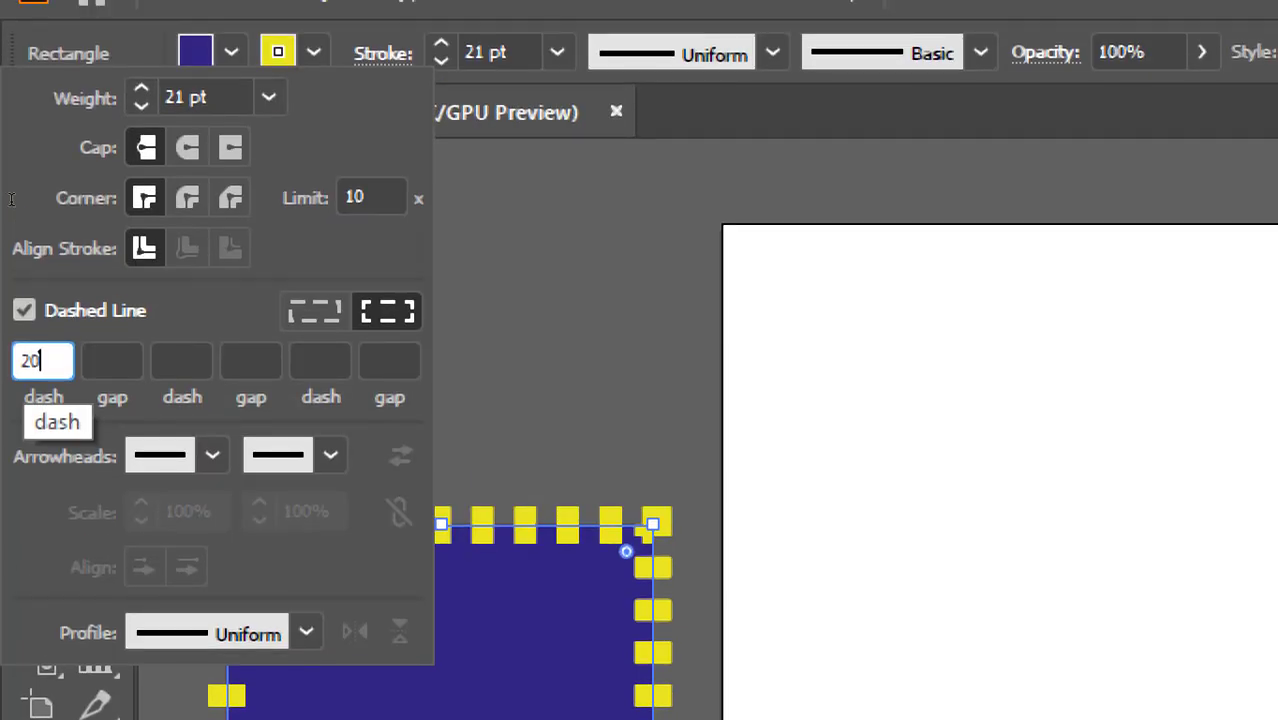
key("Tab")
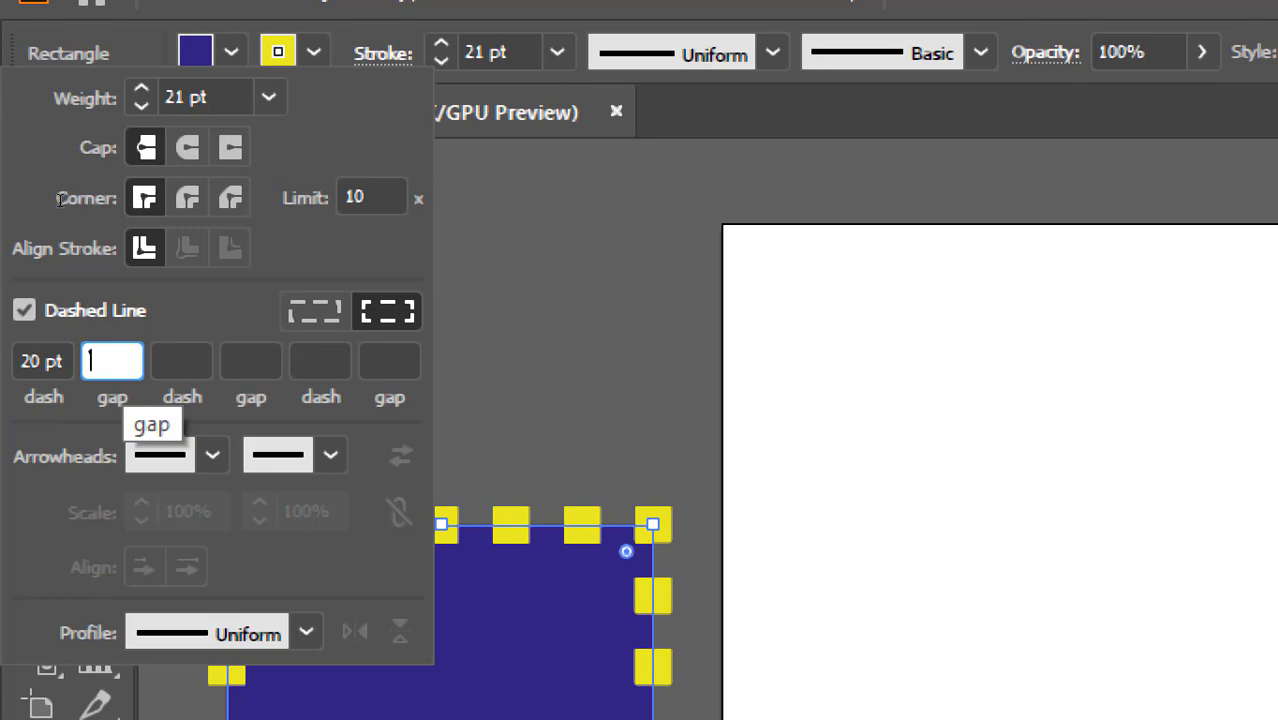
type("20")
key("shift+Tab")
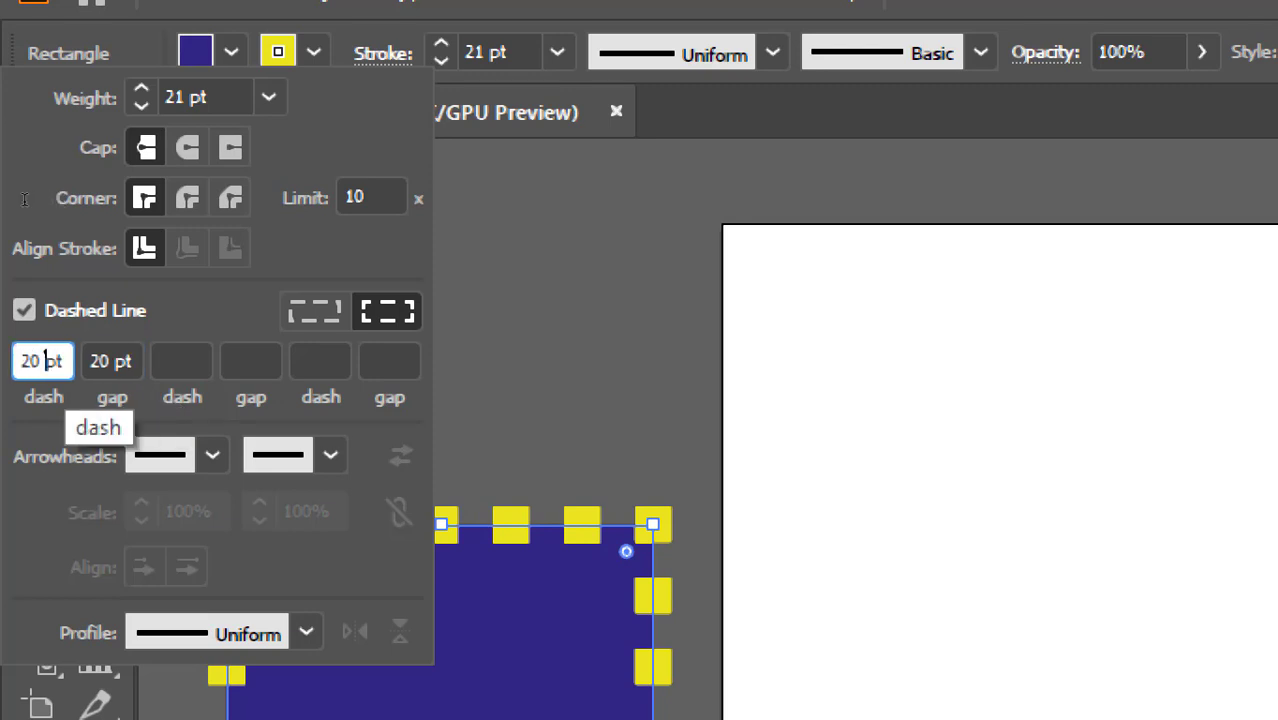
key("Tab")
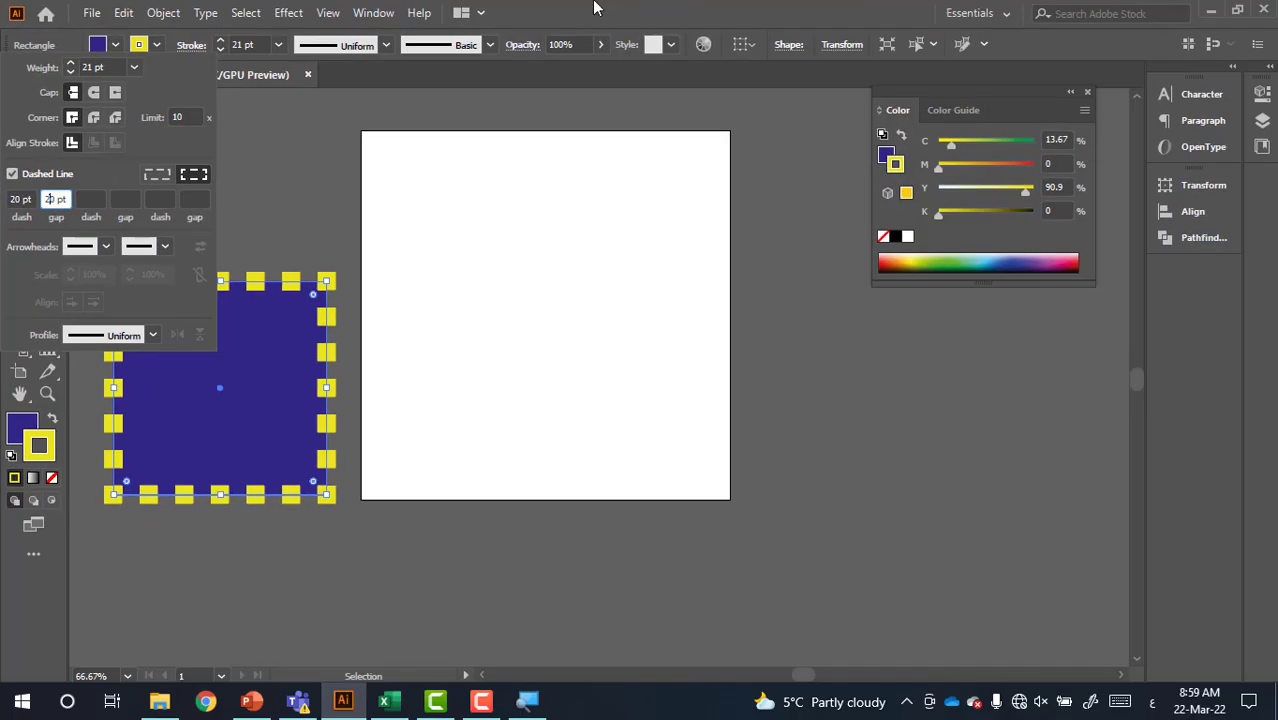
left_click(329, 84)
left_click(19, 191)
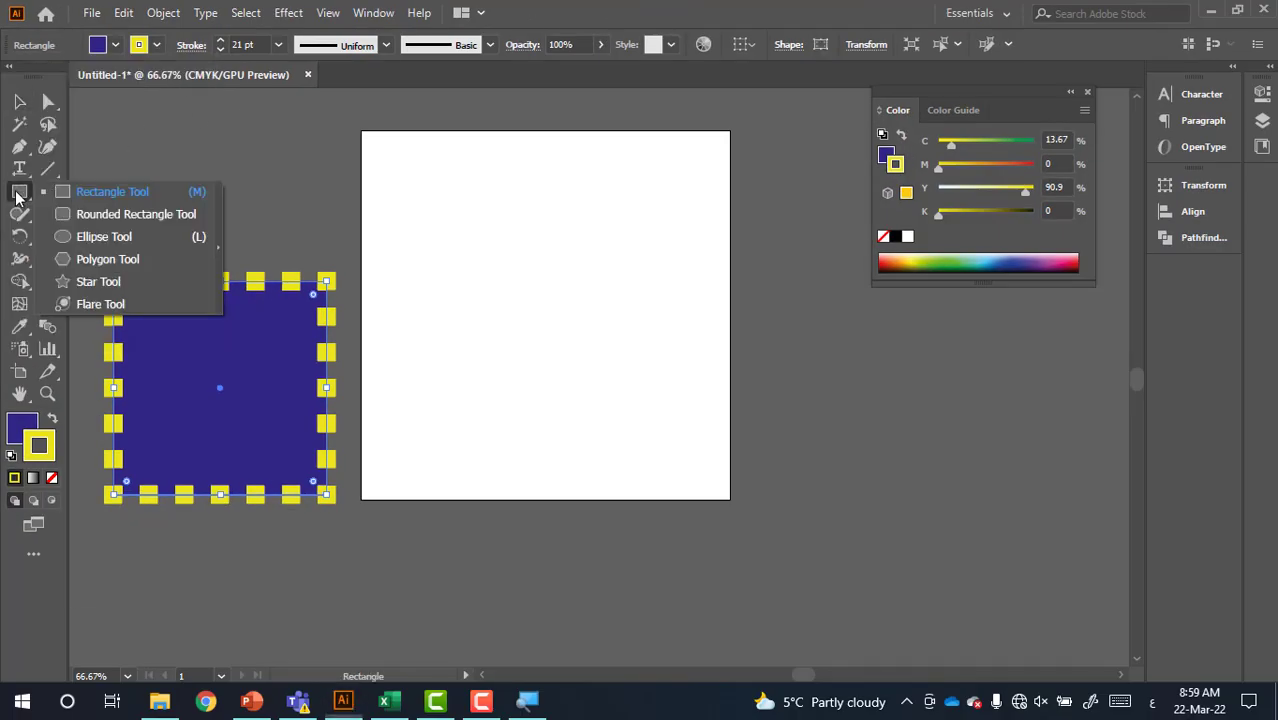
- Draw a large circle over the artboard's lower right and set its fill to None
left_click(72, 237)
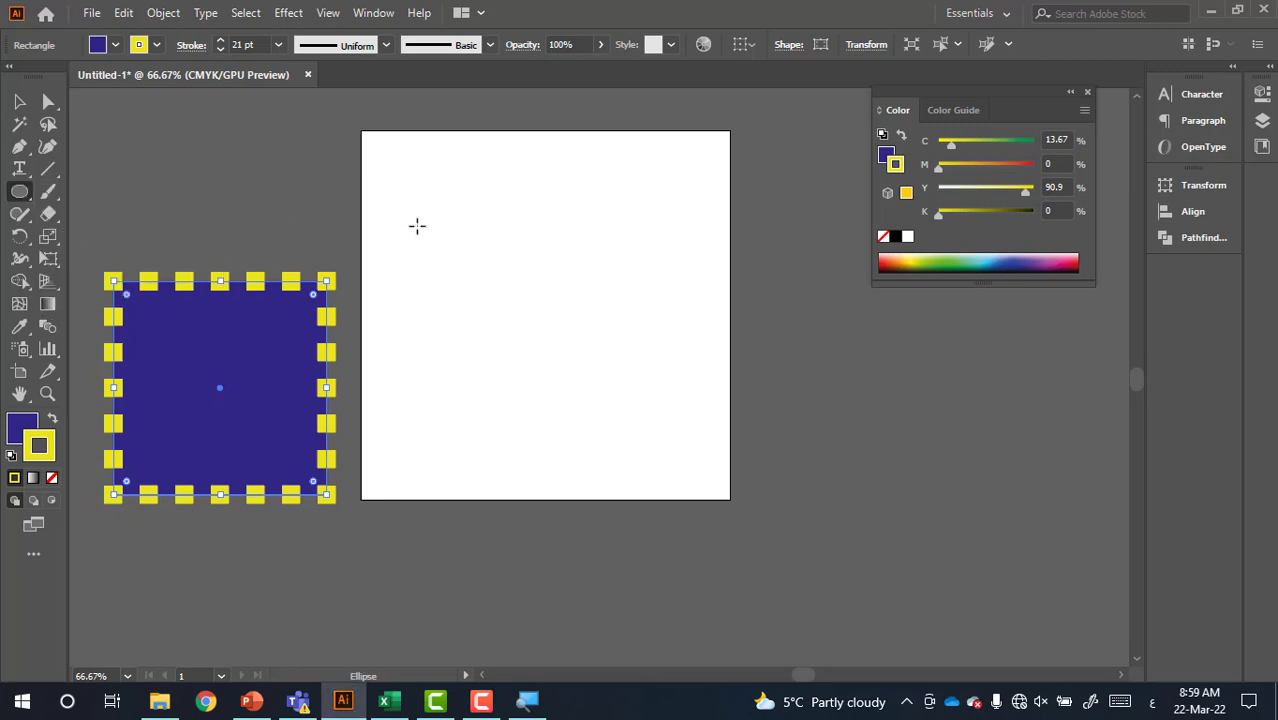
scroll(502, 254, "down", 1)
left_click(545, 305)
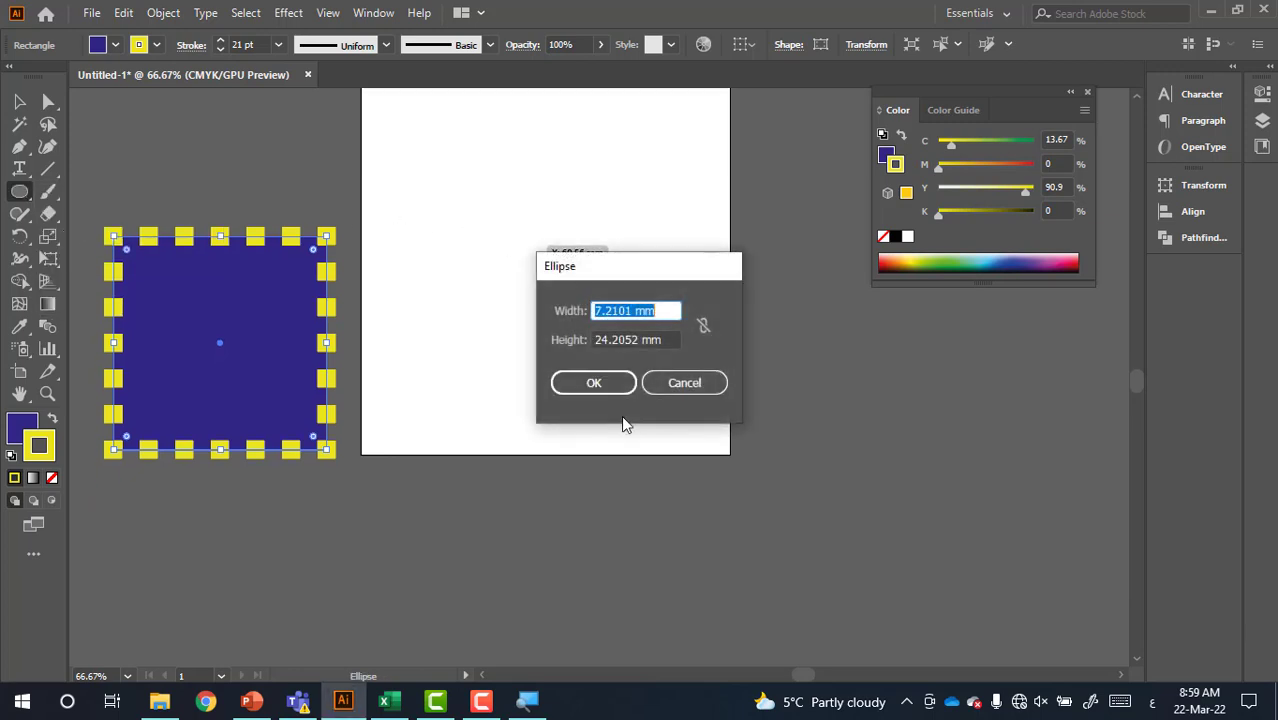
left_click(652, 382)
mouse_move(556, 260)
left_mouse_down()
mouse_move(526, 230)
mouse_move(818, 576)
left_mouse_up()
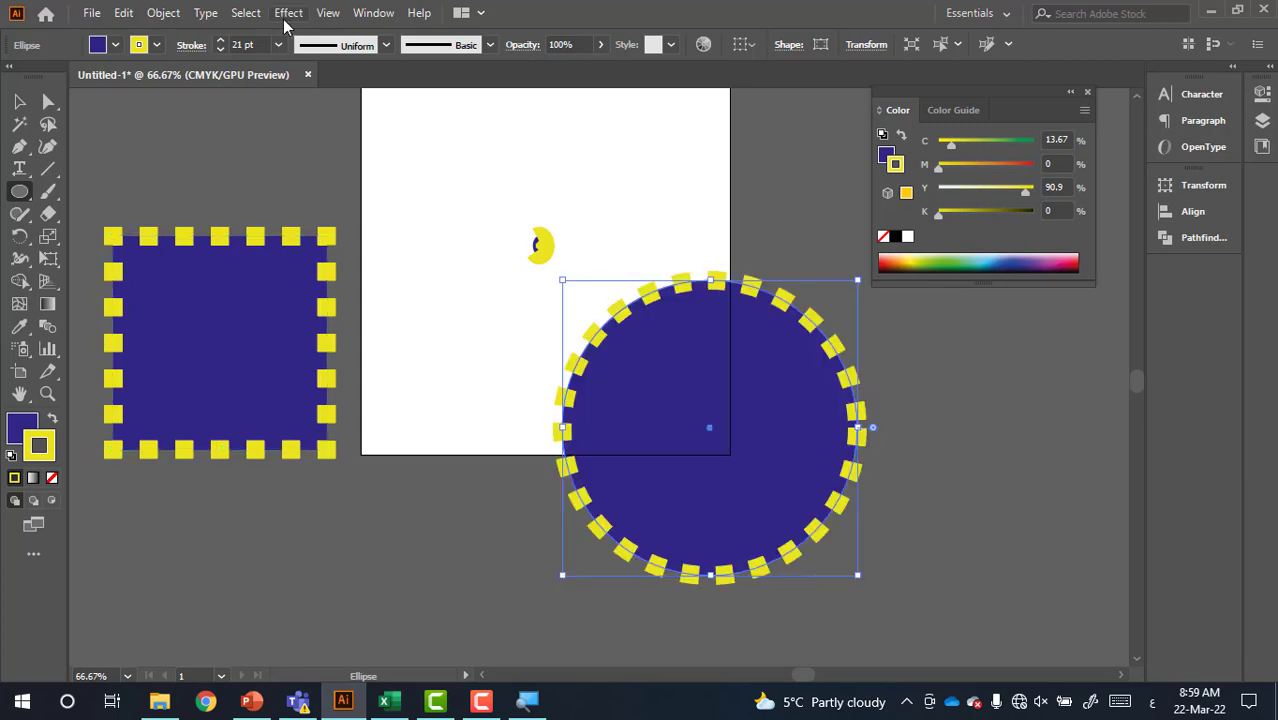
left_click(117, 45)
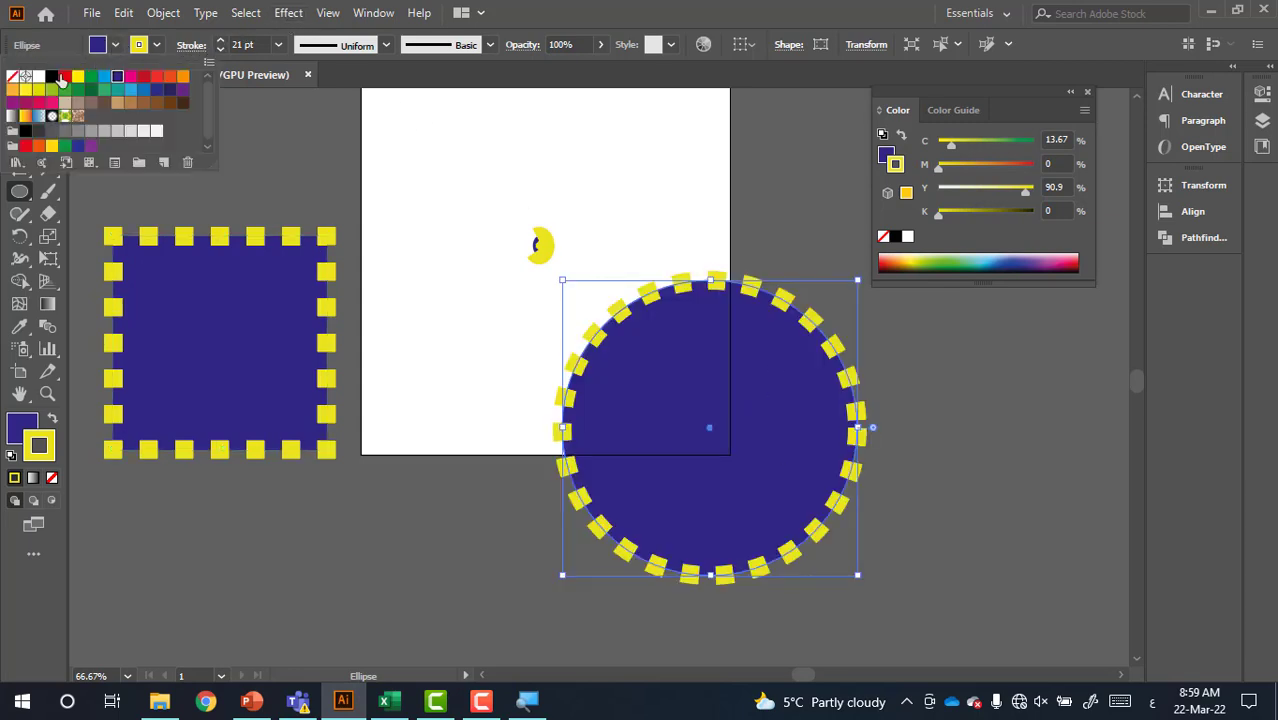
left_click(13, 77)
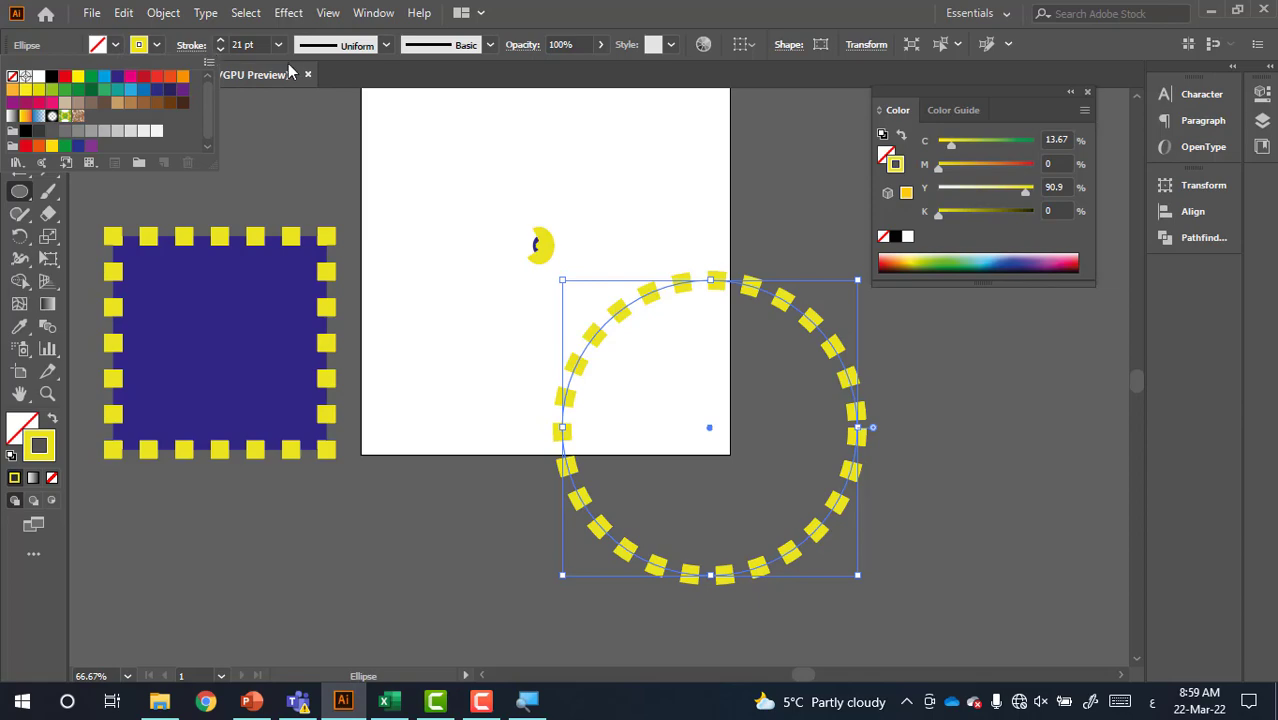
- Set the circle's dash length to 0 pt and make its stroke red
left_click(192, 46)
left_click(192, 46)
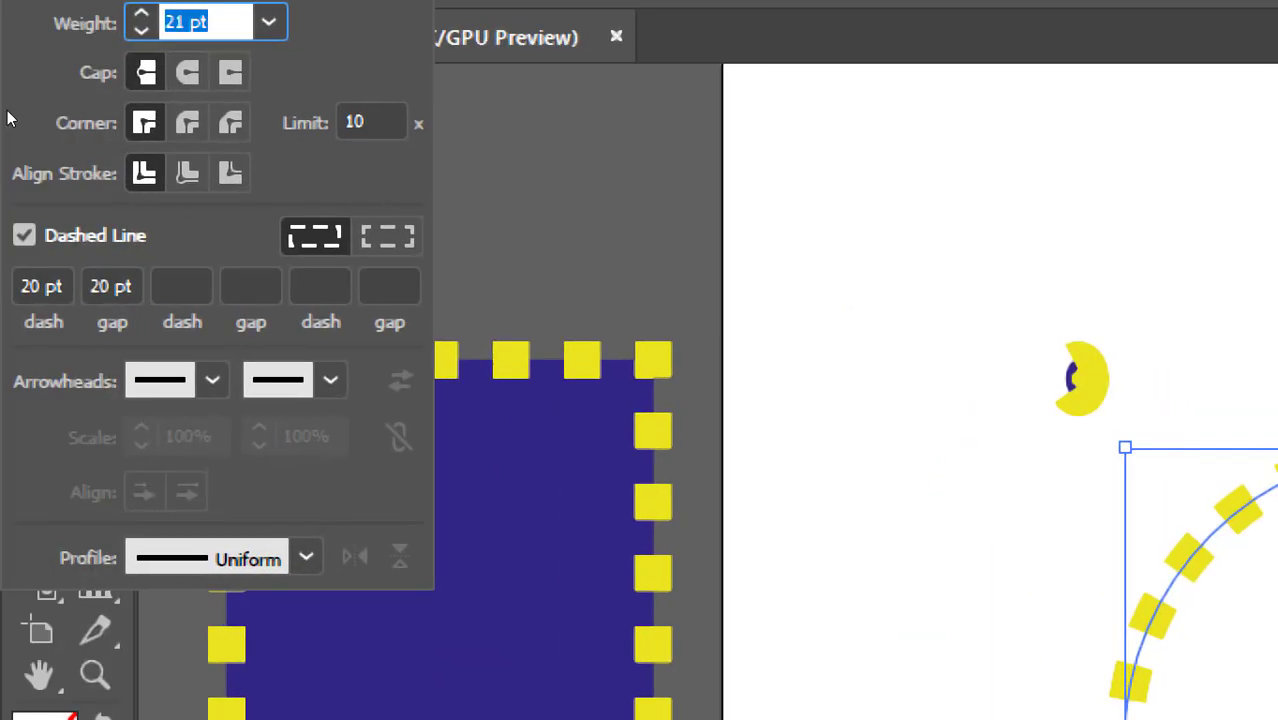
key("Tab")
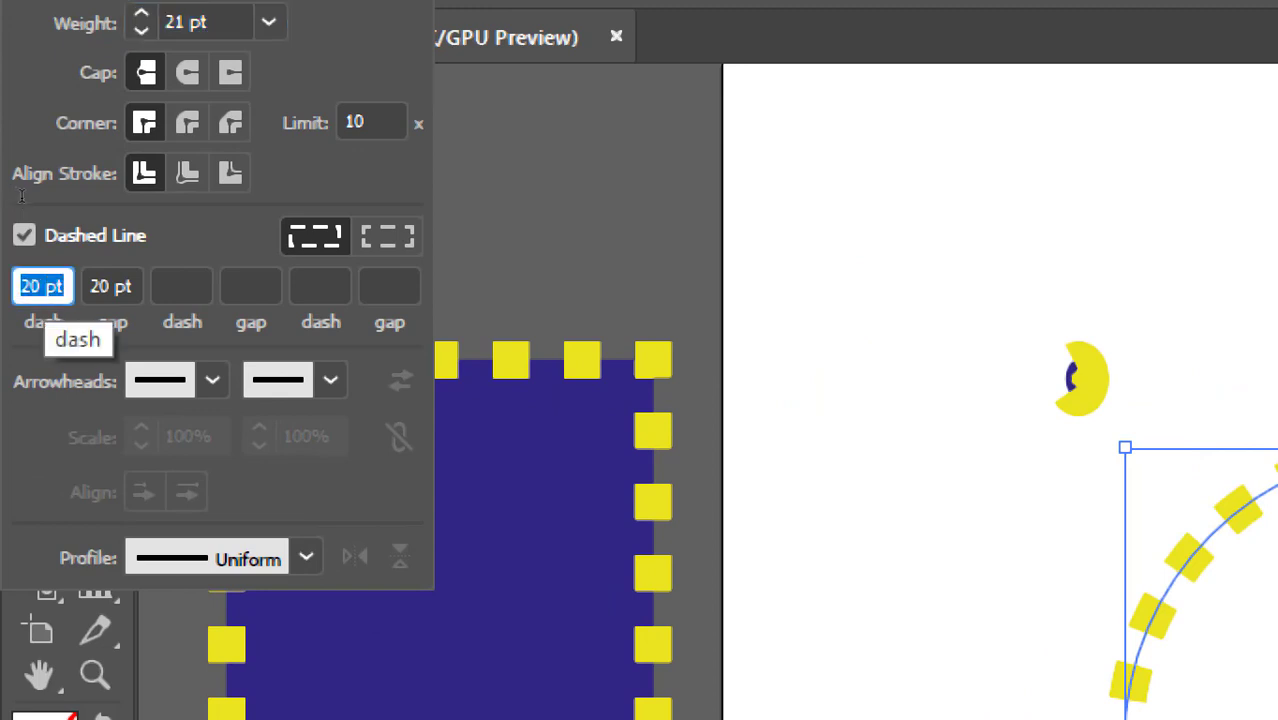
type("0")
key("Tab")
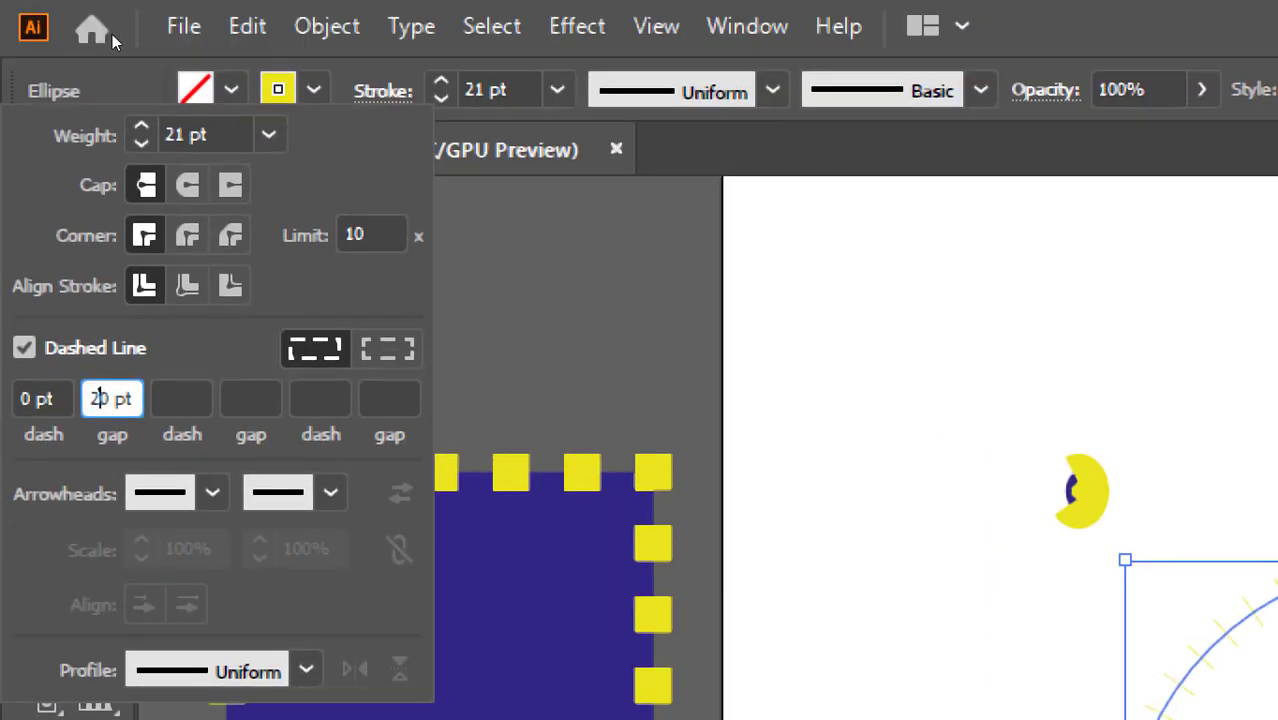
left_click(152, 39)
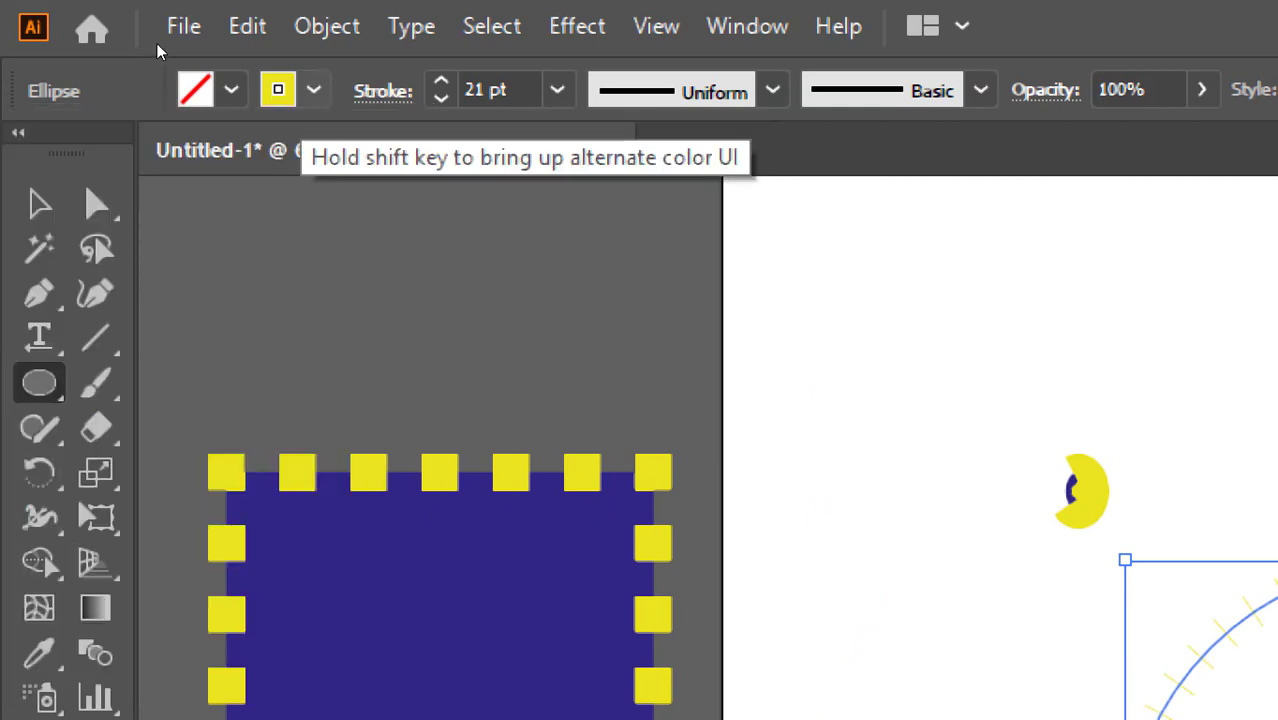
left_click(313, 90)
left_click(130, 152)
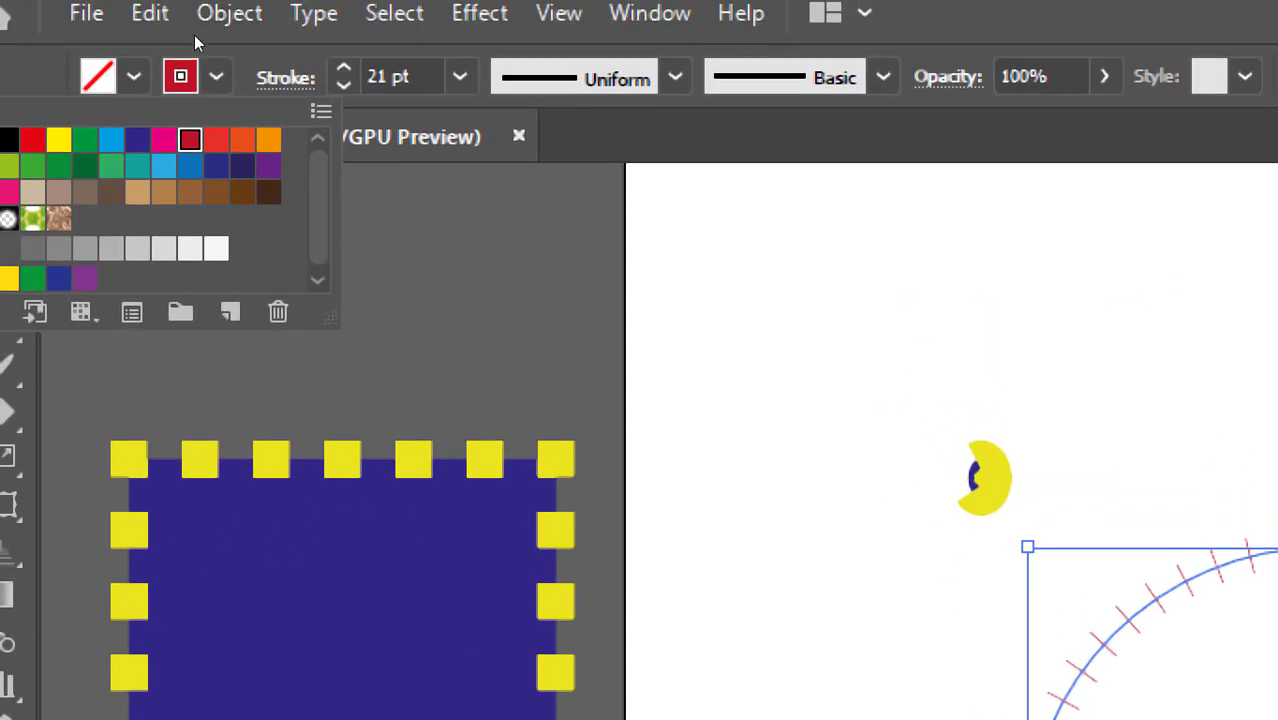
left_click(188, 55)
- Give the dashes round caps with 40 pt gaps so they become dots
left_click(285, 77)
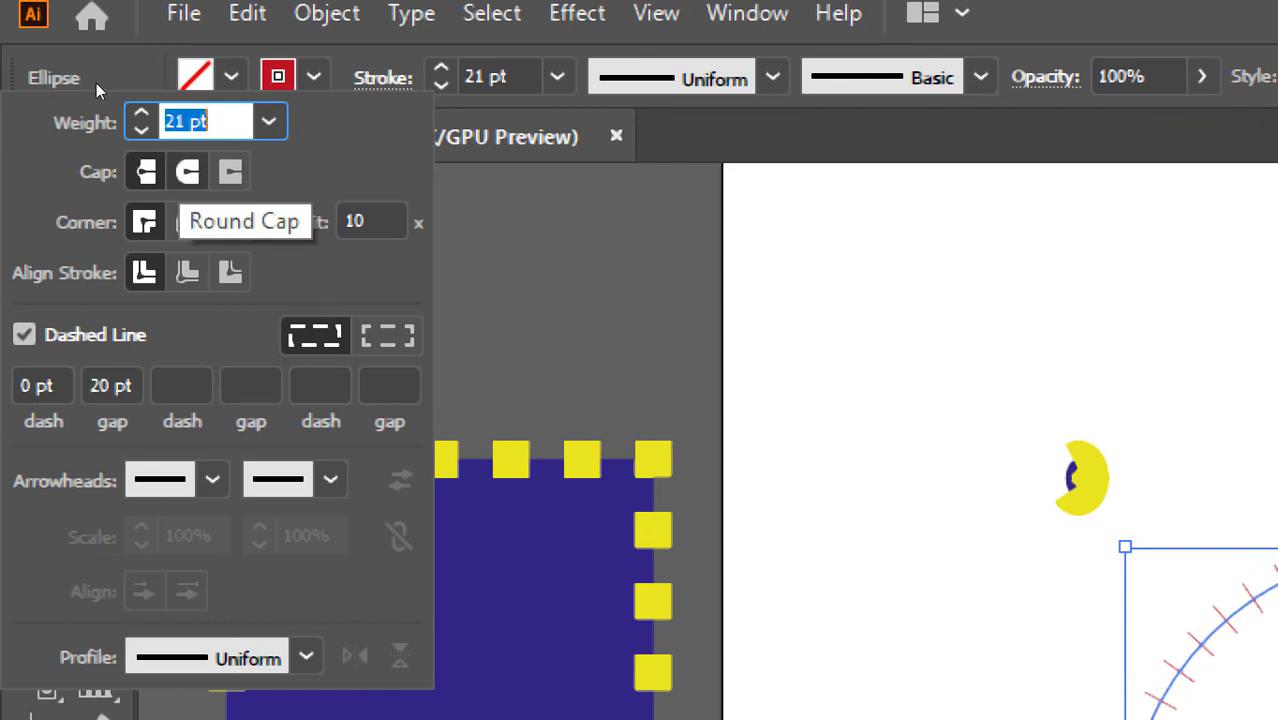
left_click(187, 172)
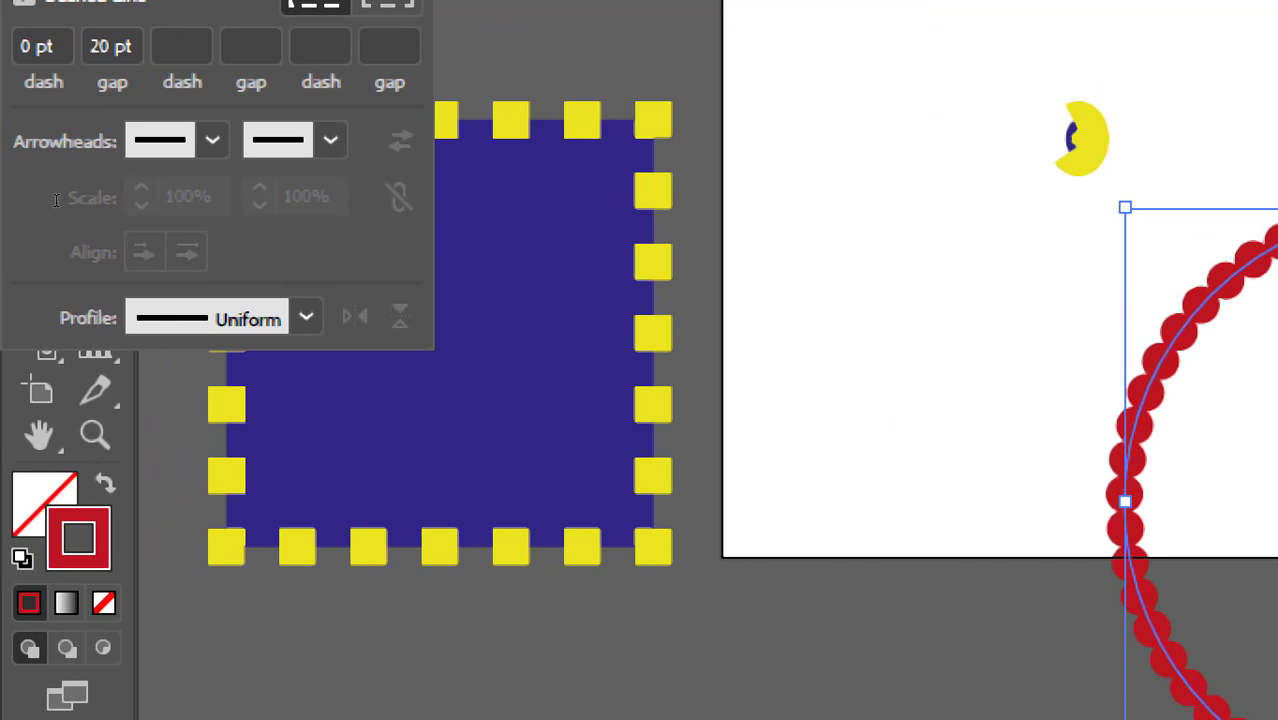
key("Tab")
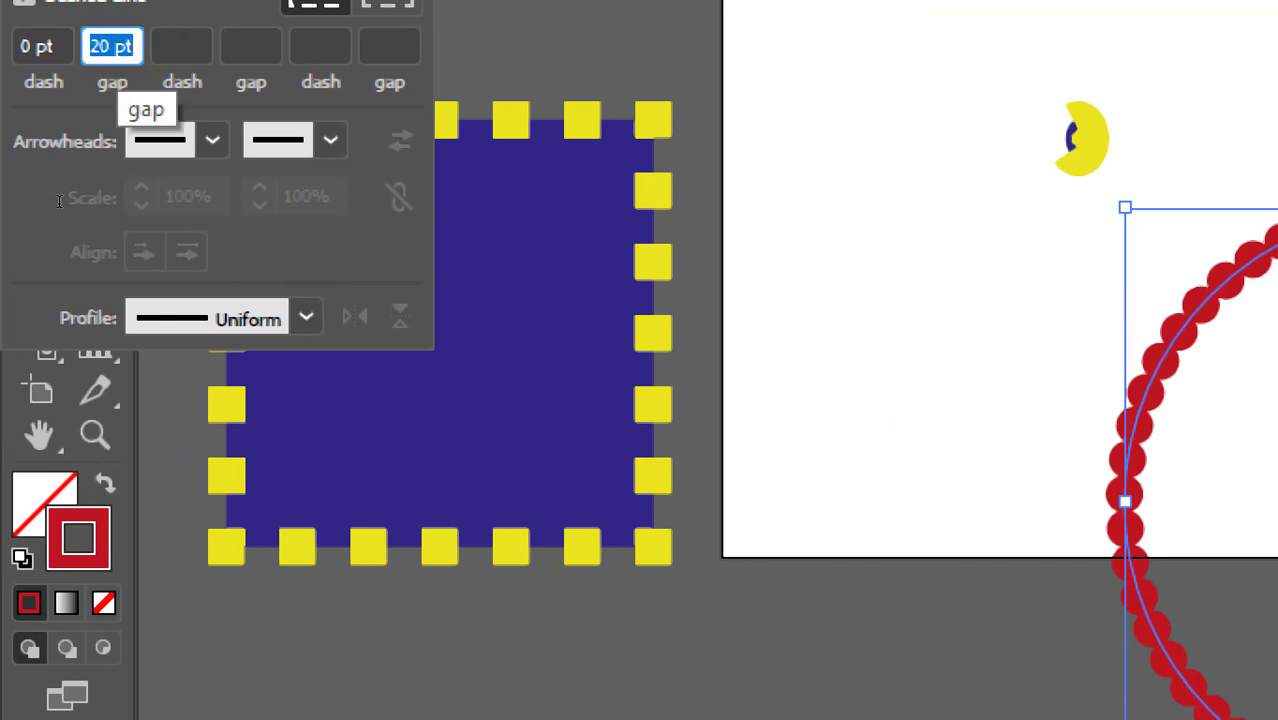
type("40")
key("shift+Tab")
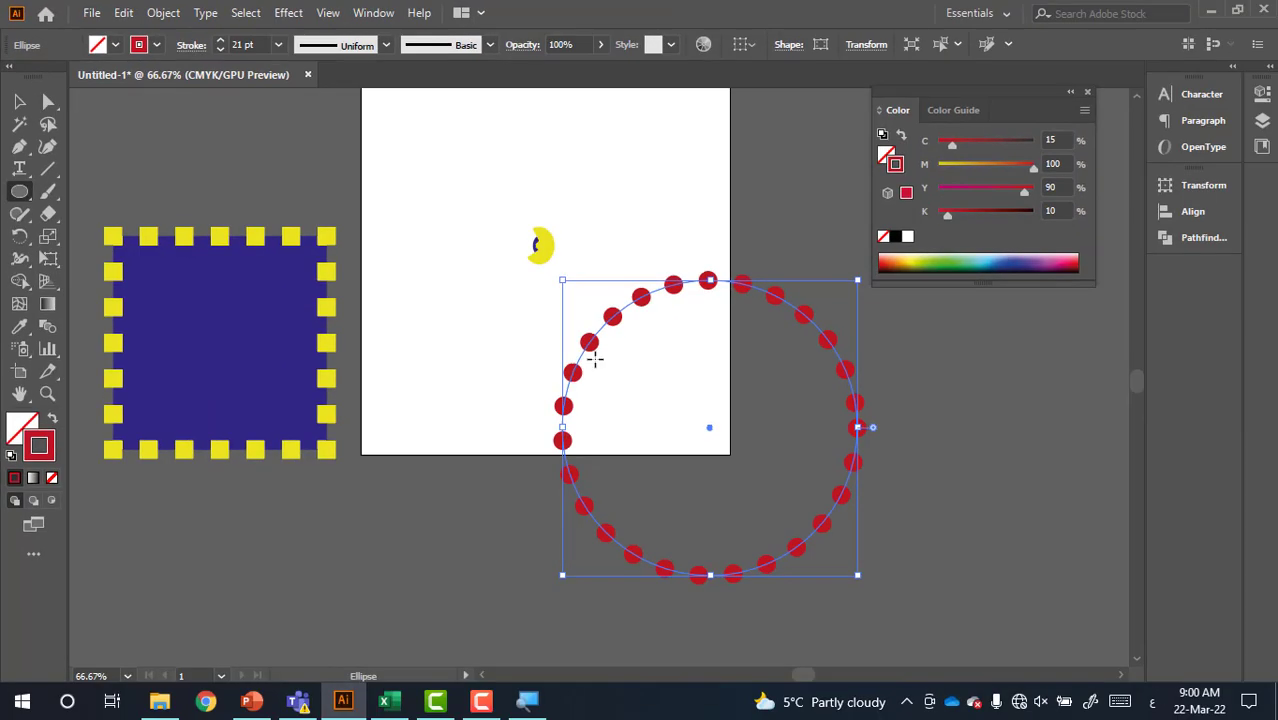
- Apply the elliptical width profile to the dotted circle's stroke
left_click(384, 47)
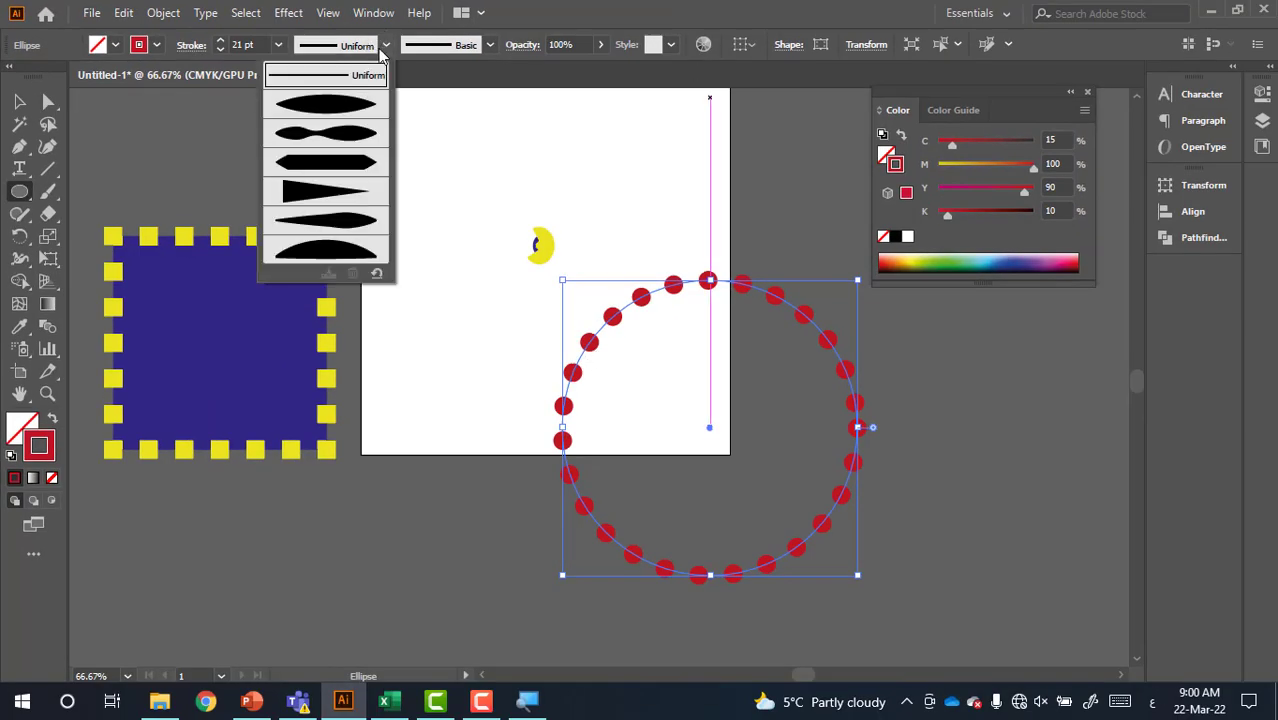
left_click(197, 46)
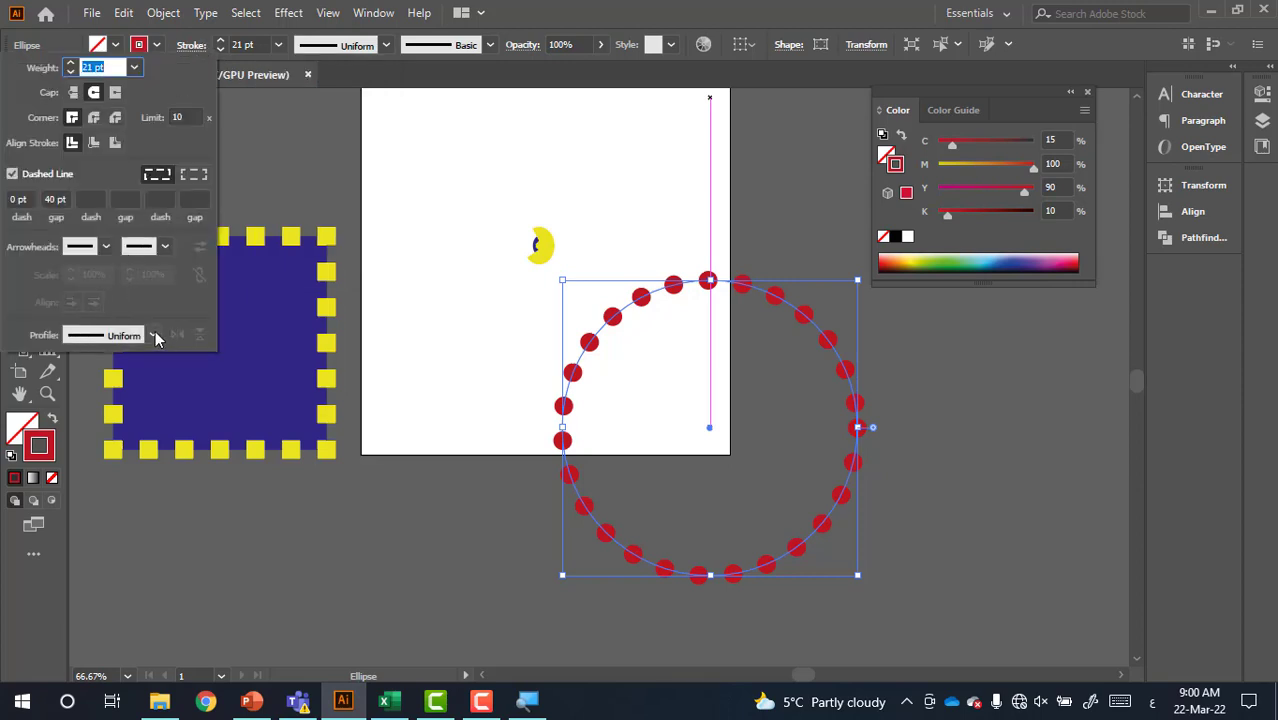
left_click(152, 335)
left_click(111, 398)
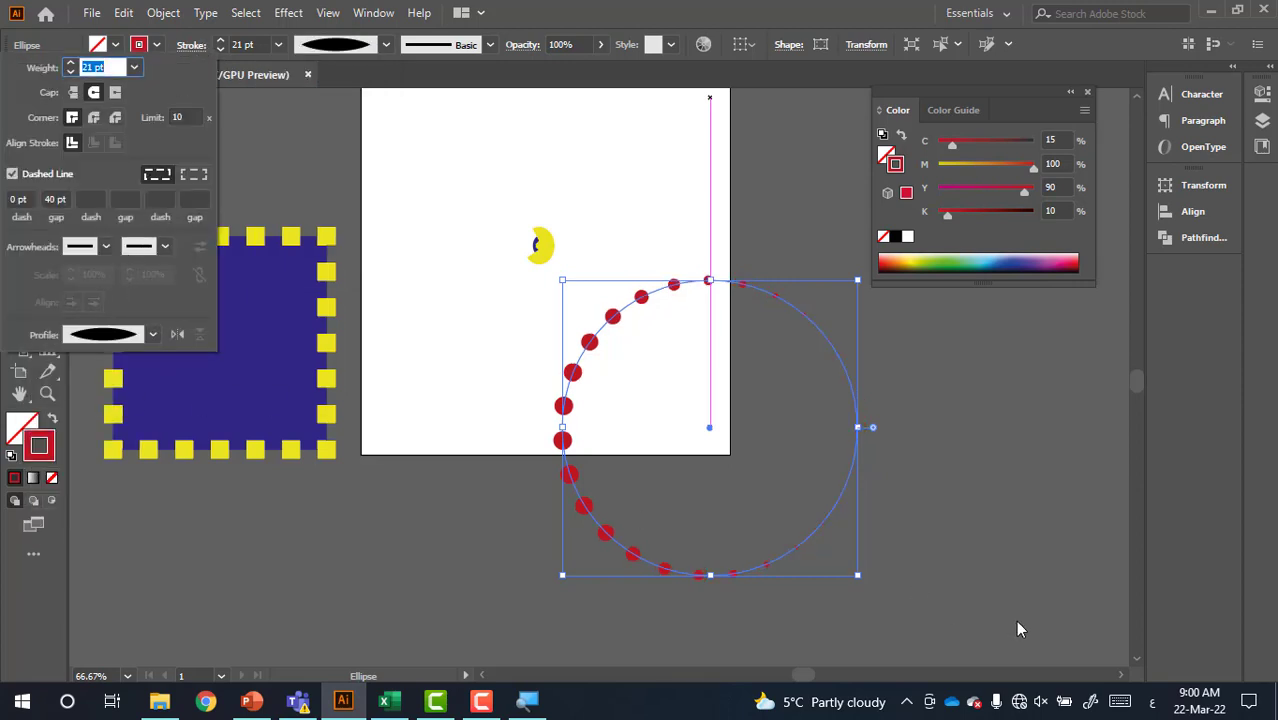
key("Escape")
- Raise the dotted circle's stroke weight to 32 pt
key("v")
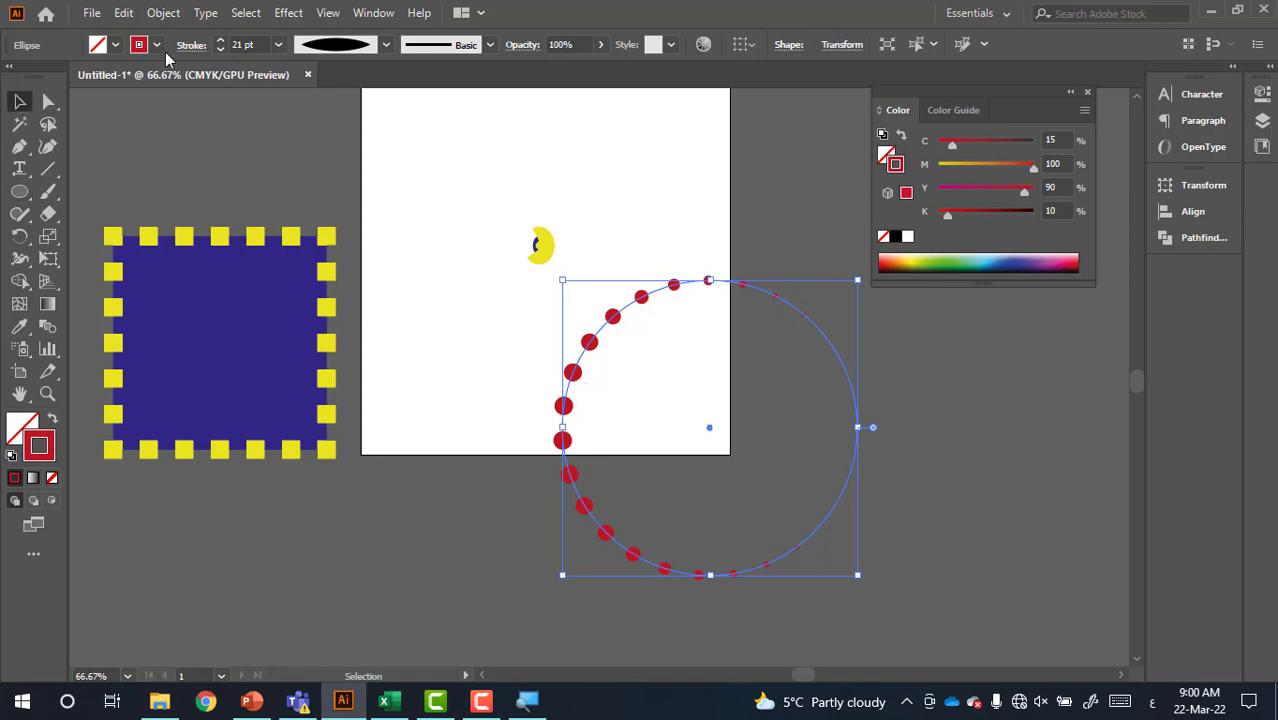
left_click(221, 40)
left_click(221, 40)
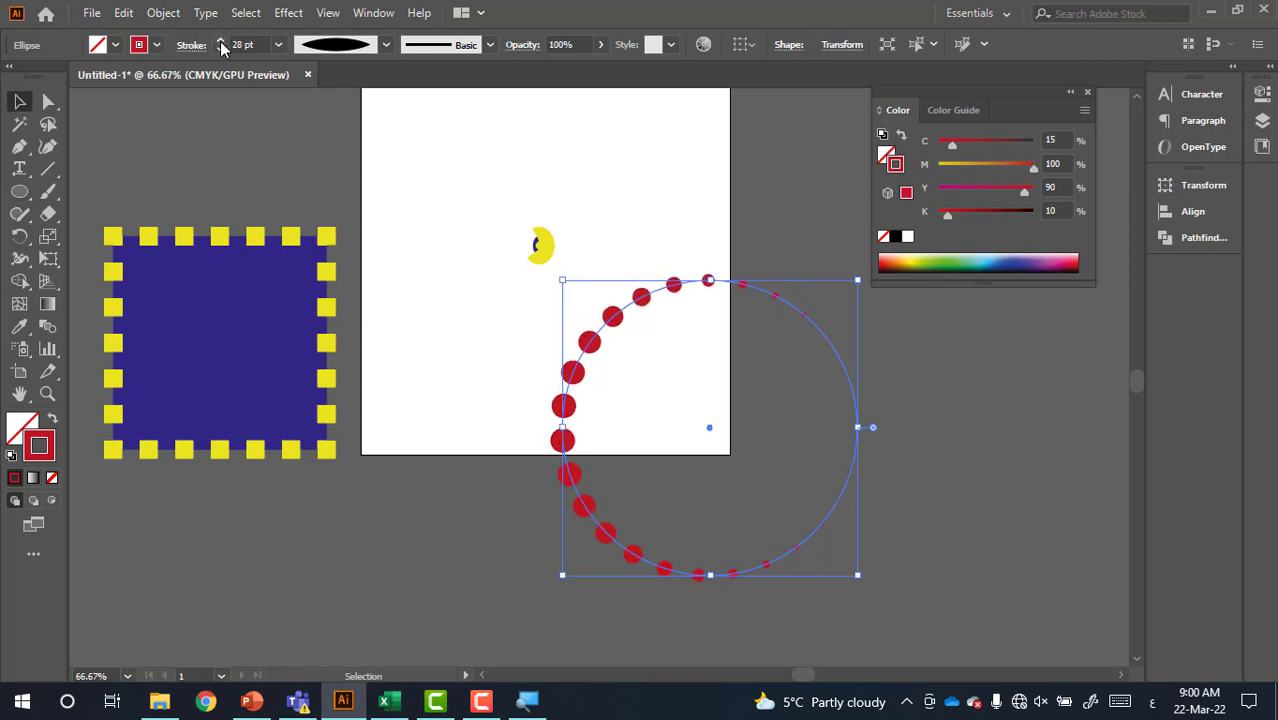
left_click(221, 40)
left_click(221, 40)
left_click(221, 40)
left_click(221, 40)
- Nudge the dotted circle slightly up and left, avoiding the yellow moon shape
left_click(935, 443)
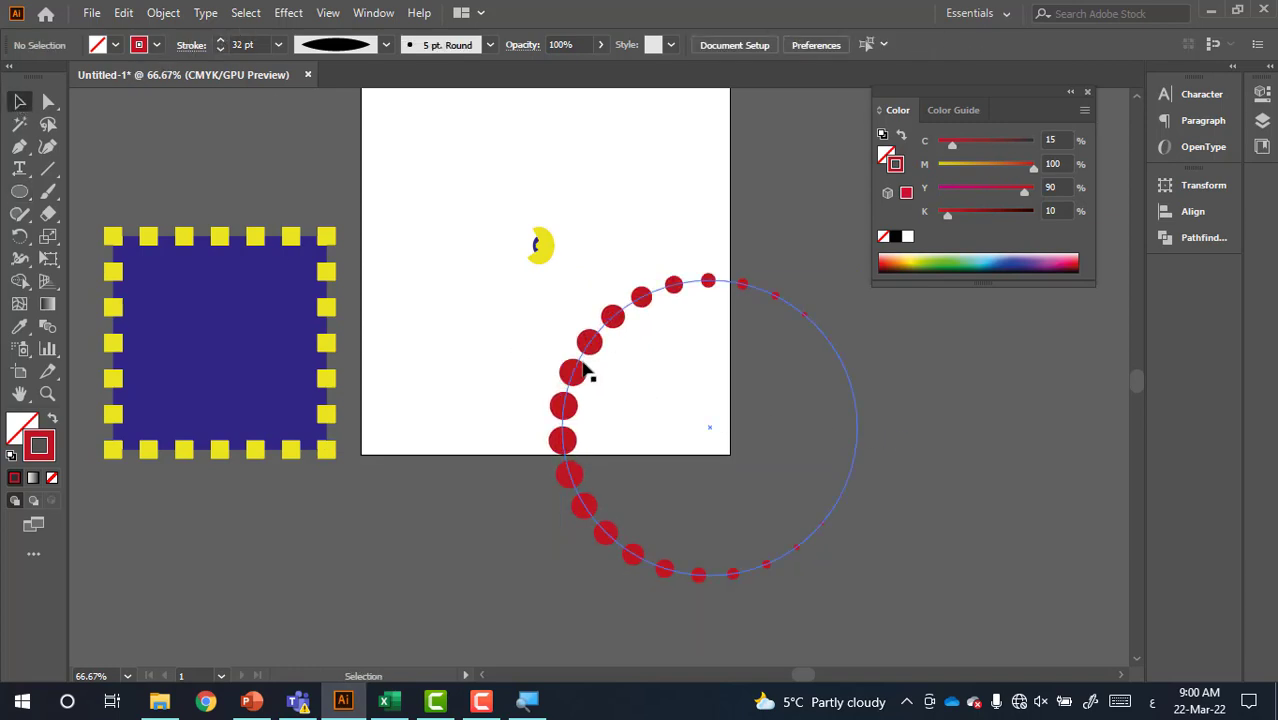
left_click_drag(516, 262, 478, 224)
left_click_drag(586, 367, 582, 357)
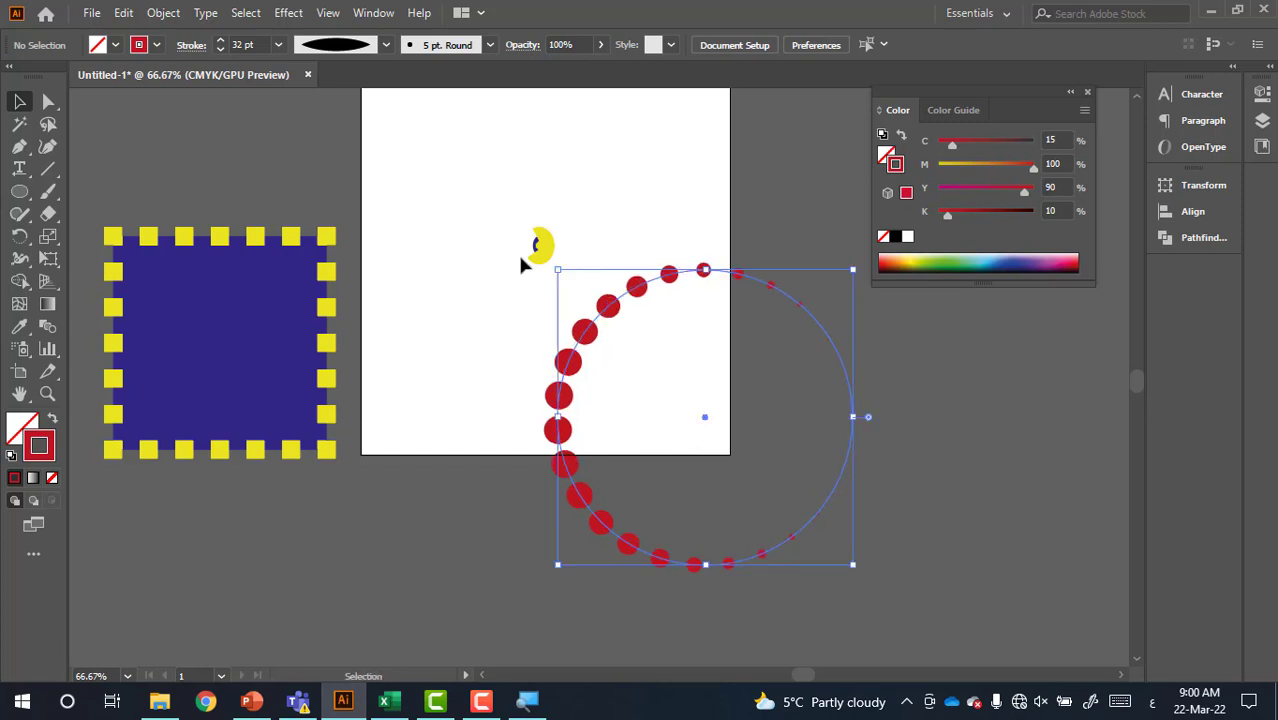
left_click_drag(531, 274, 456, 194)
left_click(560, 352)
left_click(571, 365)
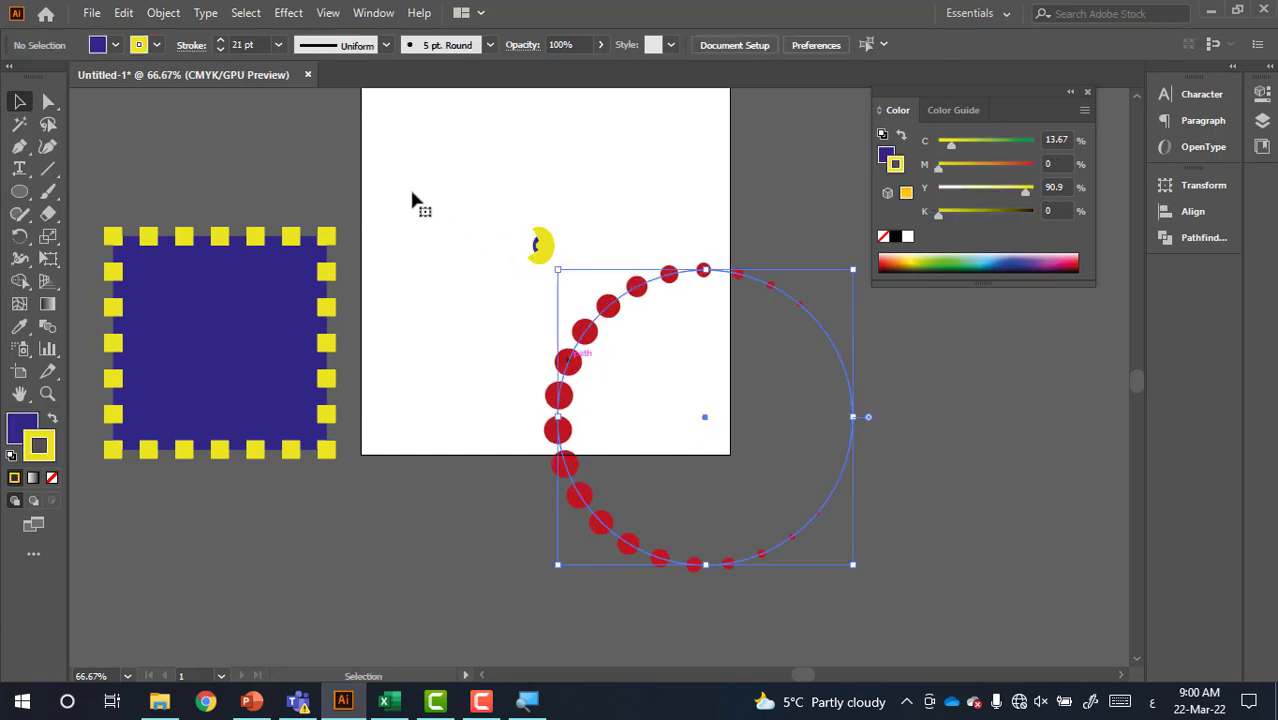
double_click(571, 365)
double_click(864, 334)
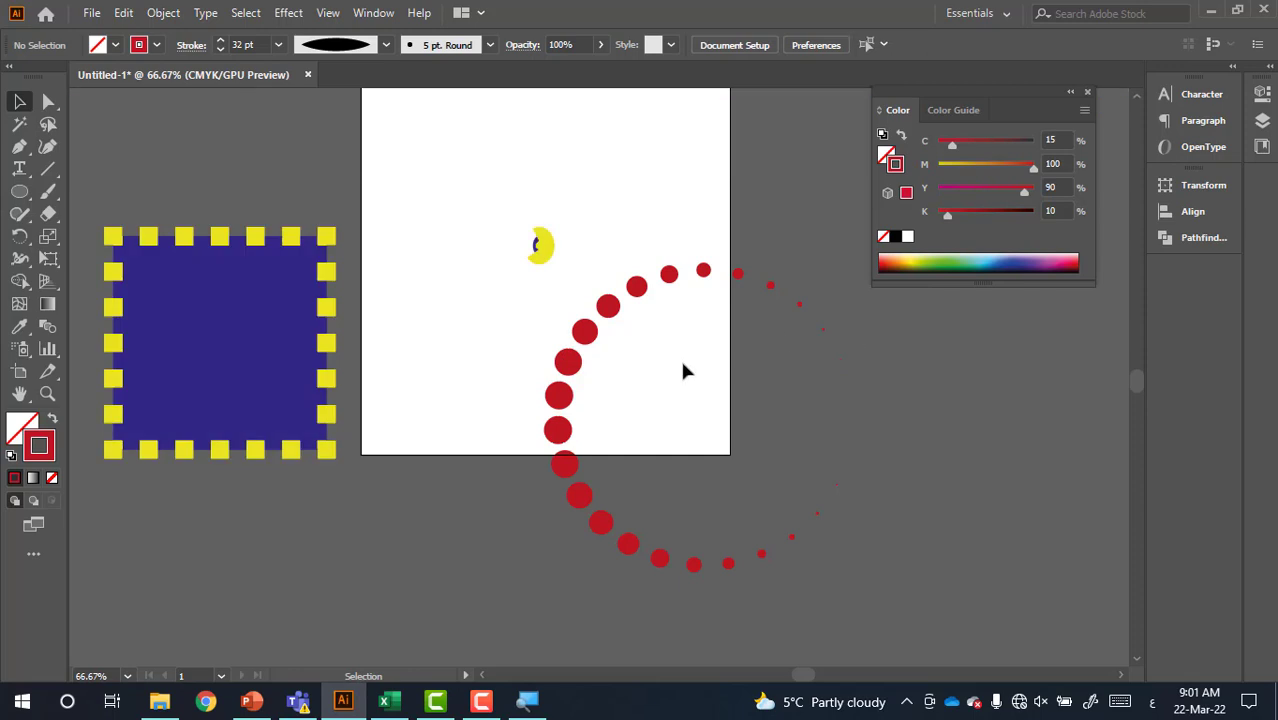
- Drag the dotted circle up-left onto the artboard
left_click(567, 362)
left_click(459, 262)
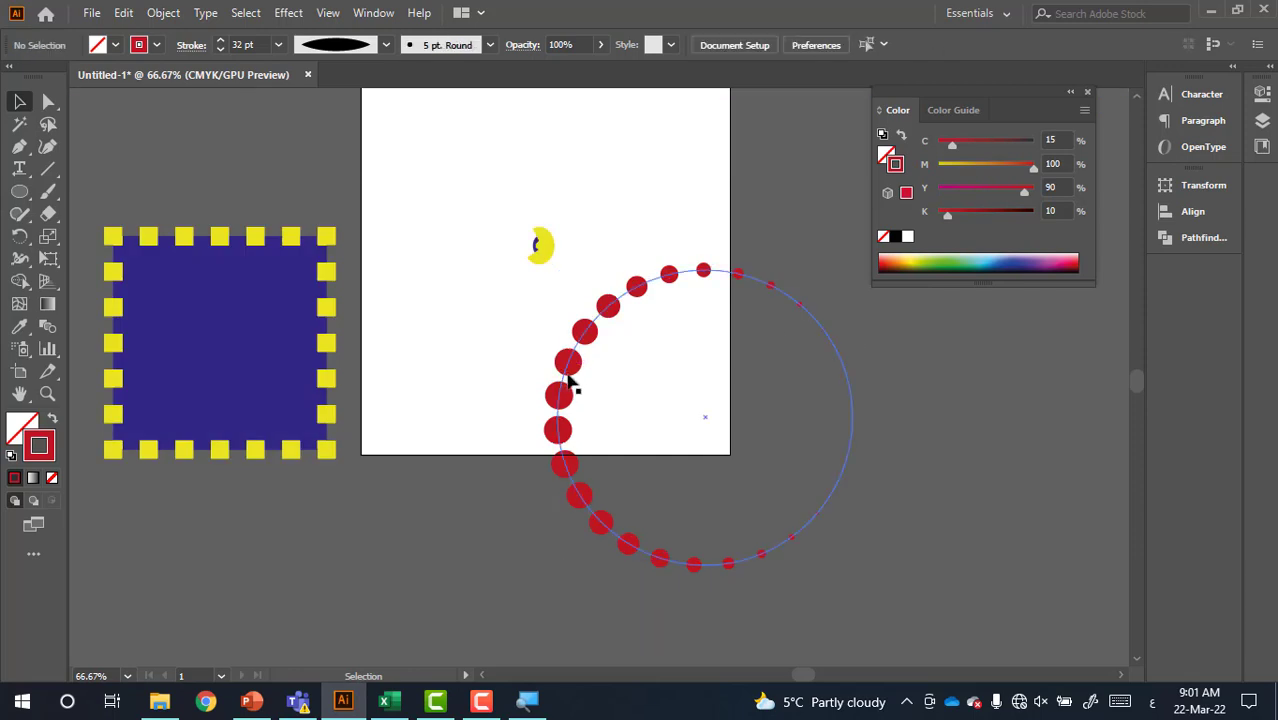
left_click(577, 385)
double_click(575, 378)
left_click_drag(575, 378, 406, 251)
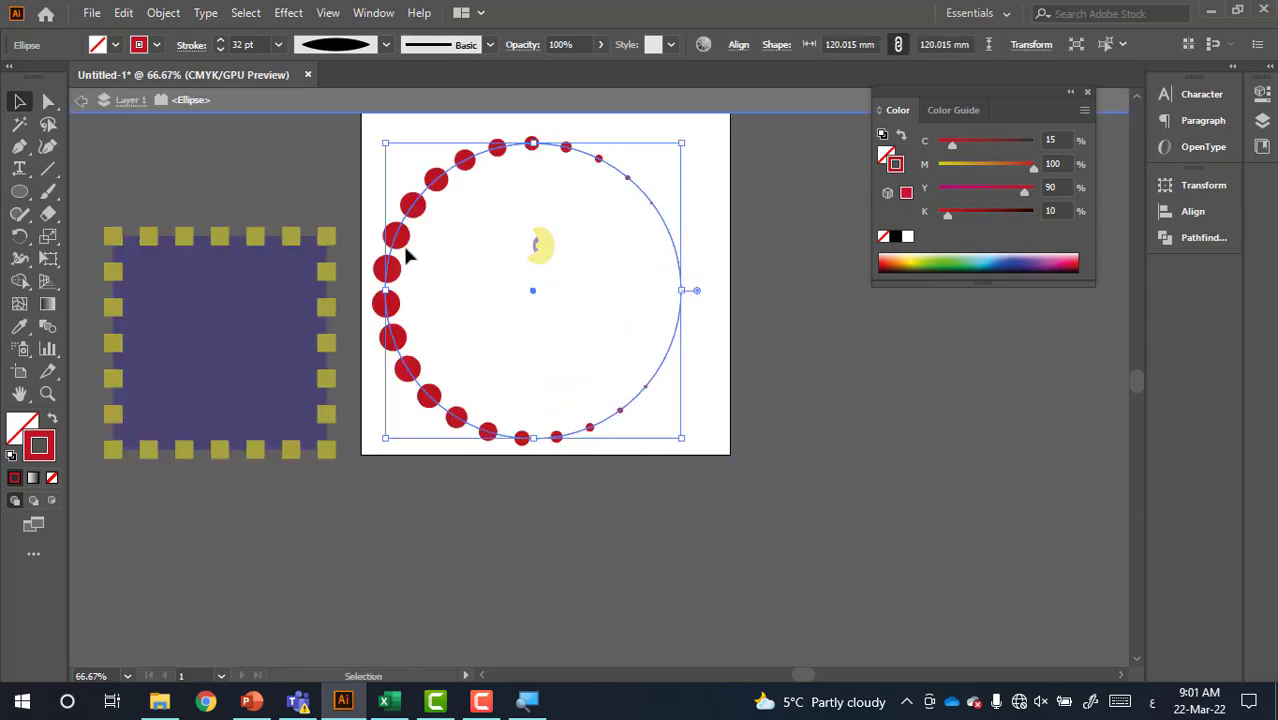
double_click(773, 372)
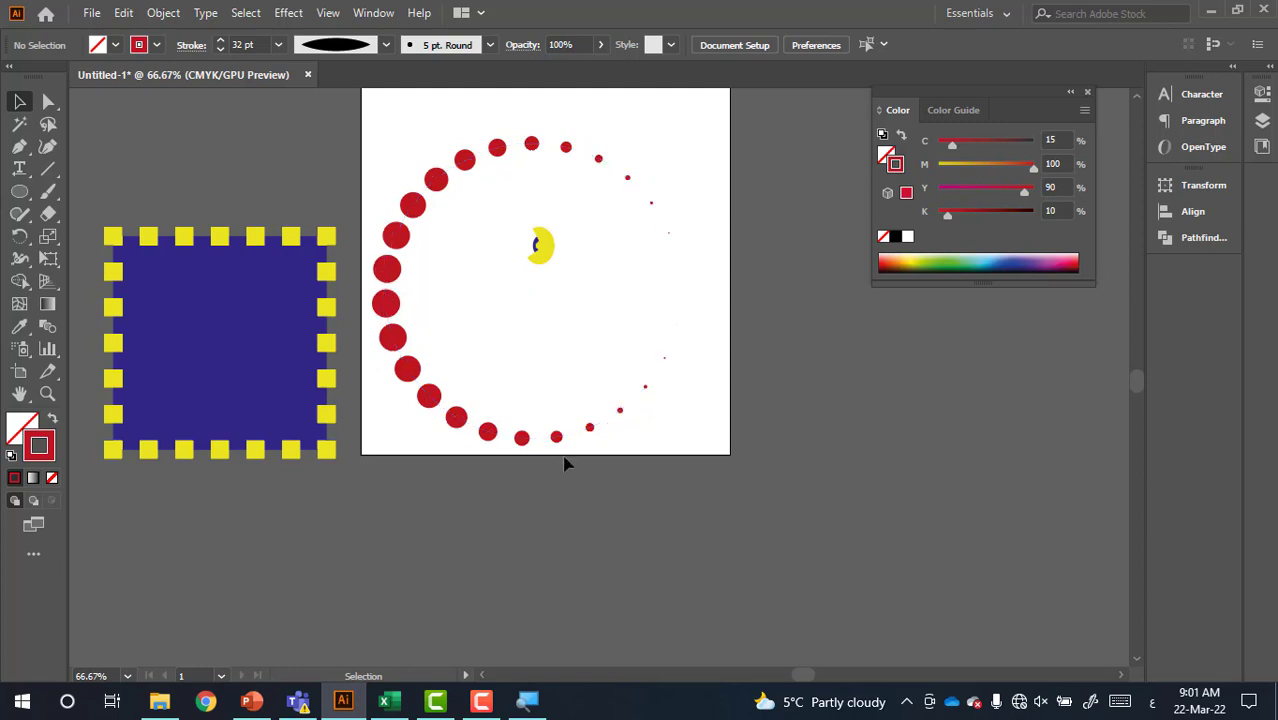
- Apply the tapering triangle width profile to the dotted circle
left_click(436, 178)
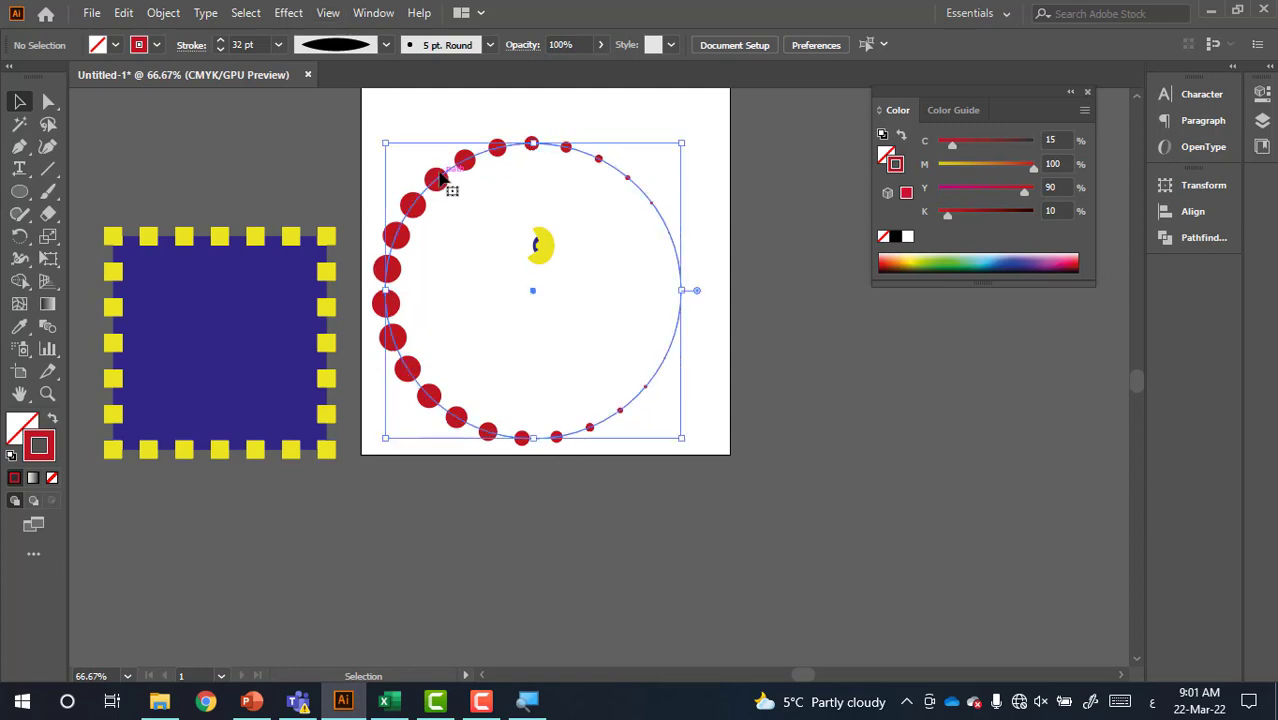
left_click(385, 44)
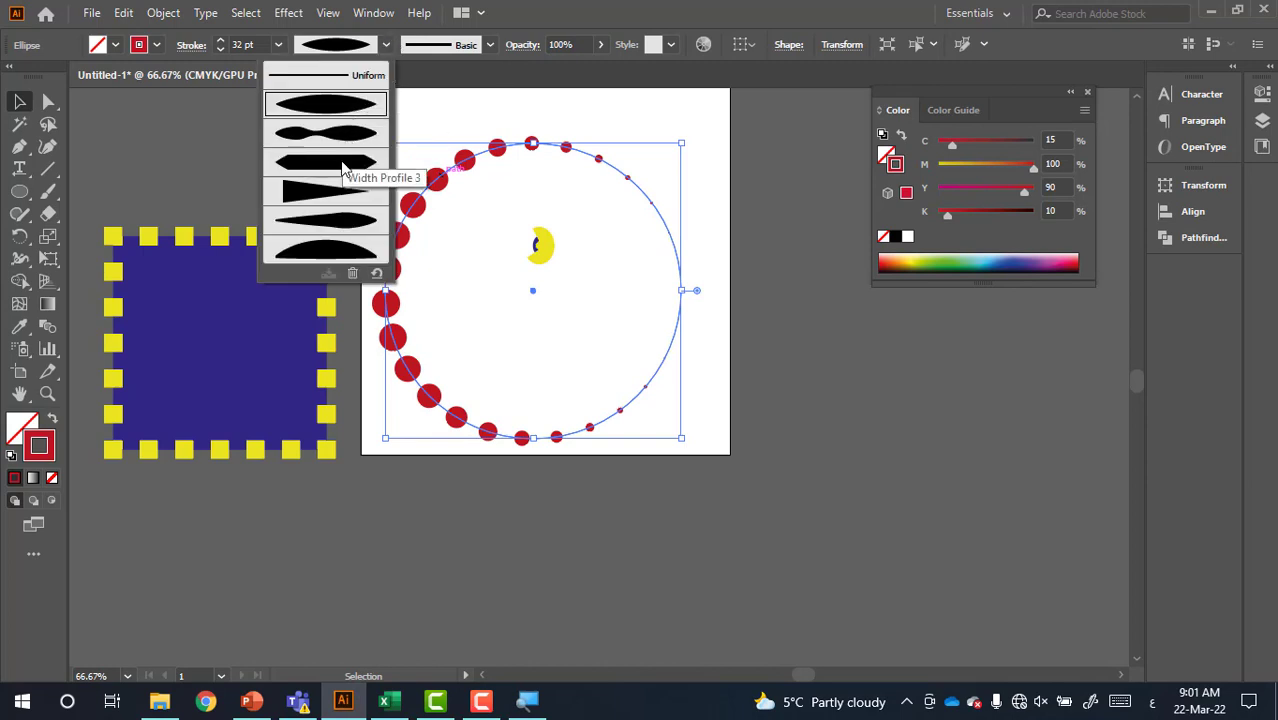
left_click(336, 192)
left_click(336, 196)
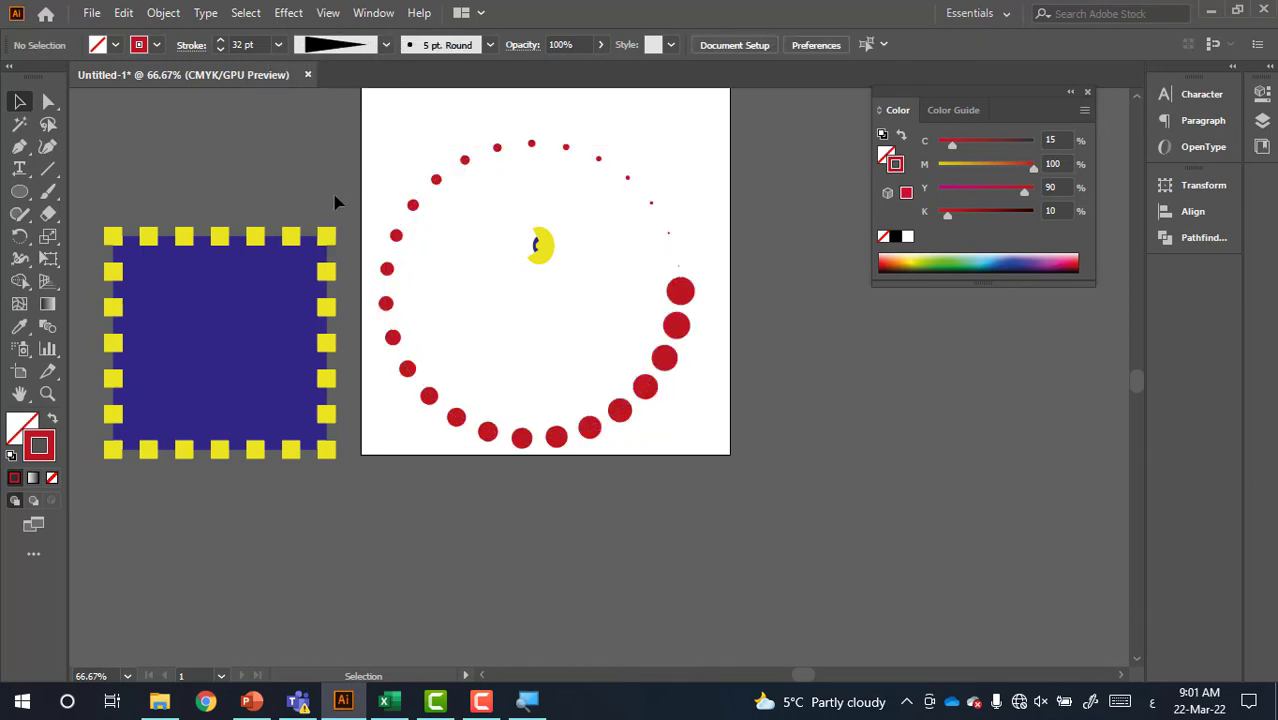
left_click(385, 45)
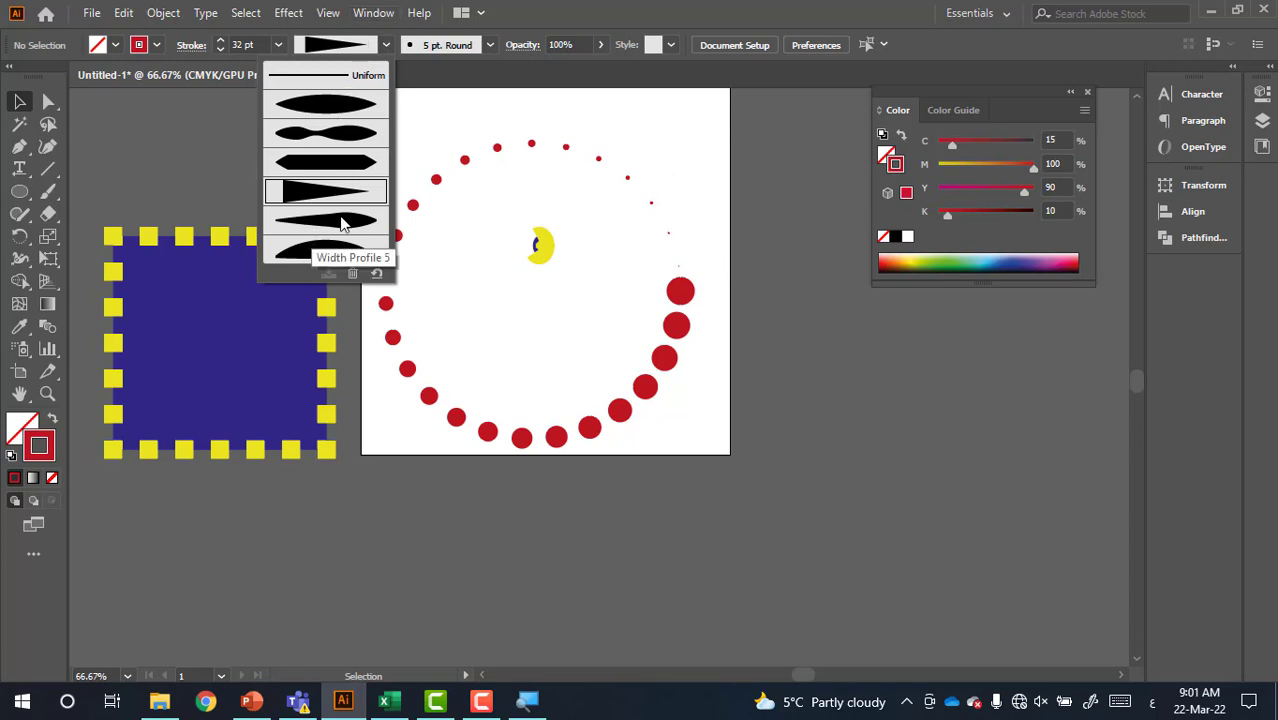
left_click(535, 217)
- Shift the moon shape and the dotted circle slightly right and down
left_click_drag(540, 246, 543, 254)
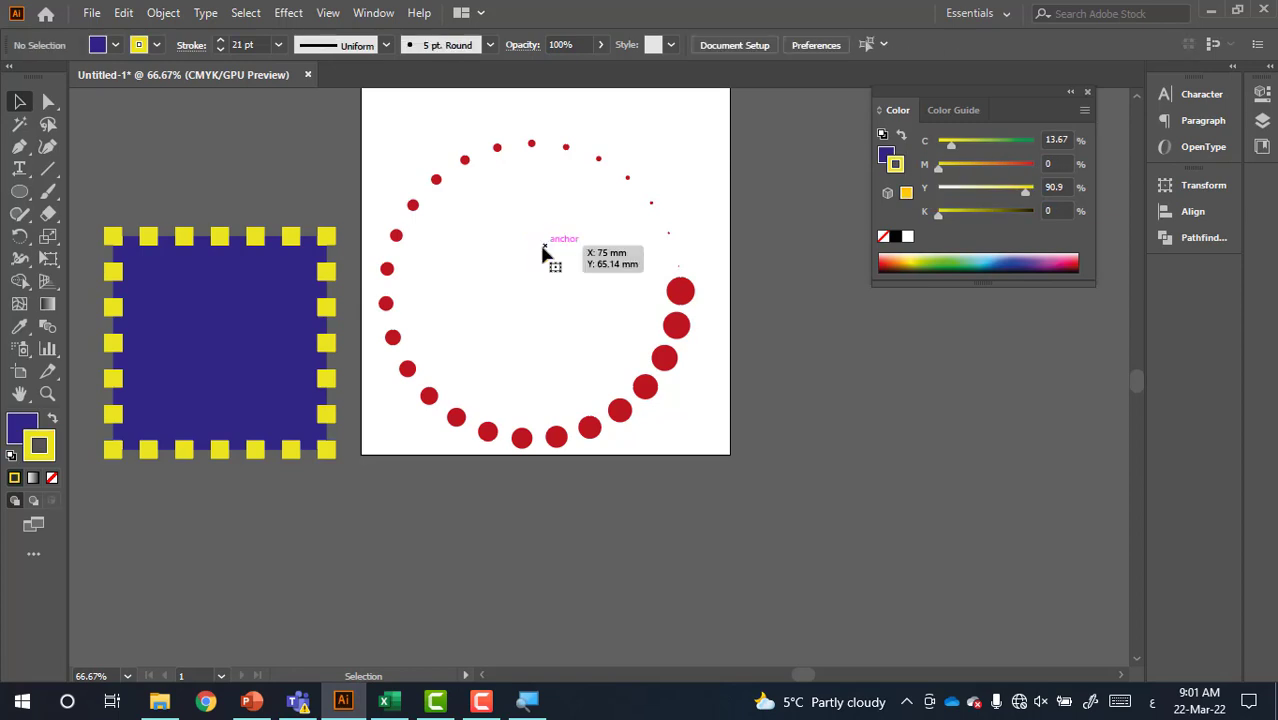
left_click(680, 300)
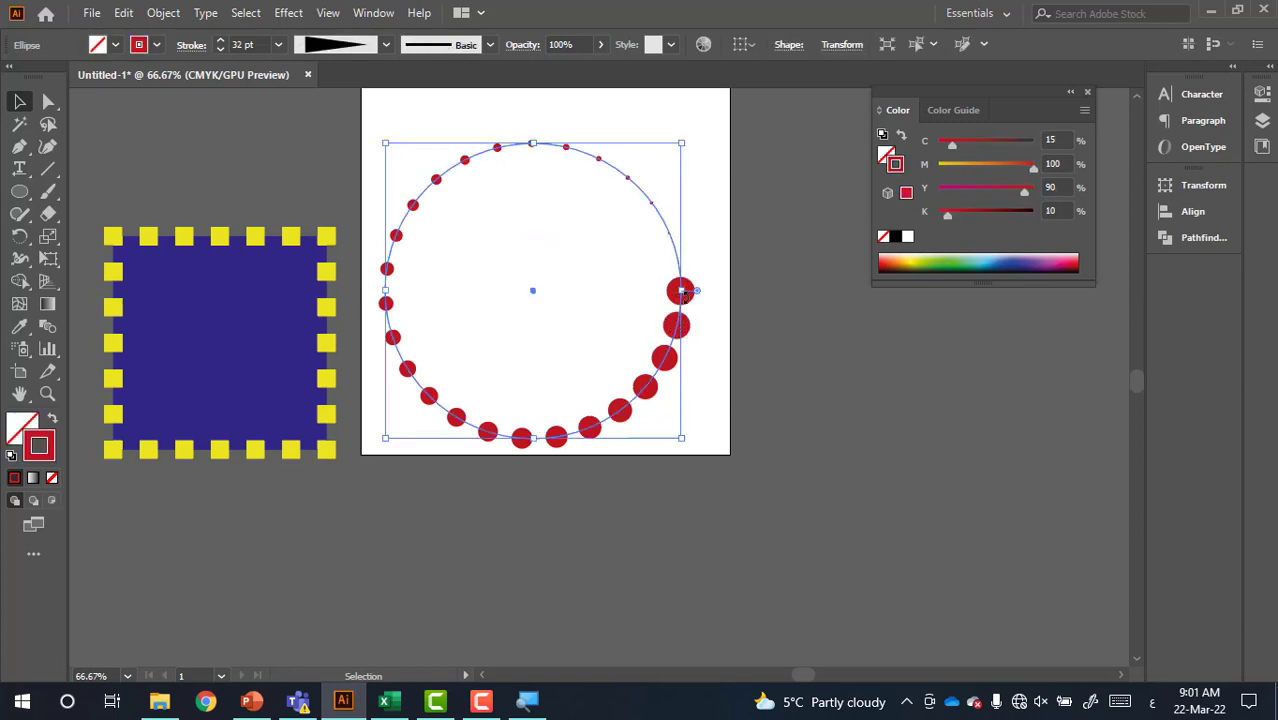
left_click_drag(537, 290, 543, 300)
left_click(918, 452)
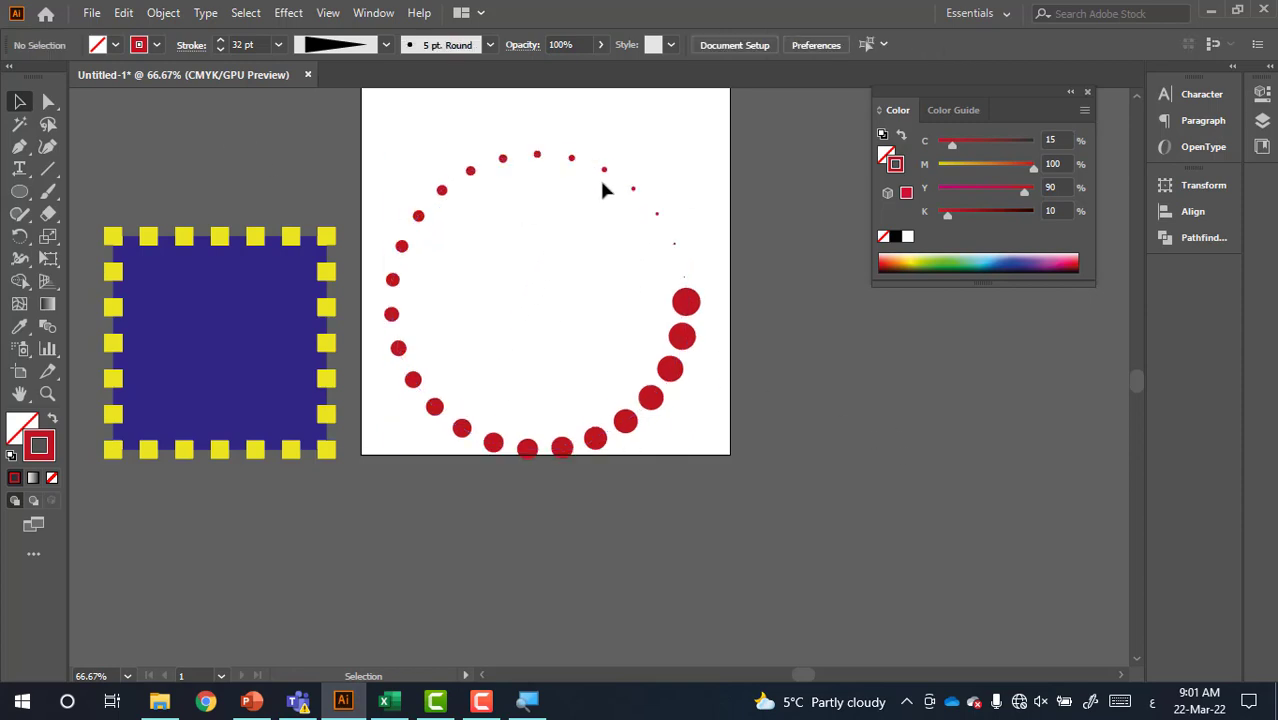
- Undo away the dotted circle and dashed square, then draw a new square
key("ctrl+z")
key("ctrl+z")
key("ctrl+z")
key("ctrl+z")
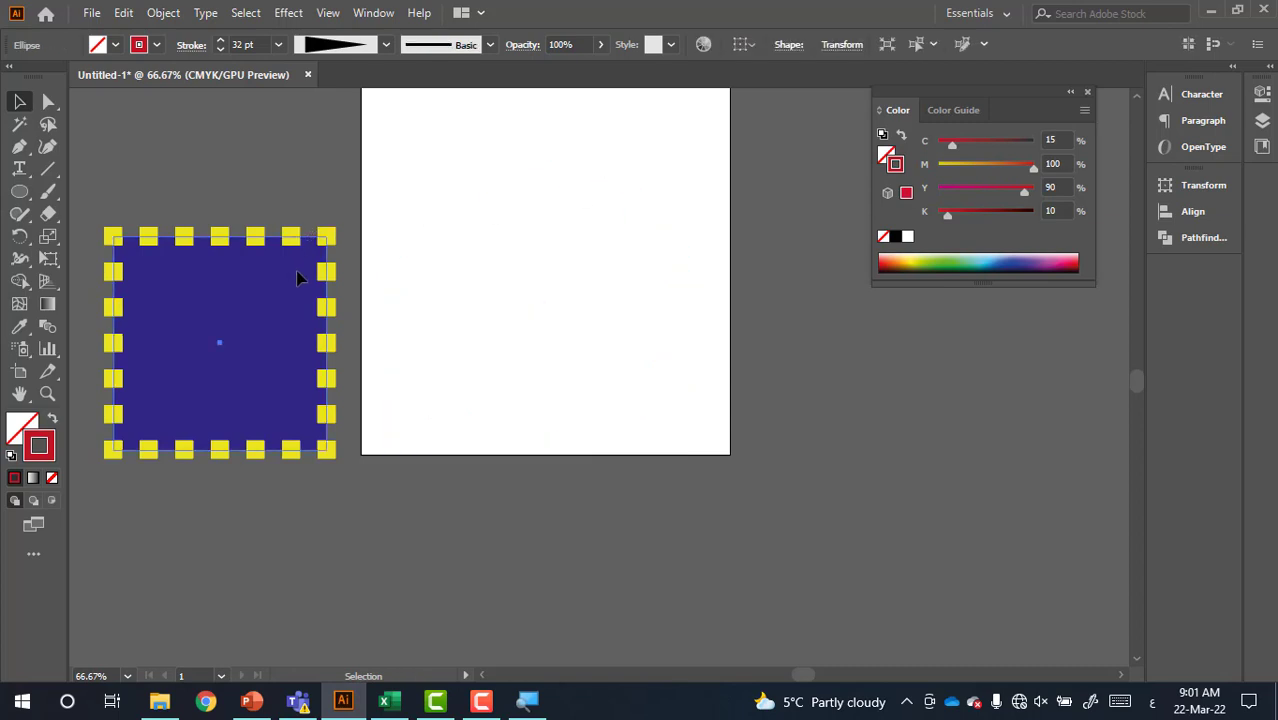
key("ctrl+z")
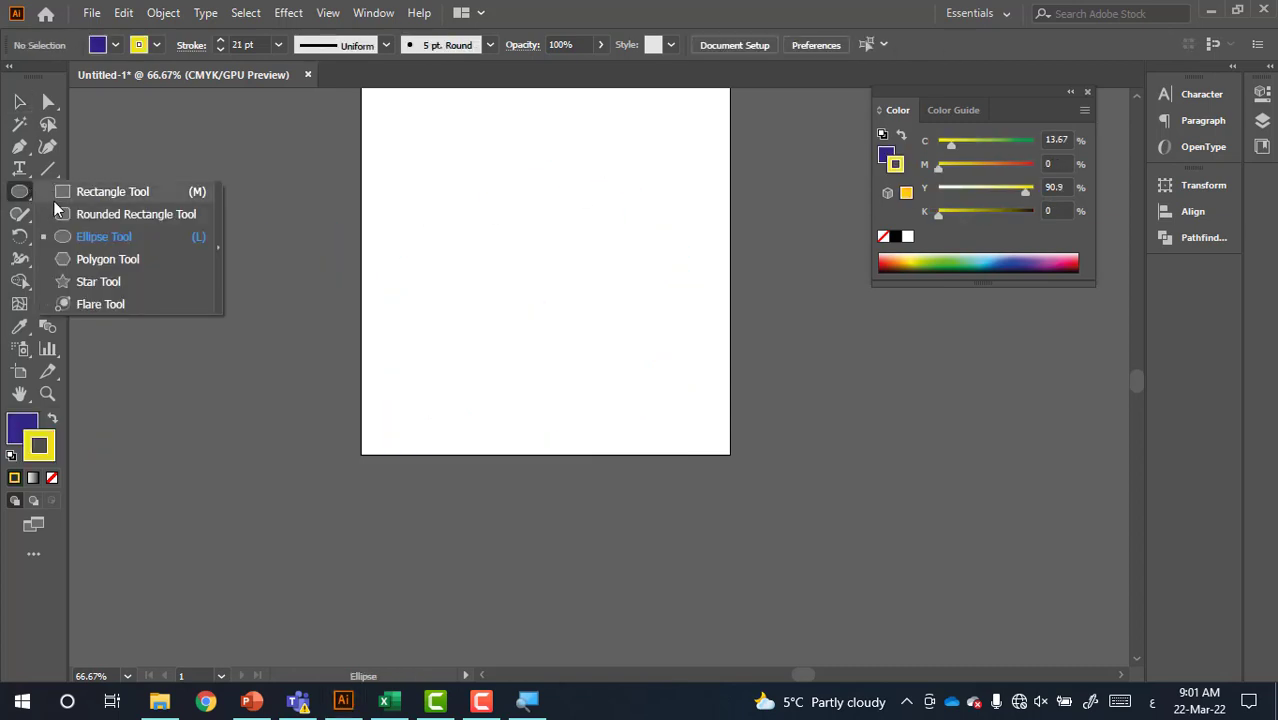
left_click_drag(19, 191, 95, 189)
left_click_drag(371, 192, 549, 376)
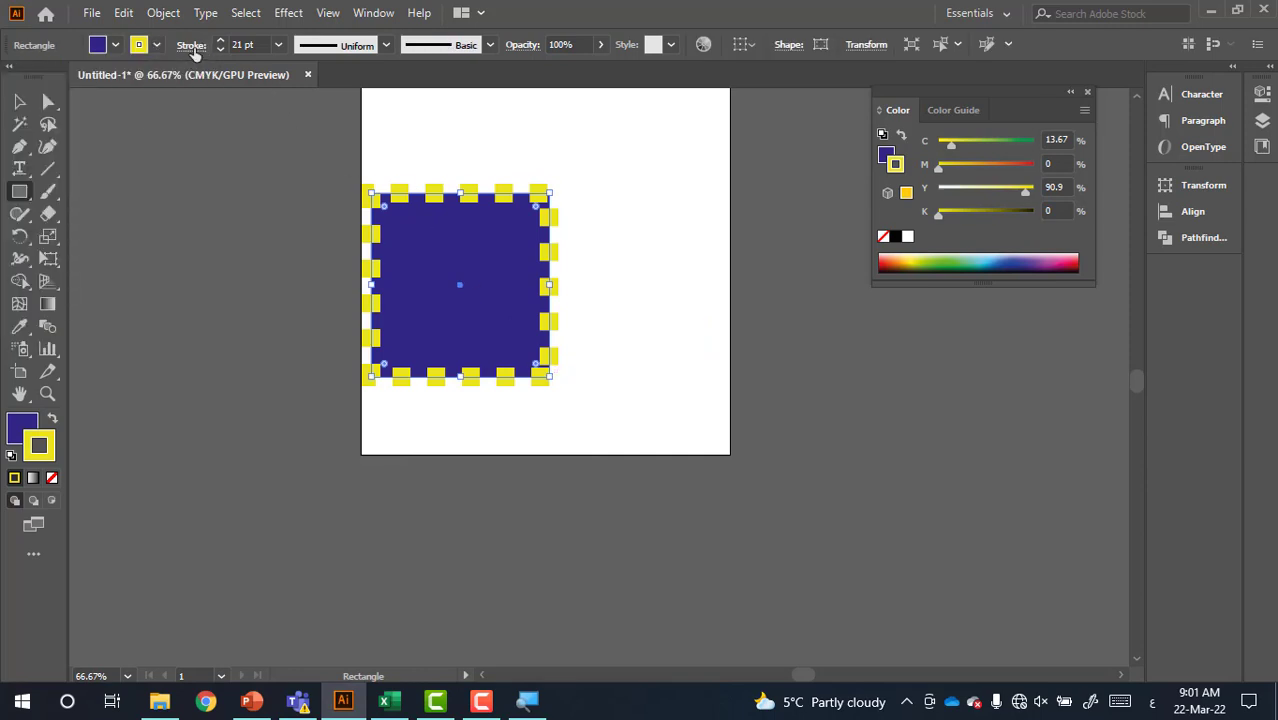
- Make the square's outline solid, then set its stroke to None
left_click(191, 45)
left_click(12, 173)
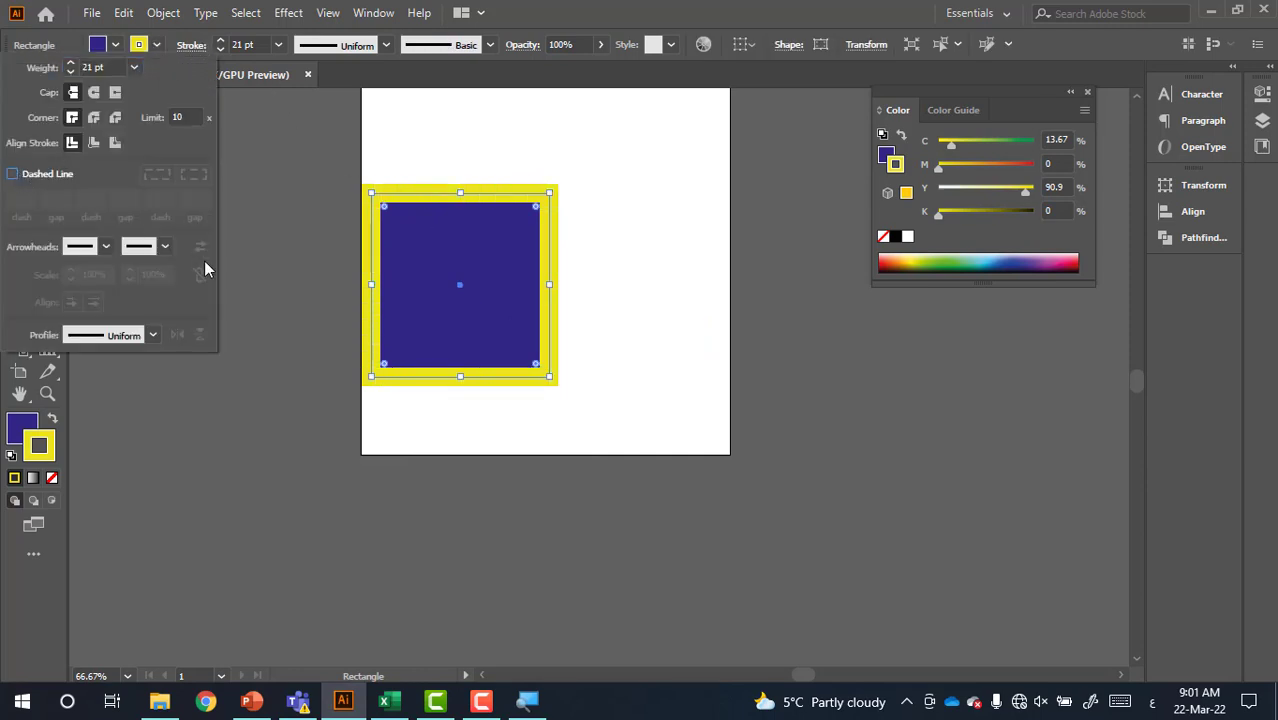
left_click(155, 45)
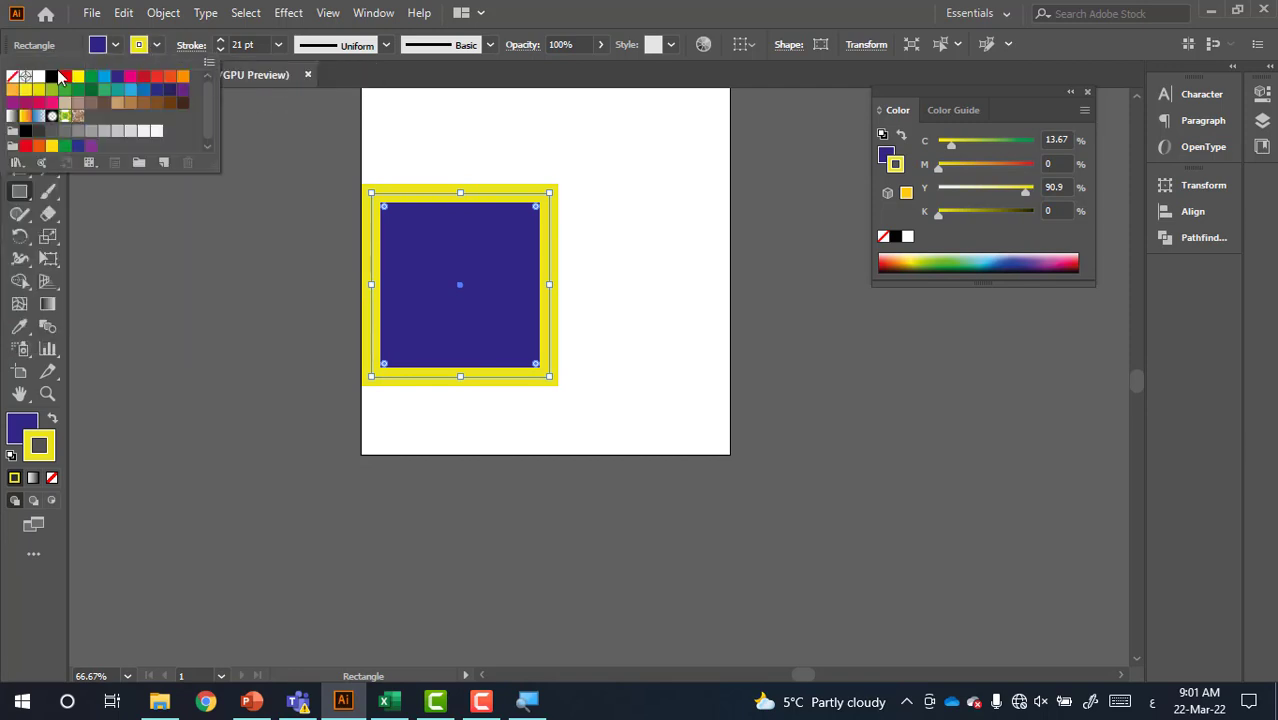
left_click(14, 78)
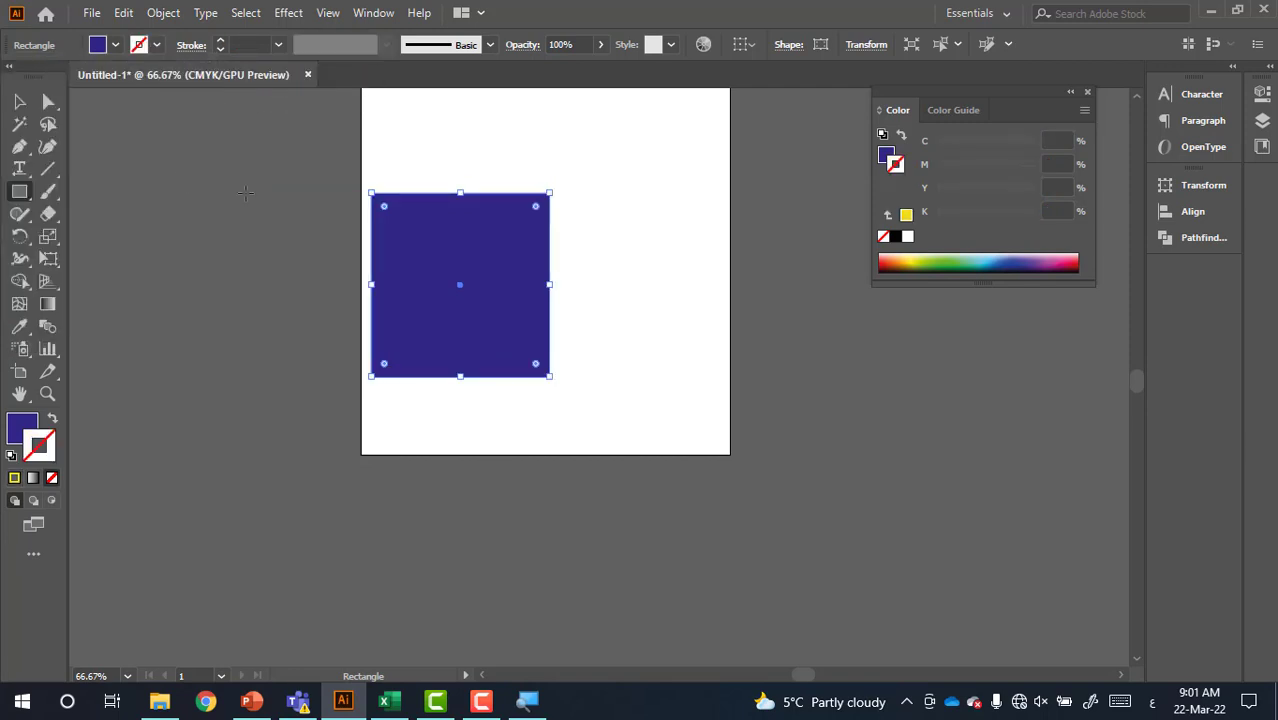
double_click(16, 102)
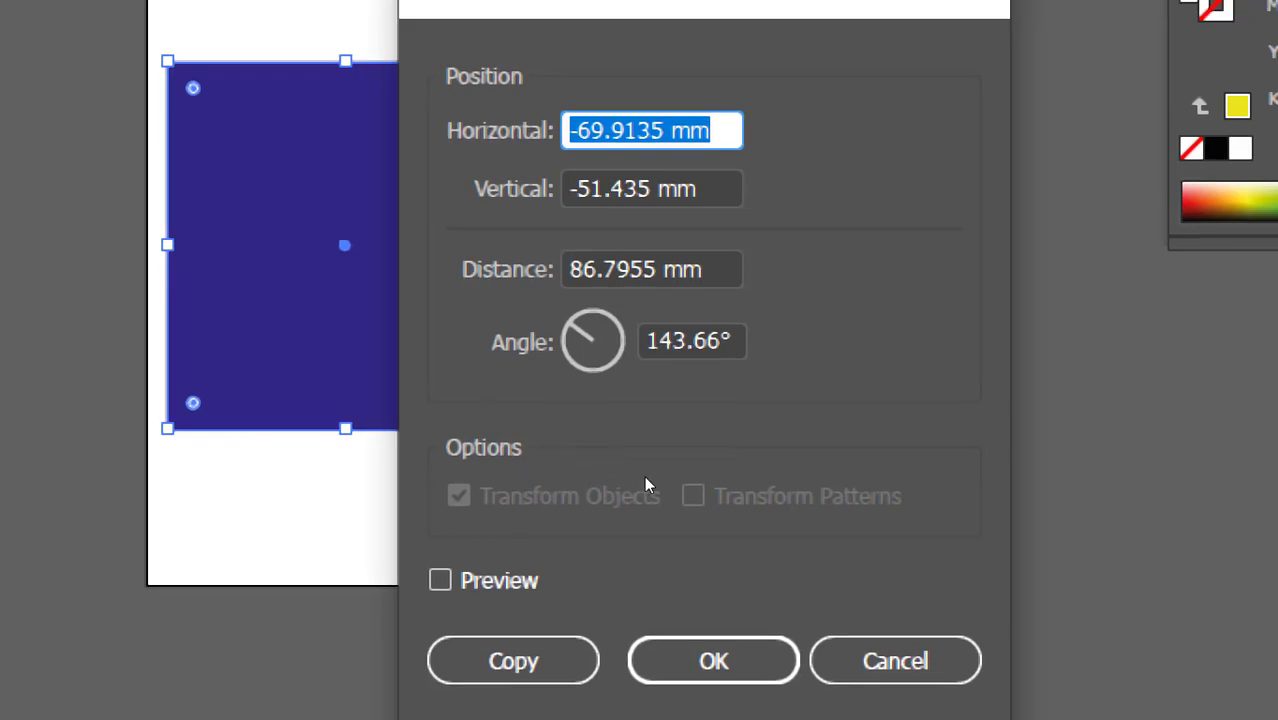
left_click(895, 661)
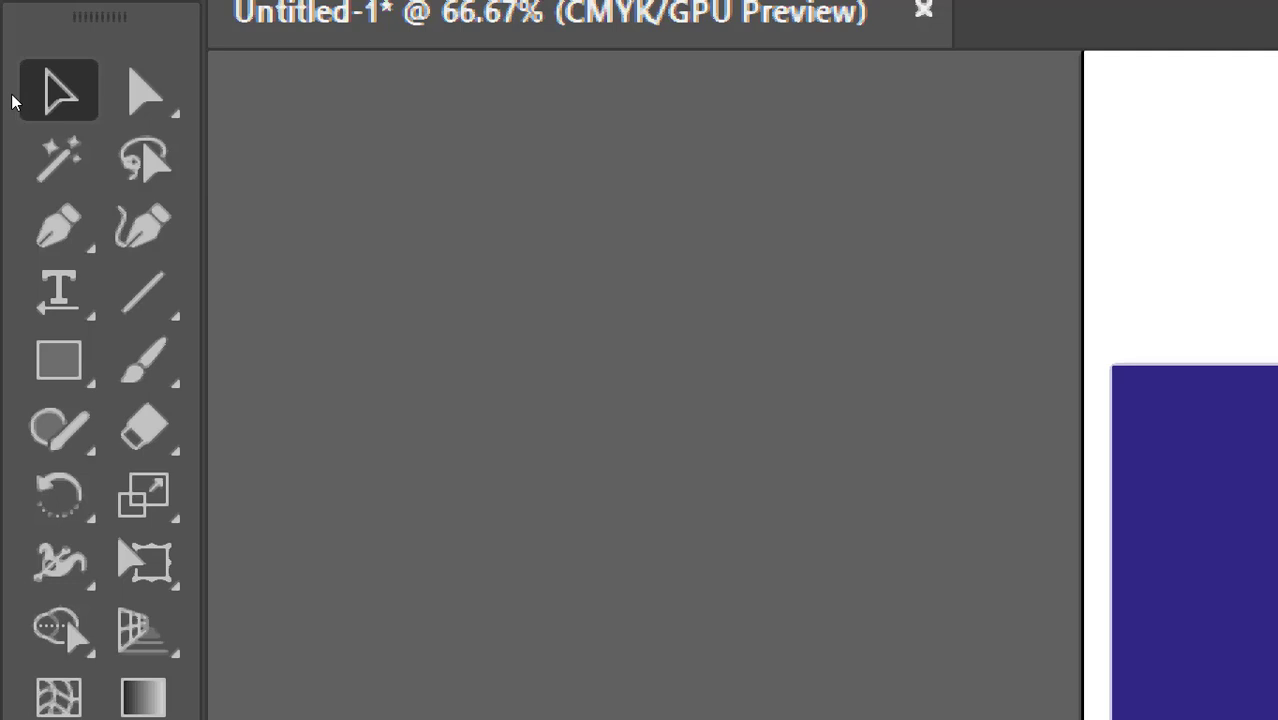
key("a")
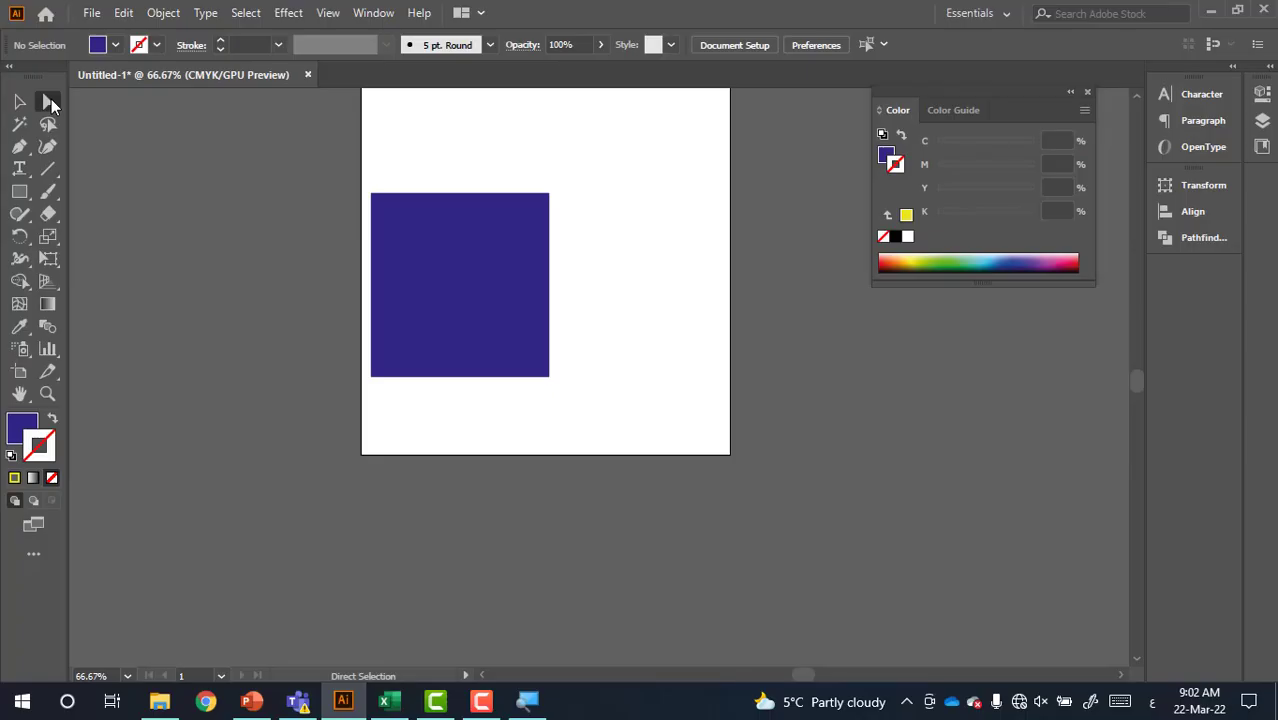
- Try reshaping the square's top-right corner point, undoing each attempt
left_click(425, 265)
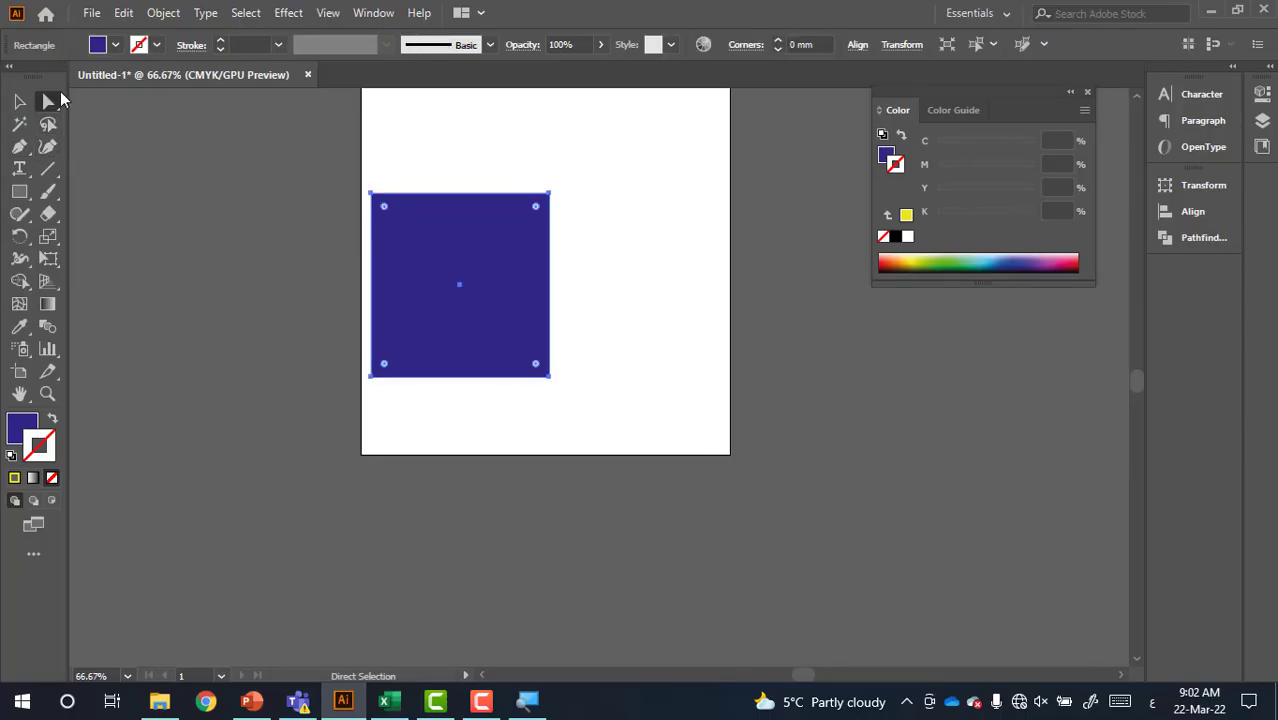
left_click(598, 168)
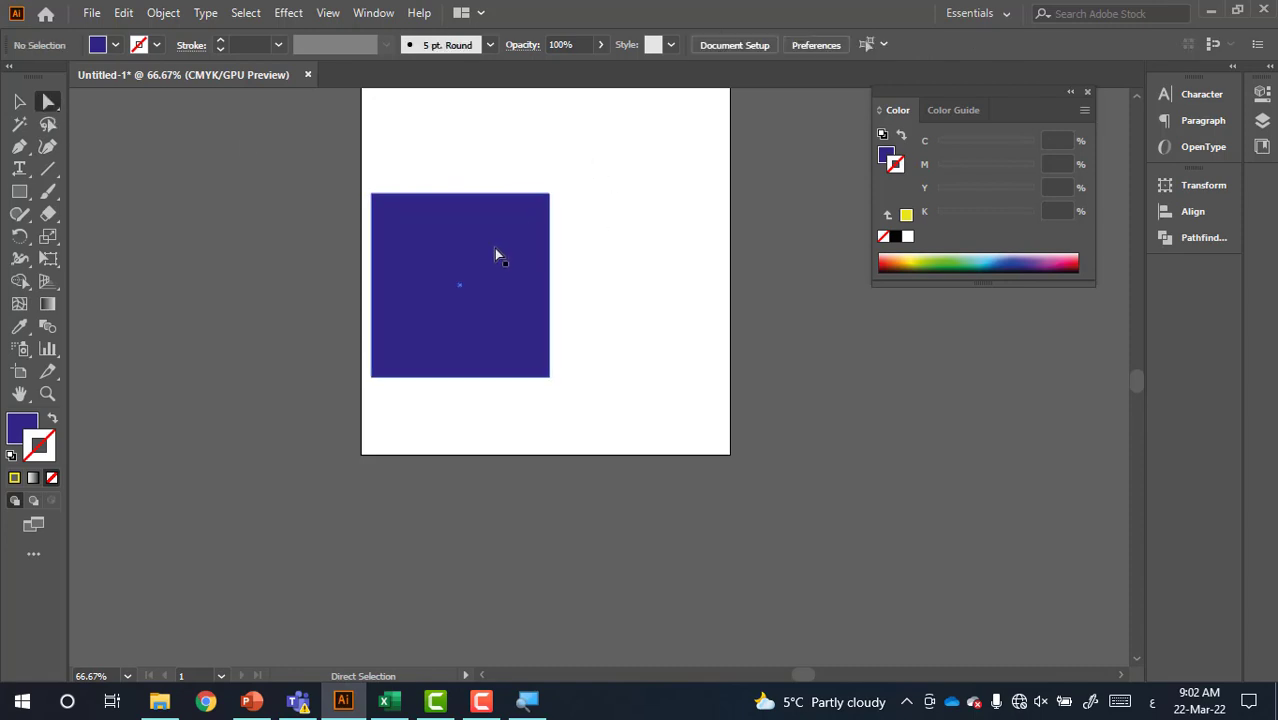
left_click(494, 254)
mouse_move(565, 180)
left_mouse_down()
mouse_move(537, 234)
mouse_move(716, 123)
left_mouse_up()
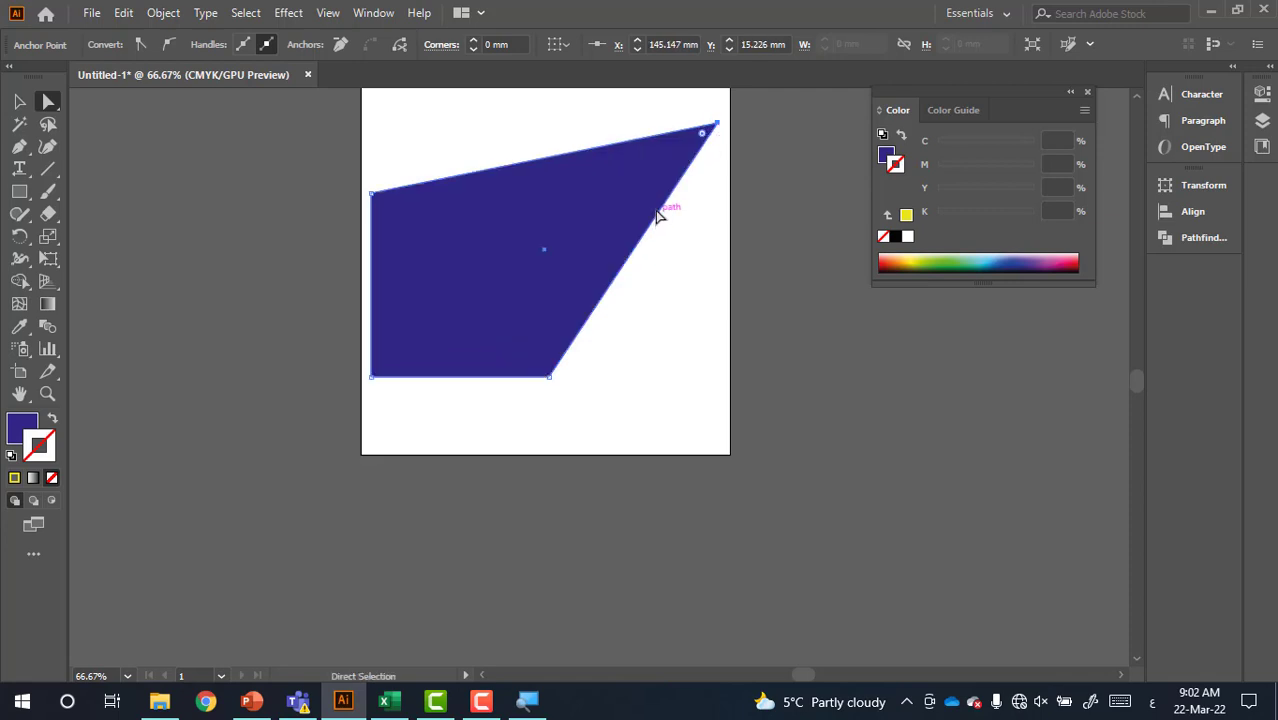
key("ctrl+z")
left_click(627, 183)
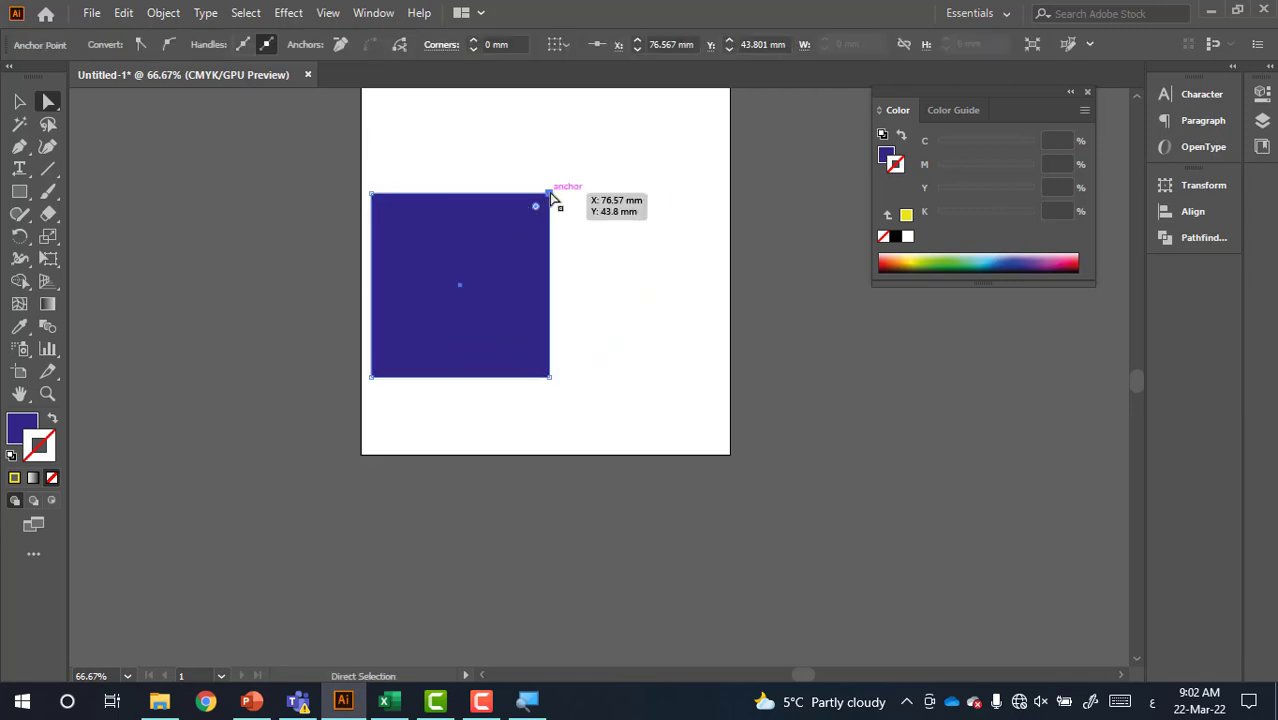
mouse_move(549, 194)
left_mouse_down()
mouse_move(417, 346)
mouse_move(420, 330)
left_mouse_up()
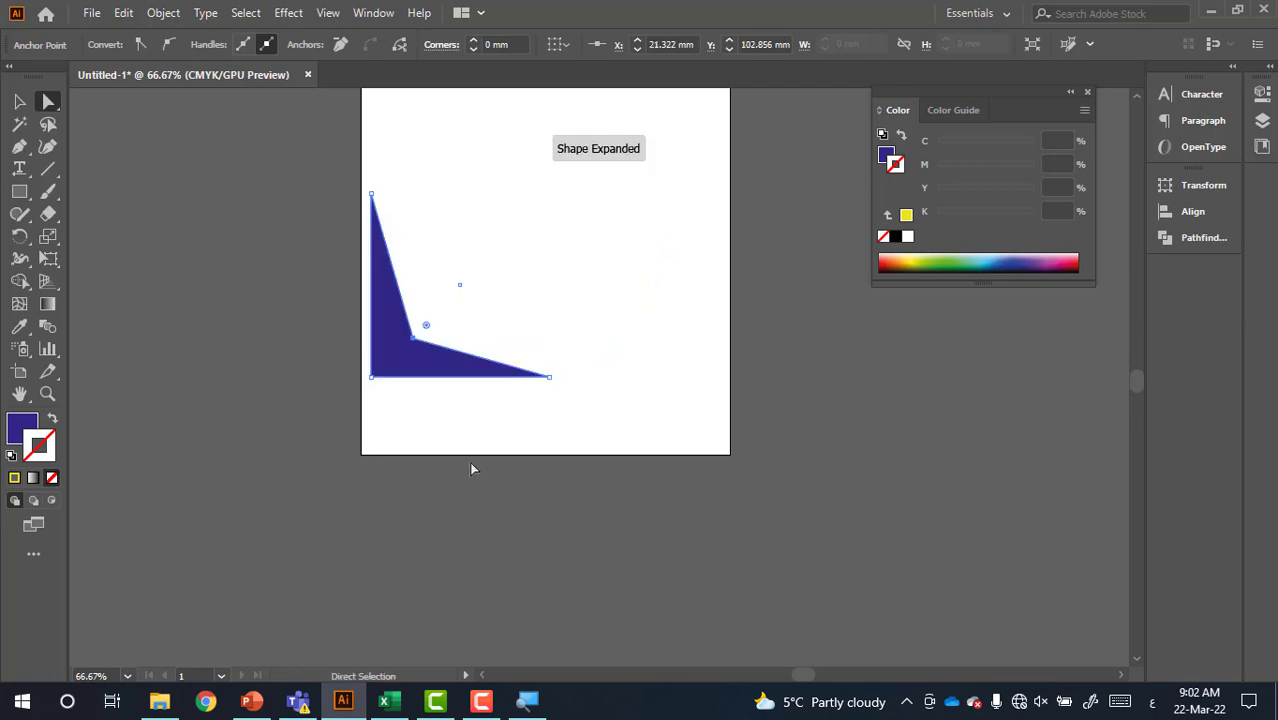
key("ctrl+z")
- Round the square's top-right corner fully into a quarter-circle
left_click(549, 194)
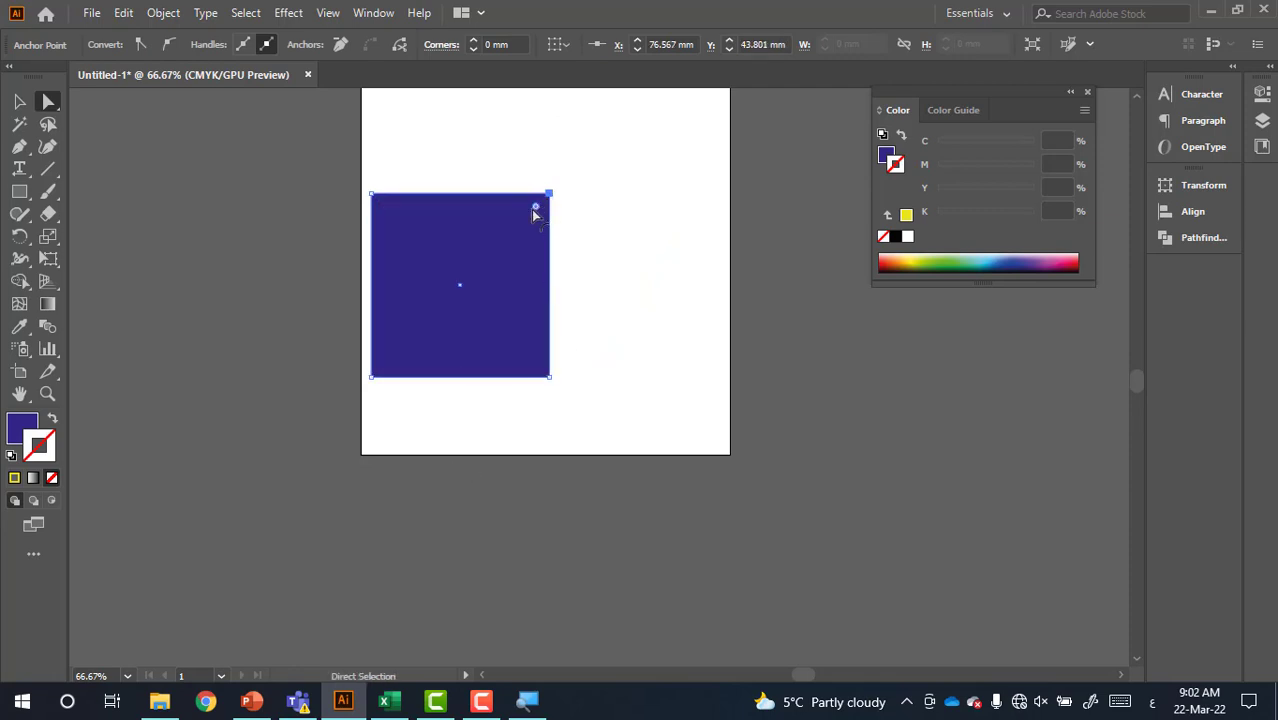
left_click(397, 310)
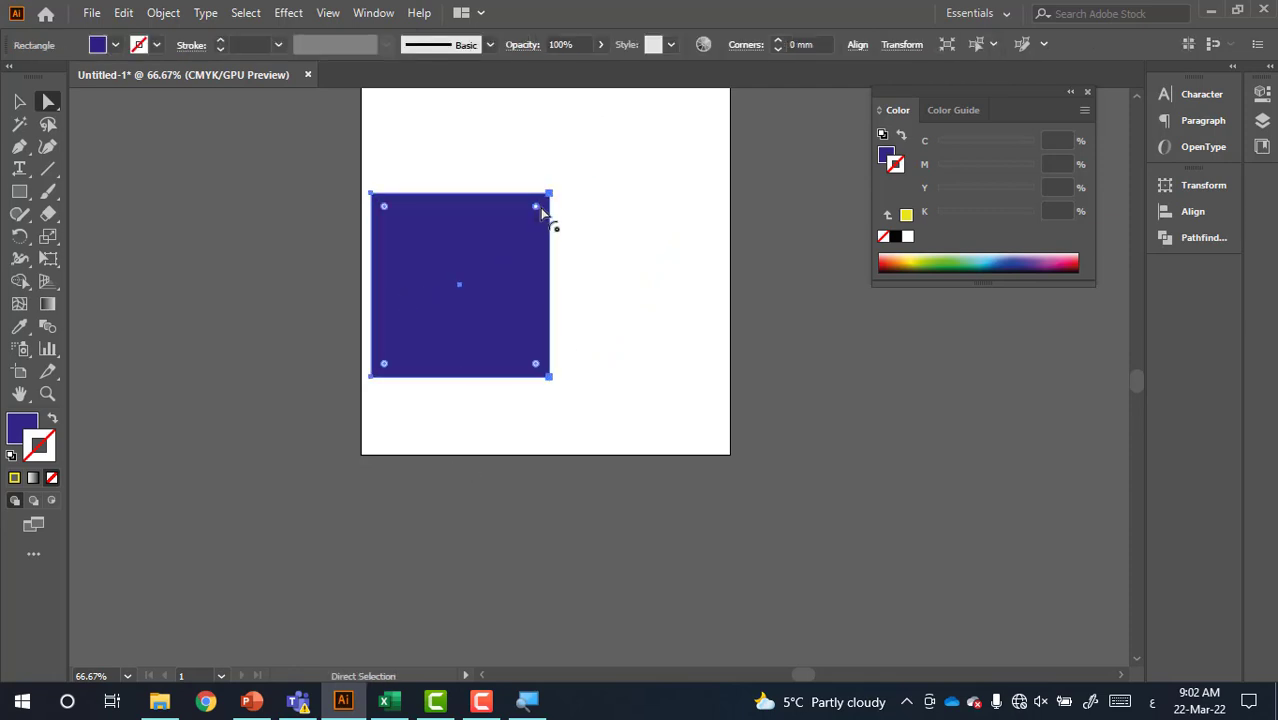
mouse_move(535, 208)
left_mouse_down()
mouse_move(413, 308)
mouse_move(306, 364)
mouse_move(399, 403)
left_mouse_up()
left_click(400, 418)
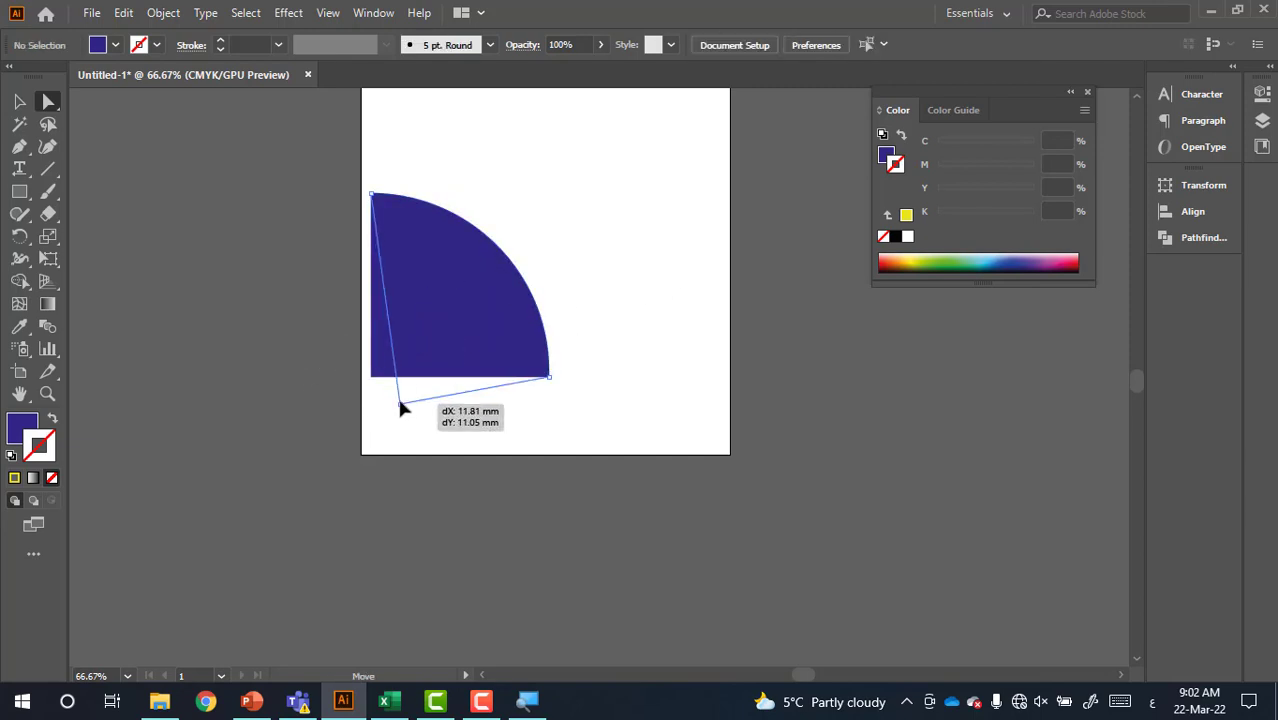
key("ctrl+z")
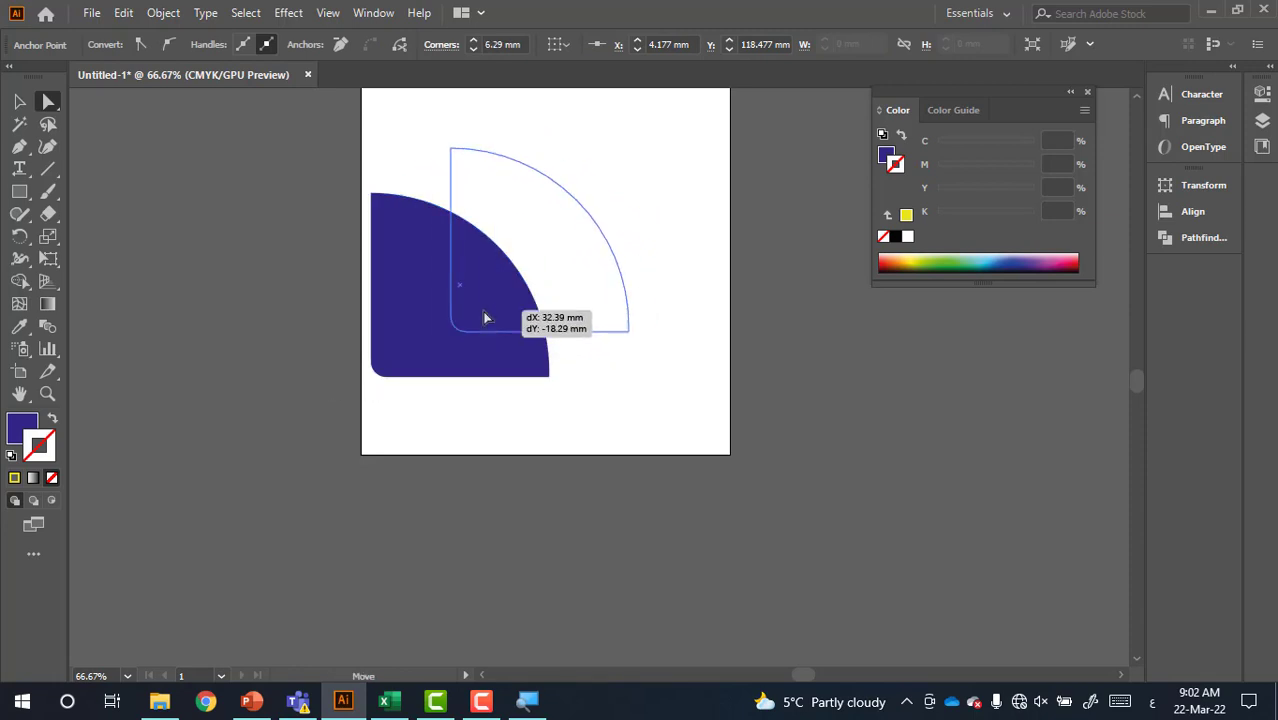
- Move the quarter-circle up-right and round its bottom-left corner
left_click_drag(386, 366, 476, 317)
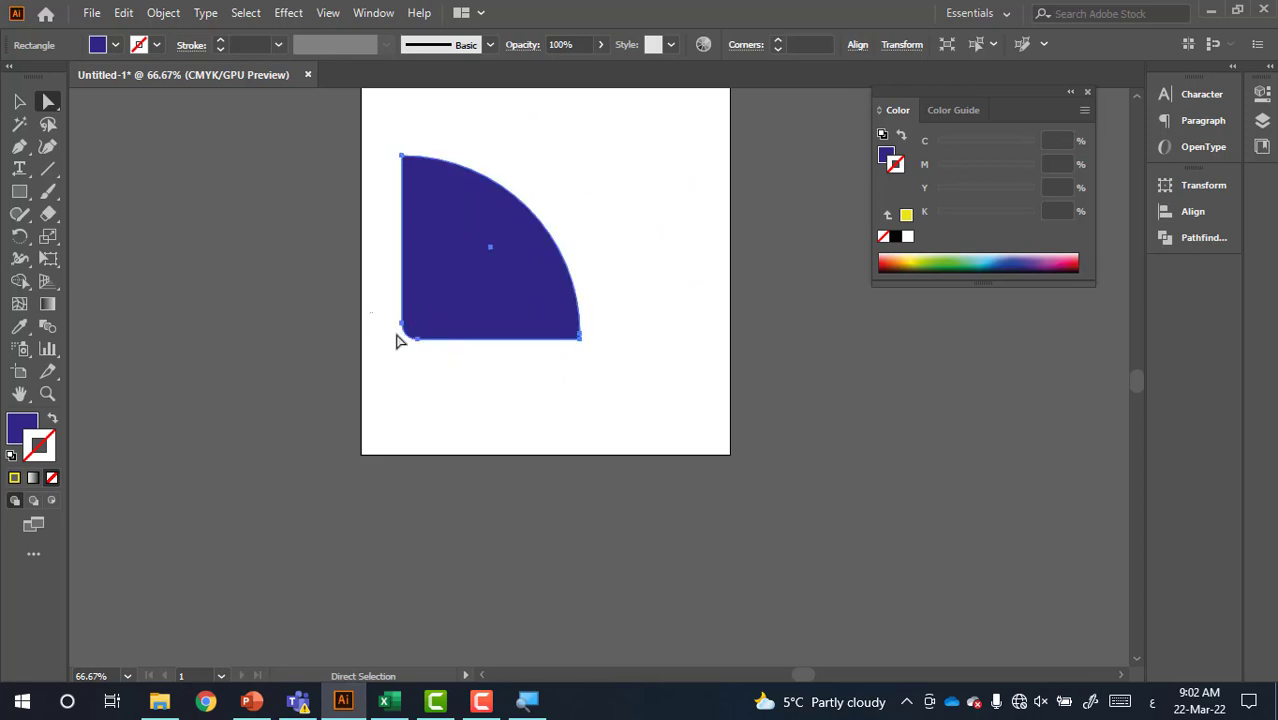
left_click(401, 339)
left_click_drag(418, 328, 753, 163)
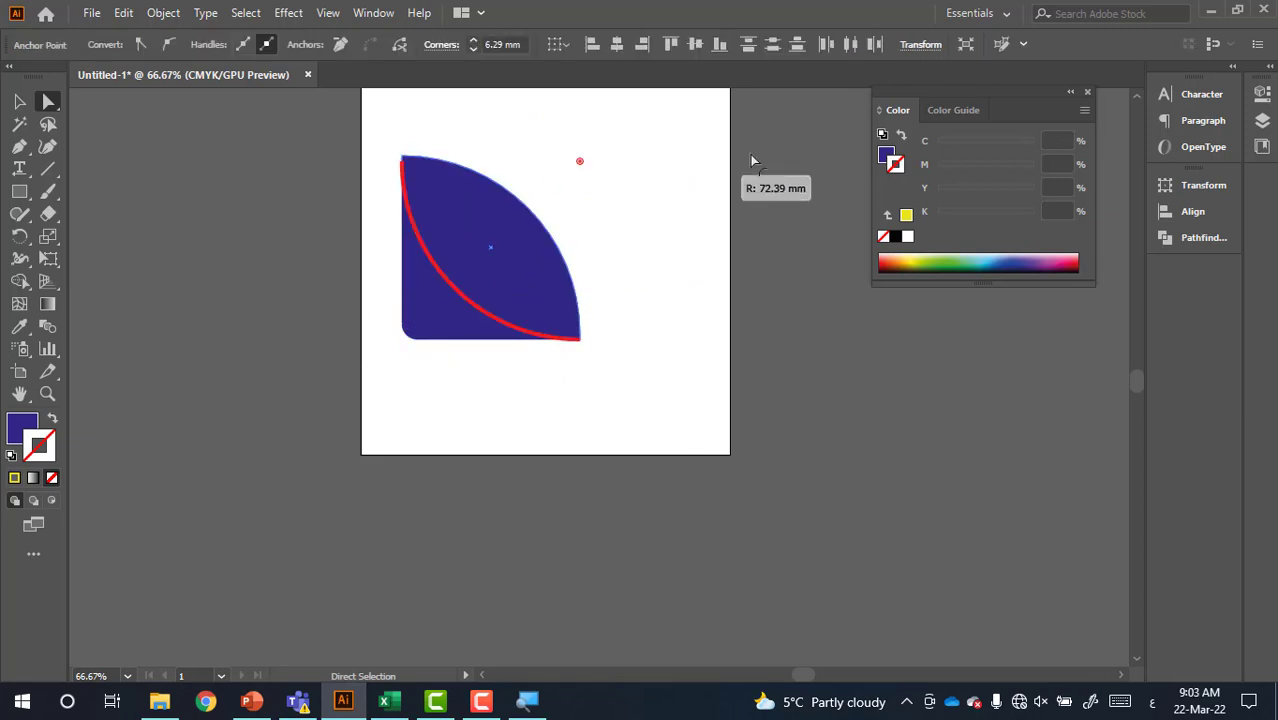
- Check the leaf shape in Ctrl+Y outline view, then return to preview
left_click(533, 352)
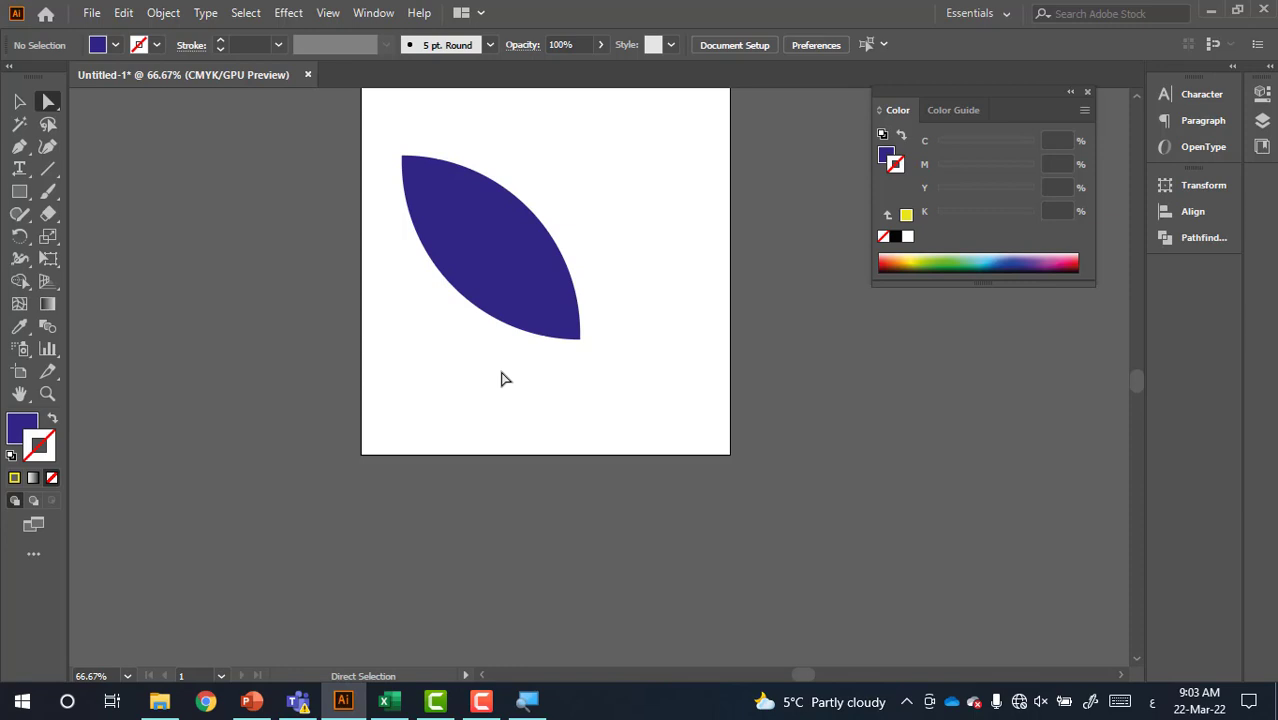
key("v")
key("ctrl+y")
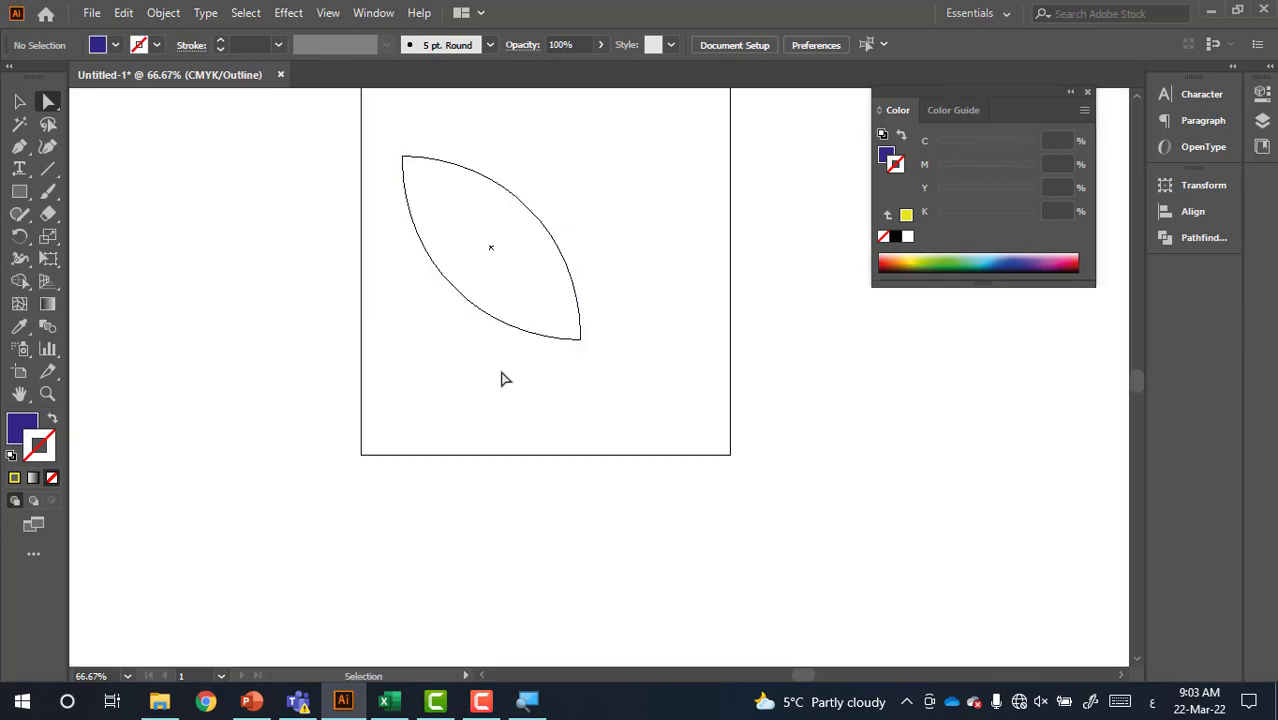
key("ctrl+y")
key("a")
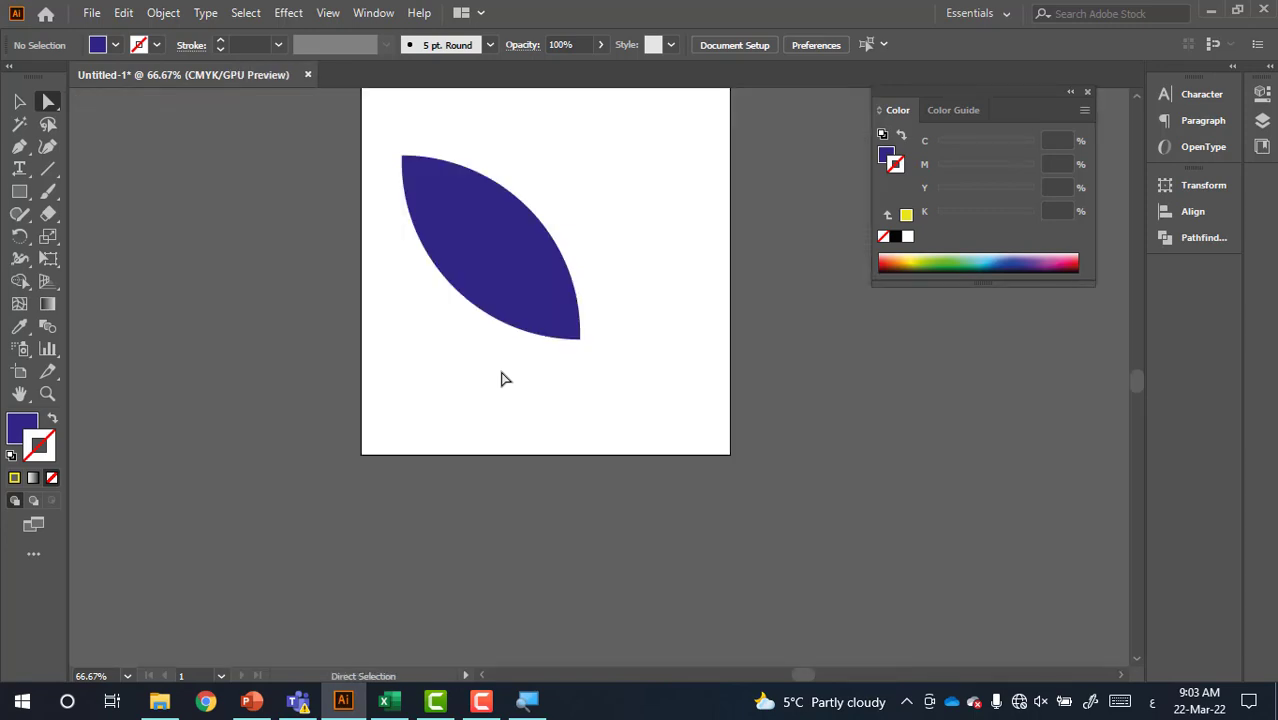
scroll(510, 340, "up", 2)
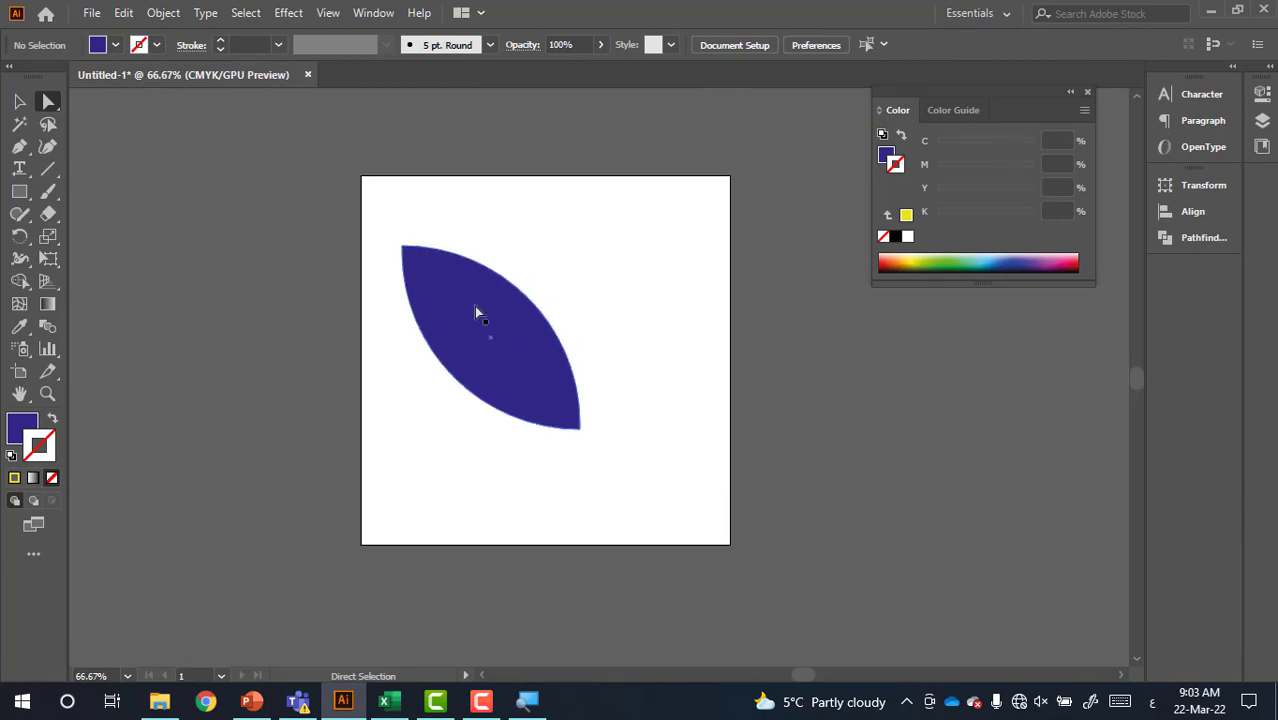
- Delete the leaf shape and bring up the PowerPoint slides
left_click(20, 101)
left_click(530, 366)
key("Delete")
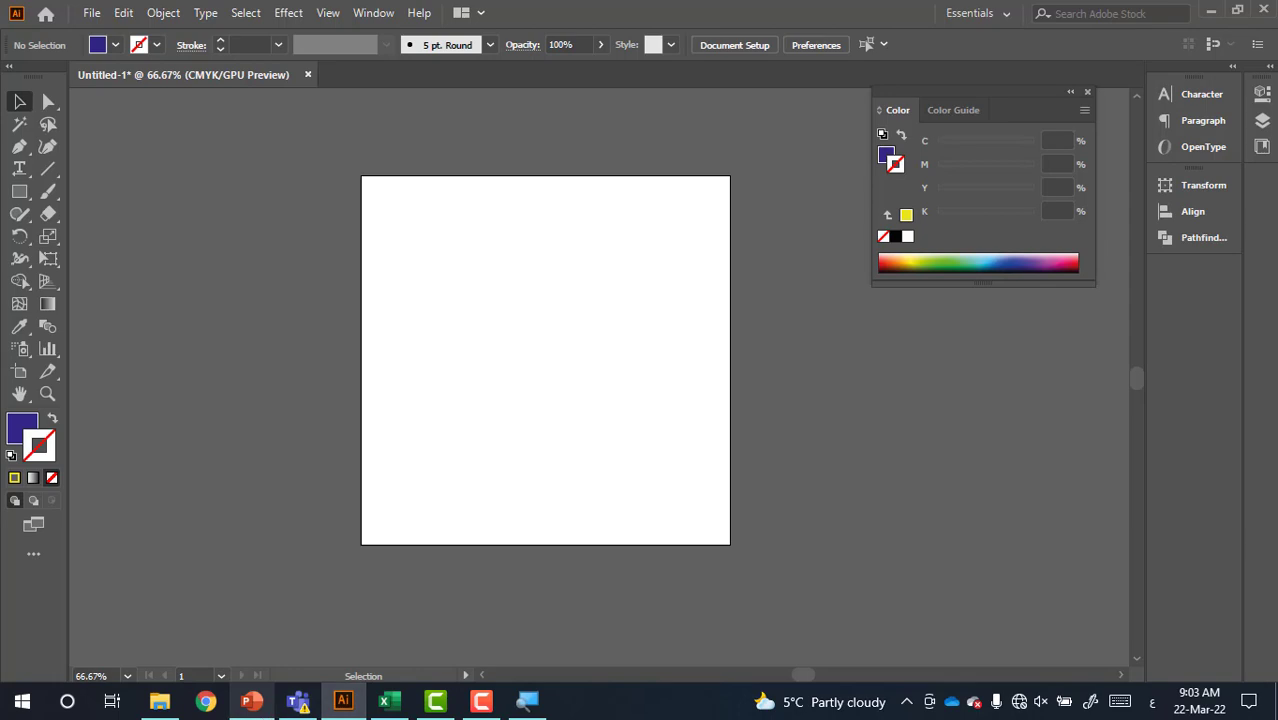
left_click(251, 701)
- Enlarge the DG Digital Media logo on slide 147, nudge it down-left, then return to Illustrator
left_click(315, 370)
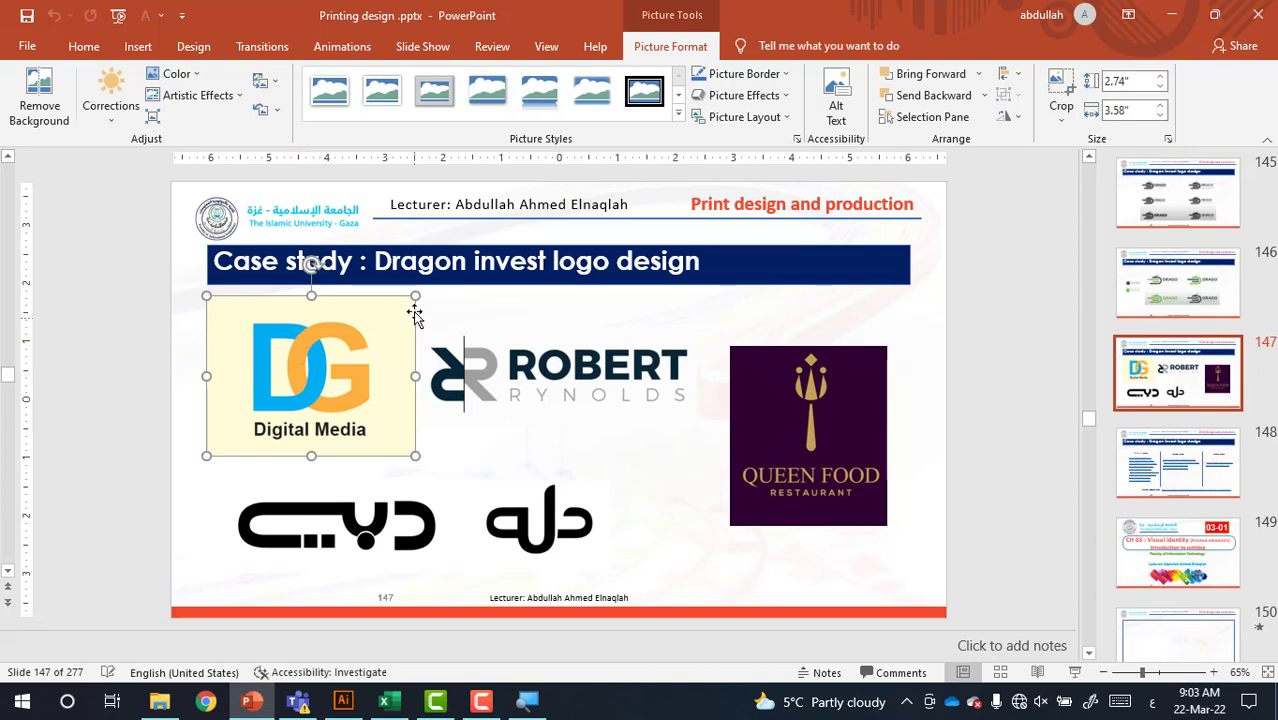
left_click_drag(416, 297, 665, 197)
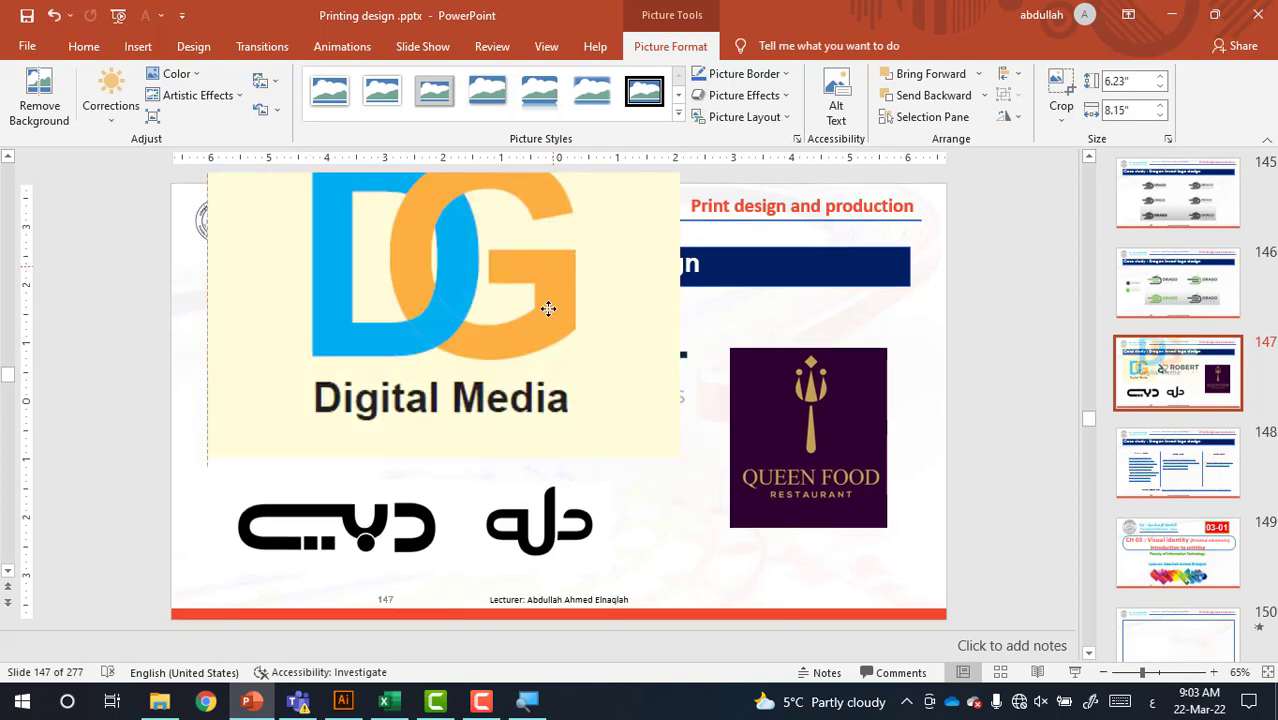
left_click_drag(551, 305, 541, 331)
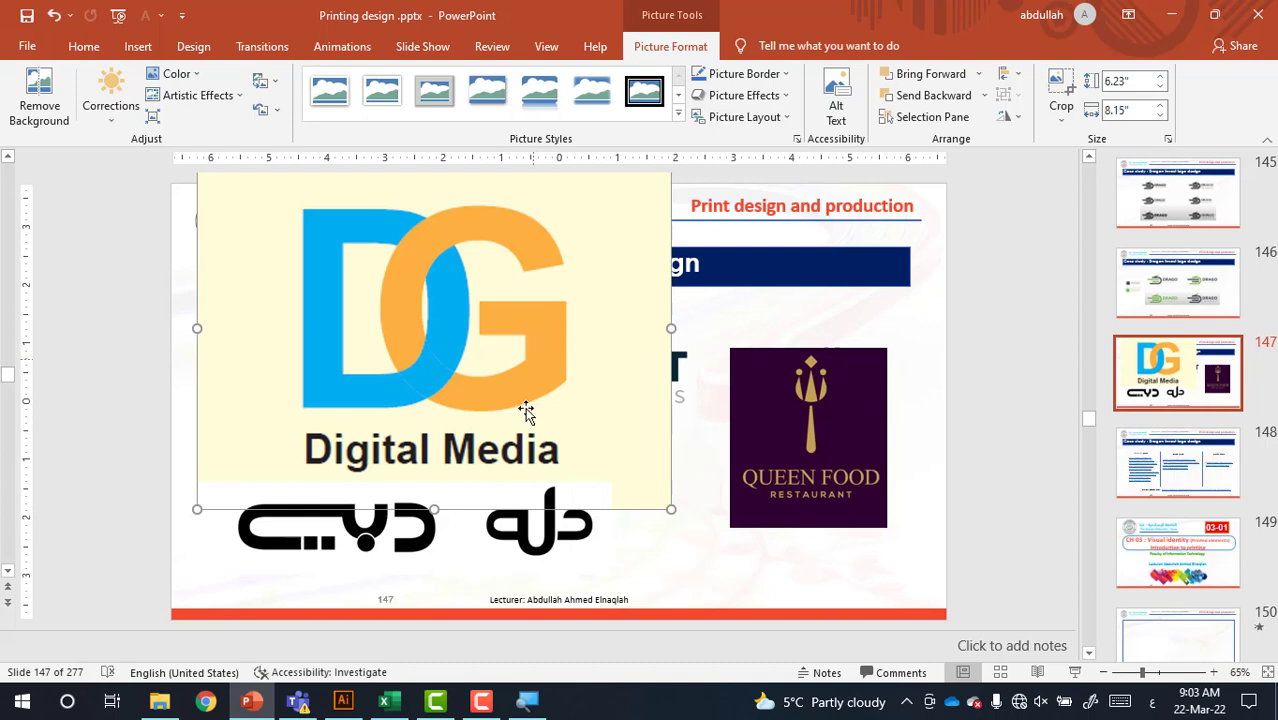
left_click(343, 701)
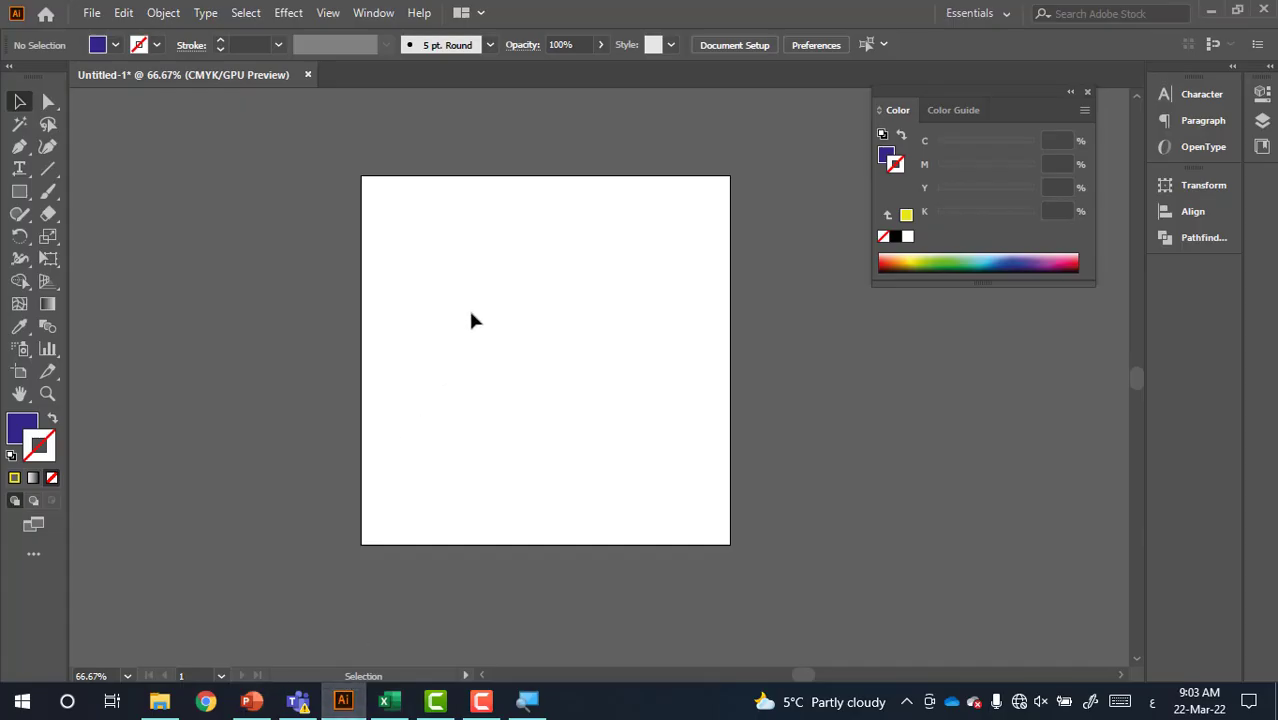
- Place right-to-left Lorem ipsum text above the artboard, then minimize Illustrator
left_click(19, 170)
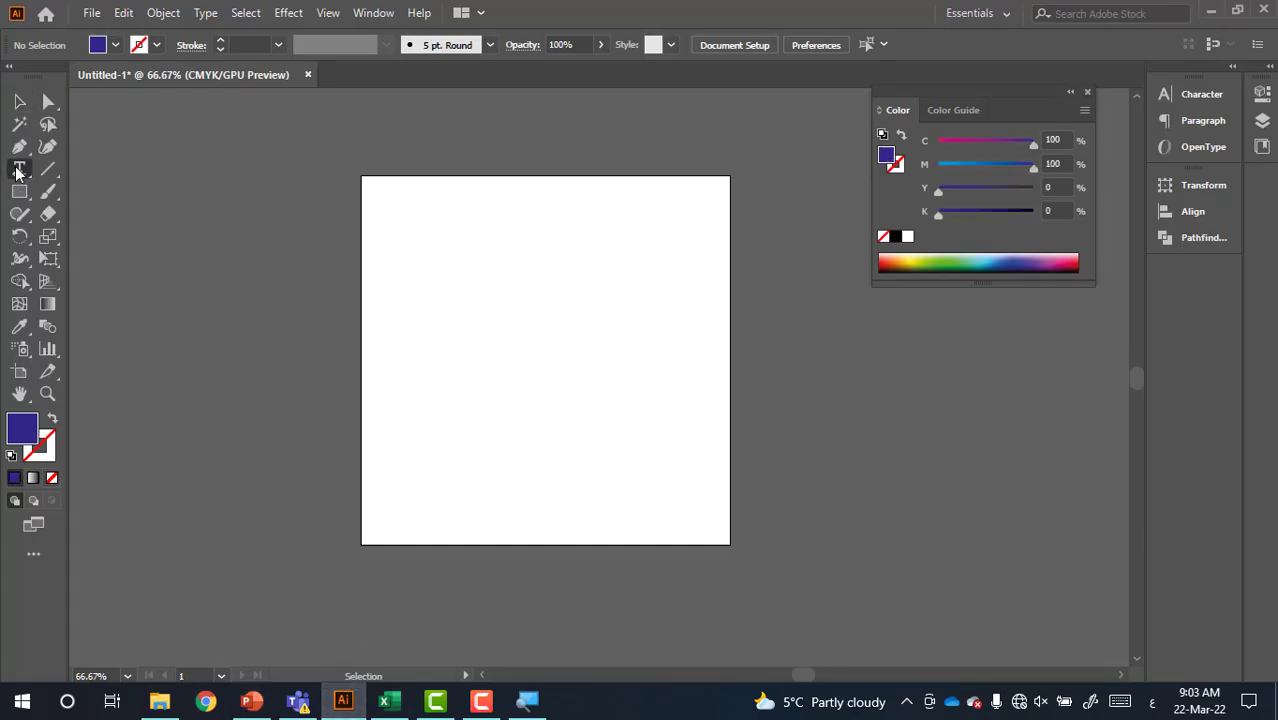
left_click_drag(19, 172, 95, 175)
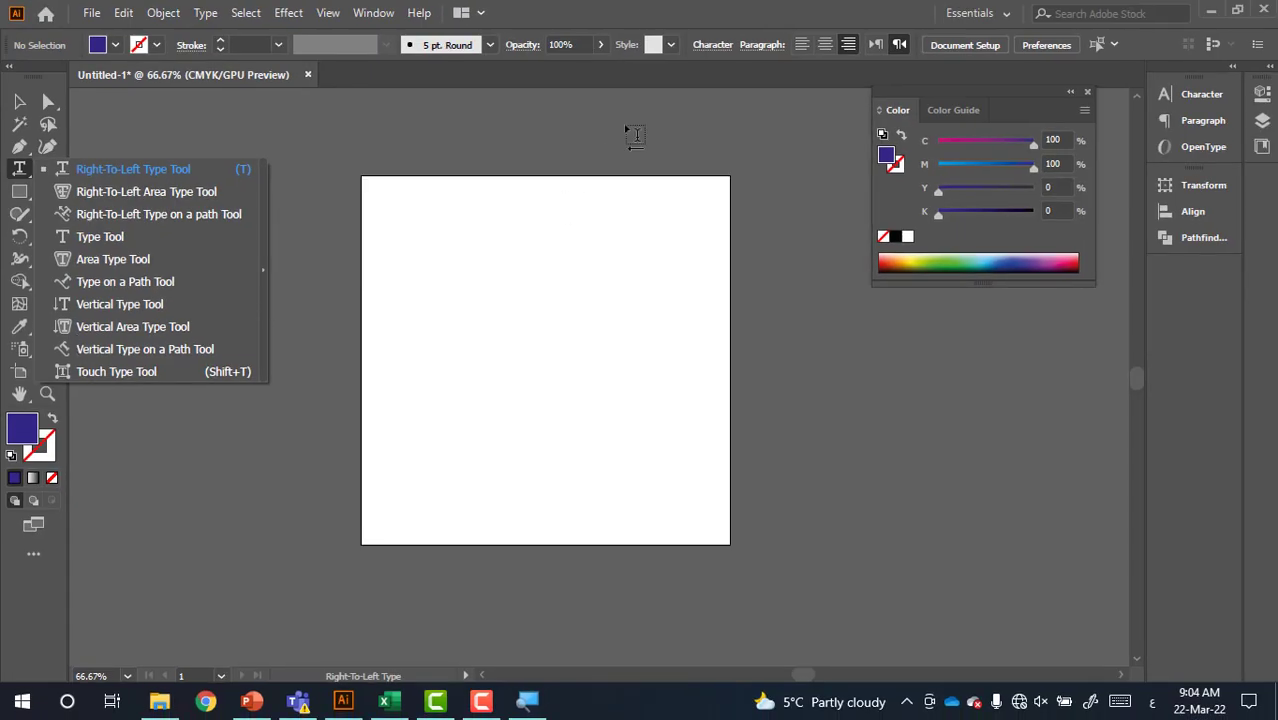
left_click(626, 127)
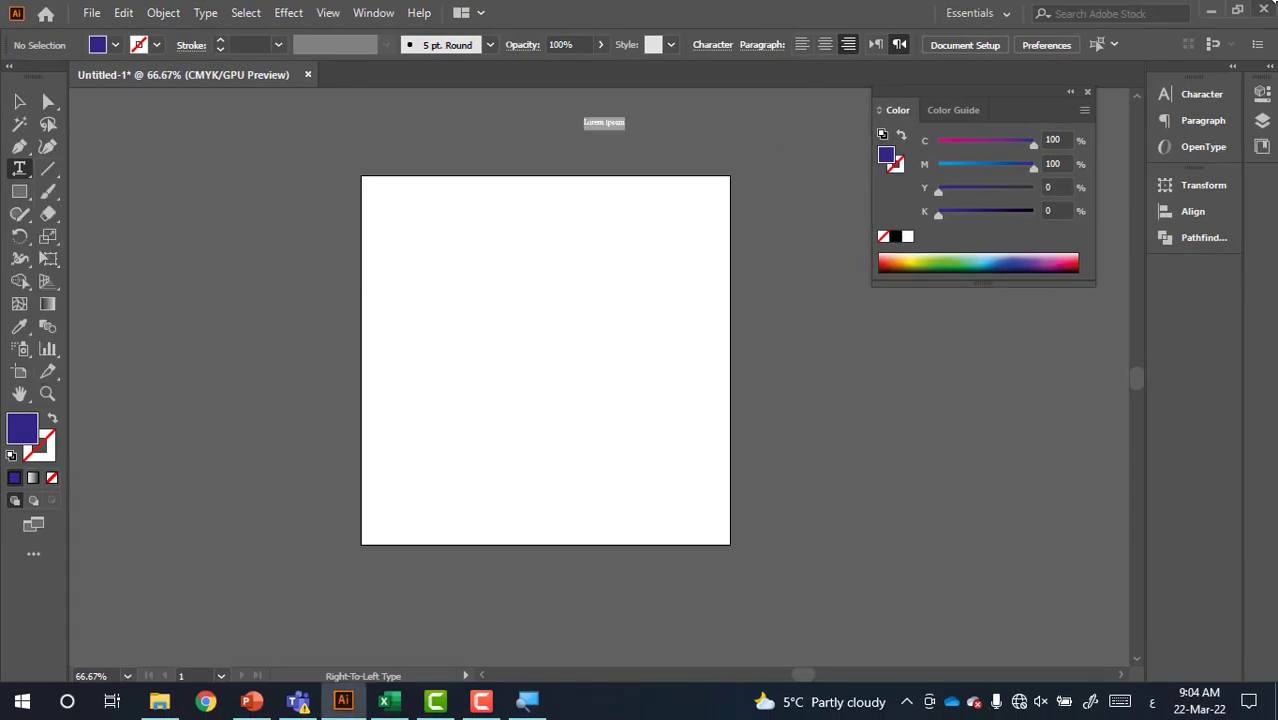
left_click(1208, 12)
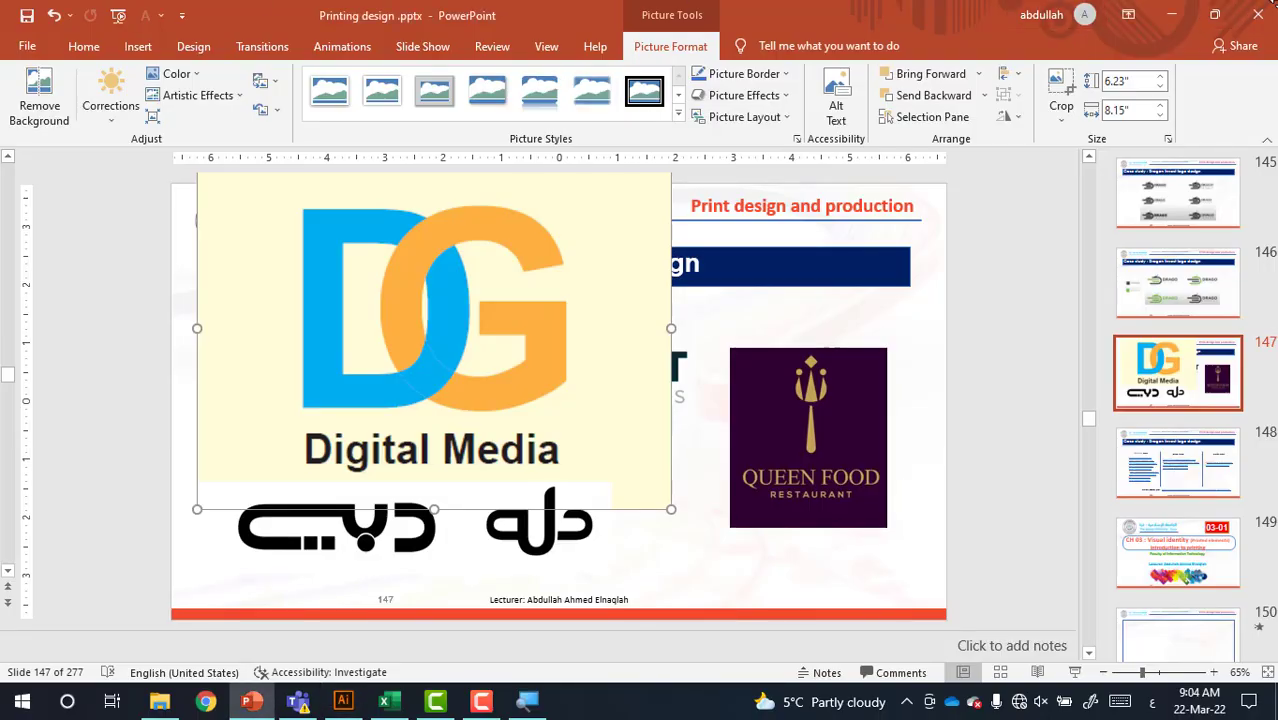
- Minimize PowerPoint and open File Explorer at This PC
left_click(1169, 14)
double_click(40, 140)
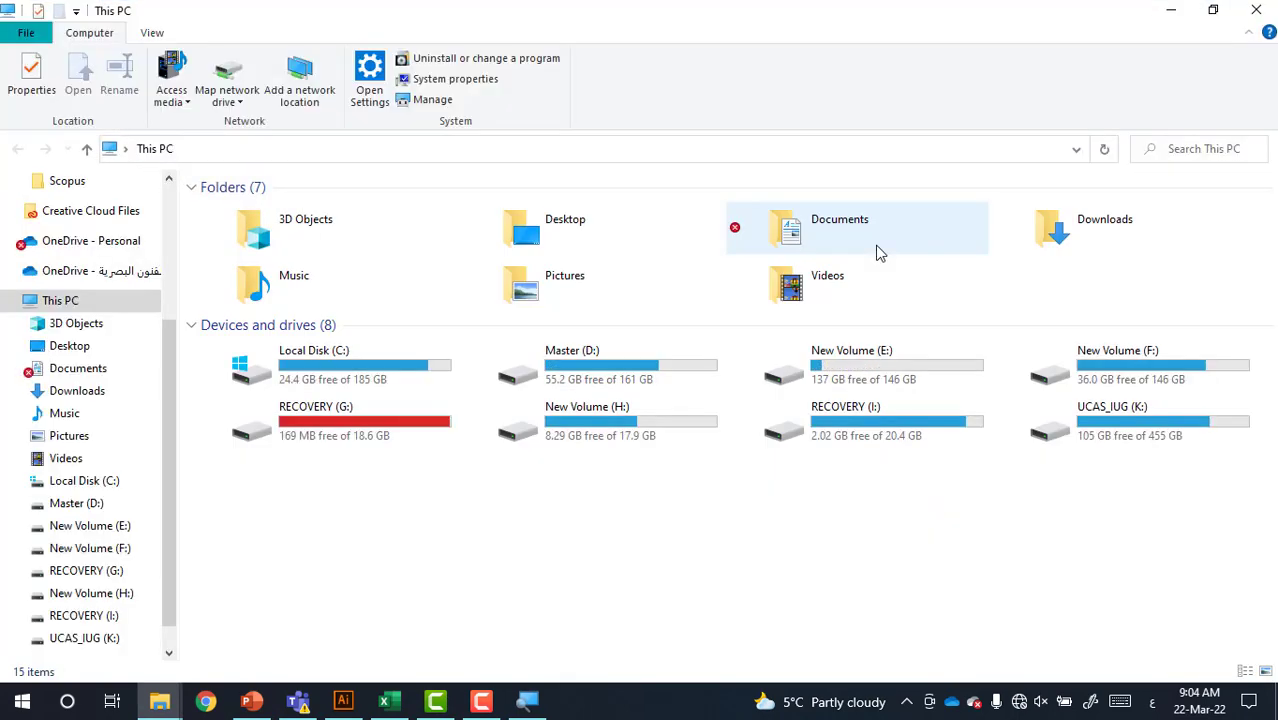
- Open K:\Software 2020\Adobe Illustrator 2020 and its inner Adobe Illustrator installer folder
double_click(1055, 415)
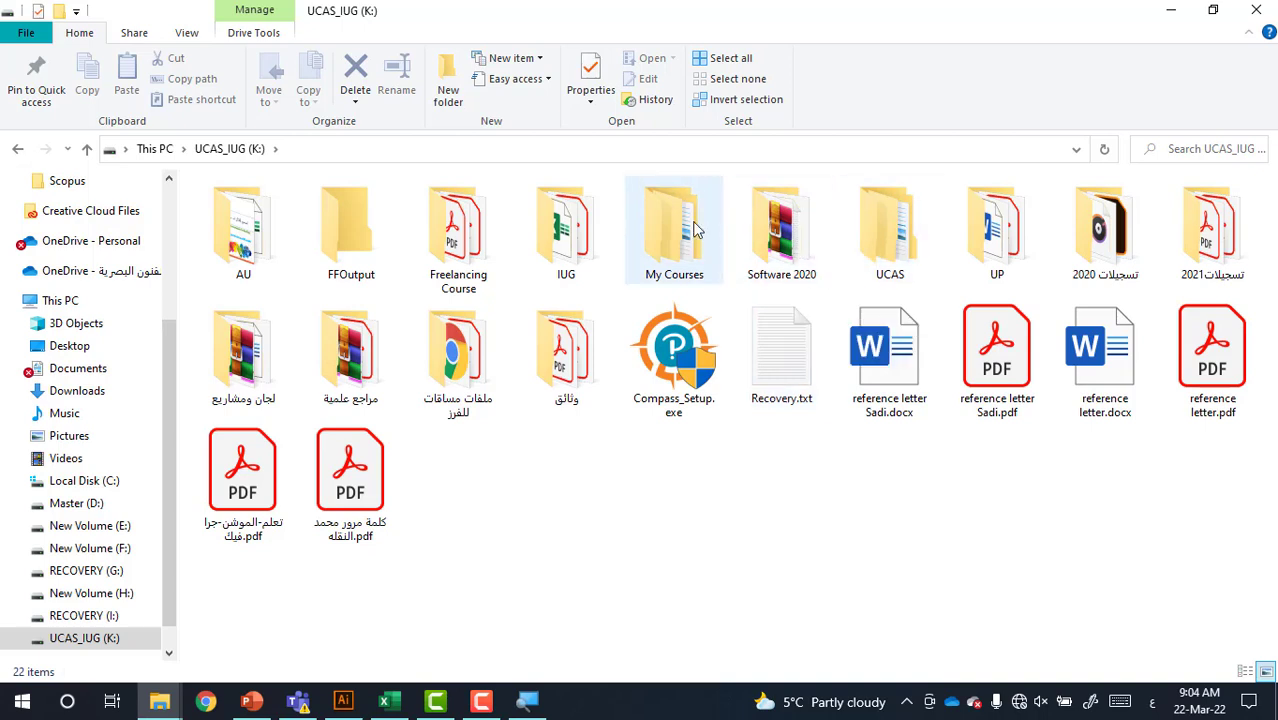
double_click(785, 244)
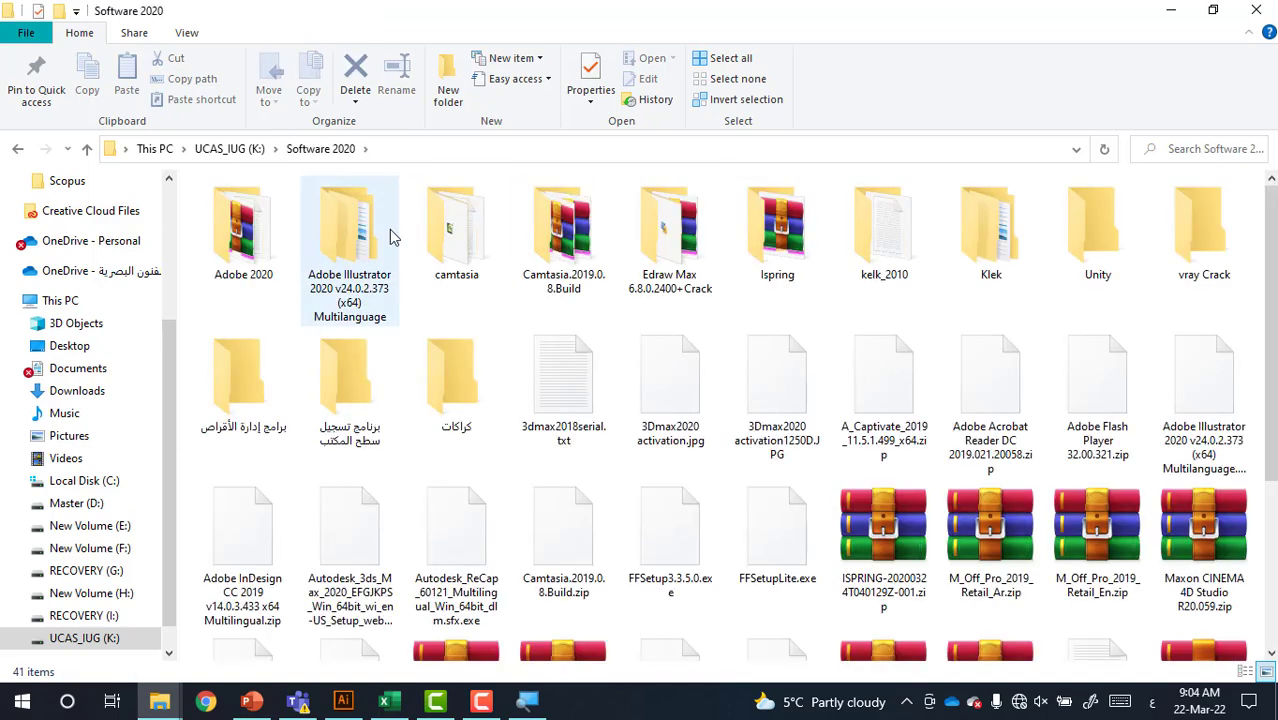
double_click(338, 220)
left_click(338, 217)
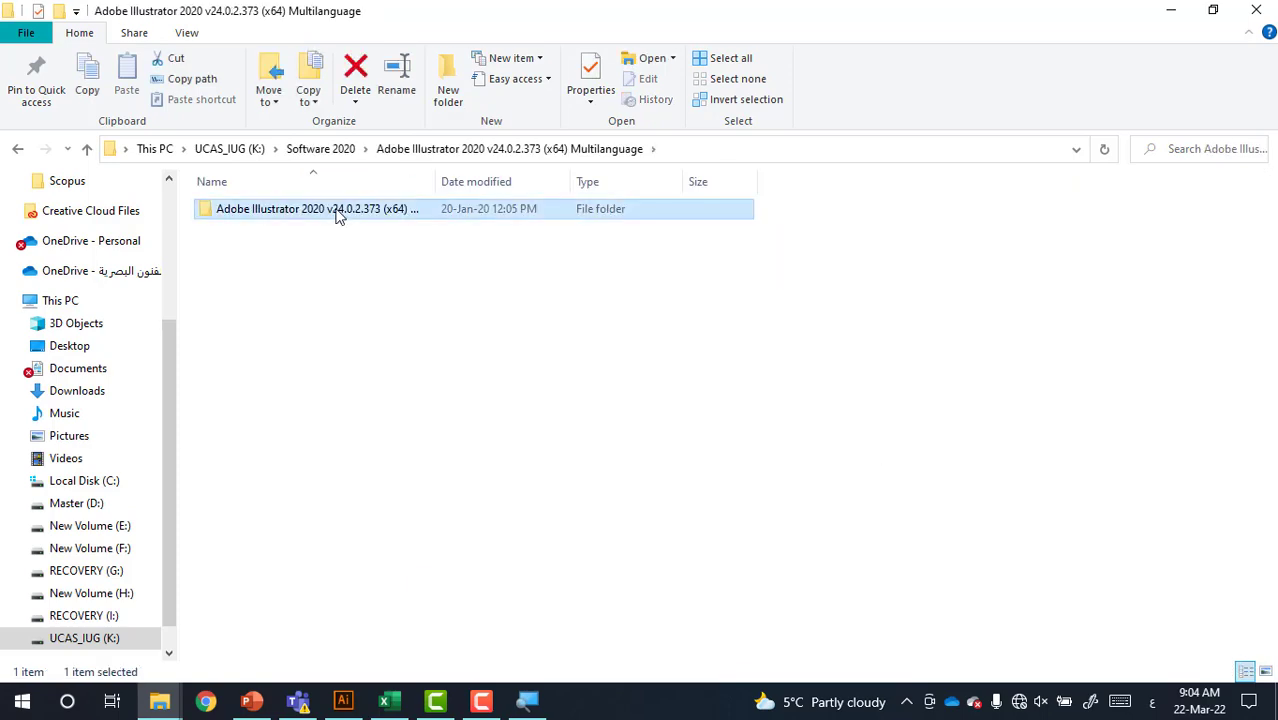
double_click(341, 218)
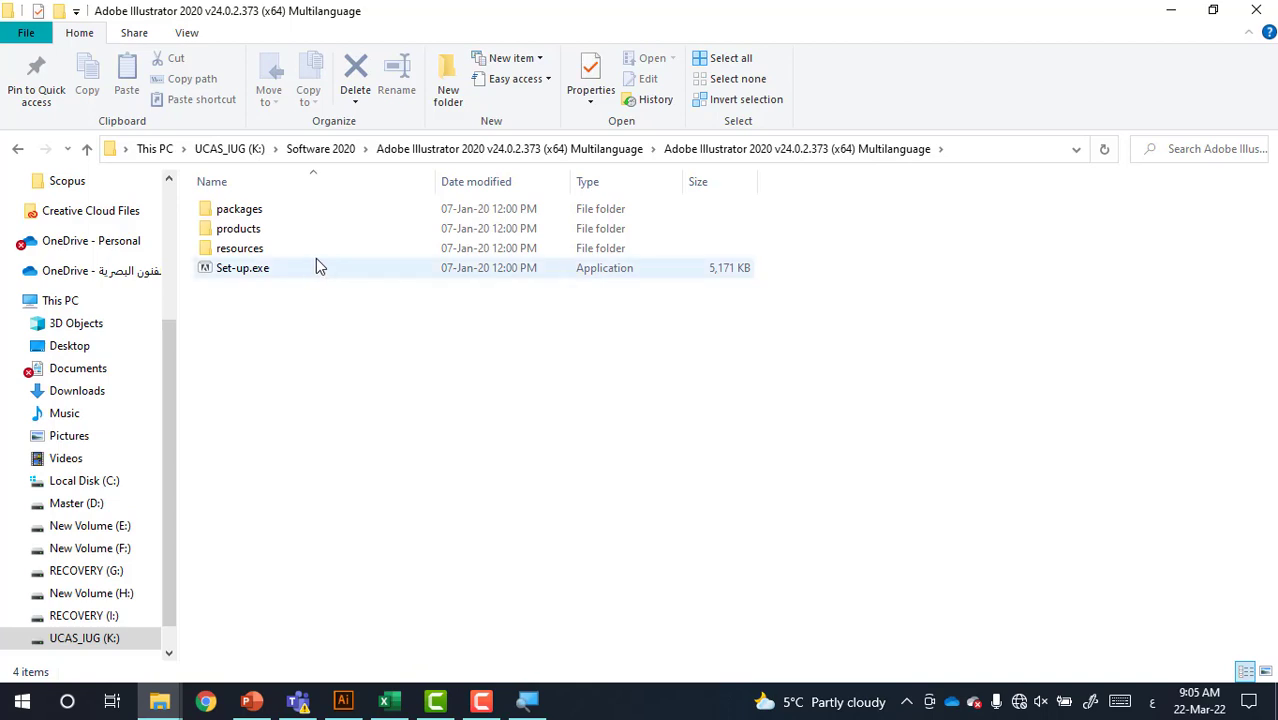
mouse_move(242, 268)
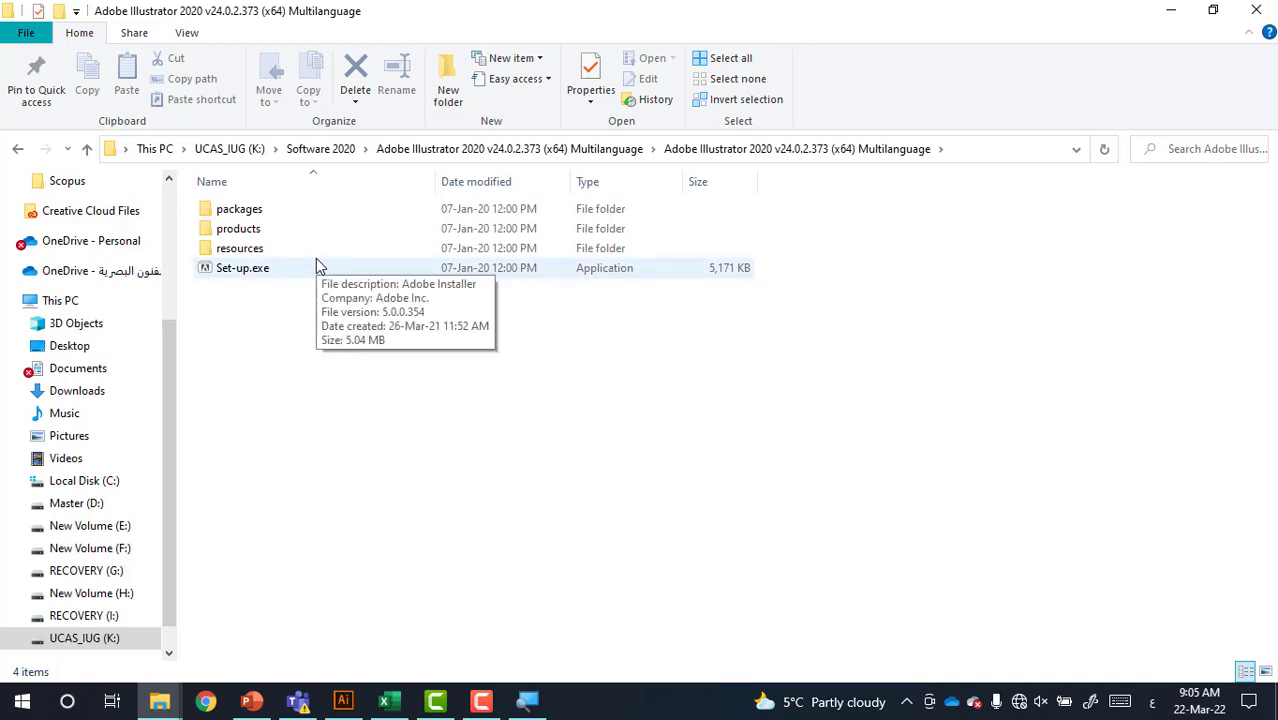
- Launch the Illustrator 2020 installer and choose English with Arabic support as the language
double_click(318, 266)
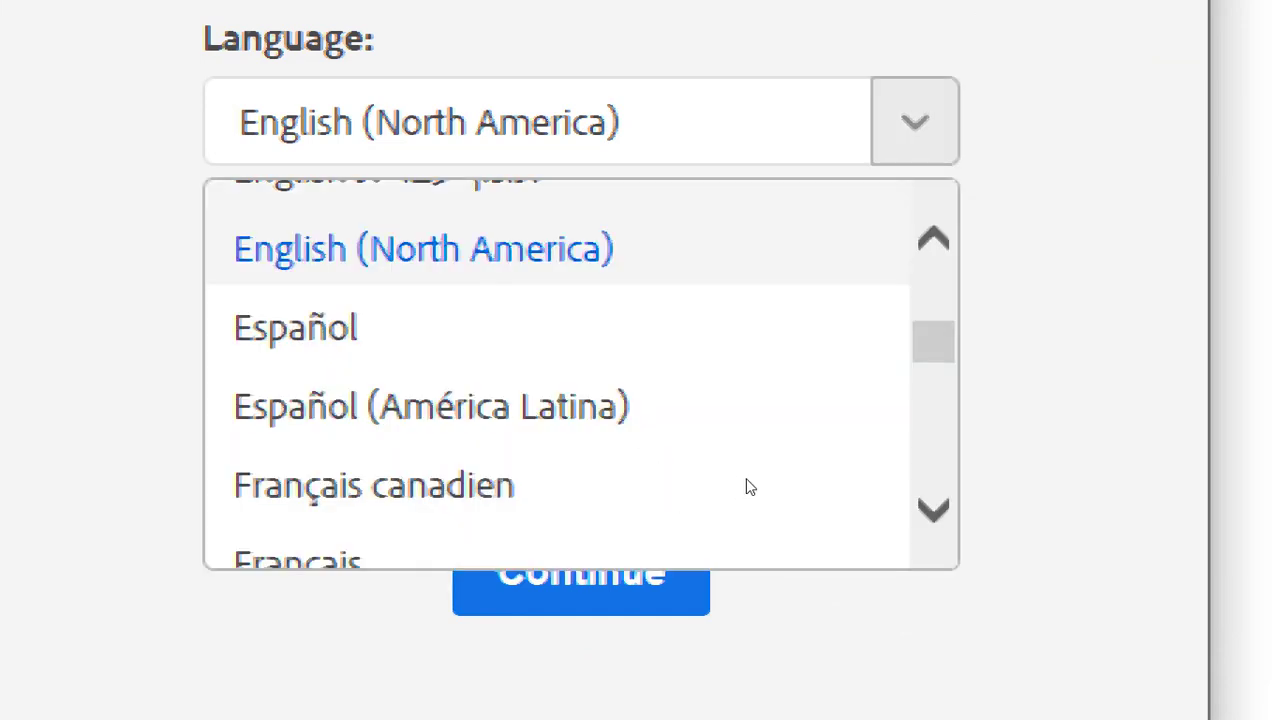
scroll(750, 487, "up", 3)
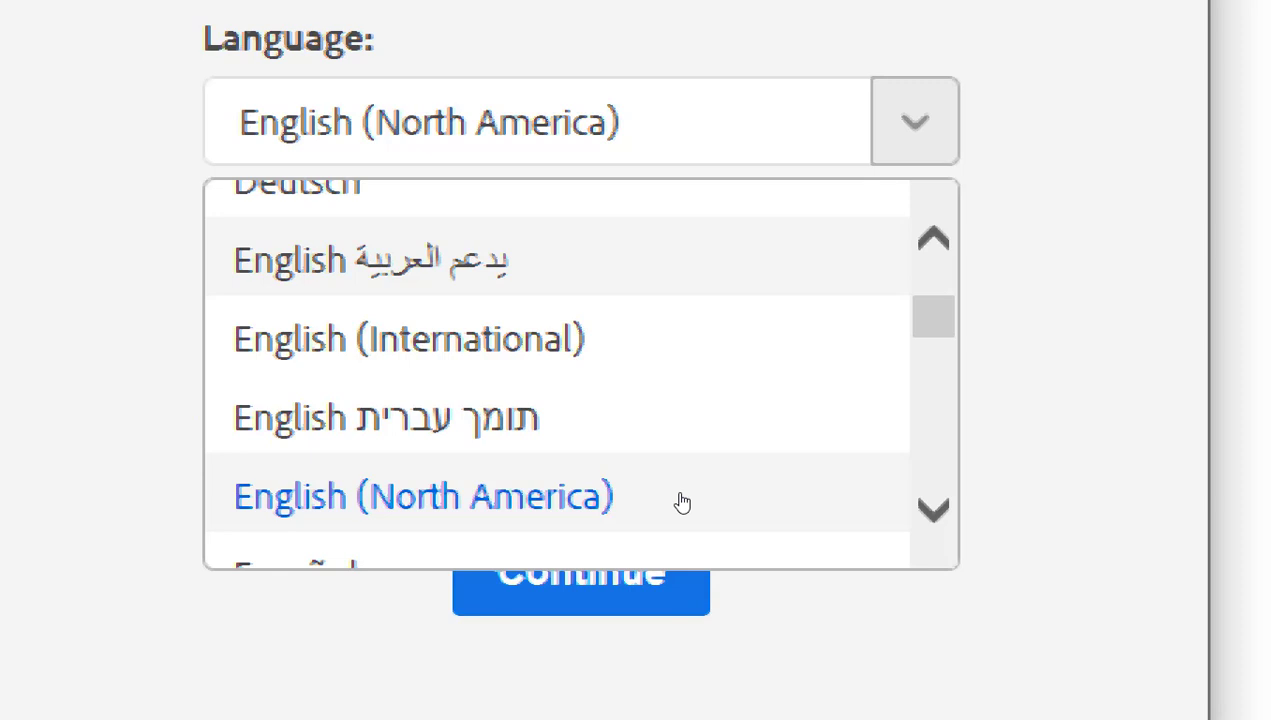
key("Return")
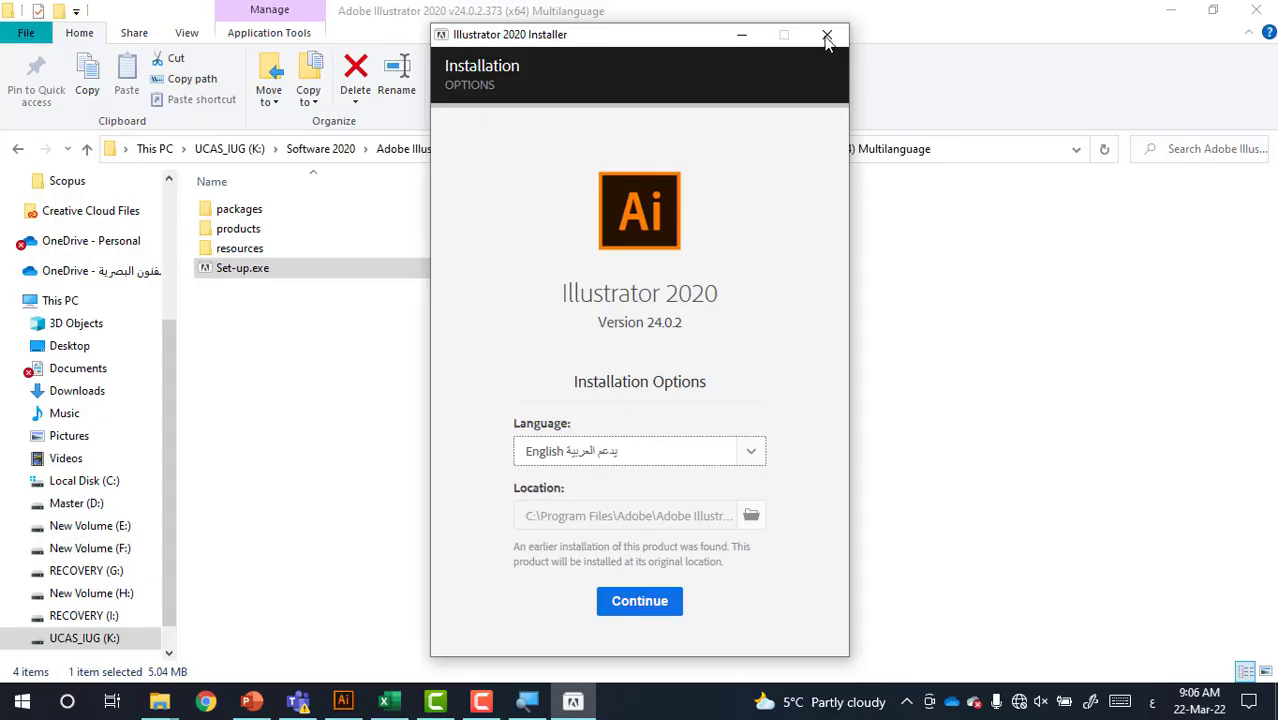
- Quit the installation and return to the Illustrator window
left_click(827, 34)
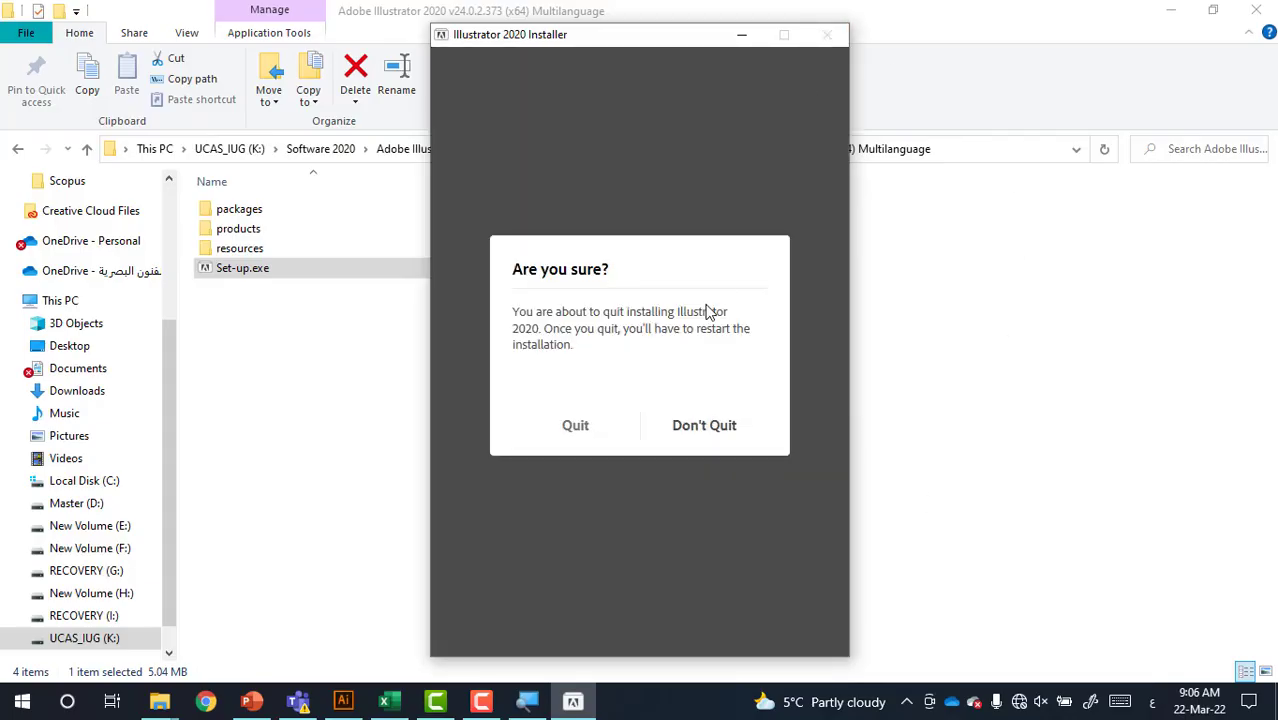
left_click(573, 422)
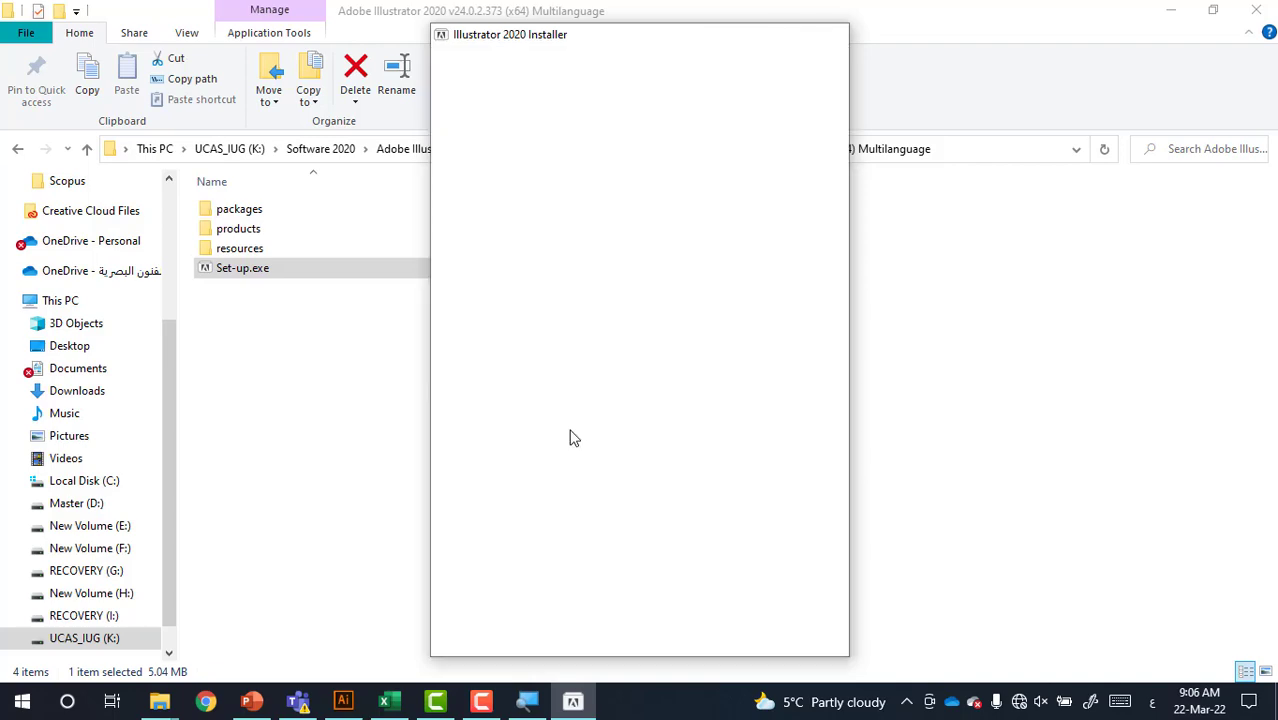
left_click(343, 701)
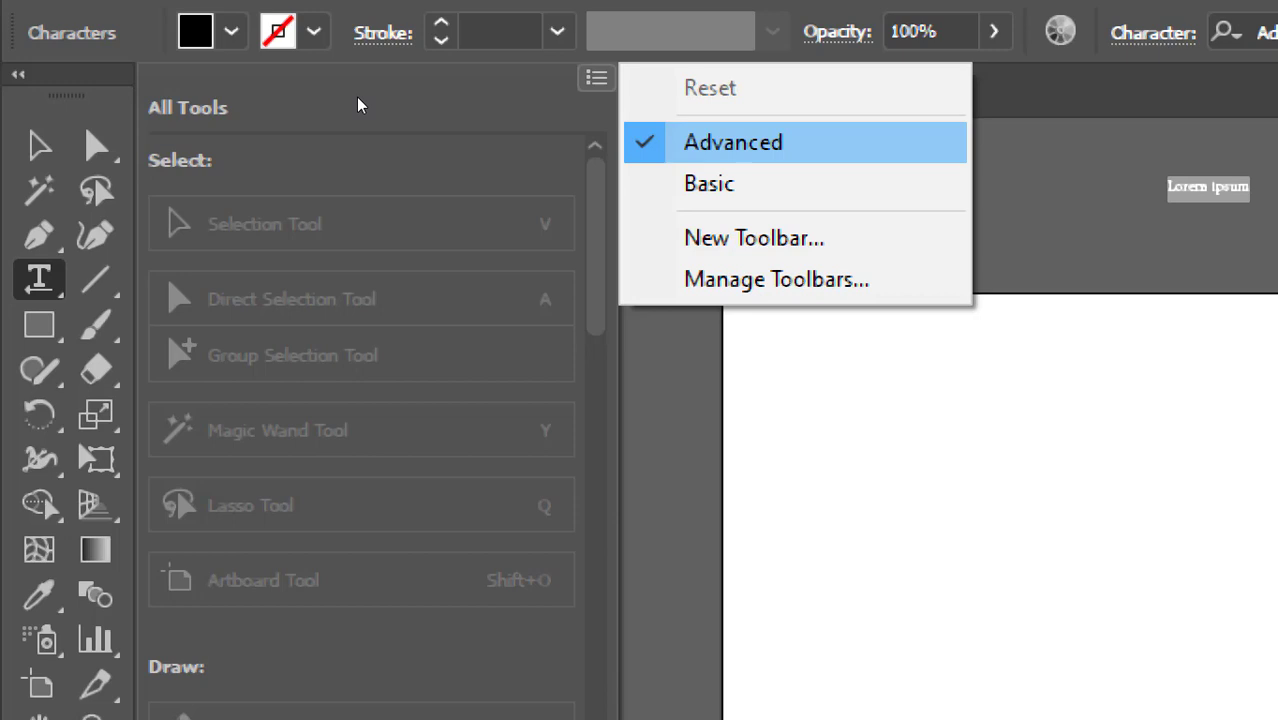
- Apply the Basic toolbar set and bring up the All Tools list
key("Down")
key("Return")
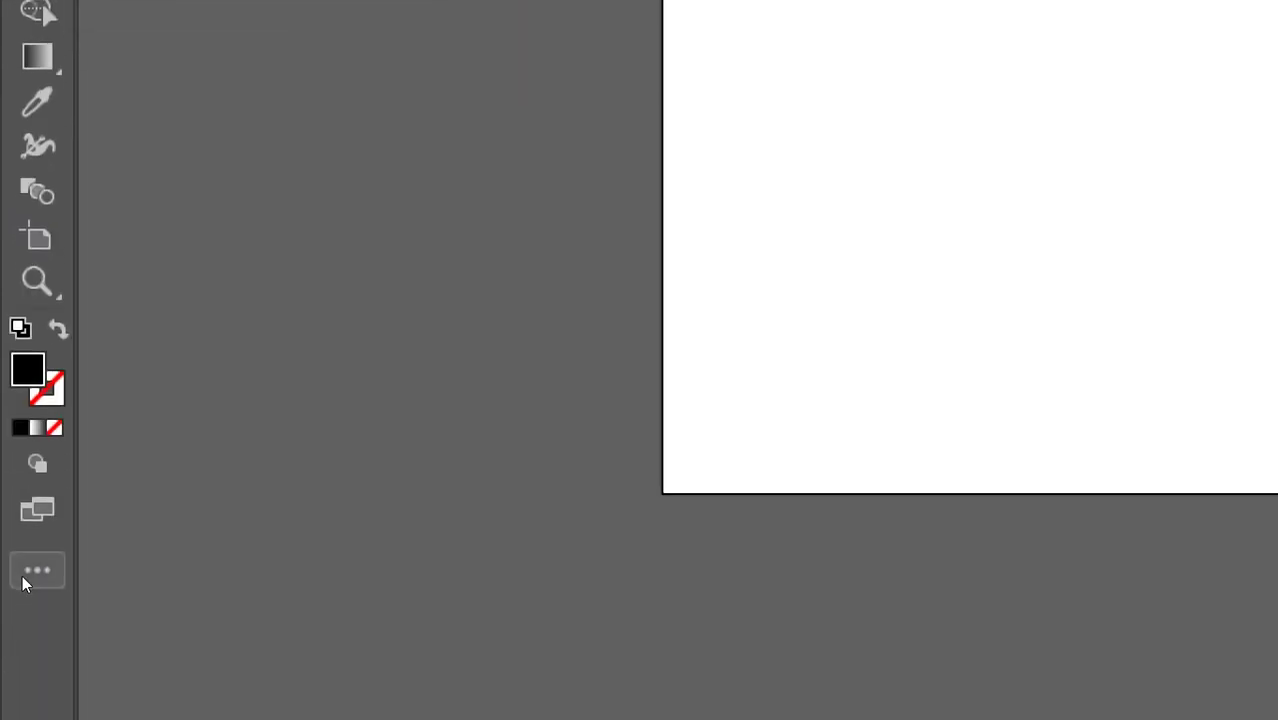
left_click(18, 576)
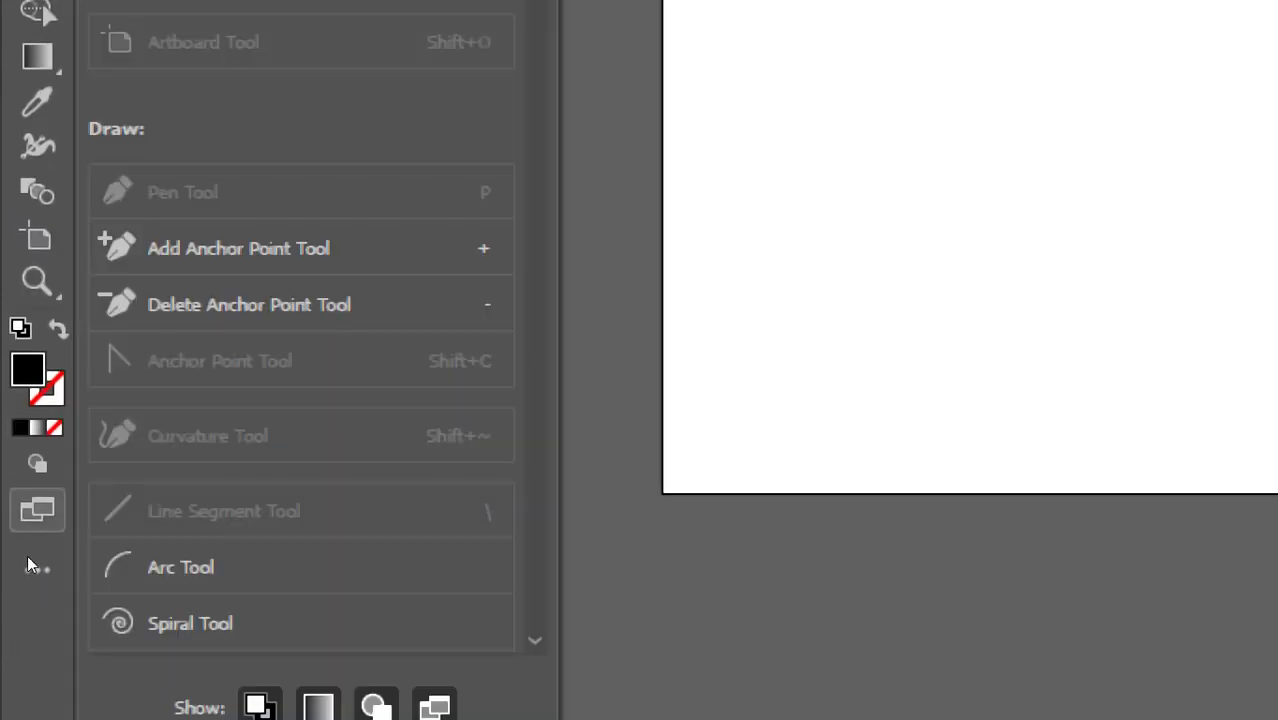
left_click(16, 577)
left_click(17, 580)
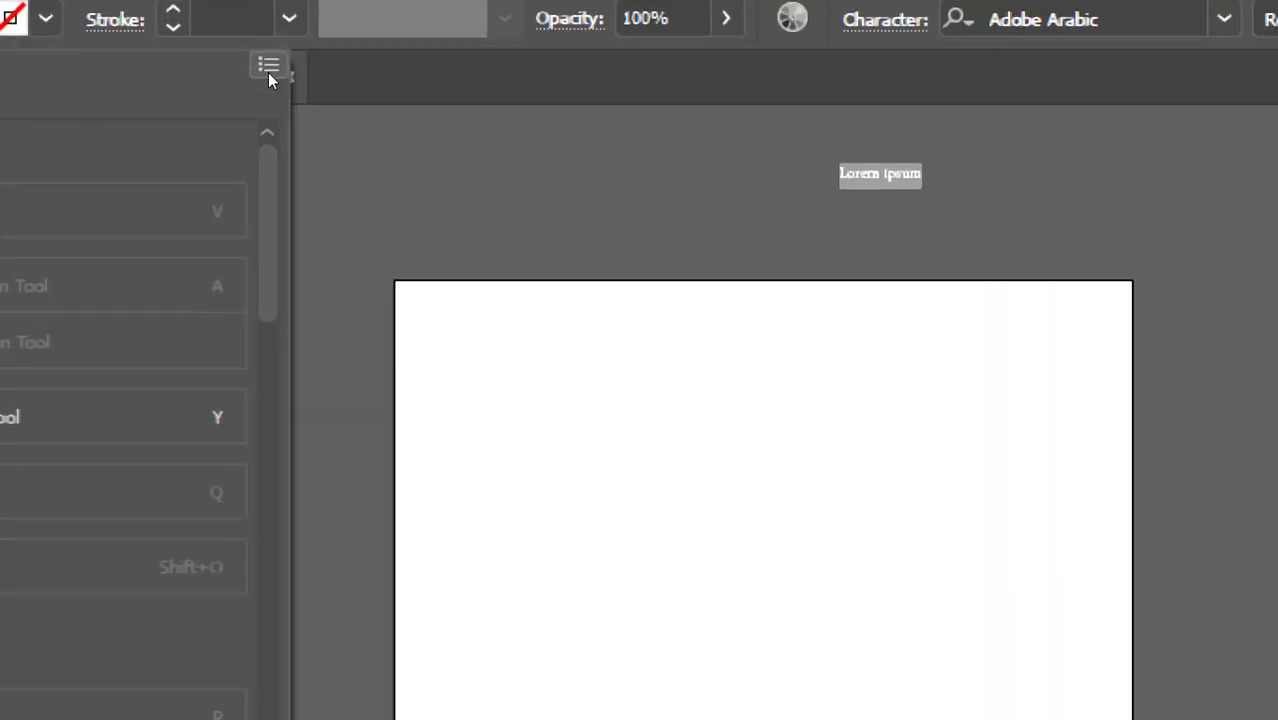
- Switch the toolbar back to Advanced and browse the rectangle shape-tools flyout
left_click(268, 72)
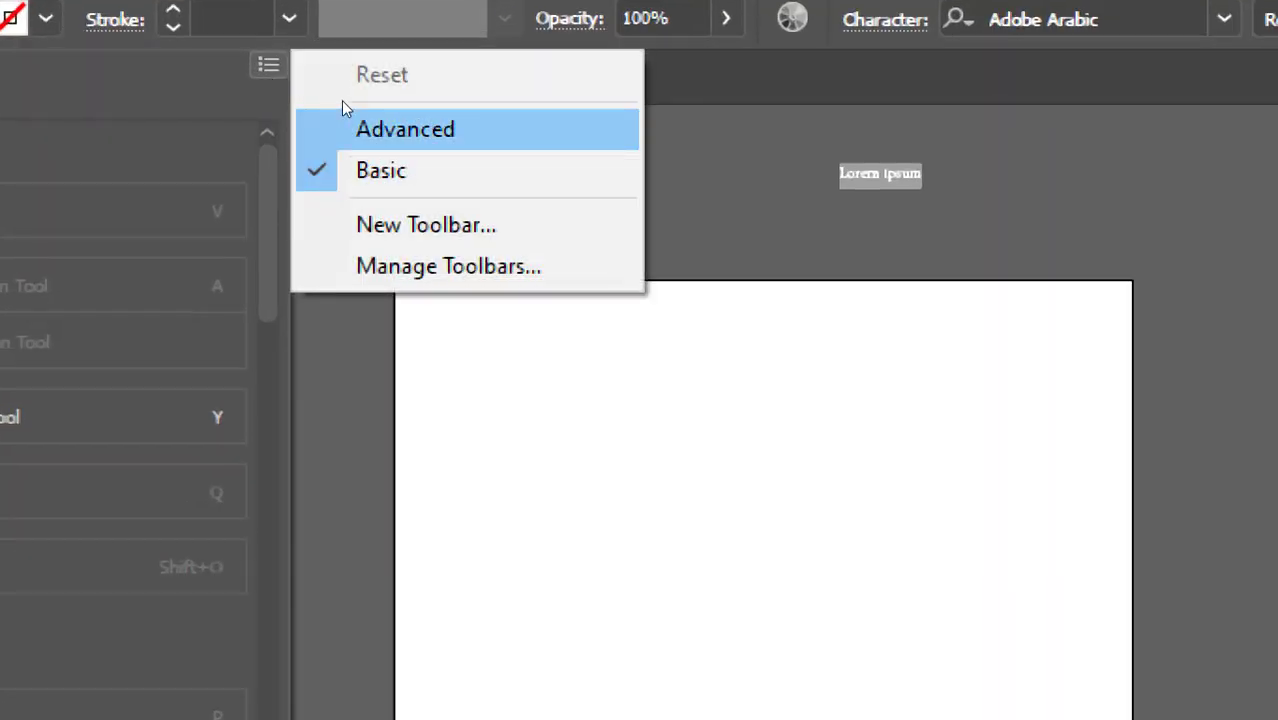
left_click(342, 108)
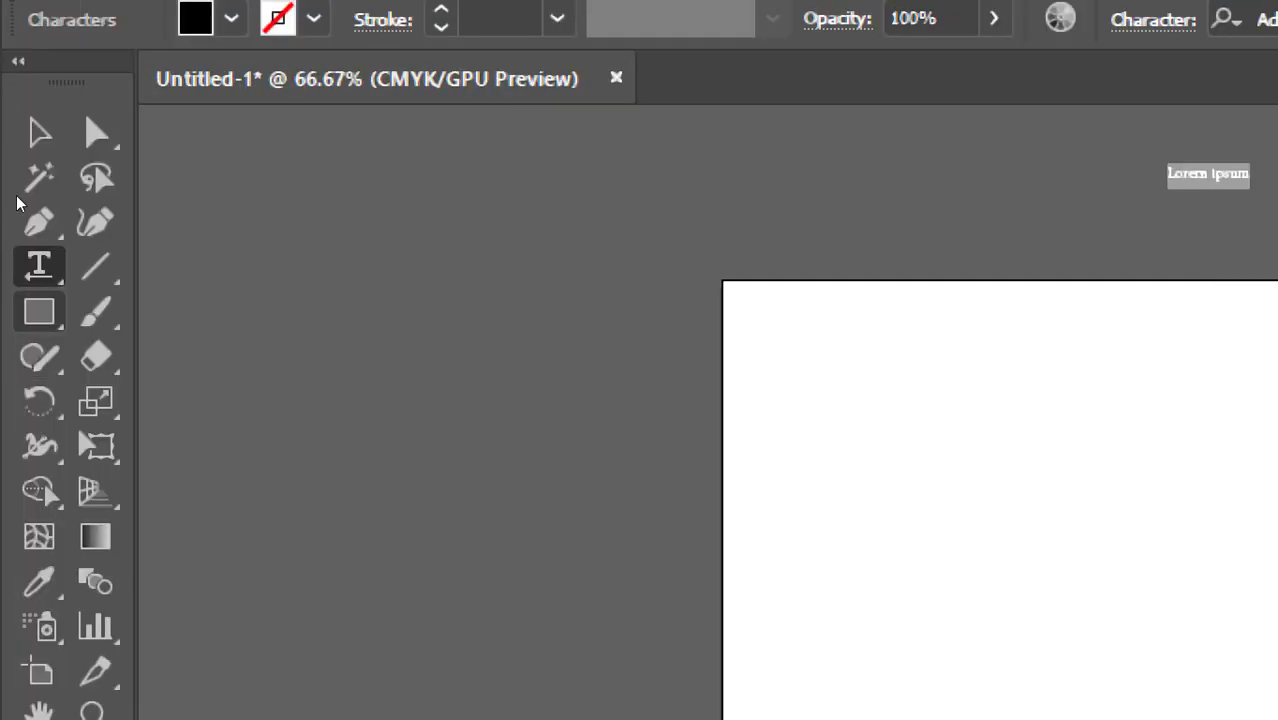
right_click(39, 312)
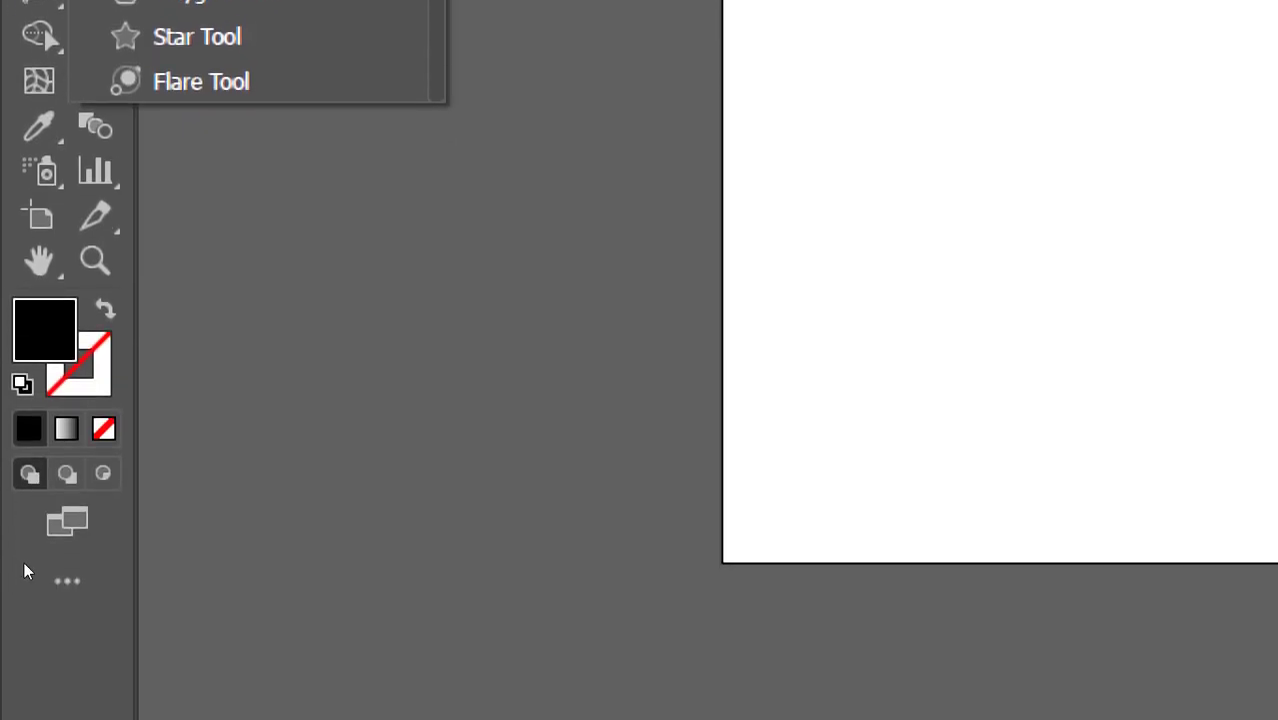
left_click(27, 571)
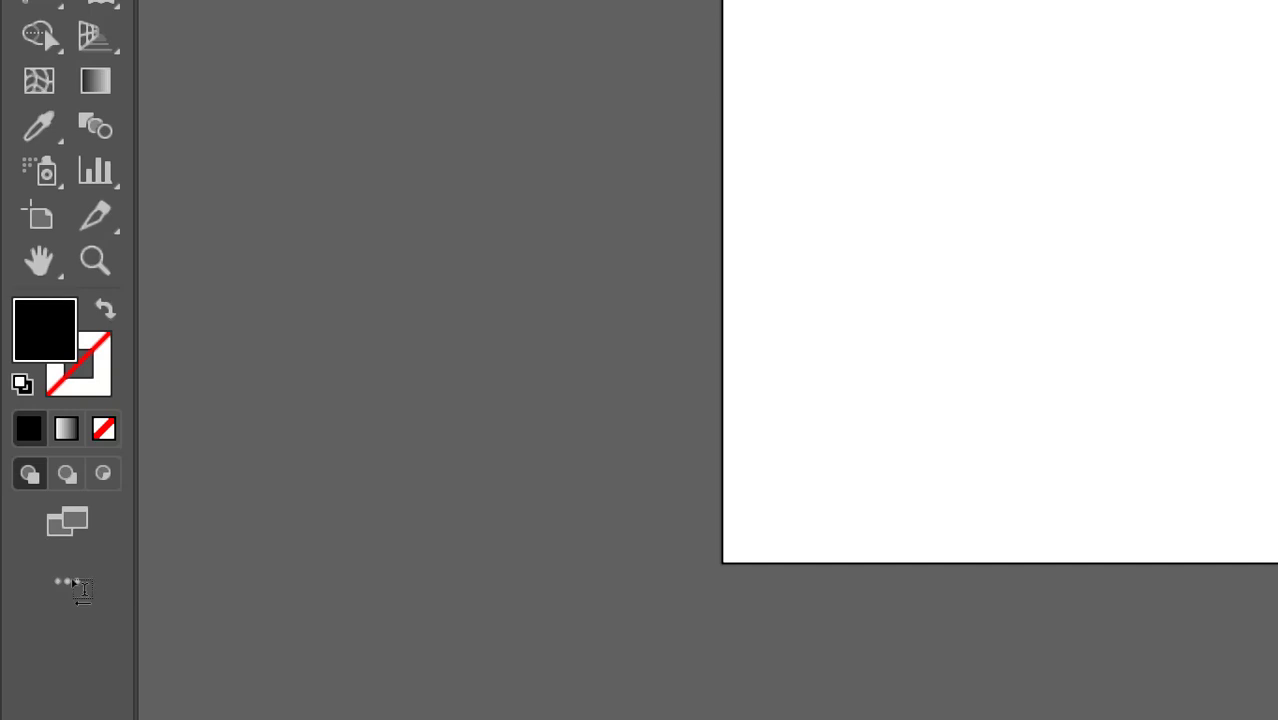
left_click(41, 567)
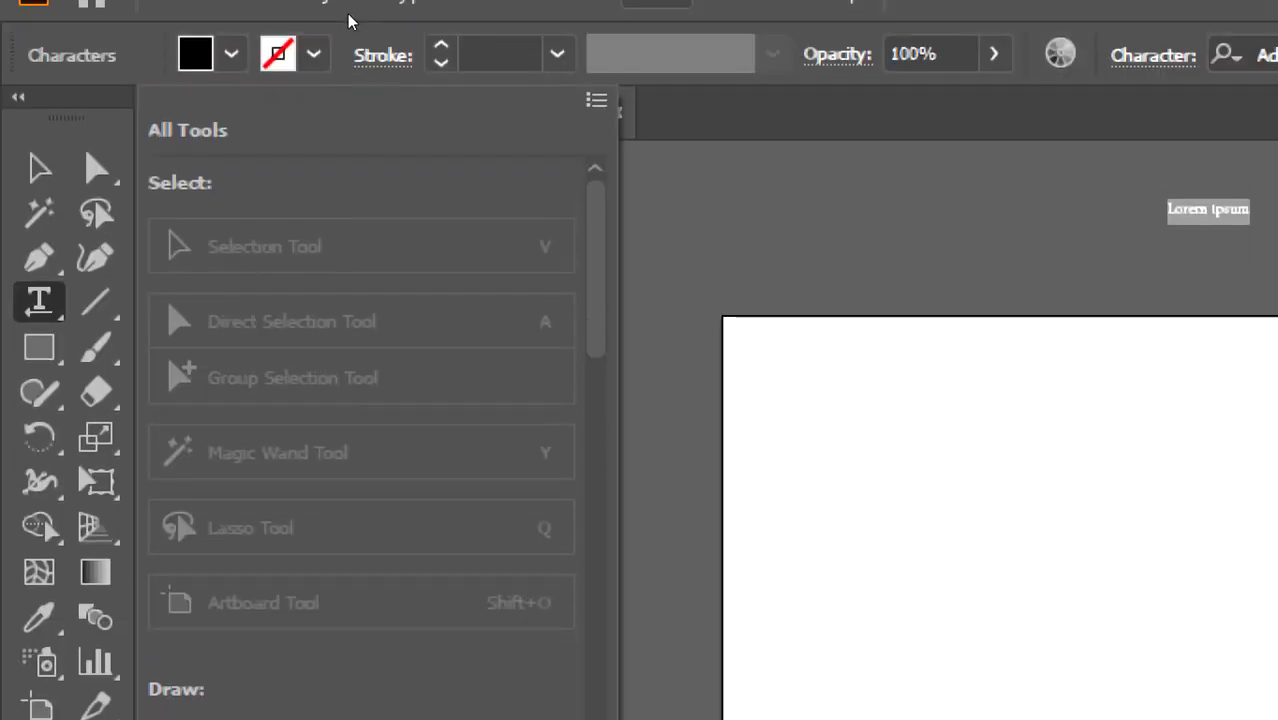
left_click(596, 135)
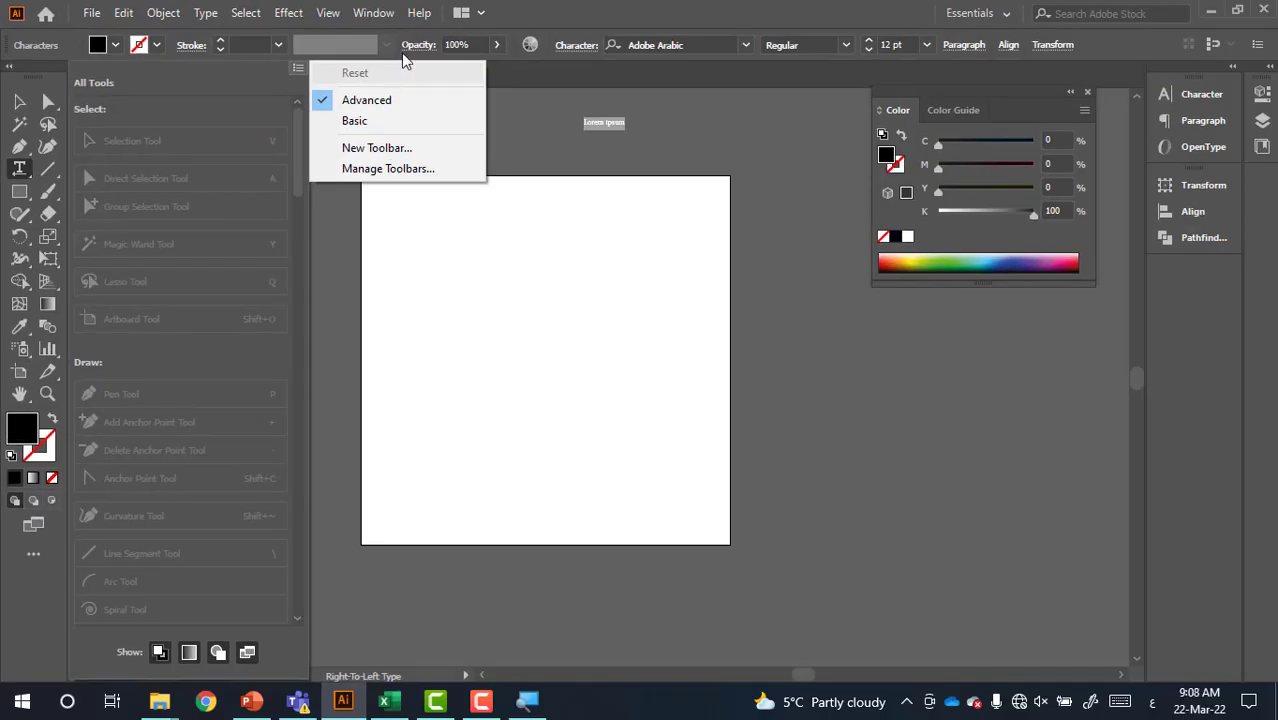
- Delete the Lorem ipsum placeholder text and show the type tools flyout
left_click(588, 12)
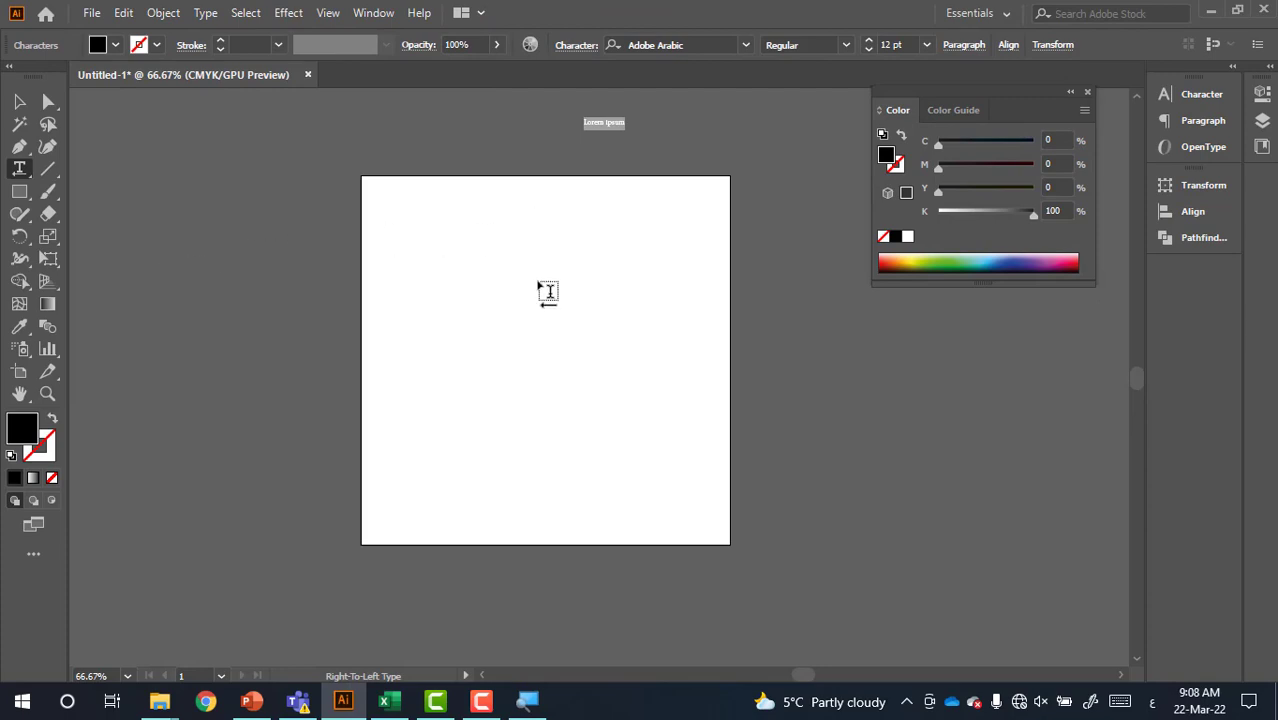
key("Escape")
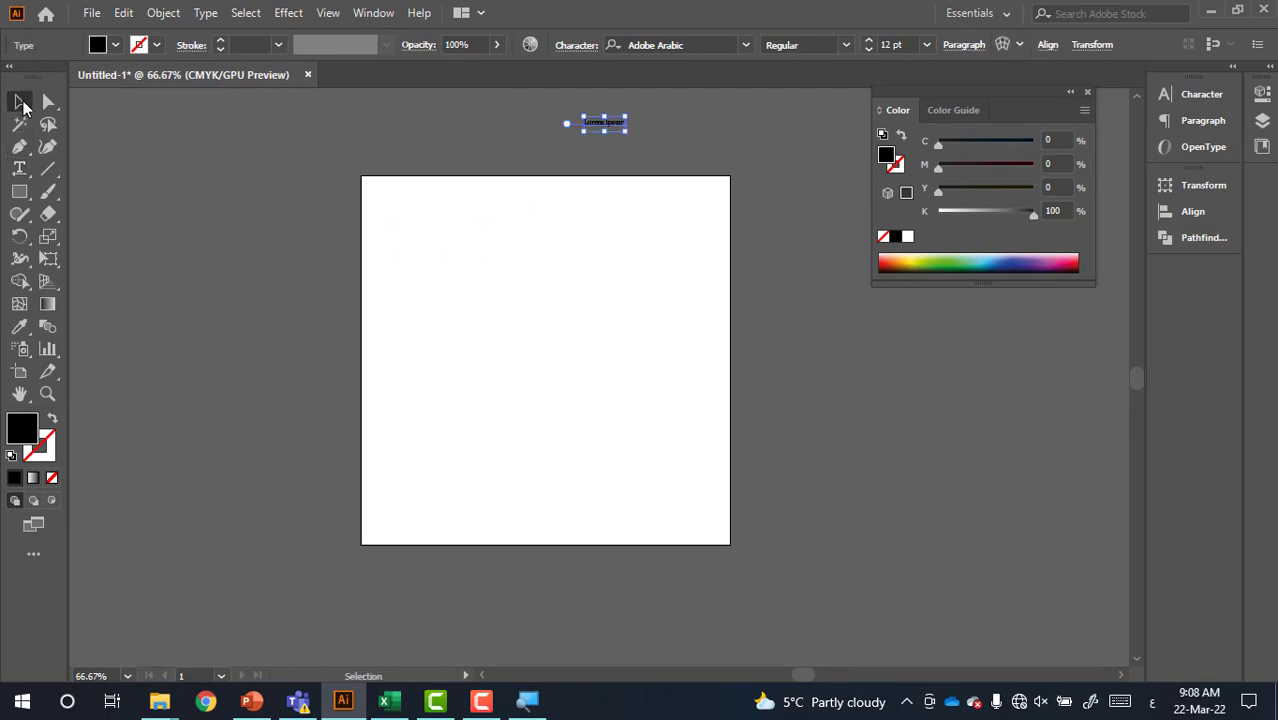
key("Delete")
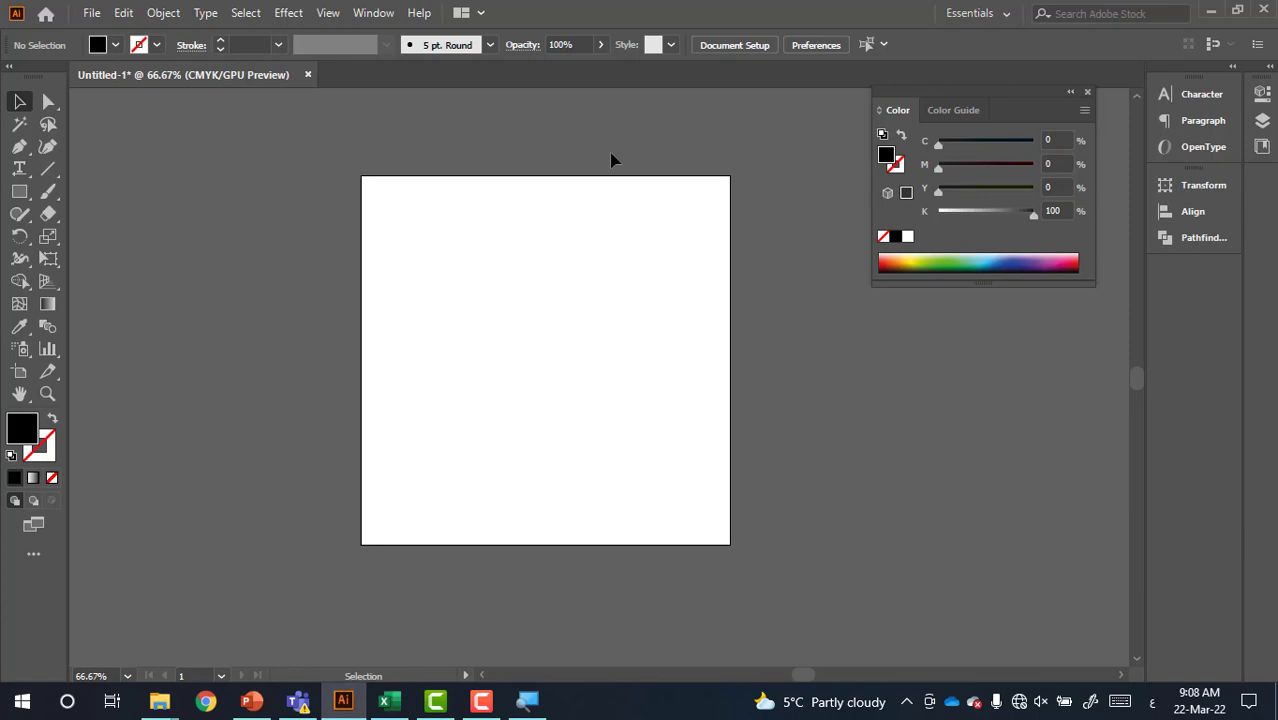
scroll(556, 340, "up", 1)
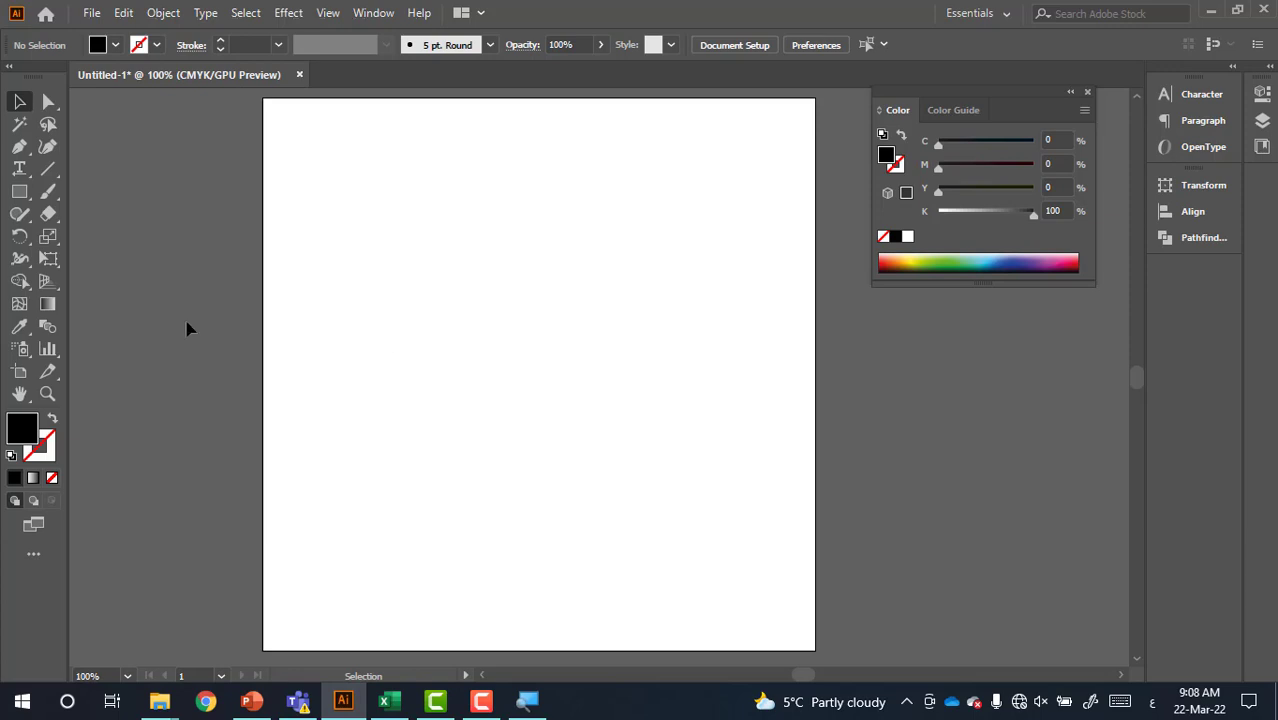
right_click(23, 176)
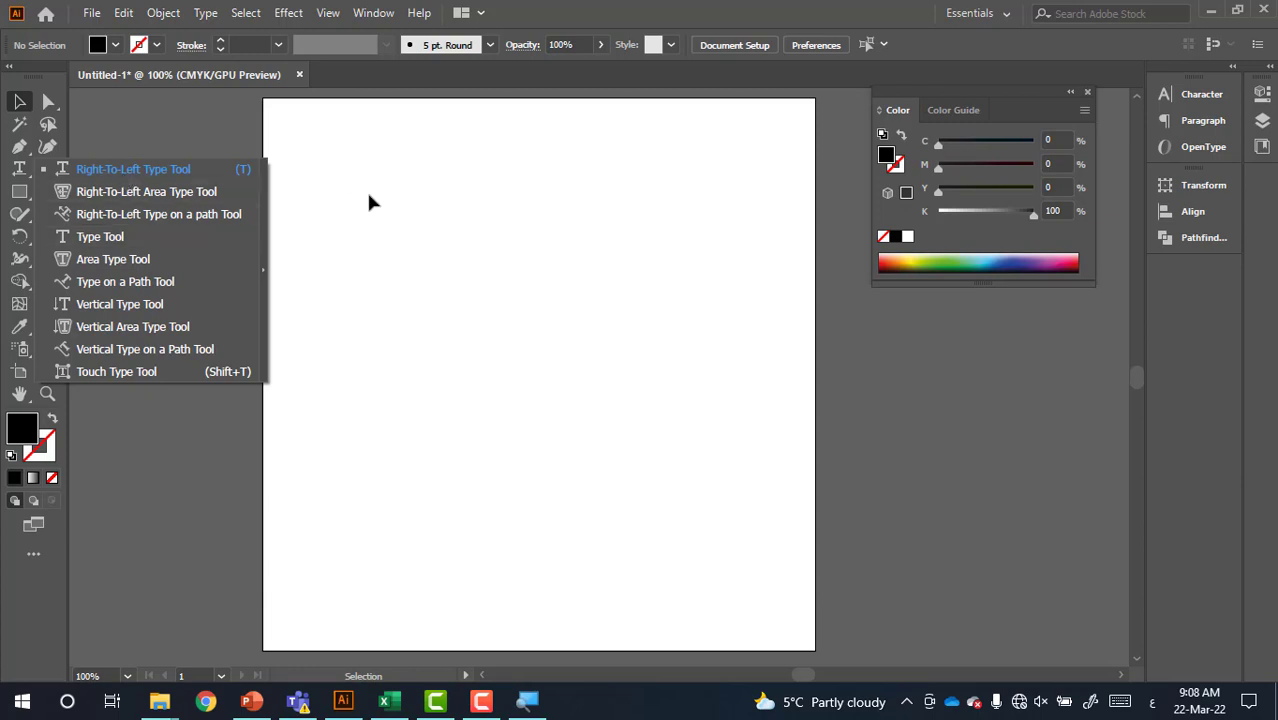
- Open the Character panel, keep Hindi digits, and switch to the Paragraph panel
left_click(429, 185)
key("ctrl+t")
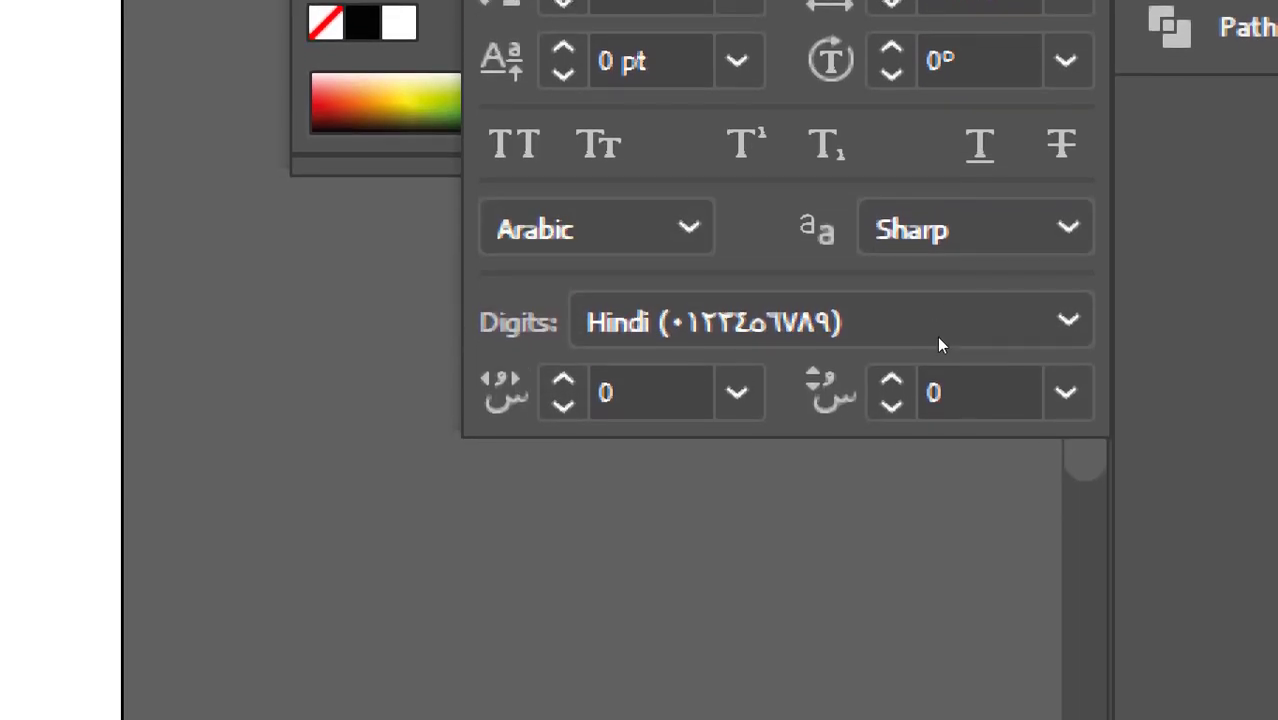
left_click(1019, 338)
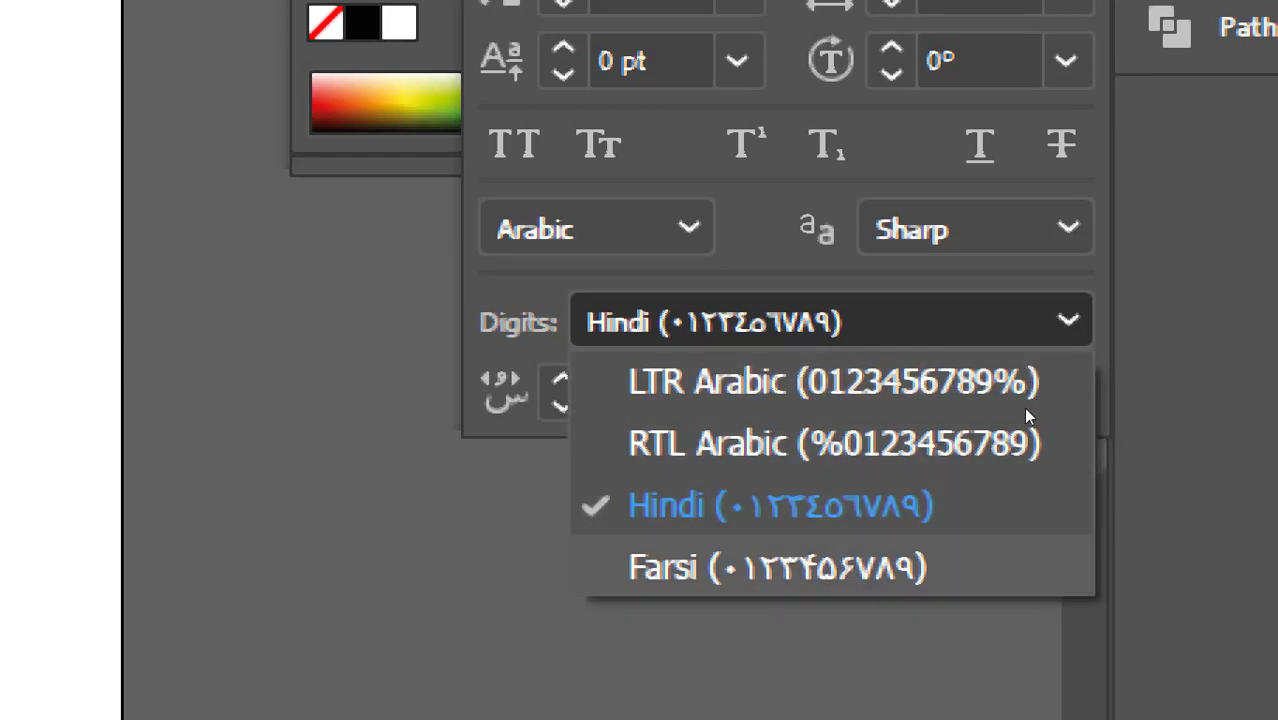
left_click(948, 332)
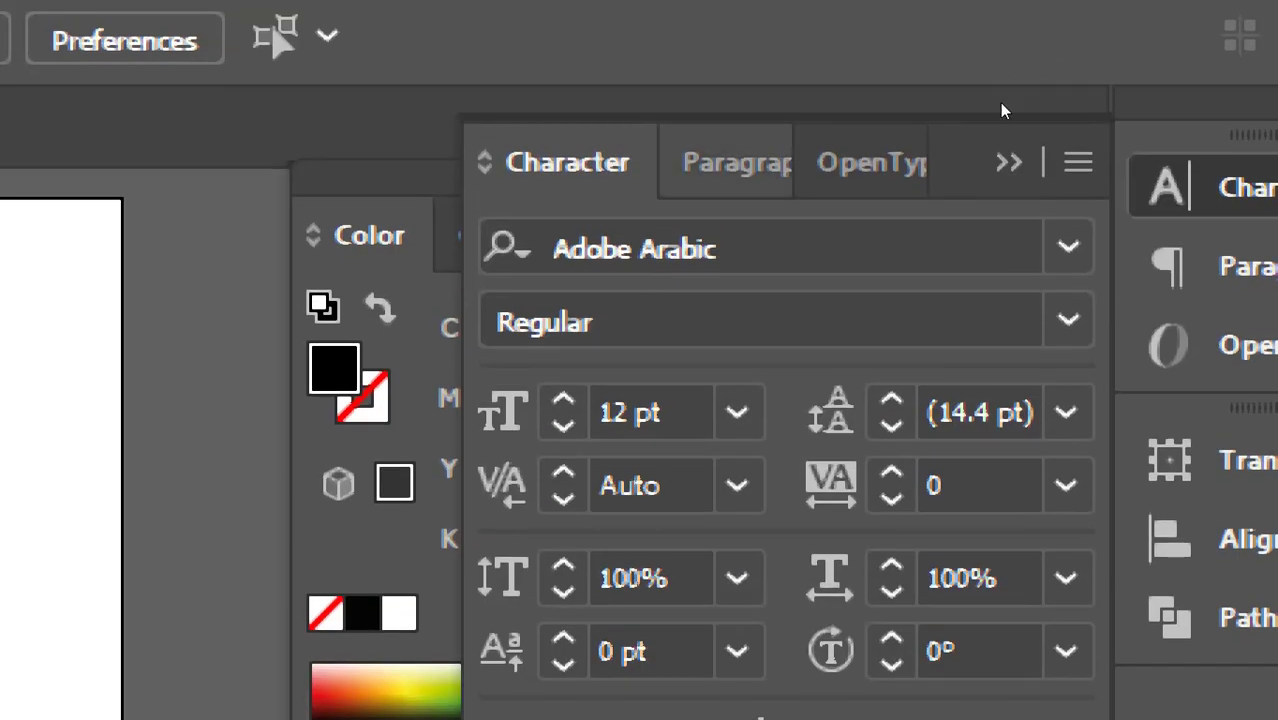
key("ctrl+alt+t")
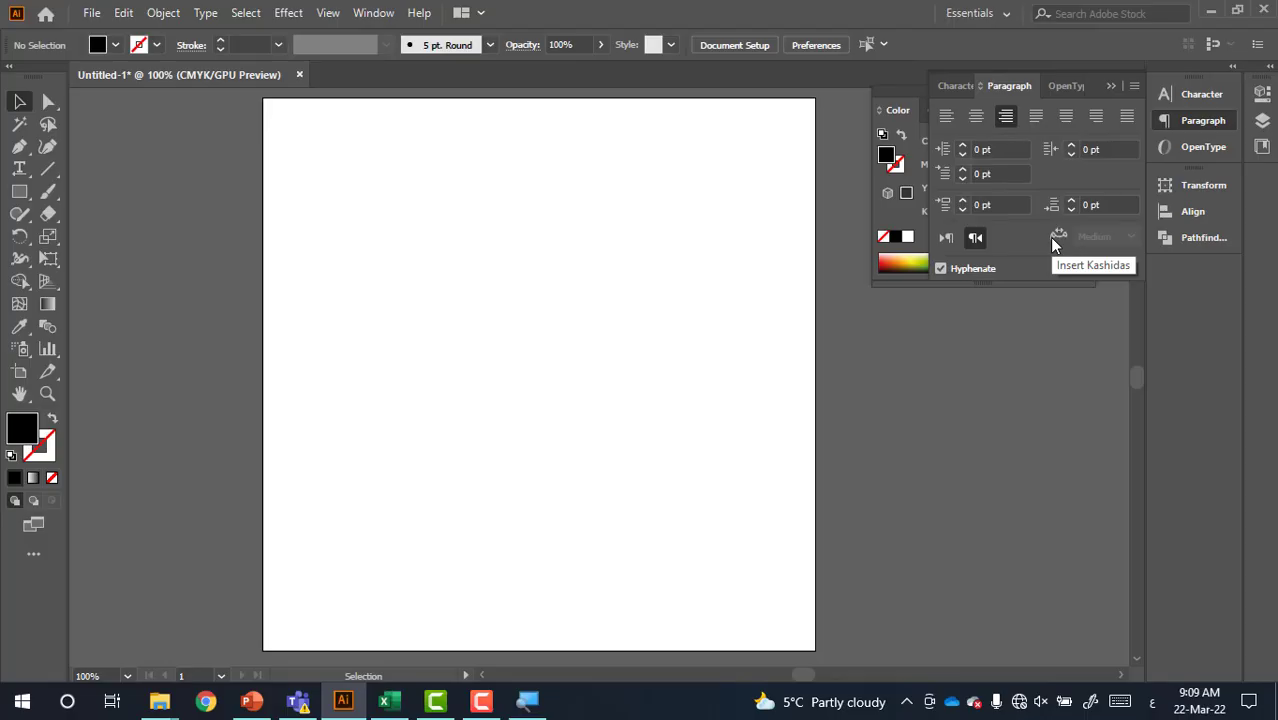
- With the left-to-right Type Tool, type DG on the artboard
left_click(21, 169)
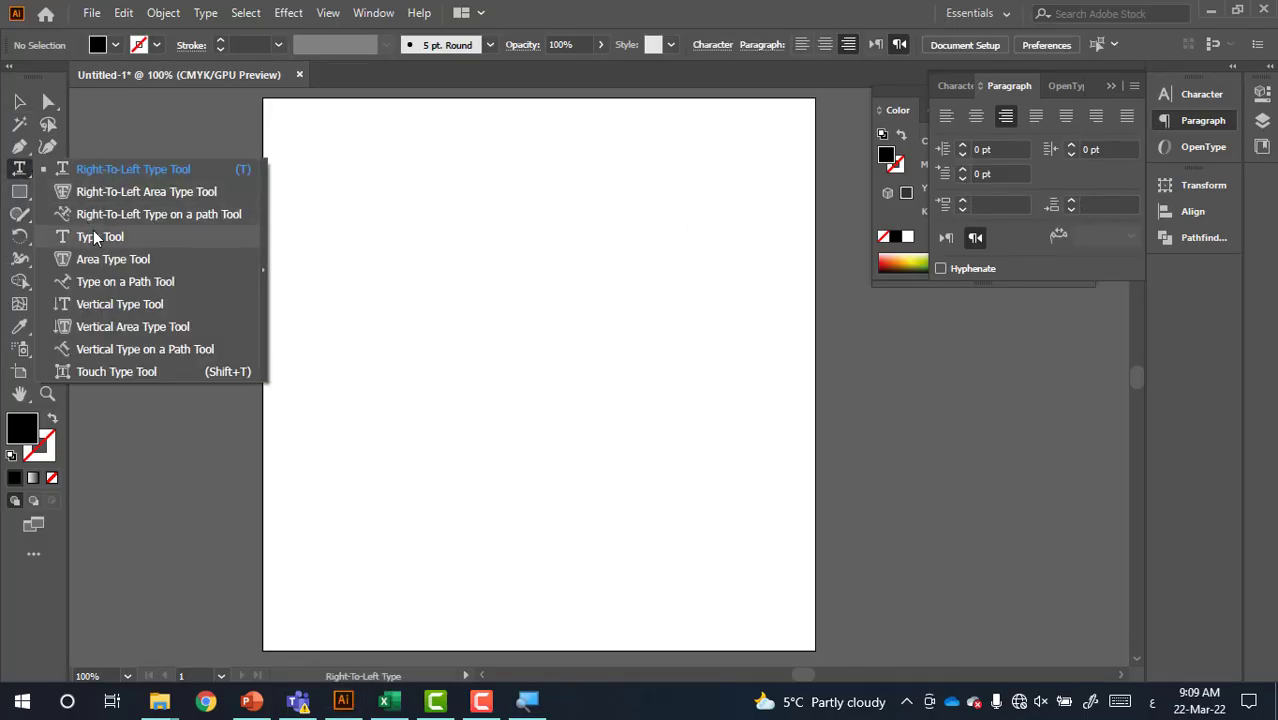
left_click(100, 236)
left_click(542, 287)
key("BackSpace")
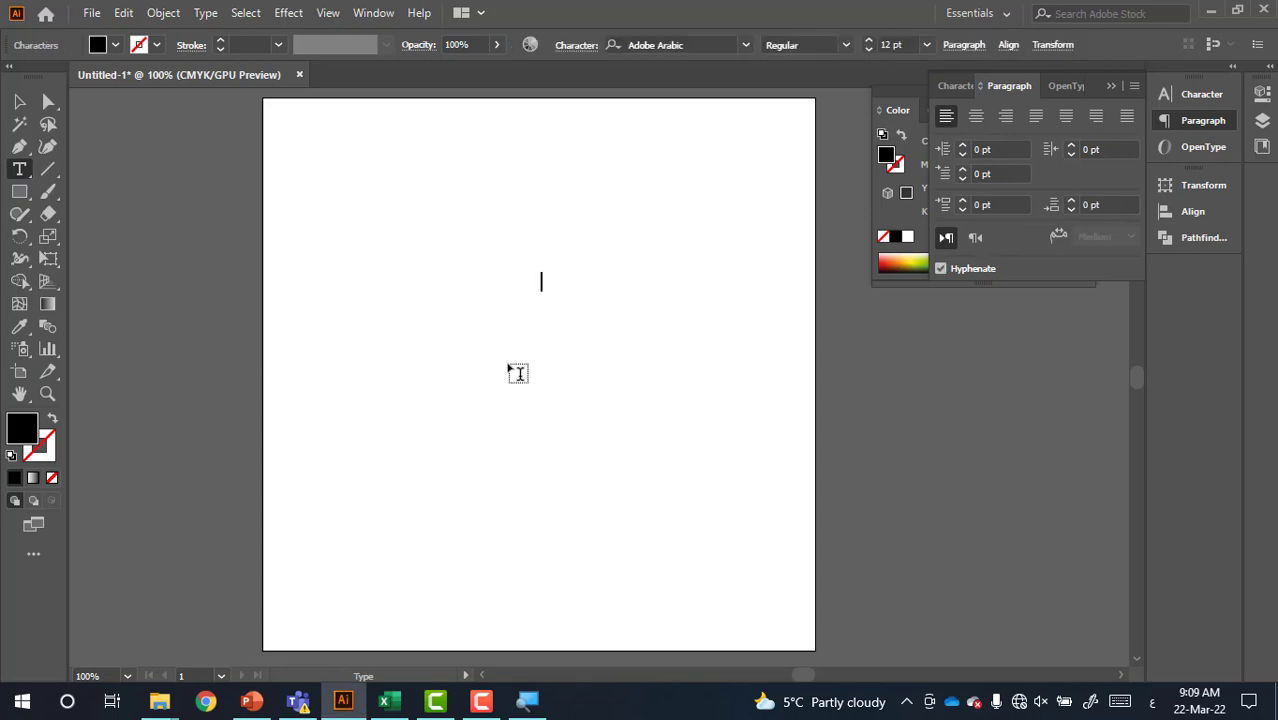
type("DG")
- Set DG to 150 pt and move it toward the artboard's upper left
key("ctrl+a")
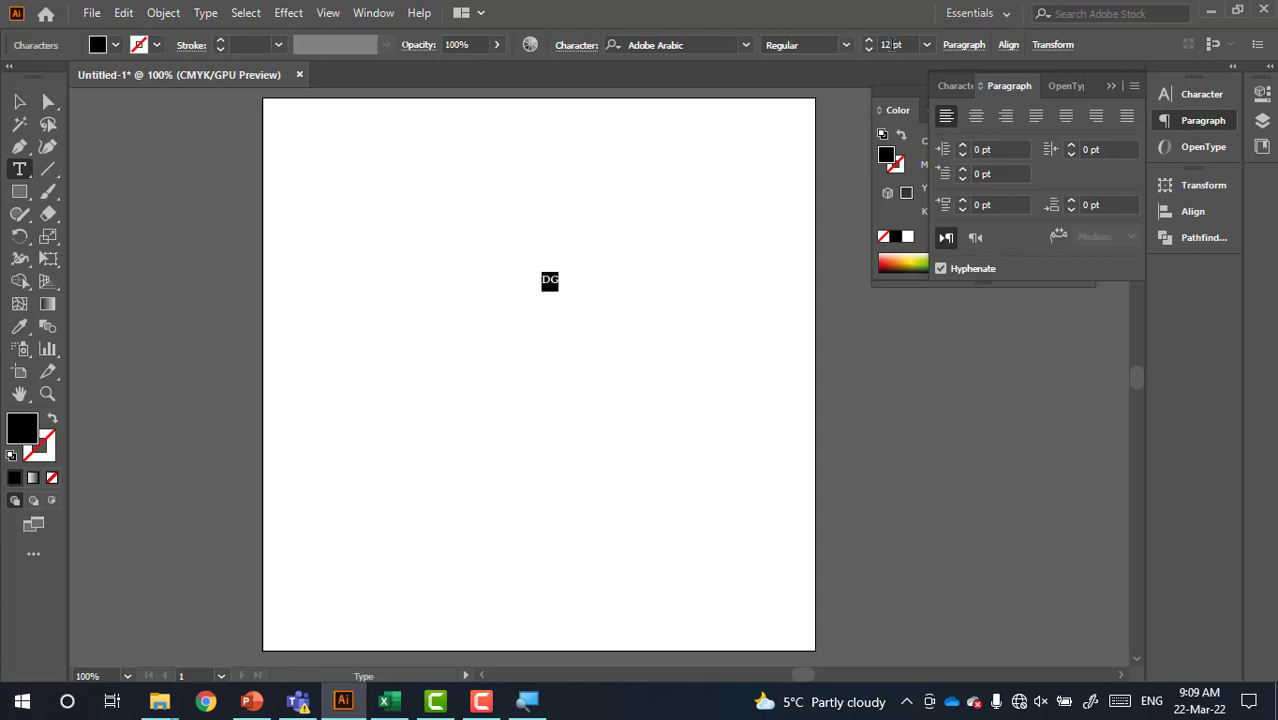
double_click(885, 44)
type("150")
key("Return")
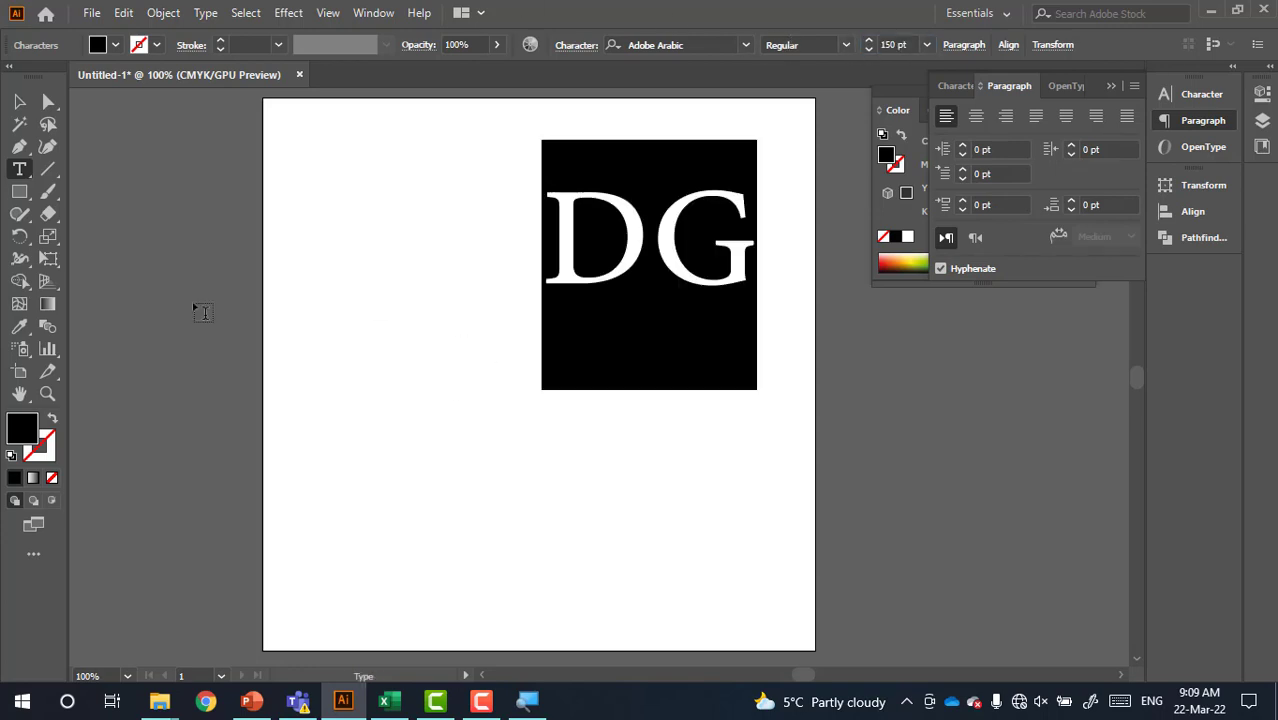
left_click(19, 101)
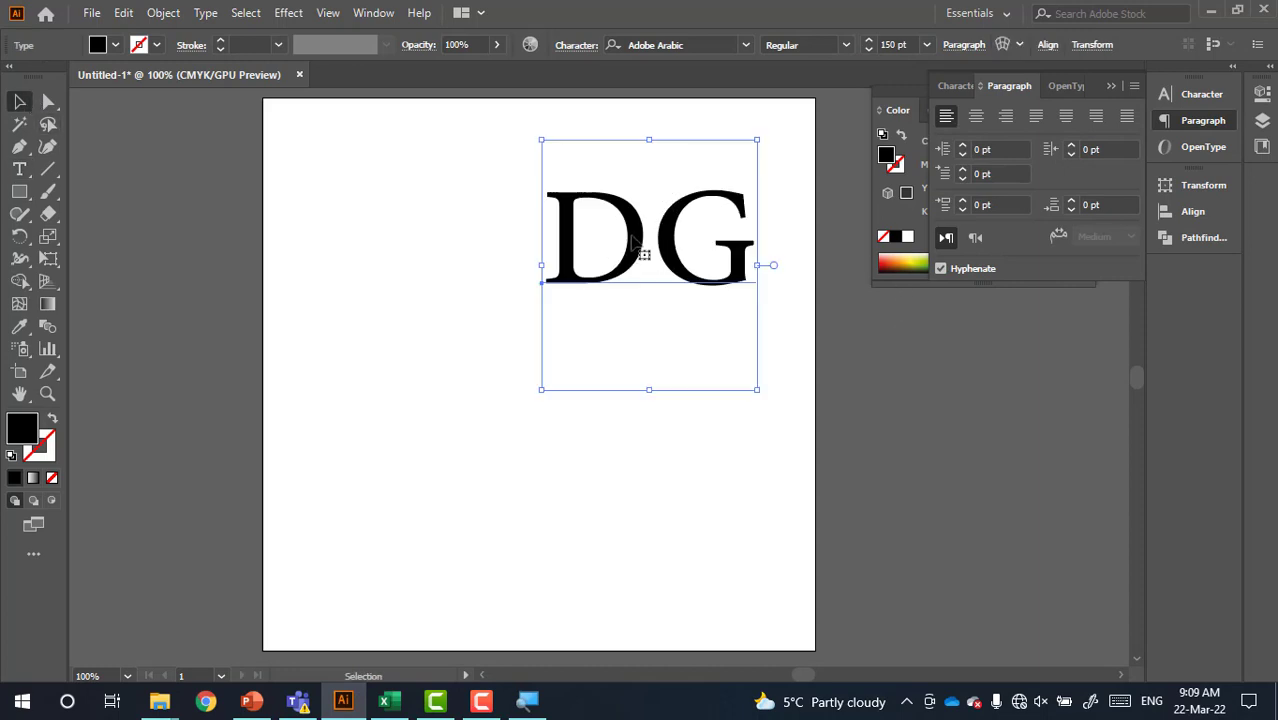
left_click_drag(633, 241, 418, 256)
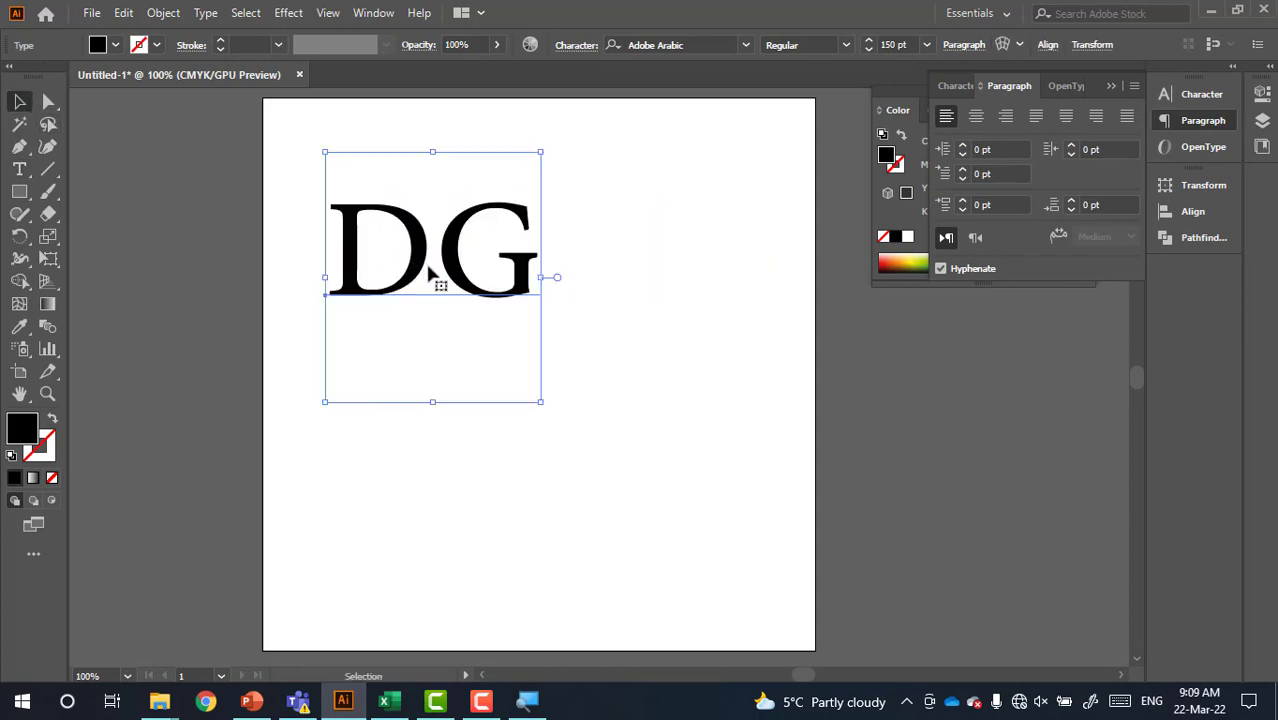
left_click(745, 45)
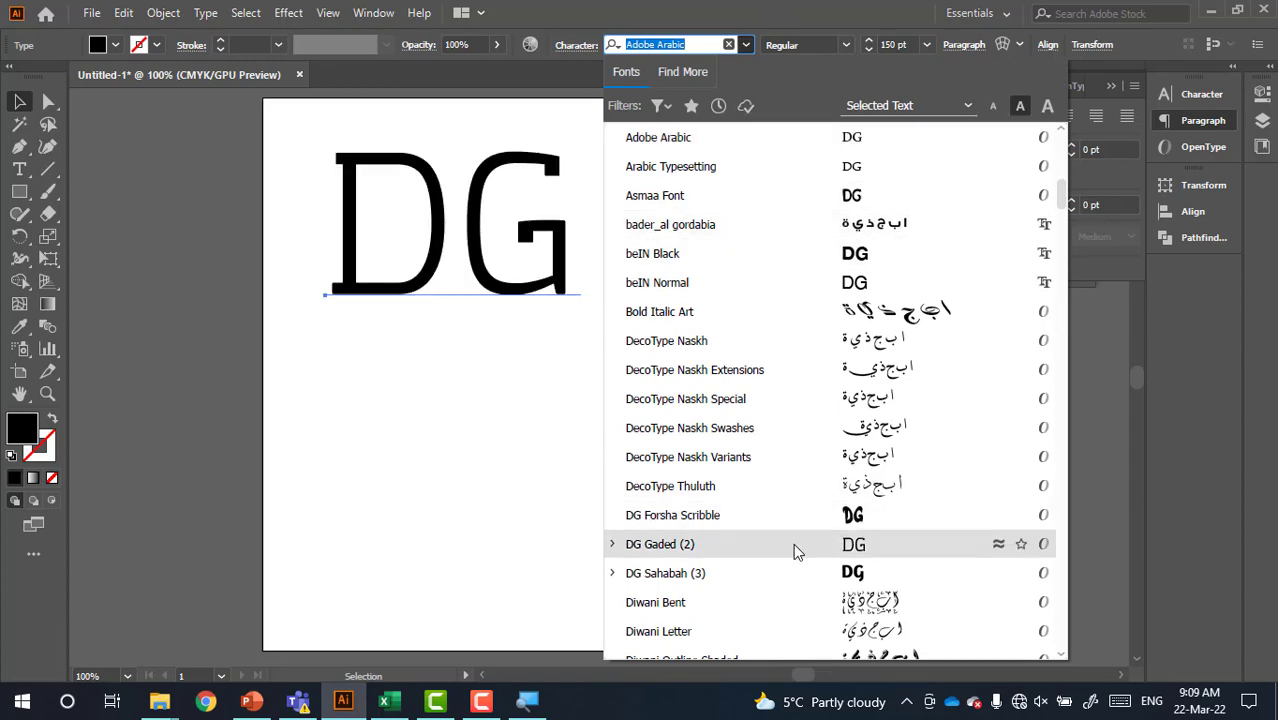
- Apply the Kufam font to the DG text
scroll(815, 552, "down", 1)
scroll(822, 556, "up", 3)
scroll(822, 556, "up", 8)
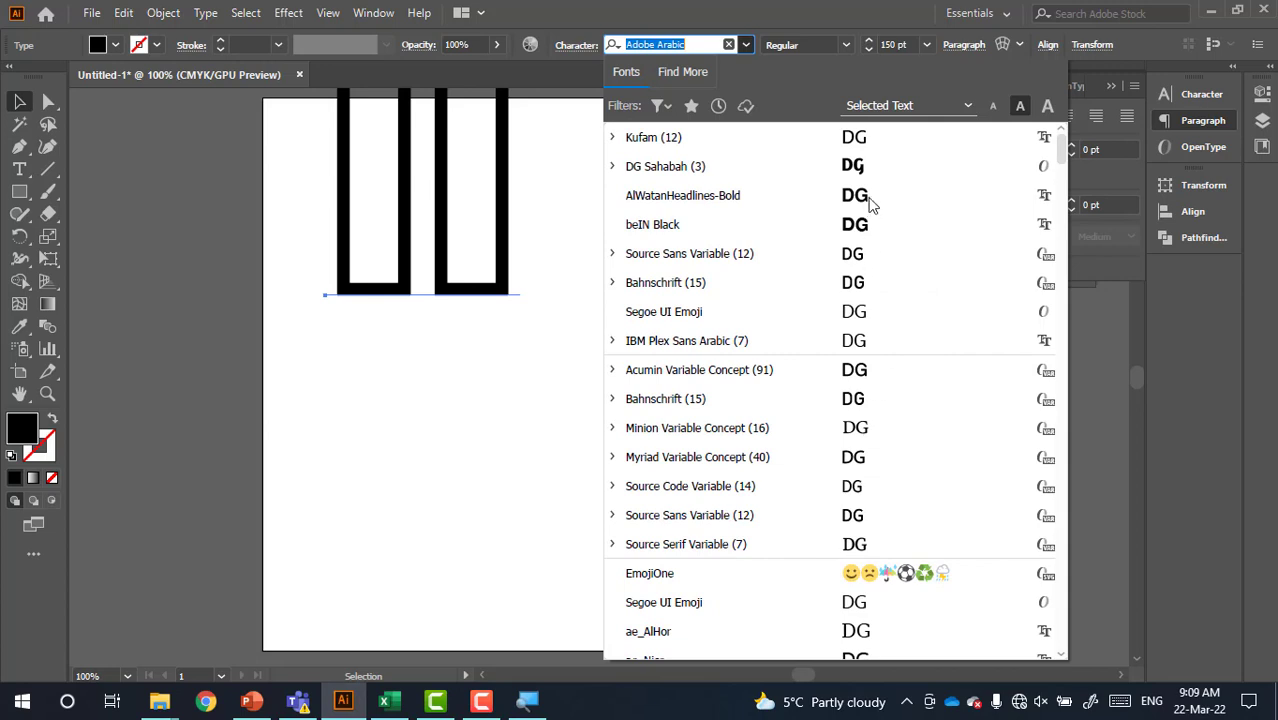
left_click(858, 145)
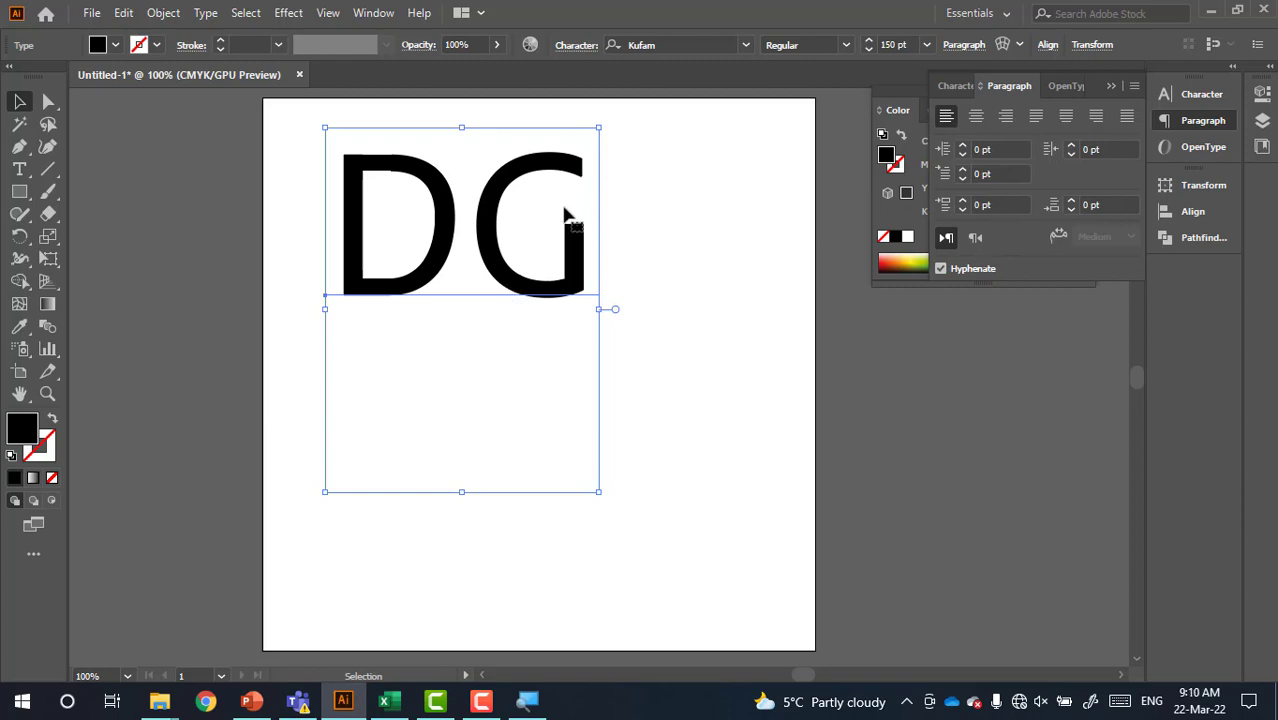
- Duplicate the DG text off to the left, reselect it, and switch to Outline view
scroll(552, 205, "down", 1)
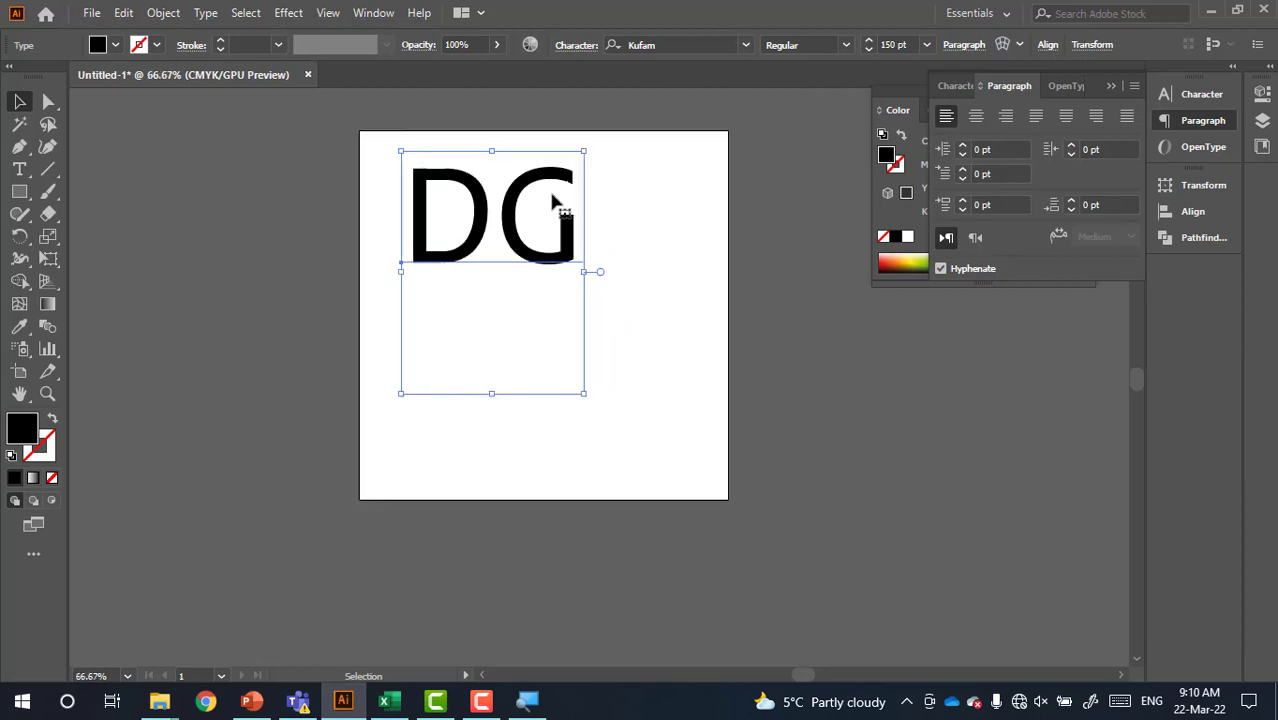
scroll(552, 205, "left", 2)
left_click_drag(631, 200, 143, 190)
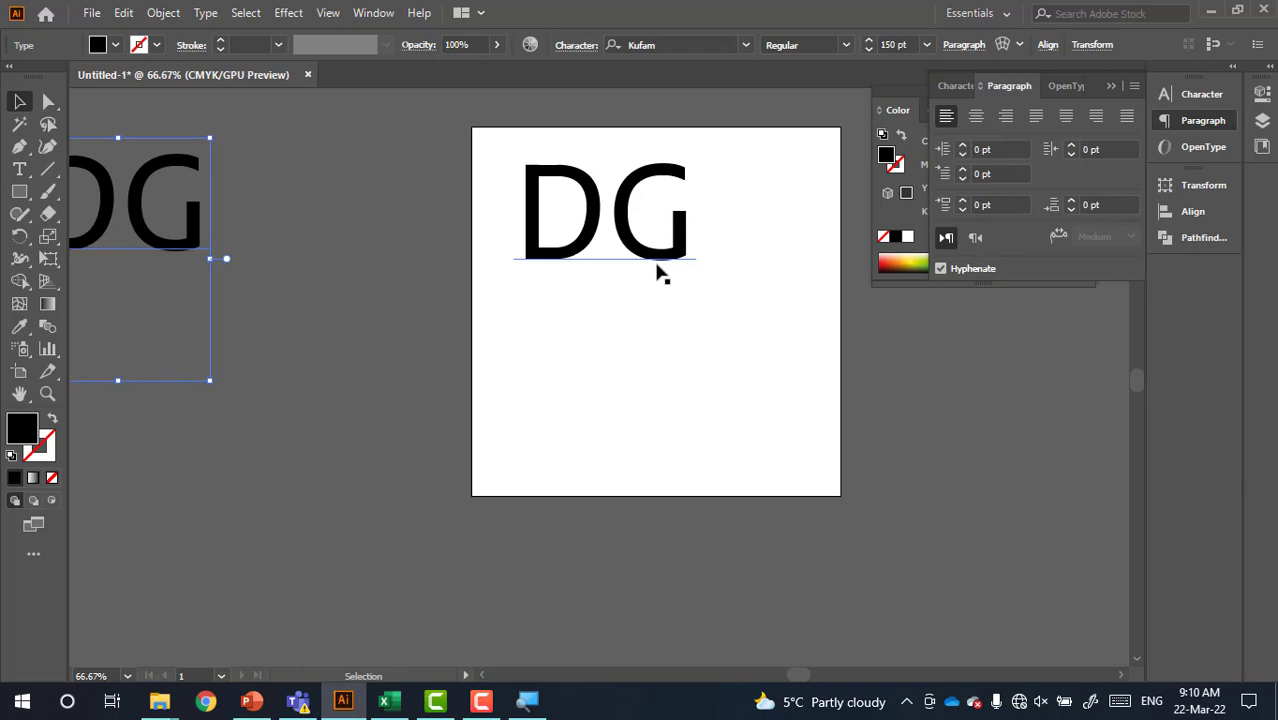
scroll(660, 272, "up", 1)
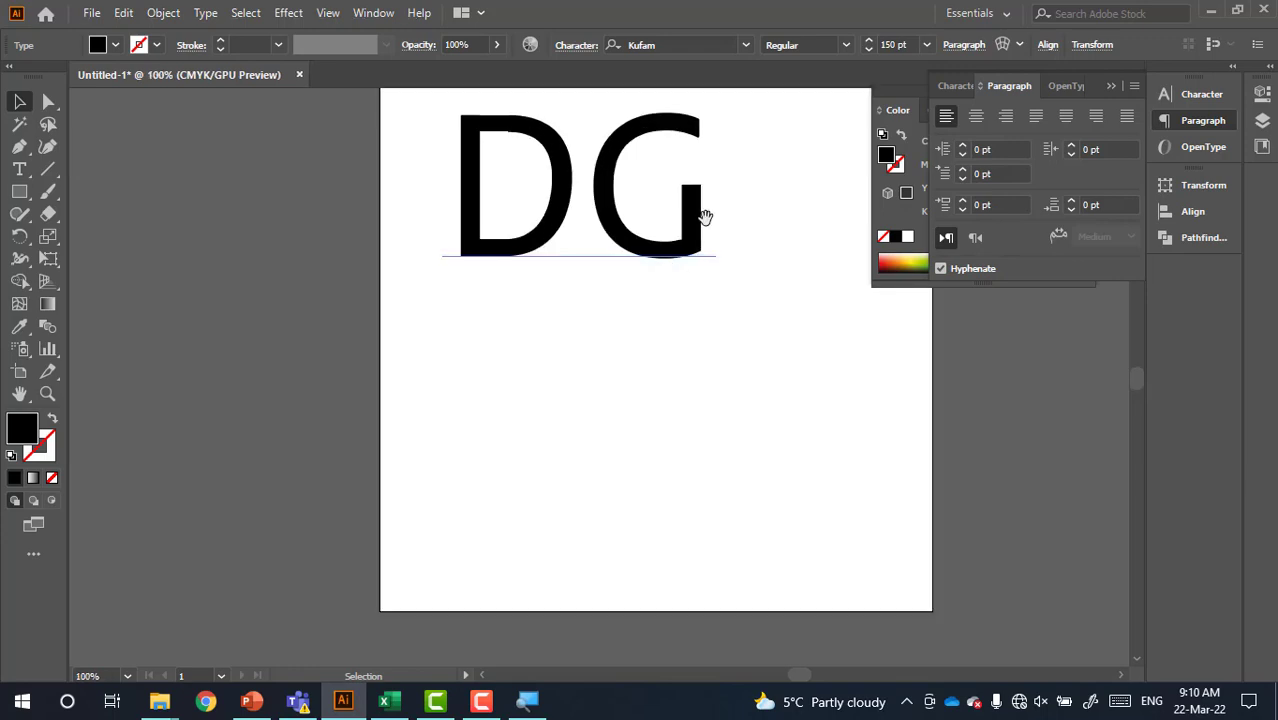
scroll(519, 251, "right", 2)
scroll(515, 300, "up", 1)
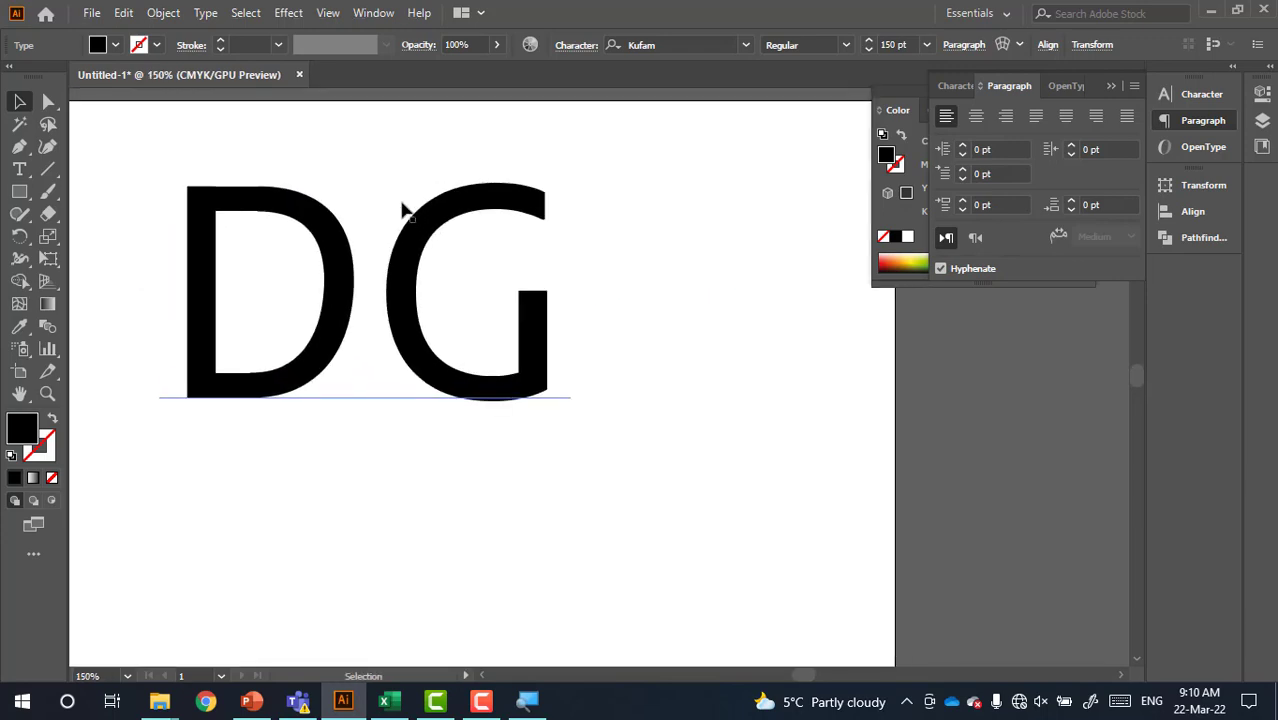
left_click(425, 232)
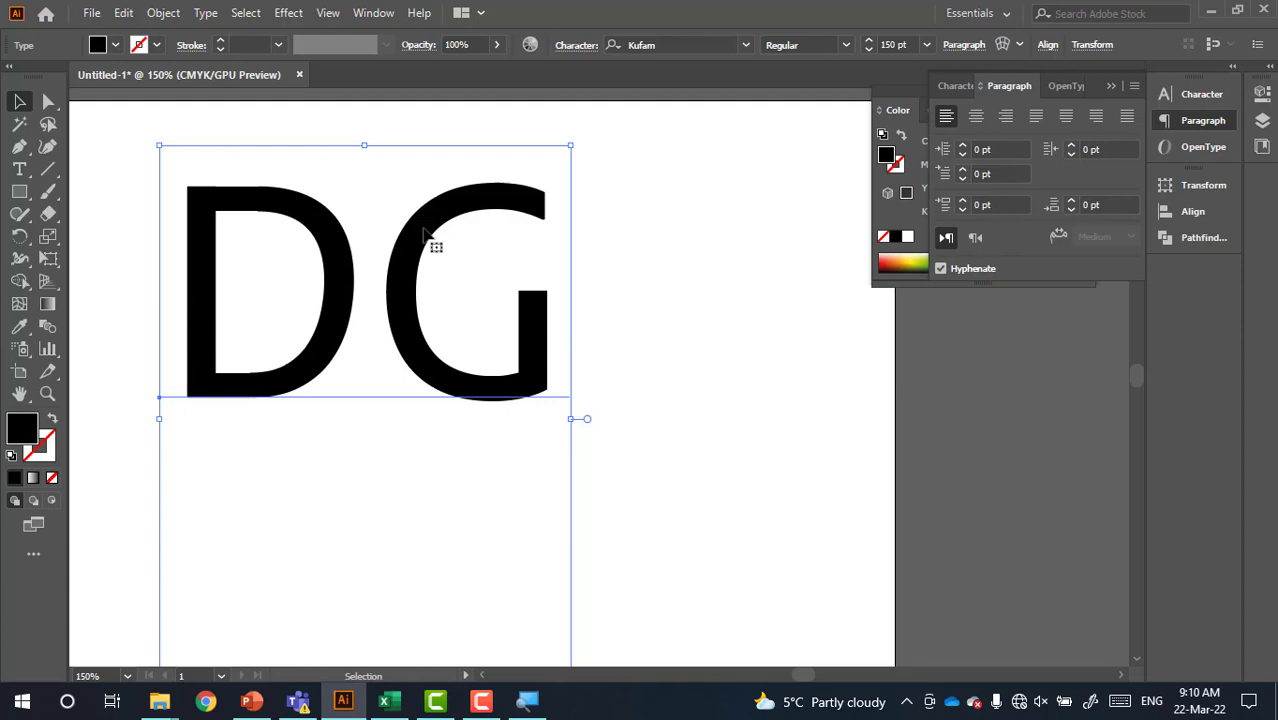
key("a")
key("v")
key("ctrl+y")
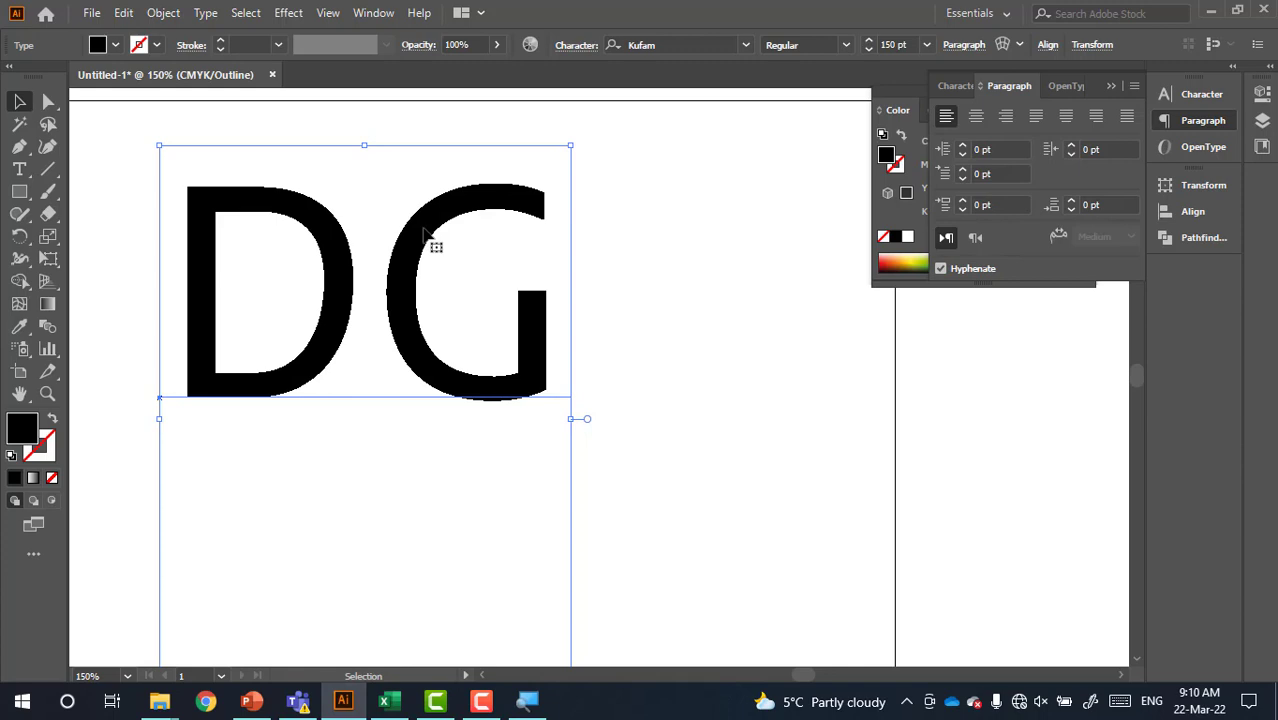
key("a")
key("v")
key("ctrl+y")
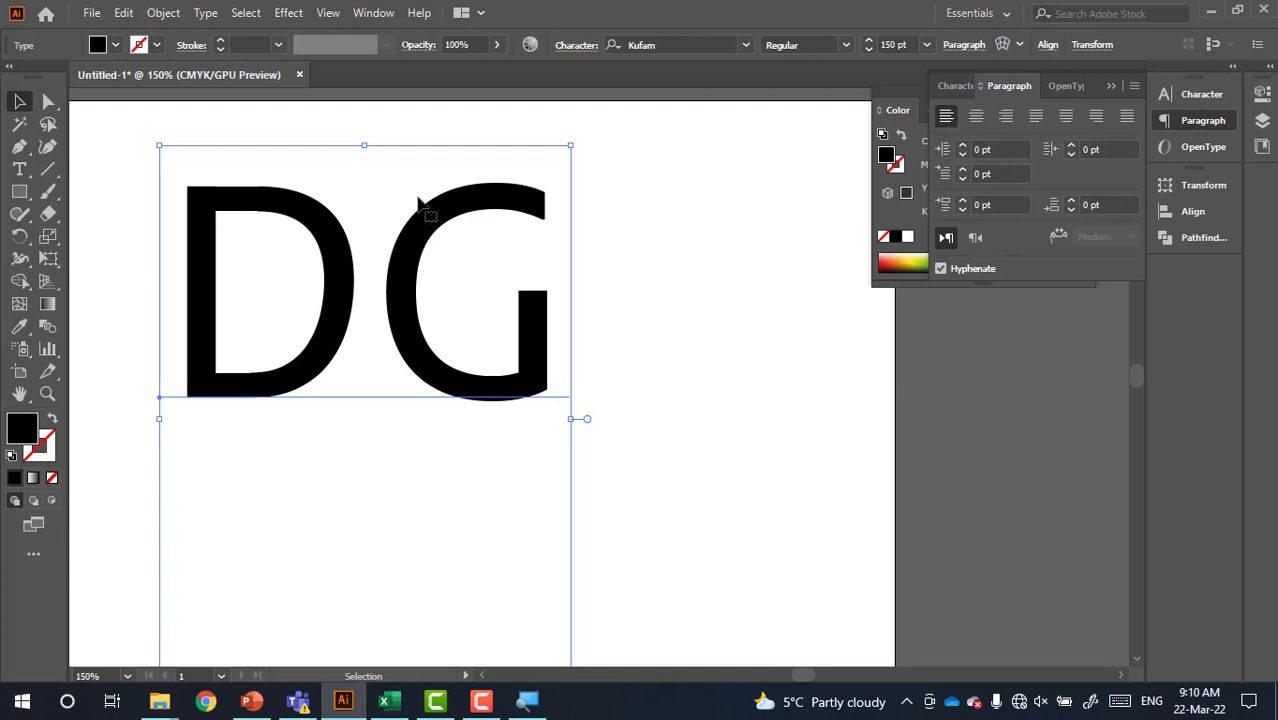
right_click(420, 203)
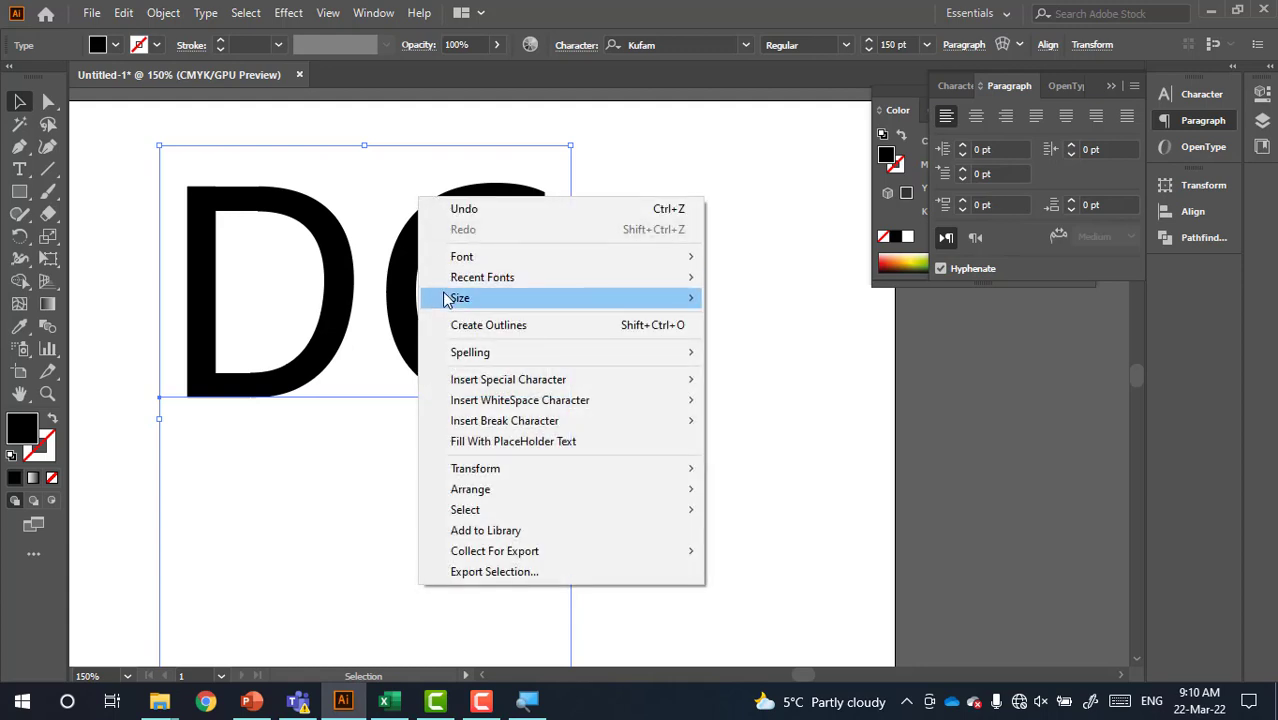
left_click(470, 330)
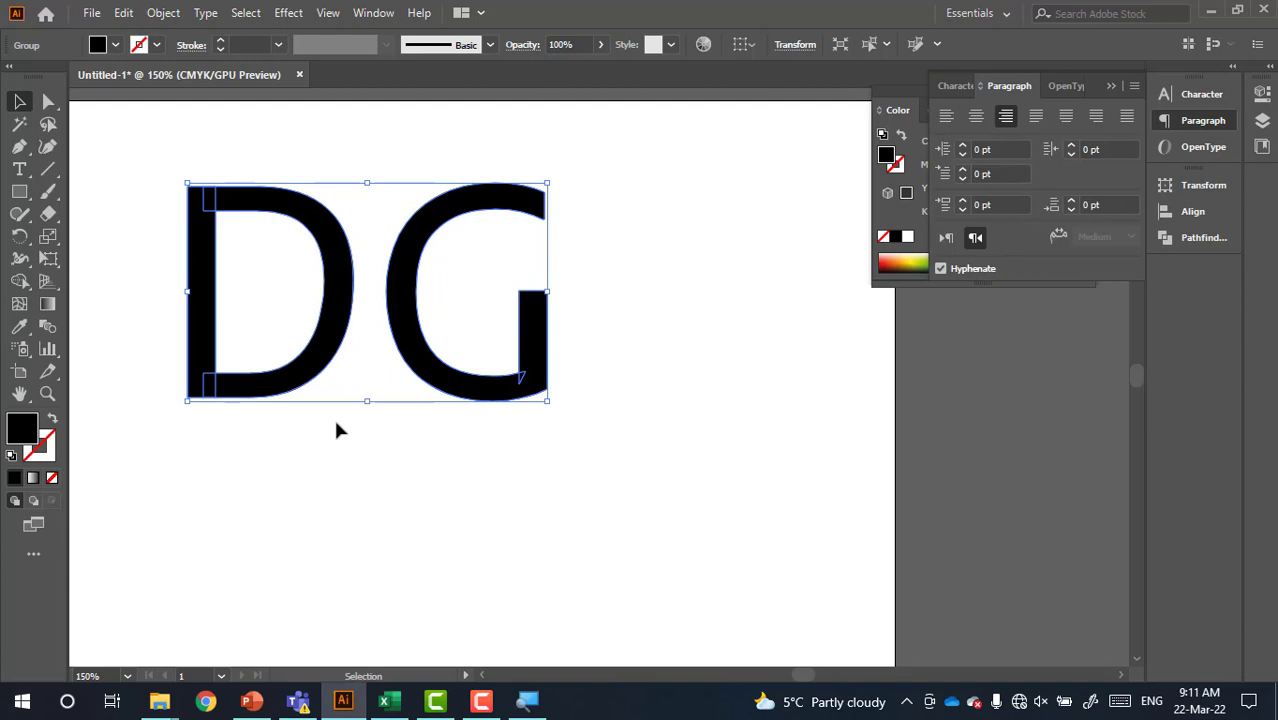
key("ctrl+y")
left_click(524, 466)
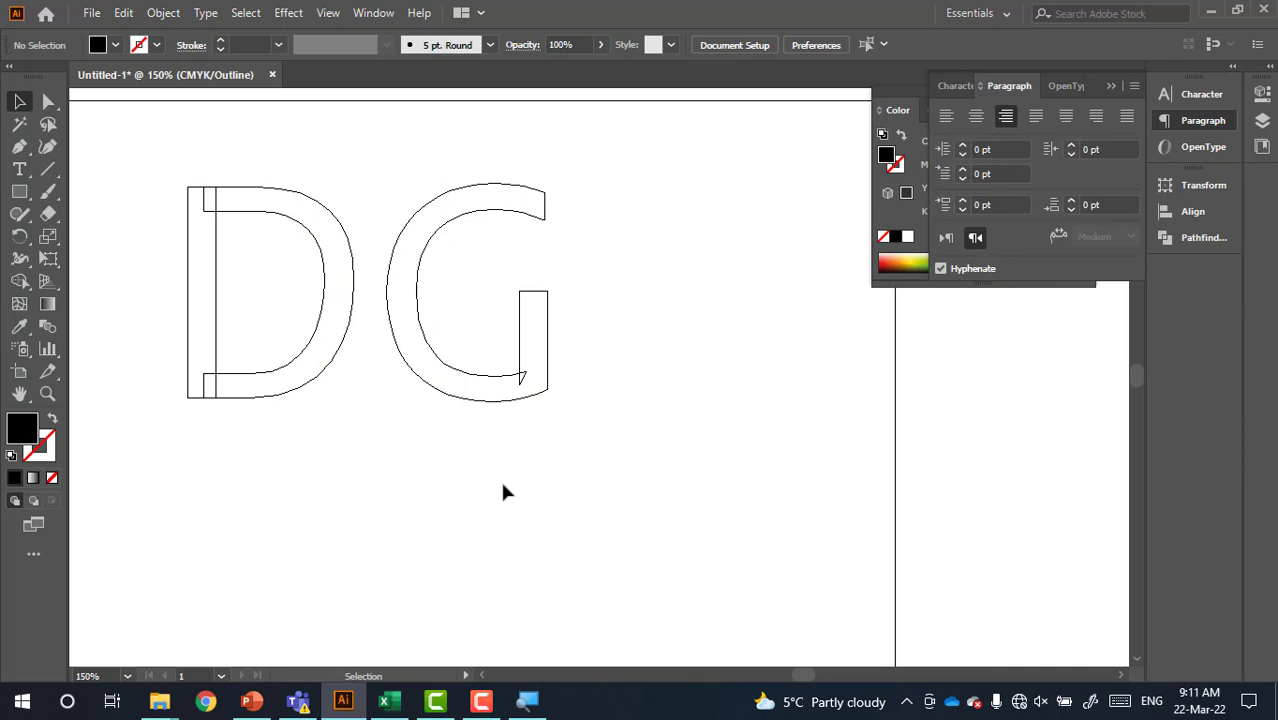
key("ctrl+y")
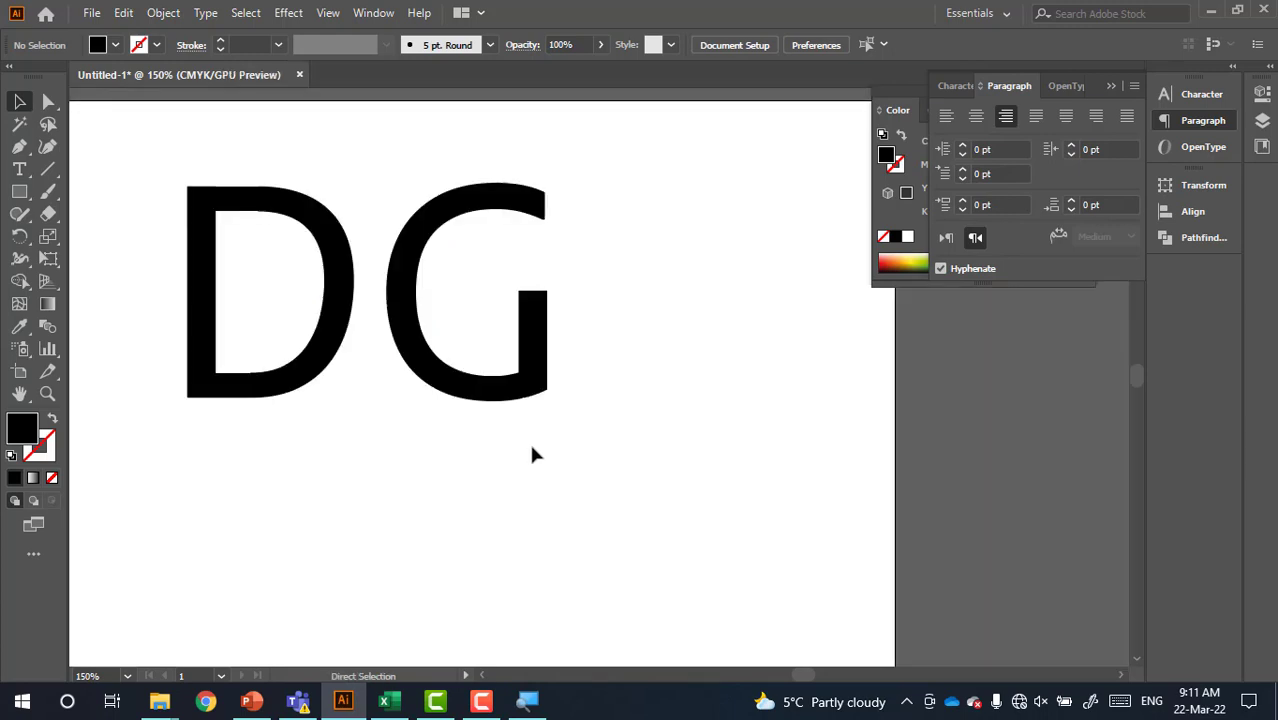
left_click(48, 101)
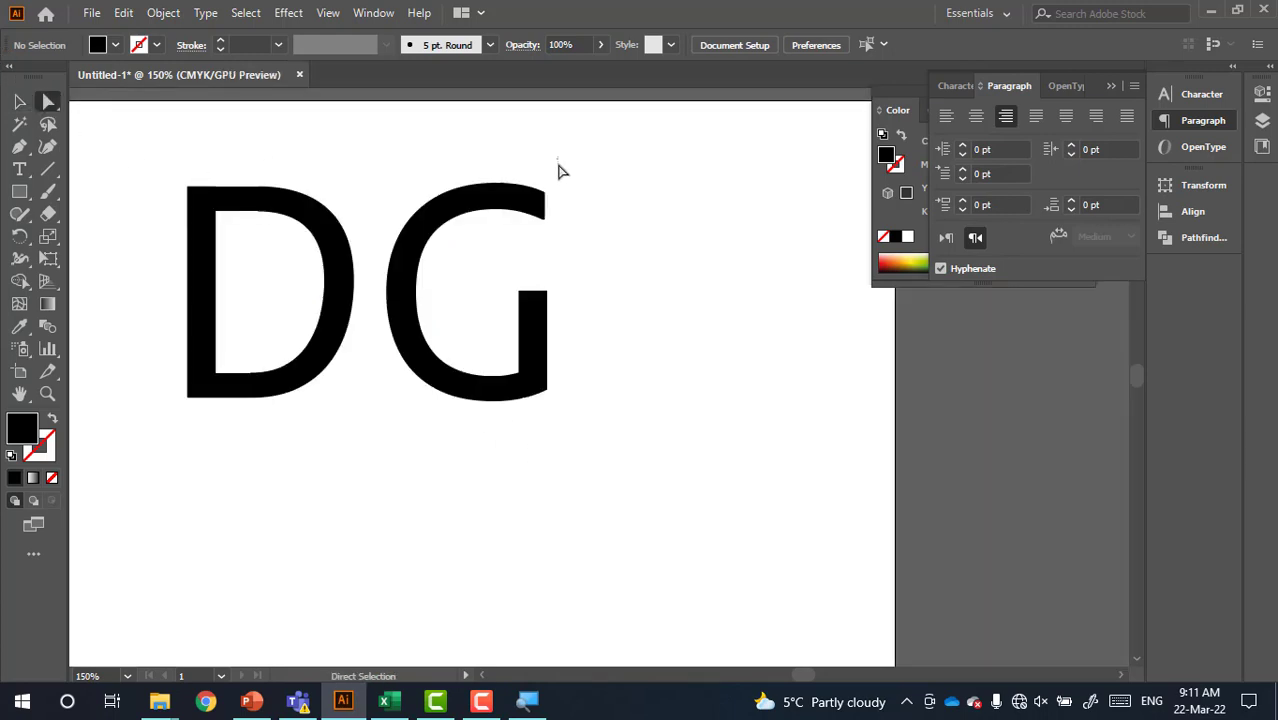
left_click(530, 204)
left_click_drag(545, 228, 668, 250)
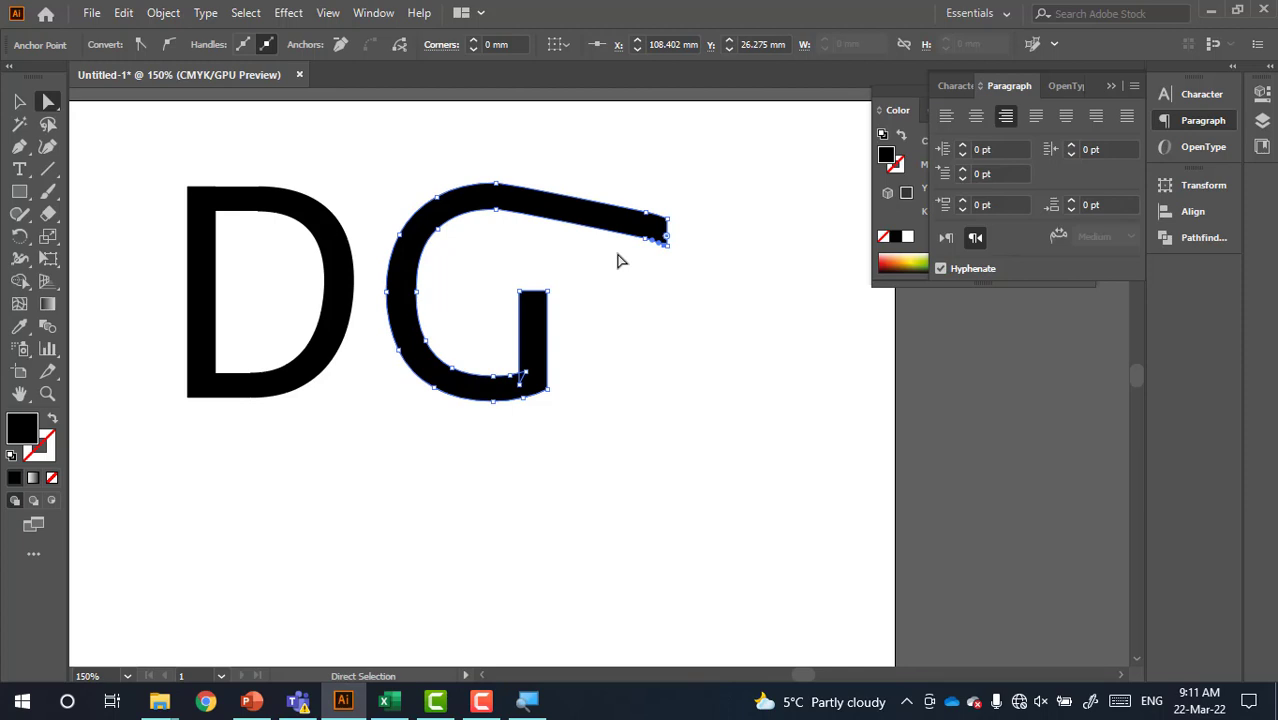
key("ctrl+z")
key("ctrl+z")
left_click(502, 219)
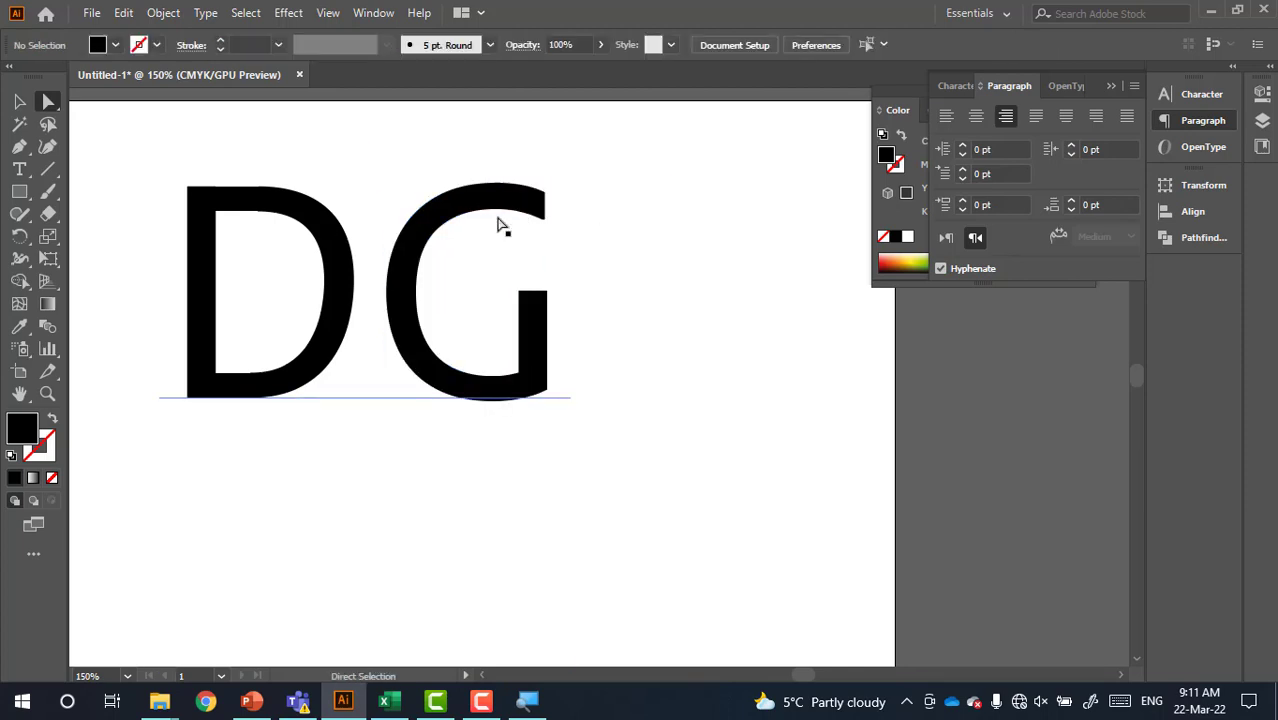
scroll(505, 270, "down", 2, "alt")
scroll(507, 272, "down", 1, "alt")
key("t")
- Try Bahnschrift on the DG text, then apply Myriad Variable Concept
double_click(467, 278)
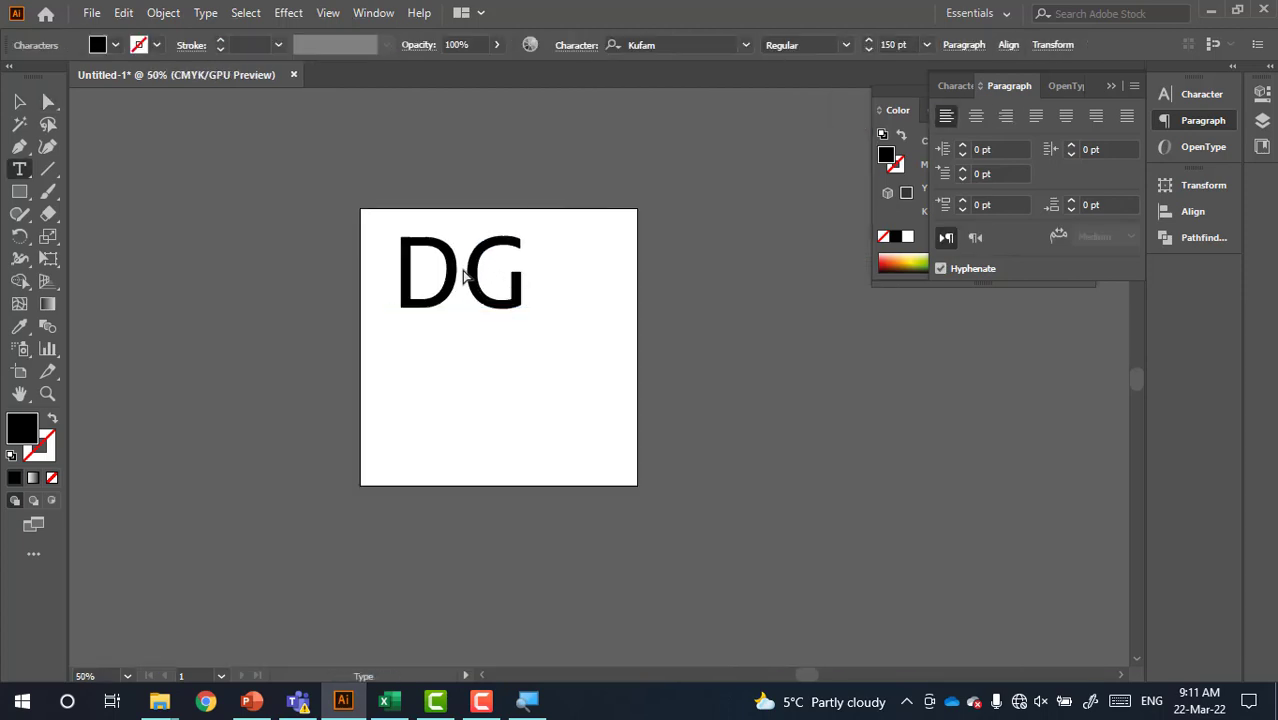
left_click(746, 44)
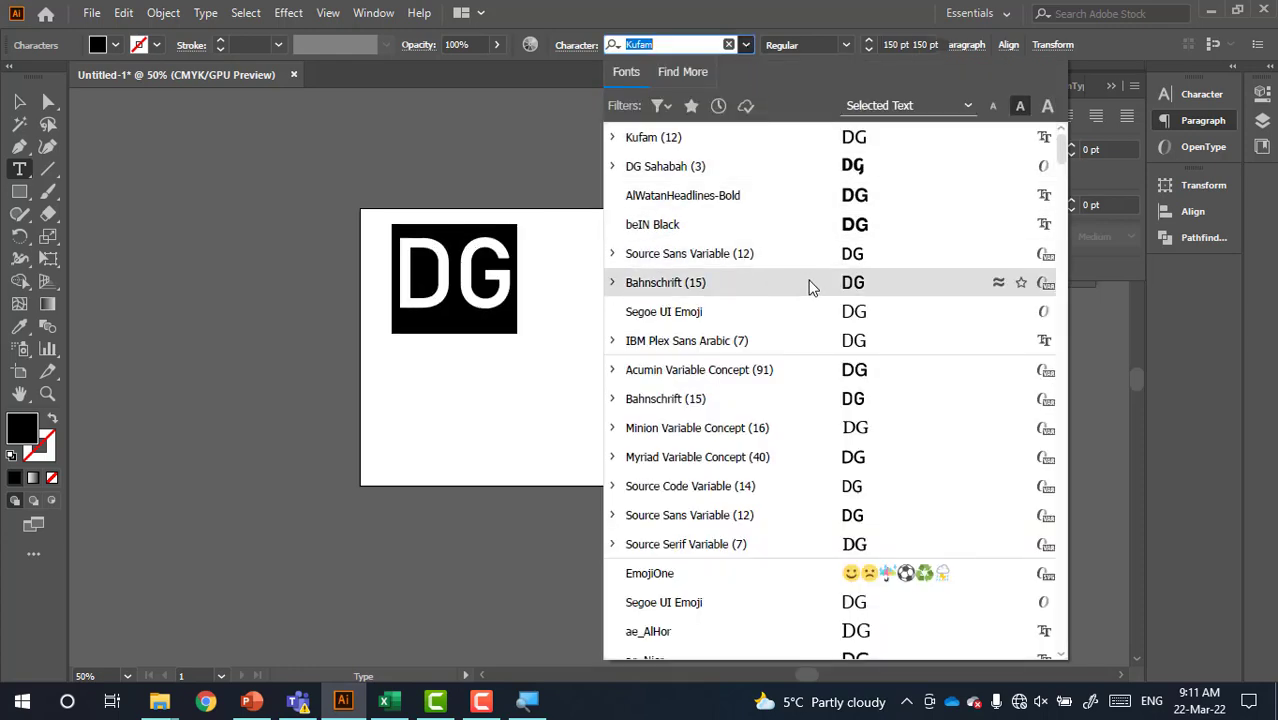
left_click(807, 282)
left_click(746, 44)
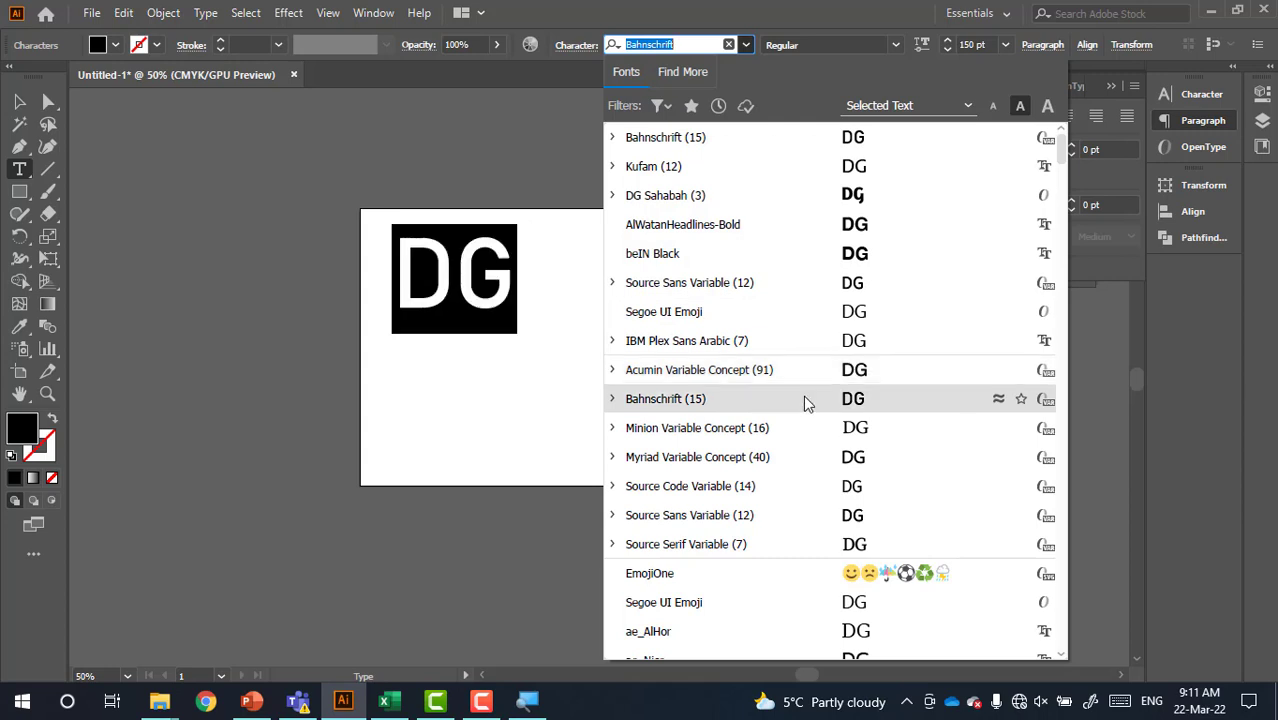
left_click(840, 462)
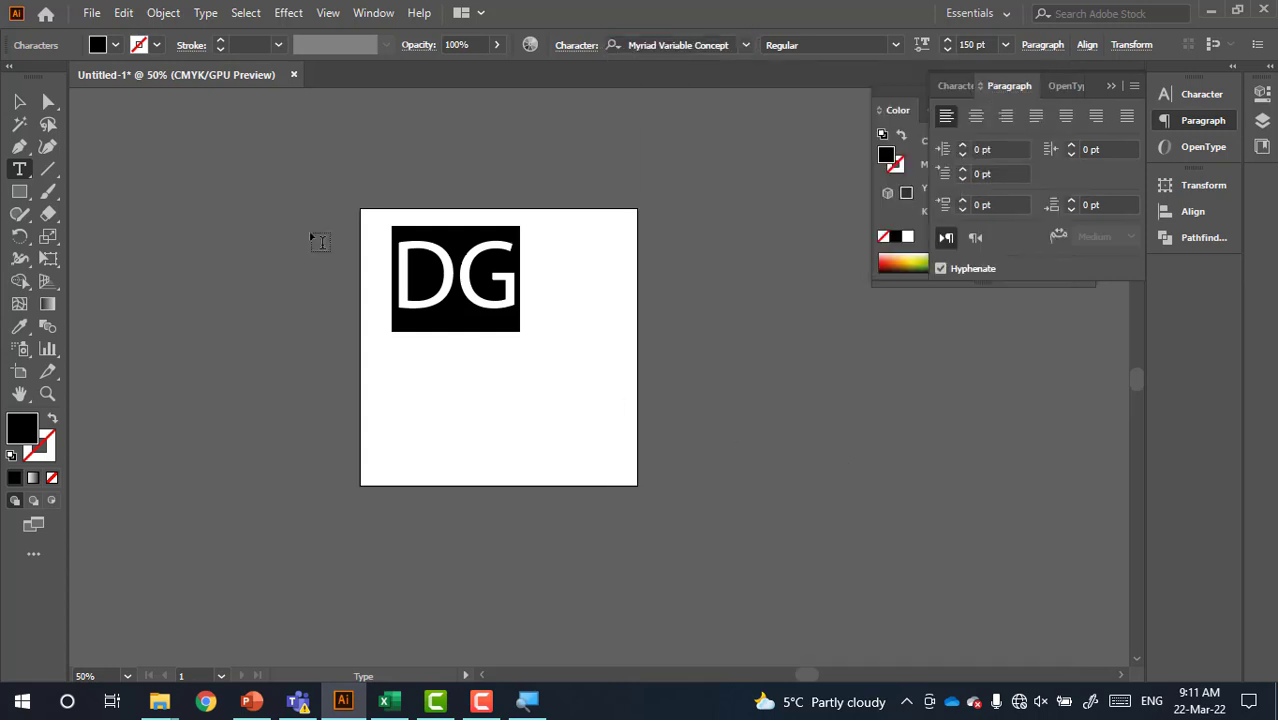
- Exit text editing and select the DG text object on the artboard
key("Escape")
scroll(505, 320, "up", 2)
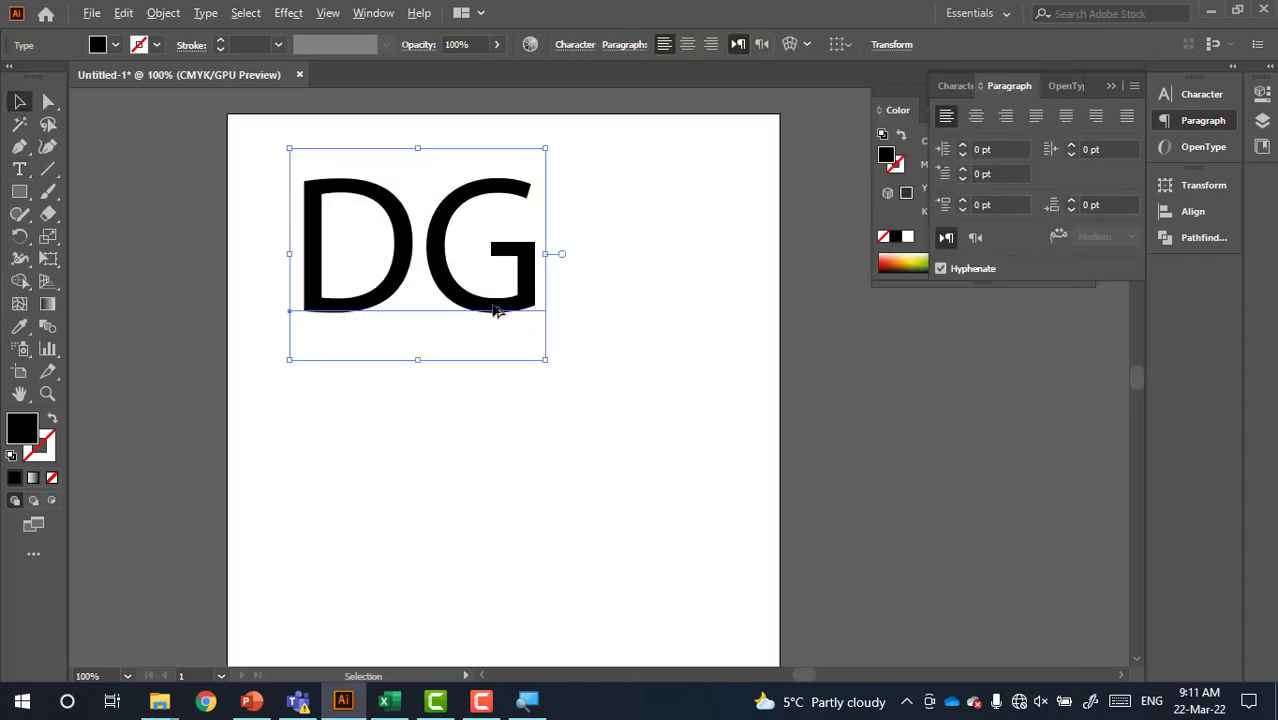
scroll(496, 305, "up", 1)
scroll(470, 330, "down", 2)
scroll(491, 322, "down", 1)
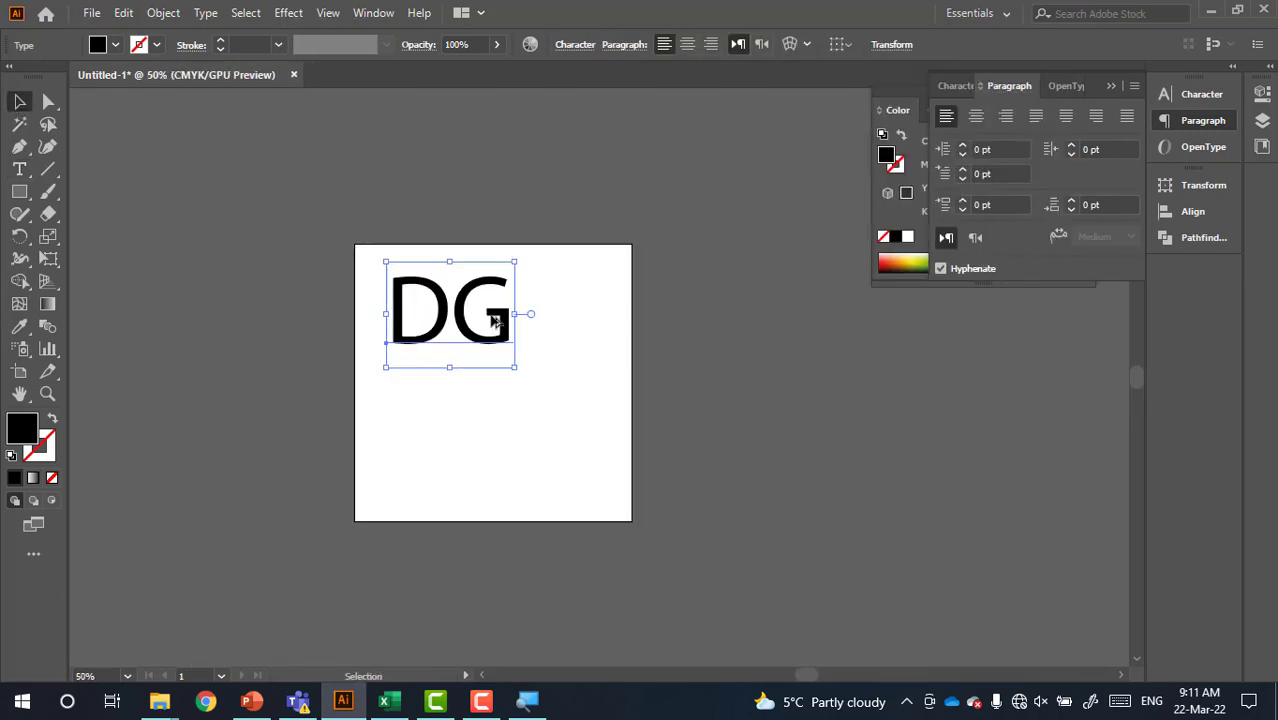
left_click_drag(405, 325, 175, 280)
scroll(420, 326, "up", 2)
scroll(470, 315, "up", 1)
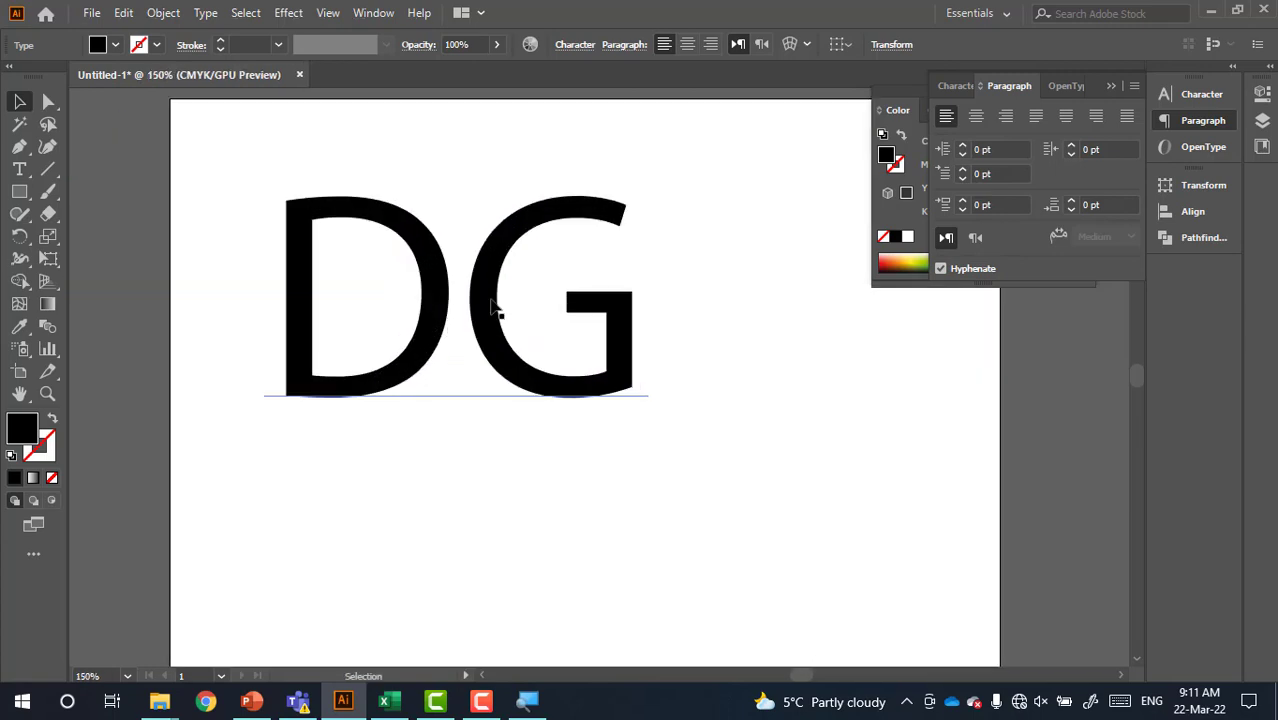
left_click(495, 310)
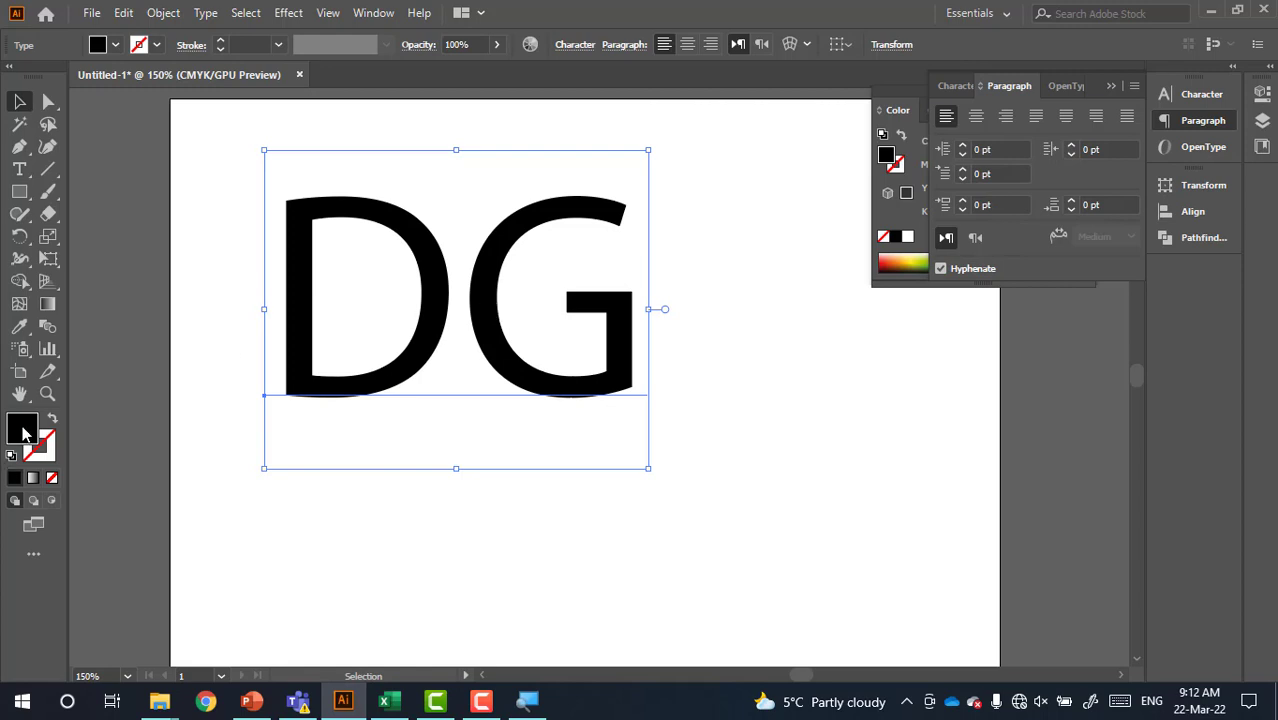
- Convert the DG text to outlines, checking it in Outline view
left_click(593, 261)
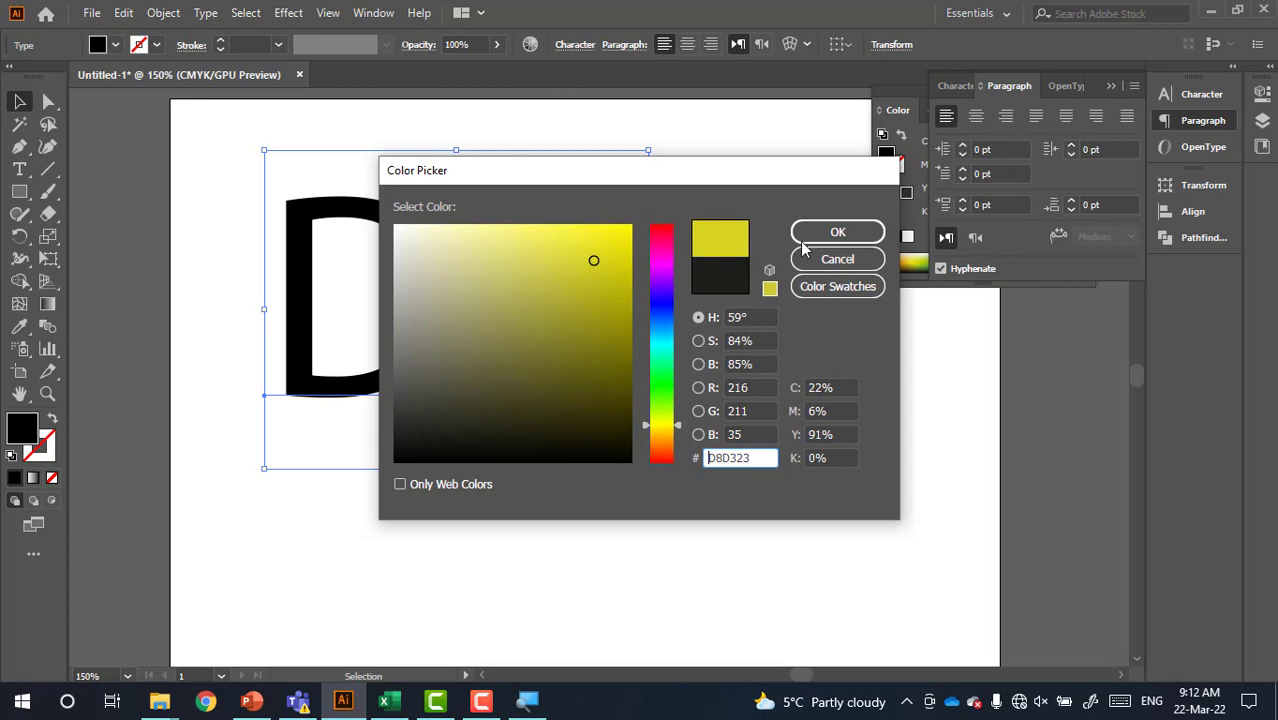
key("Return")
key("ctrl+y")
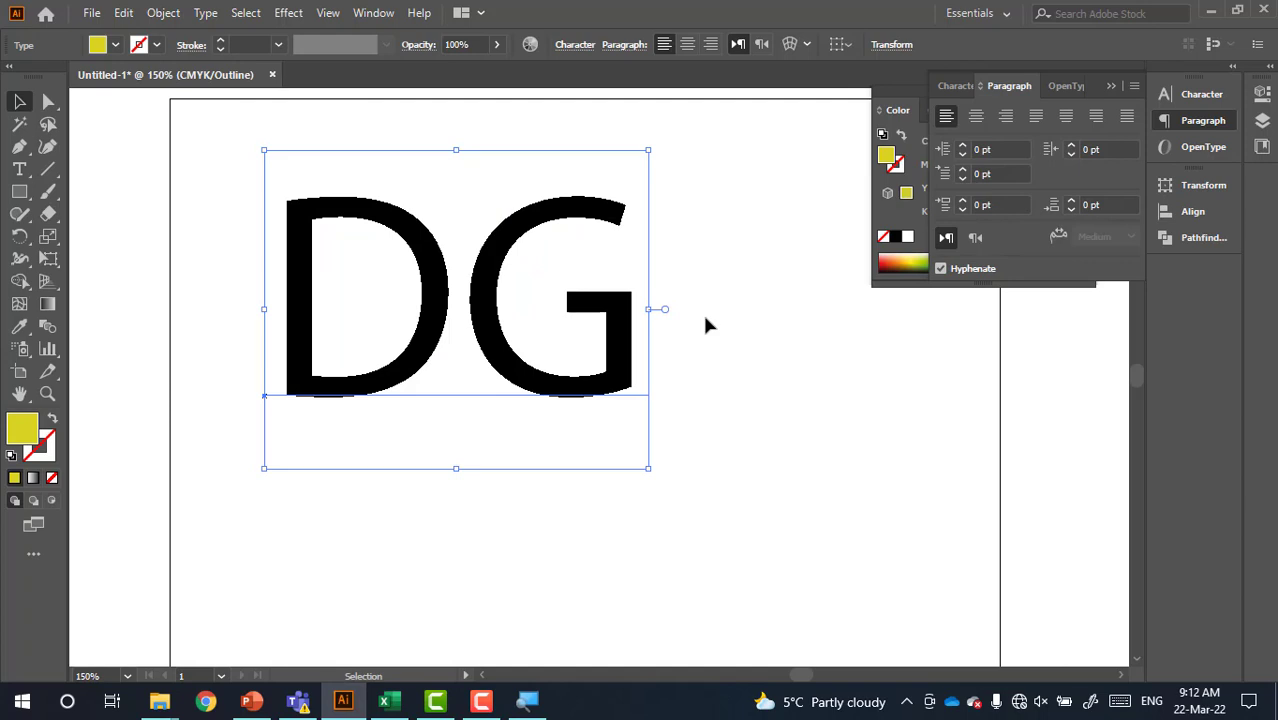
right_click(597, 214)
left_click(648, 342)
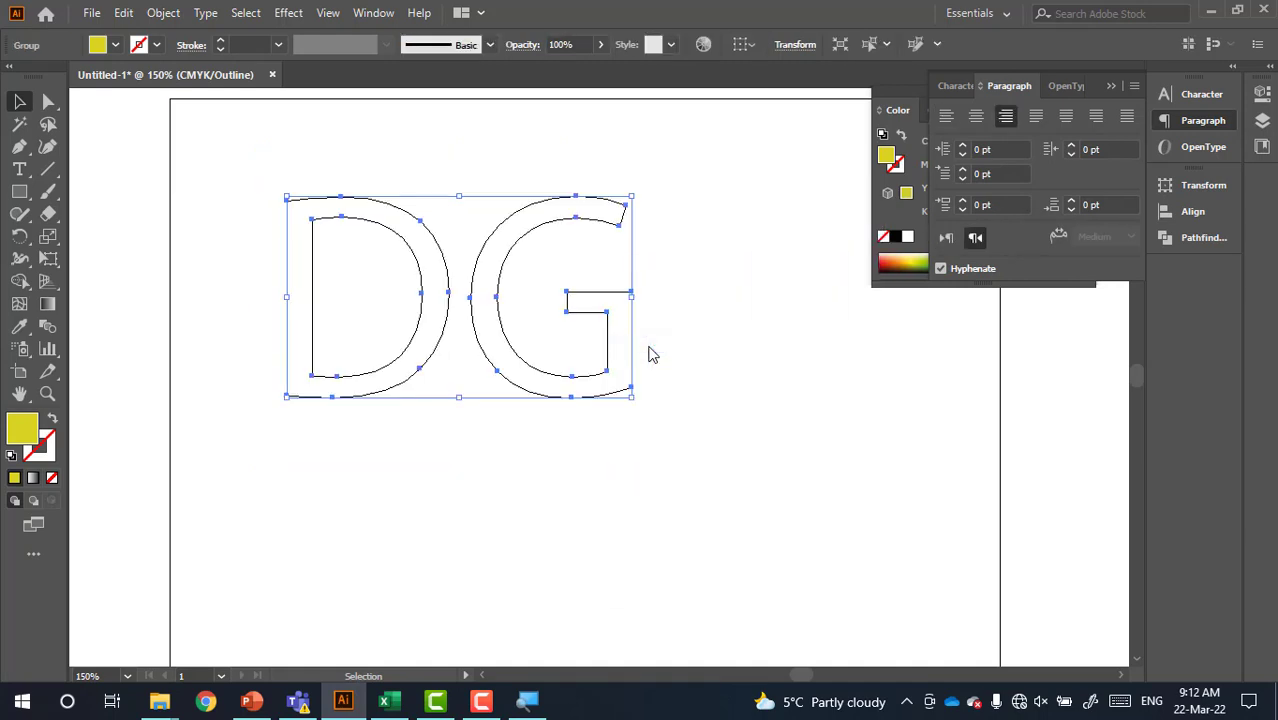
left_click(692, 355)
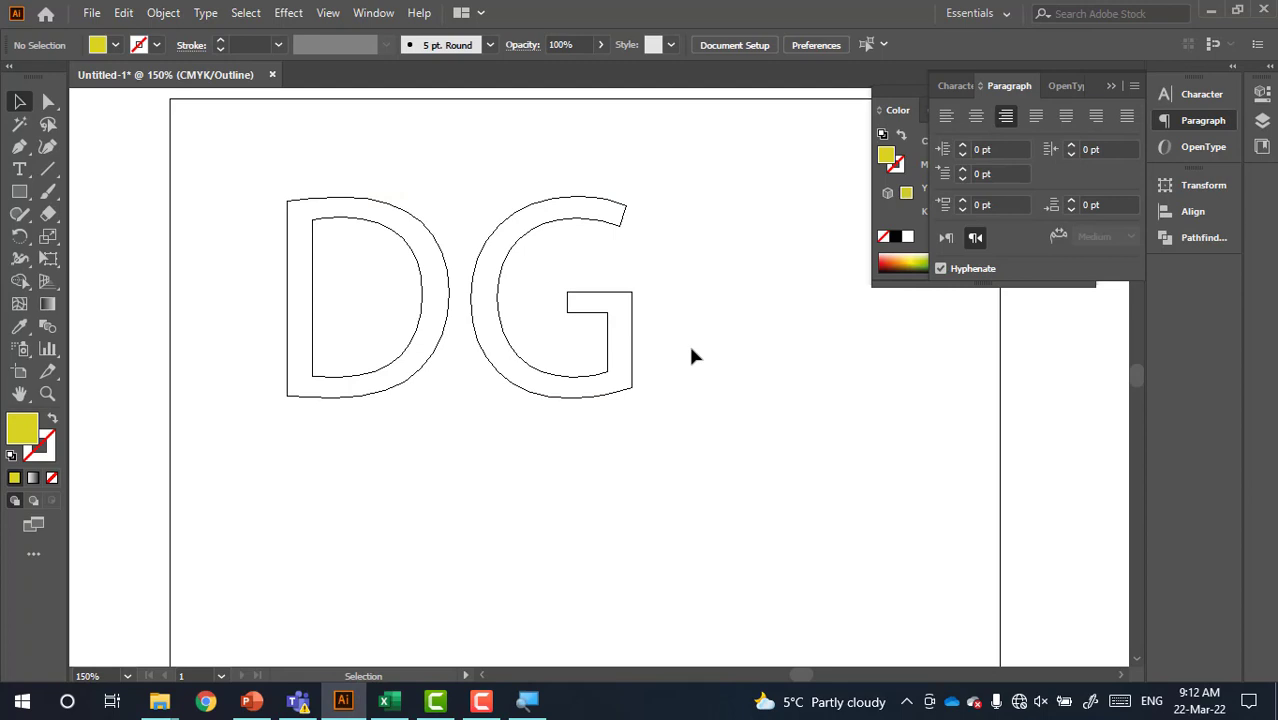
key("ctrl+y")
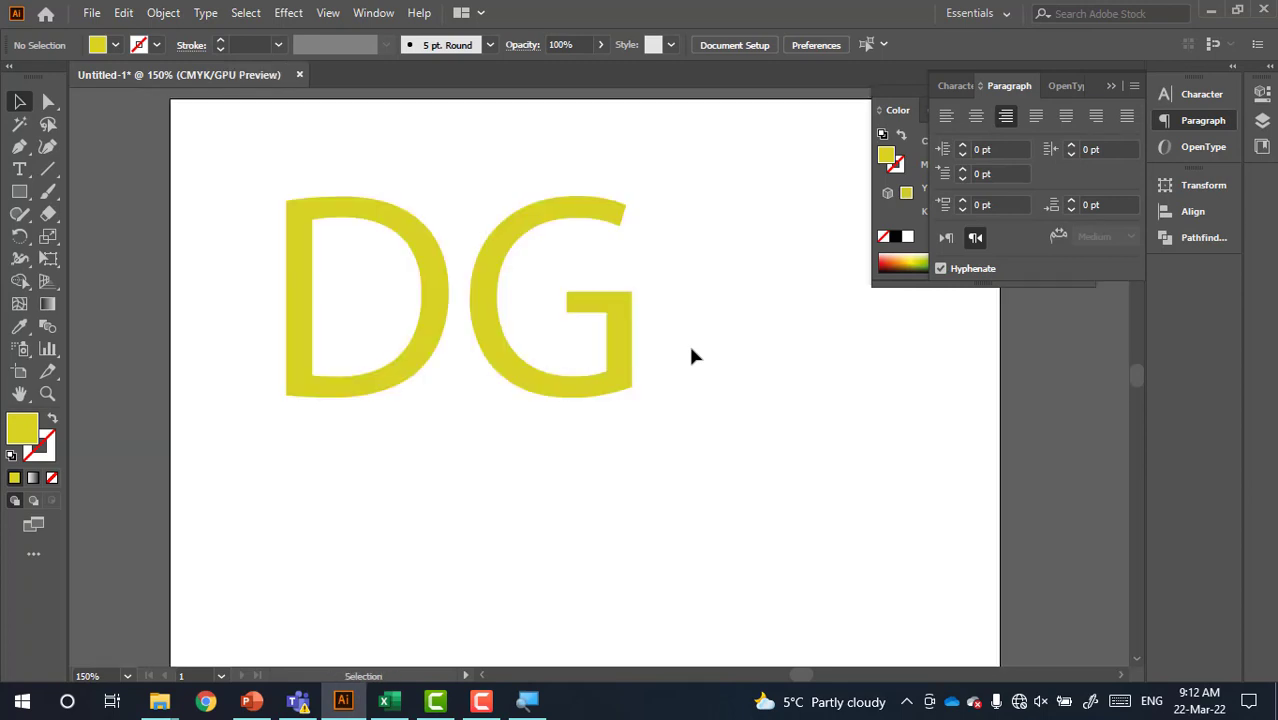
- Fill the outlined DG group with near-black #070707
left_click(600, 350)
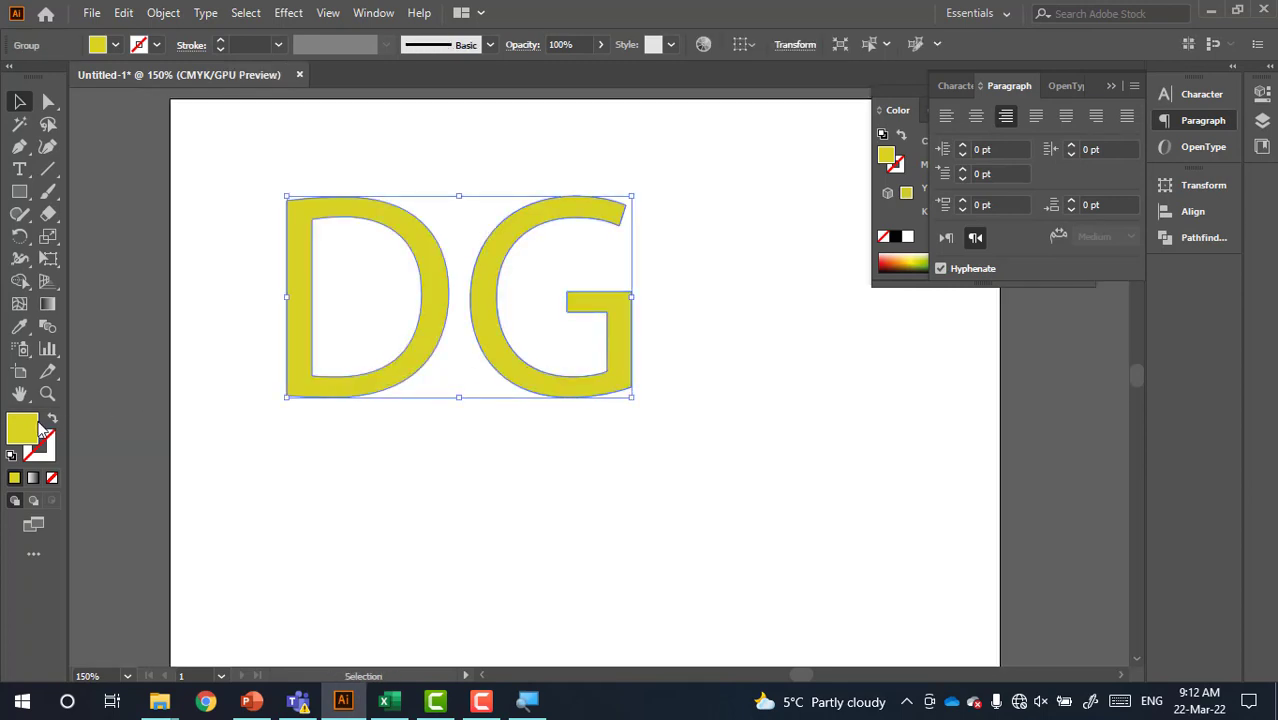
double_click(36, 432)
left_click(489, 389)
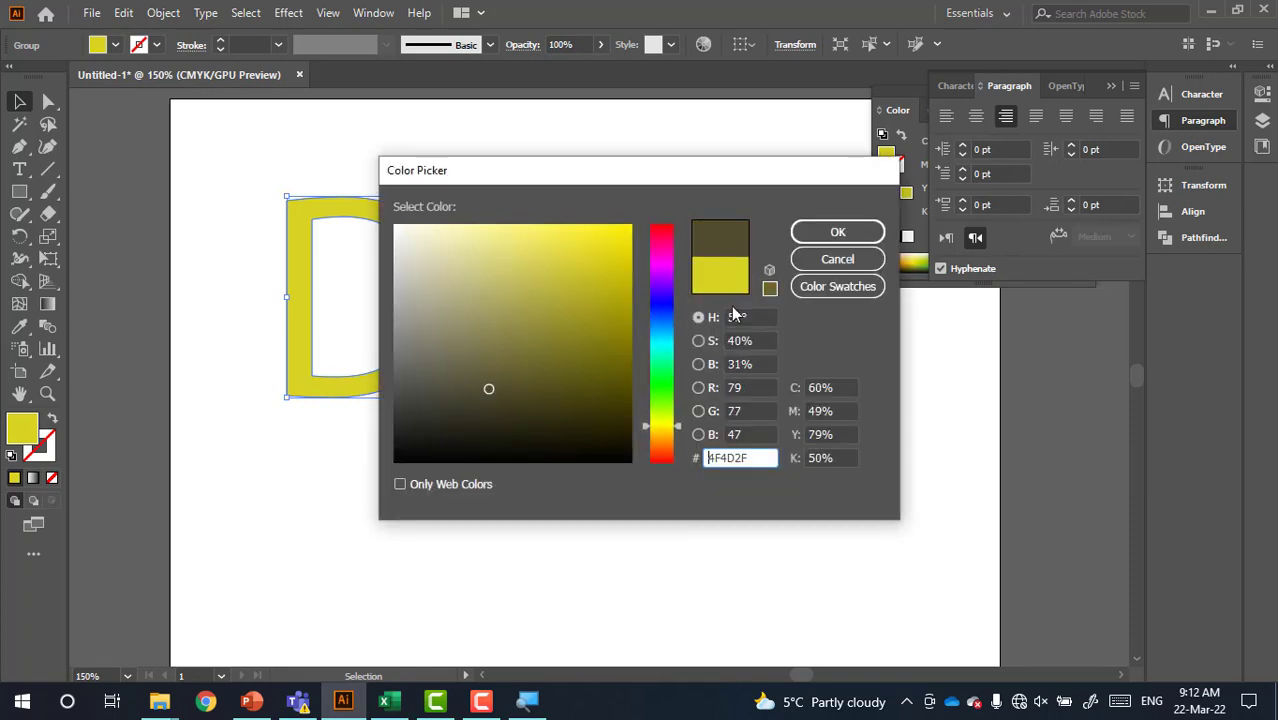
left_click_drag(489, 389, 400, 452)
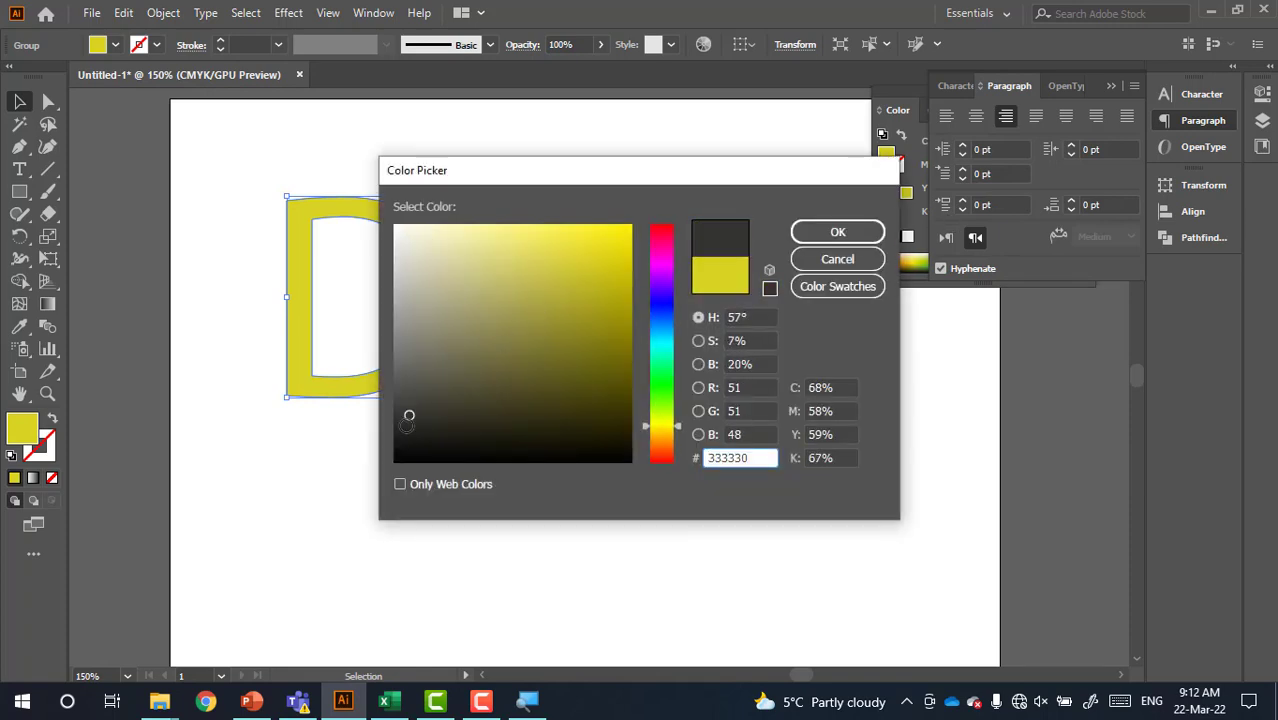
left_click(837, 231)
left_click(660, 275)
left_click(614, 213)
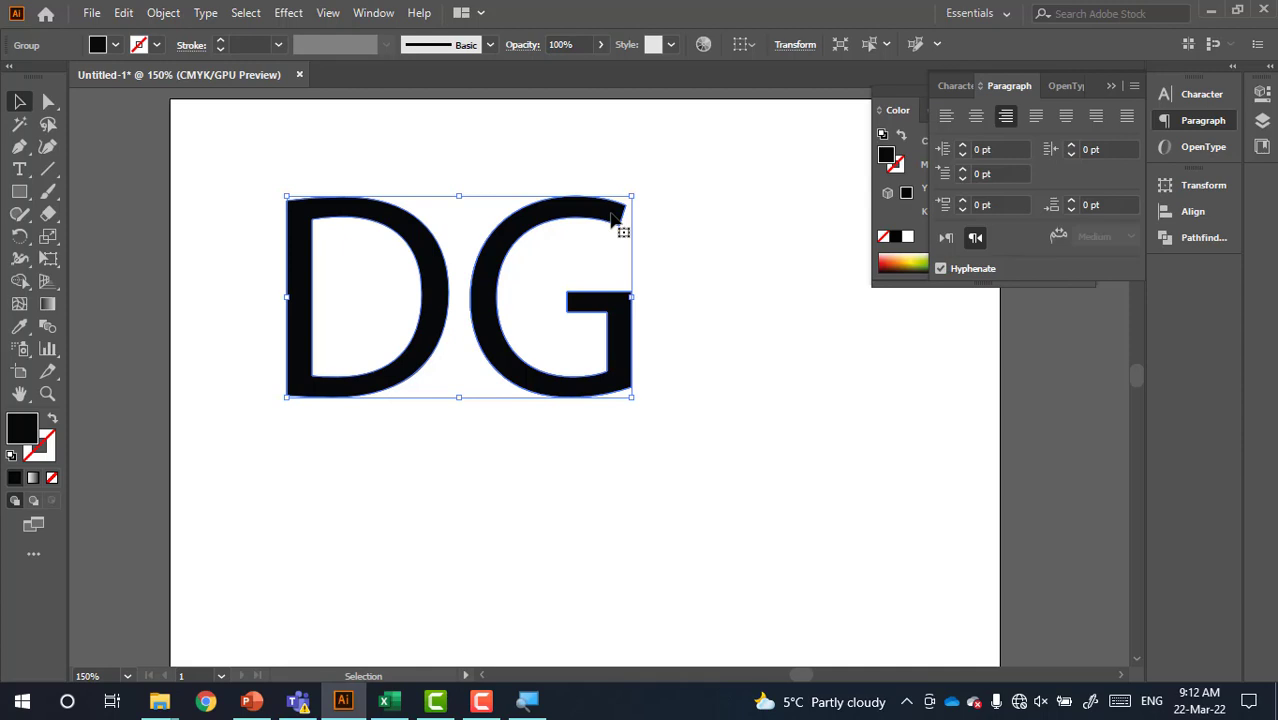
- Ungroup the D and G and drag one letter about 18.5 mm so they overlap
right_click(612, 218)
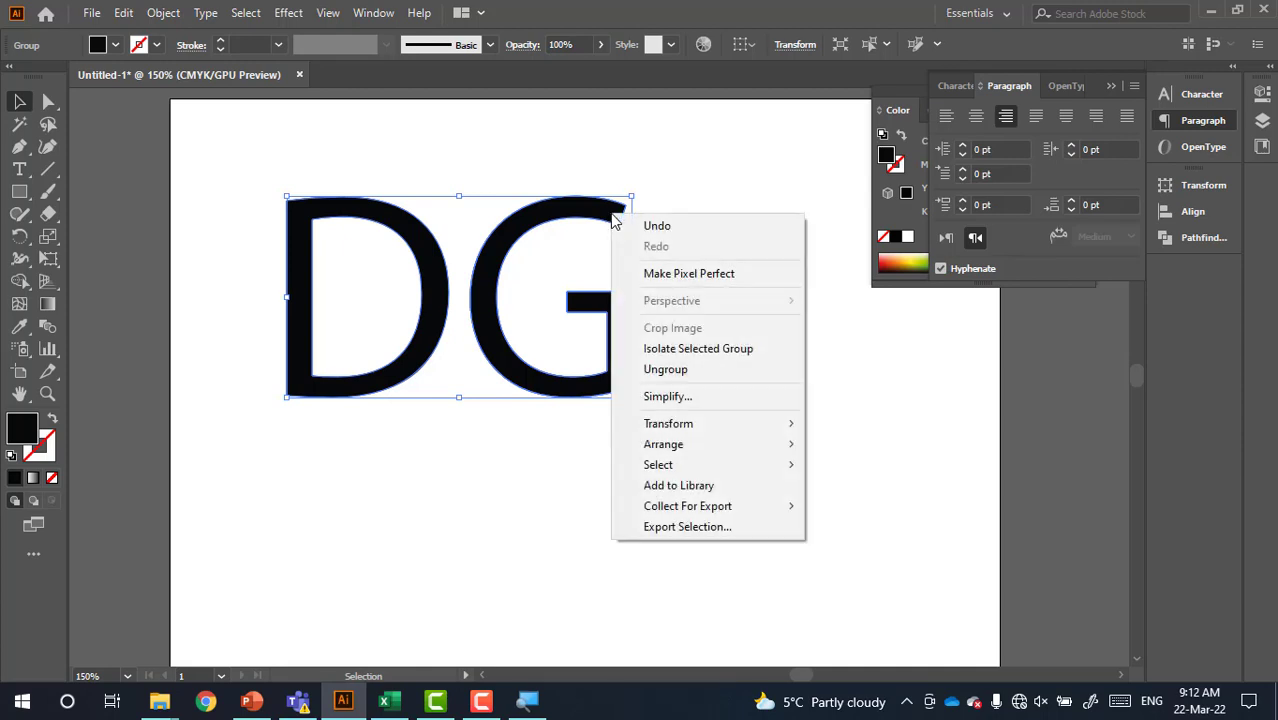
left_click(673, 369)
left_click(735, 279)
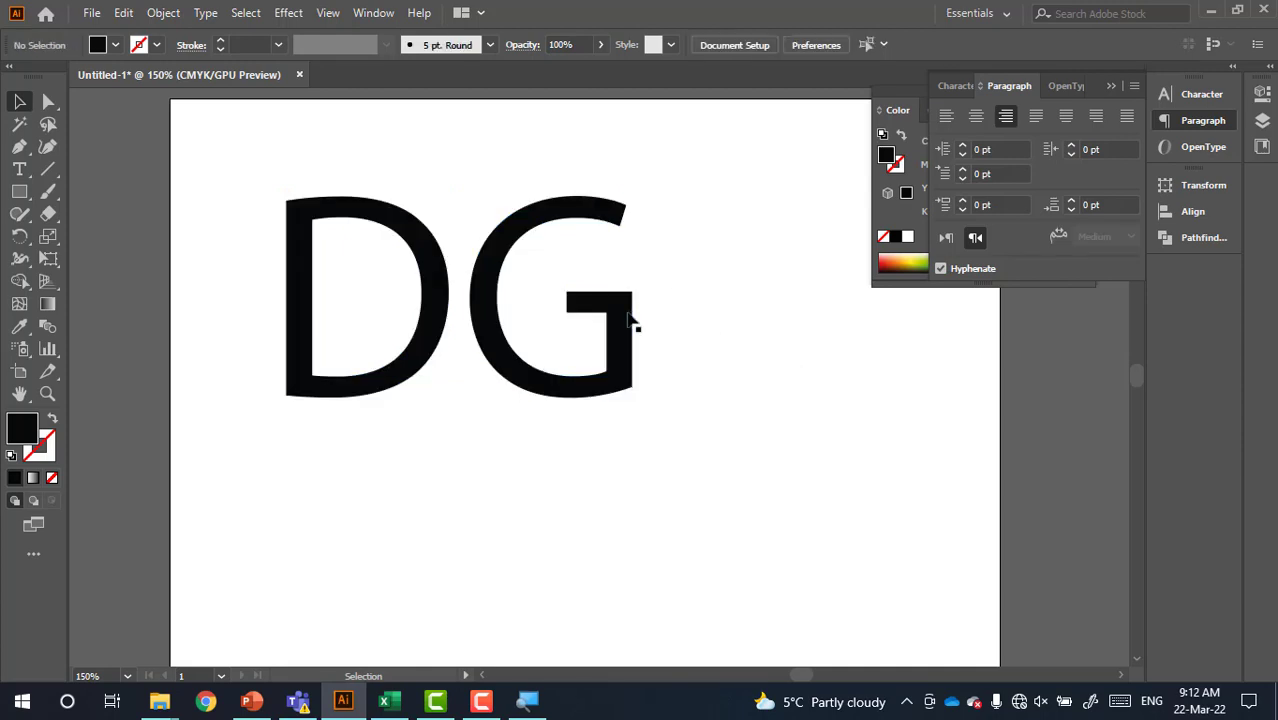
left_click(576, 322)
left_click(446, 300)
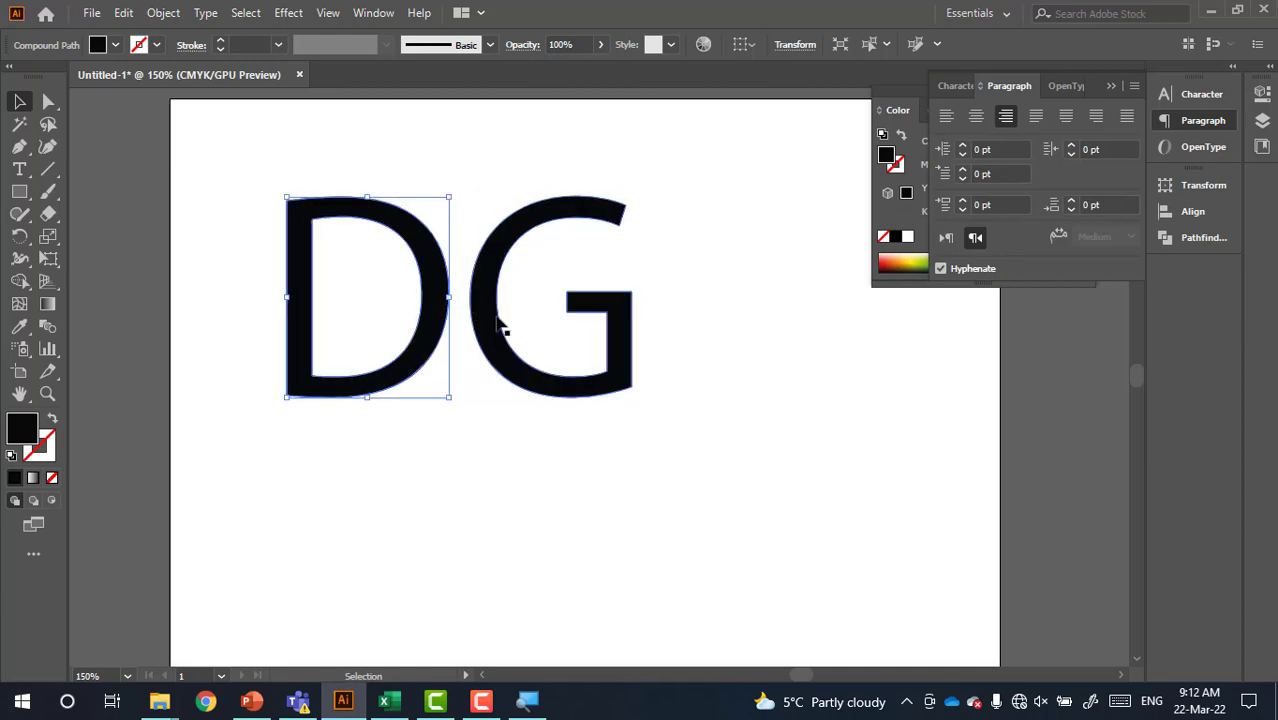
left_click_drag(430, 300, 506, 311)
left_click(597, 319)
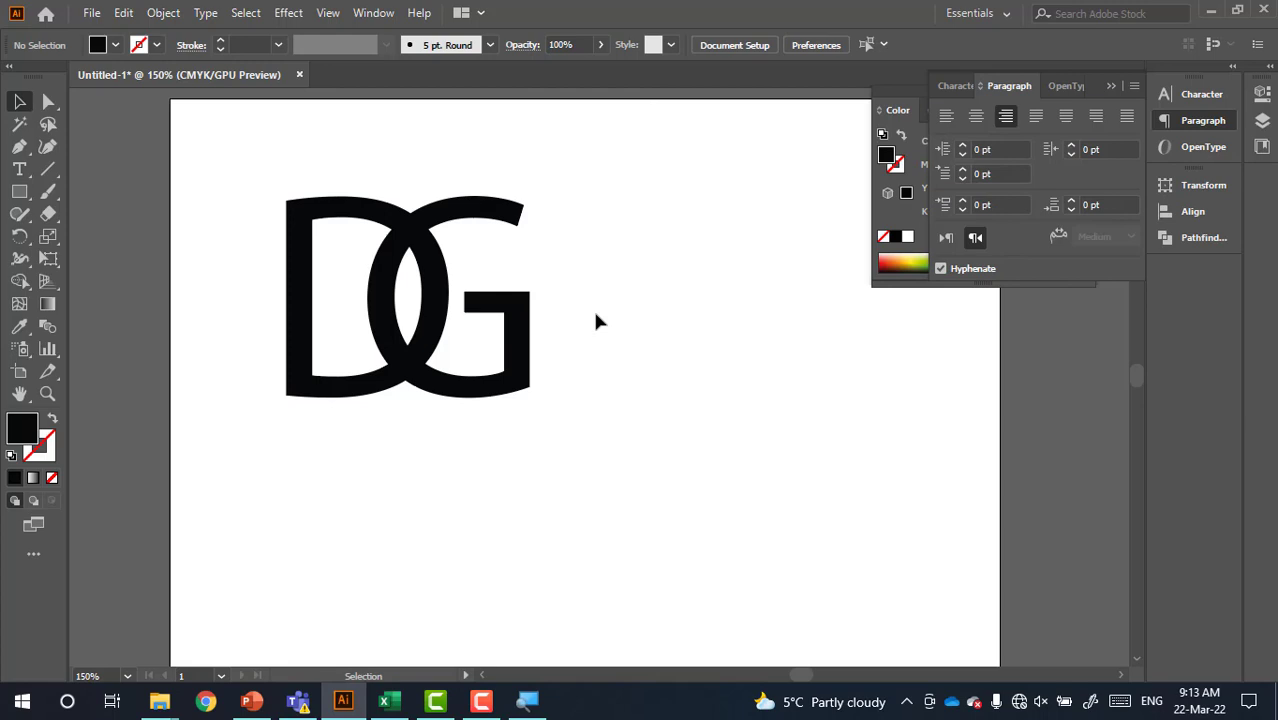
- Zoom in on the overlapping D and G and open the Shape Builder / Live Paint tool flyout
scroll(580, 328, "up", 1)
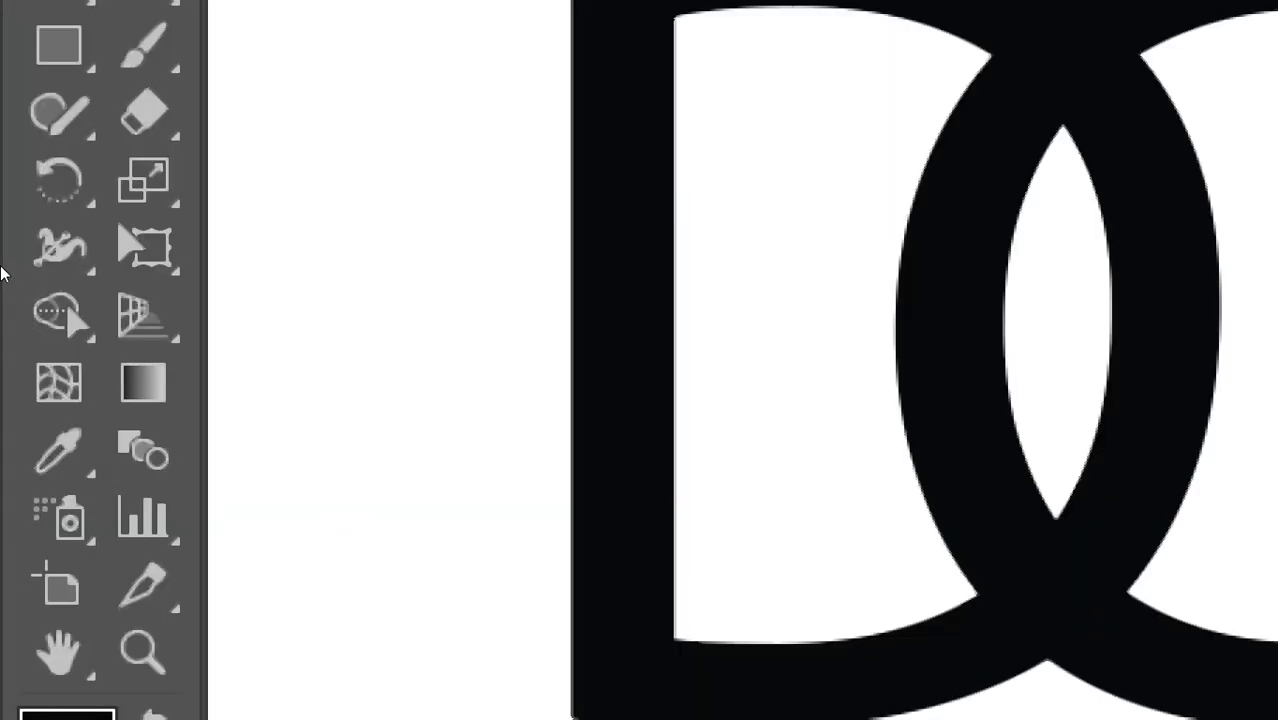
left_click(16, 284)
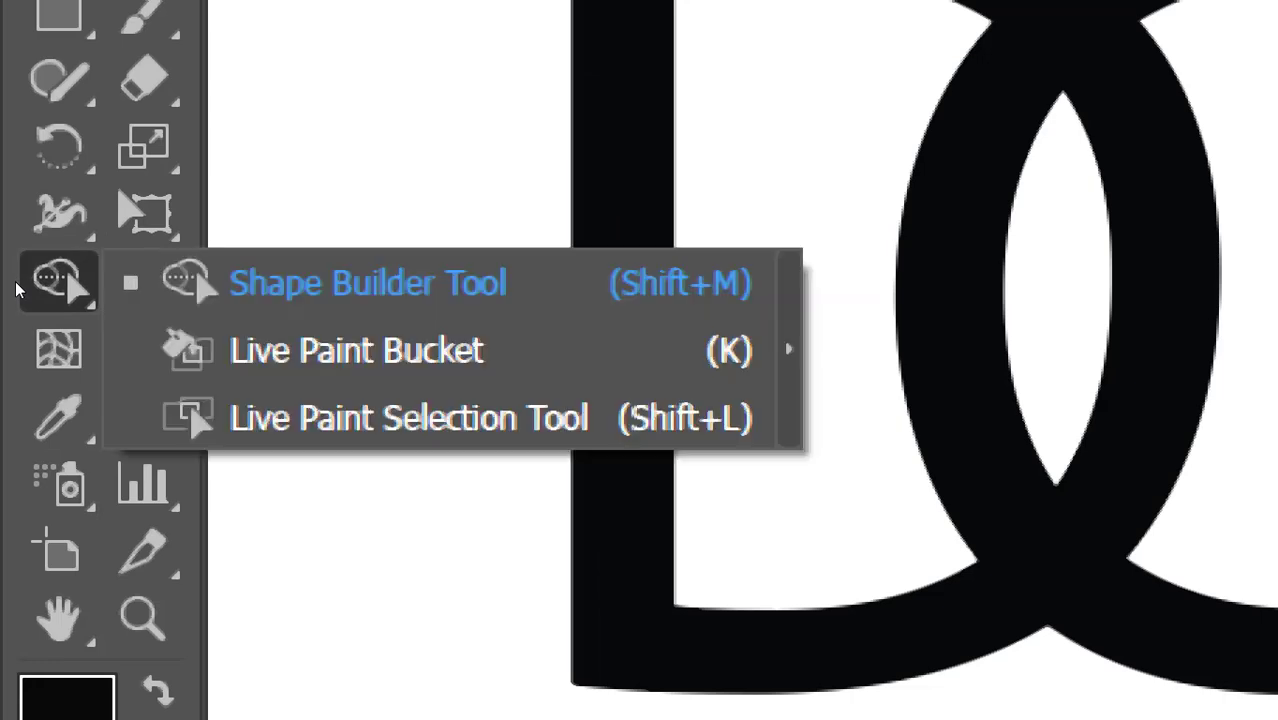
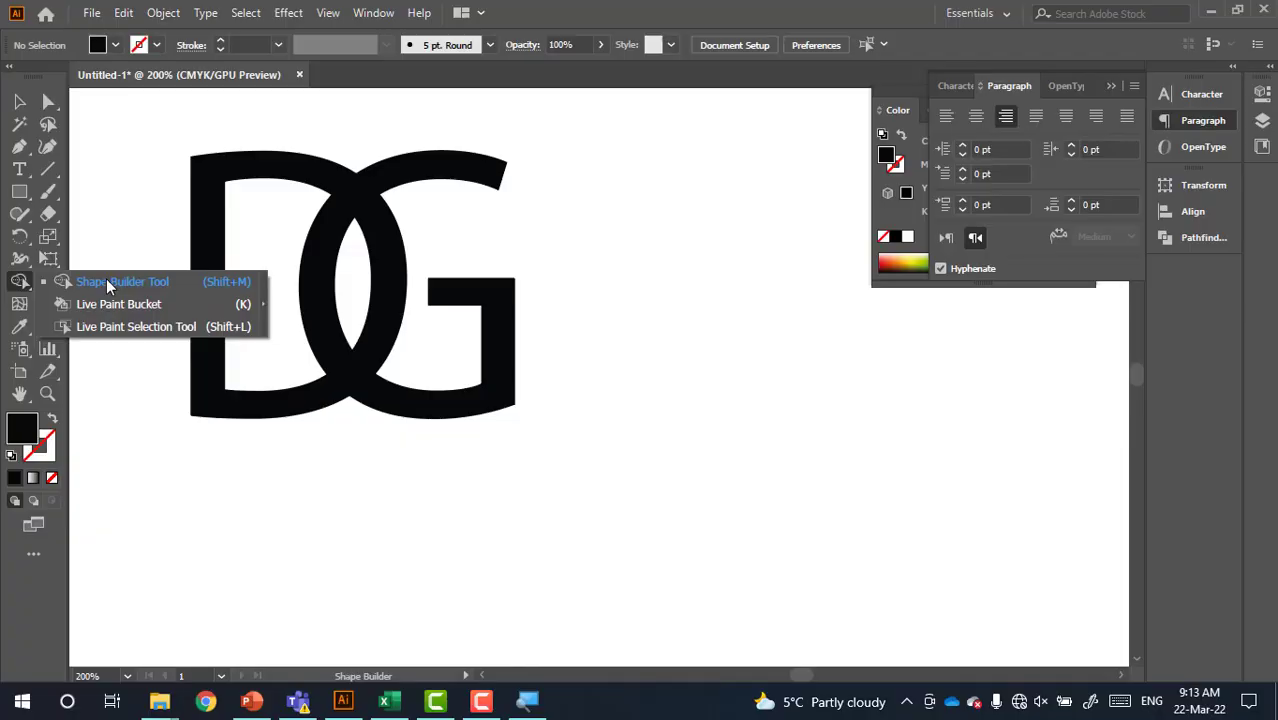
- Select the whole DG monogram and get ready to build shapes from its overlaps
left_click(680, 198)
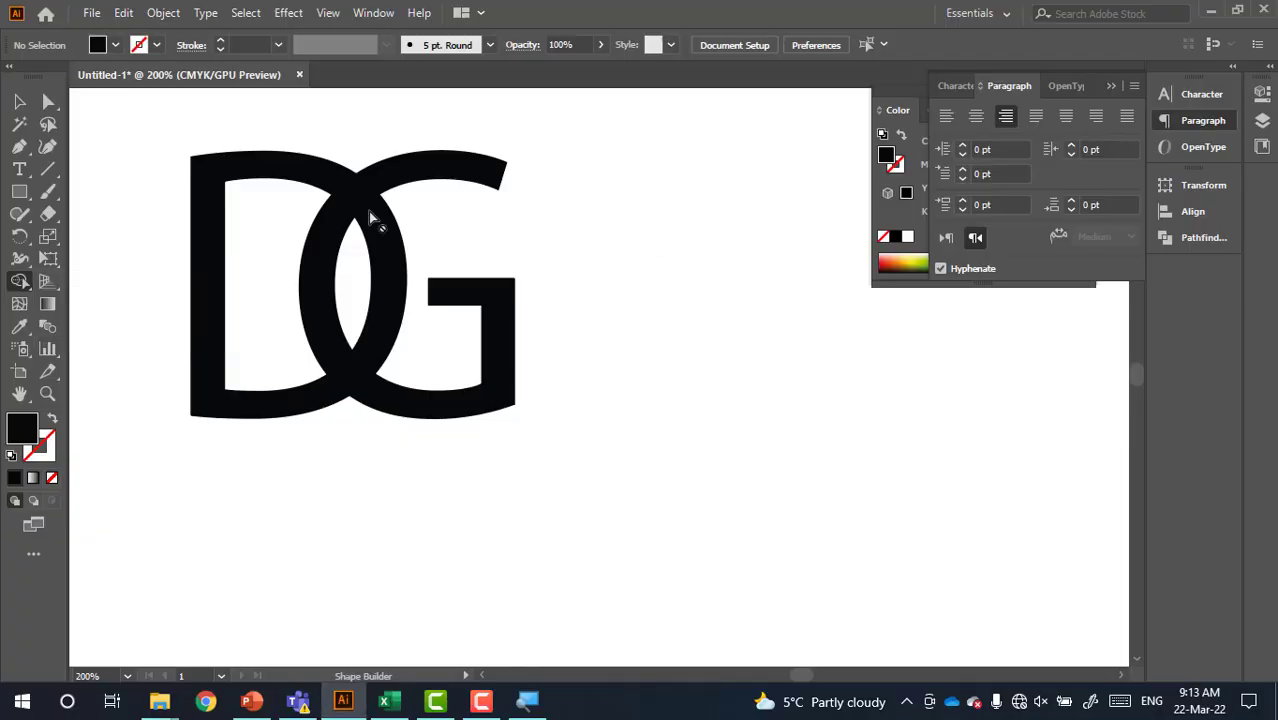
left_click(18, 104)
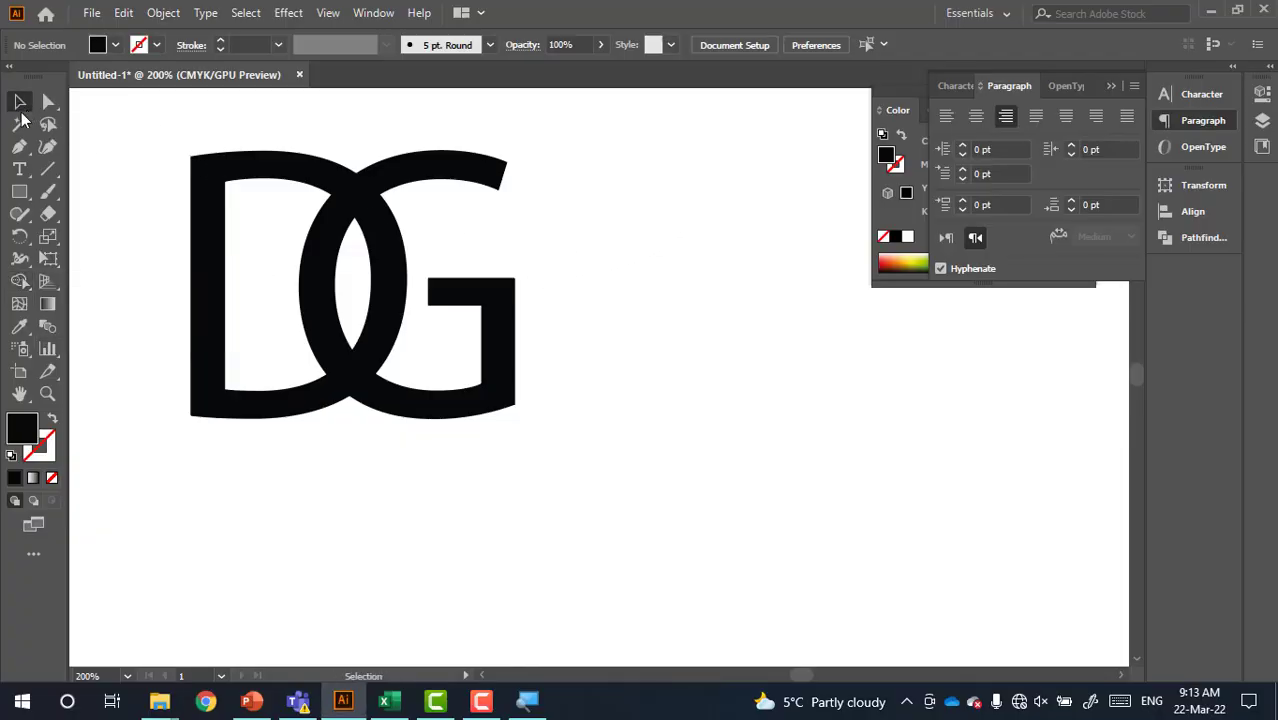
left_click_drag(662, 165, 72, 470)
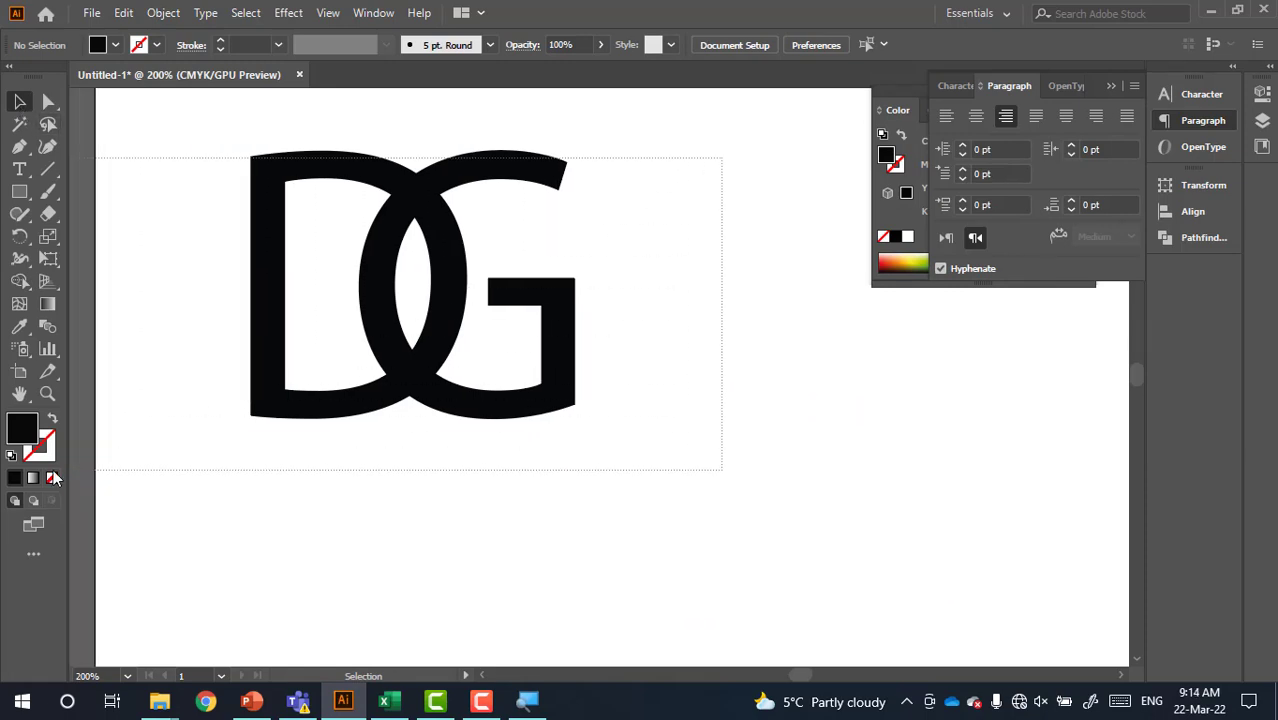
scroll(259, 440, "up", 1)
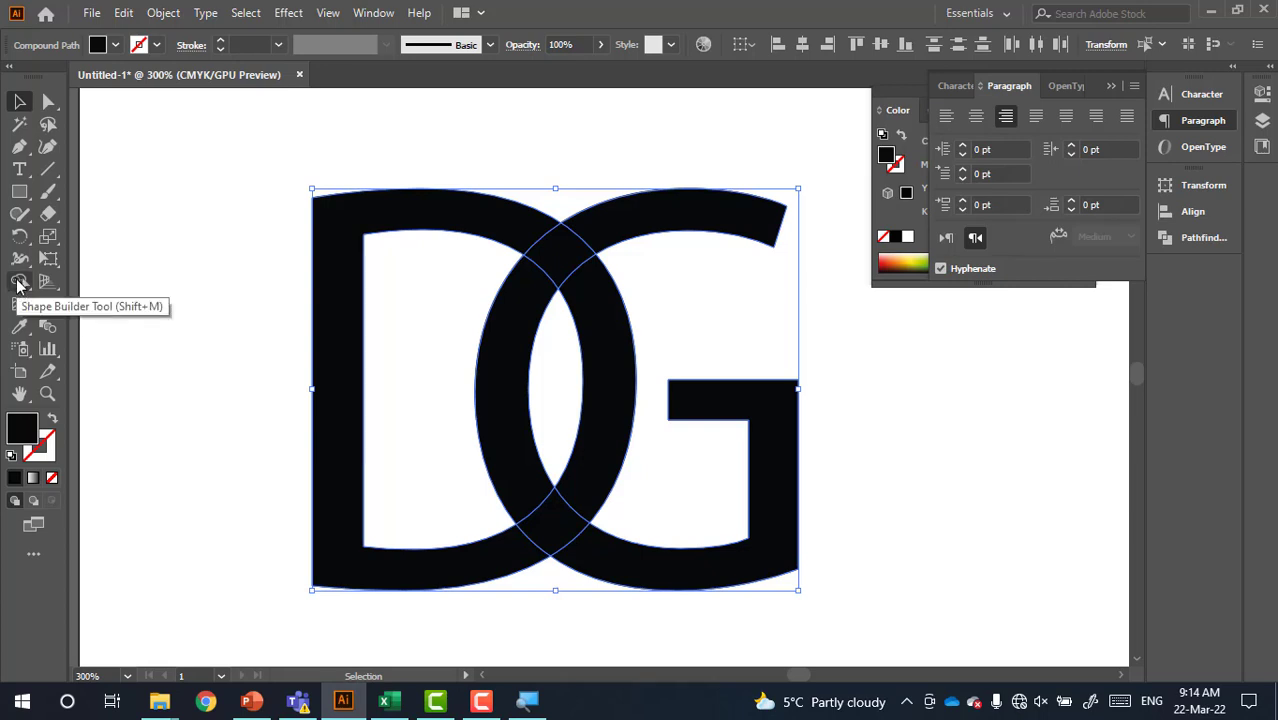
left_click(19, 283)
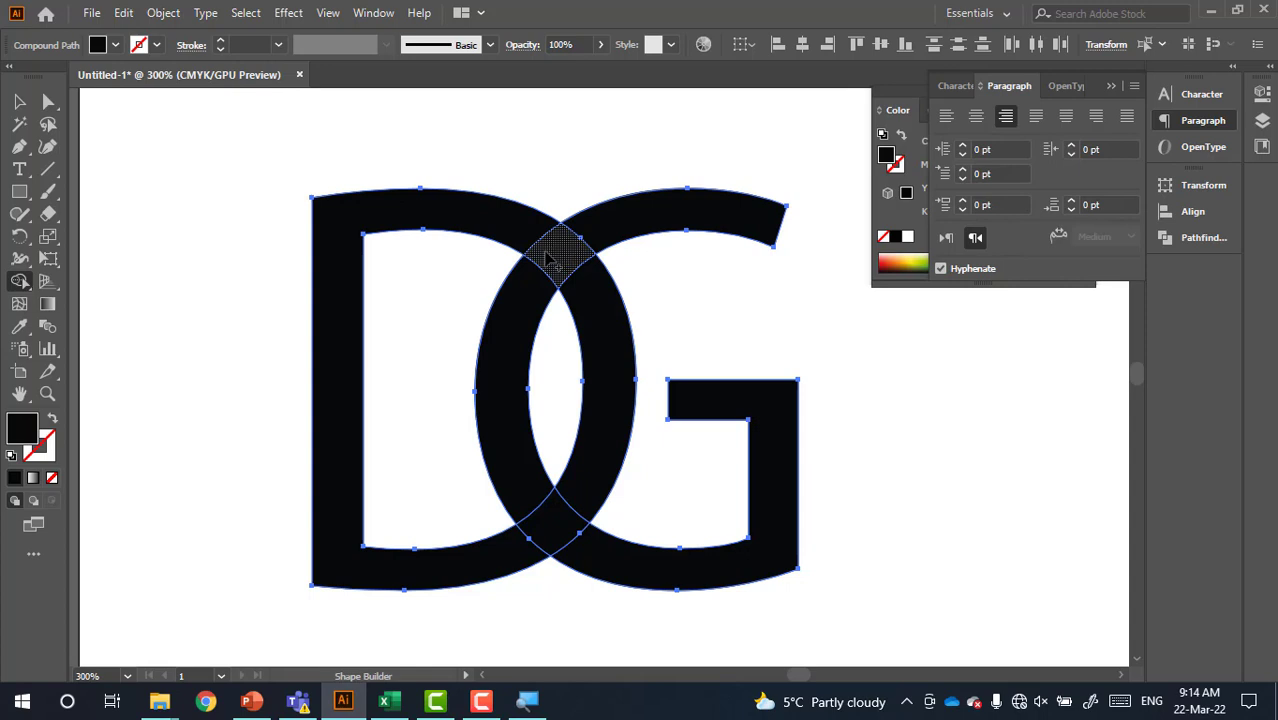
- Try removing the top and bottom D–G overlaps and merging the G's top arc, then undo
left_click(550, 258, "alt")
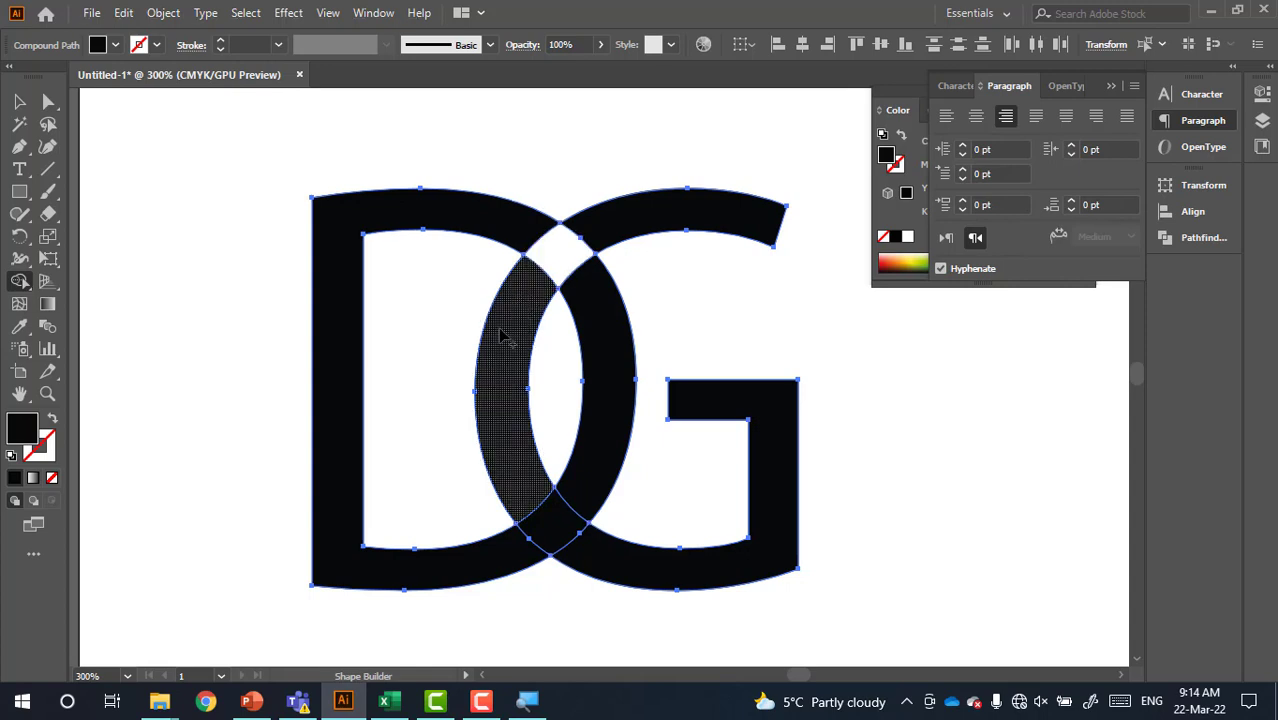
left_click(513, 378)
left_click(556, 518, "alt")
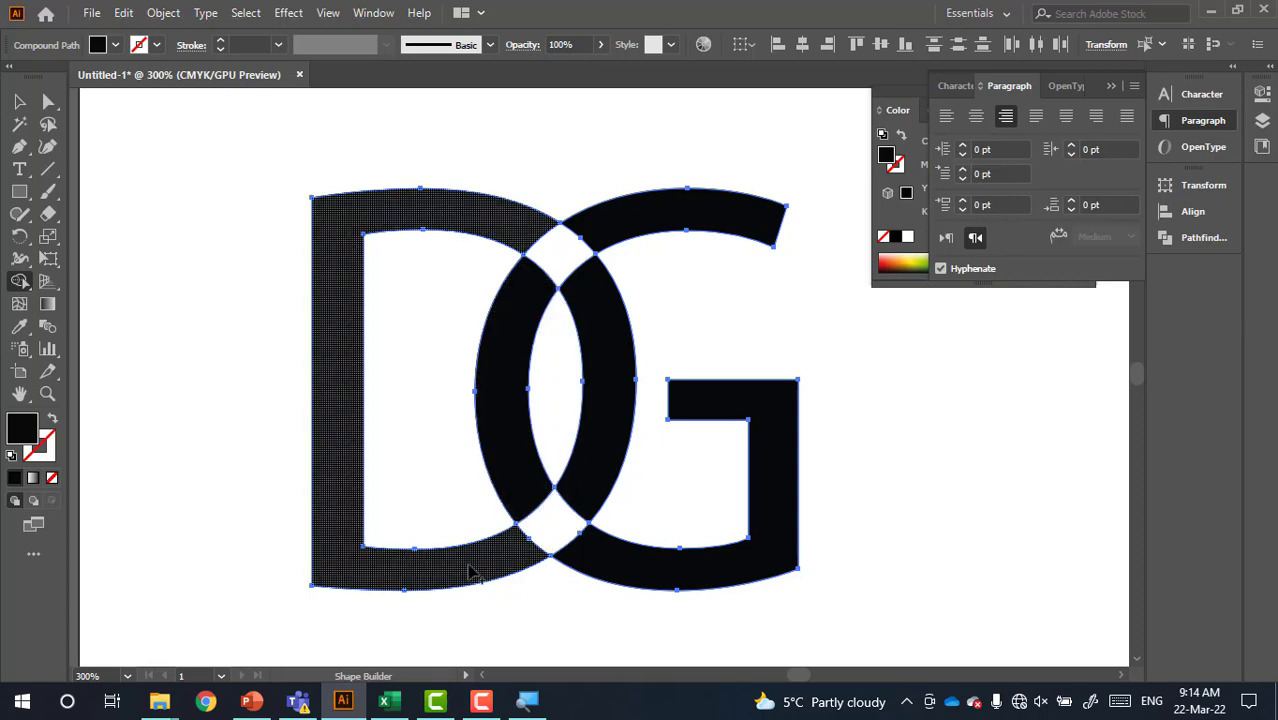
key("ctrl+z")
key("ctrl+z")
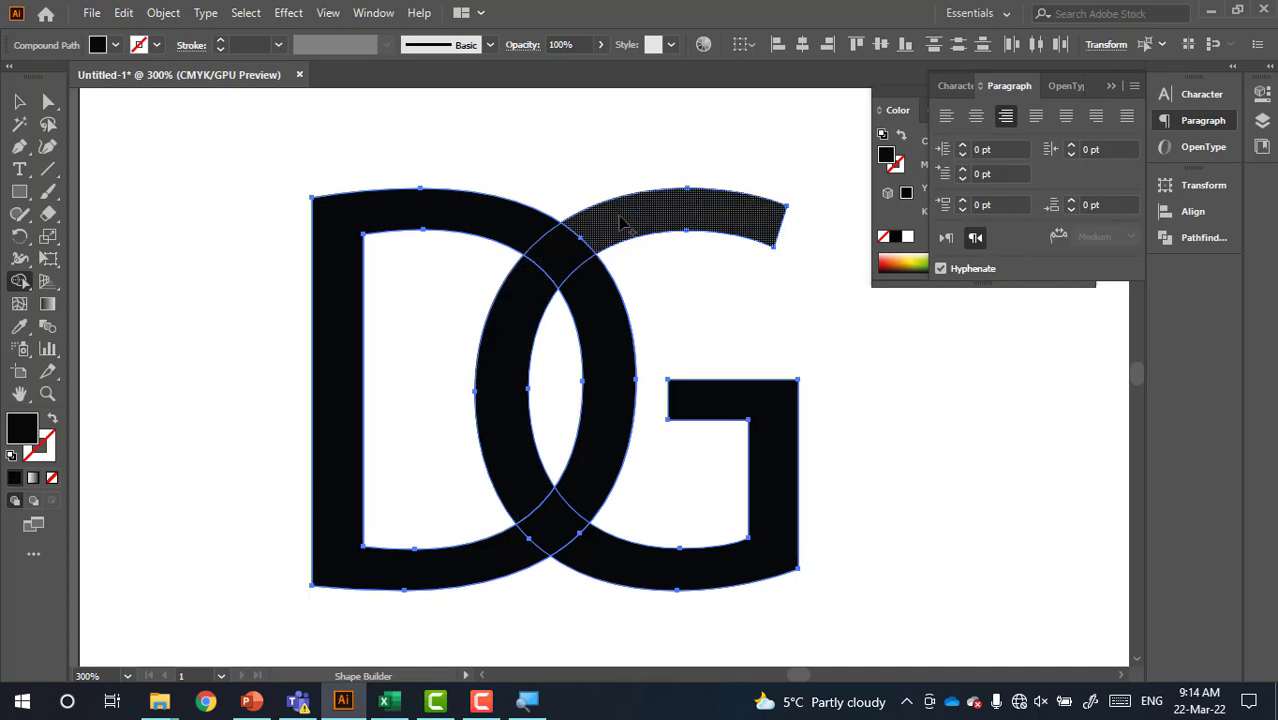
mouse_move(618, 220)
left_mouse_down()
mouse_move(503, 358)
mouse_move(486, 408)
left_mouse_up()
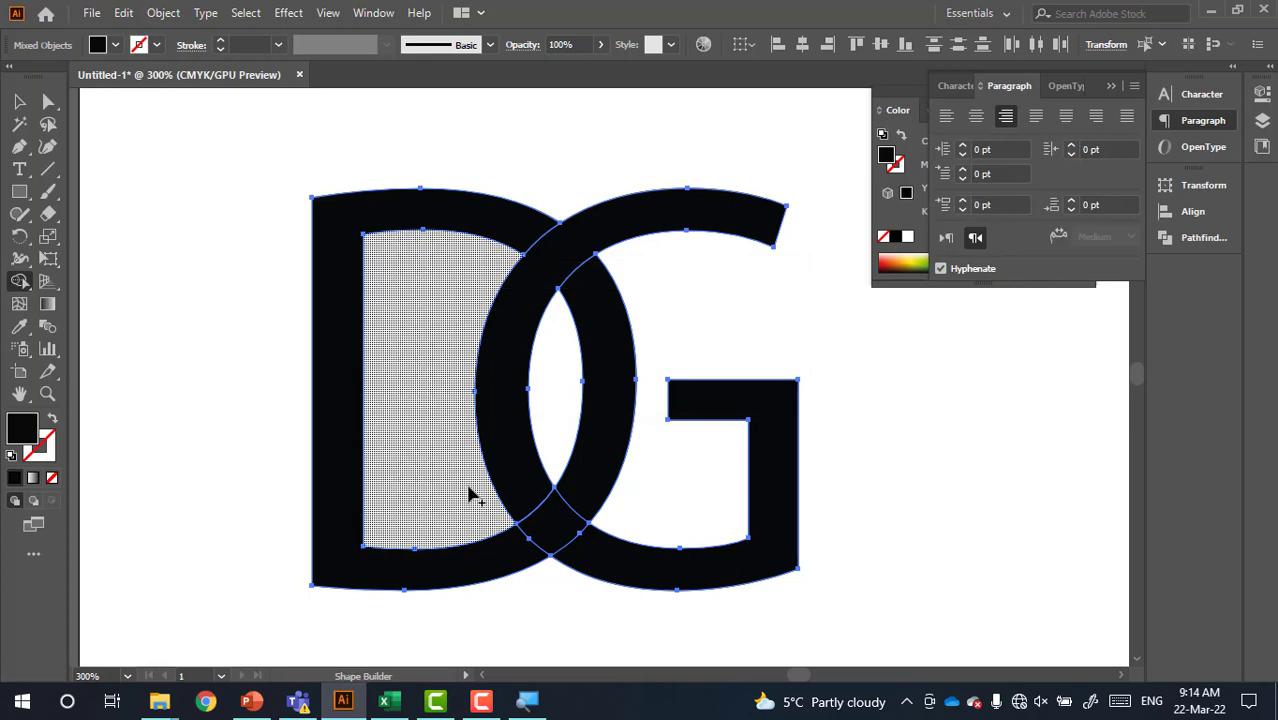
key("ctrl+z")
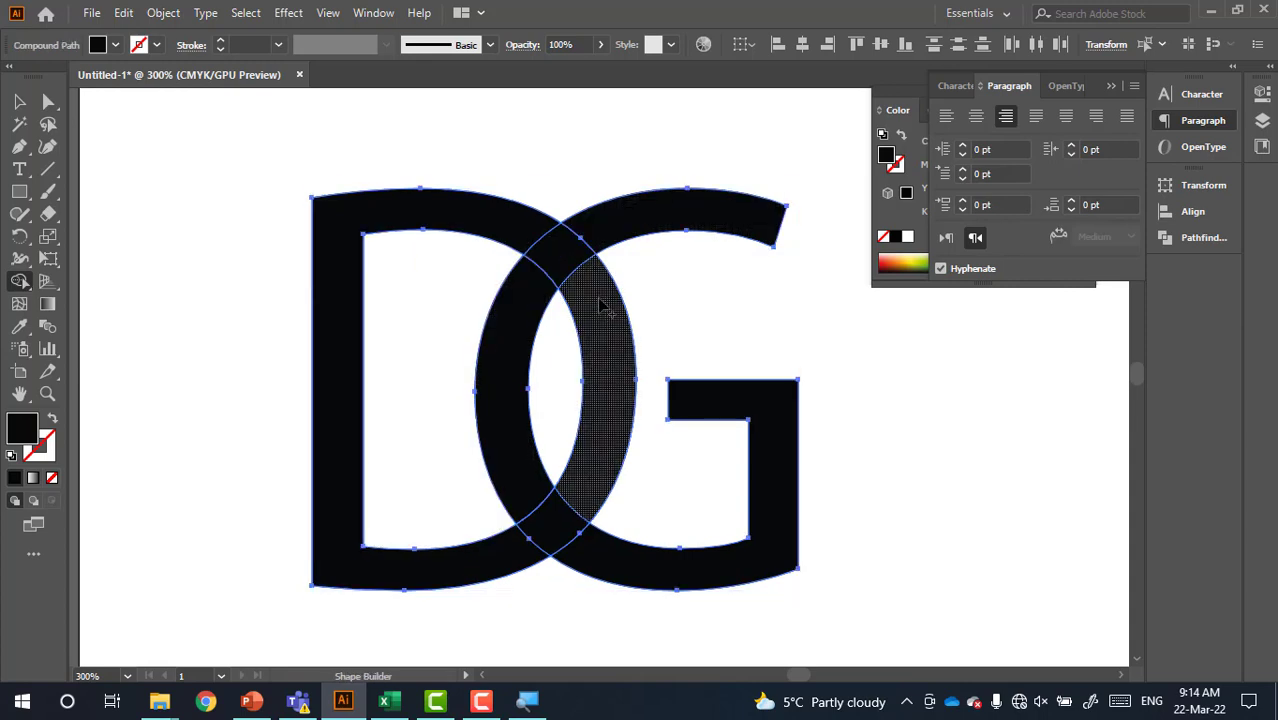
- Test G-arc and D merges in Outline view, undo them, then split off the G's top arc
key("ctrl+y")
left_click_drag(613, 228, 494, 334)
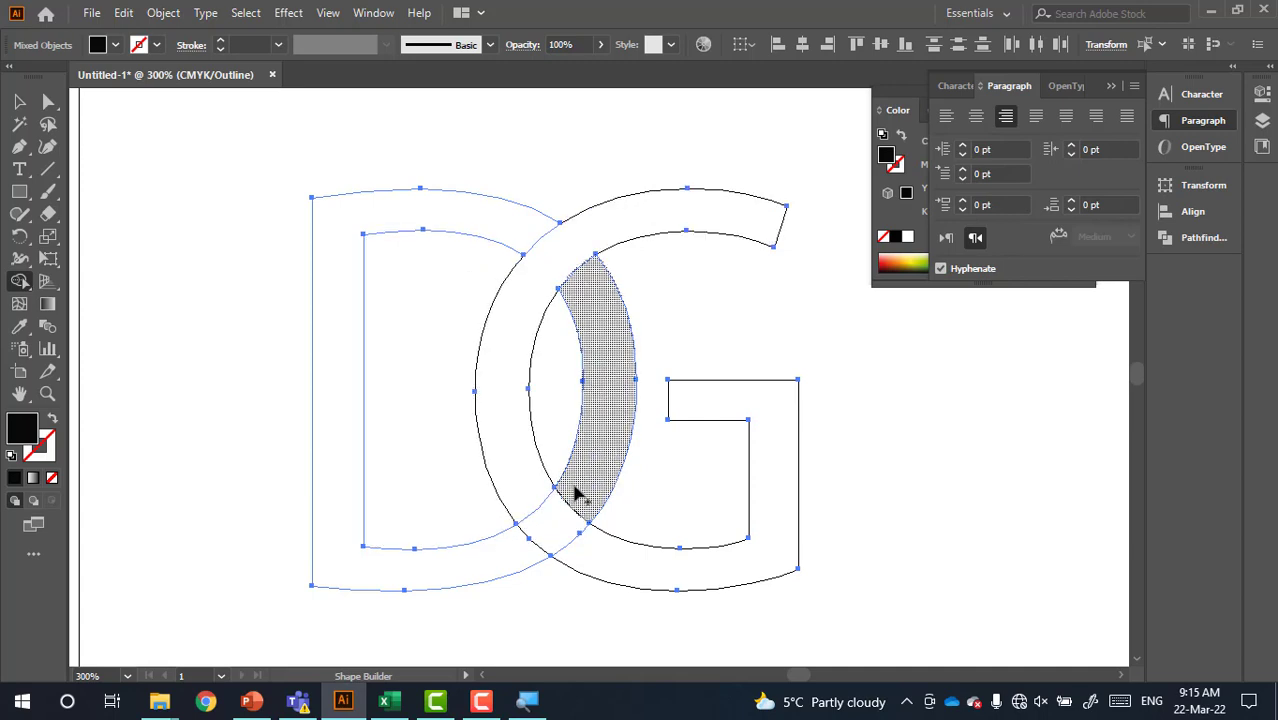
left_click_drag(482, 557, 562, 523)
left_click(527, 701)
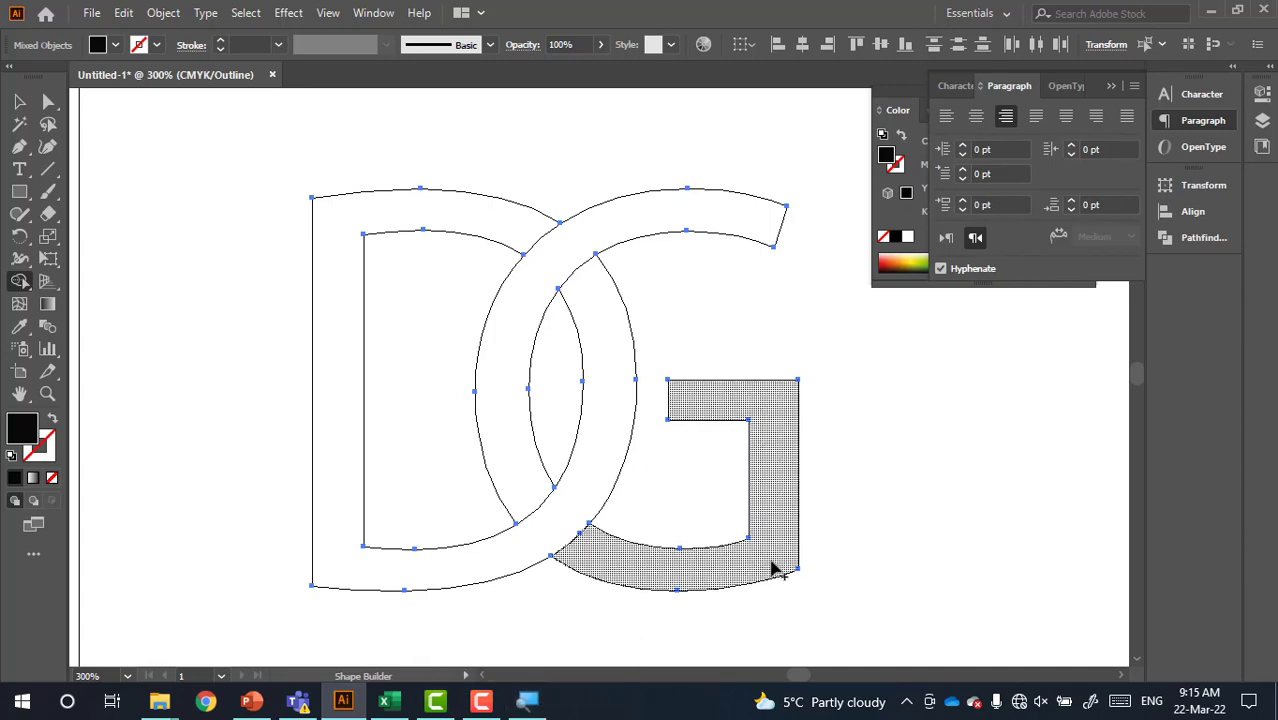
key("ctrl+z")
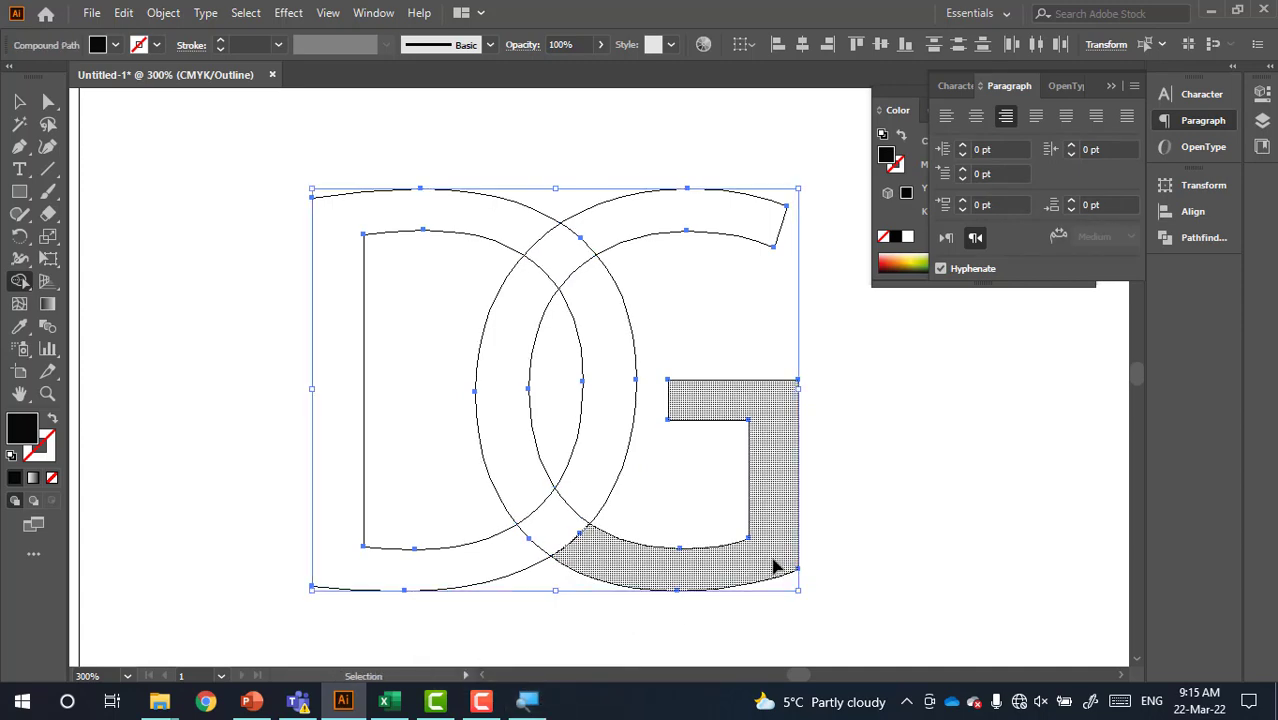
key("ctrl+y")
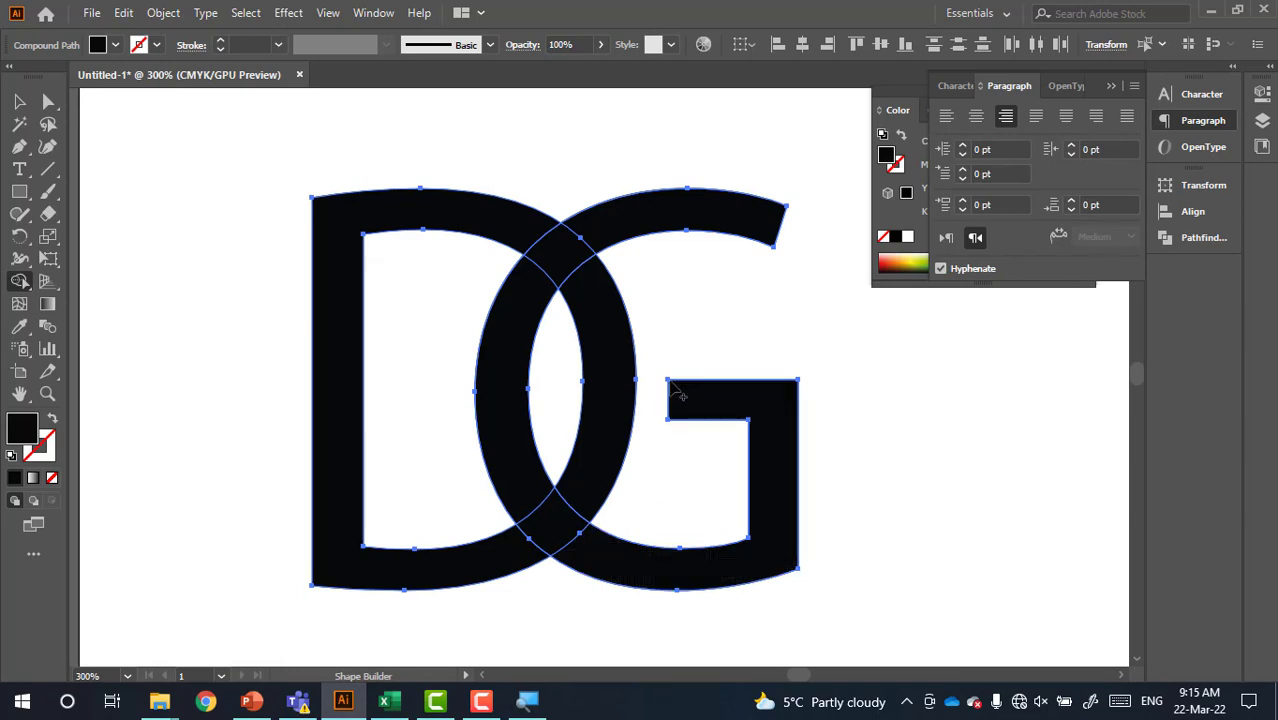
left_click(652, 218)
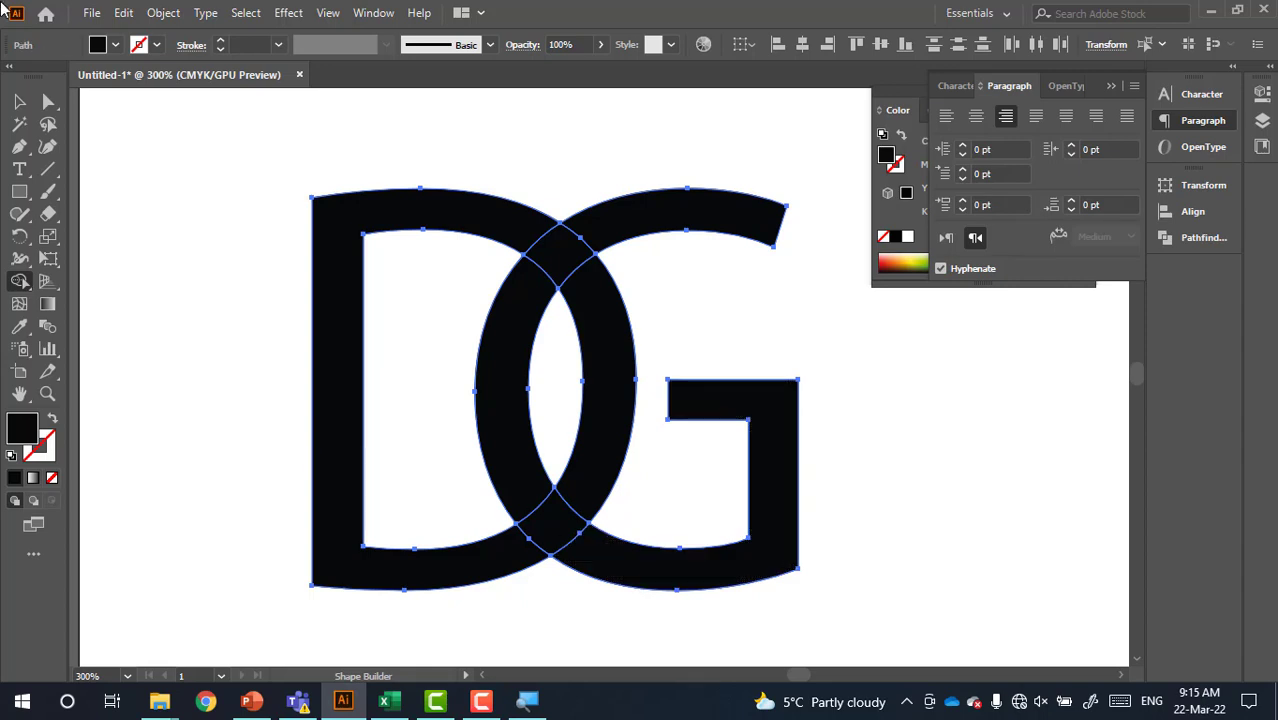
left_click(20, 102)
left_click(200, 150)
left_click_drag(442, 214, 295, 186)
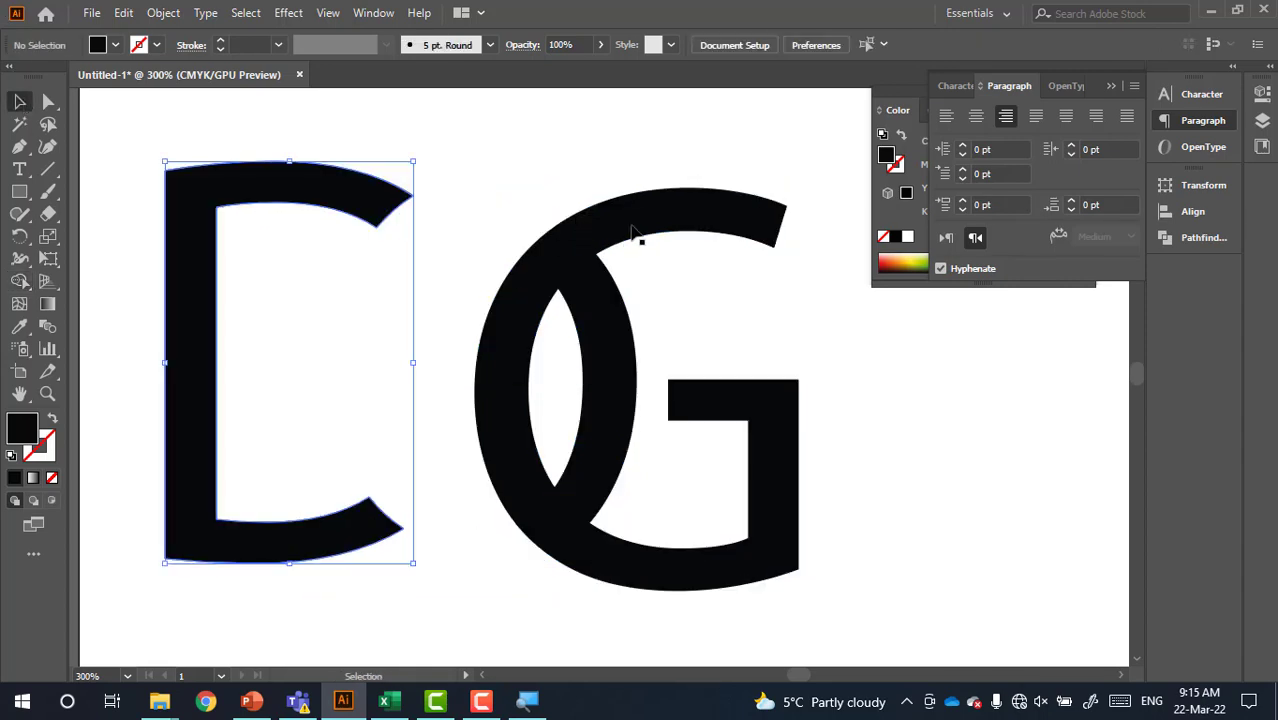
left_click_drag(633, 237, 708, 207)
left_click_drag(614, 275, 667, 285)
left_click_drag(505, 360, 457, 360)
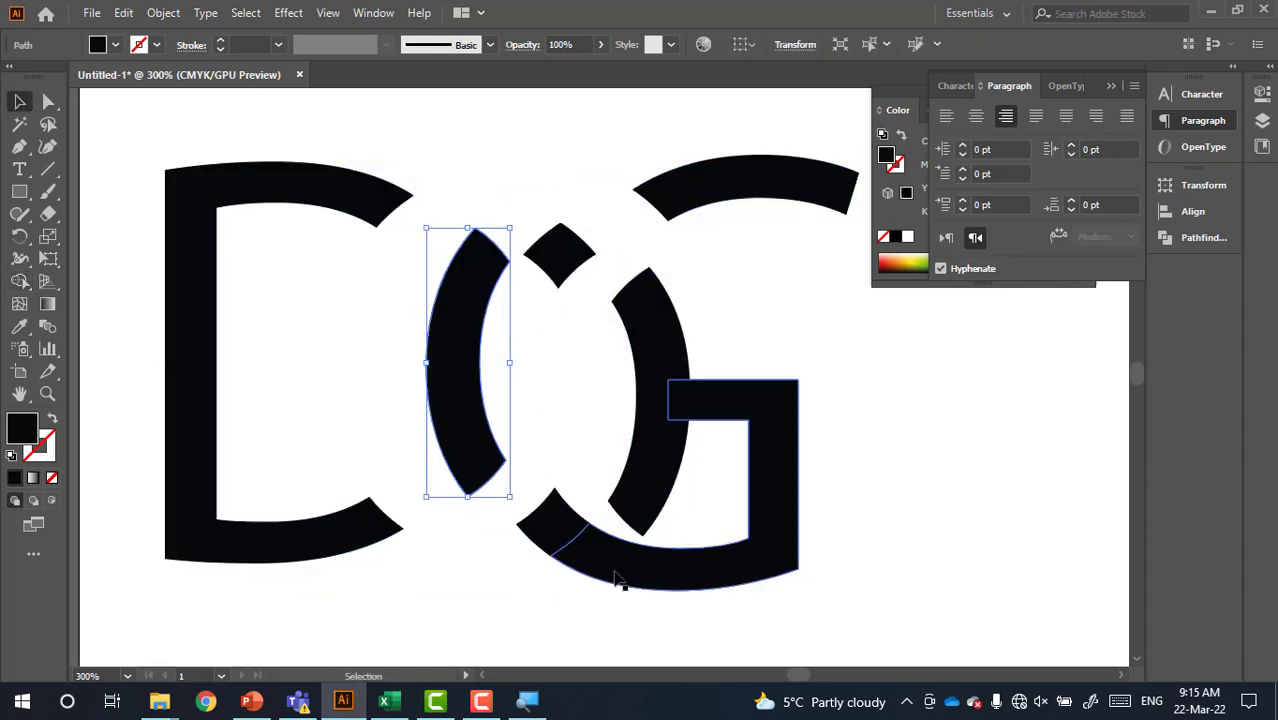
left_click_drag(605, 573, 612, 607)
left_click_drag(548, 522, 535, 530)
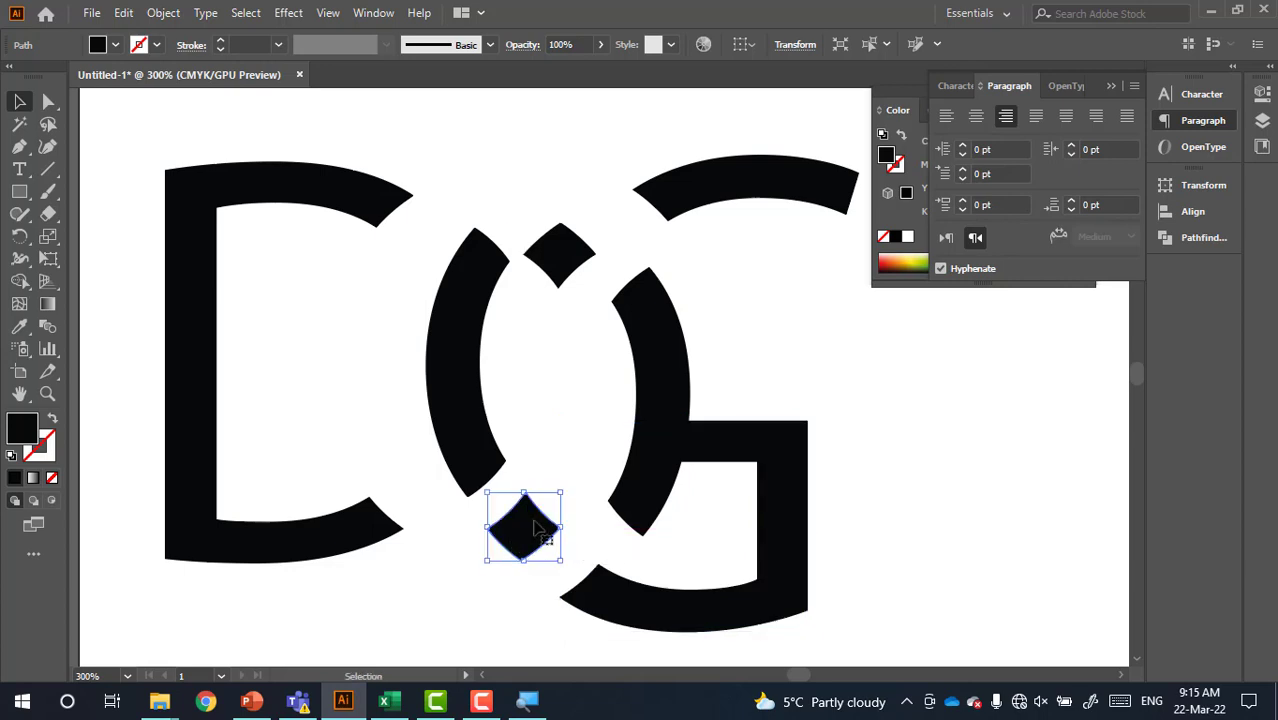
key("ctrl+z")
key("ctrl+z")
key("ctrl+z")
key("ctrl+z")
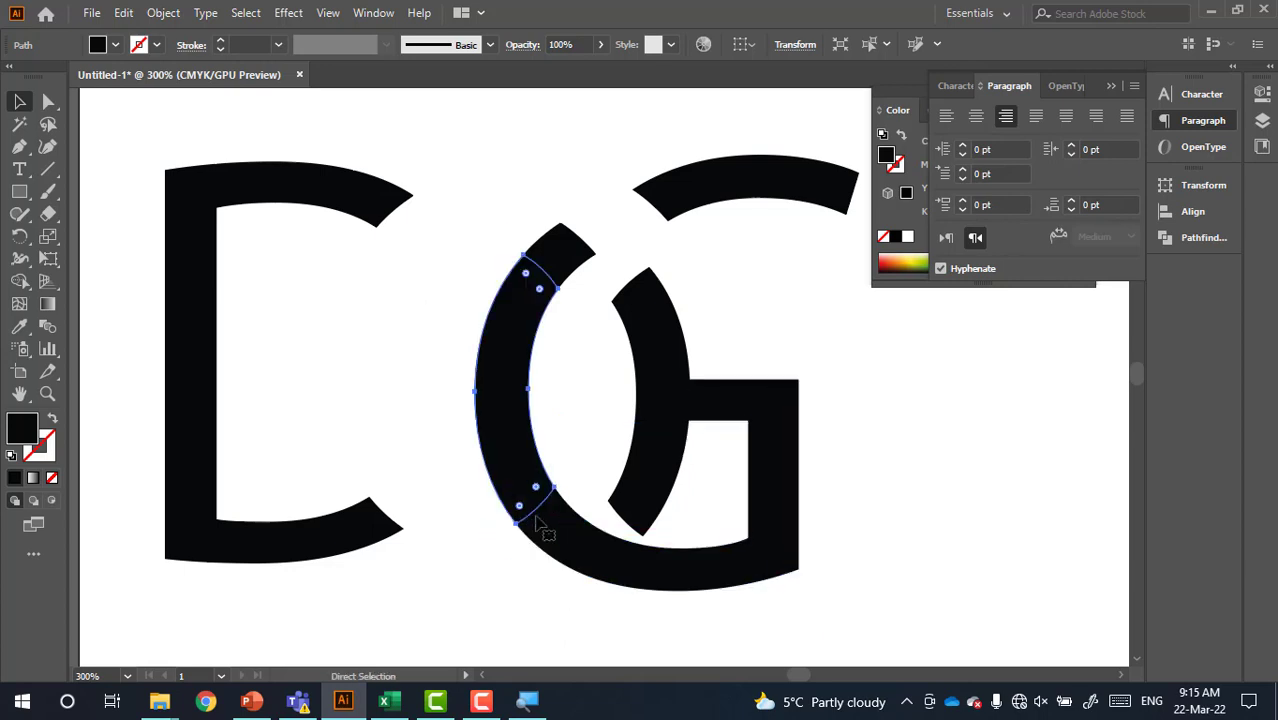
key("ctrl+z")
key("ctrl+z")
key("ctrl+z")
key("v")
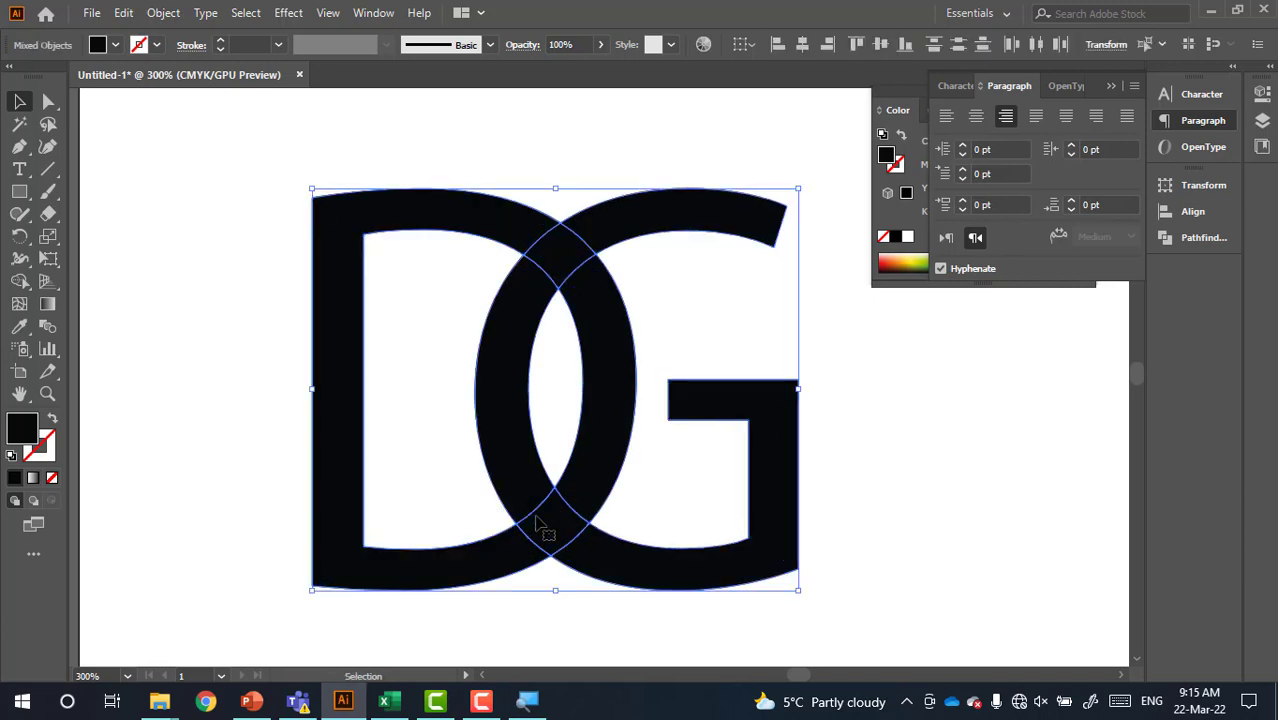
key("ctrl+minus")
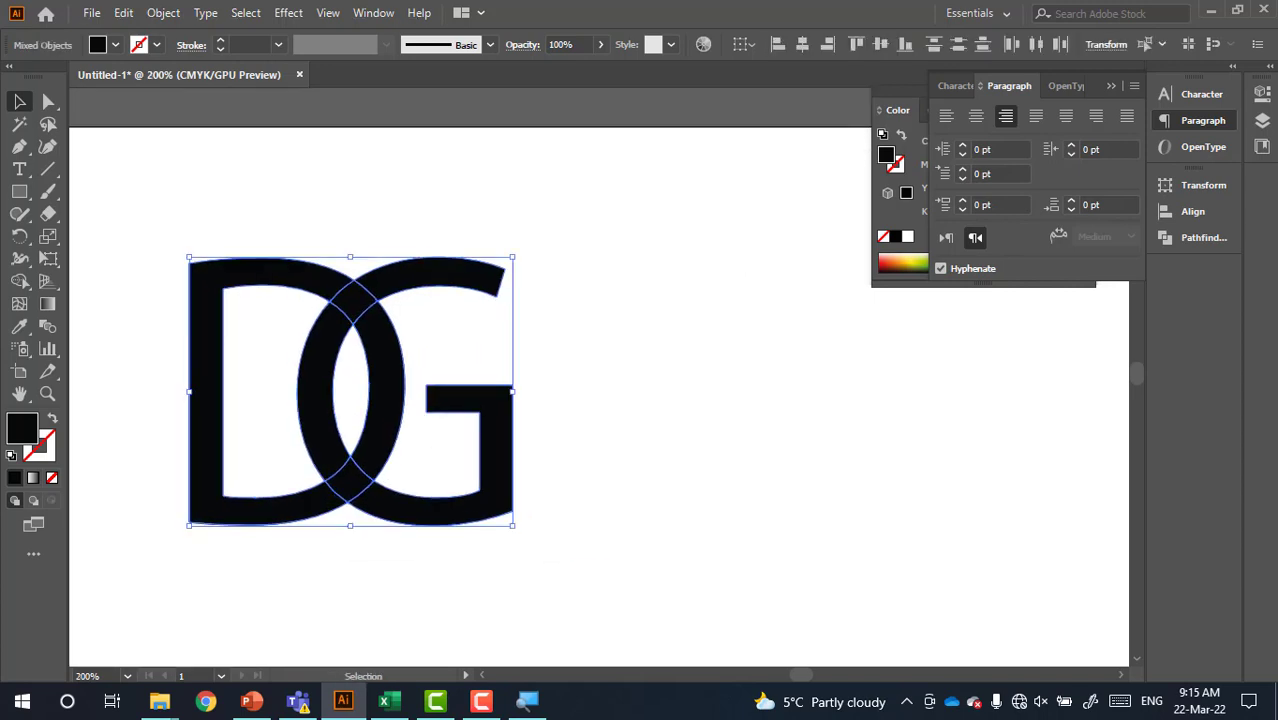
left_click(20, 191)
left_click_drag(872, 362, 682, 549)
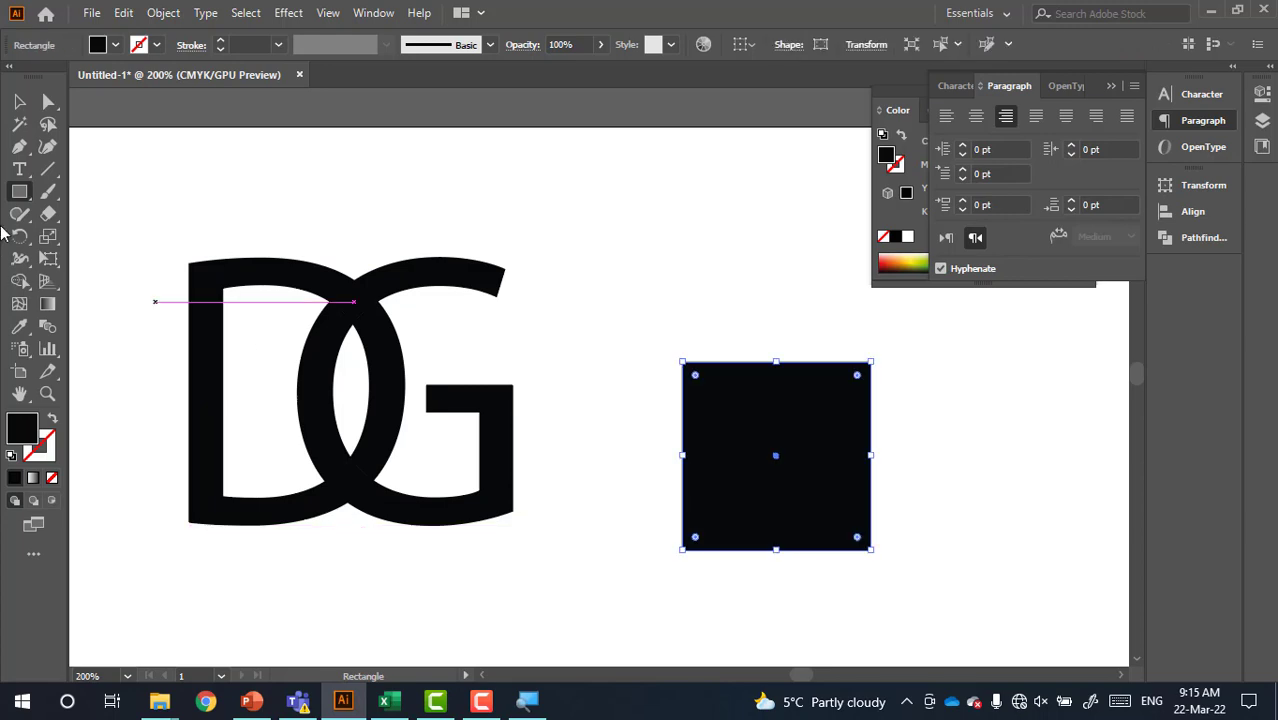
left_click_drag(25, 191, 70, 231)
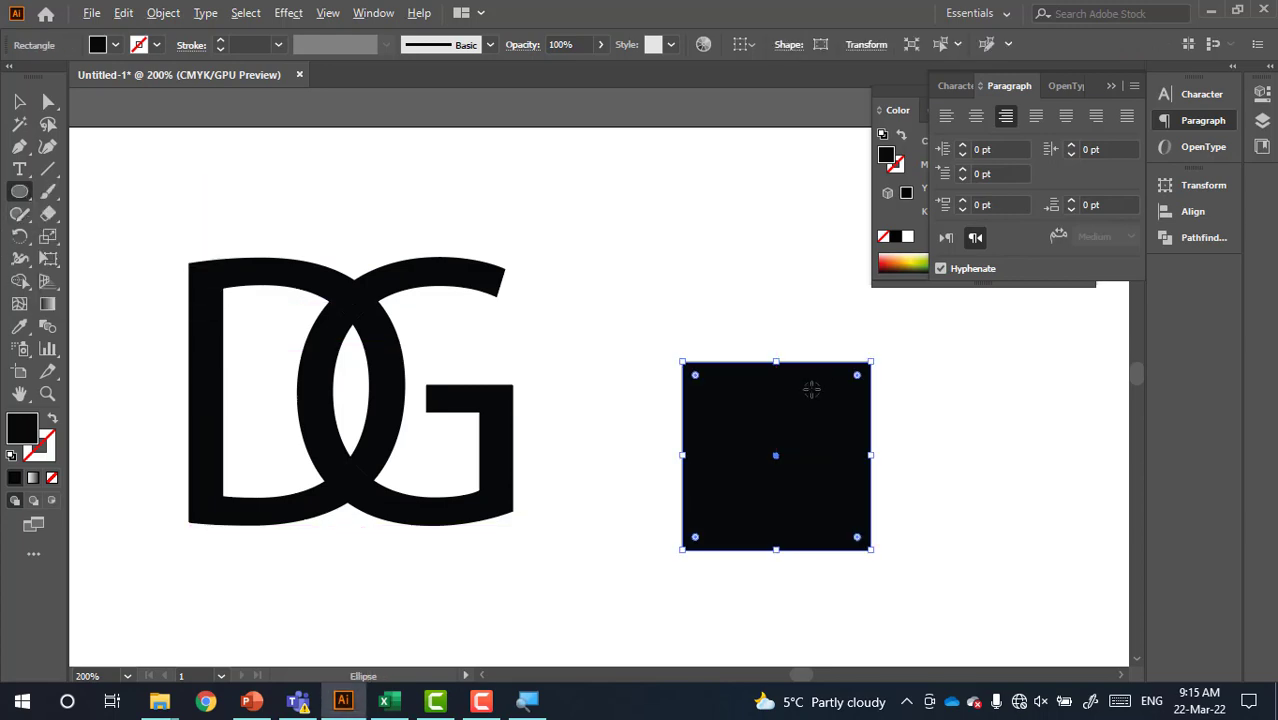
mouse_move(790, 414)
left_mouse_down()
mouse_move(850, 329)
mouse_move(861, 343)
left_mouse_up()
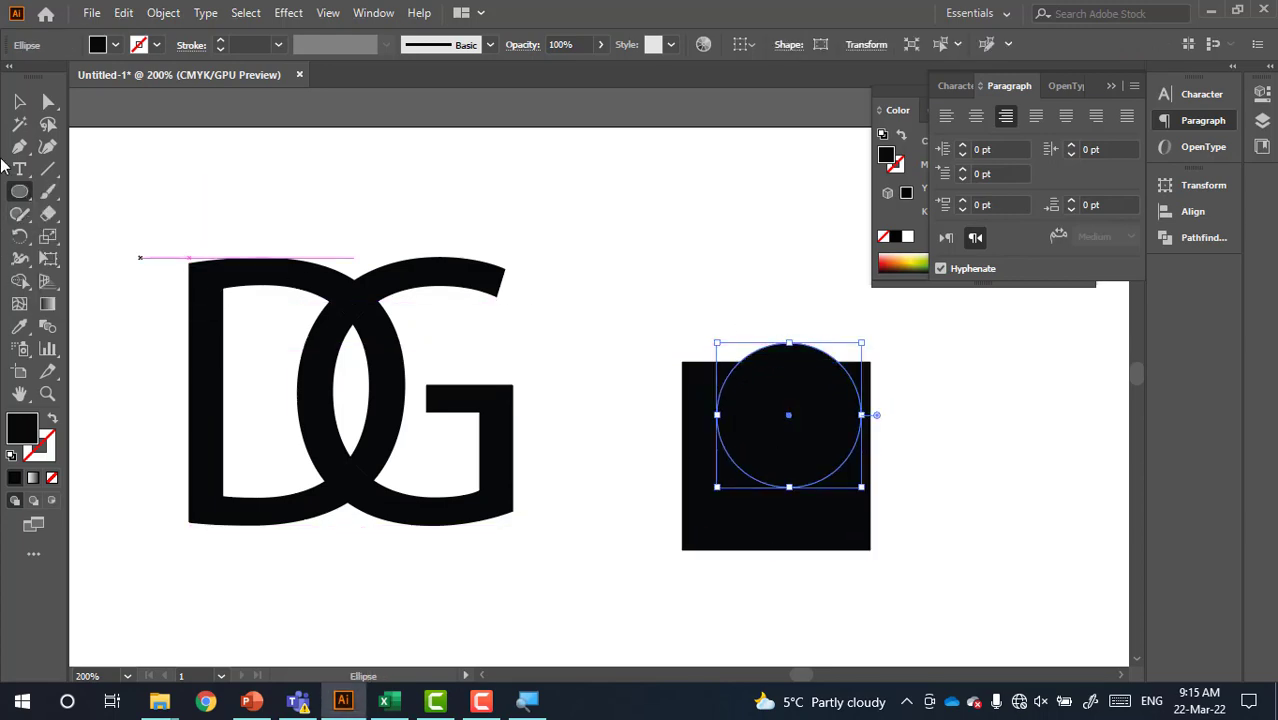
left_click(20, 103)
left_click_drag(776, 243, 795, 427)
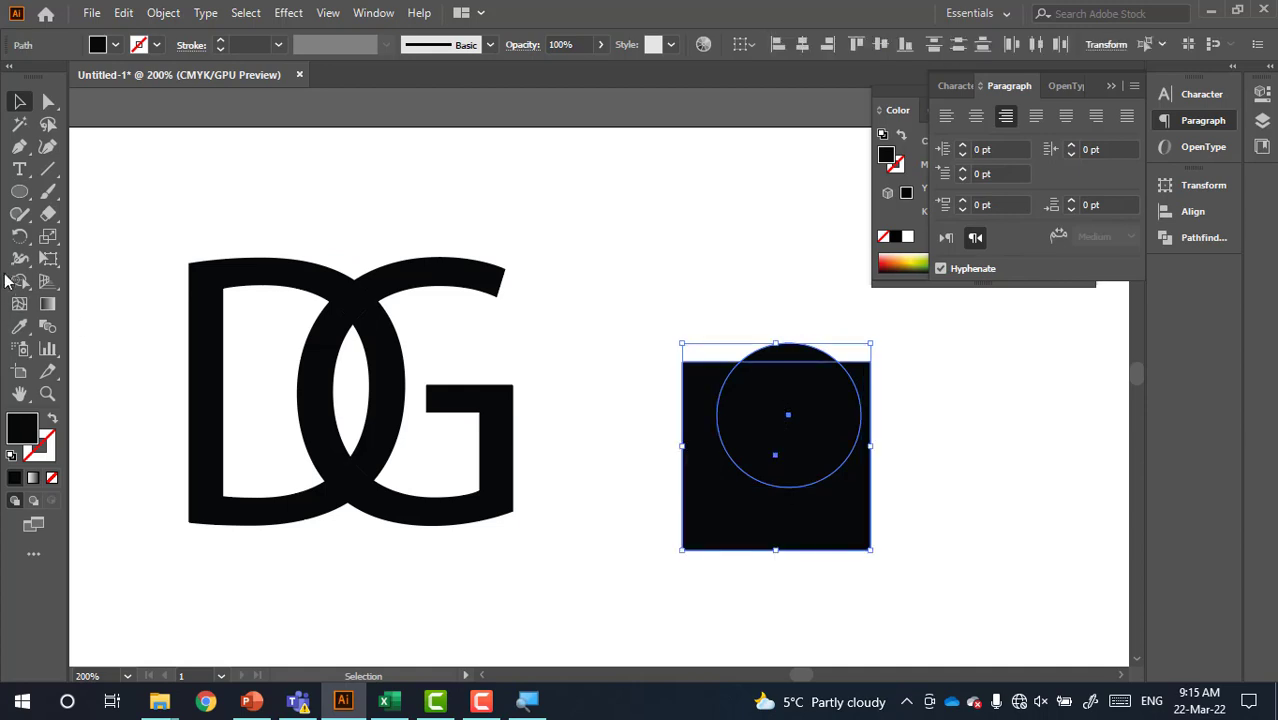
left_click(20, 281)
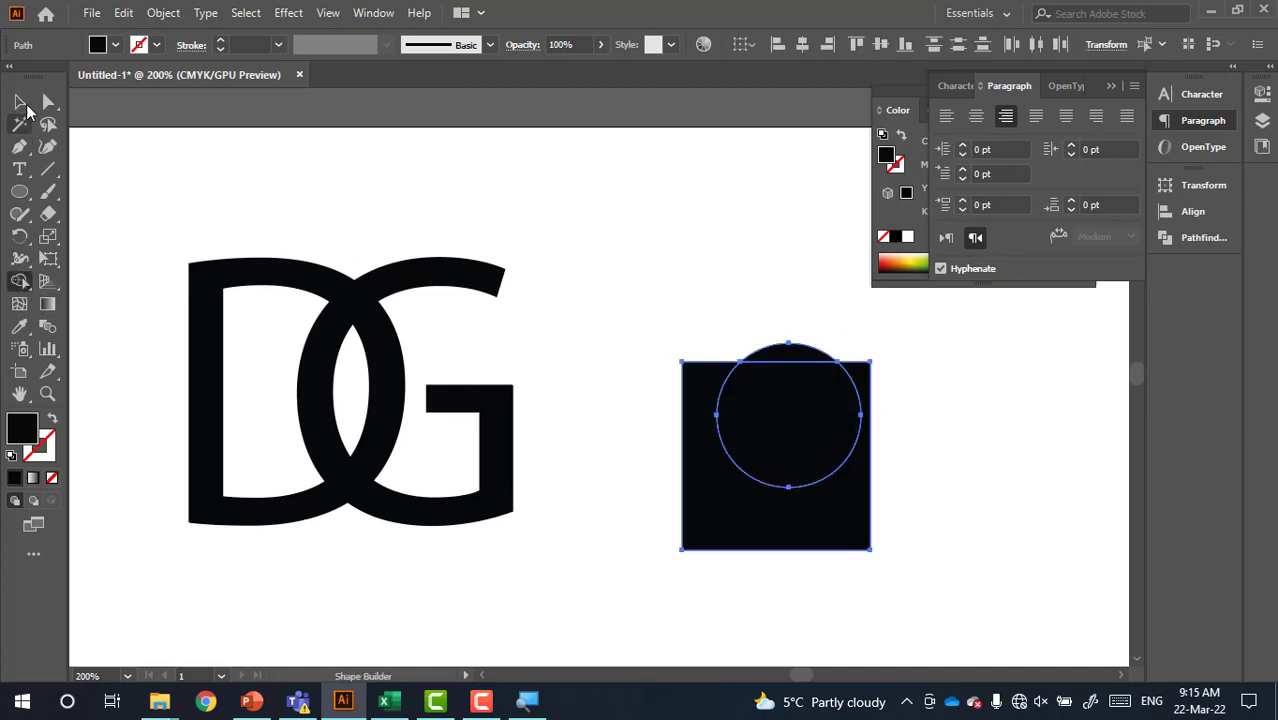
key("v")
left_click(684, 300)
left_click_drag(785, 352, 783, 215)
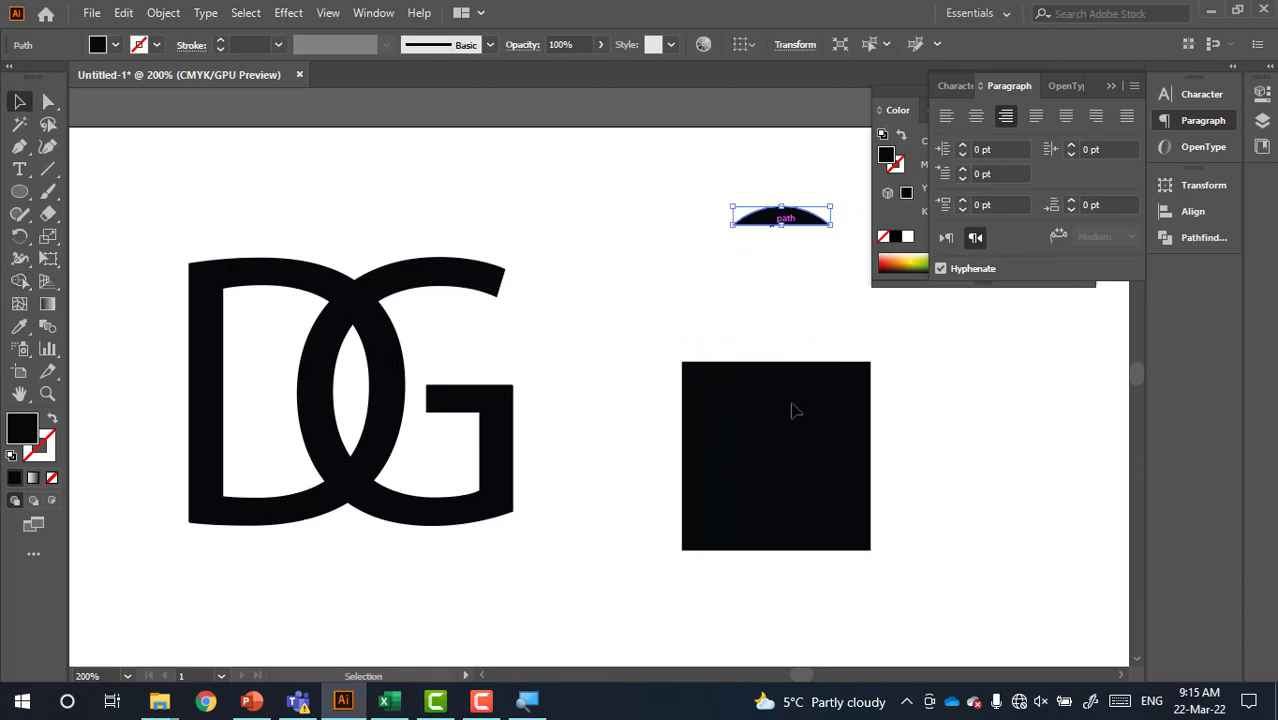
left_click_drag(793, 408, 835, 316)
left_click_drag(790, 488, 733, 571)
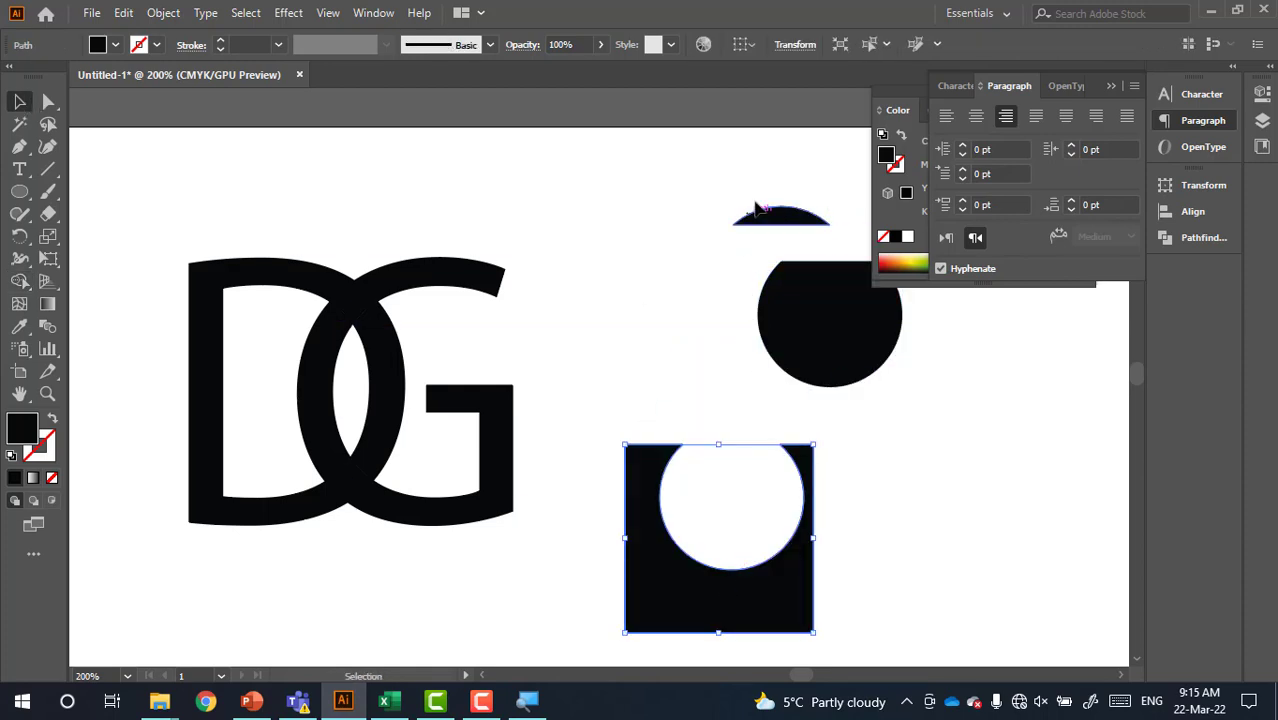
left_click(752, 601)
key("Delete")
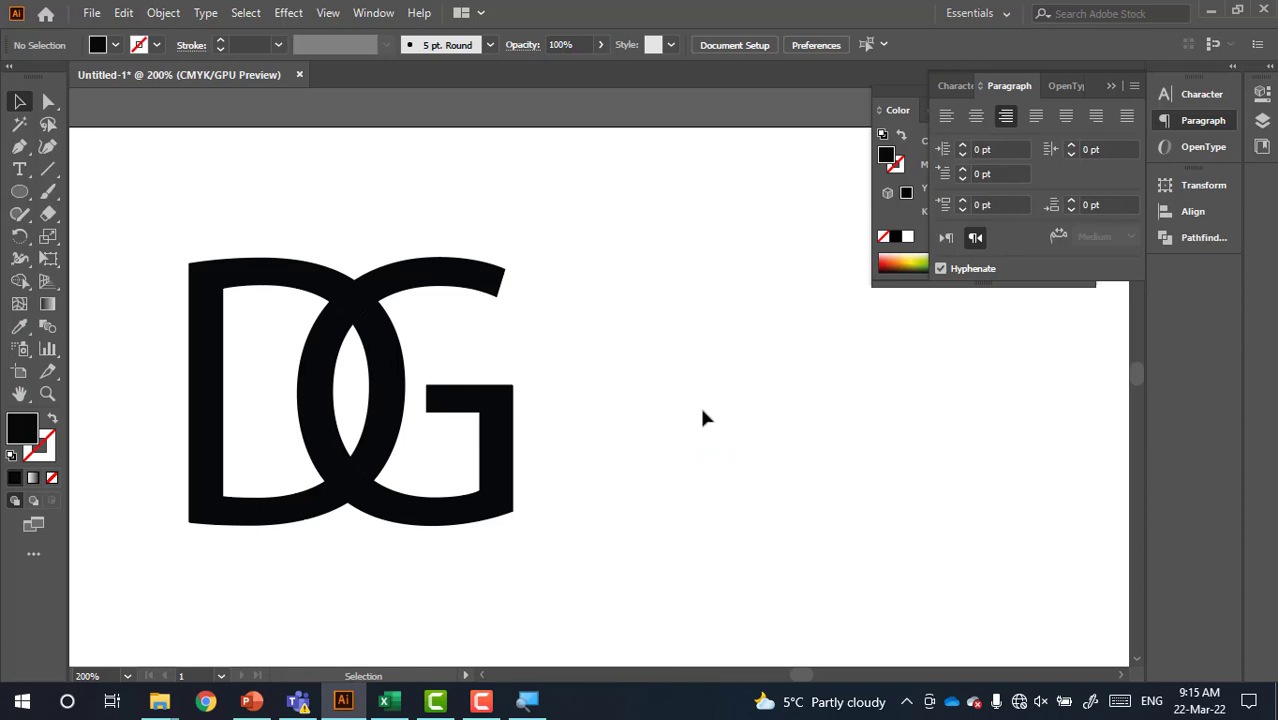
left_click_drag(588, 199, 167, 615)
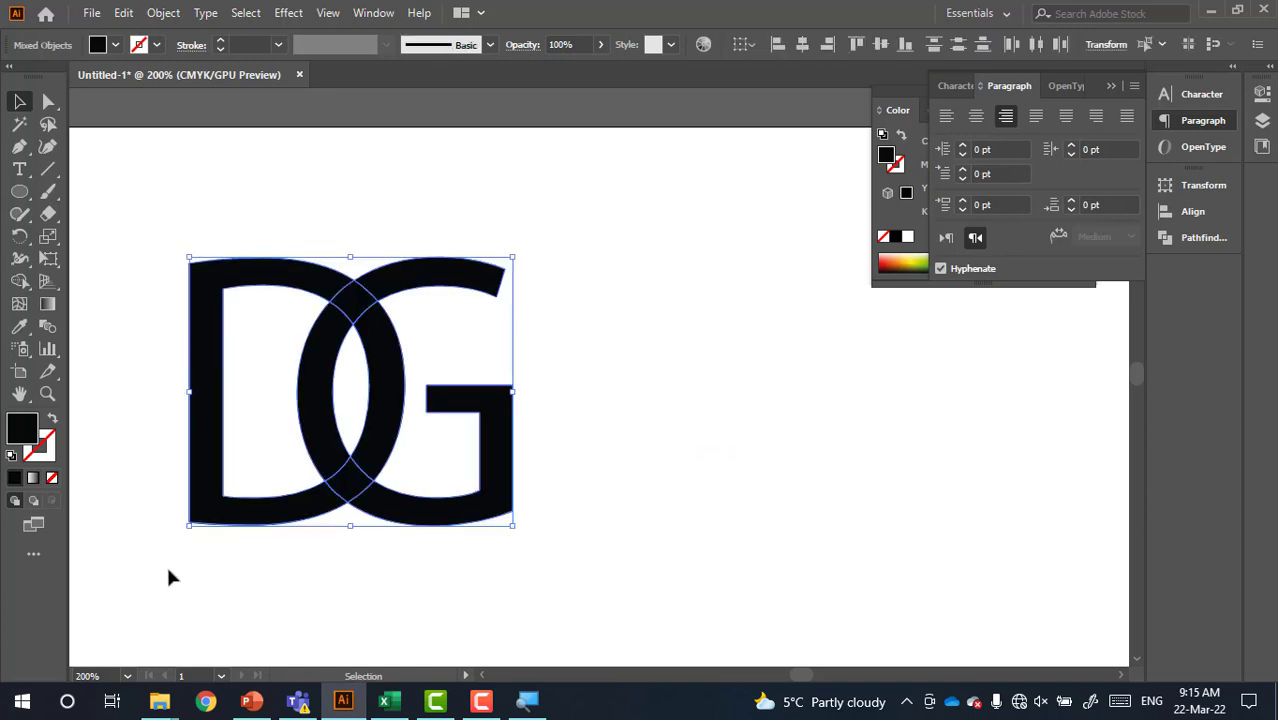
- In Outline view, merge the G's top with the right ring part and the D with the inner ring segment
key("ctrl+y")
scroll(200, 465, "up", 1, "alt")
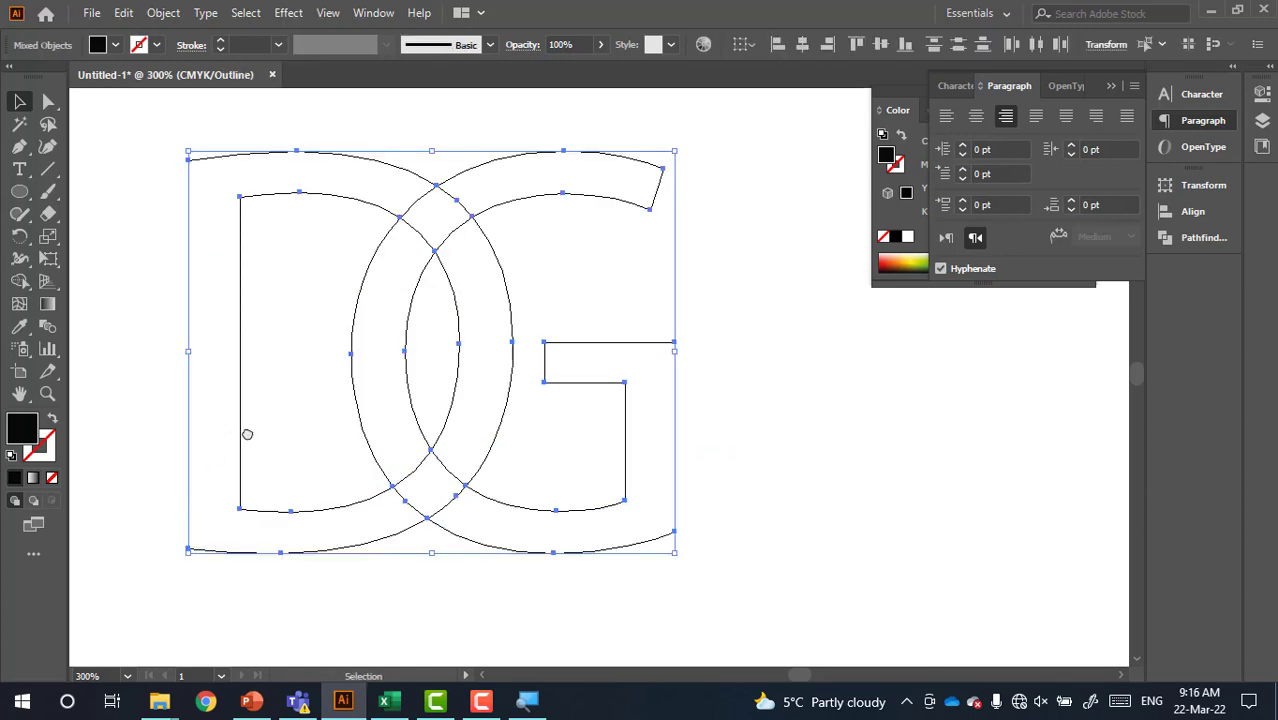
left_click_drag(247, 434, 339, 453)
left_click(20, 258)
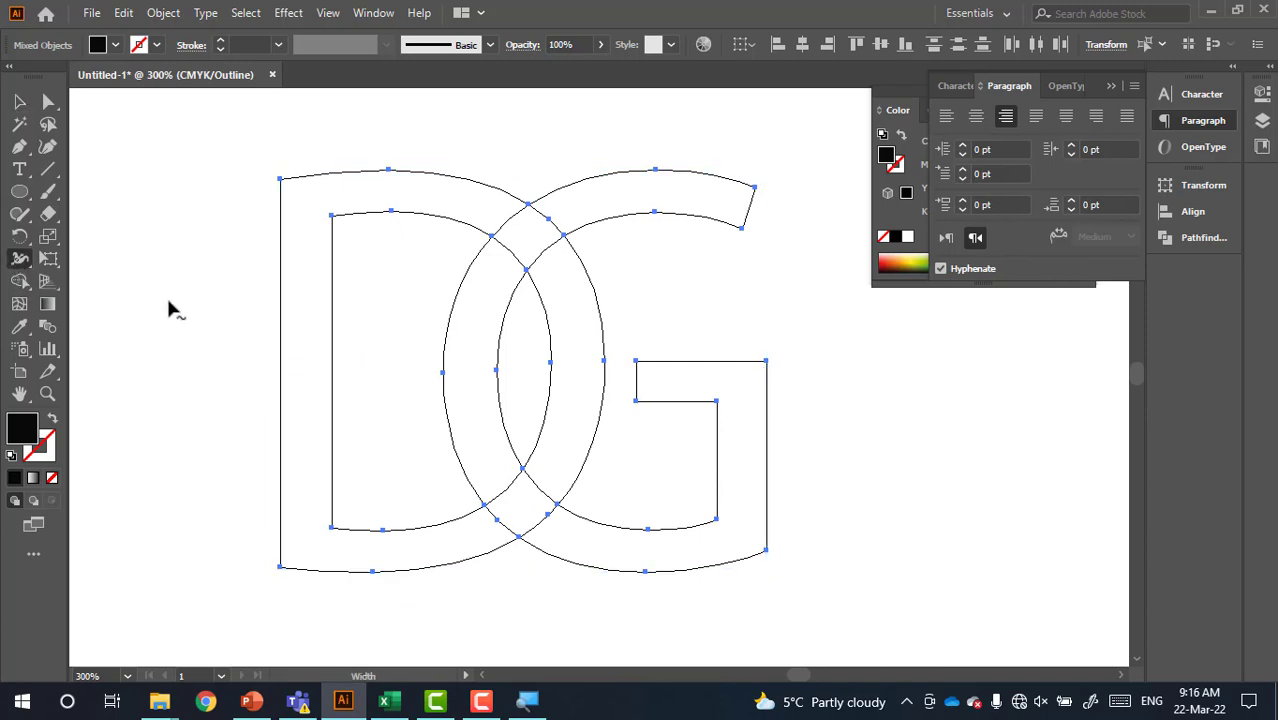
left_click(20, 281)
left_click_drag(583, 205, 492, 305)
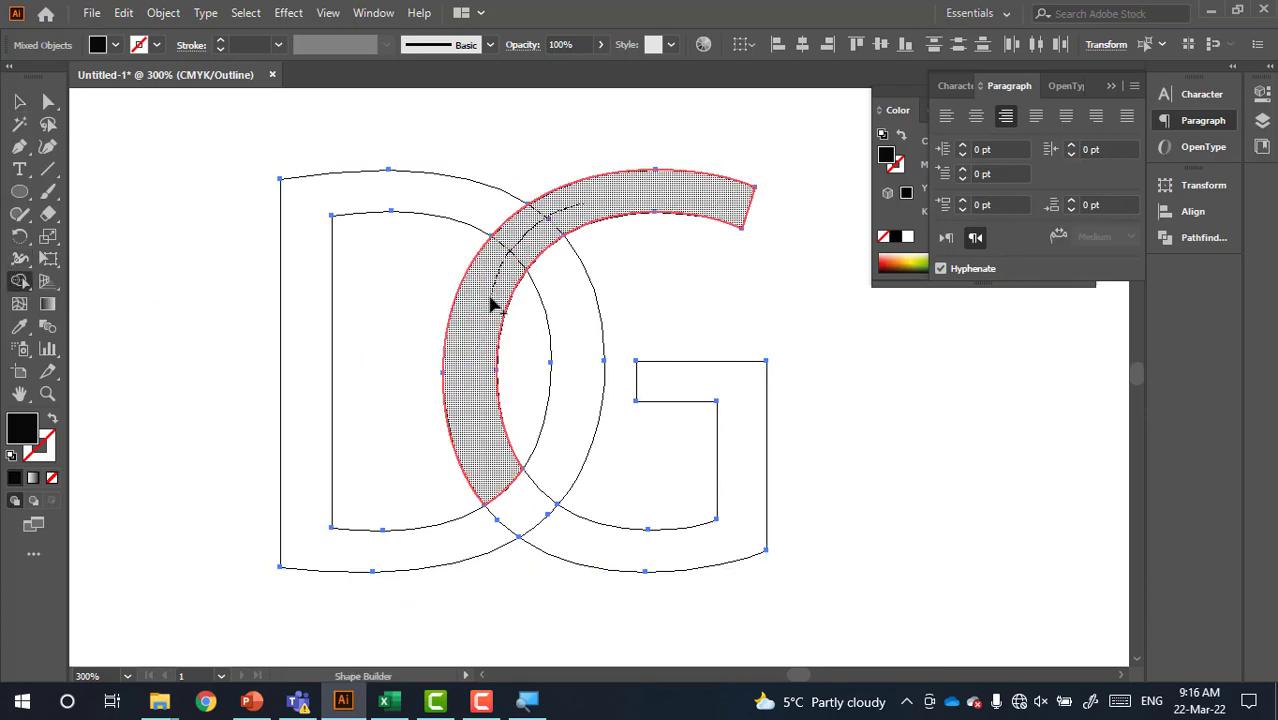
left_click_drag(455, 543, 550, 441)
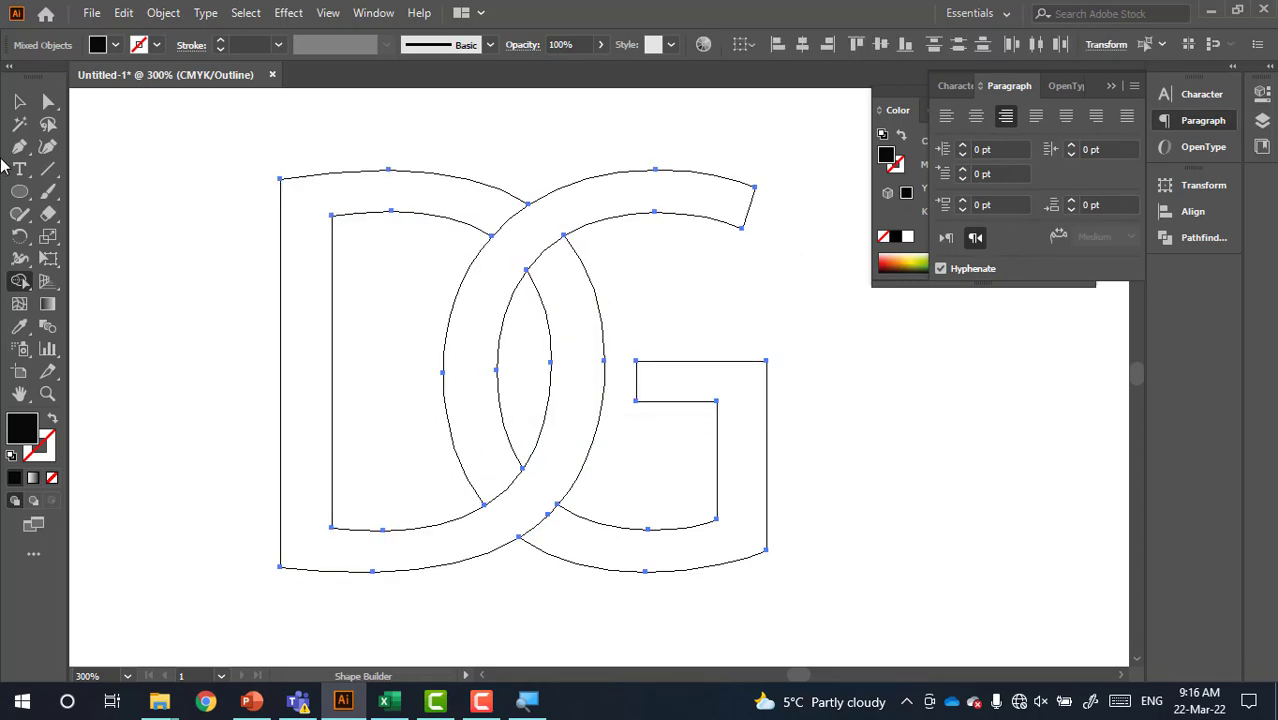
left_click(20, 101)
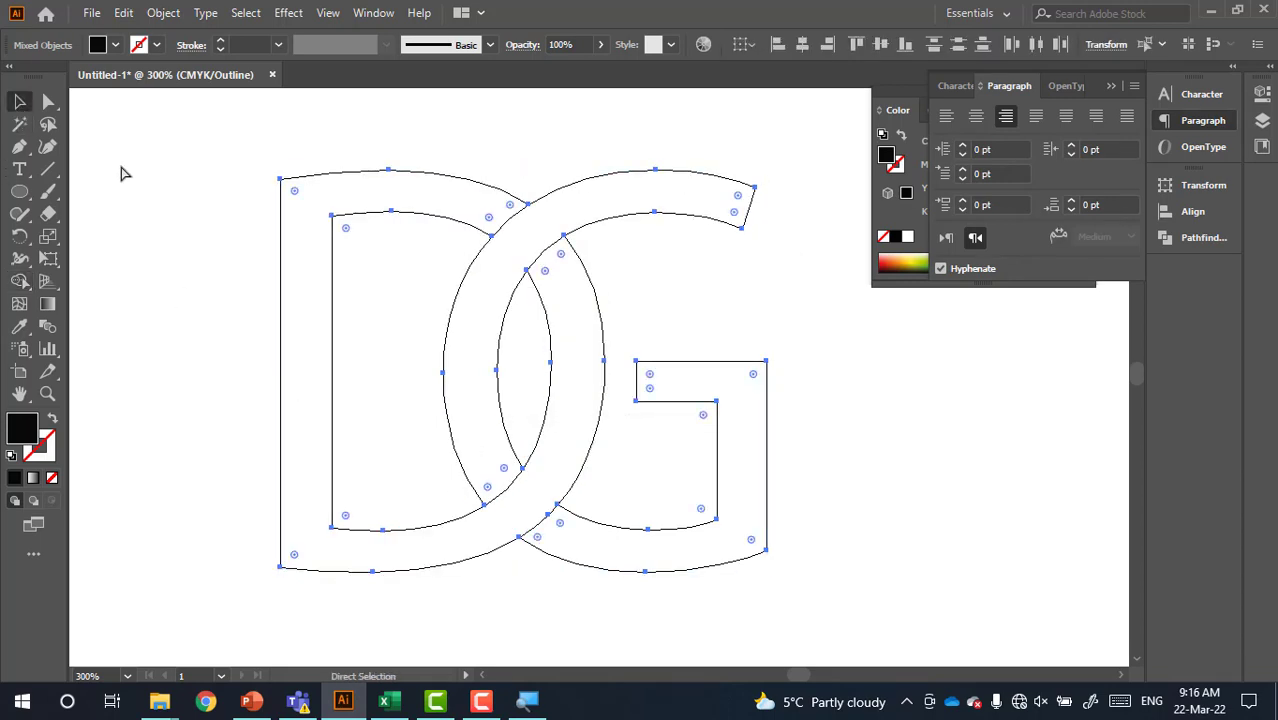
key("ctrl+y")
left_click(171, 199)
- Fill the D shape with yellow
left_click(340, 190)
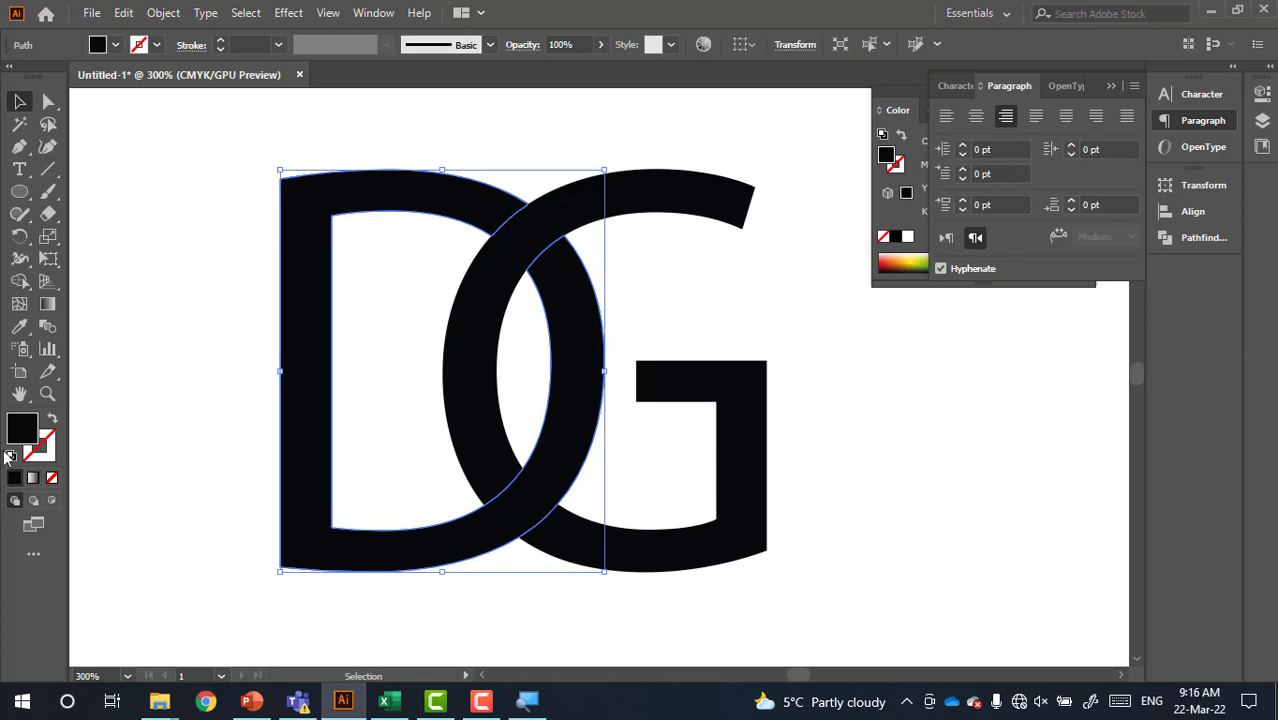
double_click(22, 428)
left_click(601, 290)
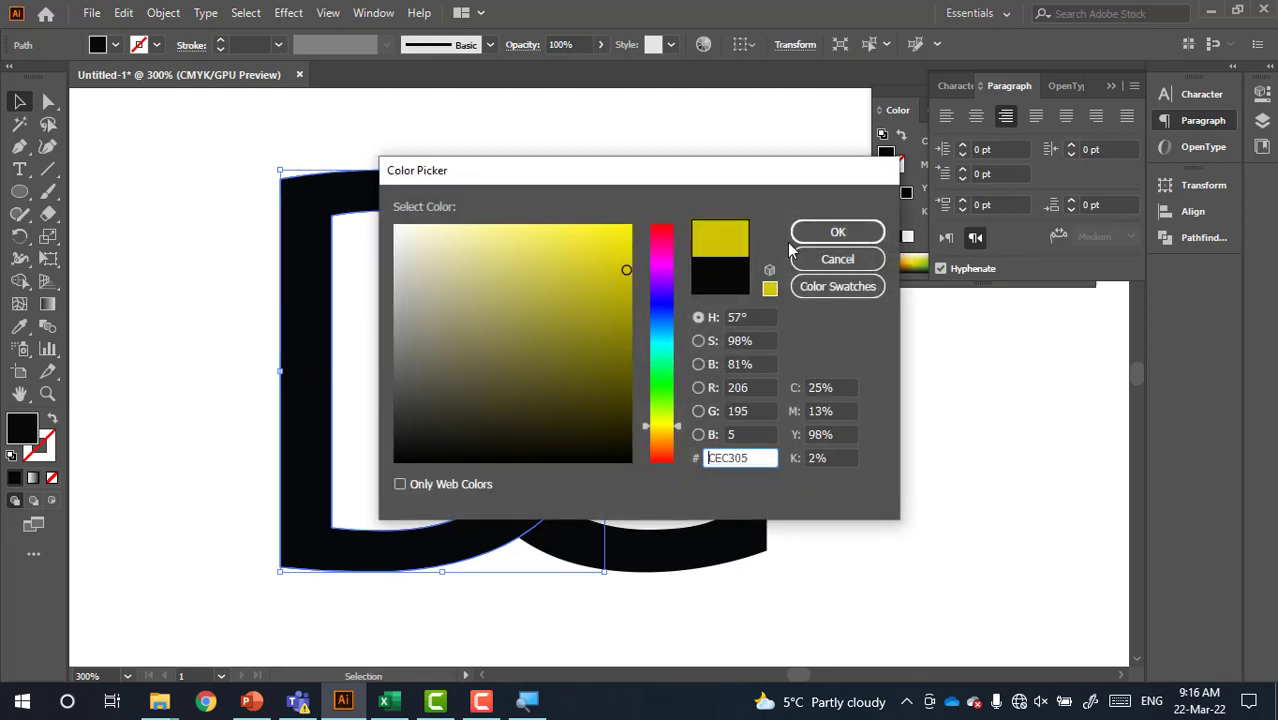
left_click(838, 231)
- Fill both parts of the G with blue
left_click(668, 218)
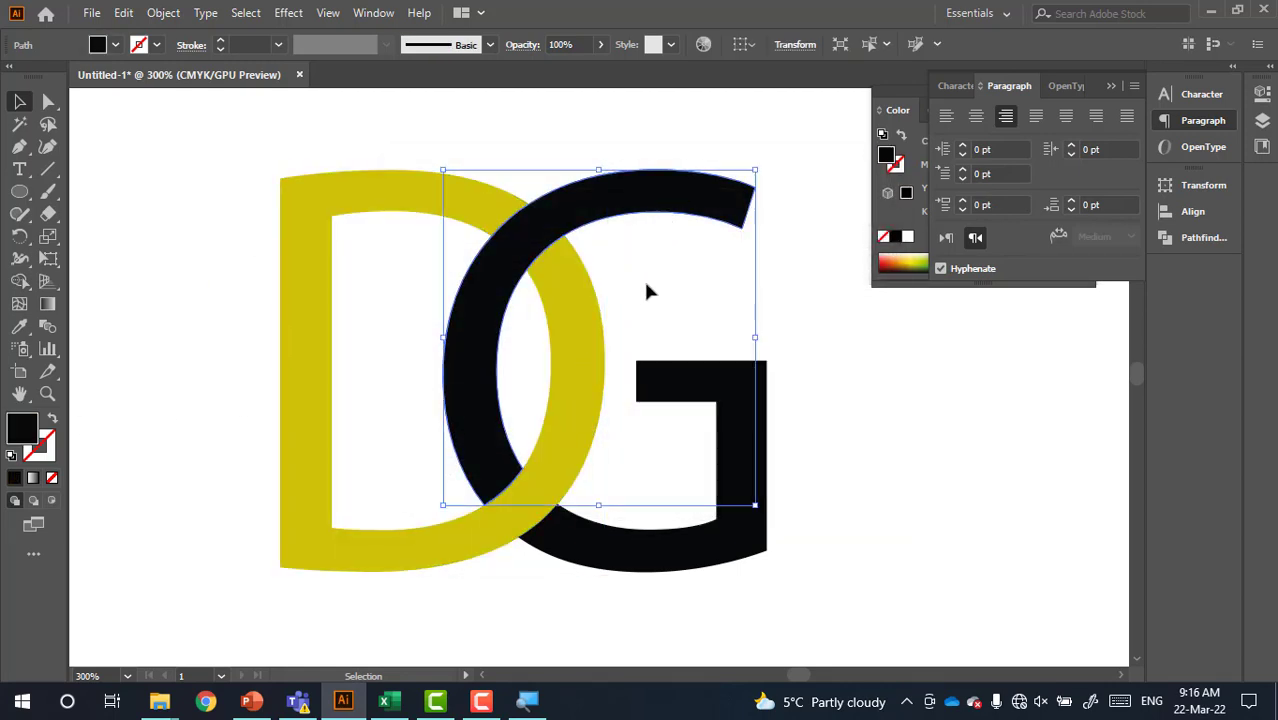
left_click(657, 527, "shift")
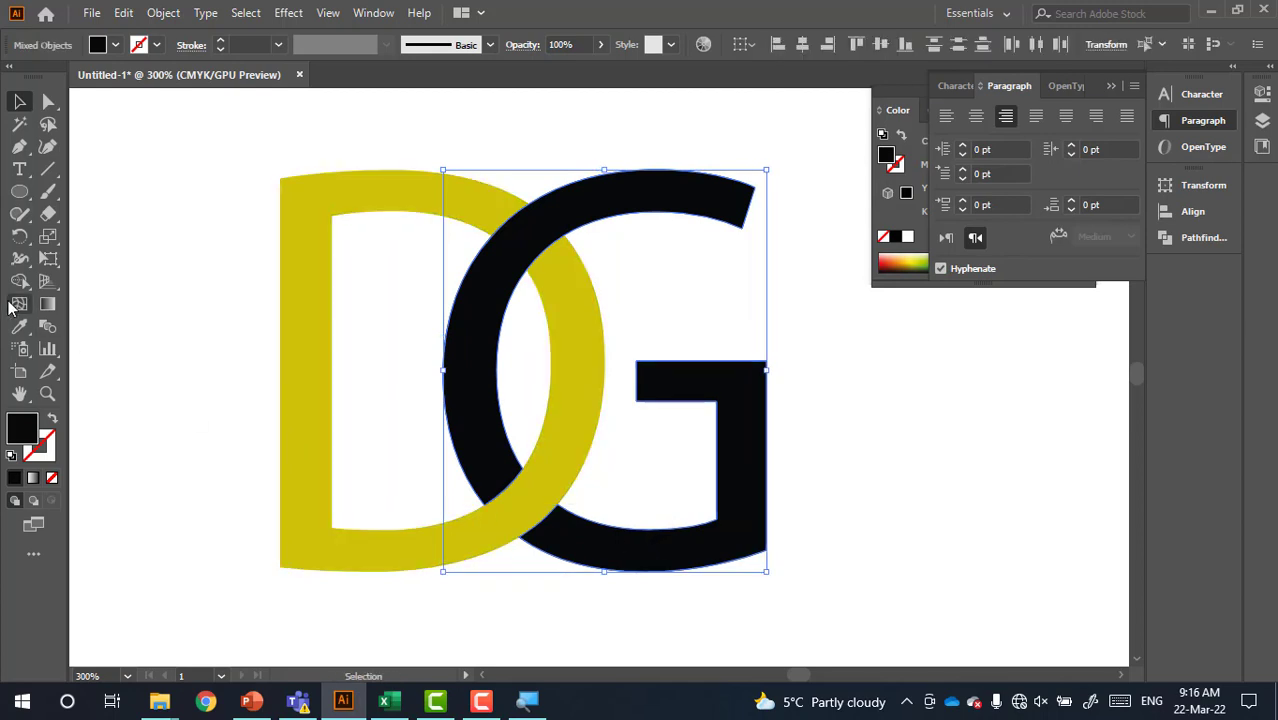
double_click(24, 430)
left_click_drag(660, 282, 664, 302)
left_click(608, 254)
left_click(616, 249)
left_click(837, 231)
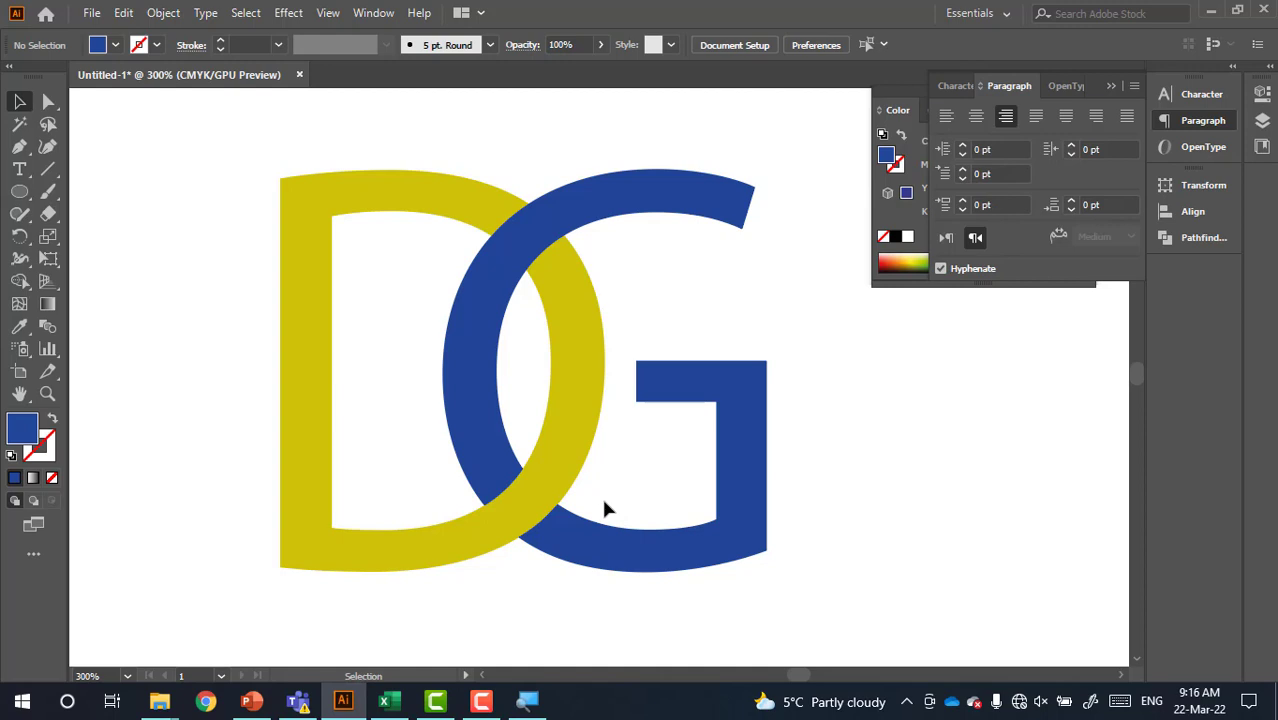
- Move the coloured DG monogram above the artboard's top-left, then bring up PowerPoint
key("ctrl+1")
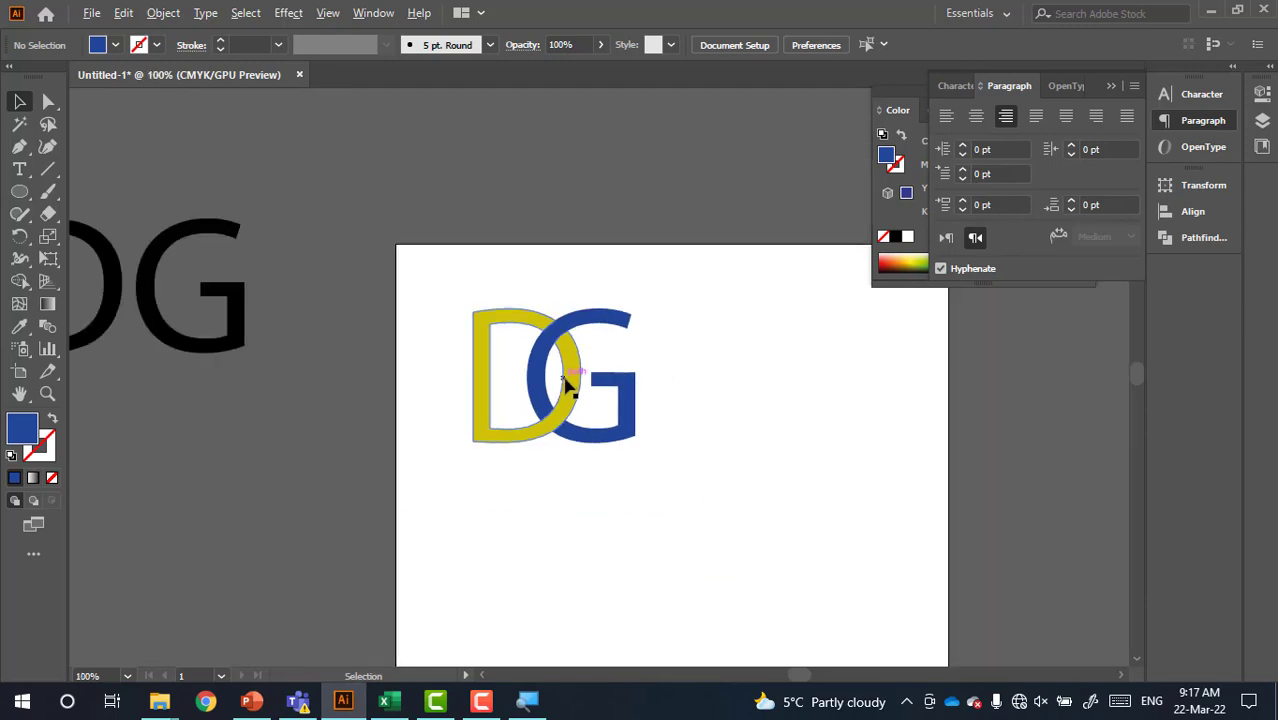
mouse_move(619, 308)
left_mouse_down()
mouse_move(533, 362)
mouse_move(362, 158)
left_mouse_up()
left_click(536, 576)
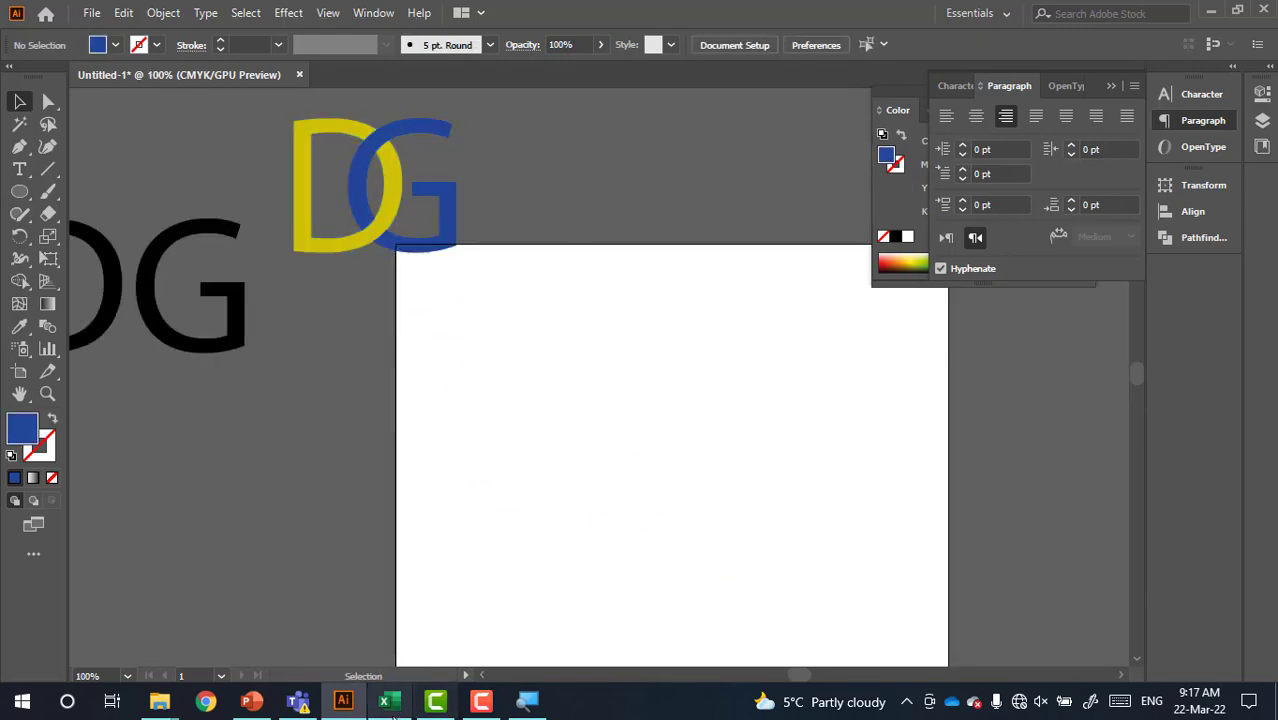
left_click(252, 701)
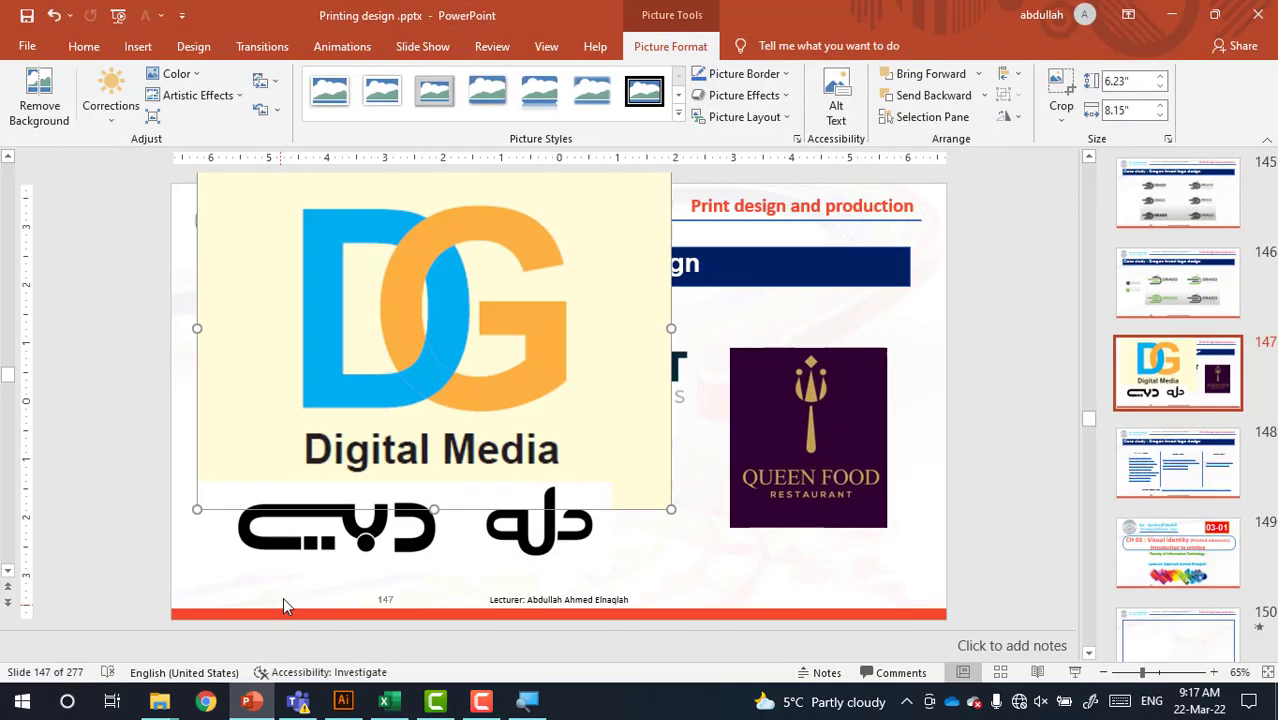
- Undo the picture resizes on slide 147, enlarge the Arabic wordmark to inspect it, and return to Illustrator
left_click(390, 527)
key("ctrl+z")
key("ctrl+z")
key("ctrl+z")
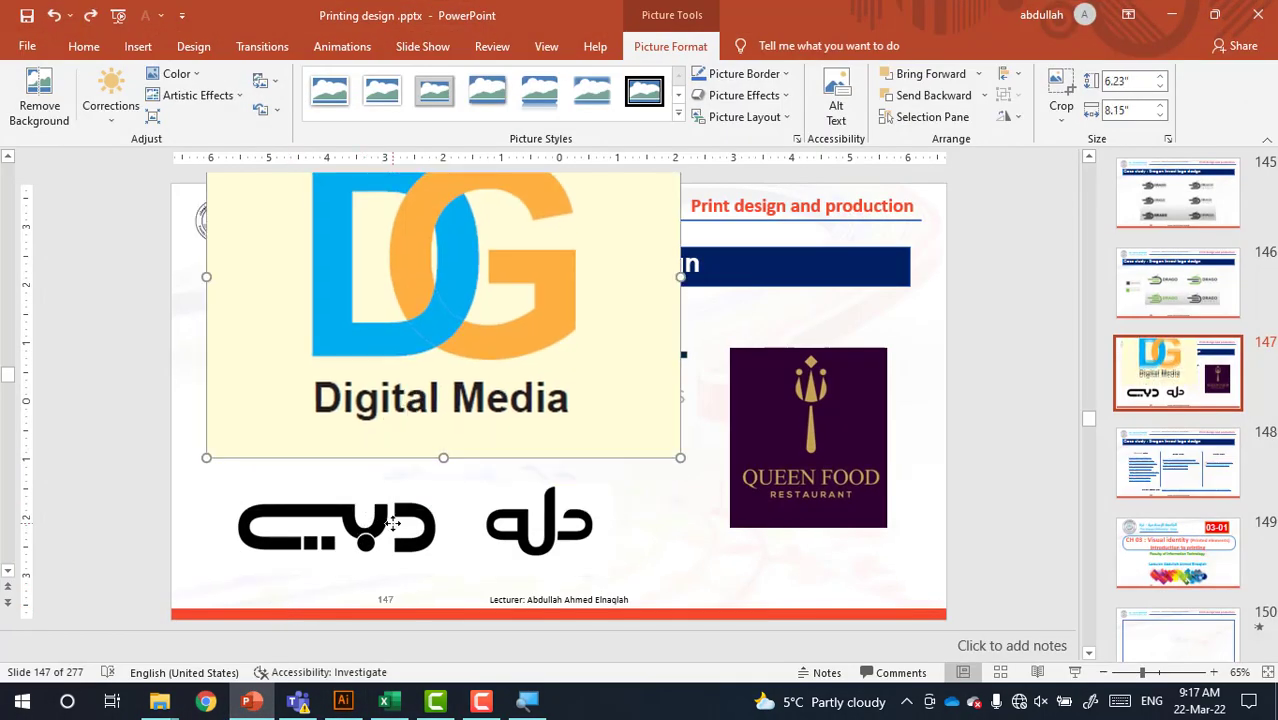
key("ctrl+z")
left_click(400, 520)
mouse_move(603, 482)
left_mouse_down()
mouse_move(748, 420)
mouse_move(730, 433)
left_mouse_up()
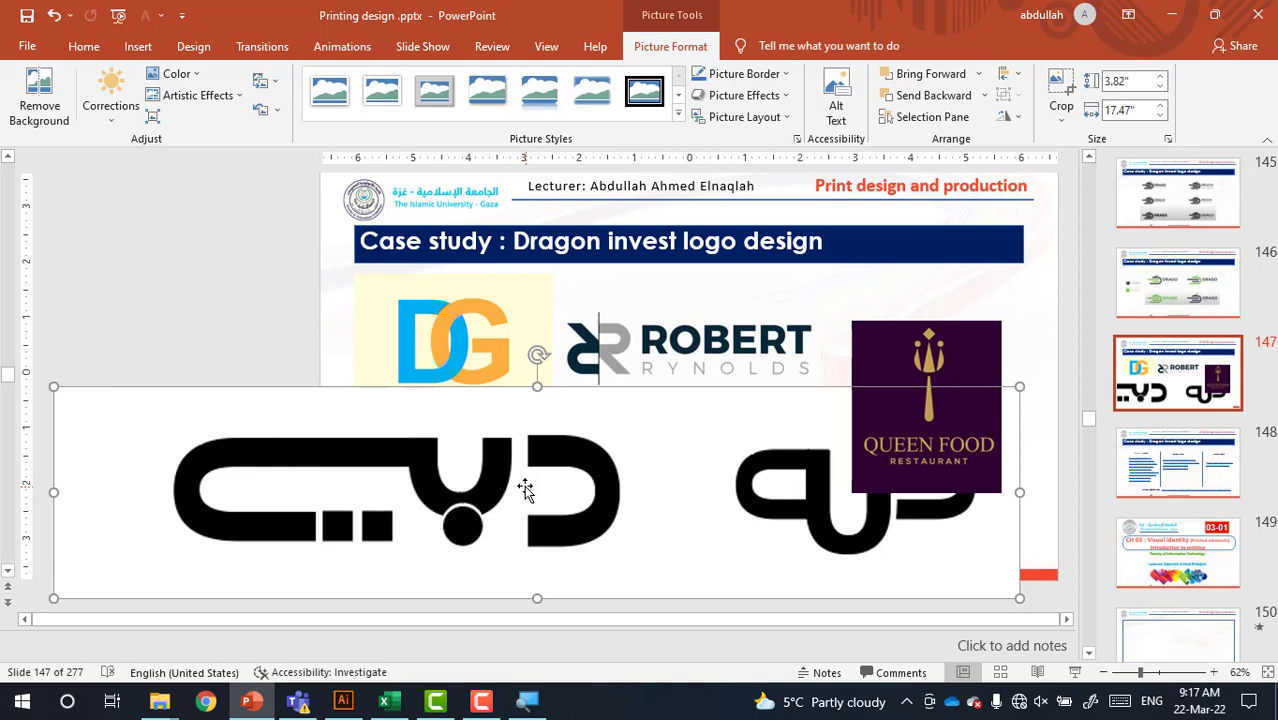
scroll(376, 497, "down", 3)
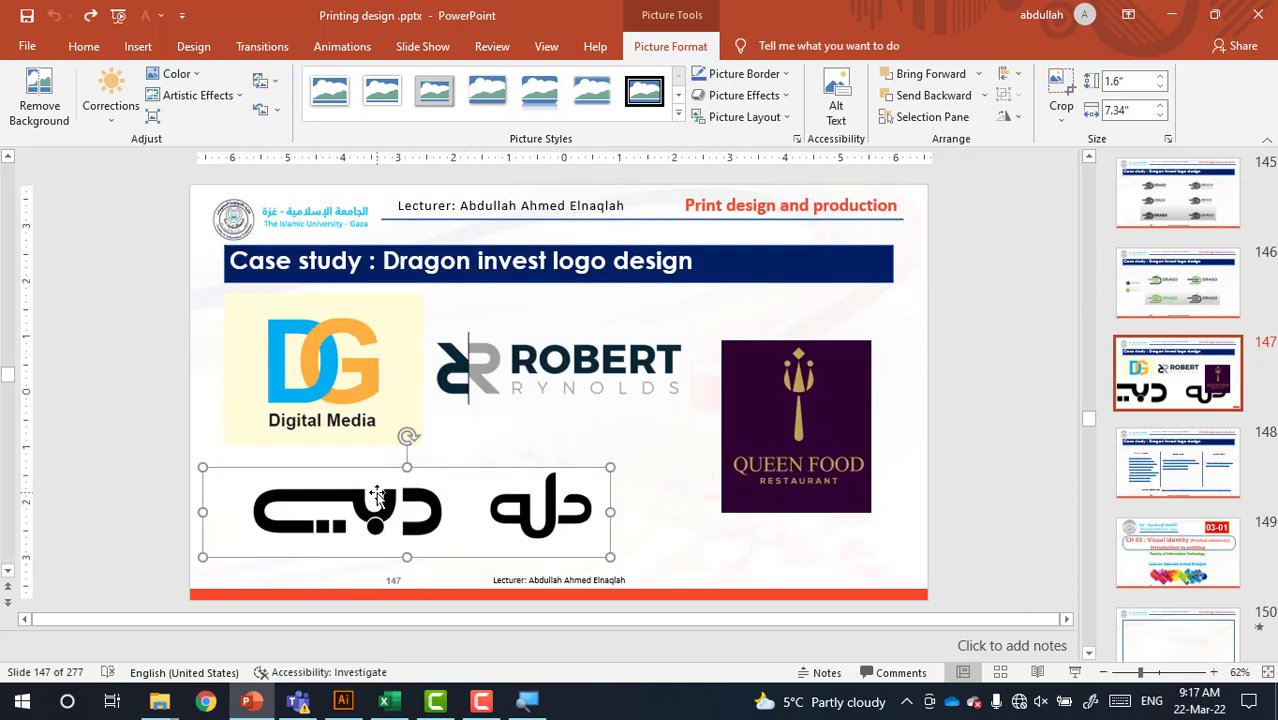
key("alt+Tab")
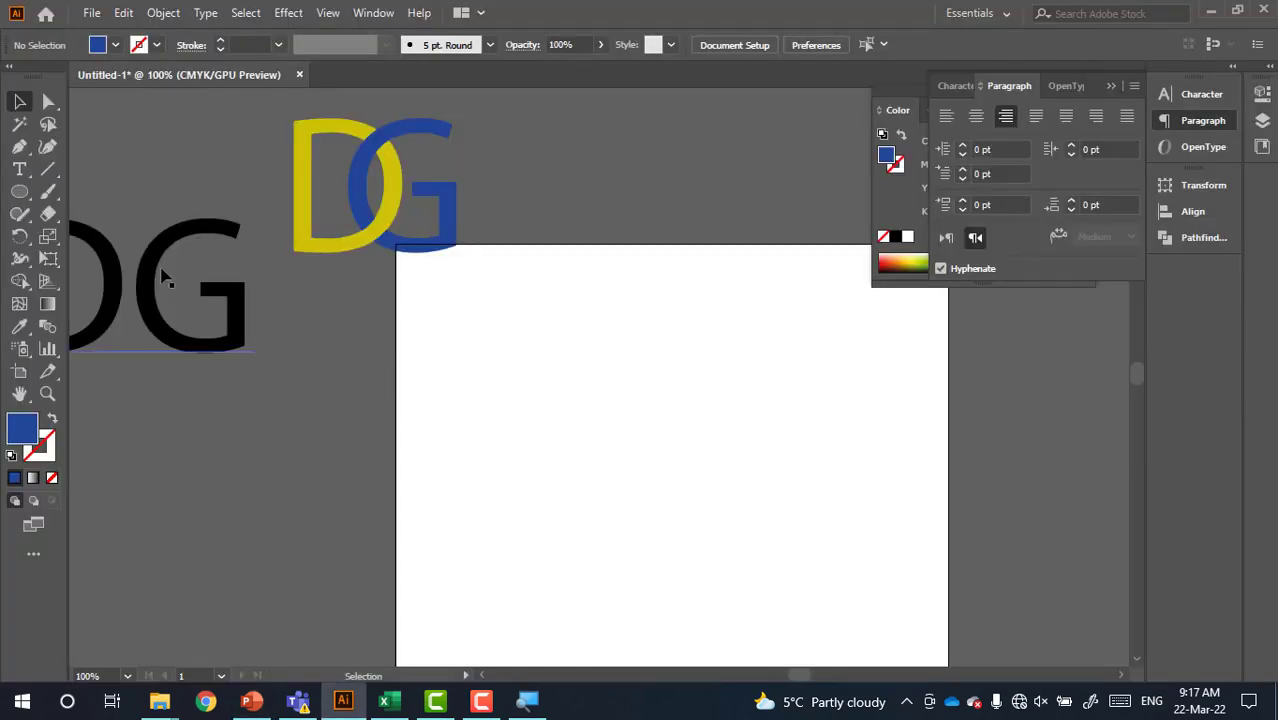
- Place a copy of the black DG text on the artboard and change it to the letter U
left_click_drag(163, 273, 700, 400)
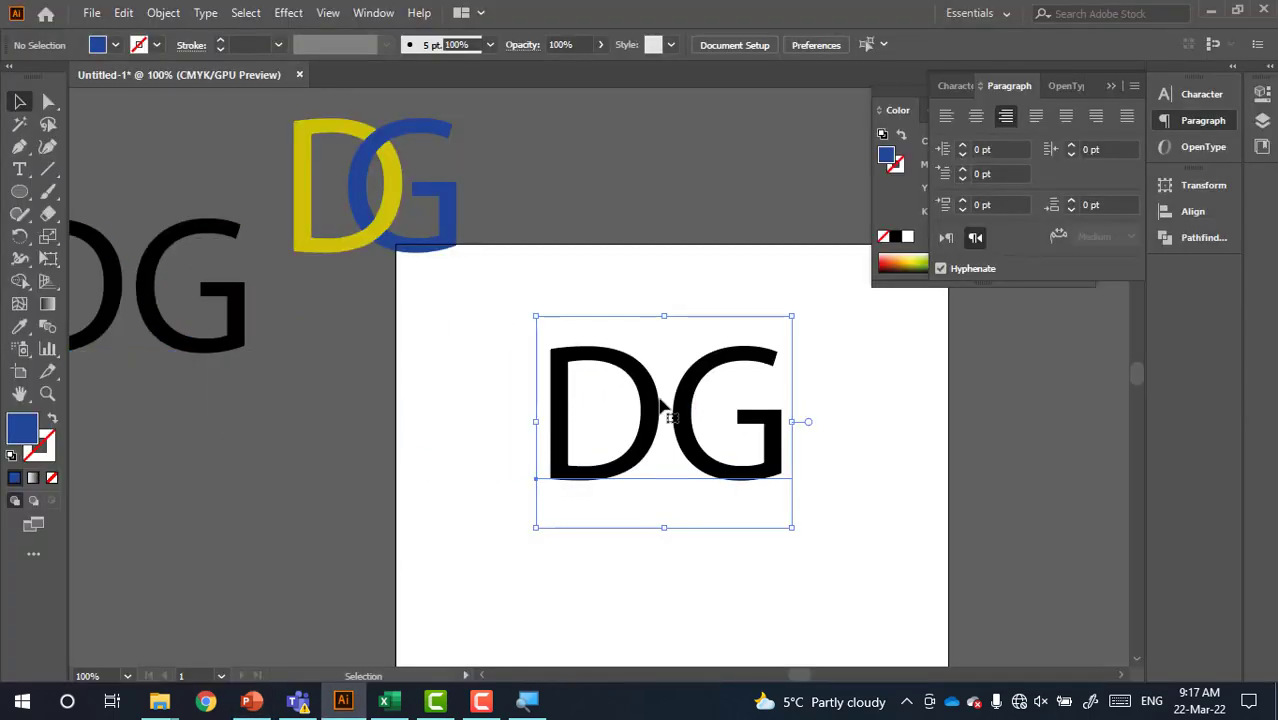
double_click(659, 400)
key("ctrl+a")
type("U")
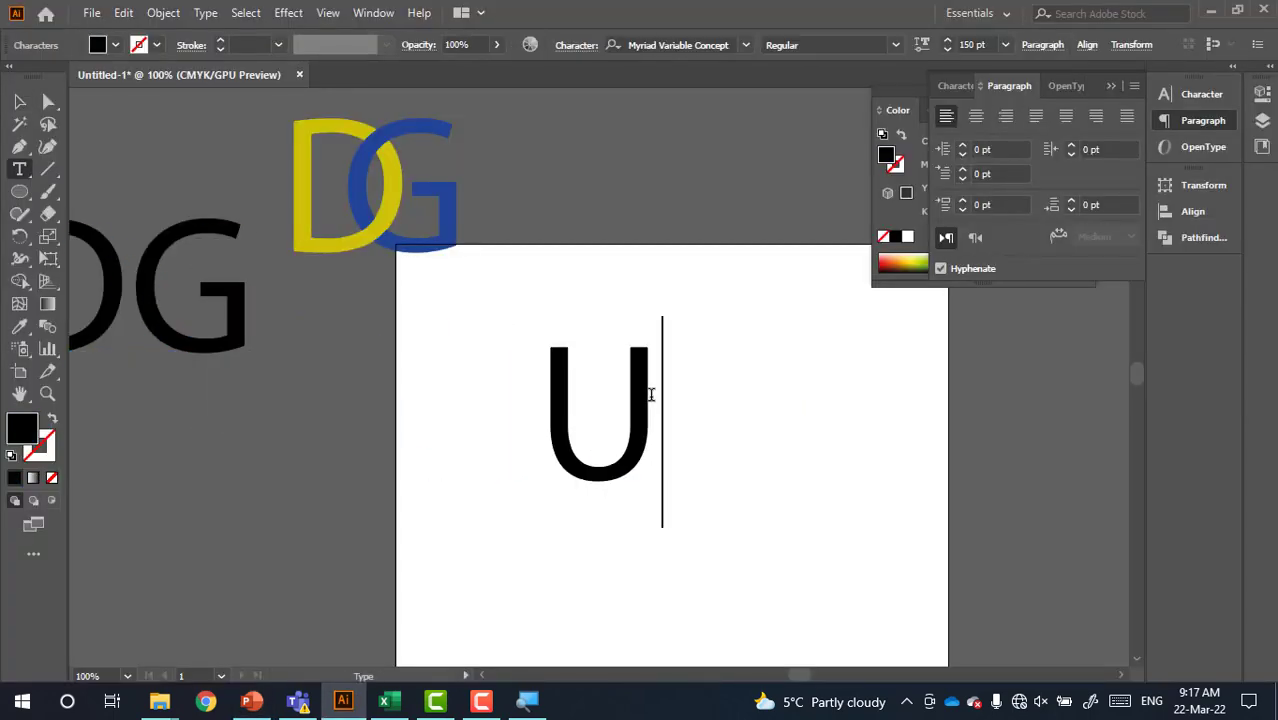
key("Escape")
double_click(578, 392)
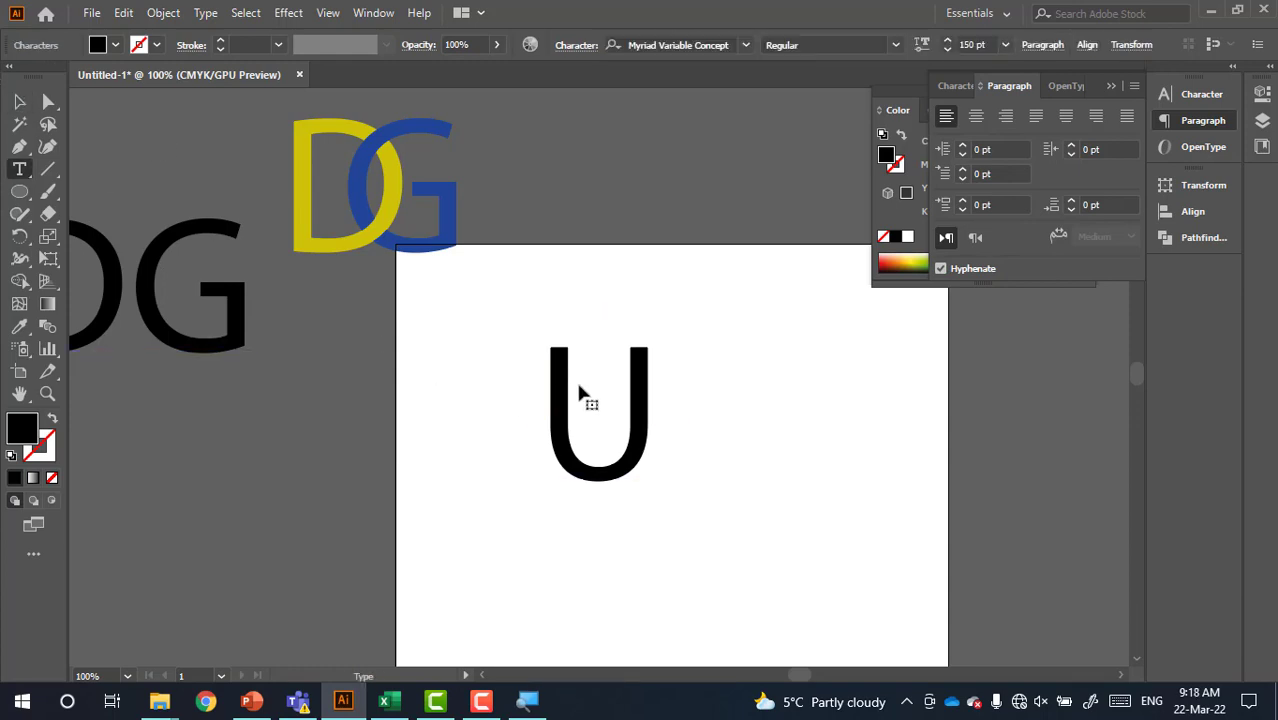
key("ctrl+a")
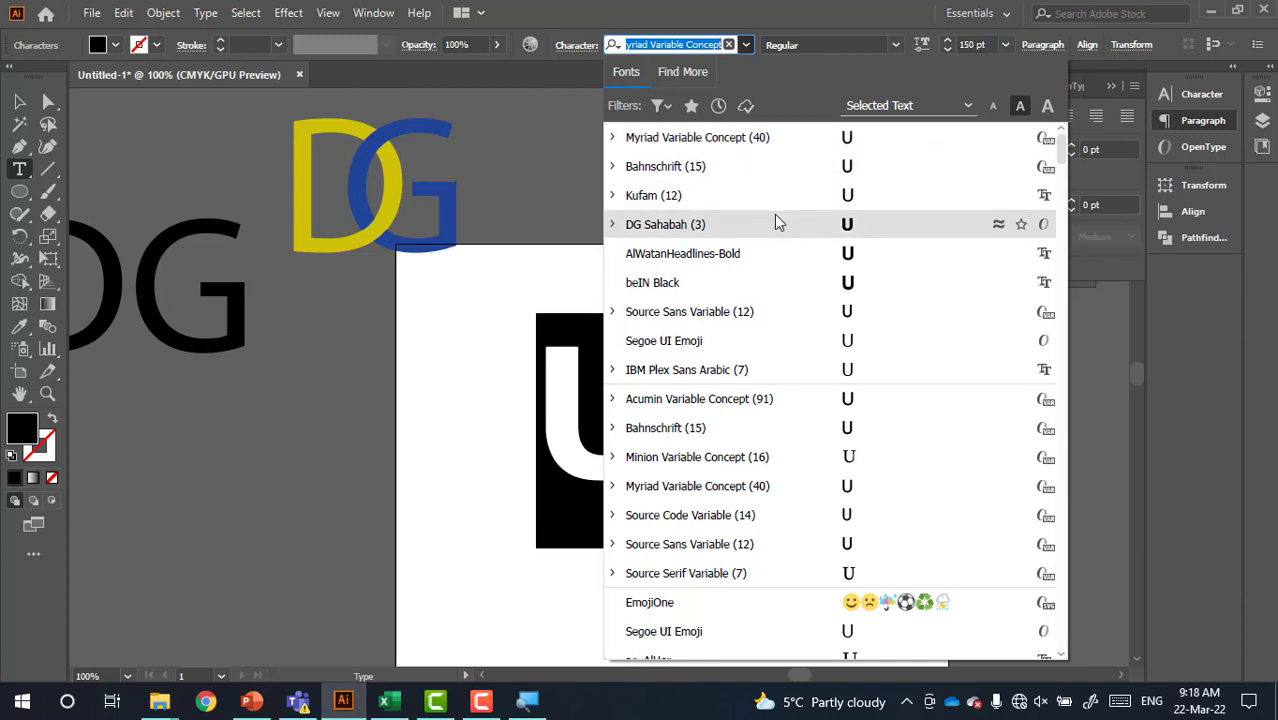
key("Escape")
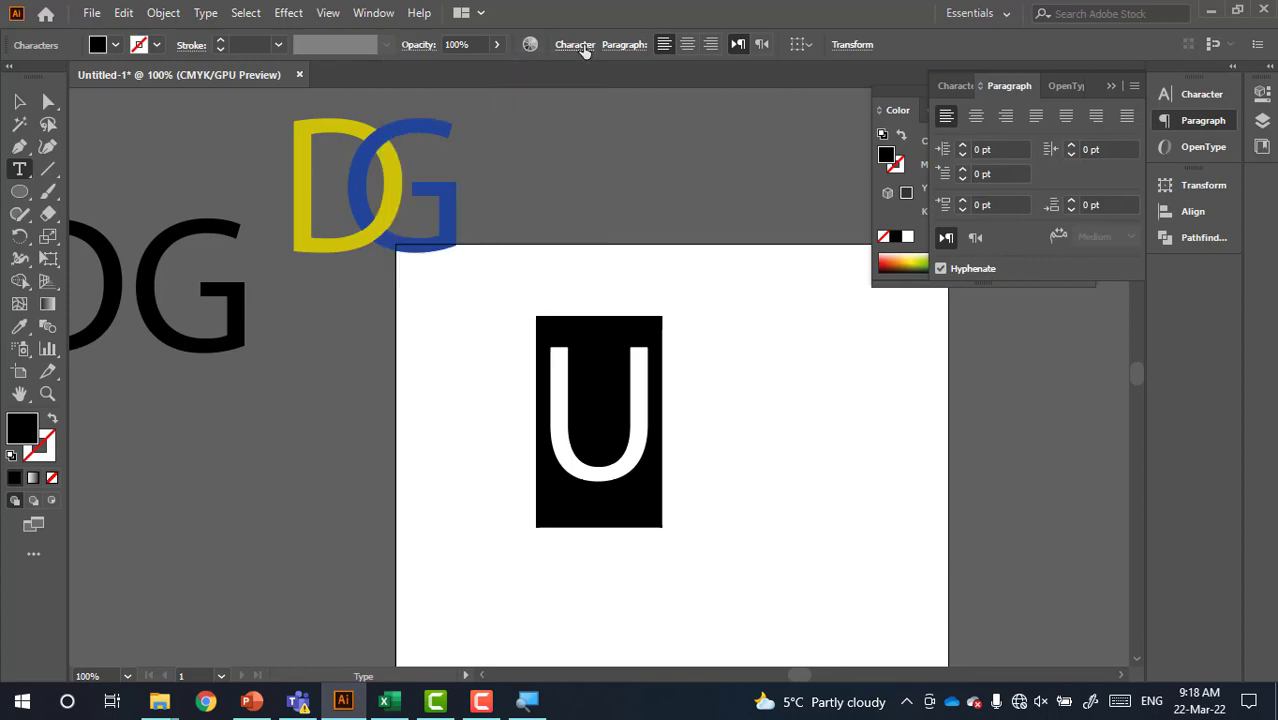
- Set the U in the DG Sahabah font from the Character panel
left_click(952, 84)
left_click(952, 85)
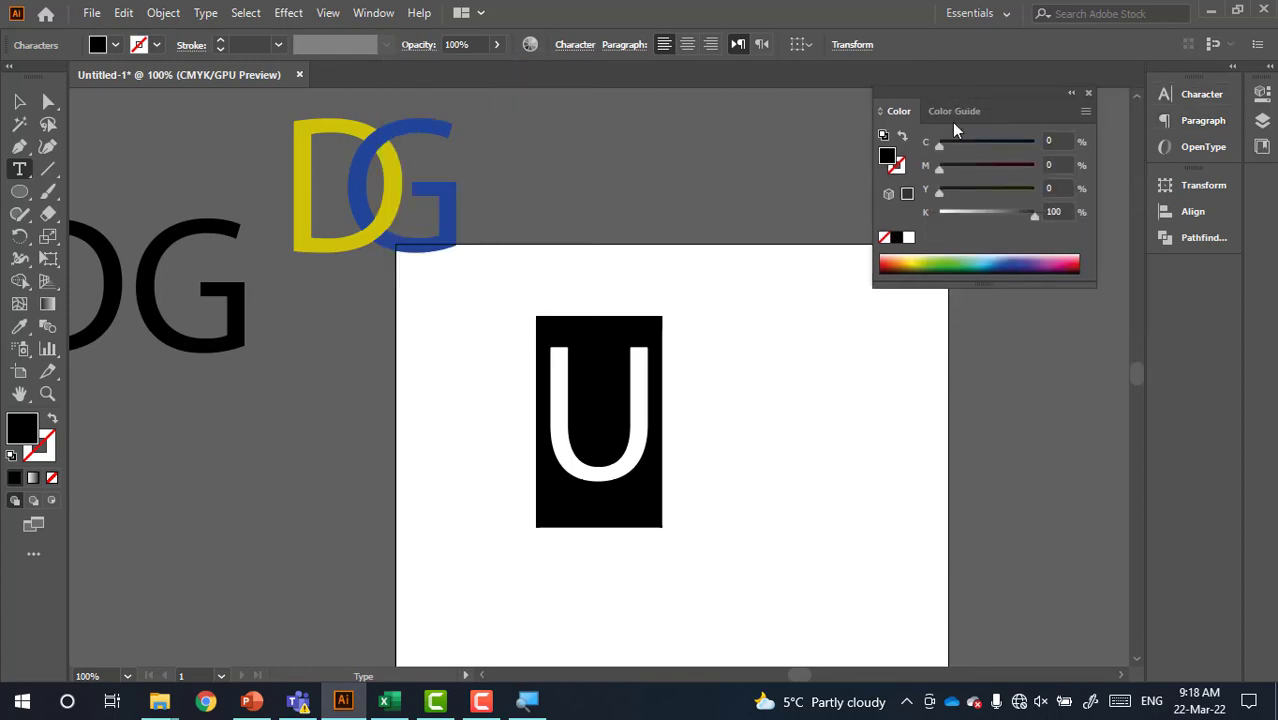
left_click(1089, 94)
left_click(1201, 94)
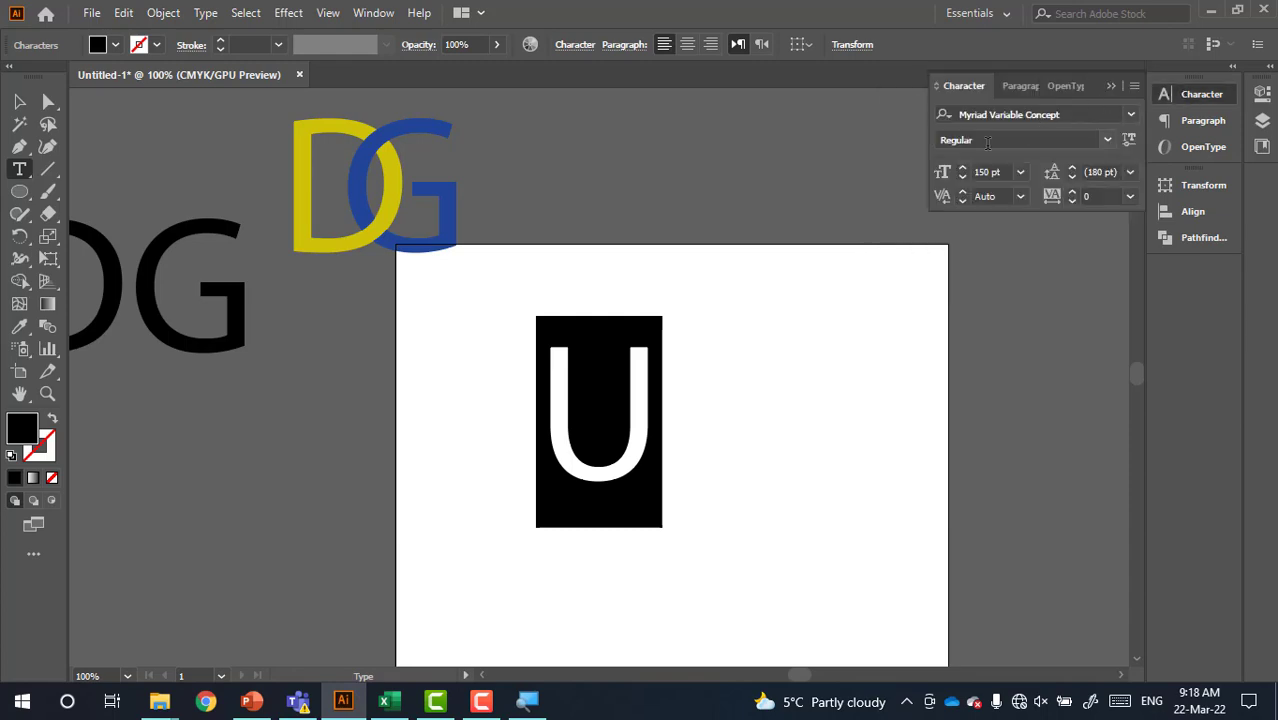
left_click(1127, 114)
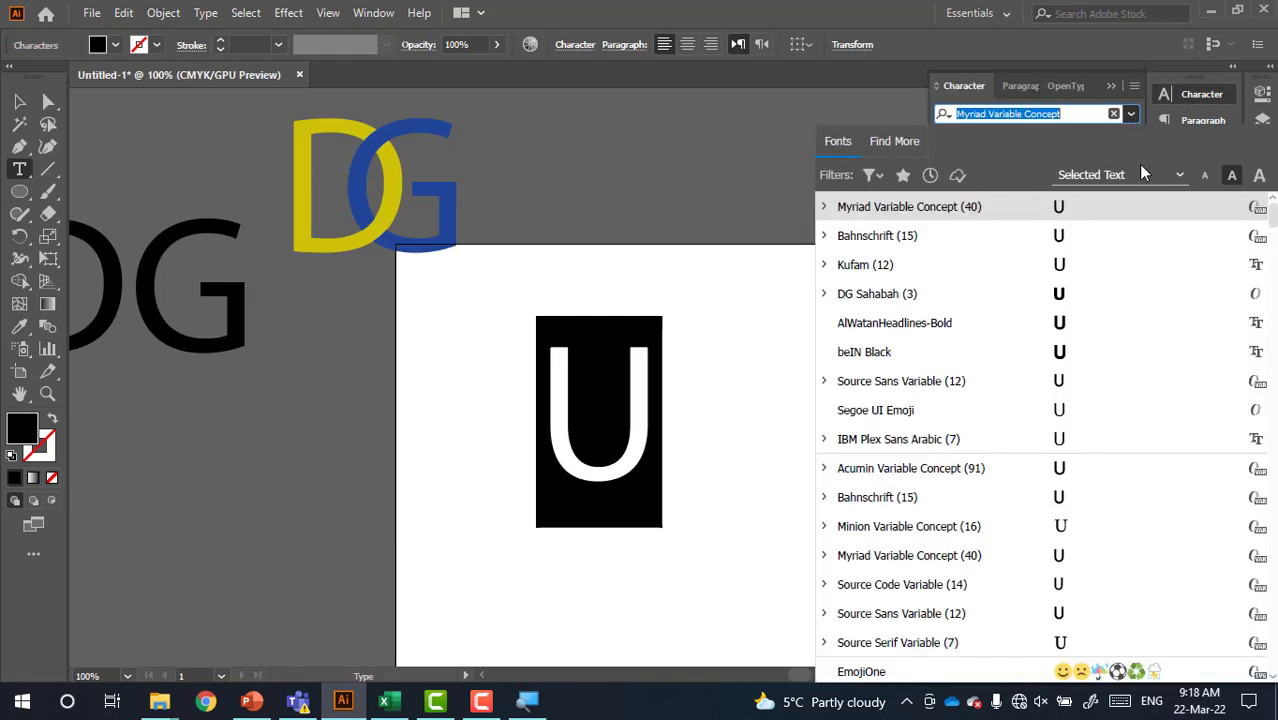
left_click(1097, 293)
left_click(19, 101)
left_click(320, 461)
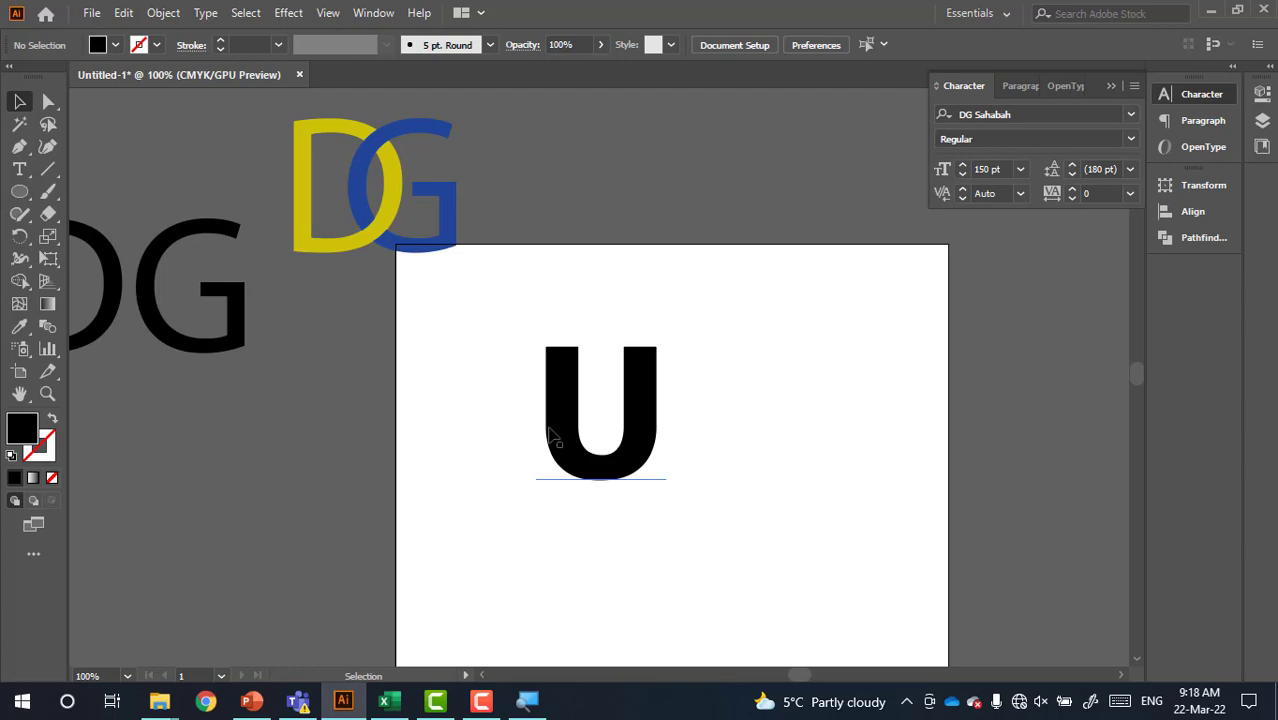
- Show rulers, add guides along the U's top and left edge, and move the U up-right
key("ctrl+r")
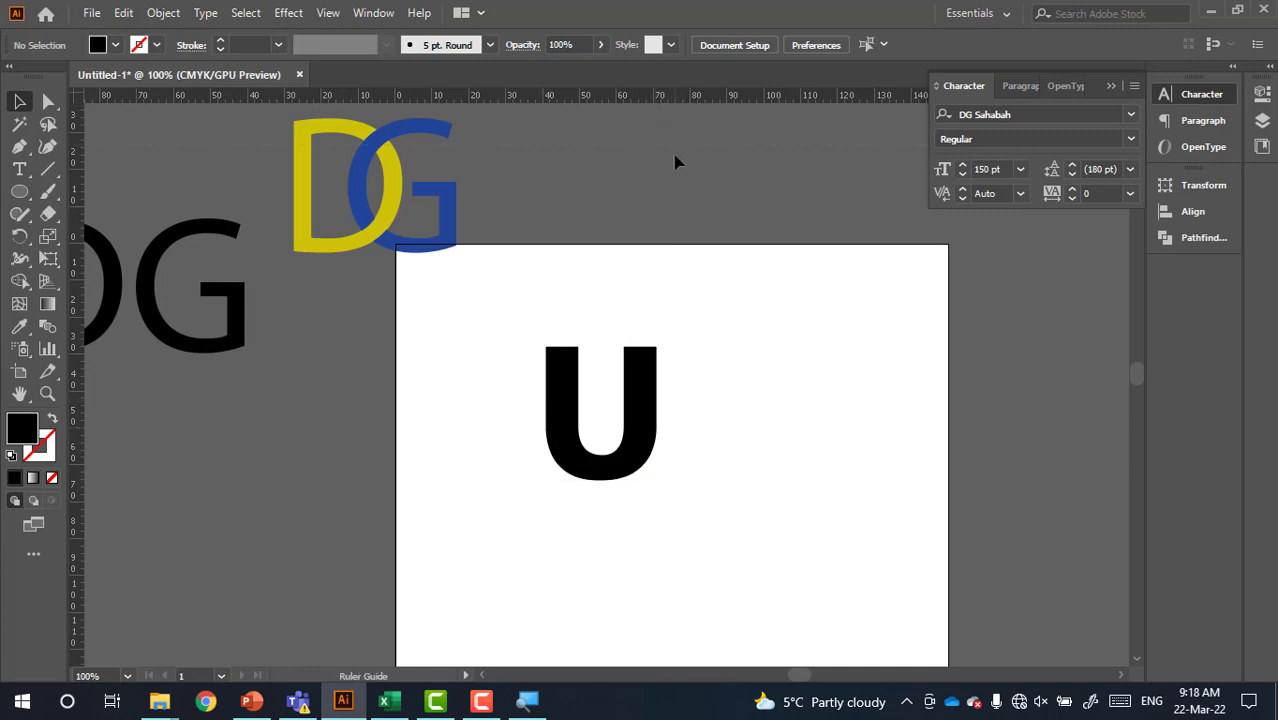
left_click_drag(675, 157, 674, 345)
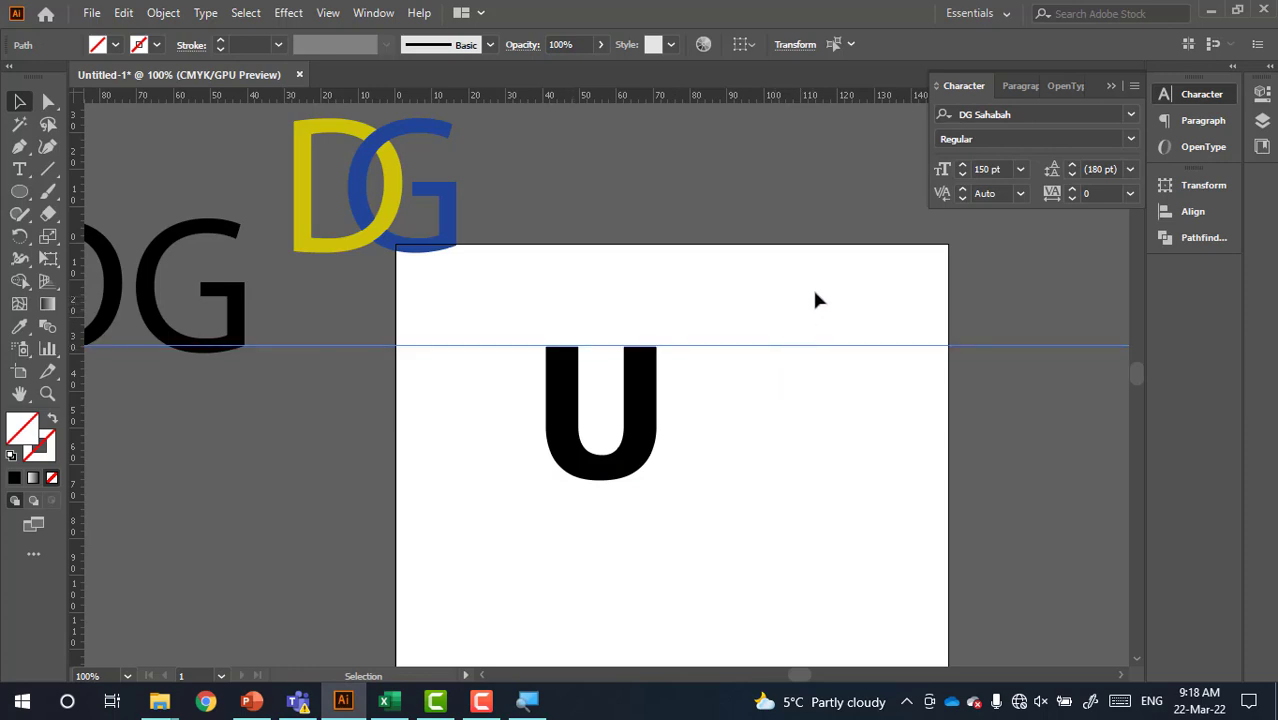
left_click(770, 440)
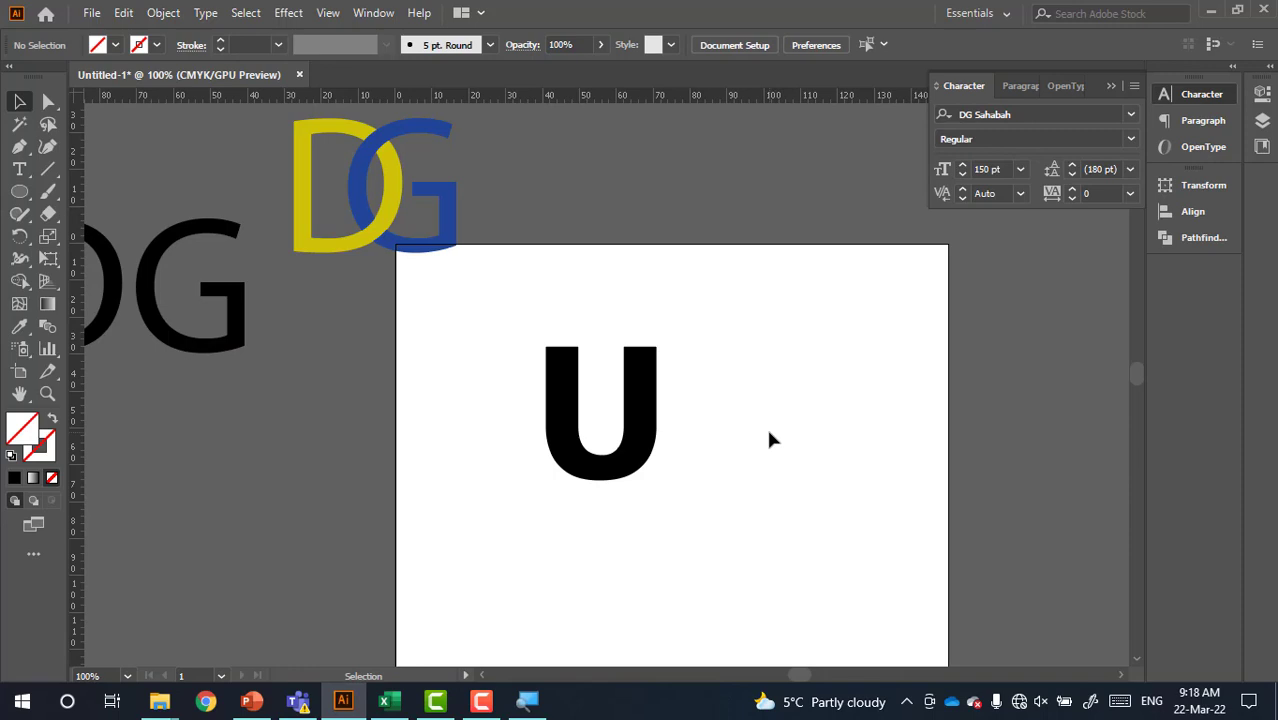
left_click_drag(77, 348, 547, 390)
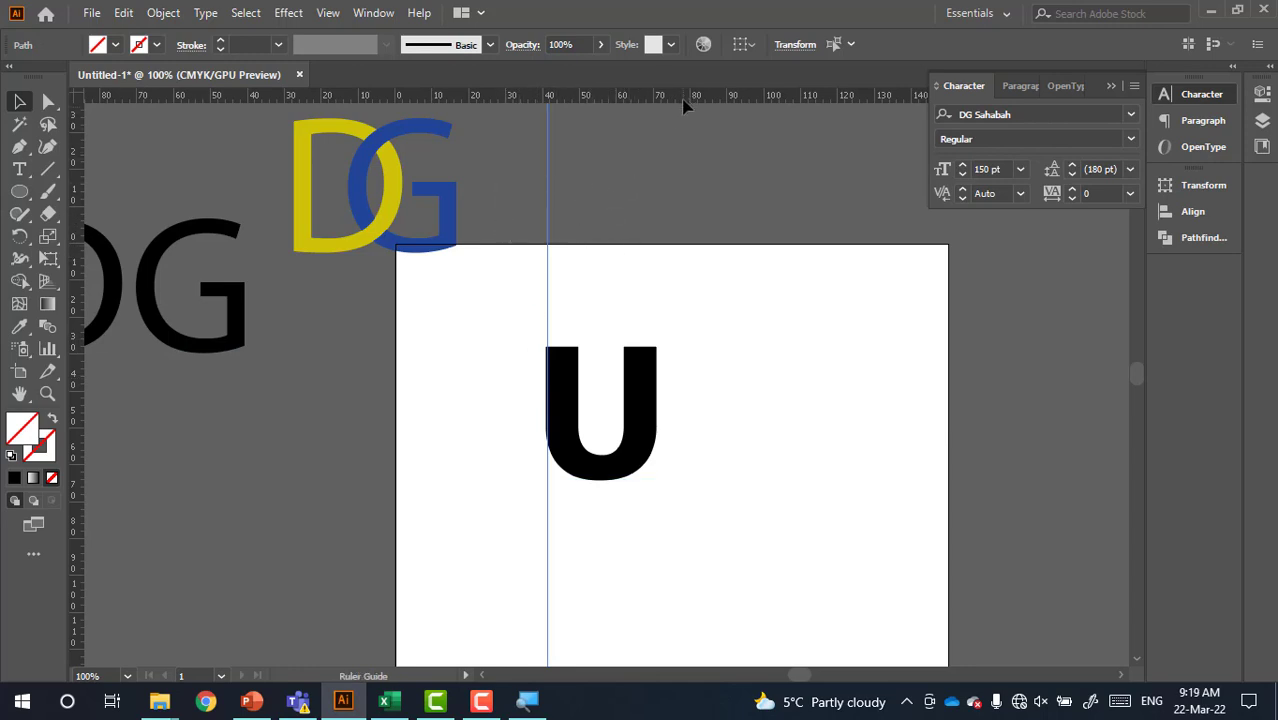
mouse_move(685, 95)
left_mouse_down()
mouse_move(639, 279)
mouse_move(675, 316)
left_mouse_up()
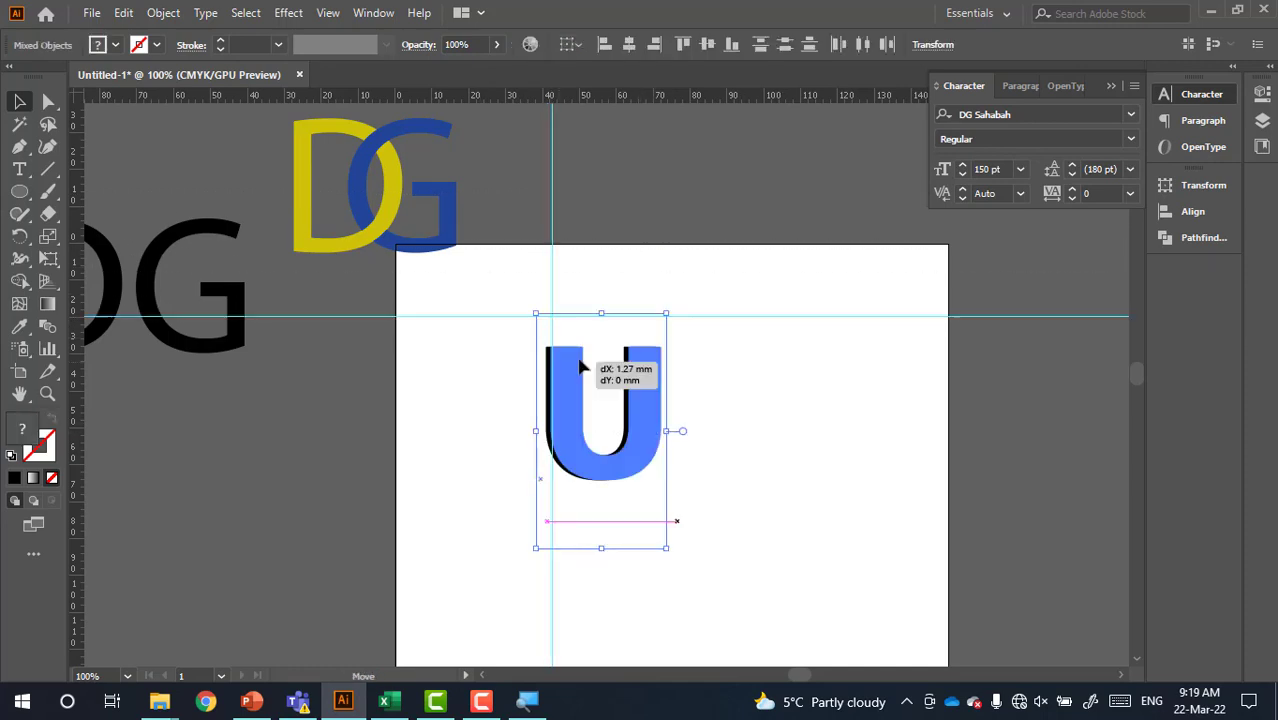
left_click_drag(585, 365, 637, 312)
left_click(812, 296)
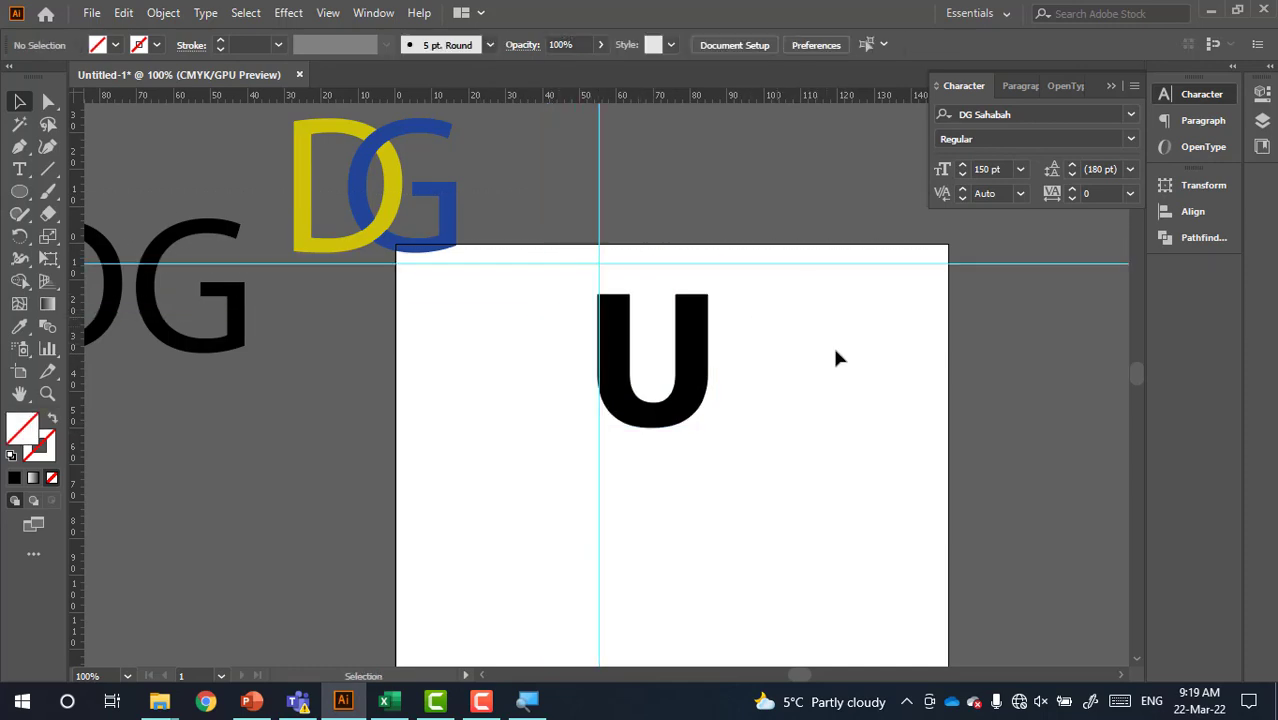
- Lock the guides, move the U further right and down, then unlock the guides
right_click(798, 188)
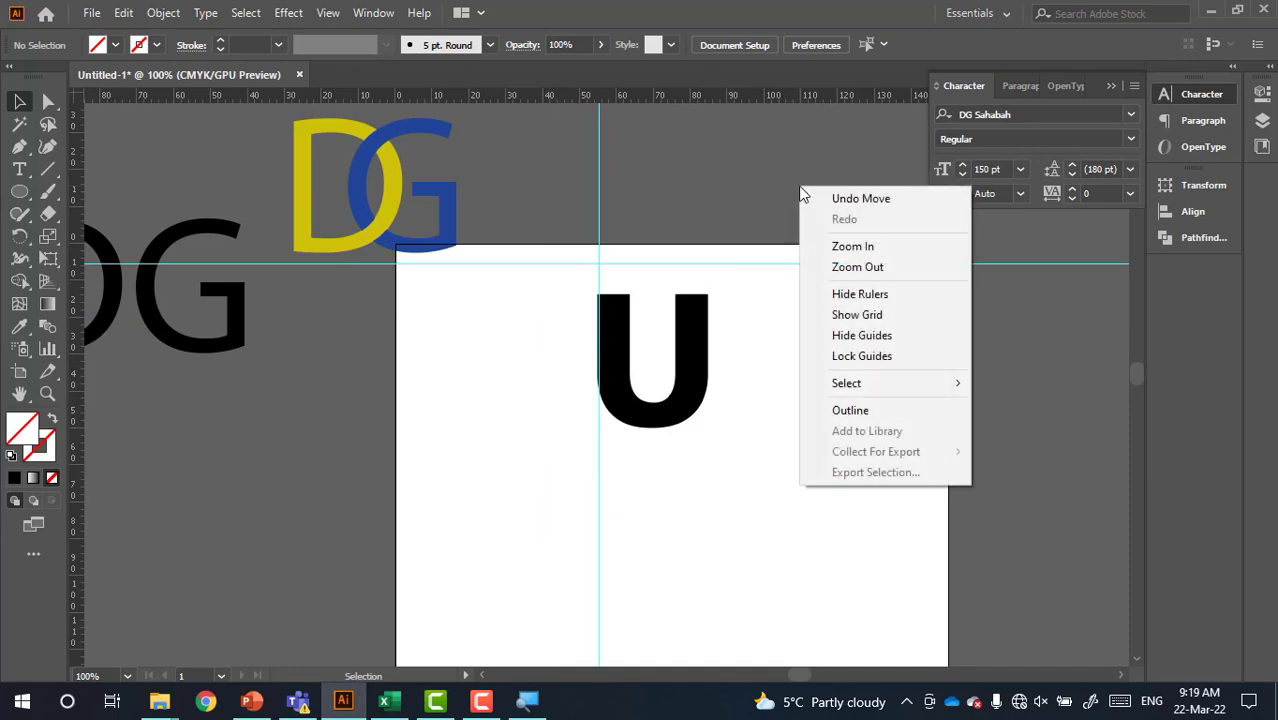
left_click(866, 357)
left_click(640, 344)
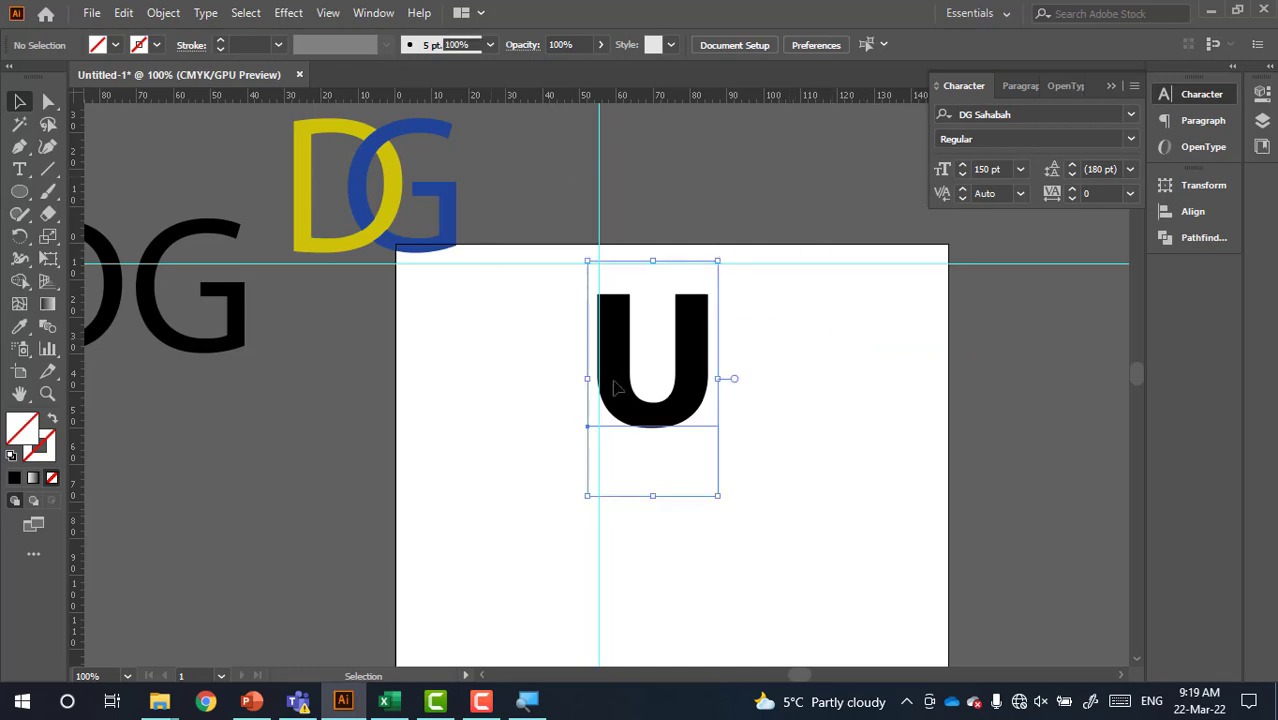
left_click_drag(615, 388, 705, 429)
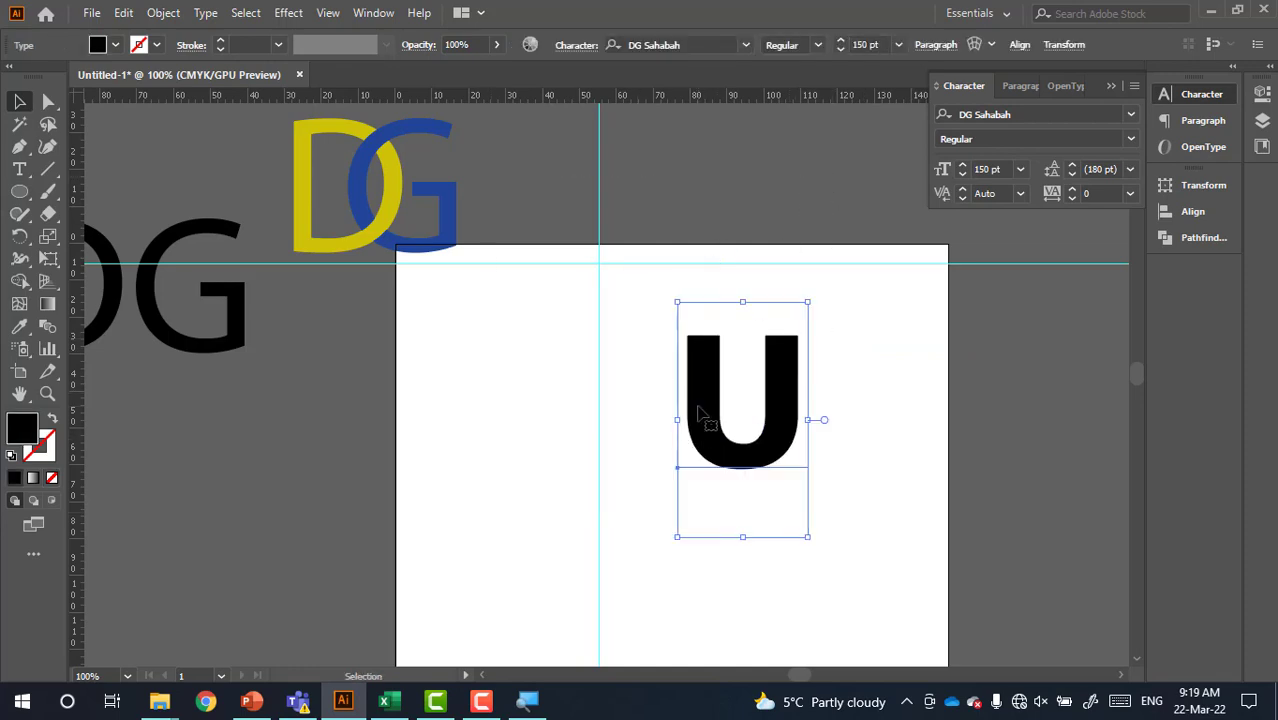
right_click(895, 351)
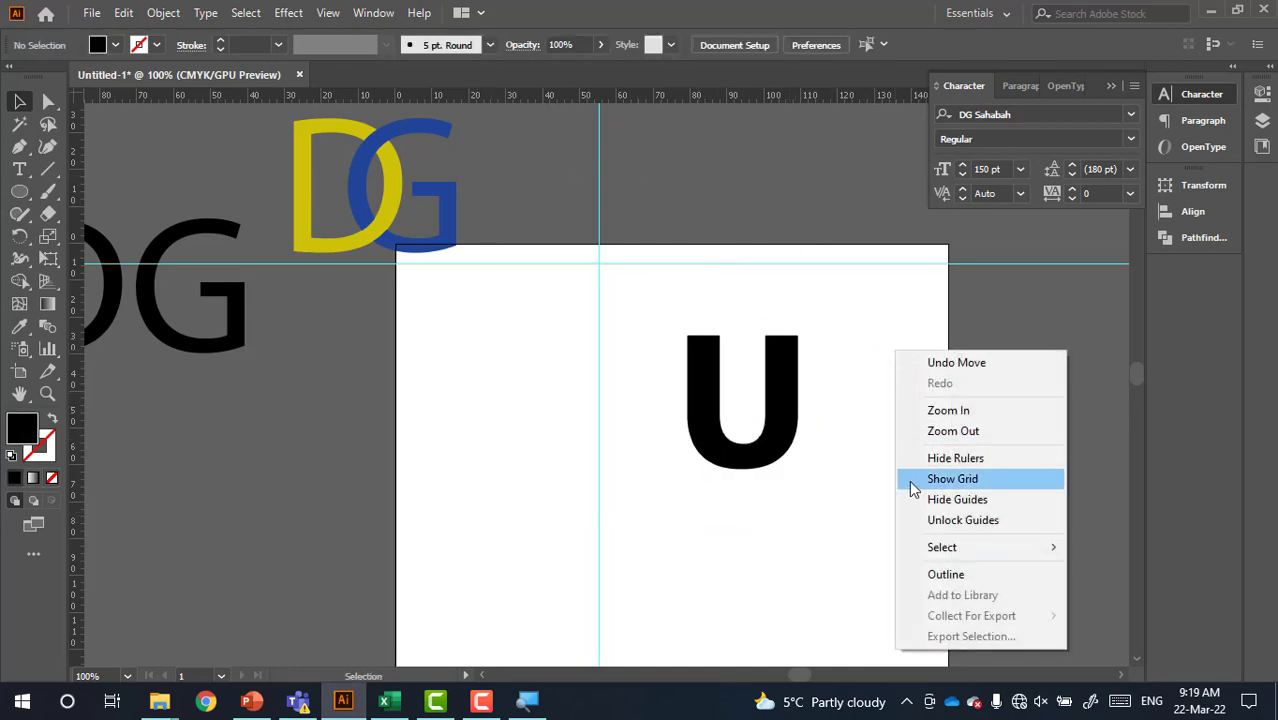
left_click(924, 522)
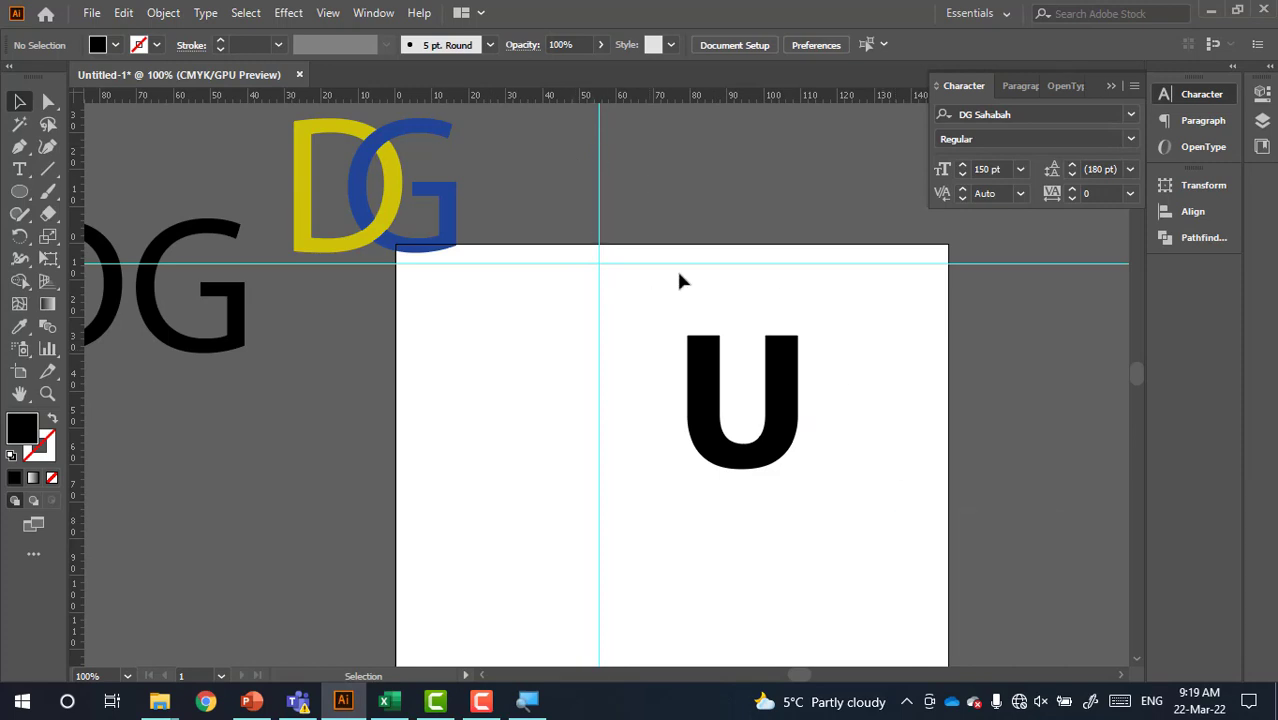
- Select the guide lines and delete them
left_click_drag(712, 252, 528, 311)
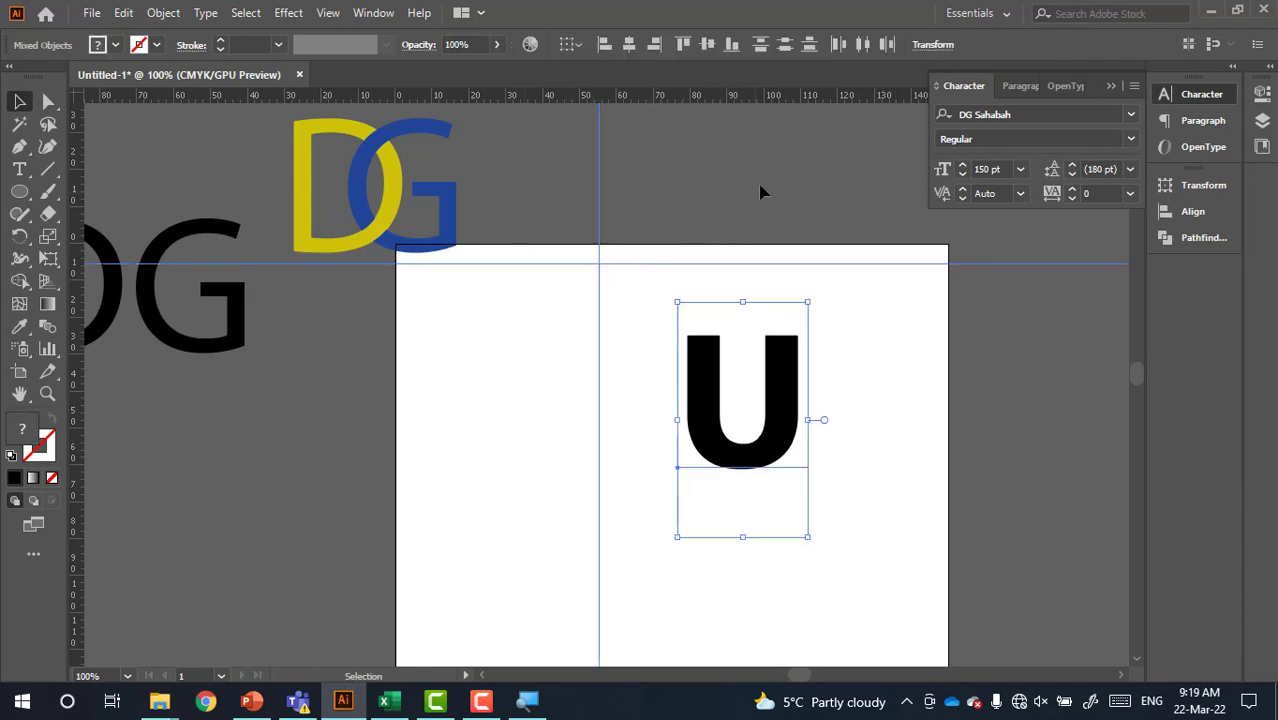
key("ctrl+h")
left_click_drag(501, 284, 465, 321)
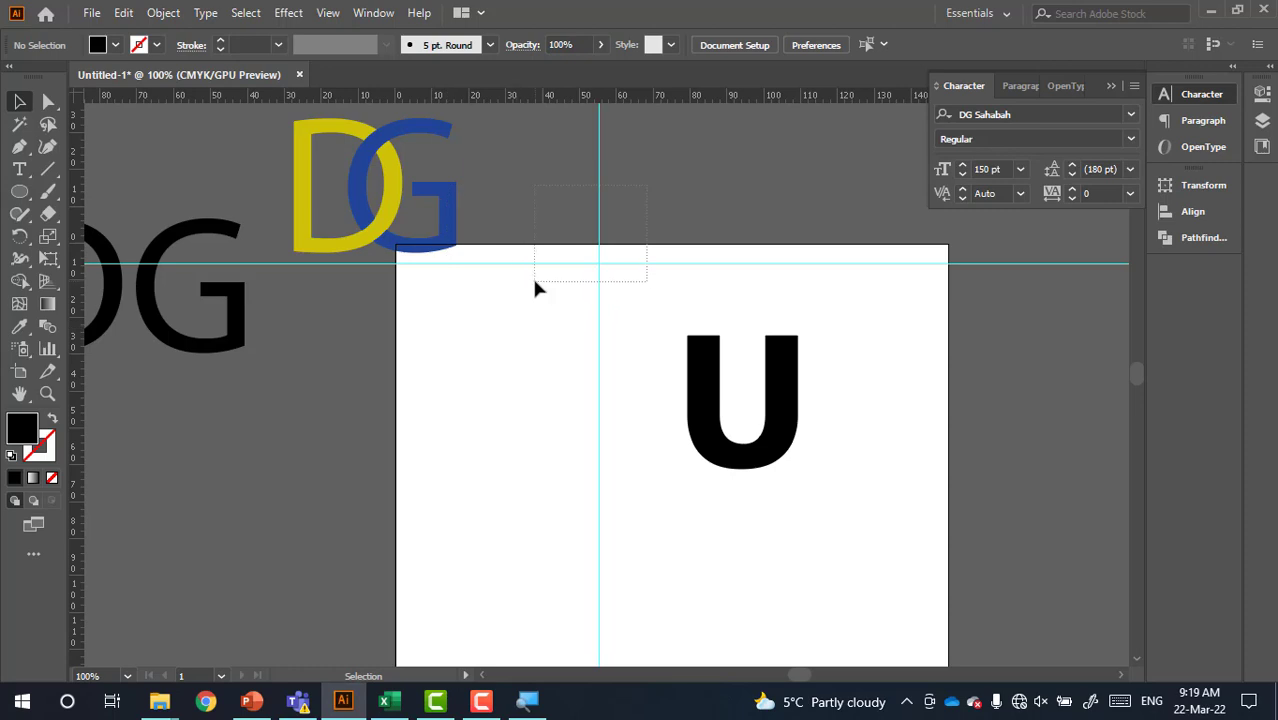
left_click_drag(535, 288, 531, 283)
key("Delete")
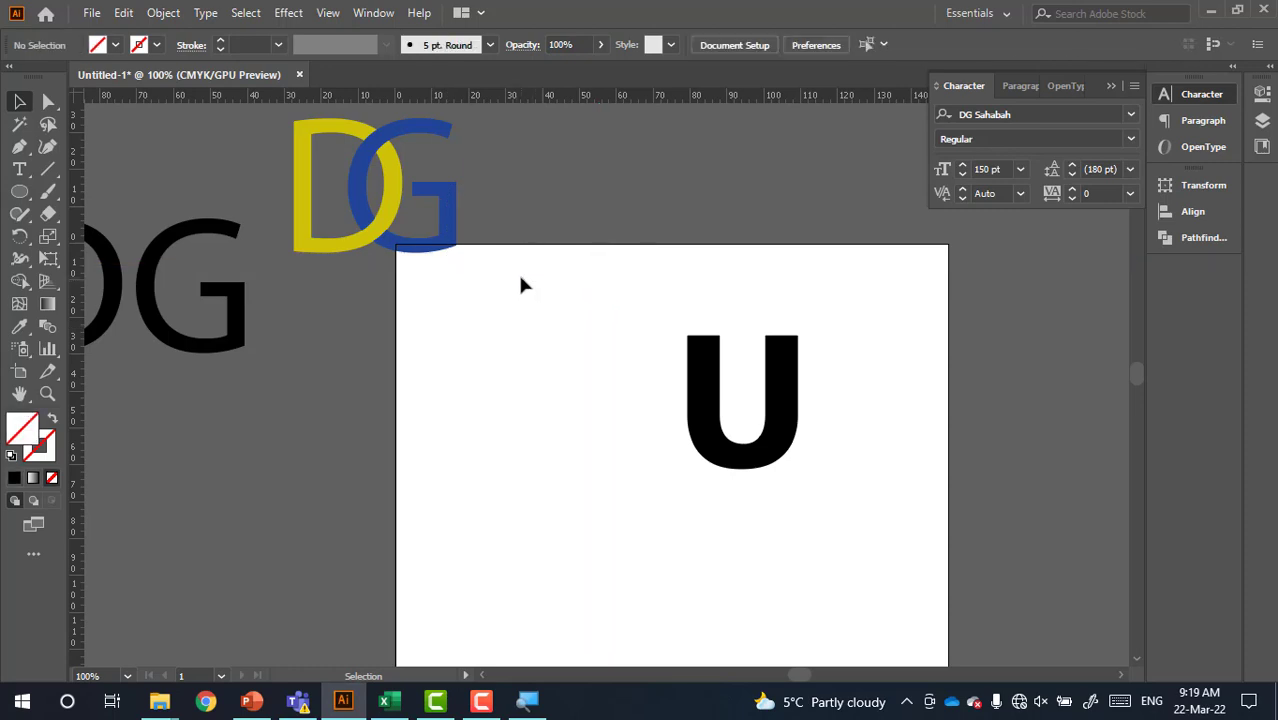
- Keep a spare copy of the U off the artboard and convert the U to outlines
mouse_move(785, 440)
left_mouse_down()
mouse_move(238, 562)
mouse_move(53, 572)
left_mouse_up()
left_click_drag(794, 439, 838, 413)
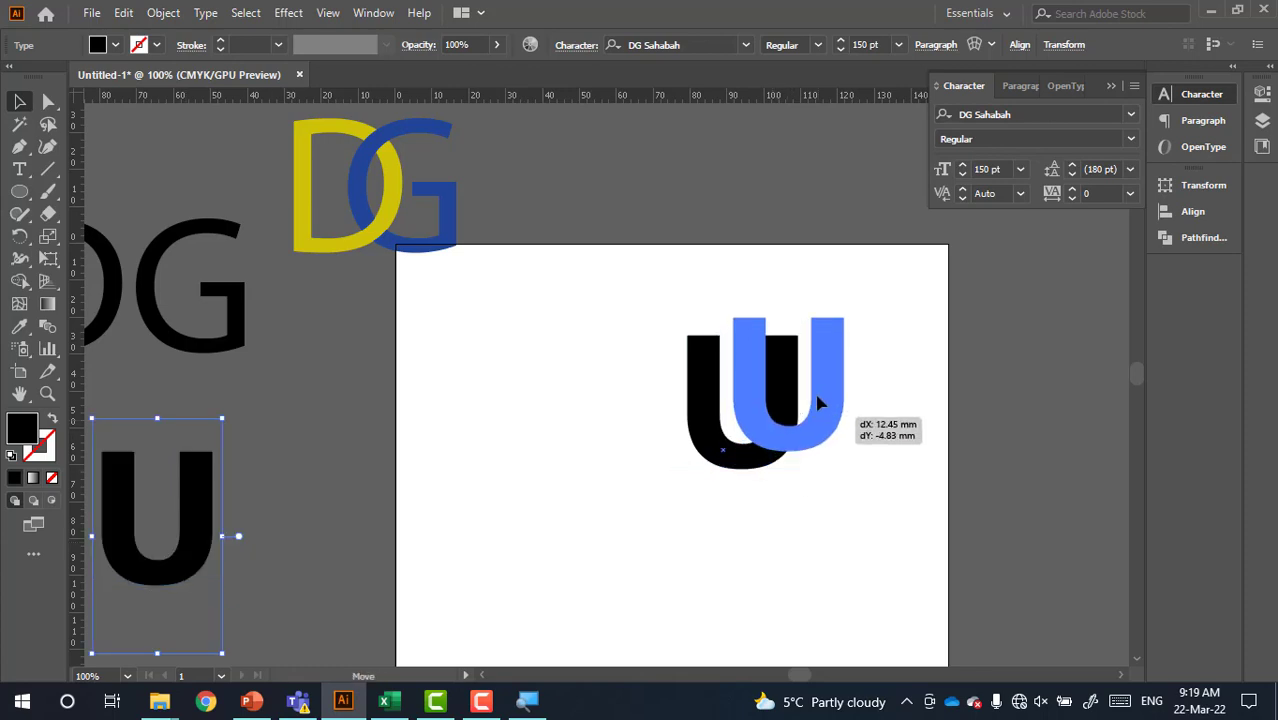
right_click(838, 413)
left_click(913, 135)
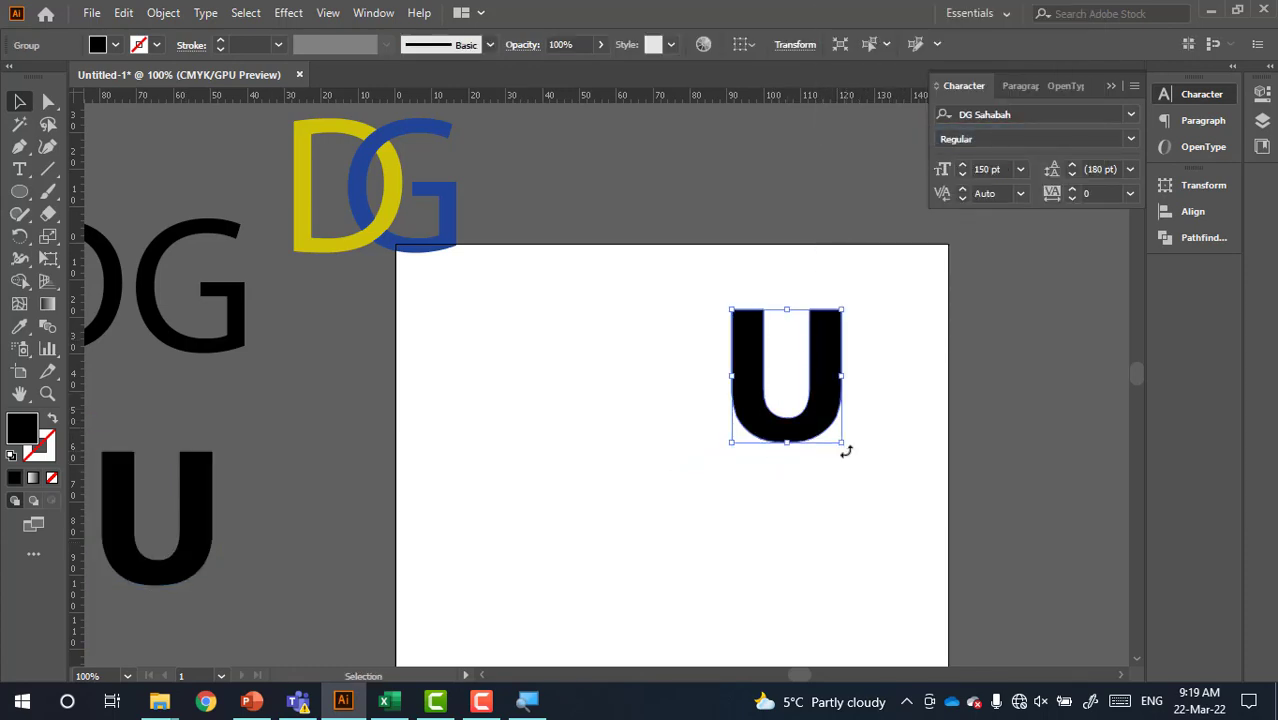
- Rotate the U 90° onto its side and add a copy at left flipped 180°
left_click_drag(845, 451, 901, 322)
left_click_drag(847, 372, 918, 412)
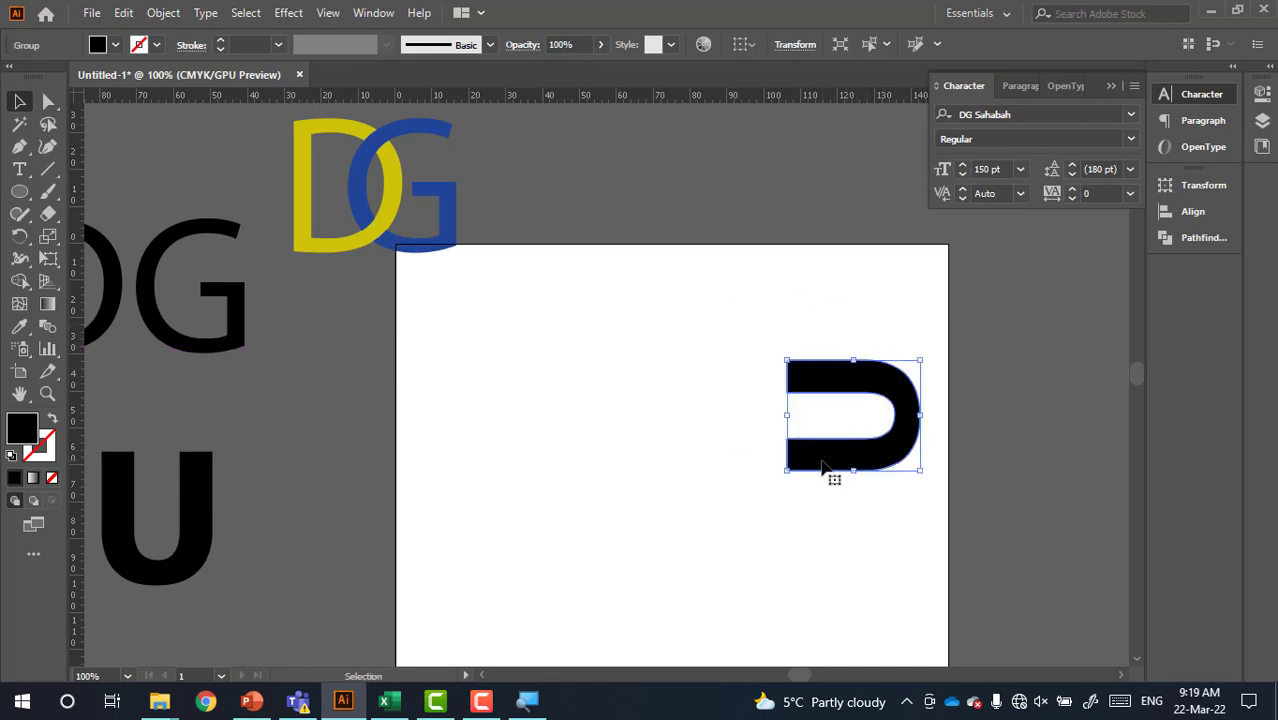
scroll(849, 424, "up", 1)
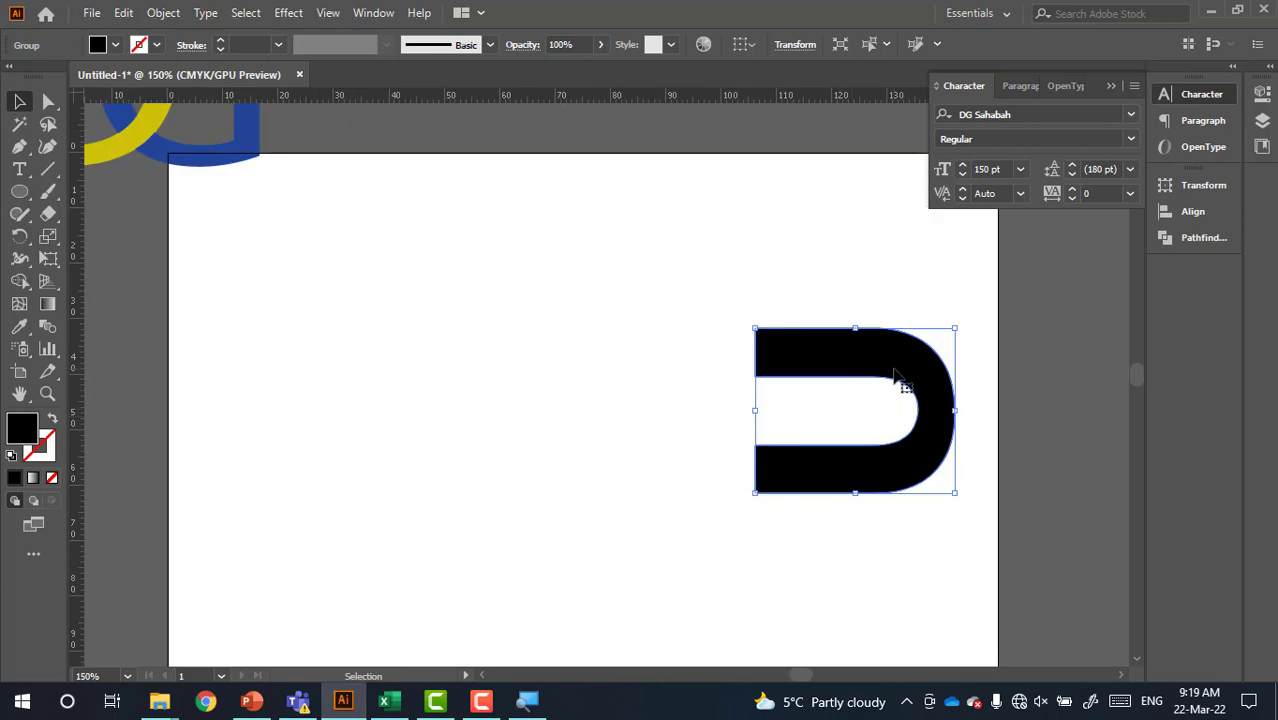
left_click_drag(897, 378, 326, 378)
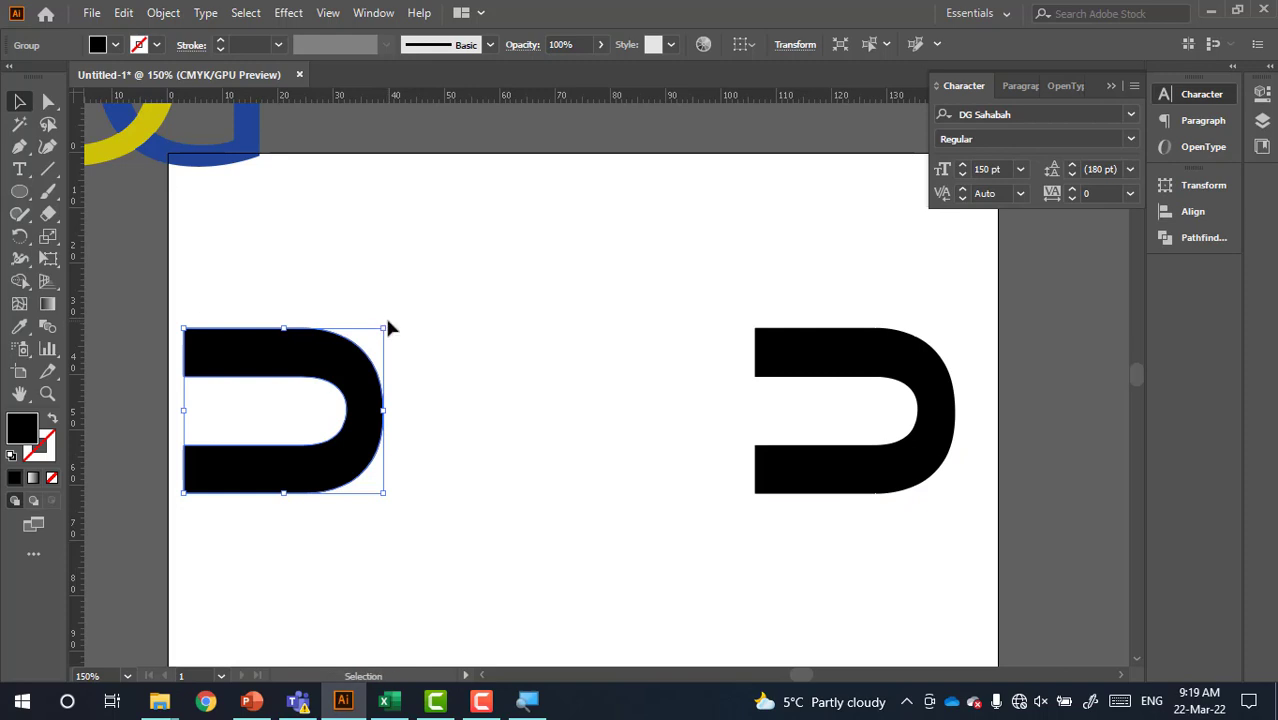
left_click_drag(392, 330, 178, 492)
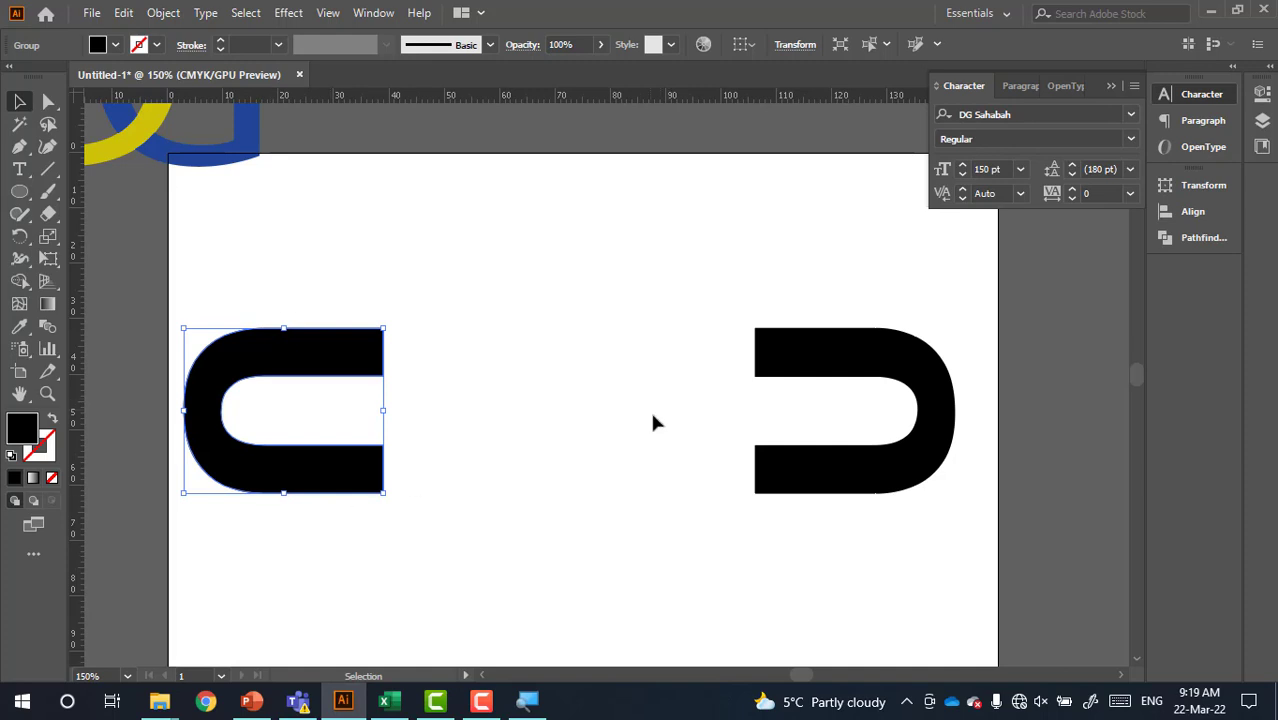
- Try nudging the right shape's left-end anchors right, then undo the nudges
left_click(786, 380)
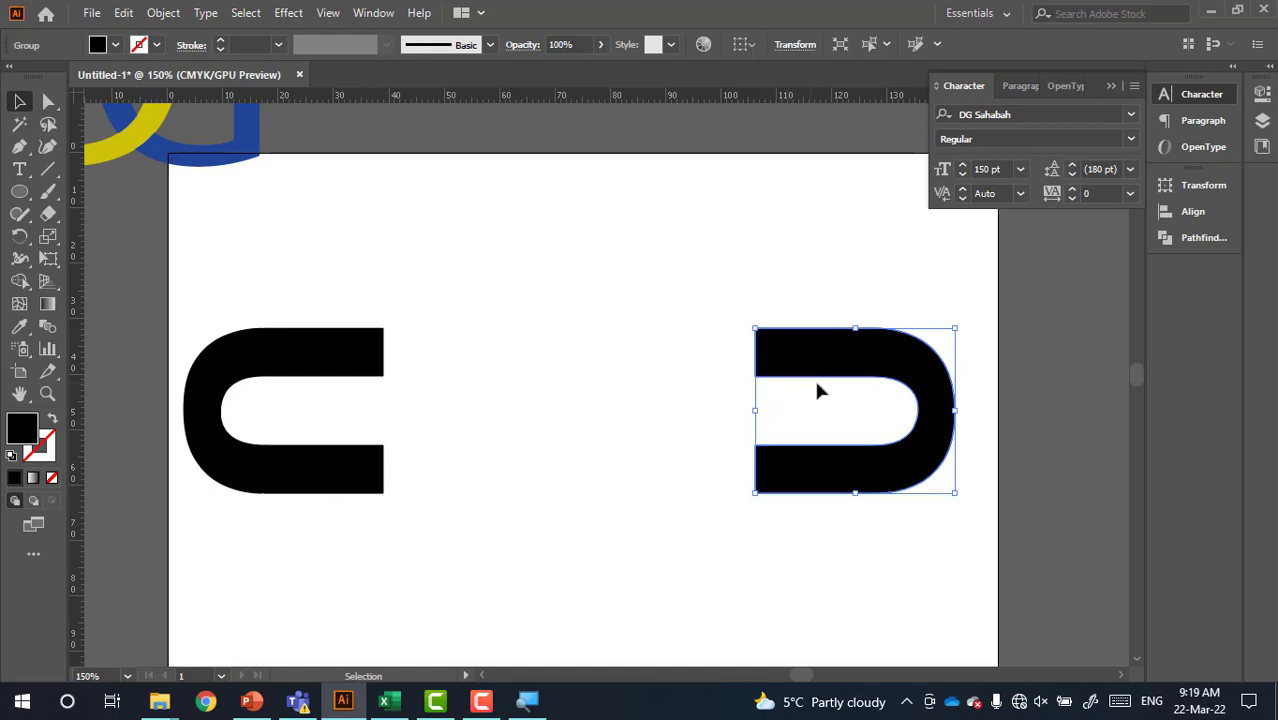
scroll(829, 385, "up", 1)
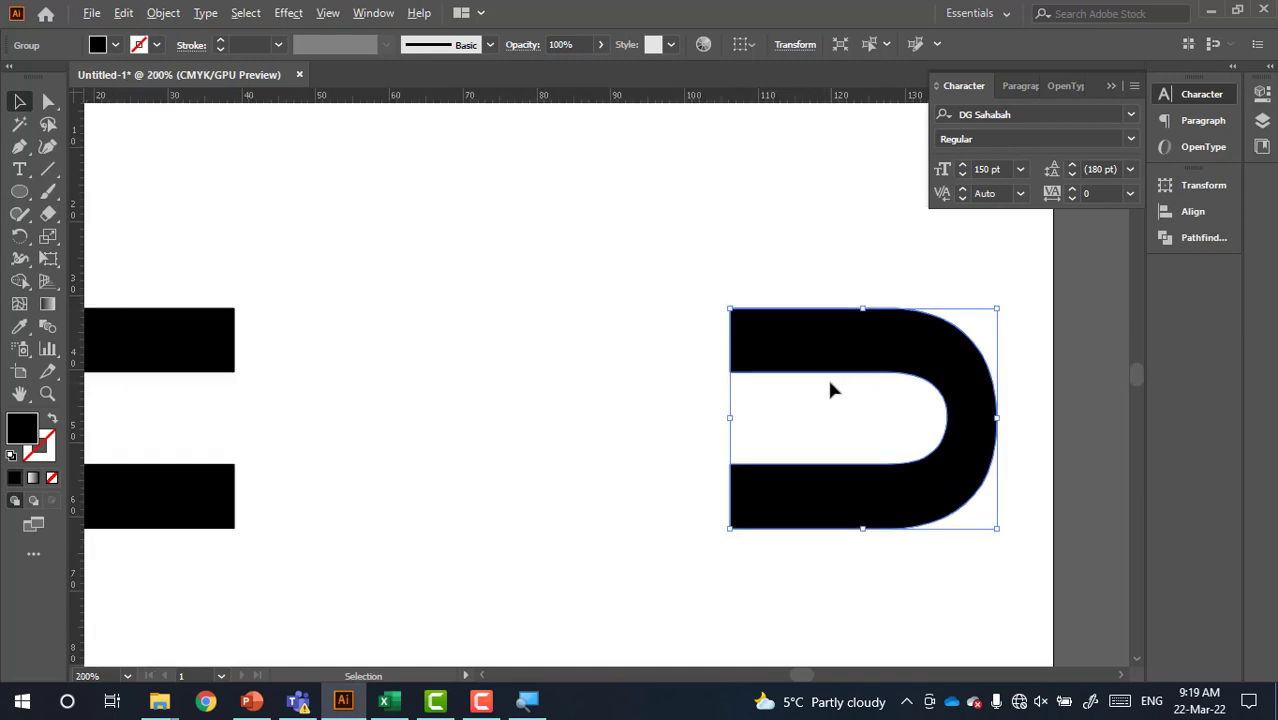
left_click(49, 104)
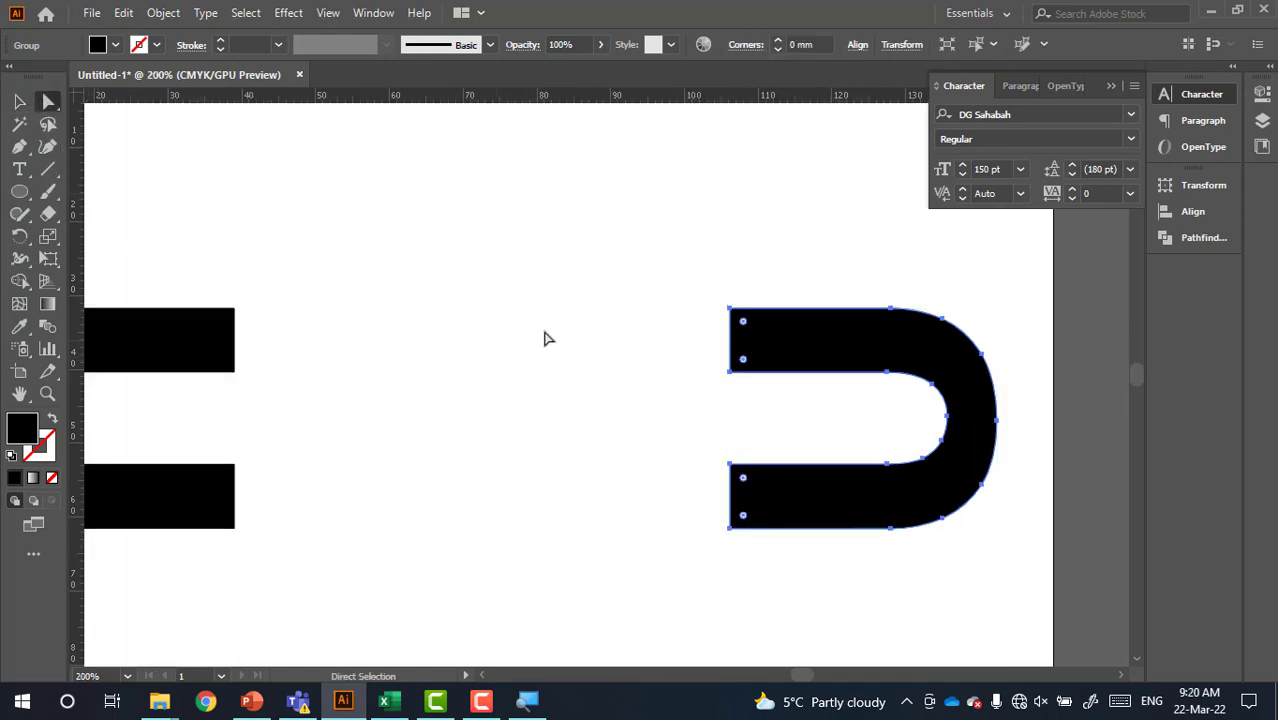
left_click_drag(570, 248, 745, 604)
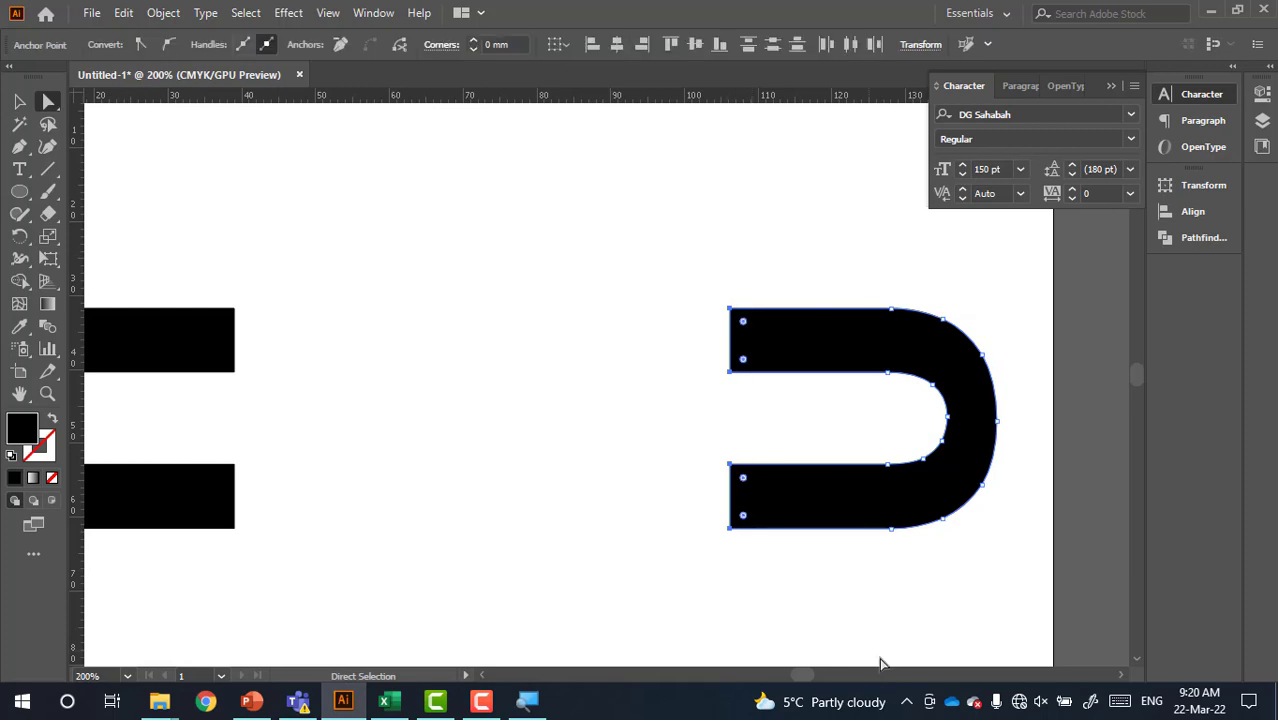
key("Right")
key("Right")
key("Right")
key("Right")
key("Right")
key("Right")
key("Right")
key("Right")
key("Right")
key("Right")
key("Right")
key("Right")
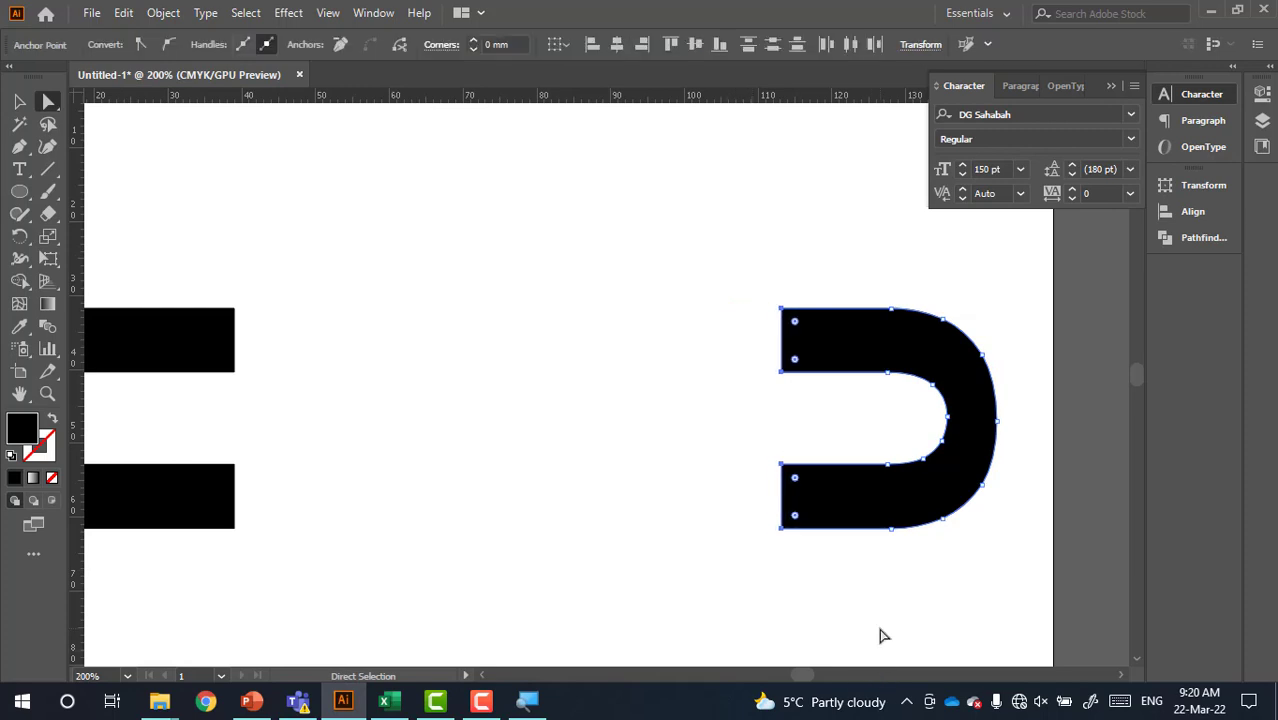
key("Right")
key("Right")
key("Right")
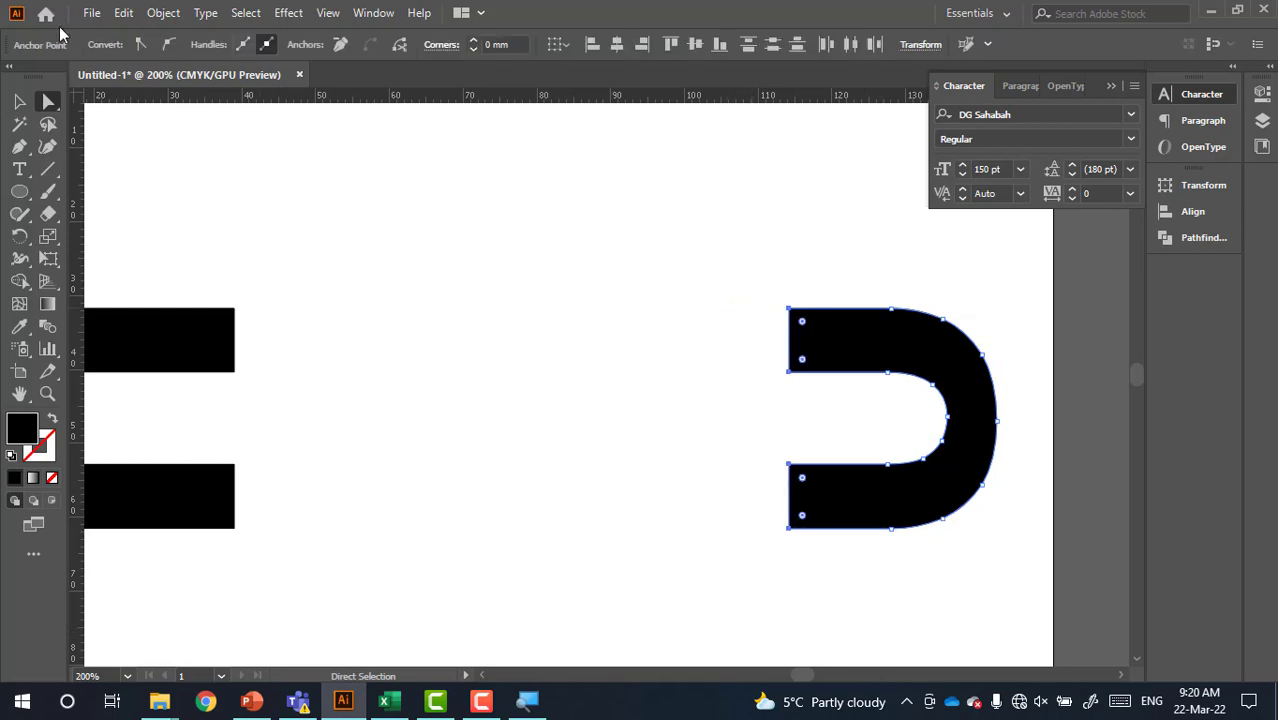
key("ctrl+z")
key("ctrl+z")
key("ctrl+z")
key("ctrl+z")
key("ctrl+z")
key("ctrl+z")
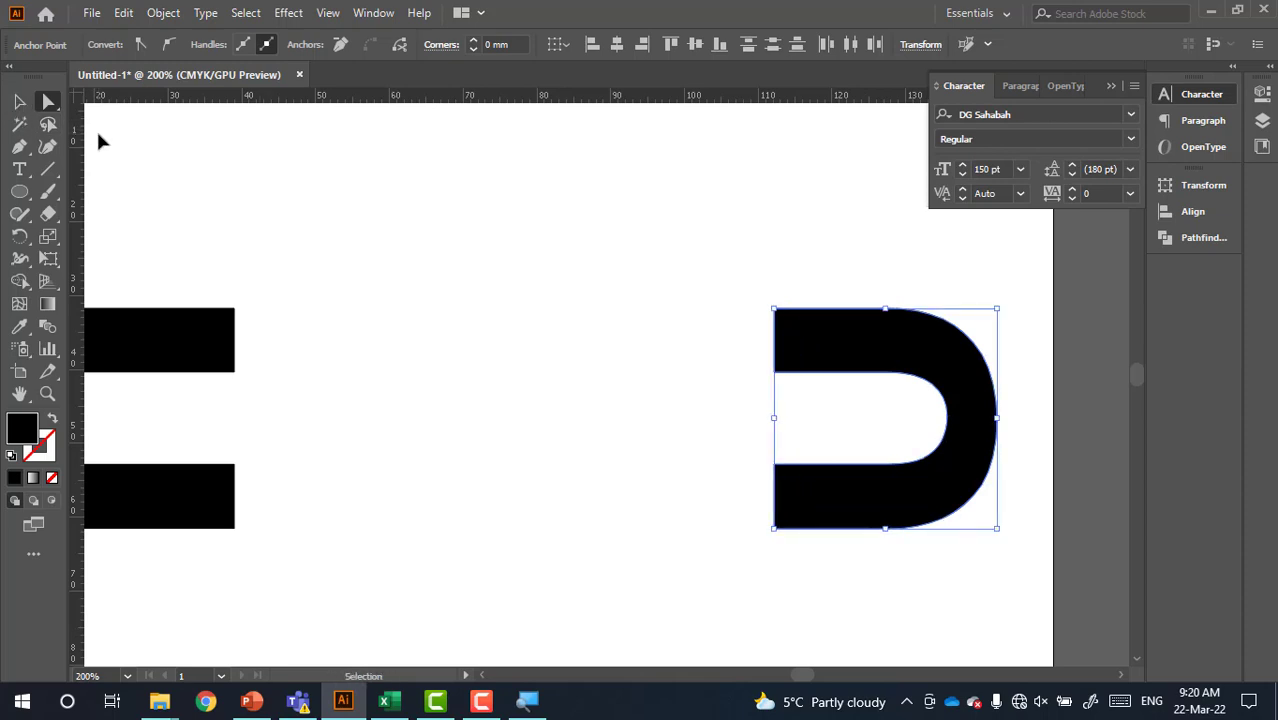
key("ctrl+z")
key("ctrl+z")
key("ctrl+z")
key("ctrl+z")
key("v")
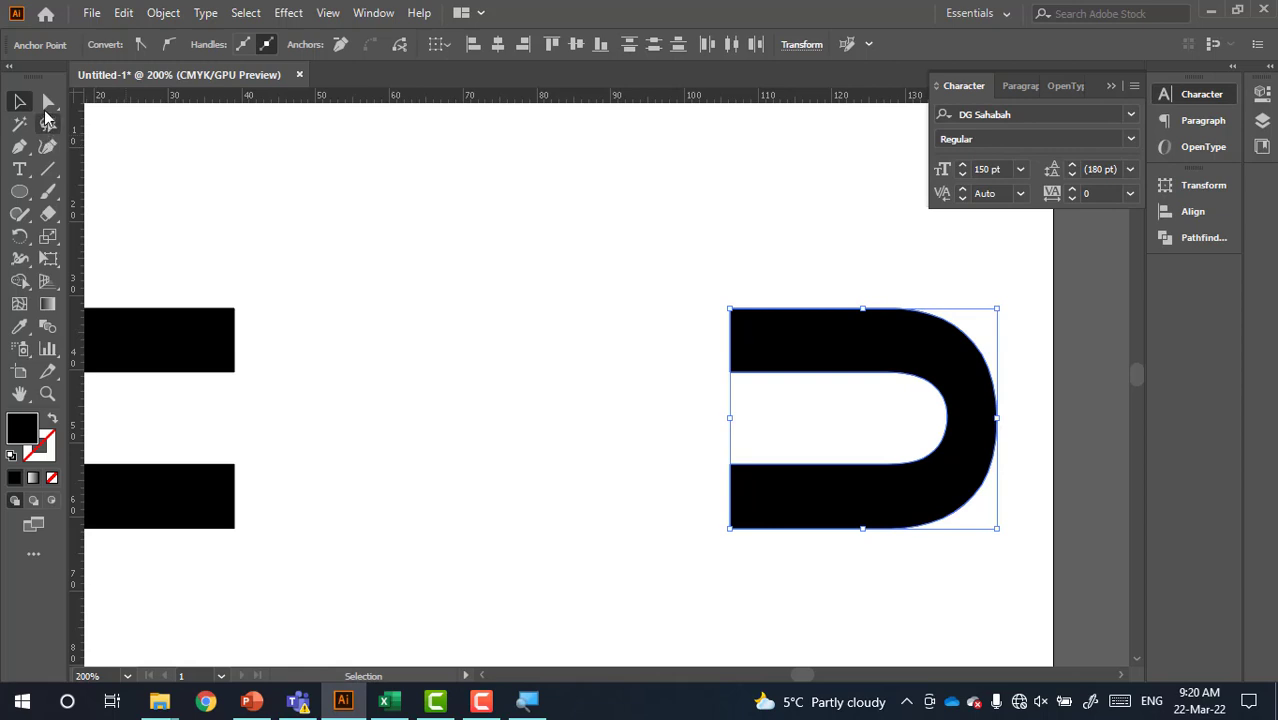
- Shorten the right shape's arms by nudging their left-end anchors right
left_click(47, 103)
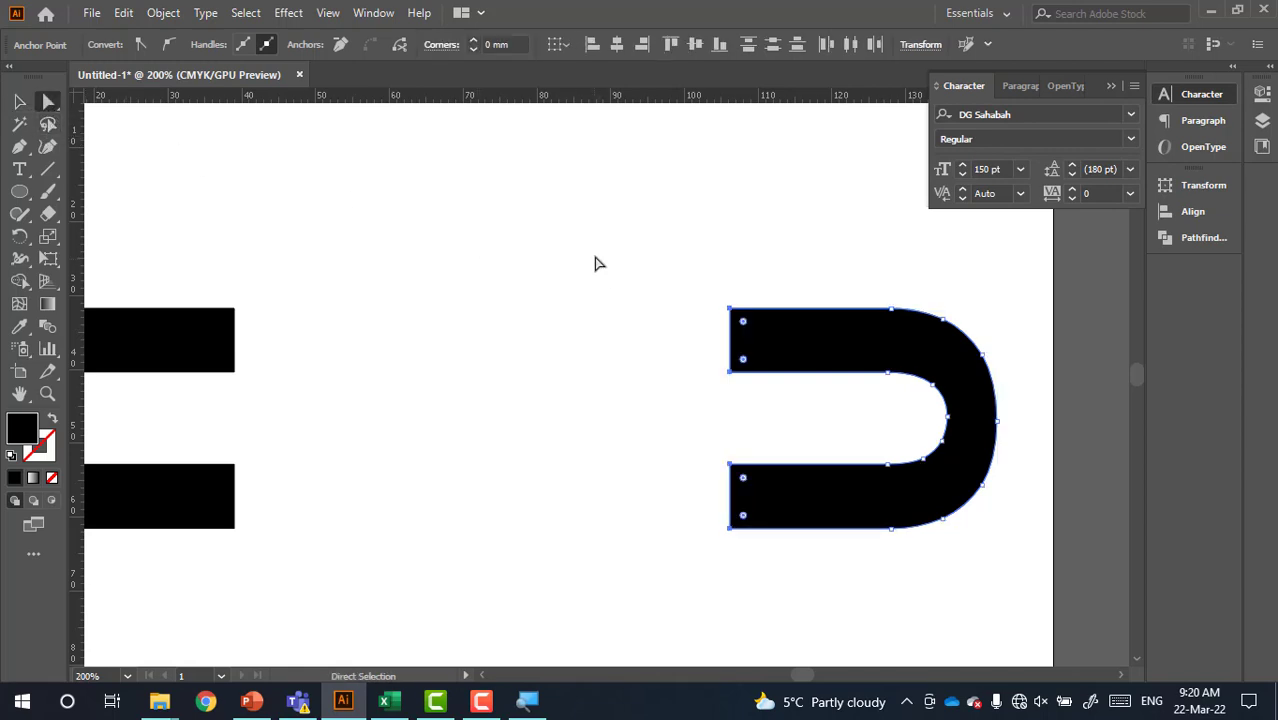
left_click_drag(586, 232, 750, 608)
key("Right")
key("Right")
key("Right")
key("Right")
key("Right")
key("Right")
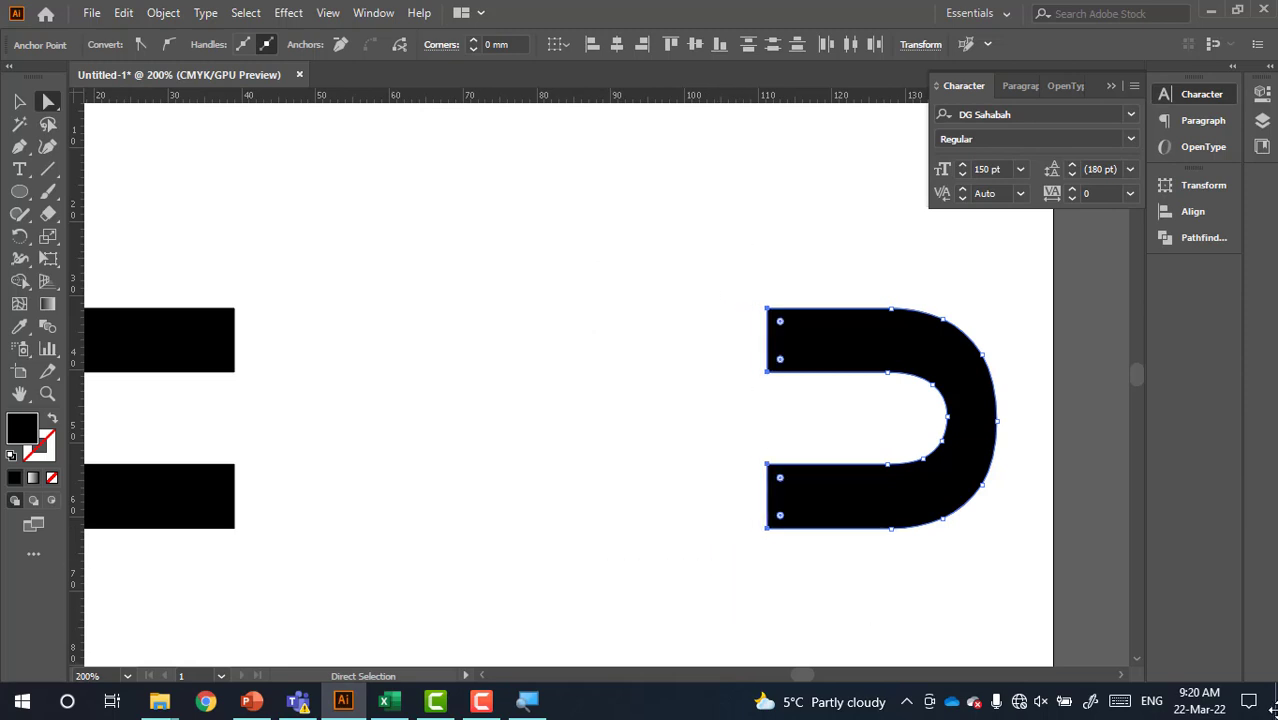
key("Right")
key("Right")
key("Right")
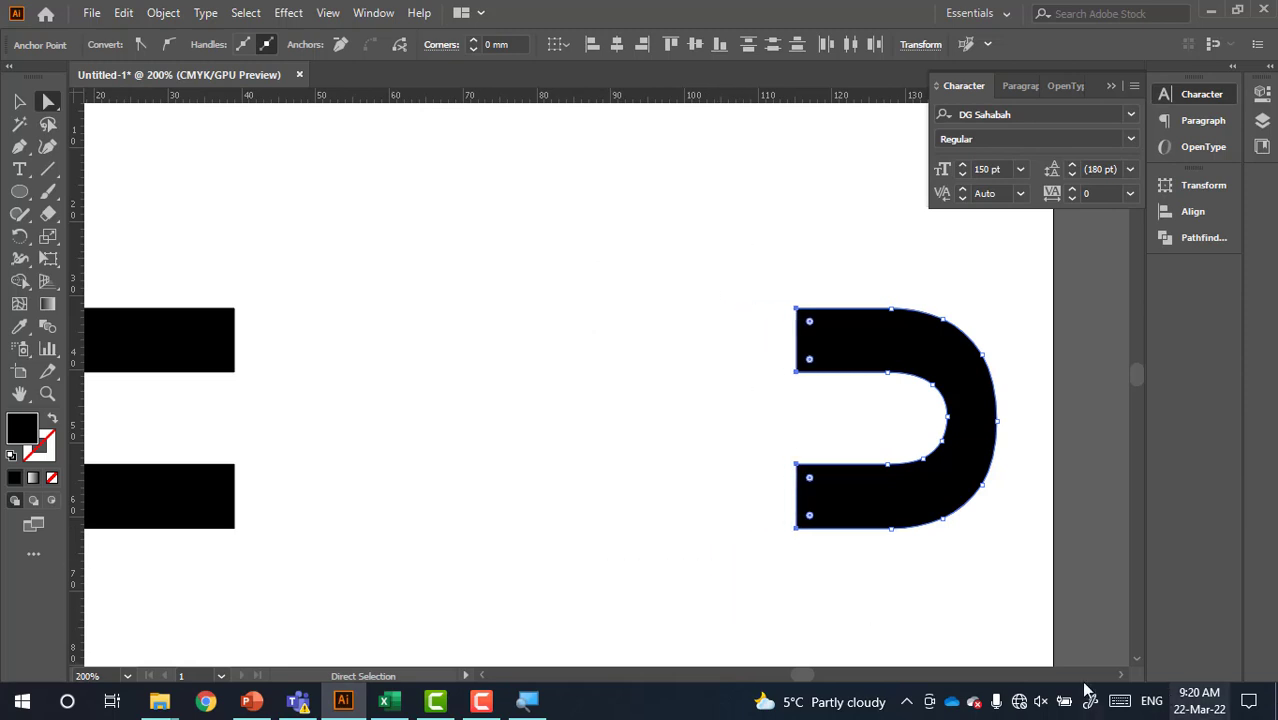
mouse_move(795, 316)
left_mouse_down()
mouse_move(630, 266)
mouse_move(840, 324)
mouse_move(798, 312)
left_mouse_up()
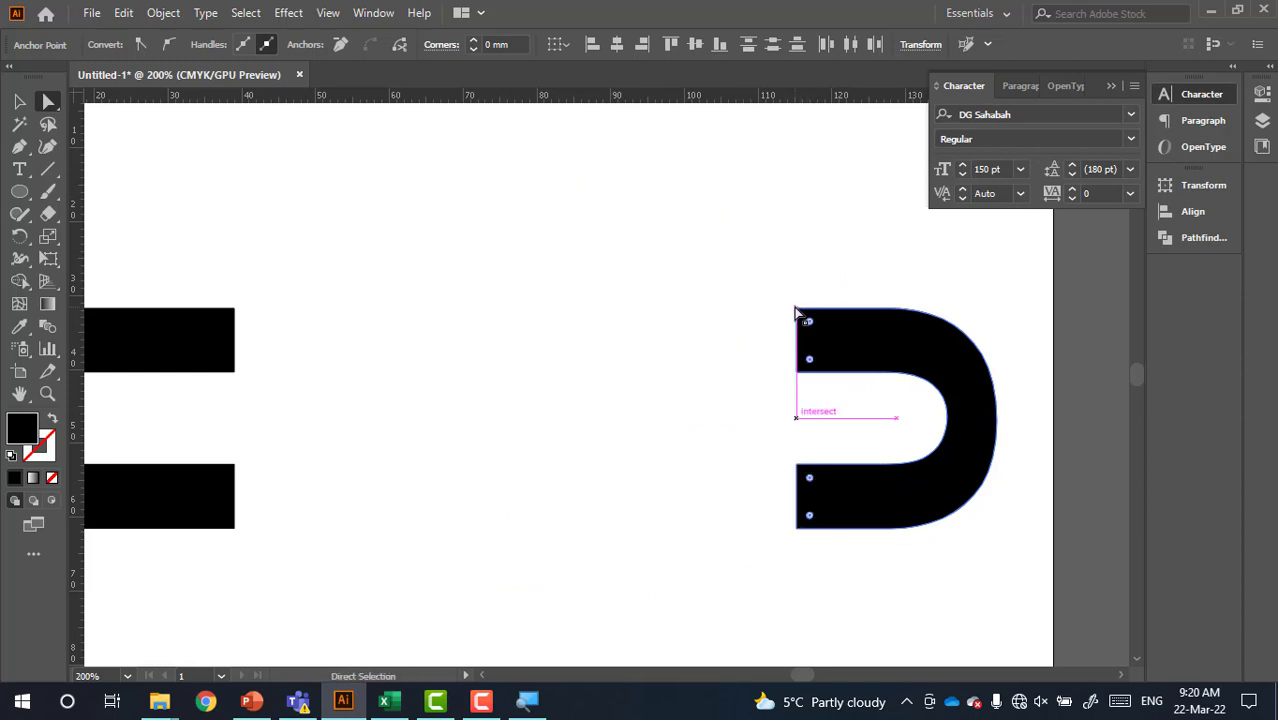
left_click(19, 101)
- Copy the shortened shape to the left, rotate it upright into a U, and raise it
left_click(603, 340)
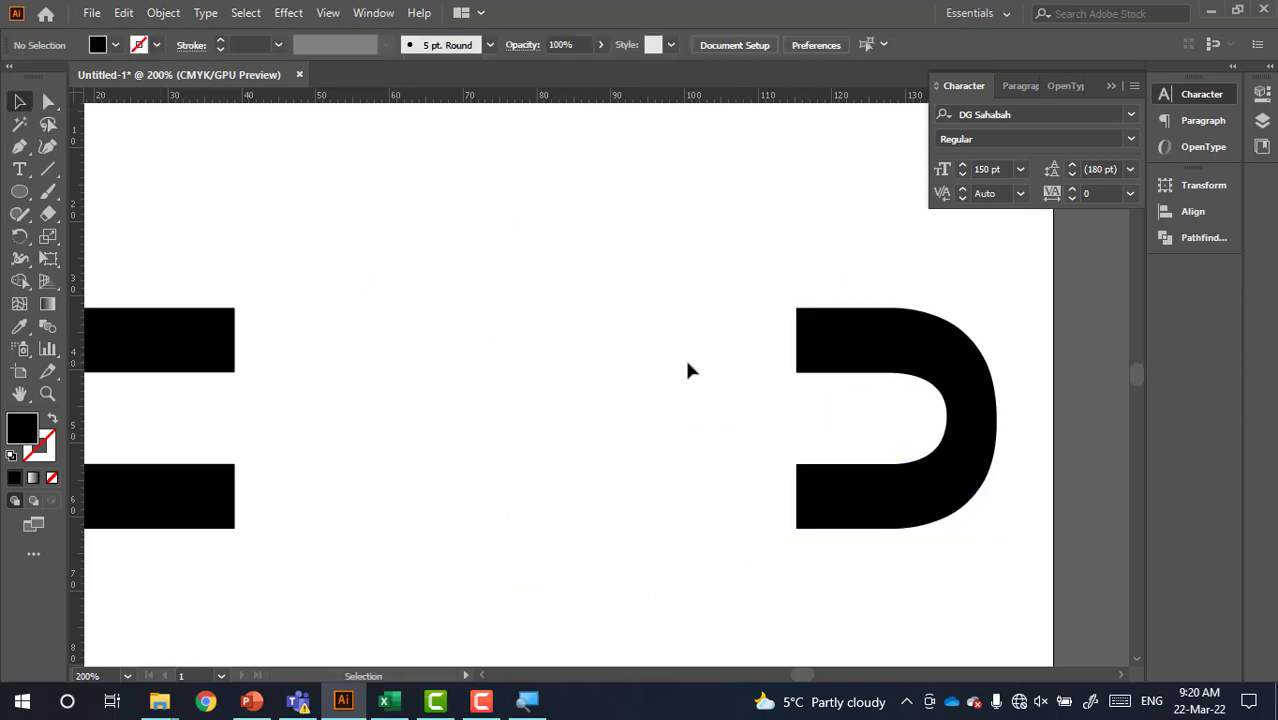
left_click_drag(893, 360, 659, 360)
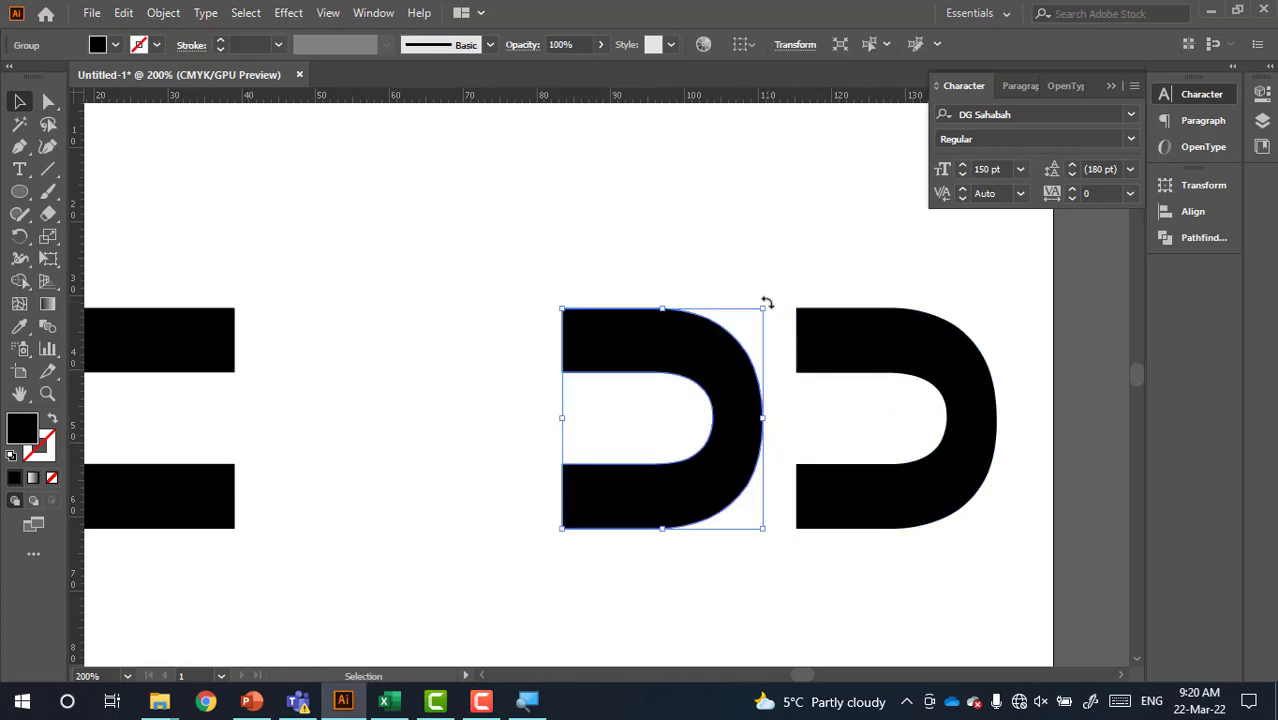
mouse_move(767, 302)
left_mouse_down()
mouse_move(737, 487)
mouse_move(739, 470)
left_mouse_up()
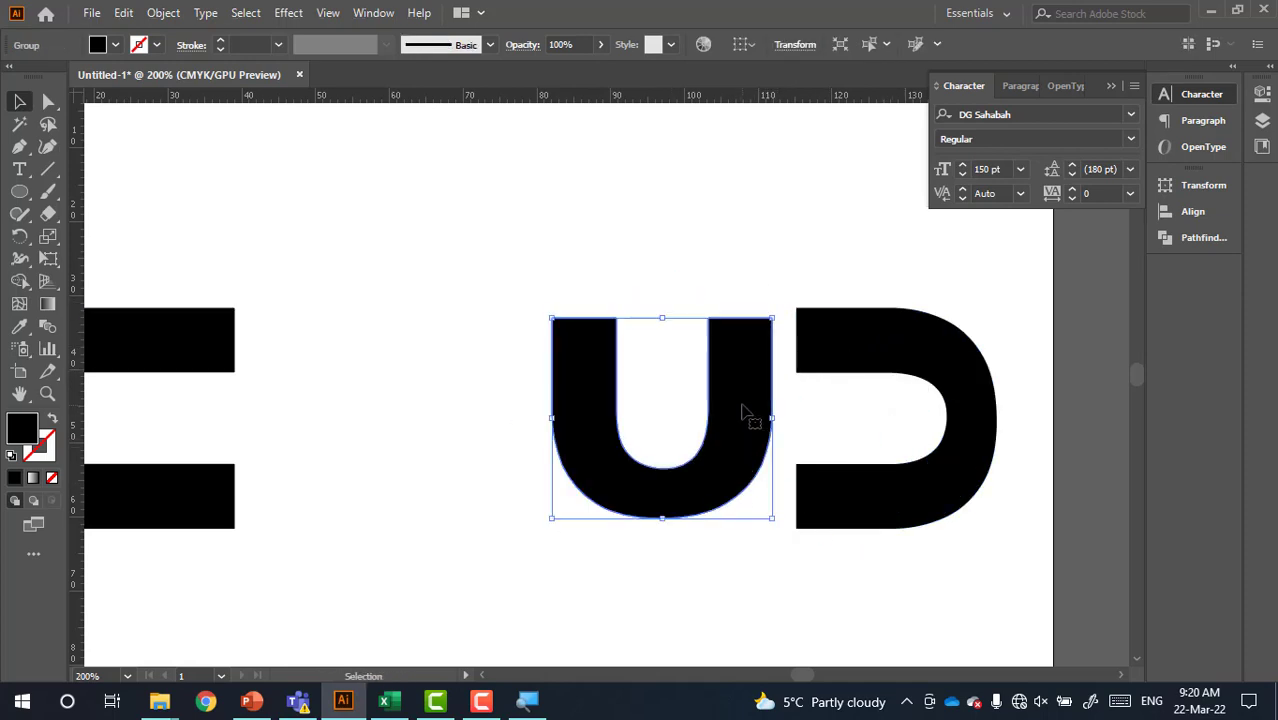
left_click_drag(741, 413, 727, 337)
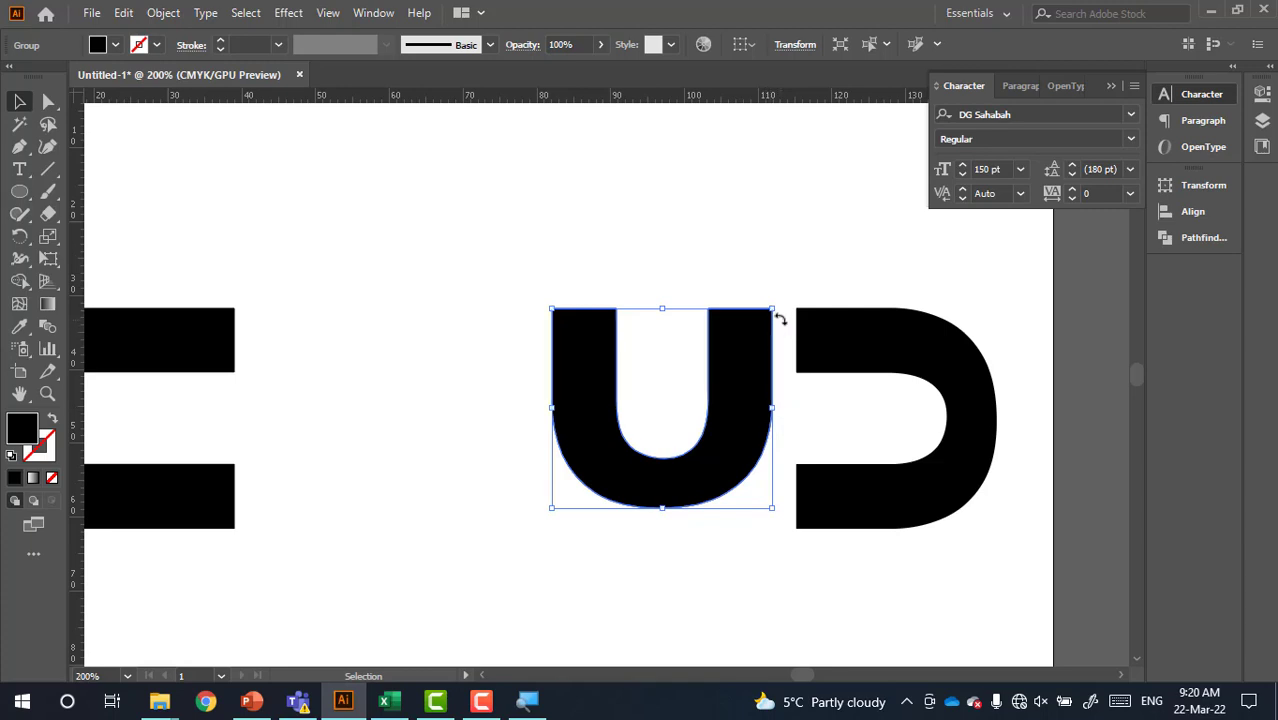
- Add a horizontal guide at the U's top, snap the U to it, and select all letters
left_click_drag(702, 97, 698, 308)
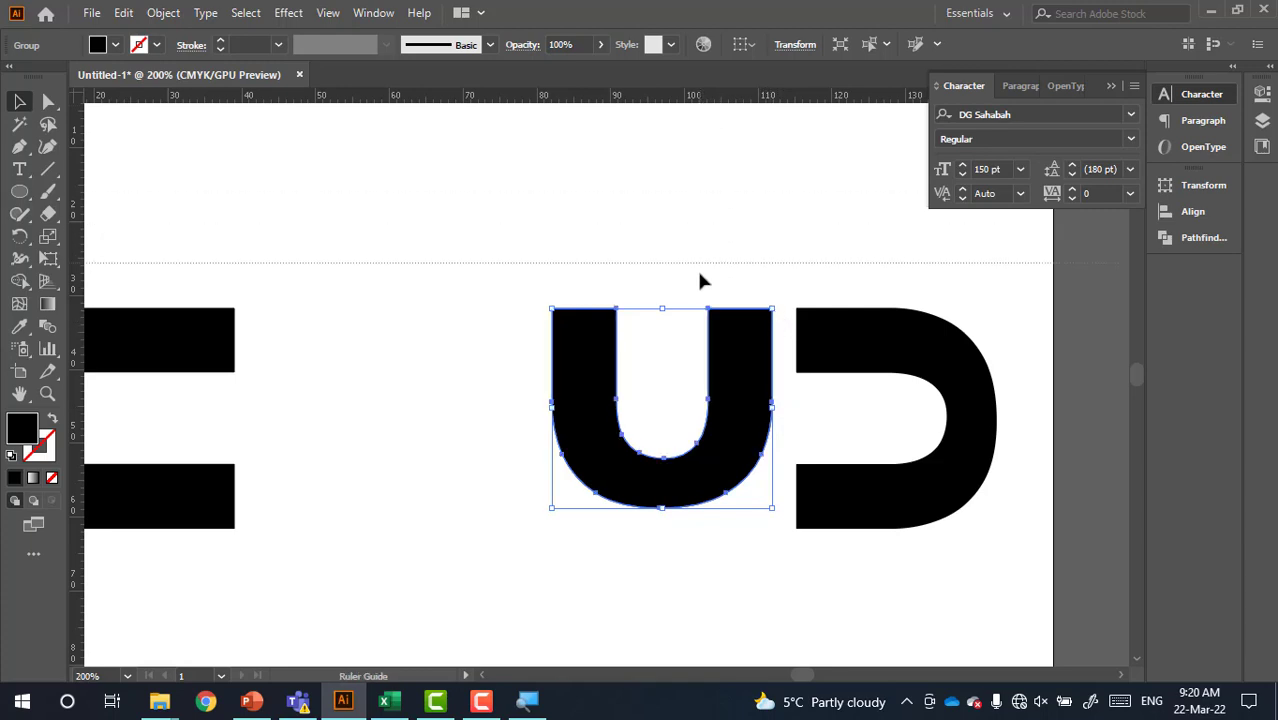
left_click(548, 194)
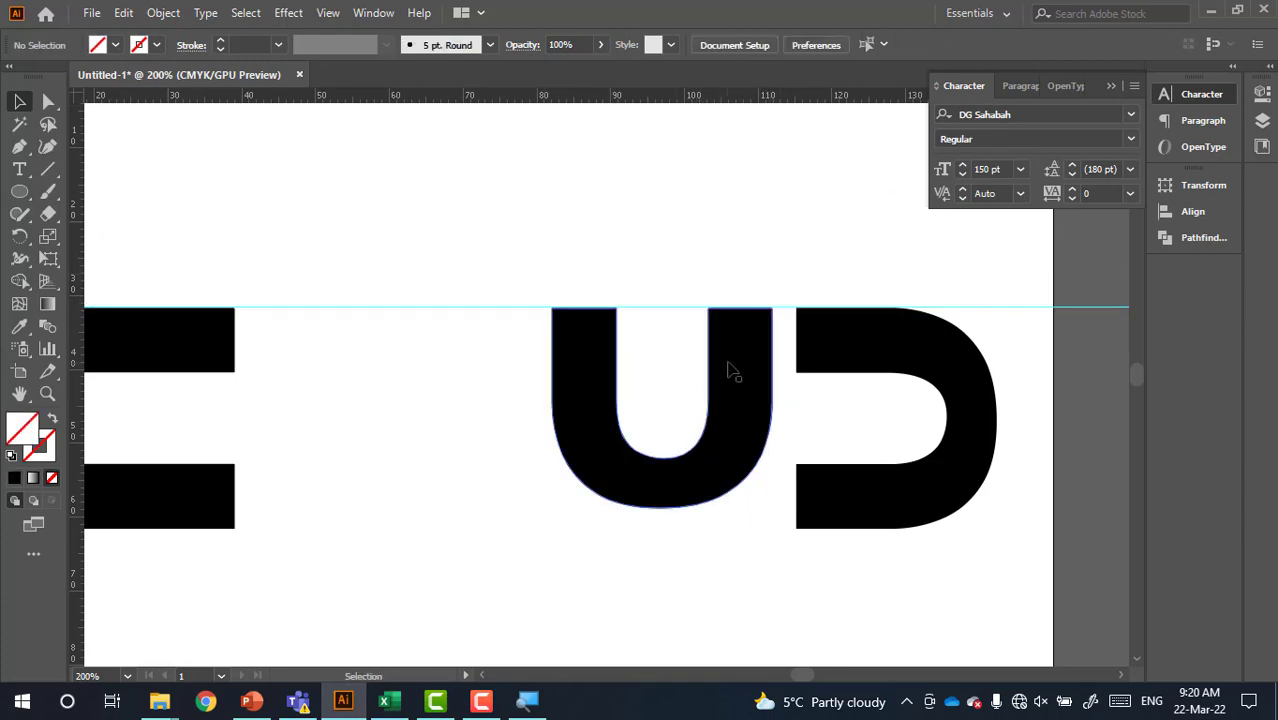
left_click_drag(730, 366, 728, 366)
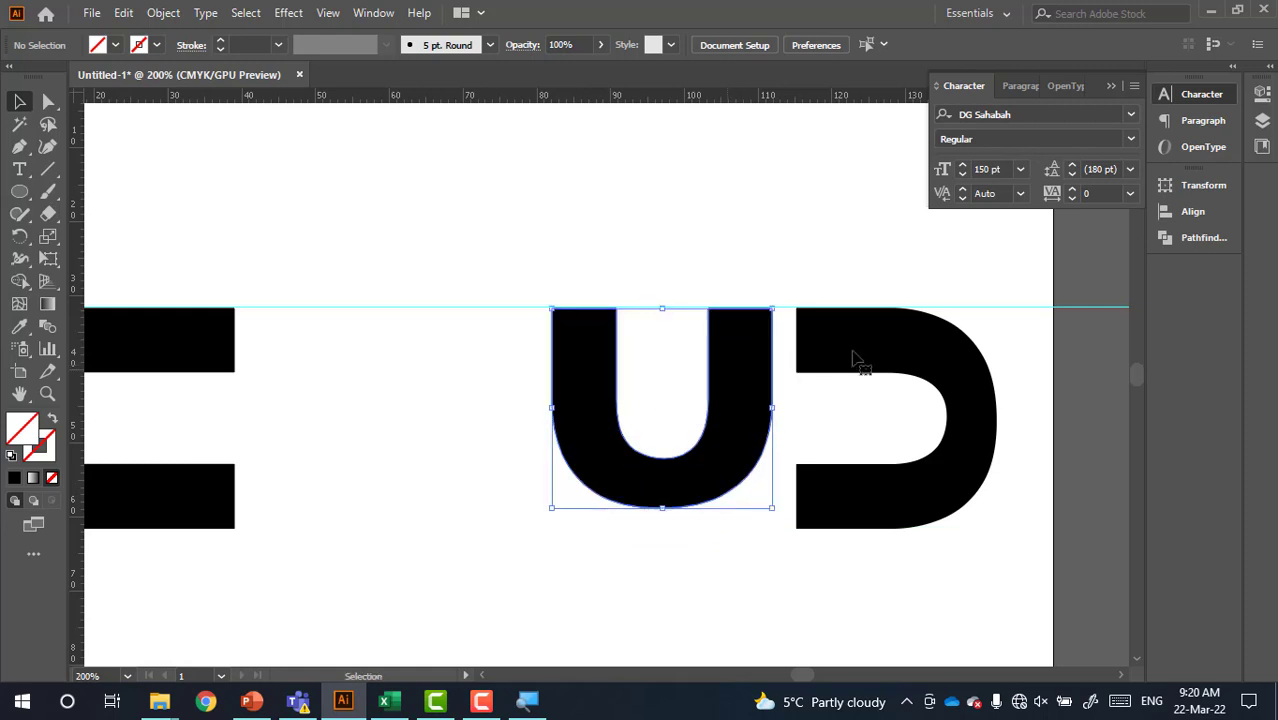
left_click(853, 358)
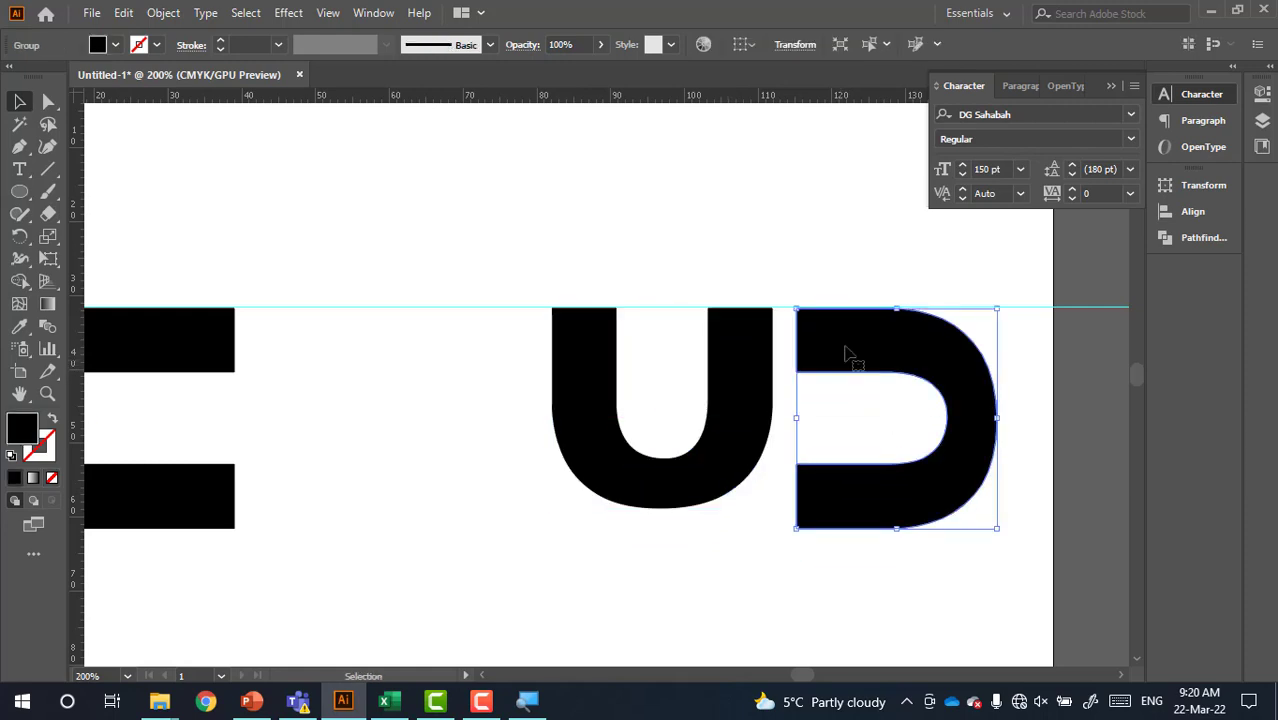
left_click(927, 375)
left_click_drag(975, 386, 92, 512)
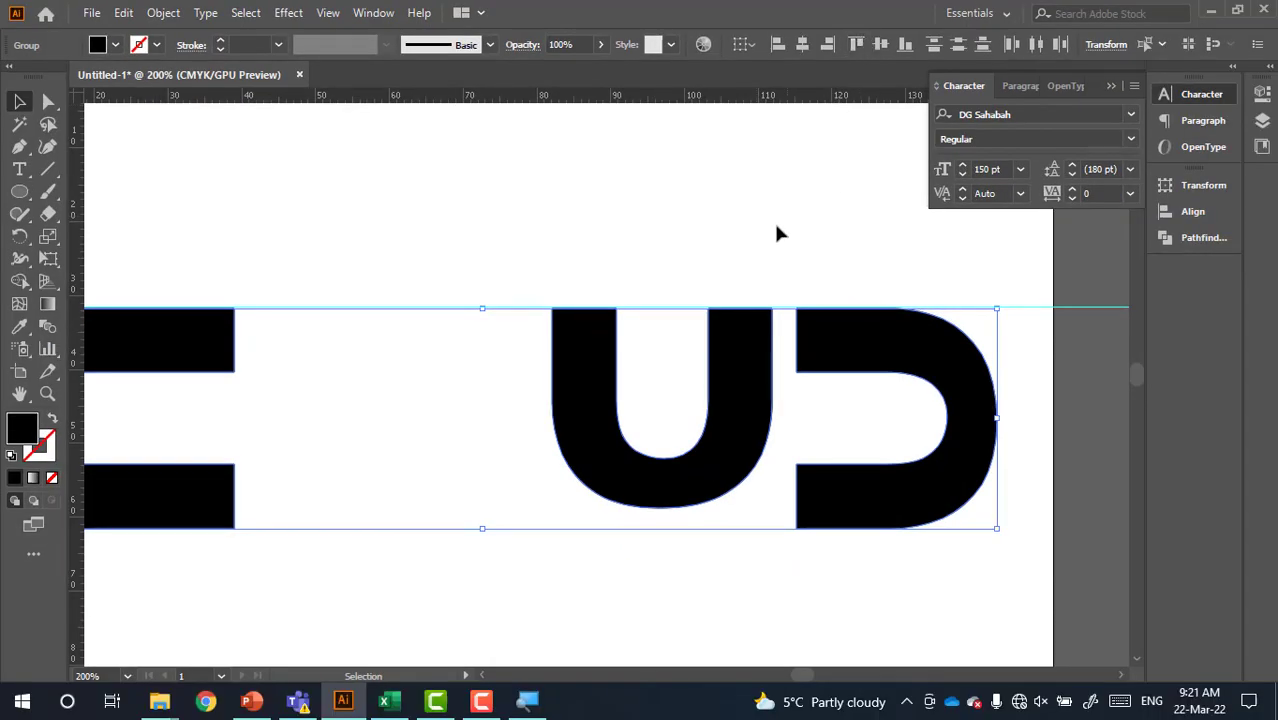
- Add a bottom guide at the letters' baseline and lower the U onto it
left_click(773, 228)
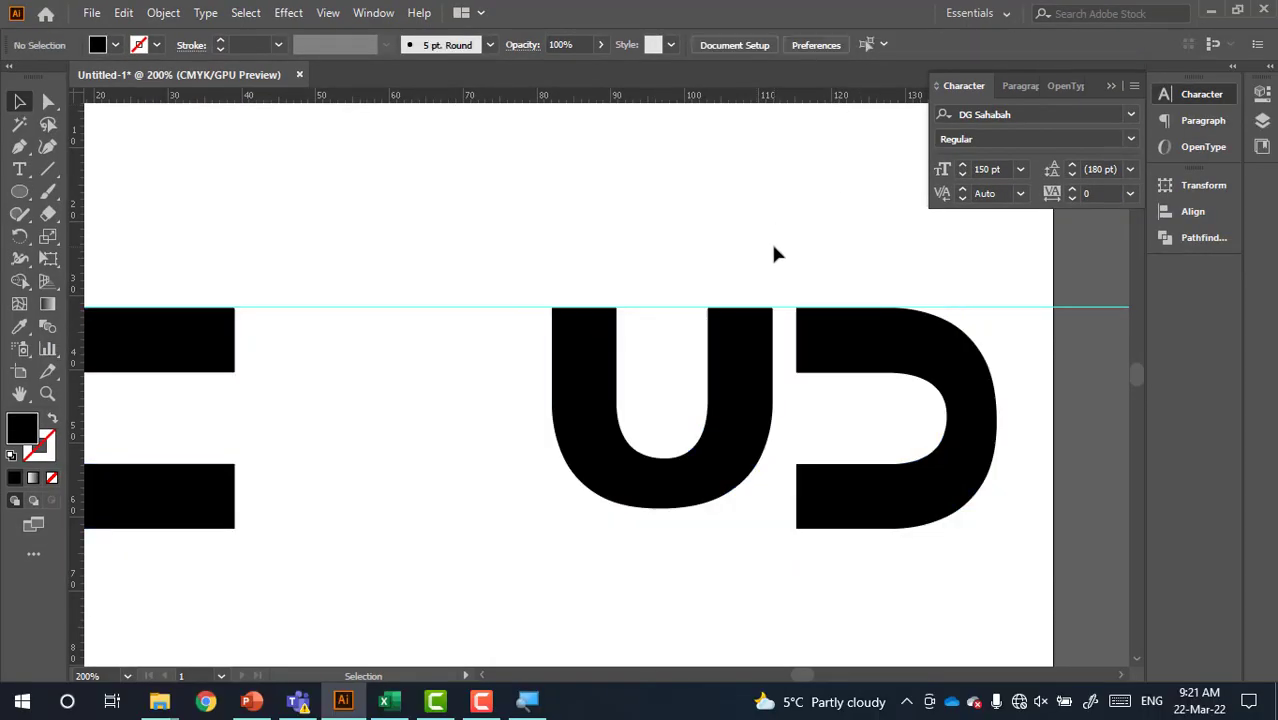
left_click(680, 488)
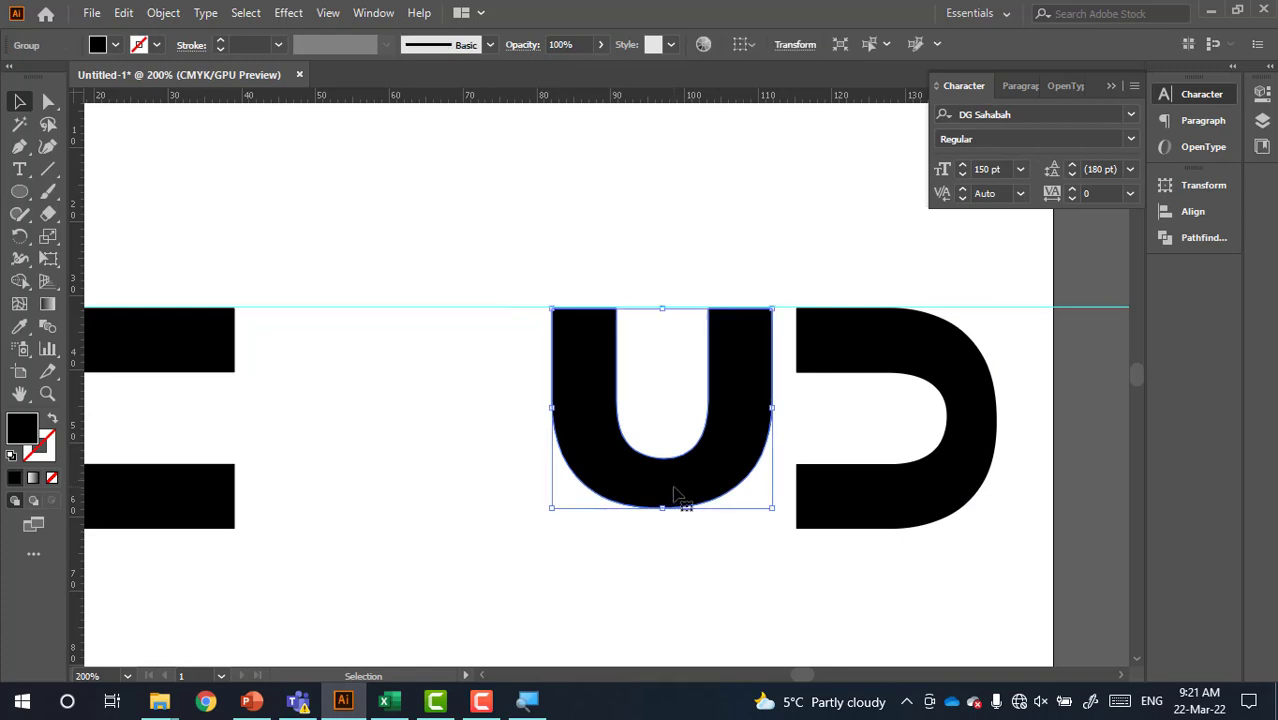
mouse_move(679, 96)
left_mouse_down()
mouse_move(670, 530)
mouse_move(654, 529)
left_mouse_up()
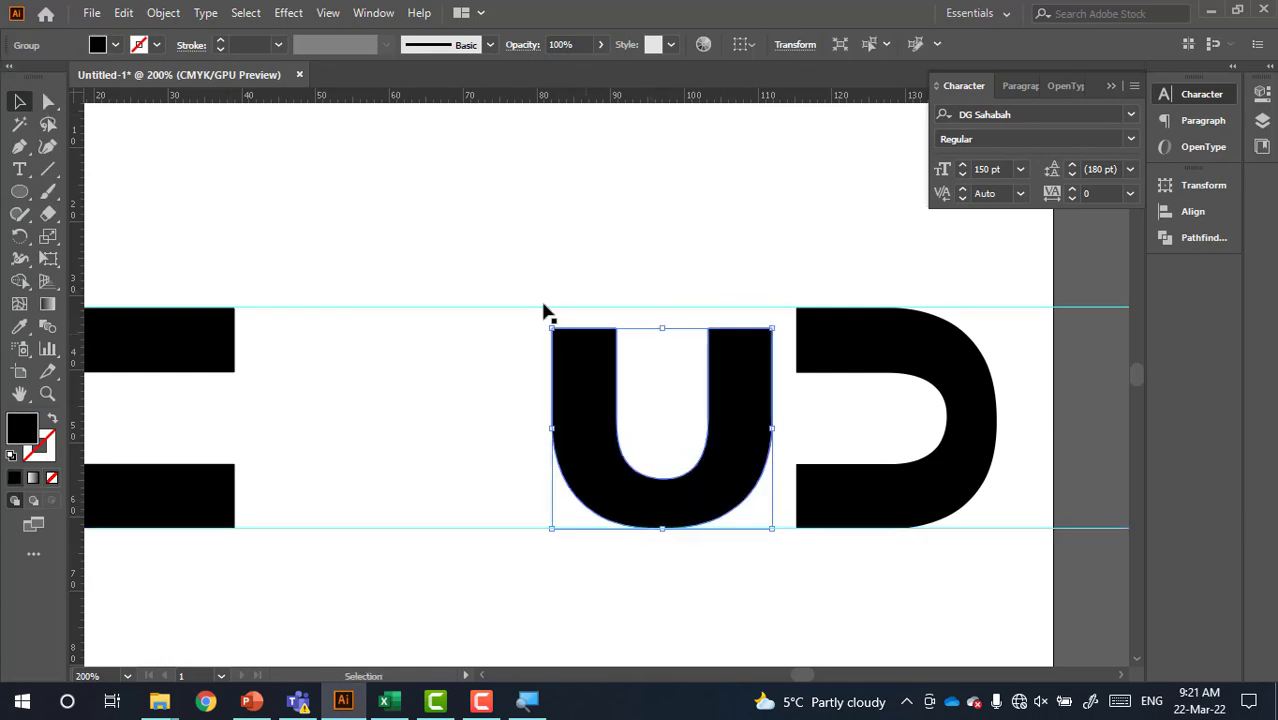
mouse_move(542, 307)
left_mouse_down()
mouse_move(681, 370)
mouse_move(504, 320)
mouse_move(766, 368)
left_mouse_up()
- Drag the U's top anchors up to the top guide so its arms span full height
left_click(48, 101)
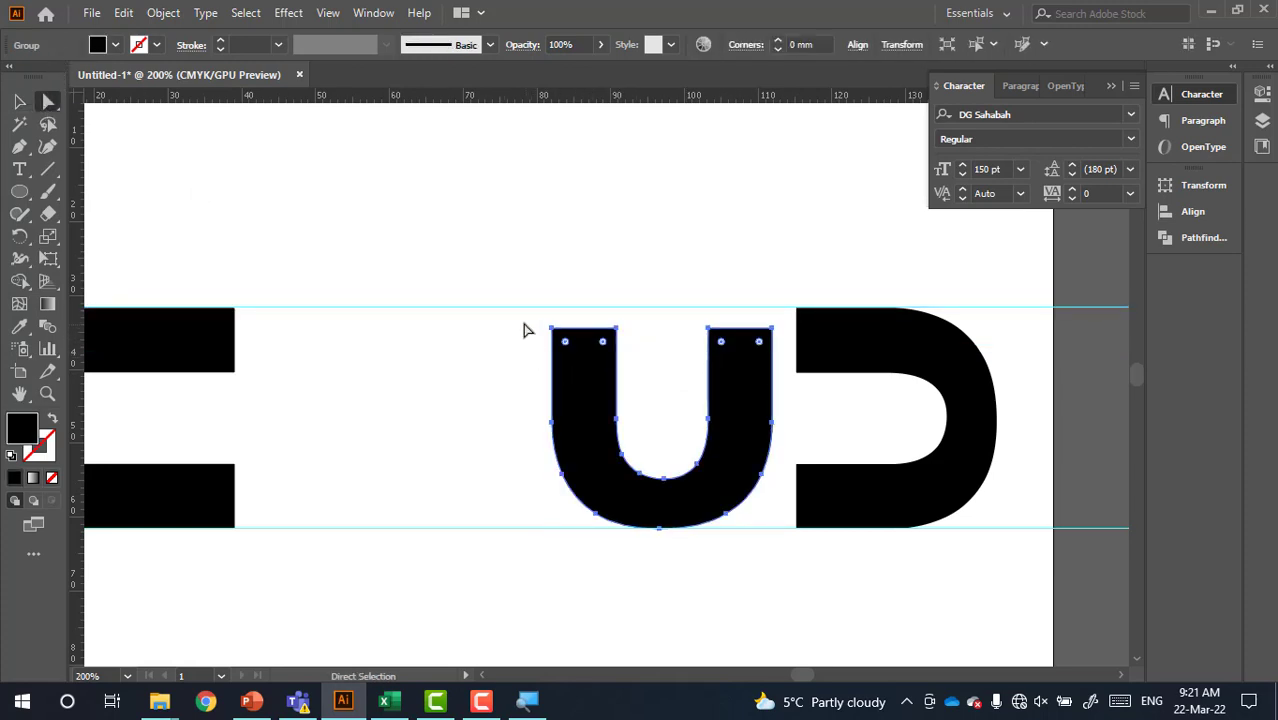
mouse_move(523, 320)
left_mouse_down()
mouse_move(676, 357)
mouse_move(778, 357)
mouse_move(772, 318)
left_mouse_up()
left_click_drag(771, 316, 771, 315)
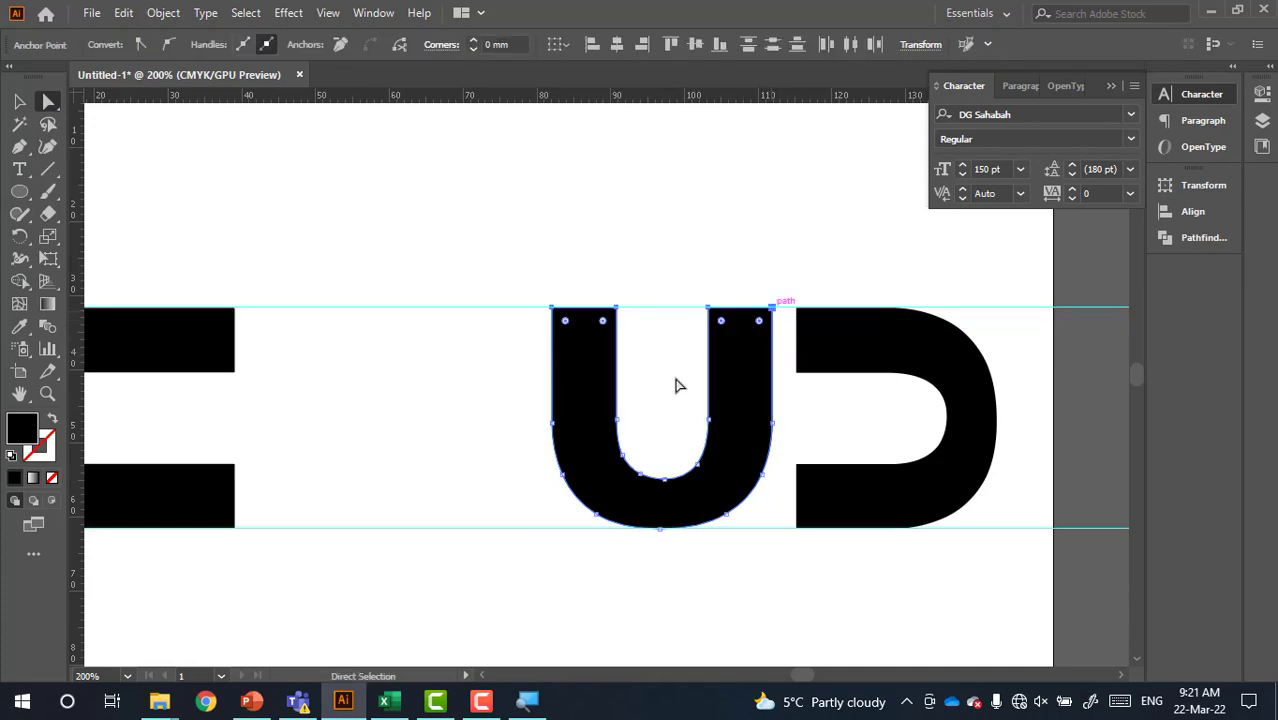
left_click(19, 101)
left_click(484, 268)
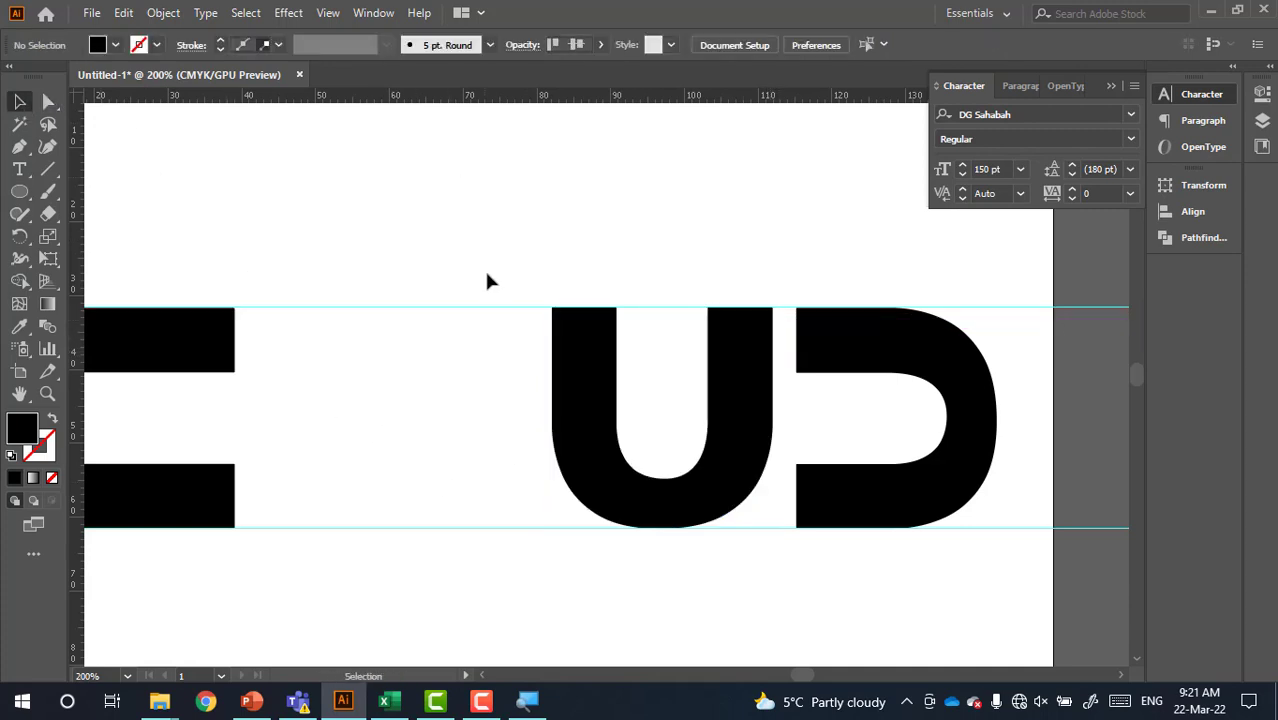
key("ctrl+minus")
left_click_drag(587, 358, 657, 324)
- Drag the C's top-right anchors right so its upper arm reaches the U
left_click(730, 428)
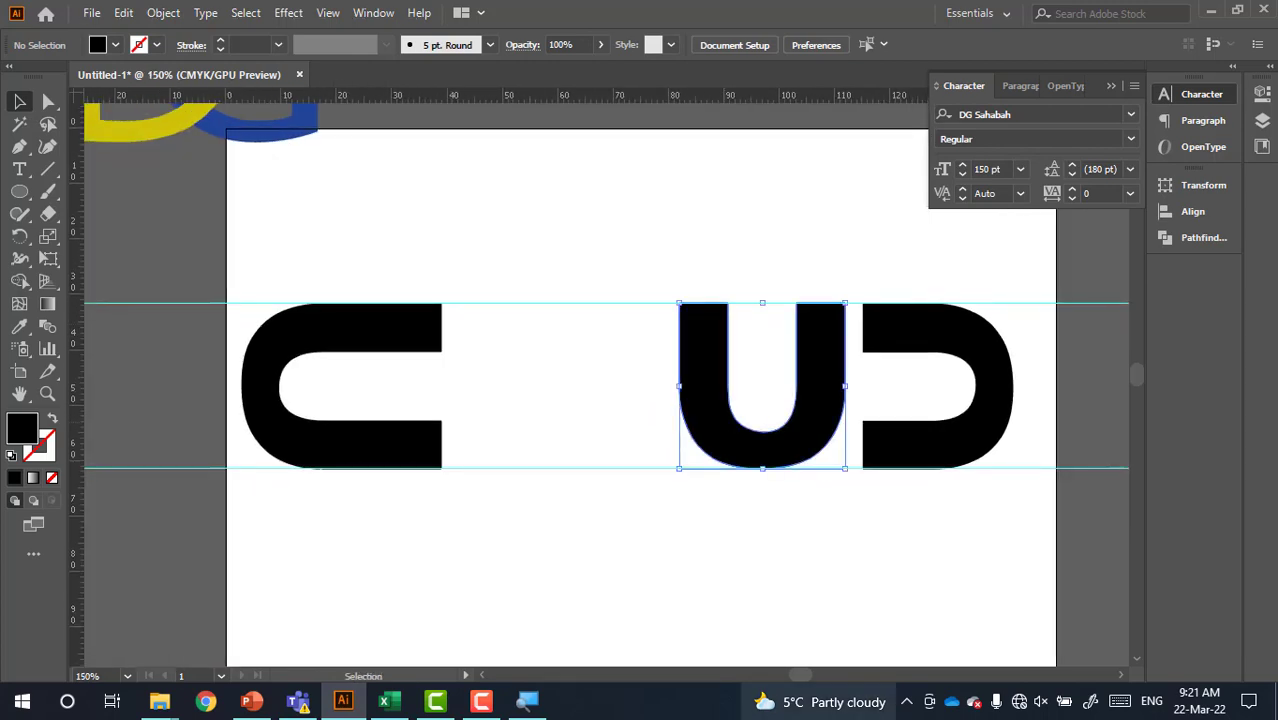
left_click(452, 295)
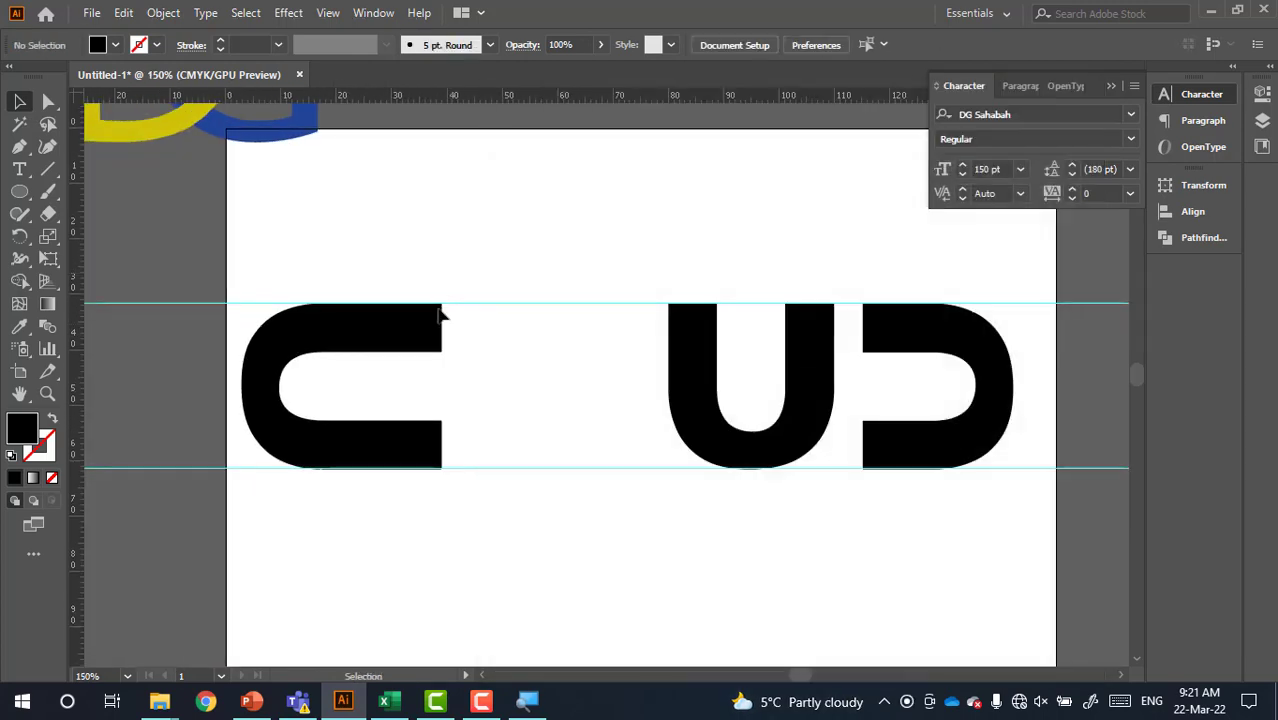
left_click(432, 318)
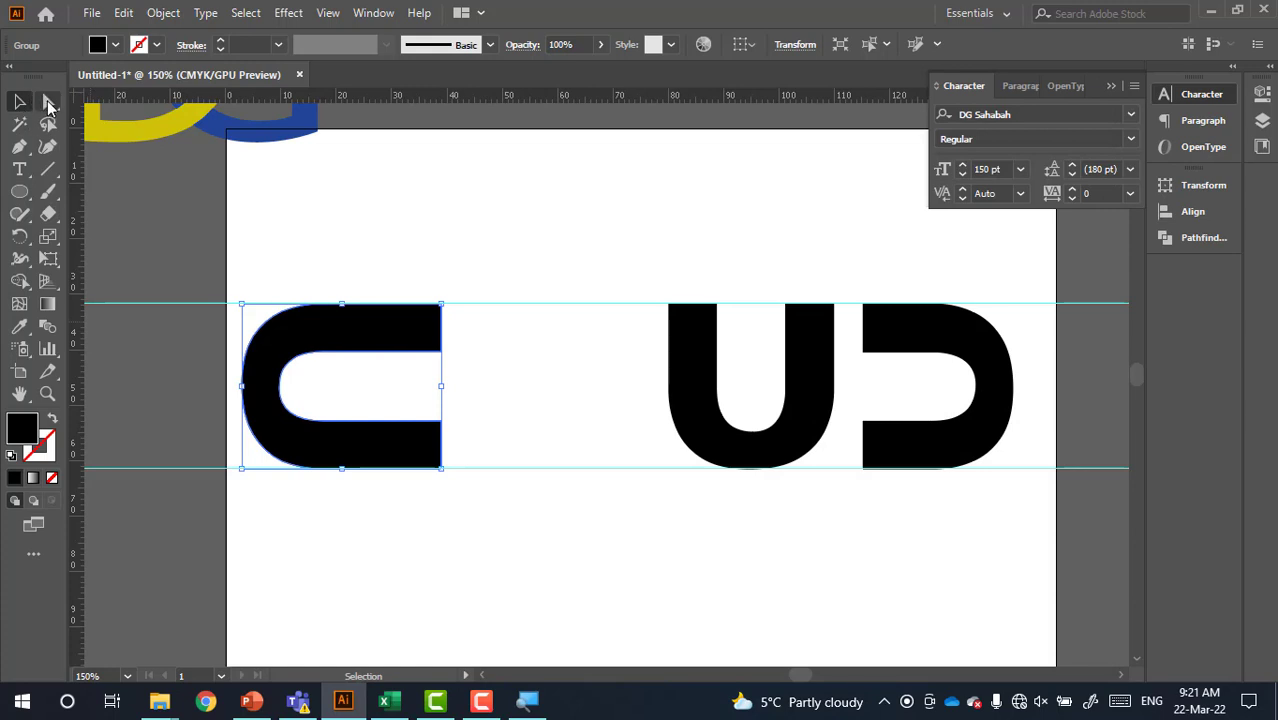
left_click(48, 101)
left_click_drag(457, 367, 427, 298)
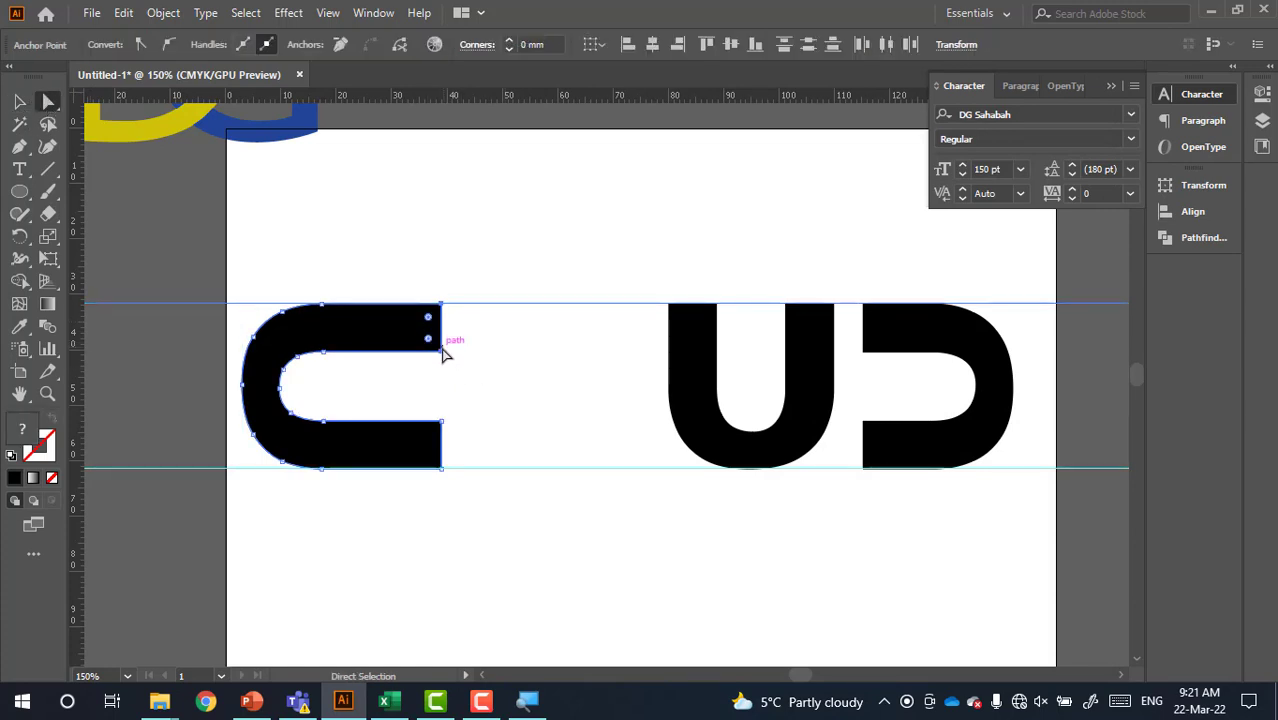
left_click_drag(442, 349, 693, 352)
left_click(594, 414)
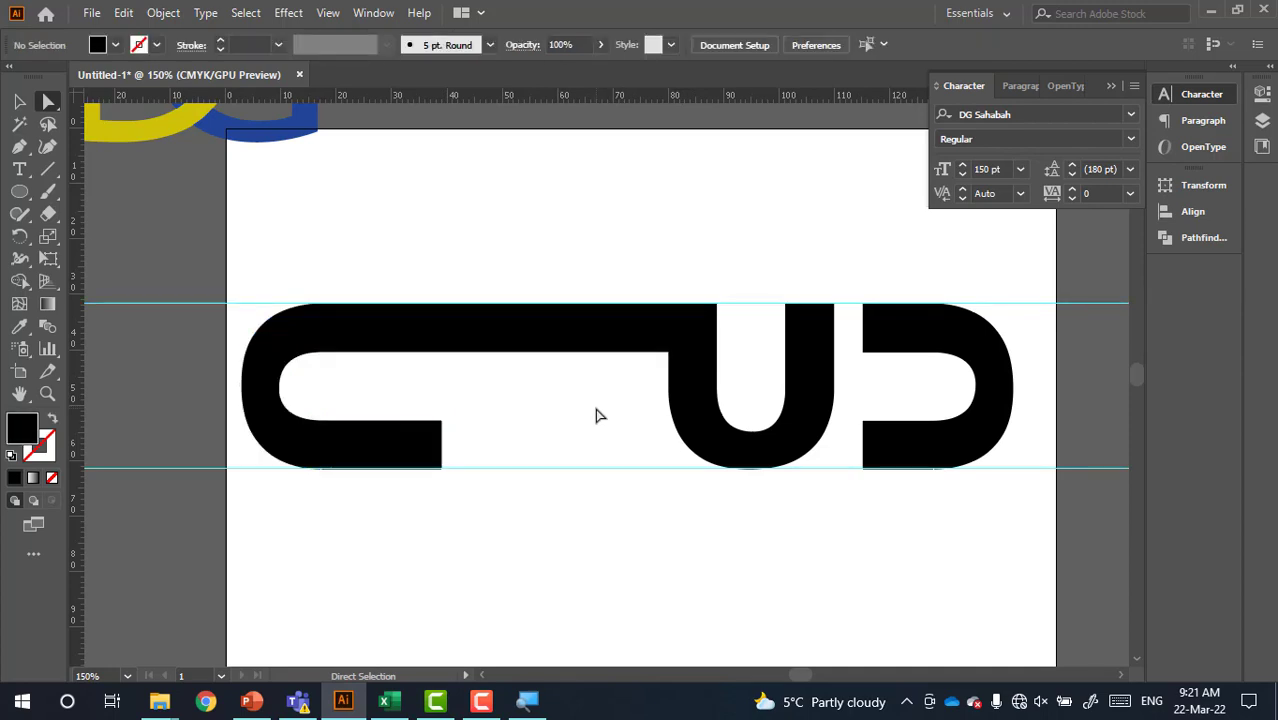
- Zoom in and out to inspect where the C's arm joins the U
scroll(713, 285, "up", 5)
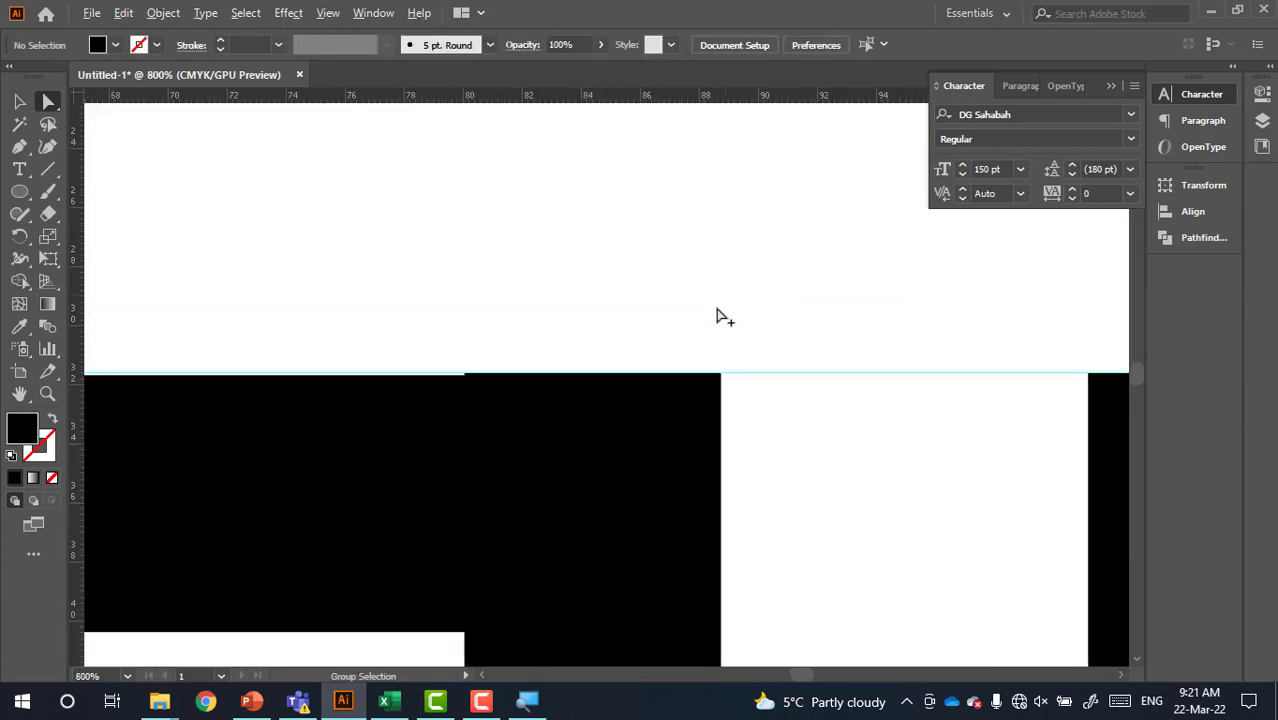
scroll(590, 405, "up", 2)
scroll(500, 410, "up", 2)
scroll(530, 350, "up", 1)
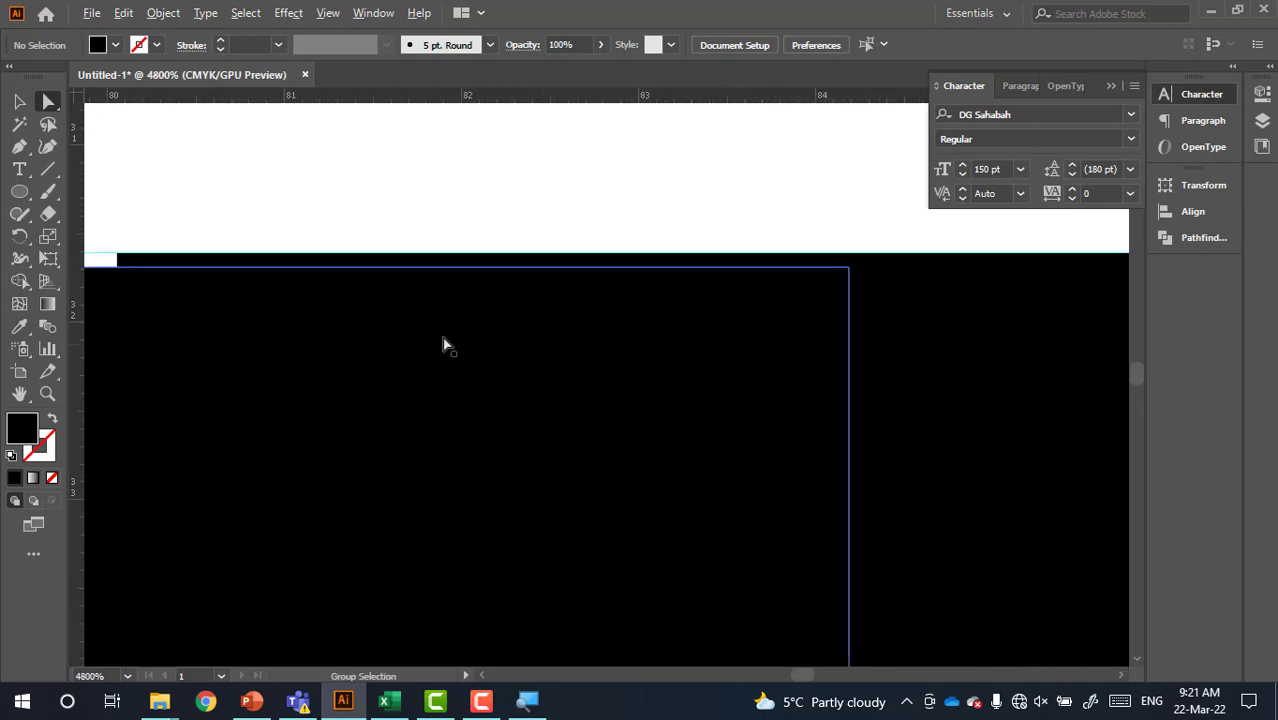
scroll(600, 340, "up", 1)
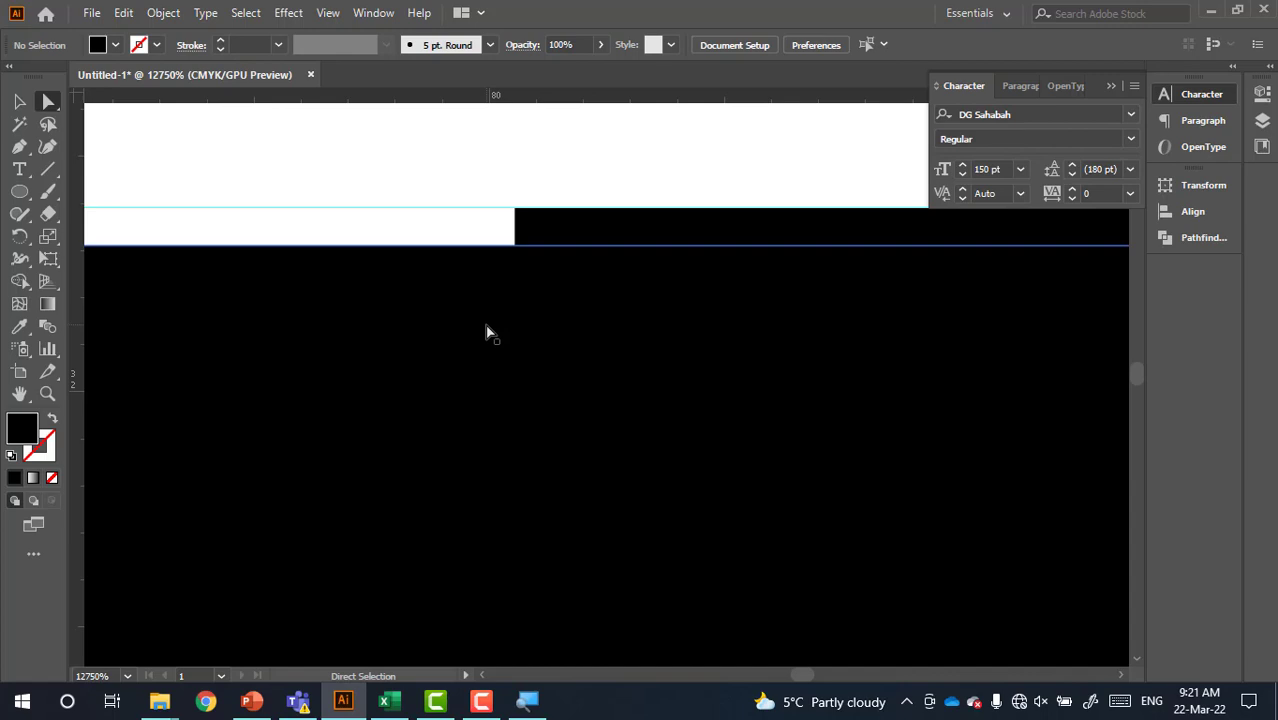
scroll(492, 341, "down", 8)
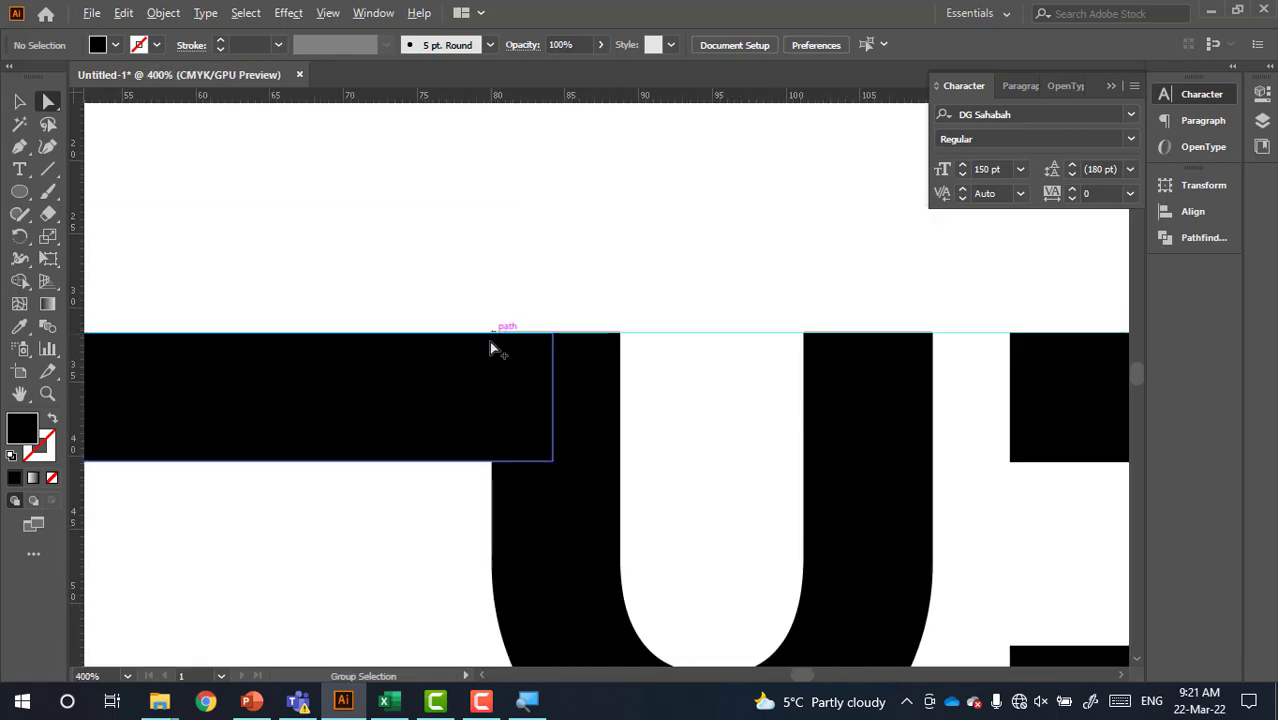
scroll(489, 342, "down", 5)
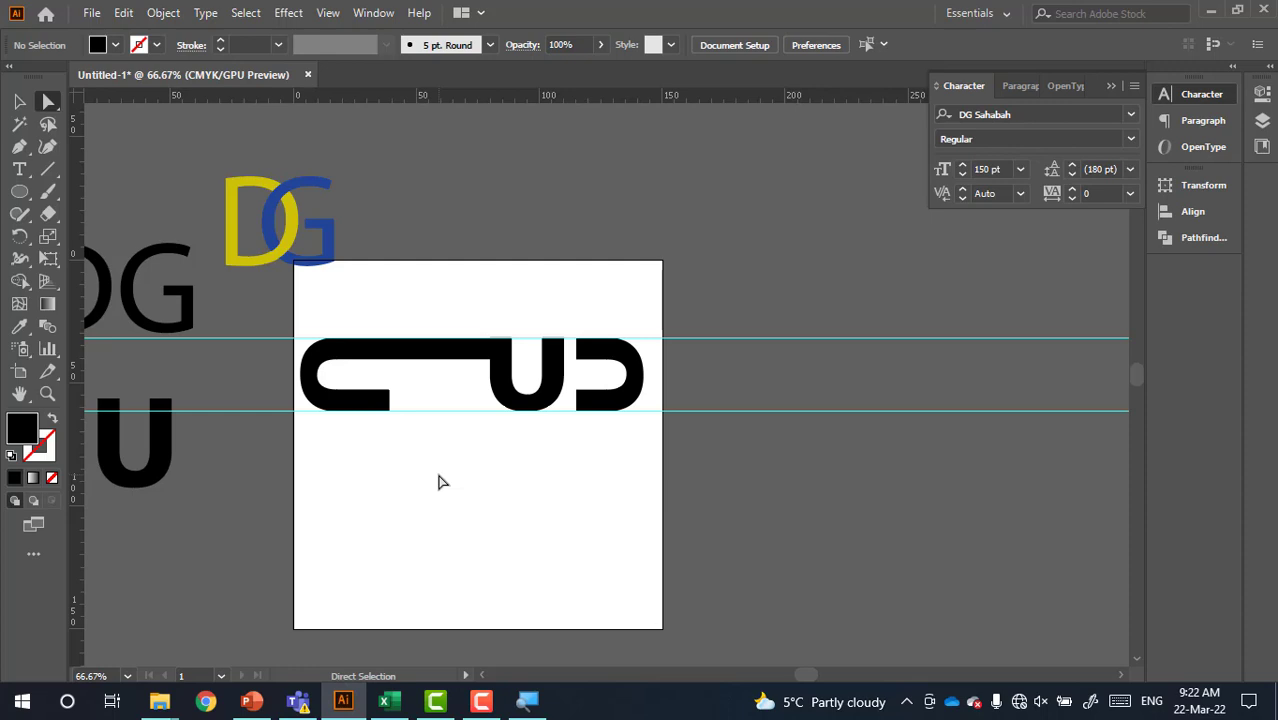
scroll(470, 460, "up", 1)
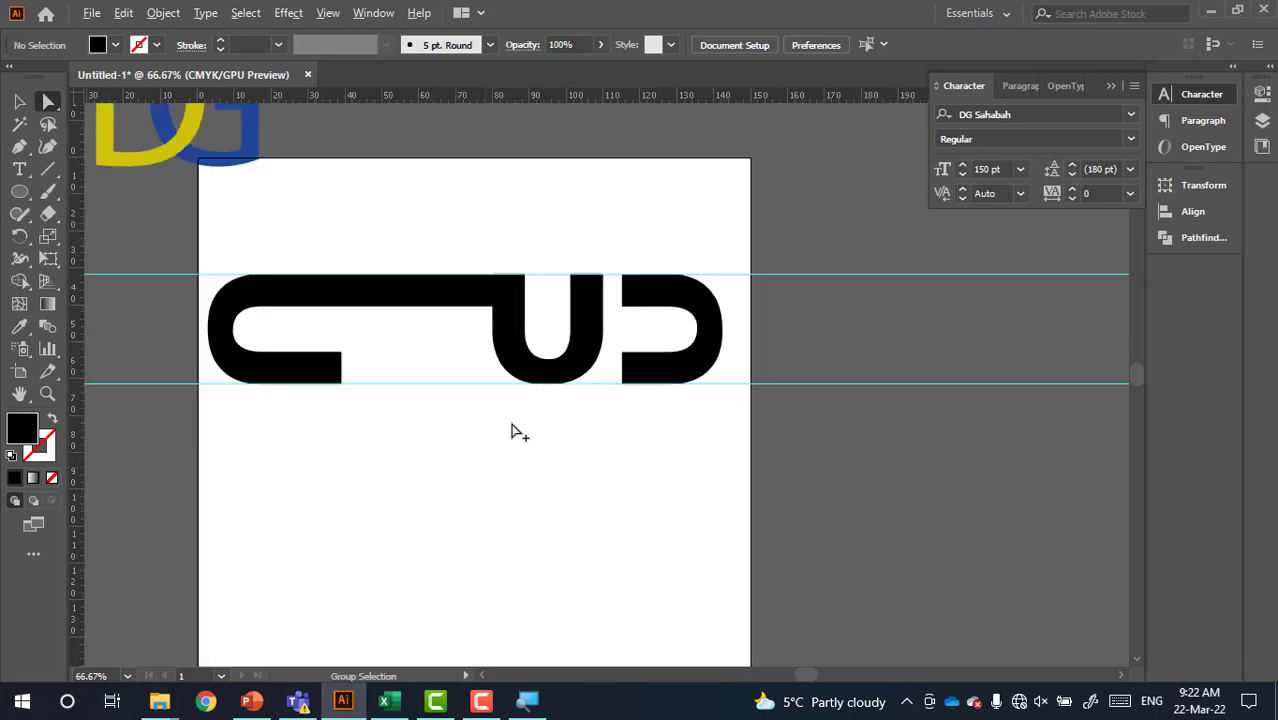
scroll(513, 428, "up", 1)
scroll(545, 305, "up", 1)
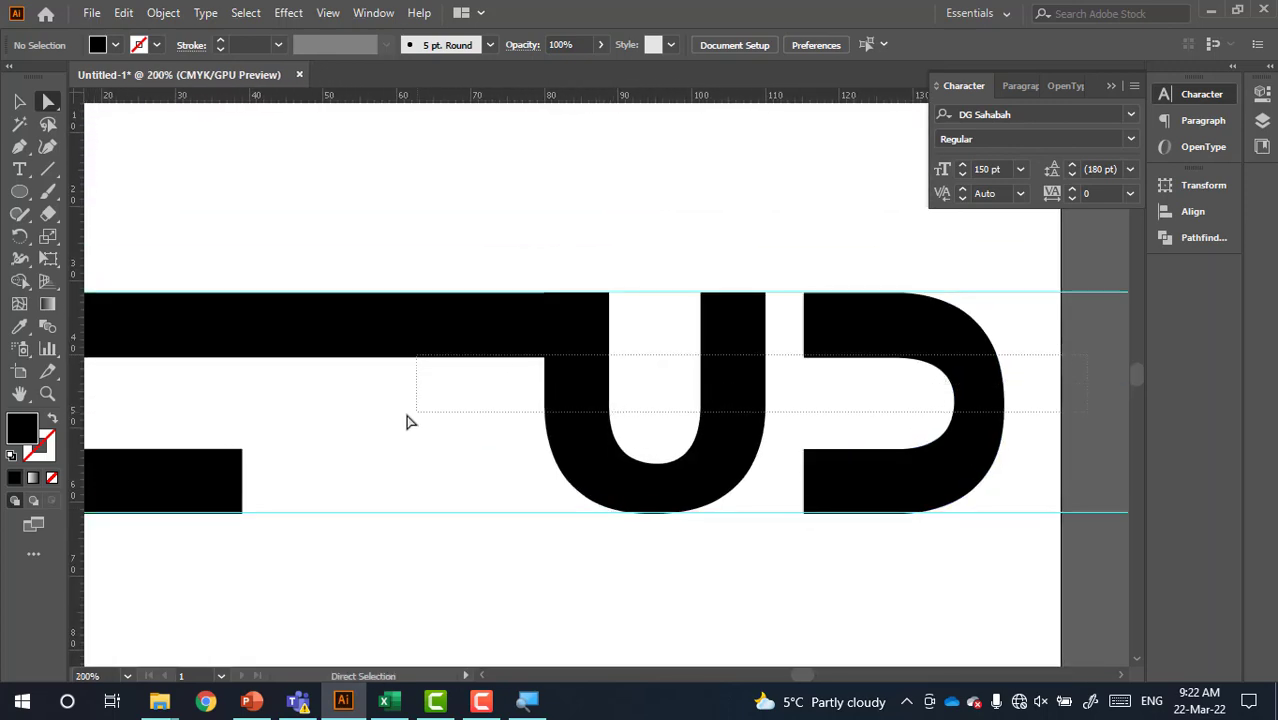
- Try top-aligning the U and D anchor points, then undo the distortion
left_click_drag(408, 420, 605, 237)
left_click(705, 46)
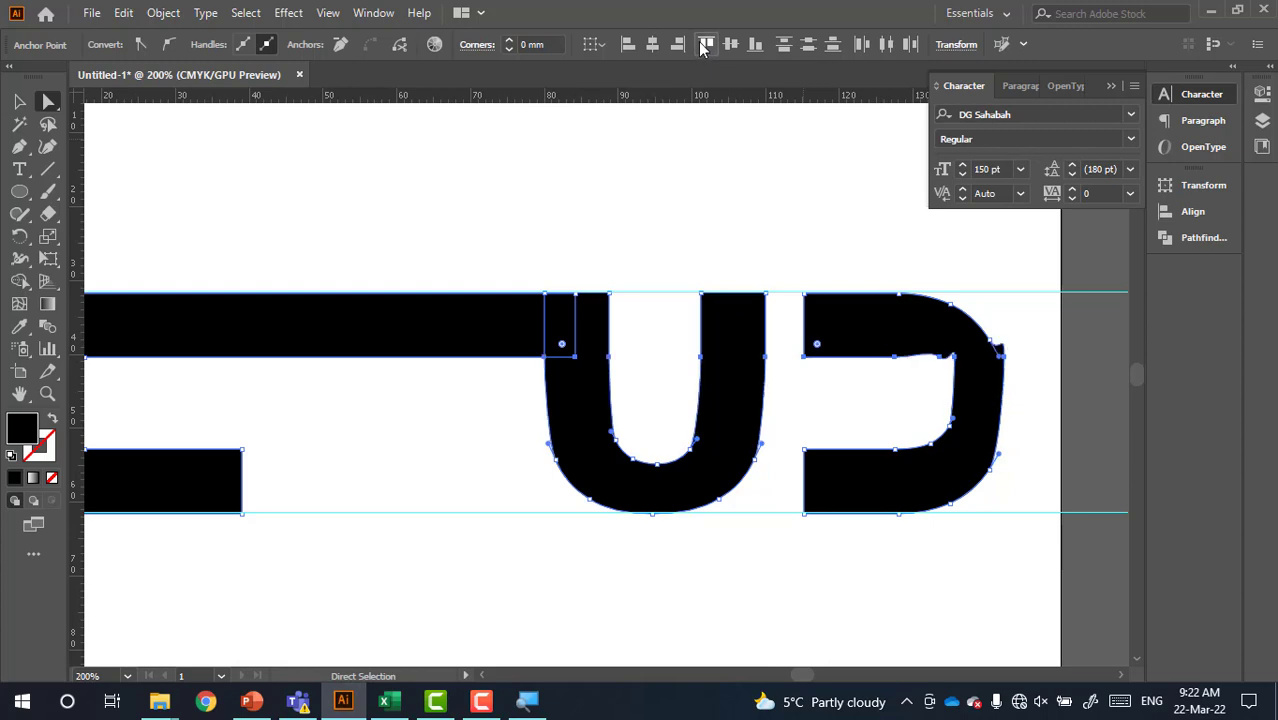
key("ctrl+z")
- Align the long black bar's top with the U and D letters using Vertical Align Top
key("v")
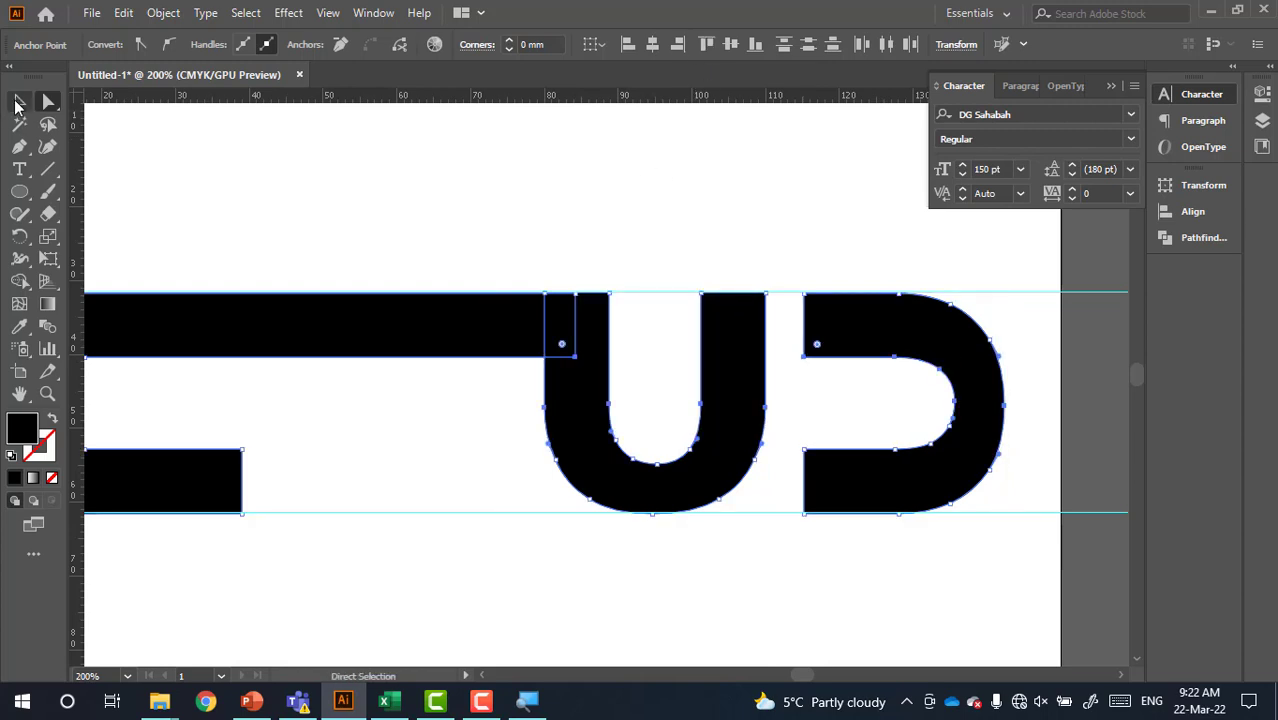
left_click(511, 232)
left_click_drag(1082, 428, 131, 437)
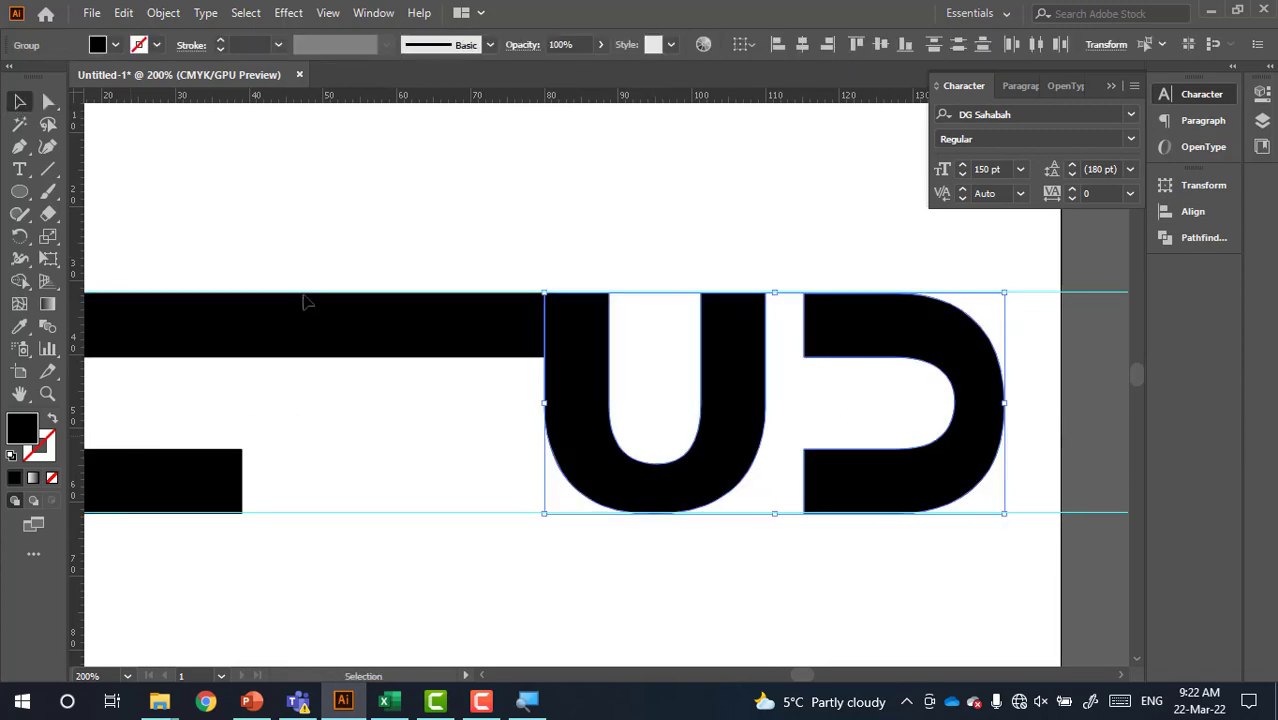
left_click(426, 348, "shift")
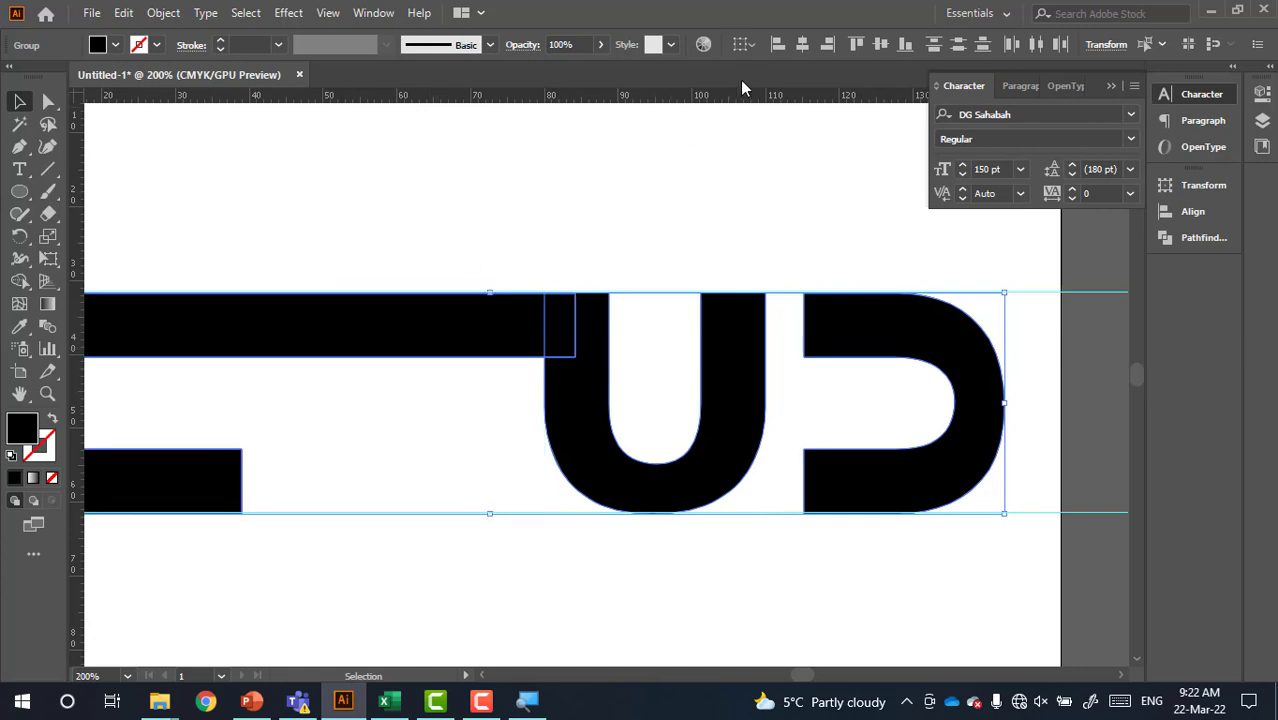
left_click(858, 46)
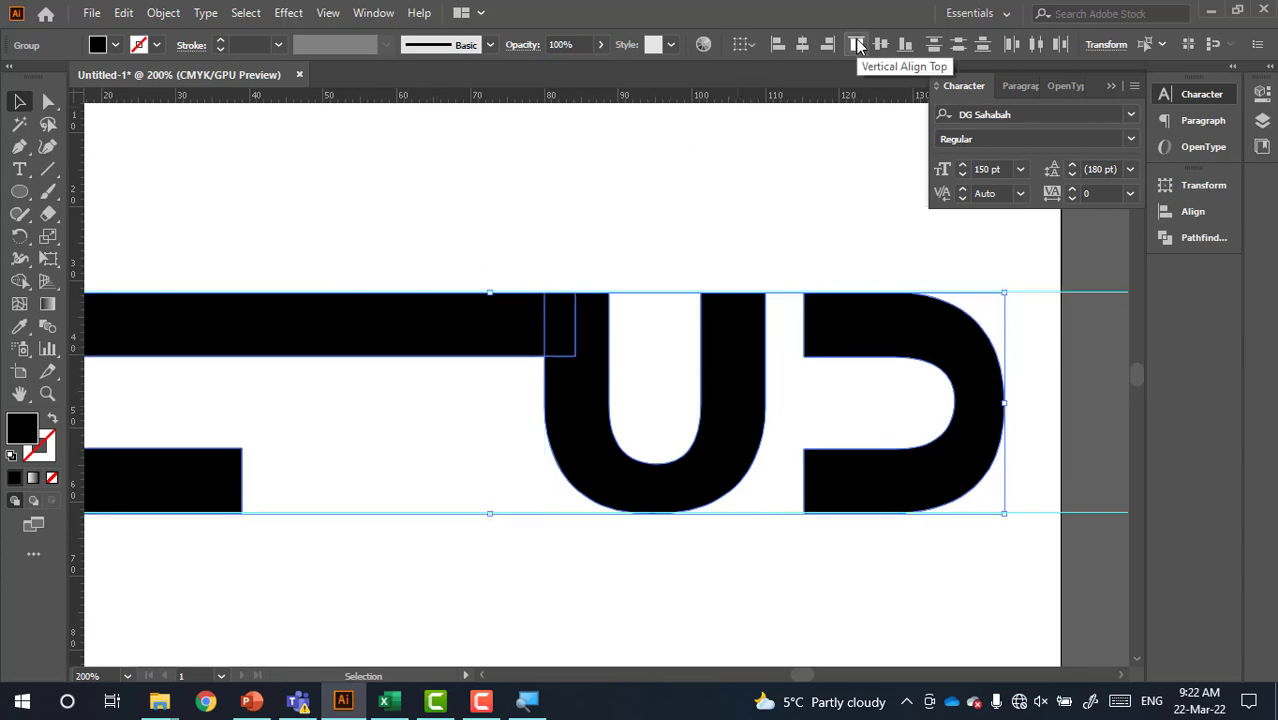
left_click(669, 181)
scroll(566, 330, "up", 2)
scroll(572, 500, "up", 1)
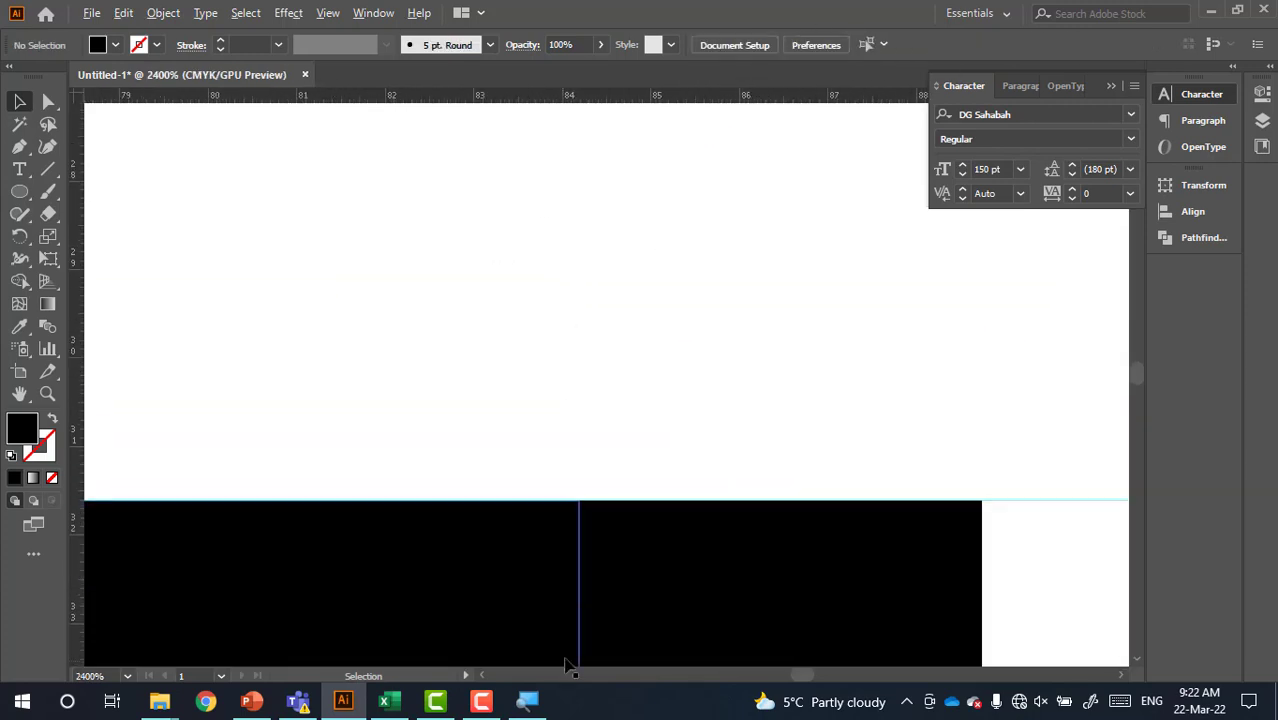
scroll(579, 620, "up", 1)
scroll(586, 626, "up", 1)
scroll(588, 615, "down", 1)
scroll(650, 280, "down", 2)
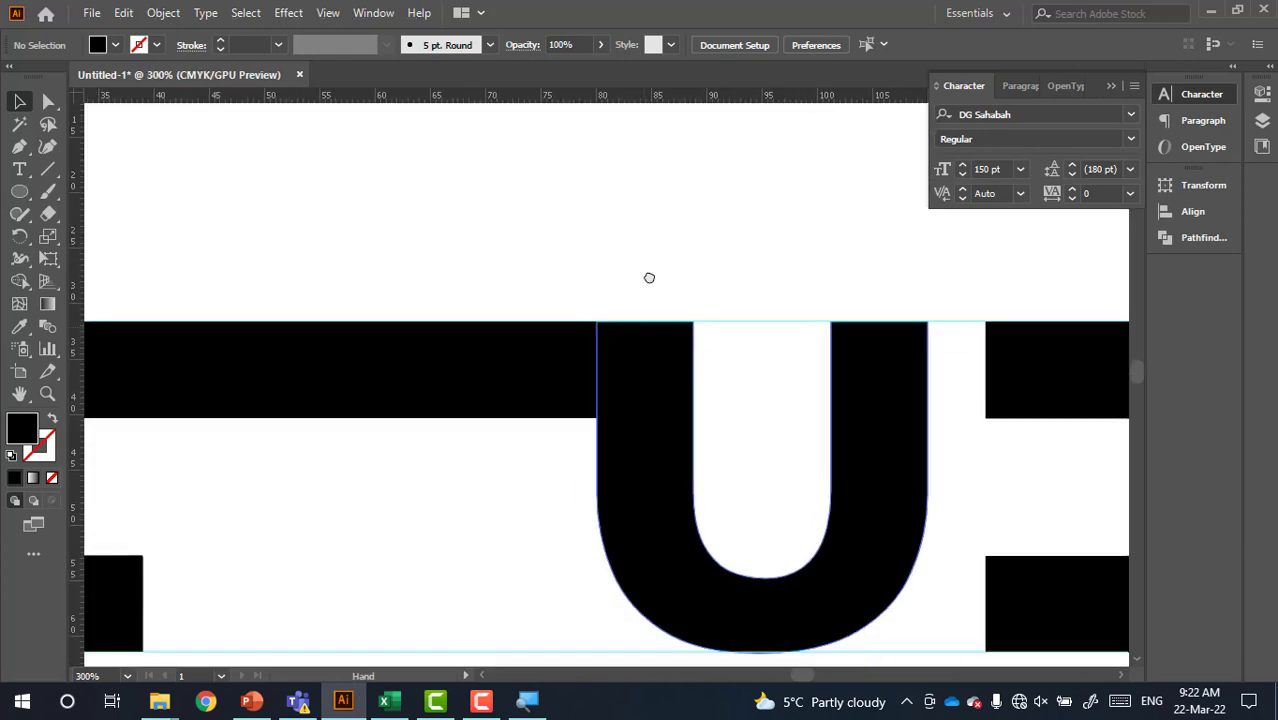
scroll(633, 320, "down", 2)
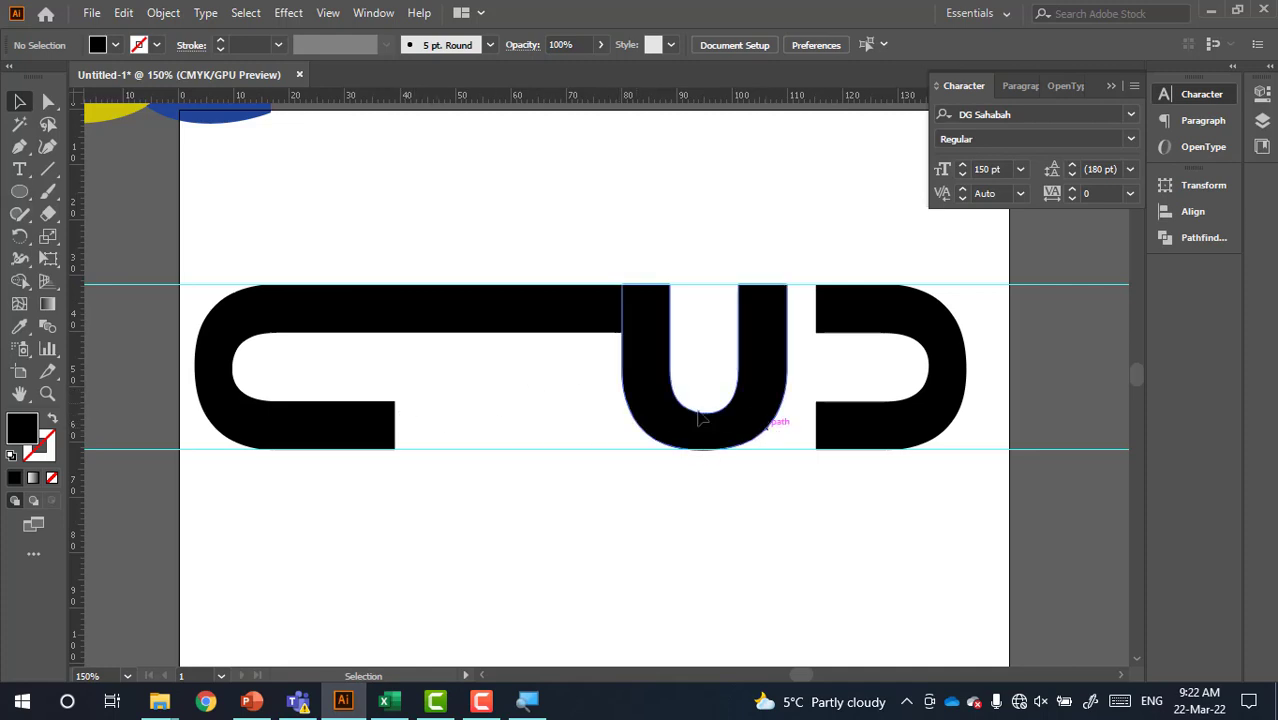
- Place a horizontal guide along the top edge of the sideways C's lower arm
scroll(364, 440, "up", 2)
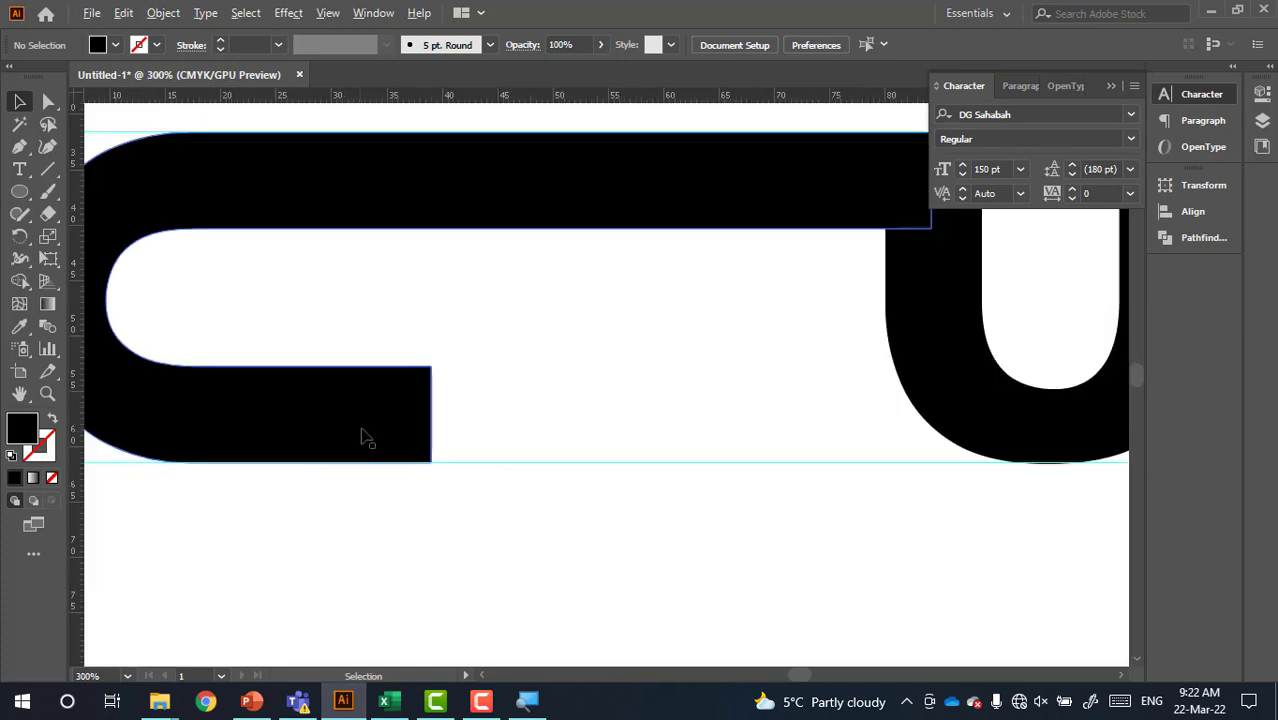
scroll(362, 434, "up", 1)
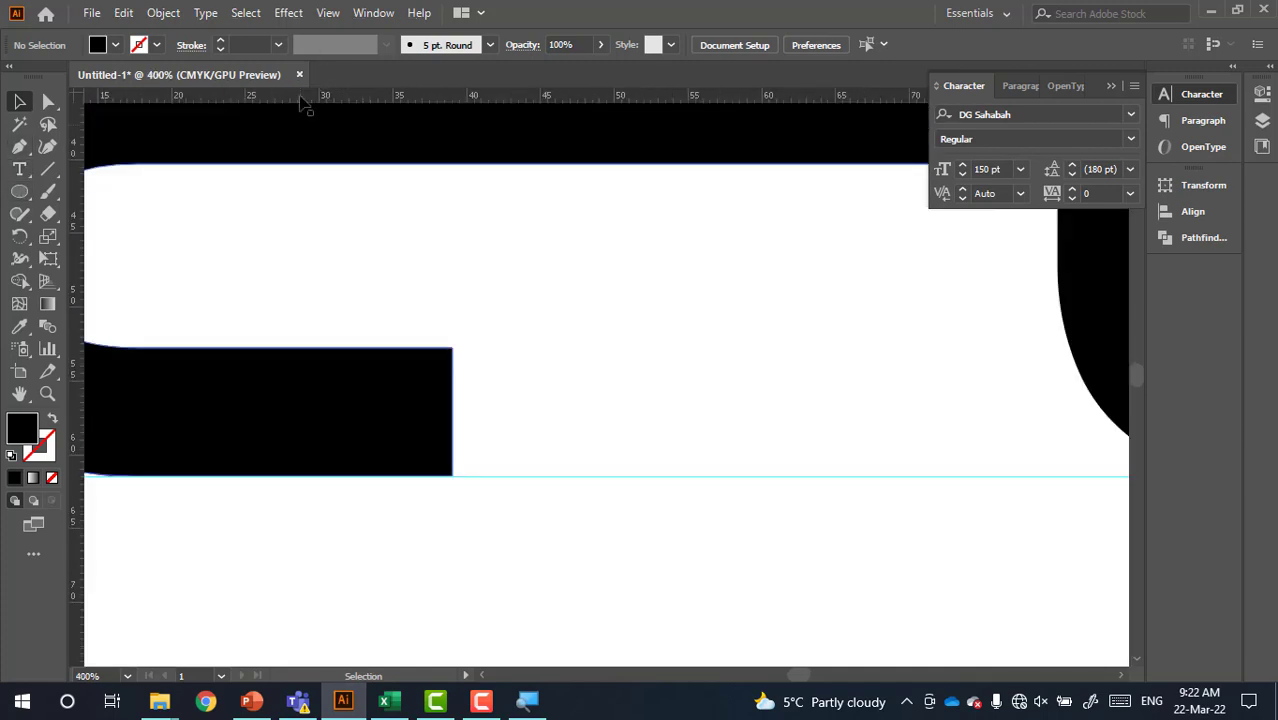
left_click_drag(302, 191, 337, 357)
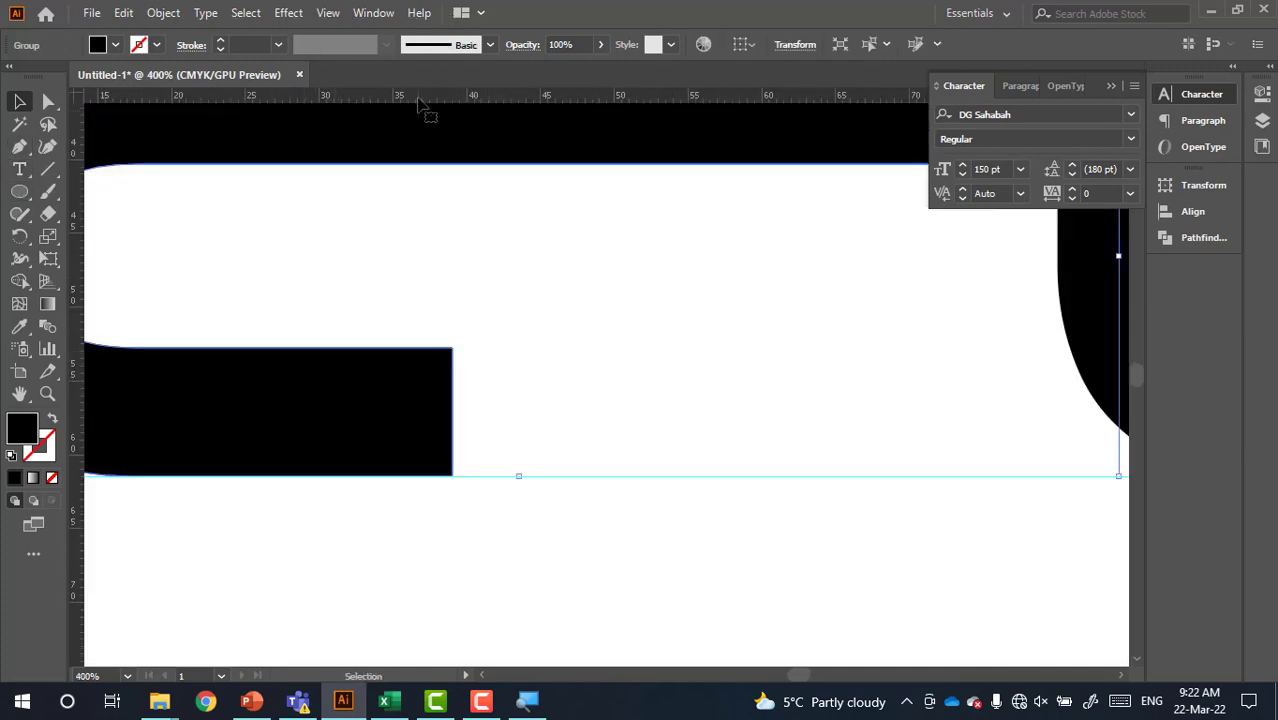
left_click_drag(418, 99, 389, 348)
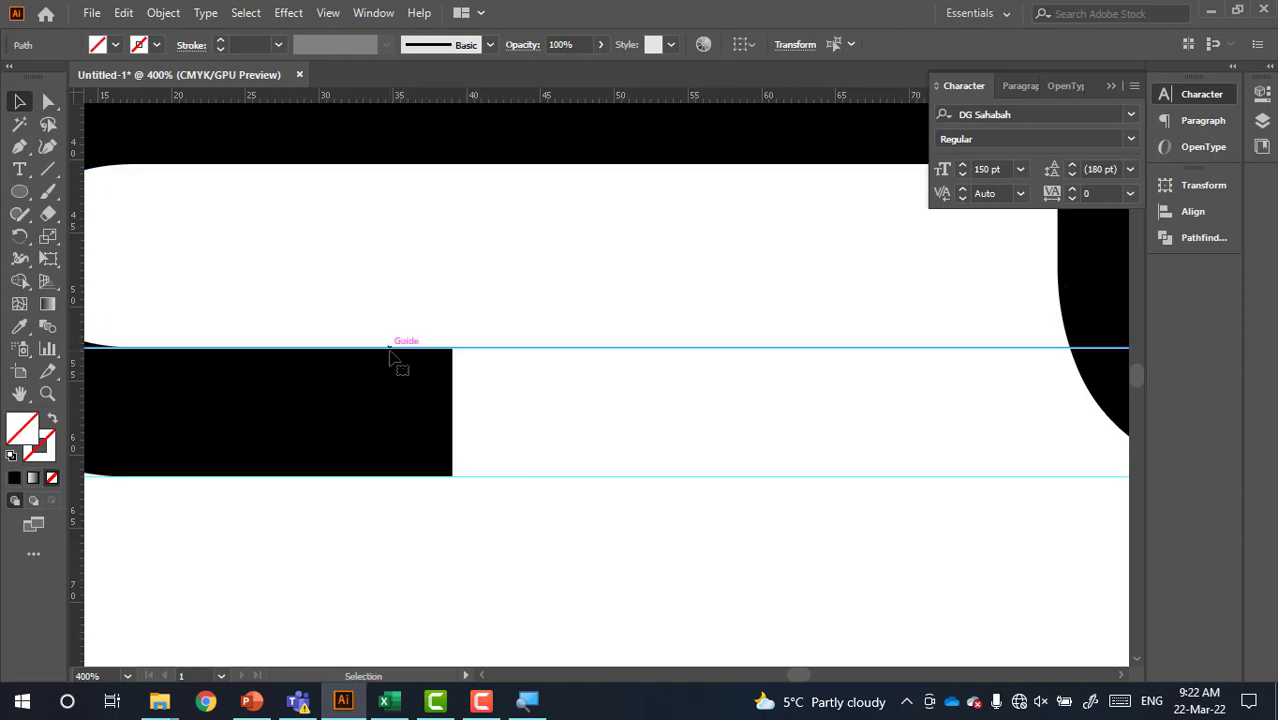
left_click(19, 191)
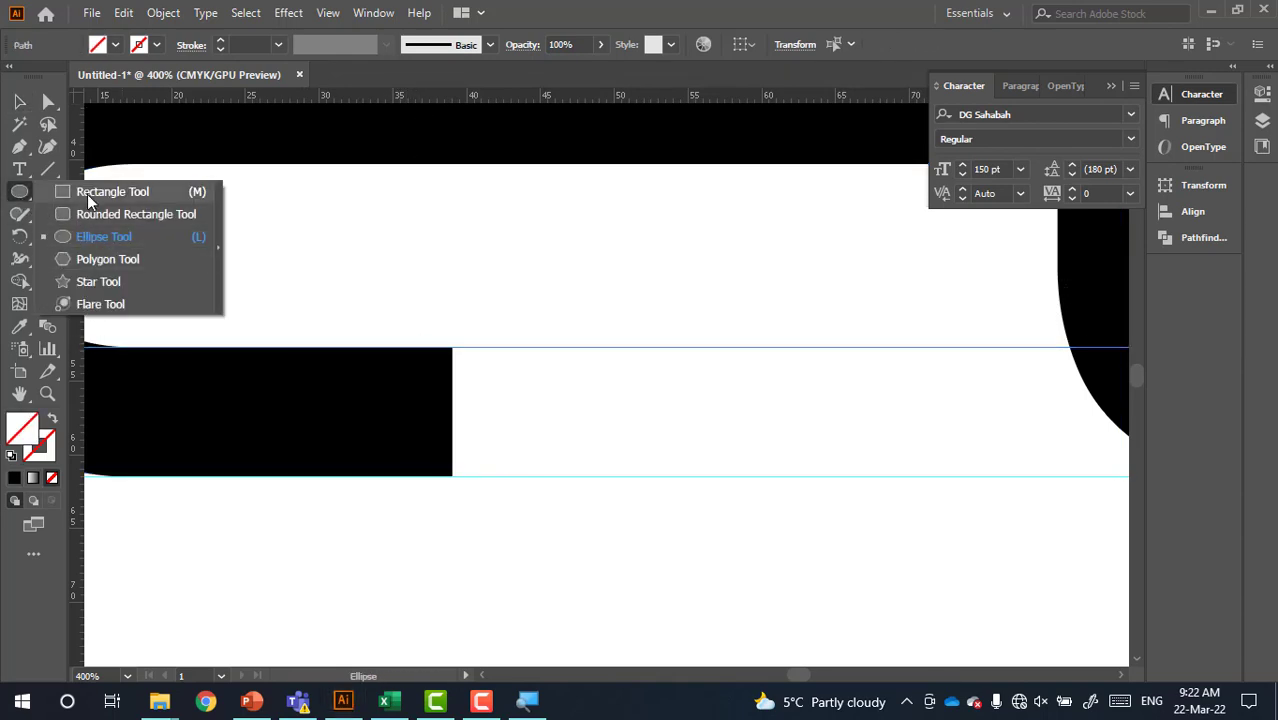
- Draw a square between the guides and give it the bar's black fill
left_click(87, 194)
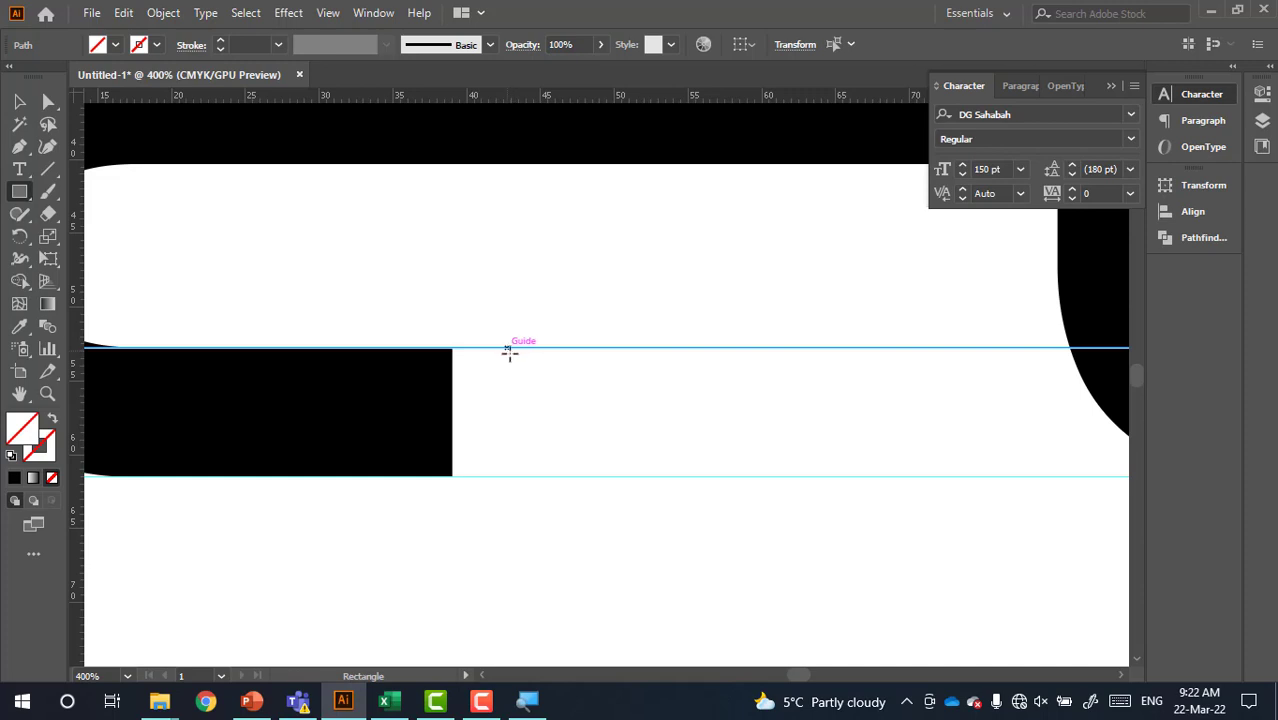
mouse_move(507, 348)
left_mouse_down()
mouse_move(651, 482)
mouse_move(632, 472)
left_mouse_up()
key("ctrl+z")
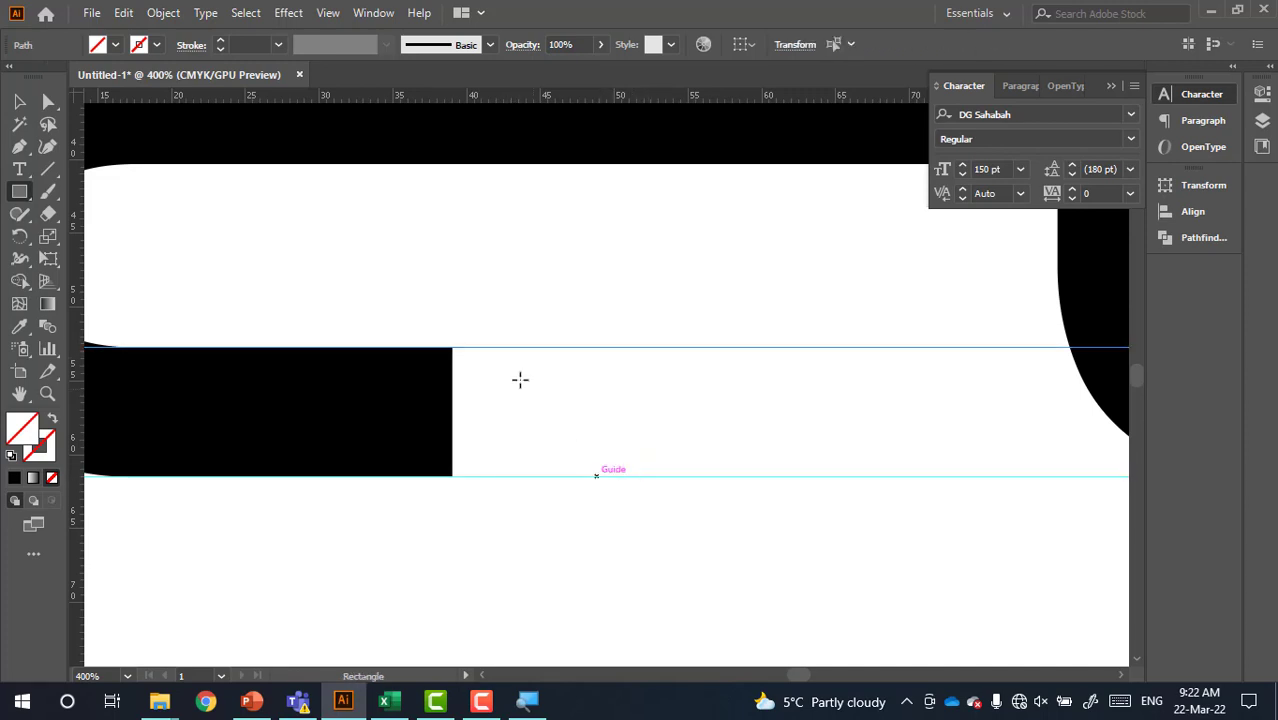
left_click_drag(517, 358, 632, 476)
key("i")
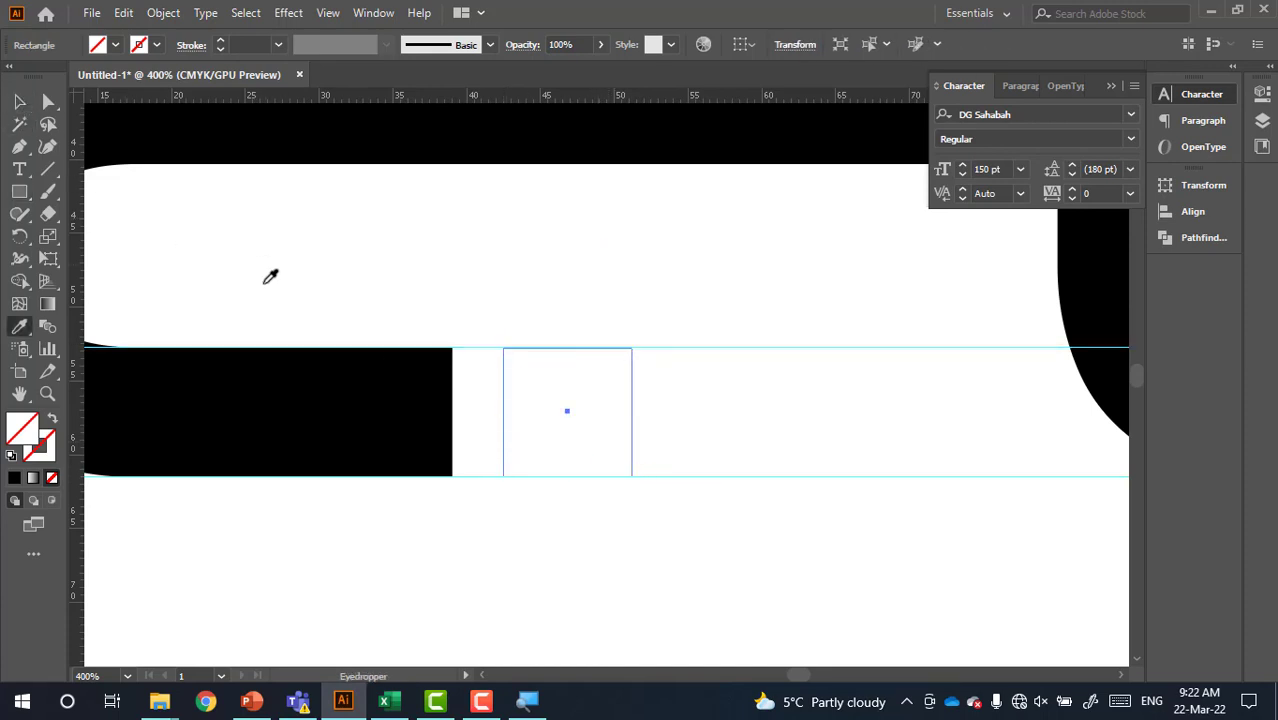
left_click(284, 378)
- Alt-drag a copy of the black square further right
left_click(19, 101)
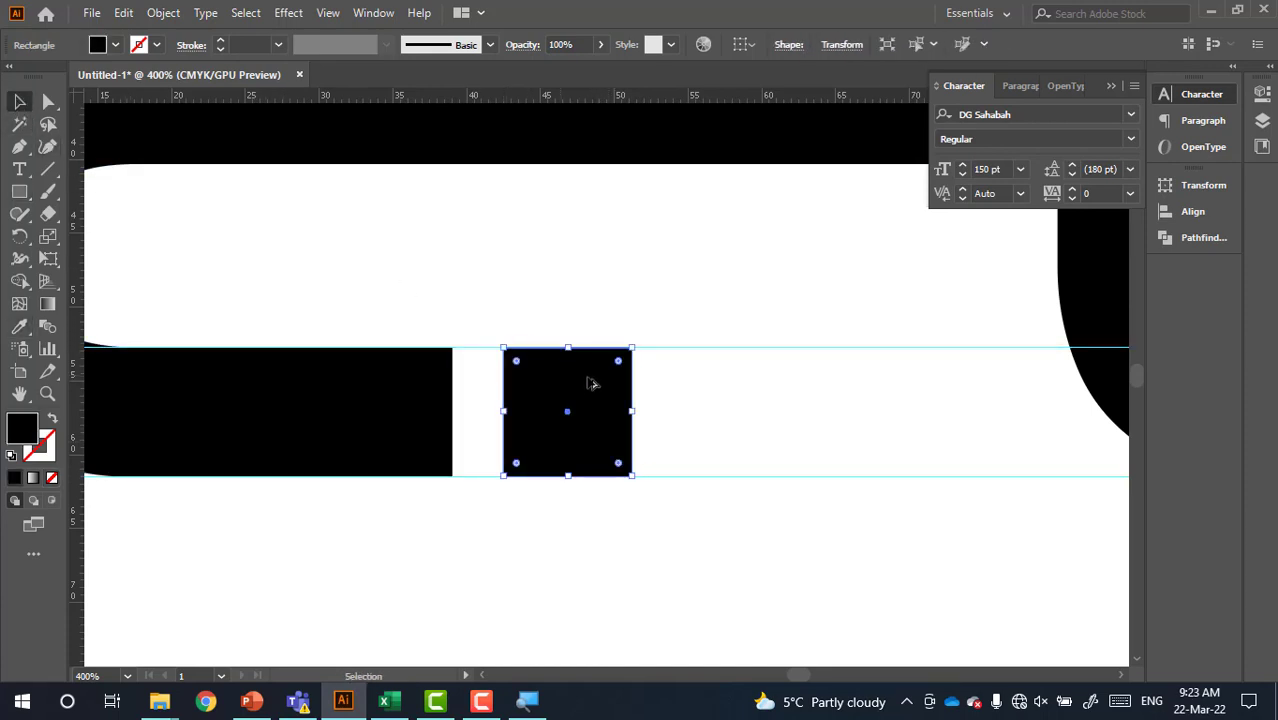
left_click_drag(567, 411, 746, 413)
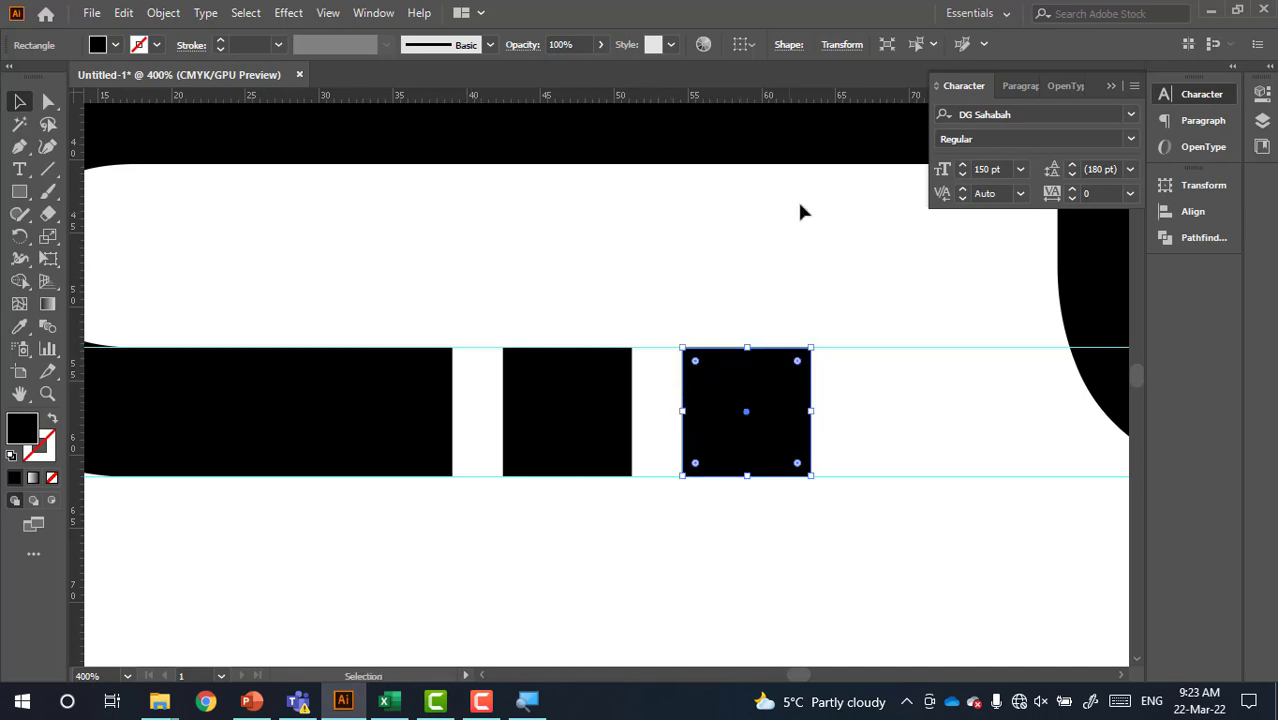
scroll(639, 410, "up", 2)
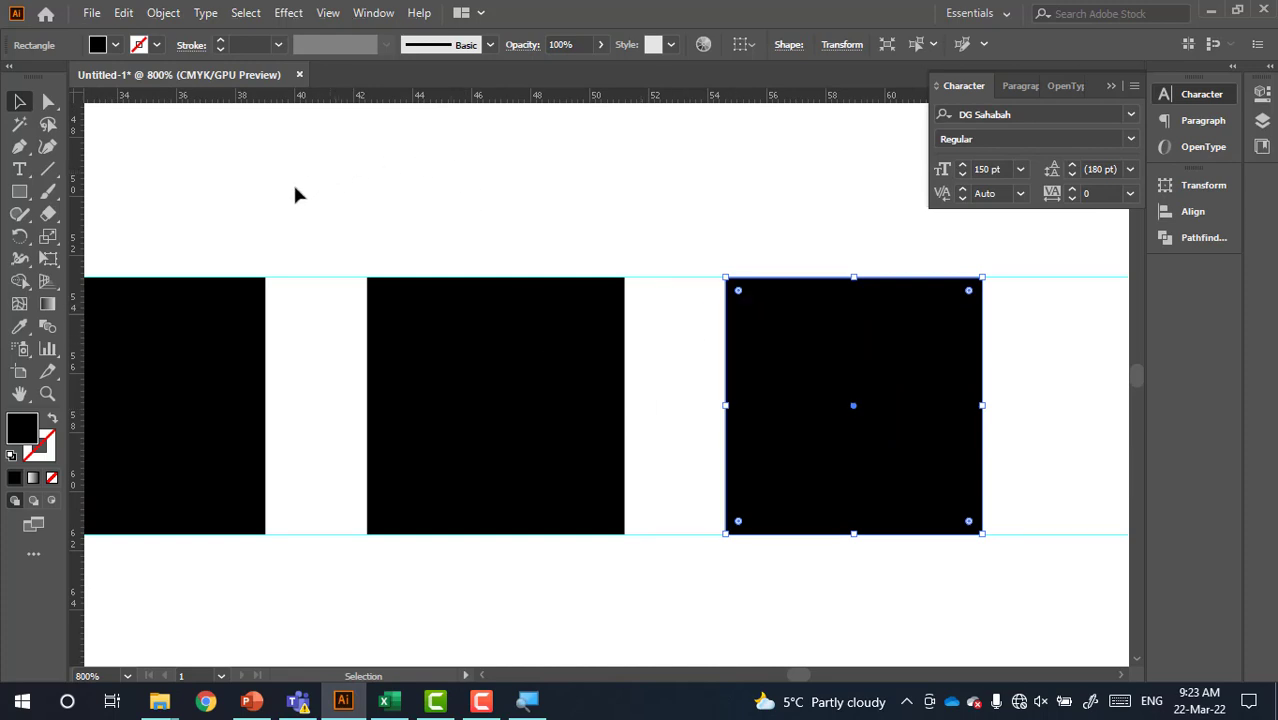
left_click(19, 192)
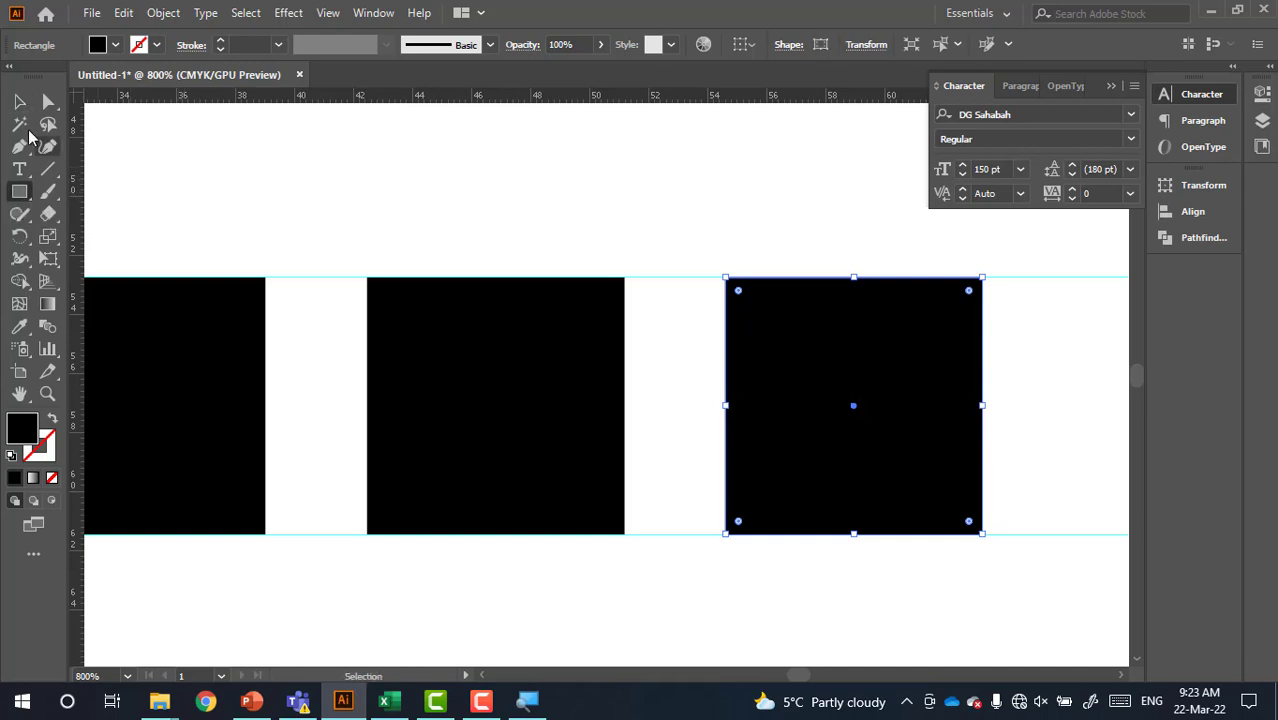
left_click(170, 191, "ctrl")
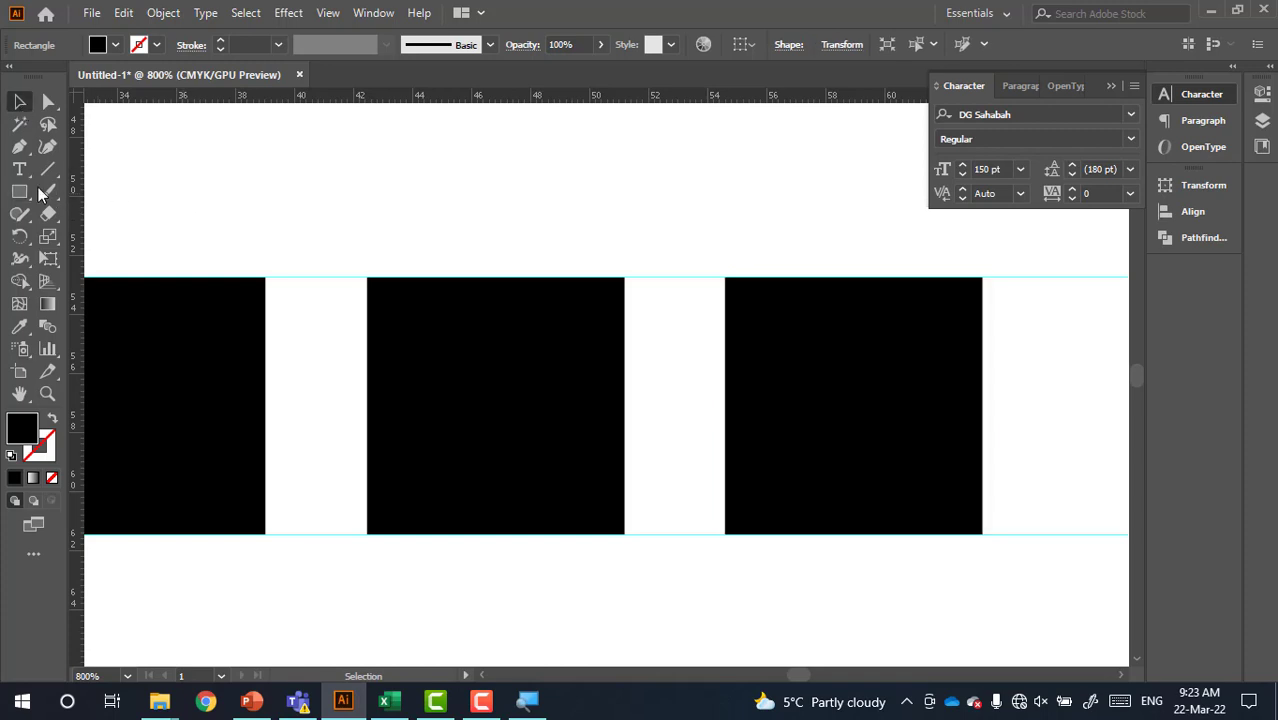
- Draw a bright pink spacer rectangle spanning the first gap
double_click(22, 428)
left_click(661, 244)
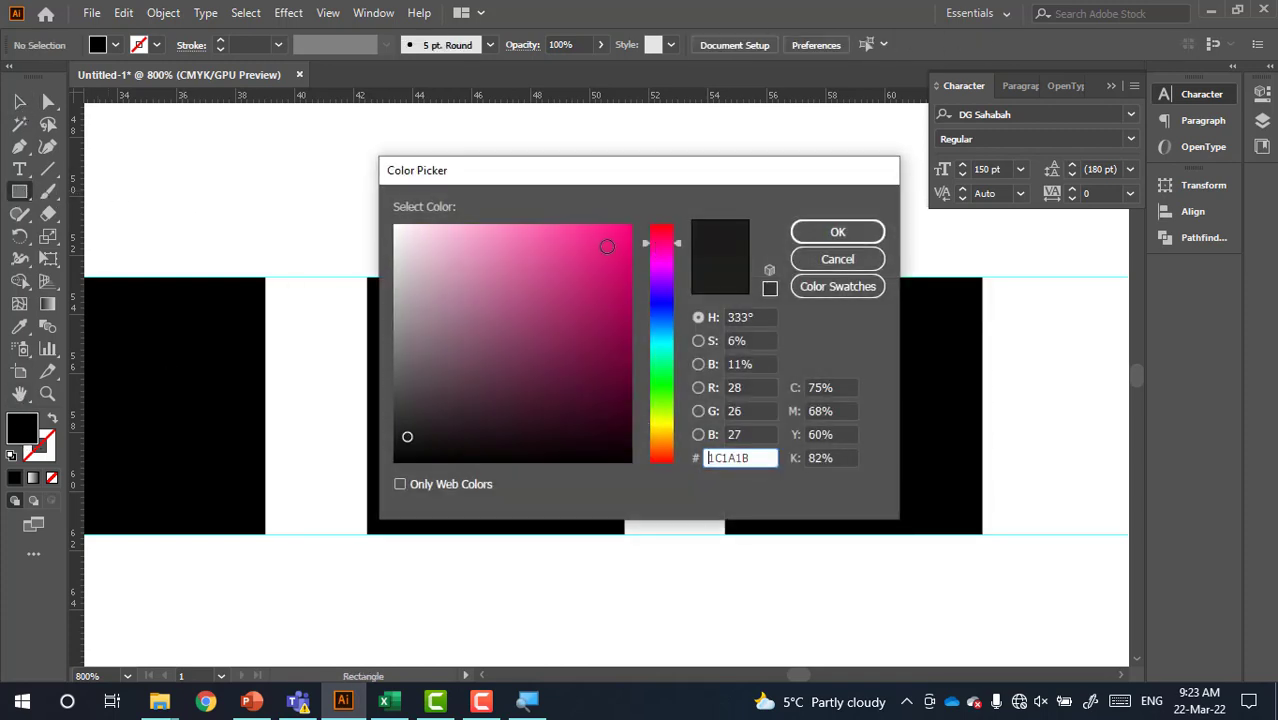
left_click(605, 248)
left_click(832, 232)
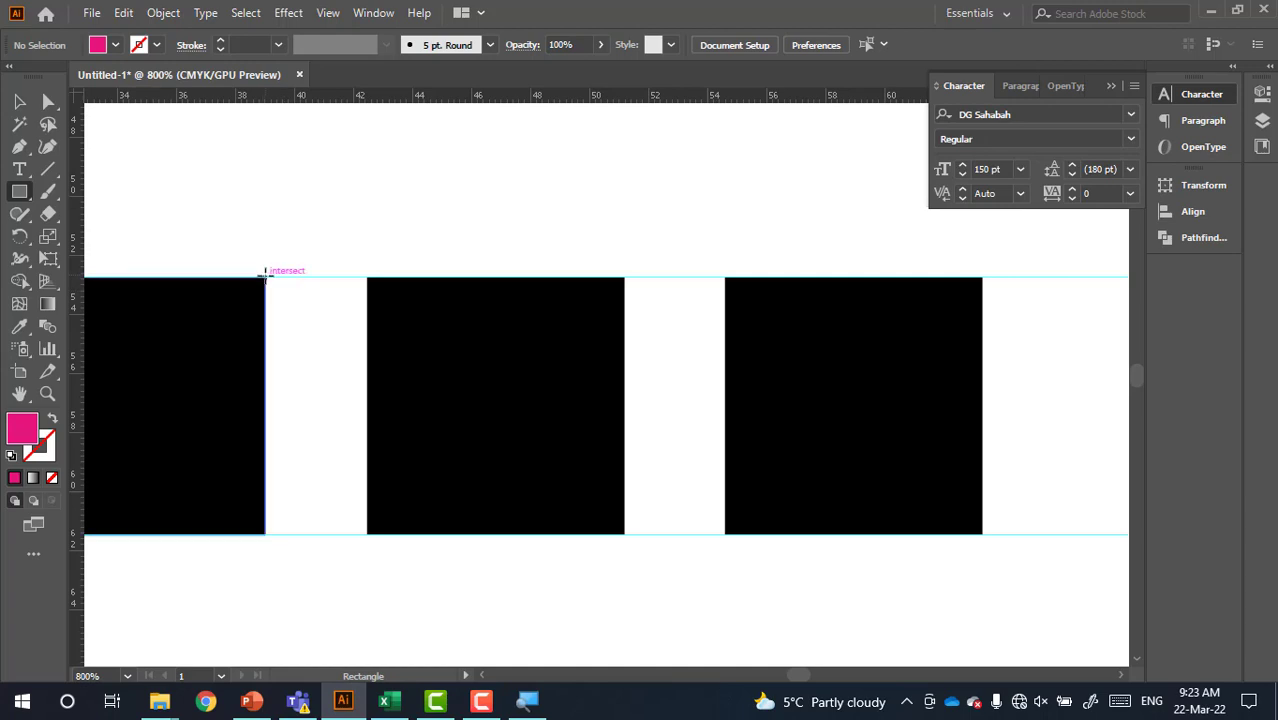
left_click_drag(266, 279, 368, 318)
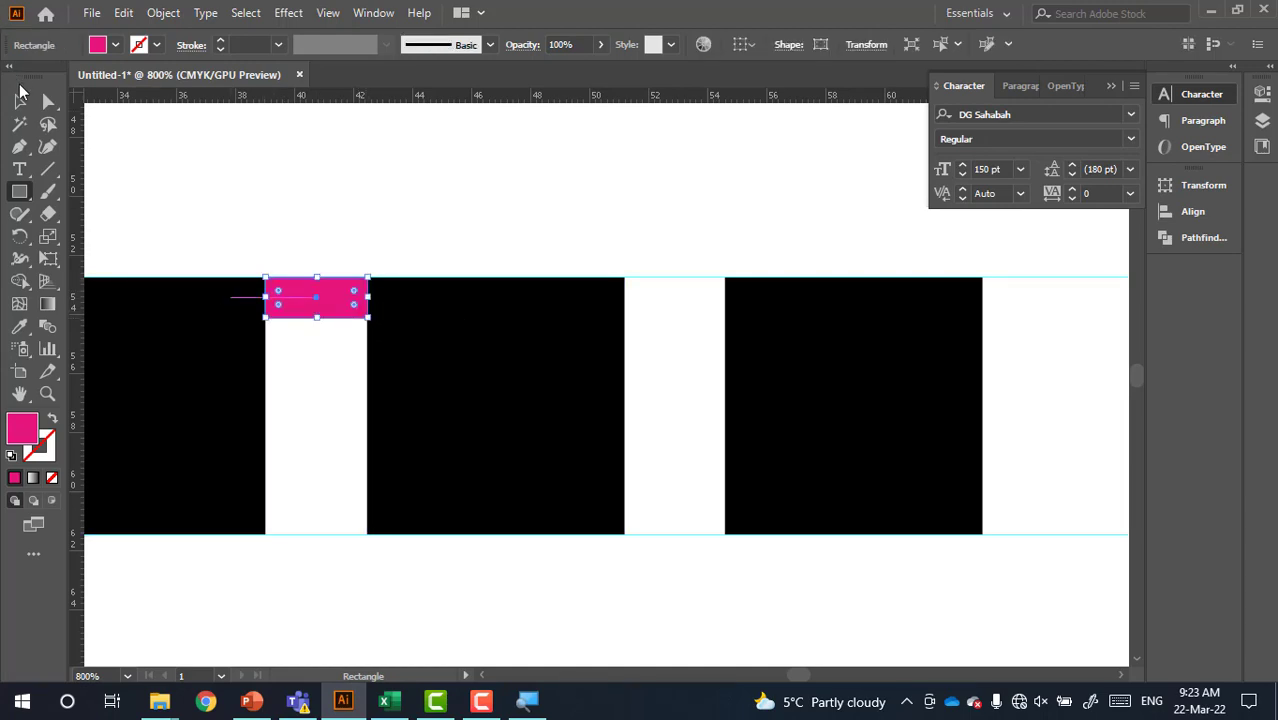
- Move the pink spacer into the next gap and butt the right black square against it
left_click(20, 100)
left_click(203, 160)
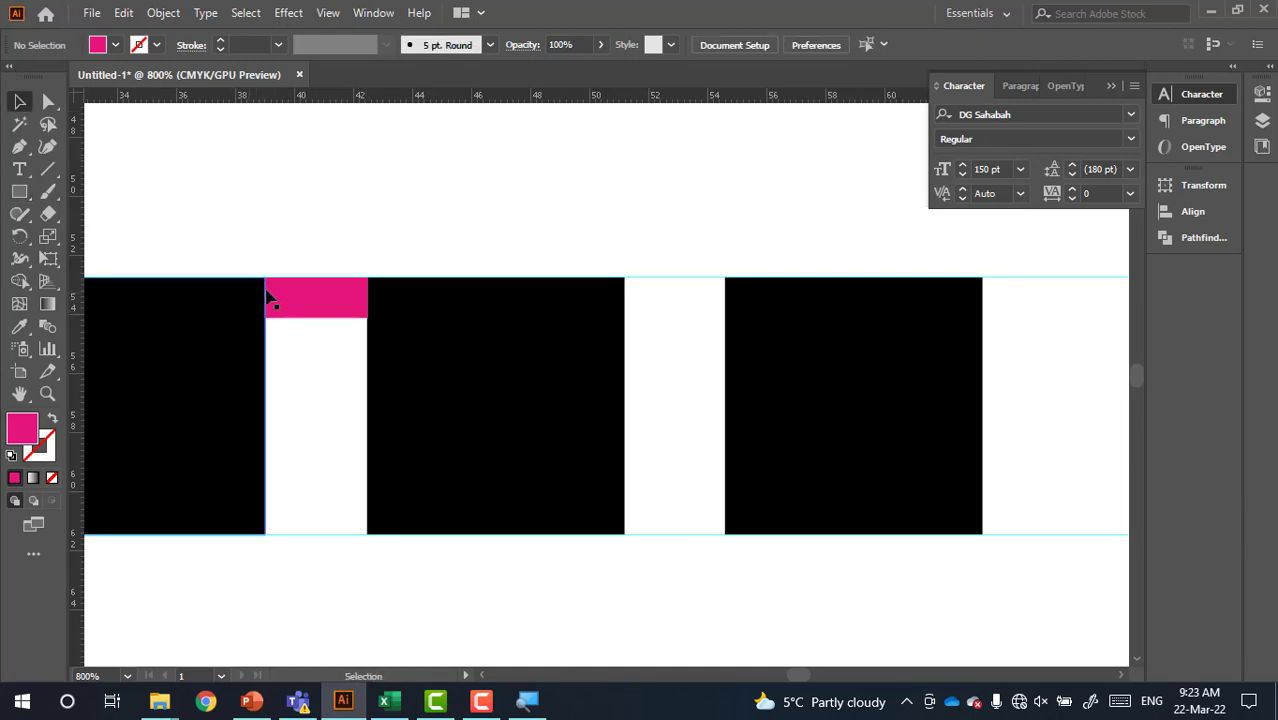
left_click_drag(270, 298, 650, 298)
scroll(756, 300, "up", 3)
scroll(740, 295, "up", 1)
scroll(727, 289, "up", 1)
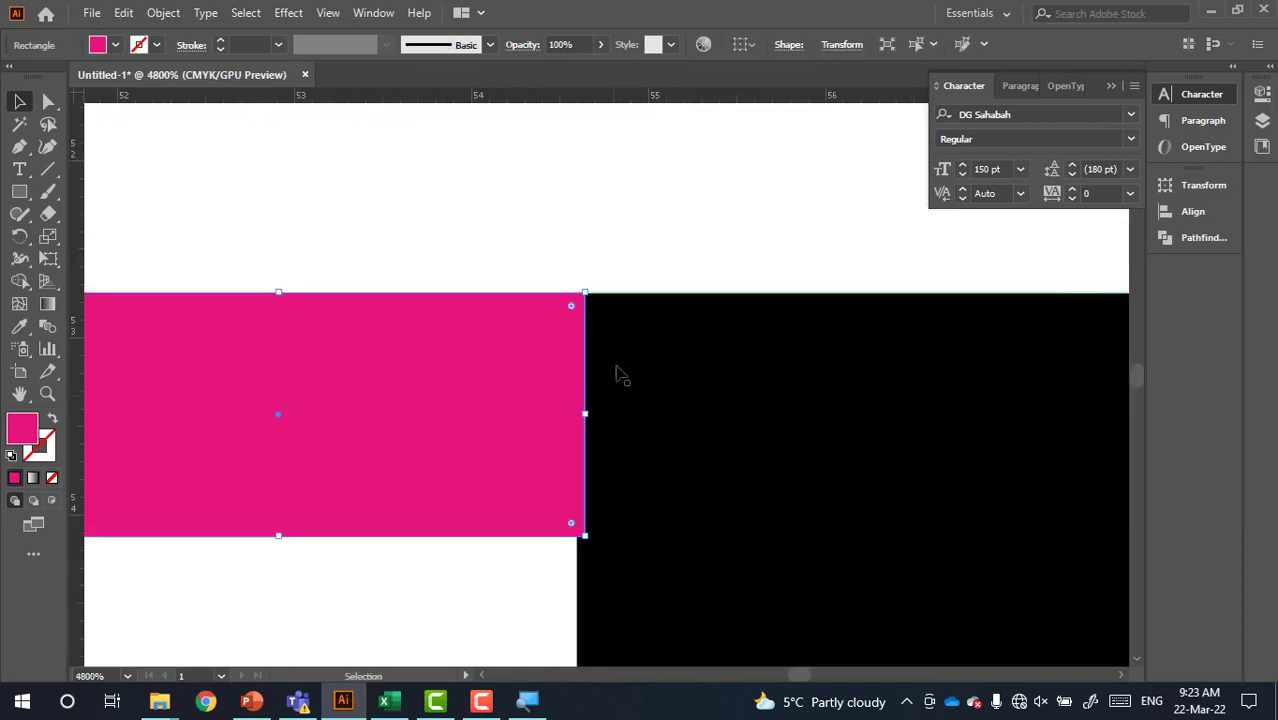
left_click_drag(617, 372, 643, 350)
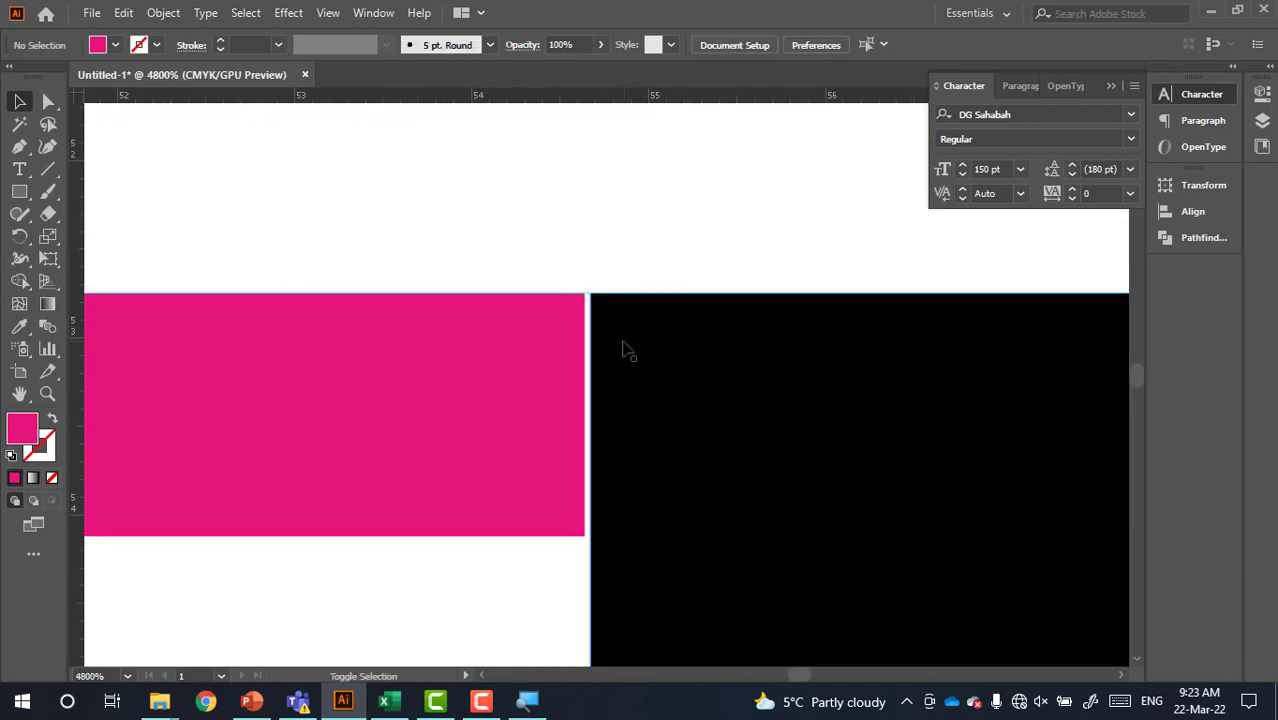
left_click_drag(656, 329, 644, 331)
- Try repositioning the right square and spacer, then undo those moves
left_click(414, 432)
key("Delete")
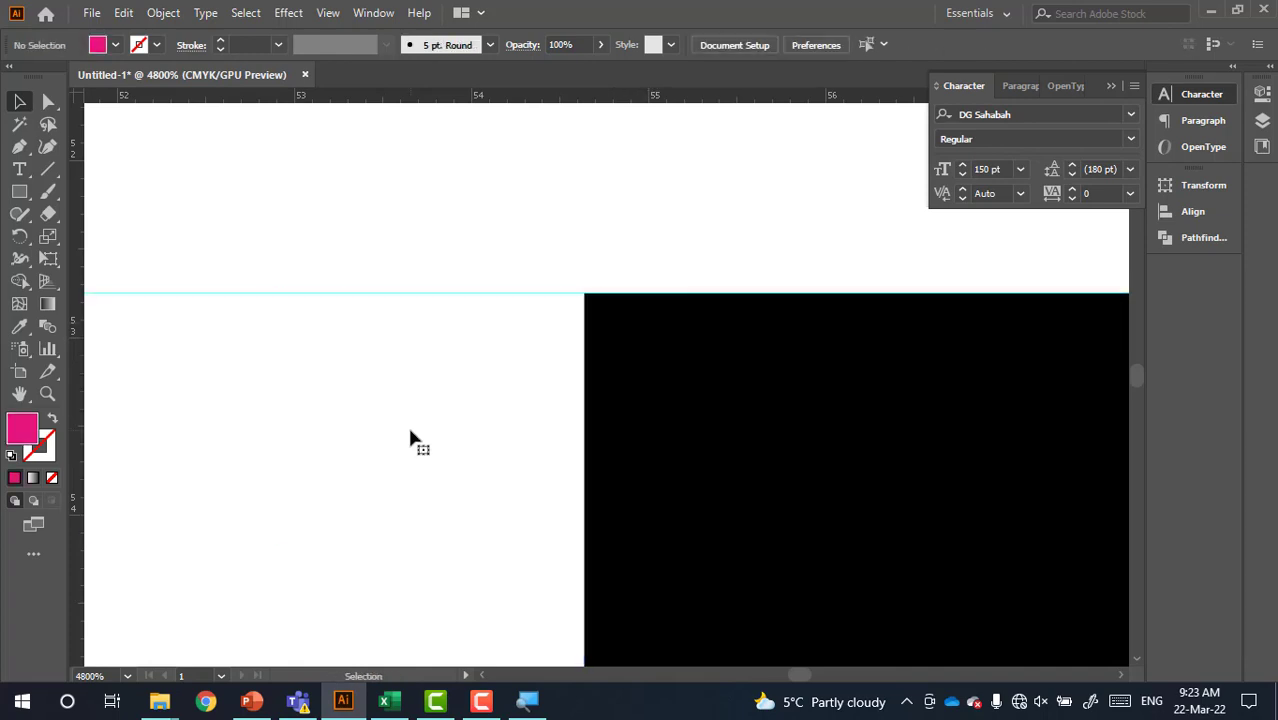
key("ctrl+z")
left_click_drag(619, 365, 703, 365)
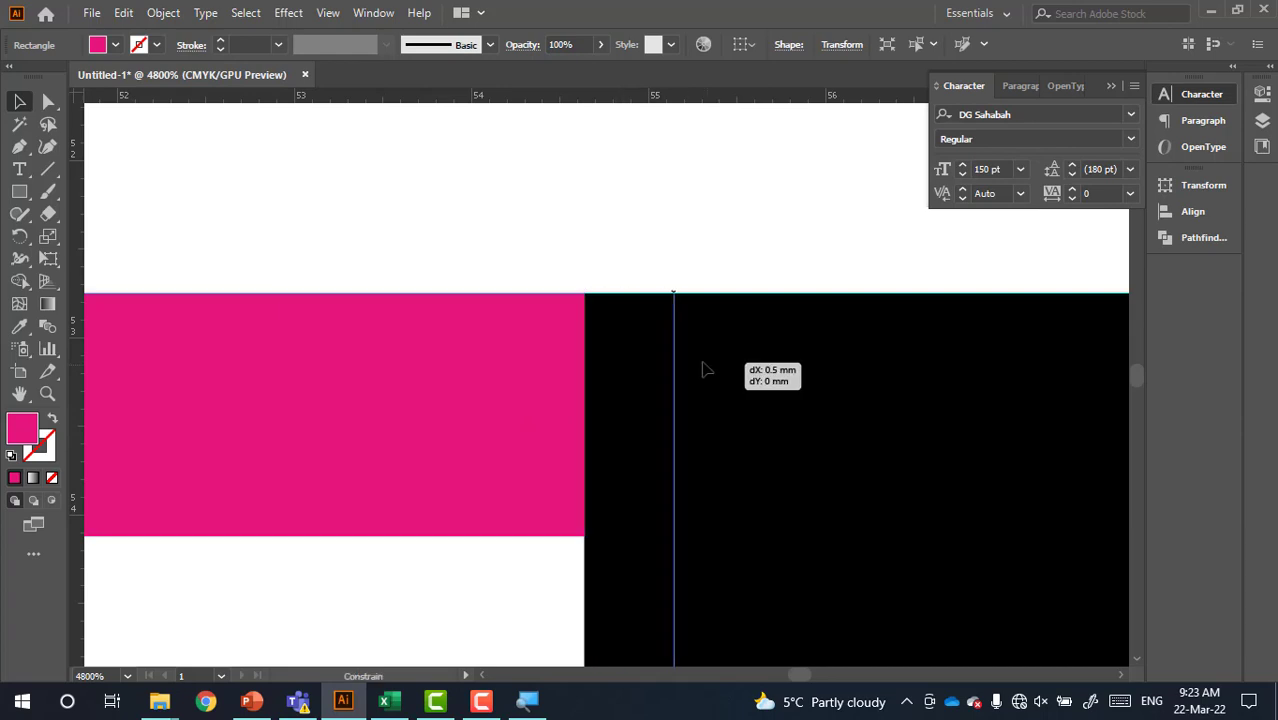
mouse_move(490, 398)
left_mouse_down()
mouse_move(491, 513)
mouse_move(525, 341)
mouse_move(778, 220)
mouse_move(748, 222)
left_mouse_up()
scroll(491, 513, "down", 4)
key("ctrl+z")
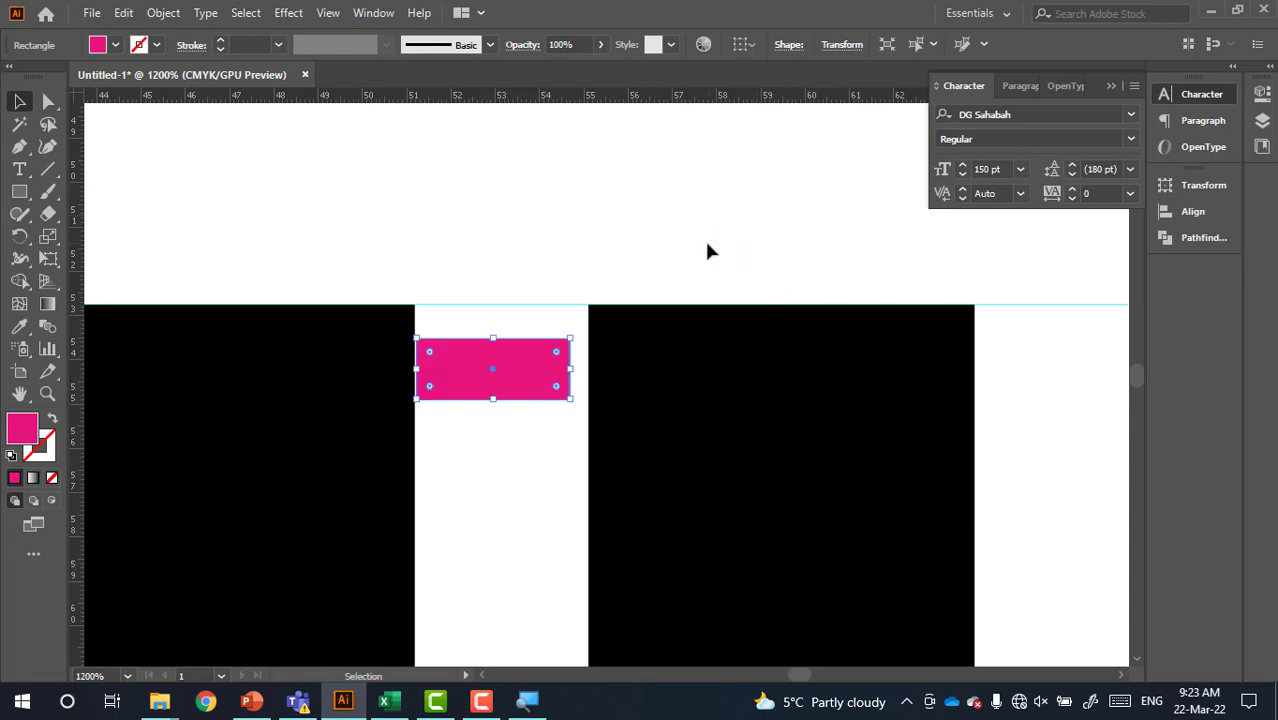
key("ctrl+z")
key("ctrl+z")
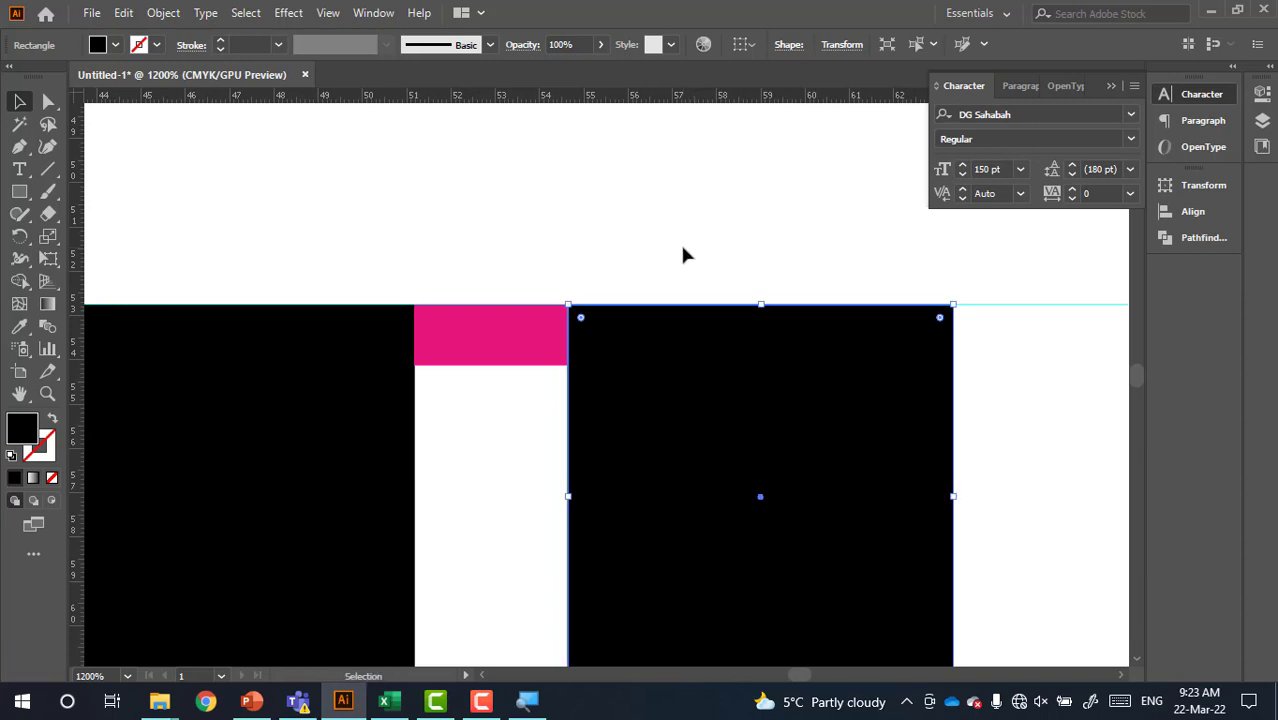
- Toggle Smart Guides in the View menu and delete the pink spacer
left_click(326, 13)
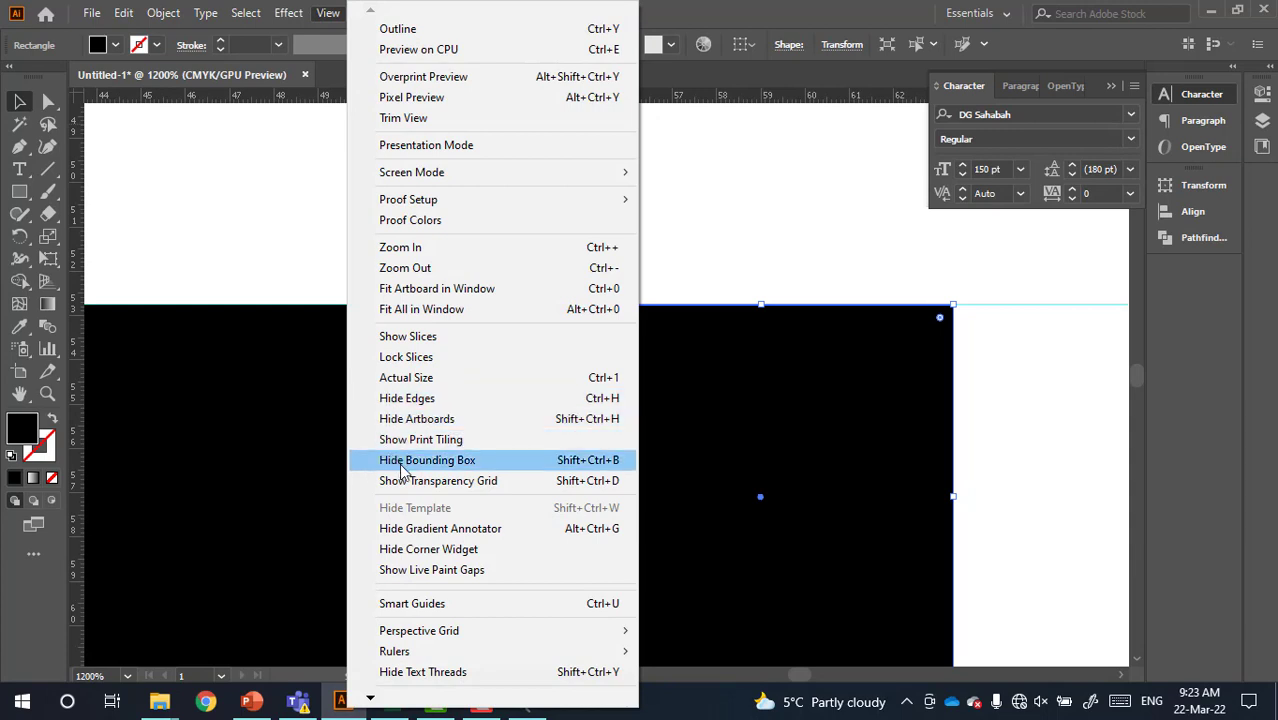
left_click(430, 604)
left_click(540, 405)
left_click(502, 345)
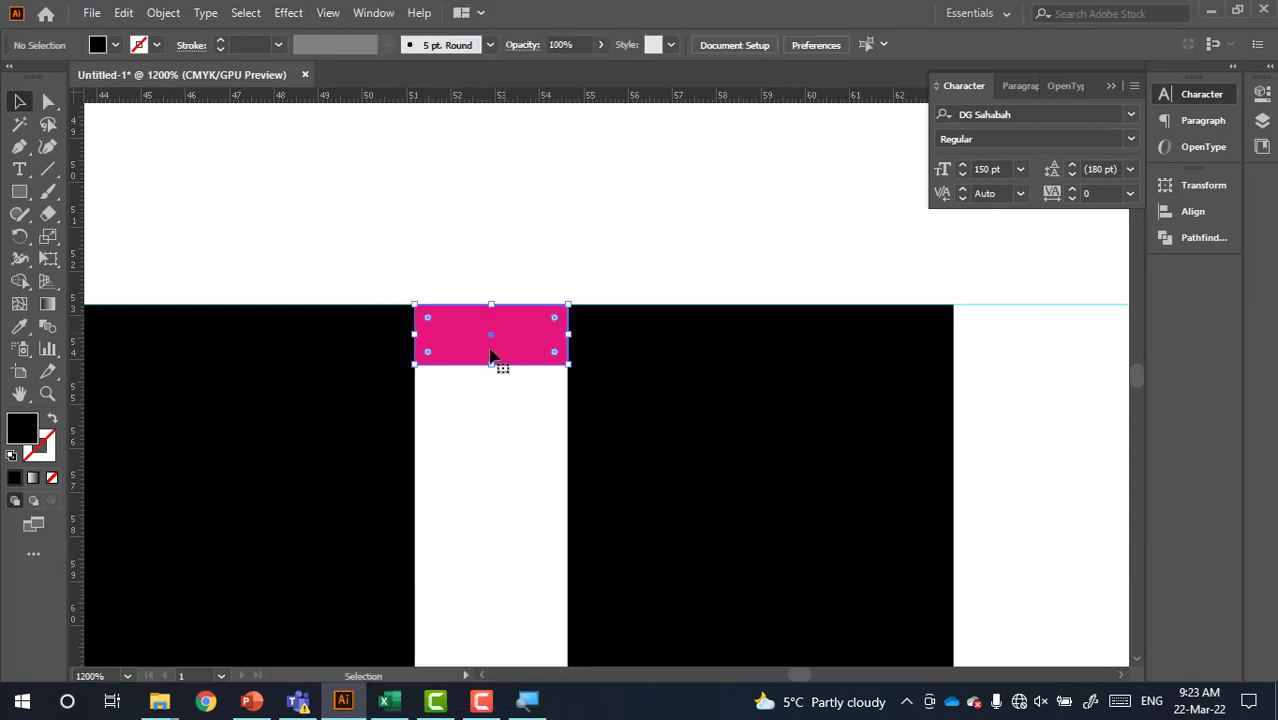
key("Delete")
scroll(472, 352, "down", 2)
- Draw a pink circle with the Ellipse tool, centred under the U on the lower guide
scroll(469, 352, "down", 2)
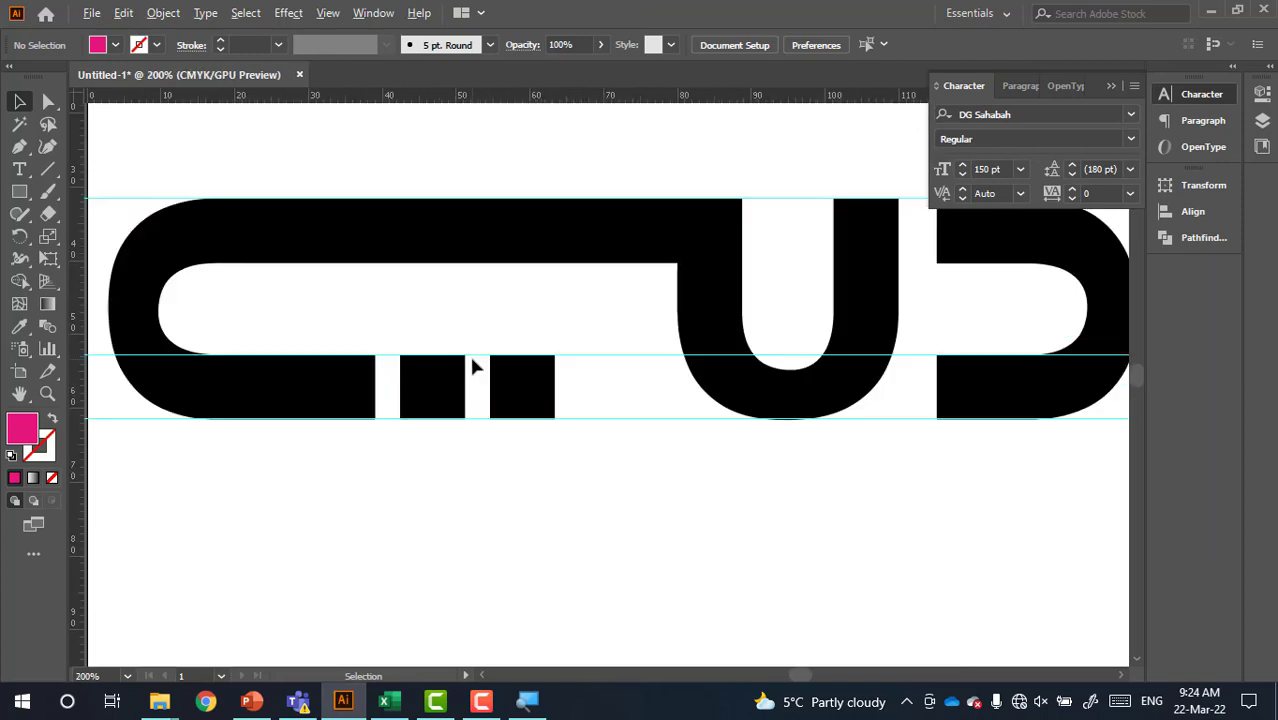
scroll(469, 352, "down", 1)
scroll(562, 349, "up", 1)
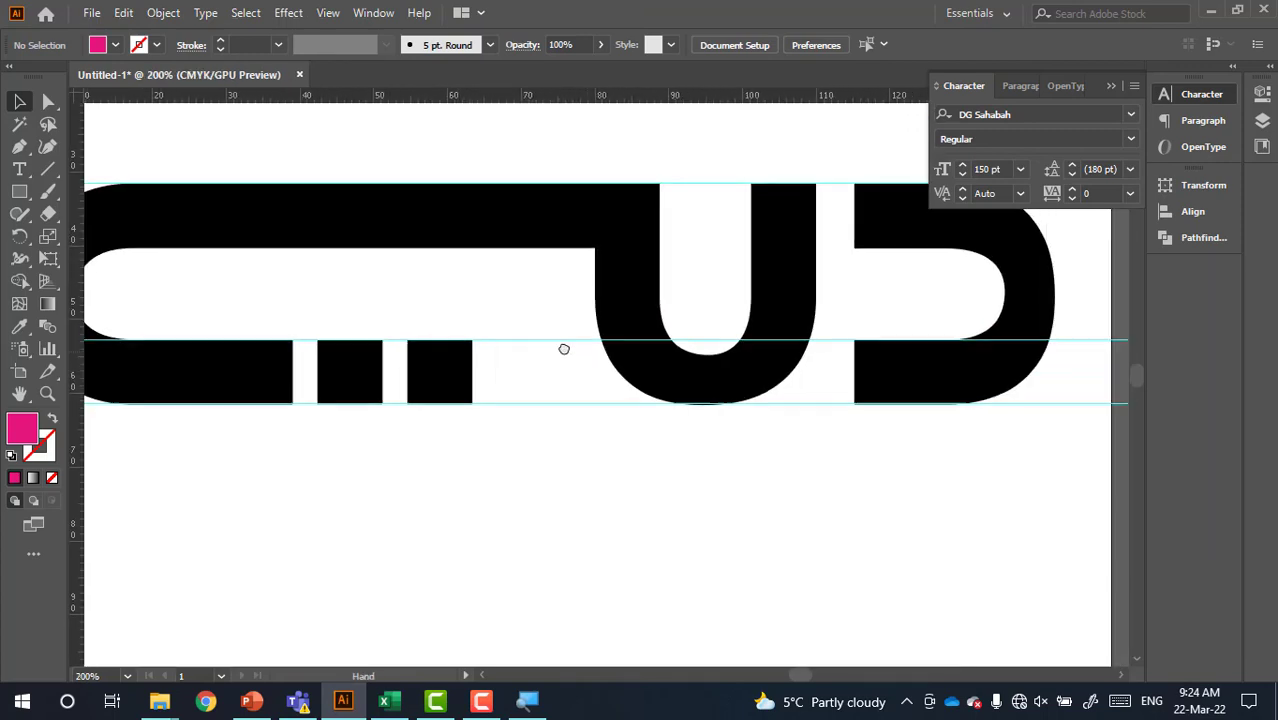
scroll(557, 371, "up", 1)
scroll(640, 392, "up", 1)
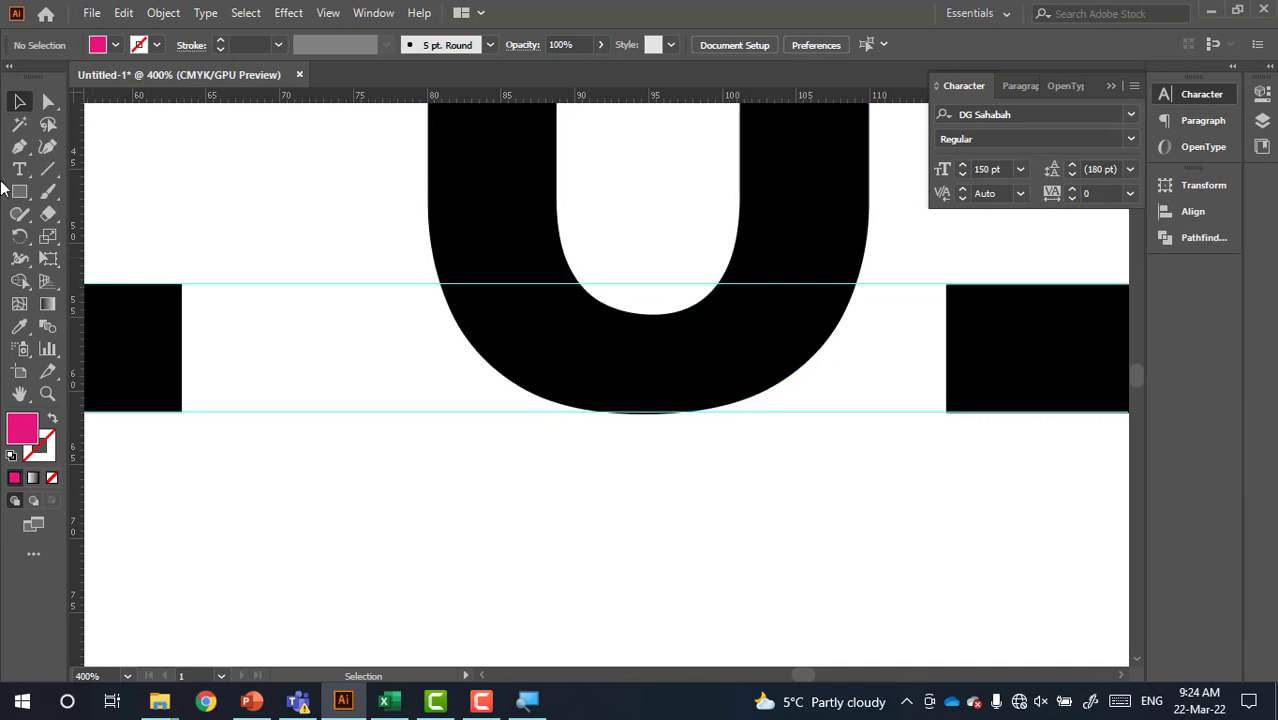
left_click(20, 191)
left_click(61, 238)
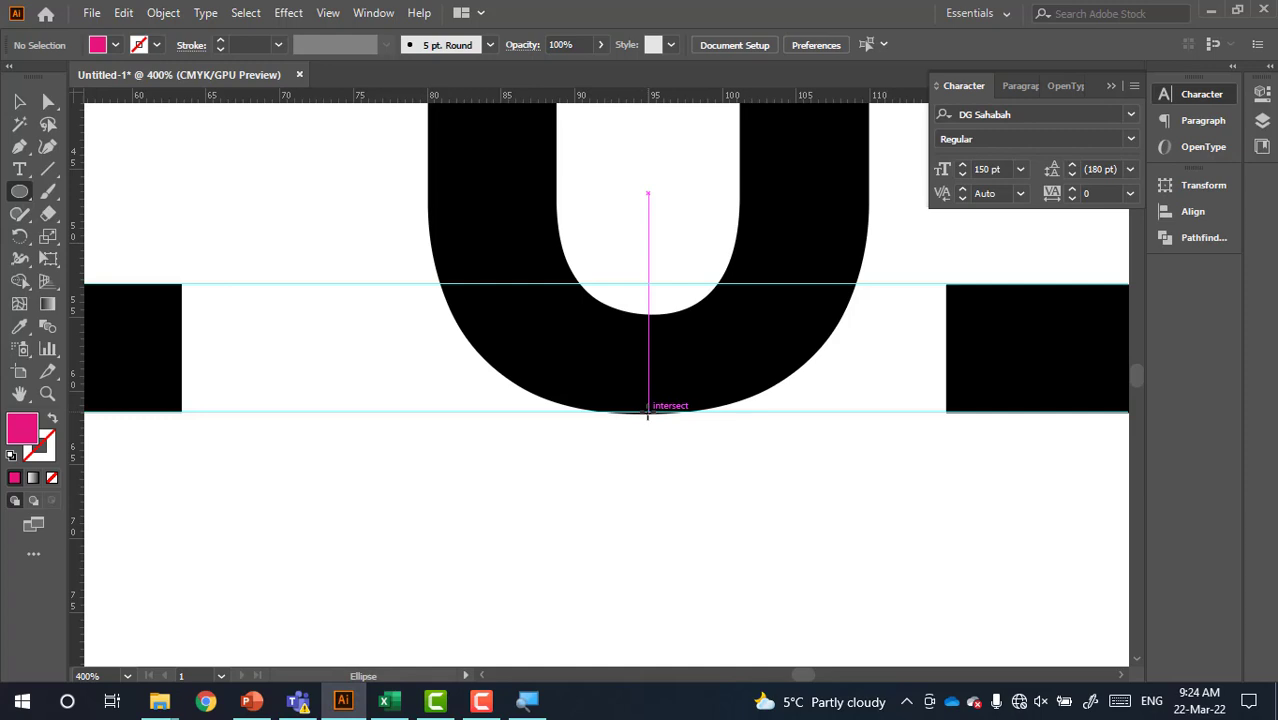
left_click_drag(648, 411, 713, 348)
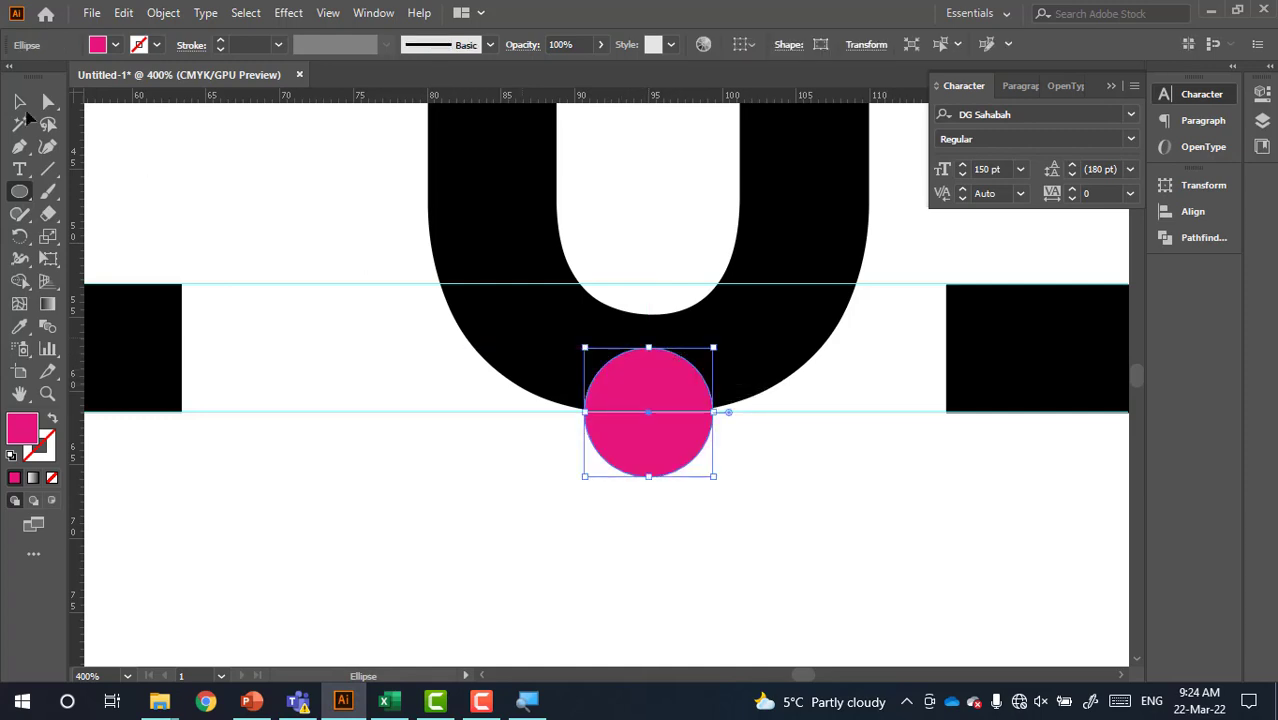
left_click(19, 101)
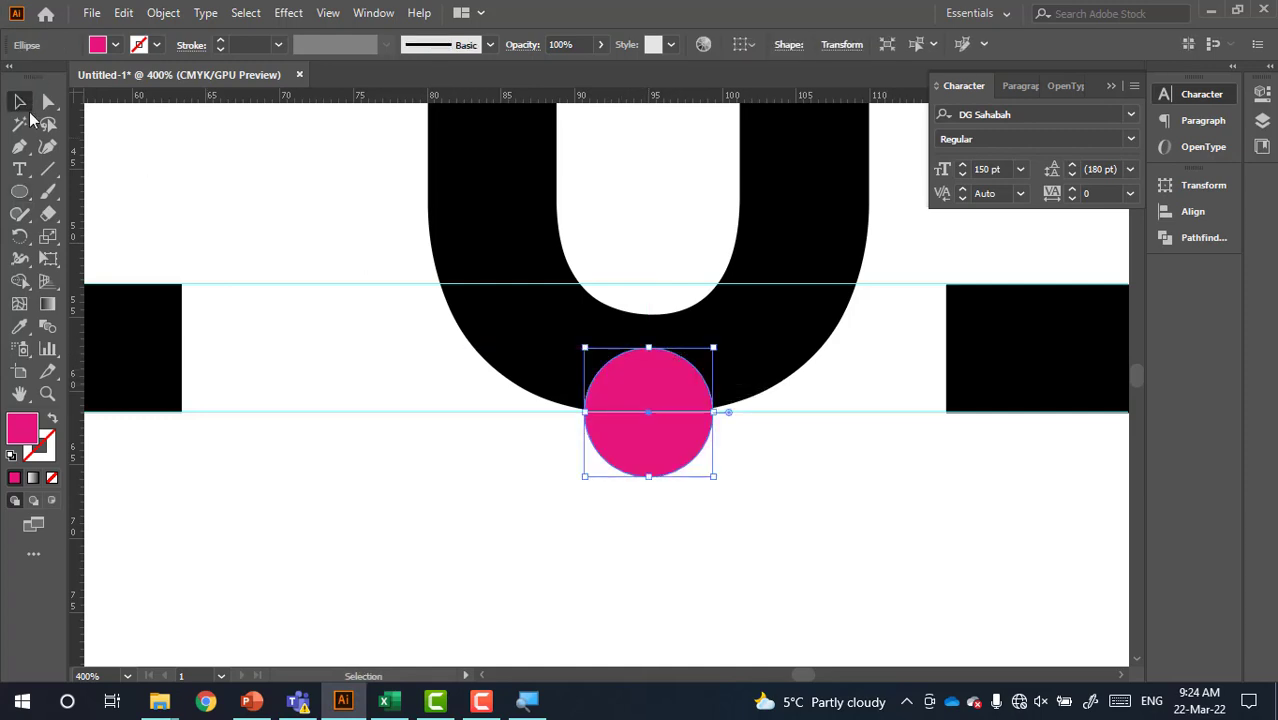
left_click(320, 442)
scroll(348, 438, "down", 2)
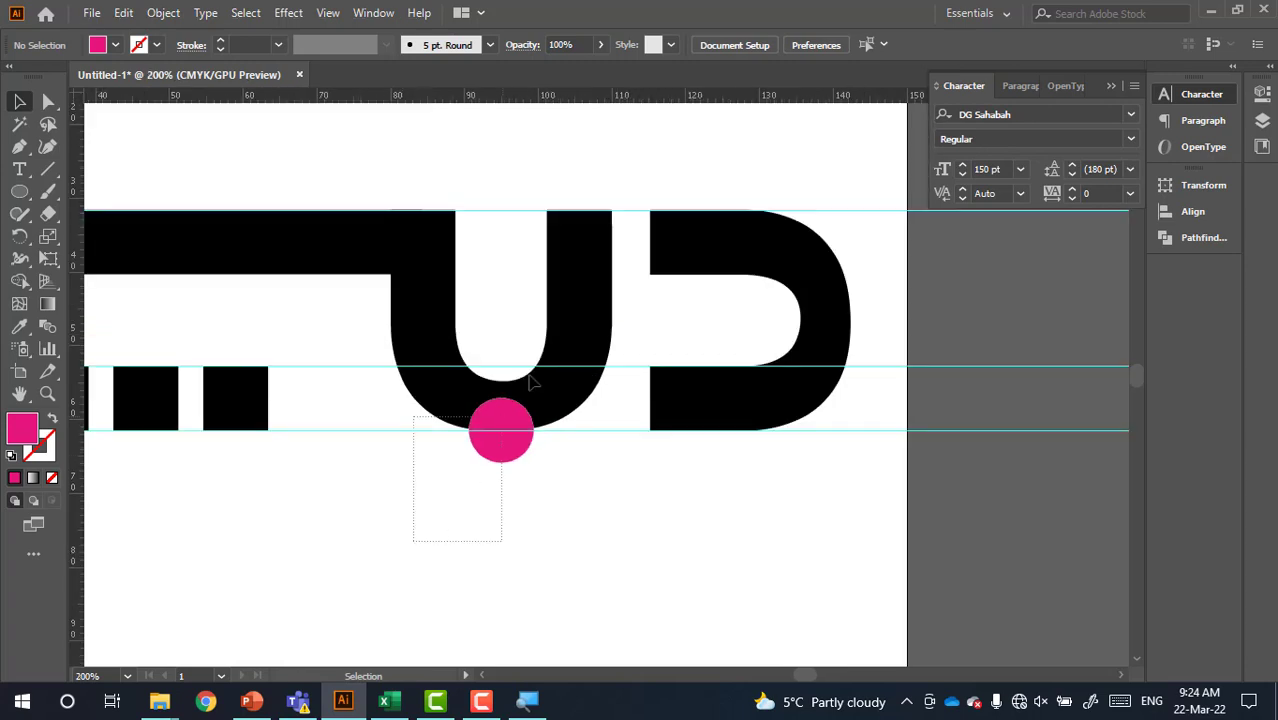
- Try horizontally centring the U and pink circle, then revert it
left_click_drag(533, 382, 490, 426)
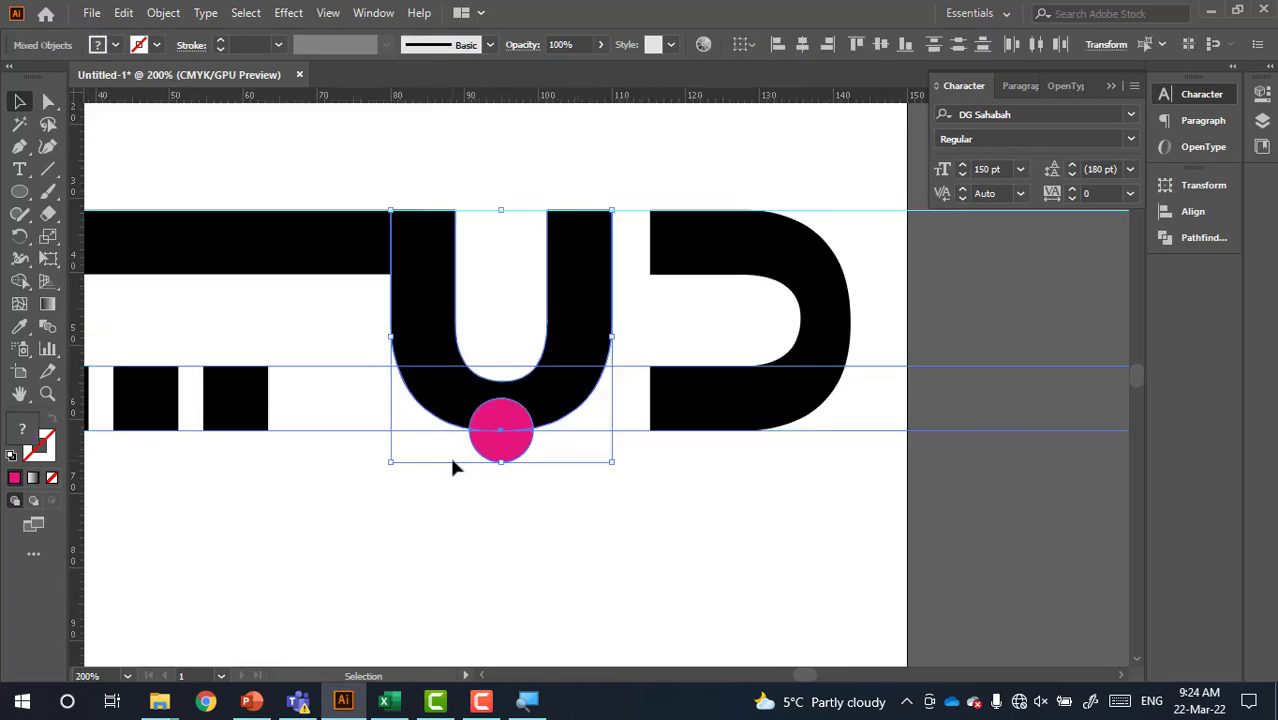
left_click(801, 45)
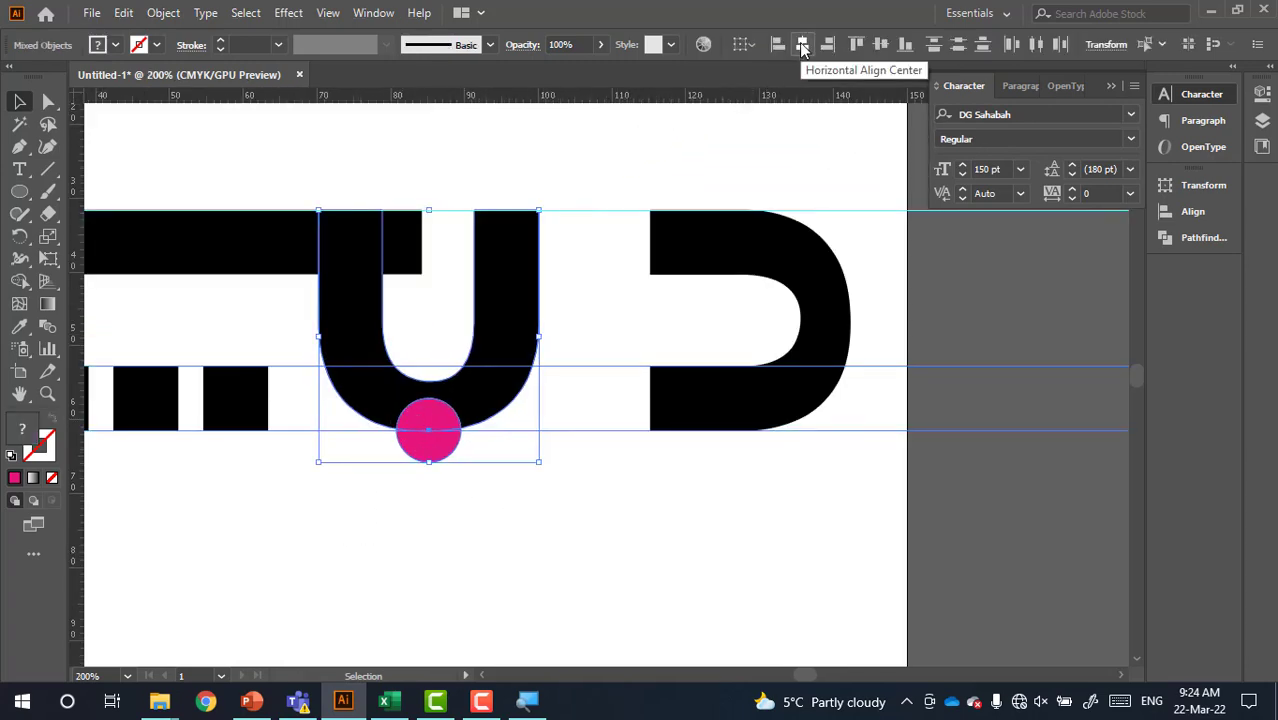
left_click(801, 45)
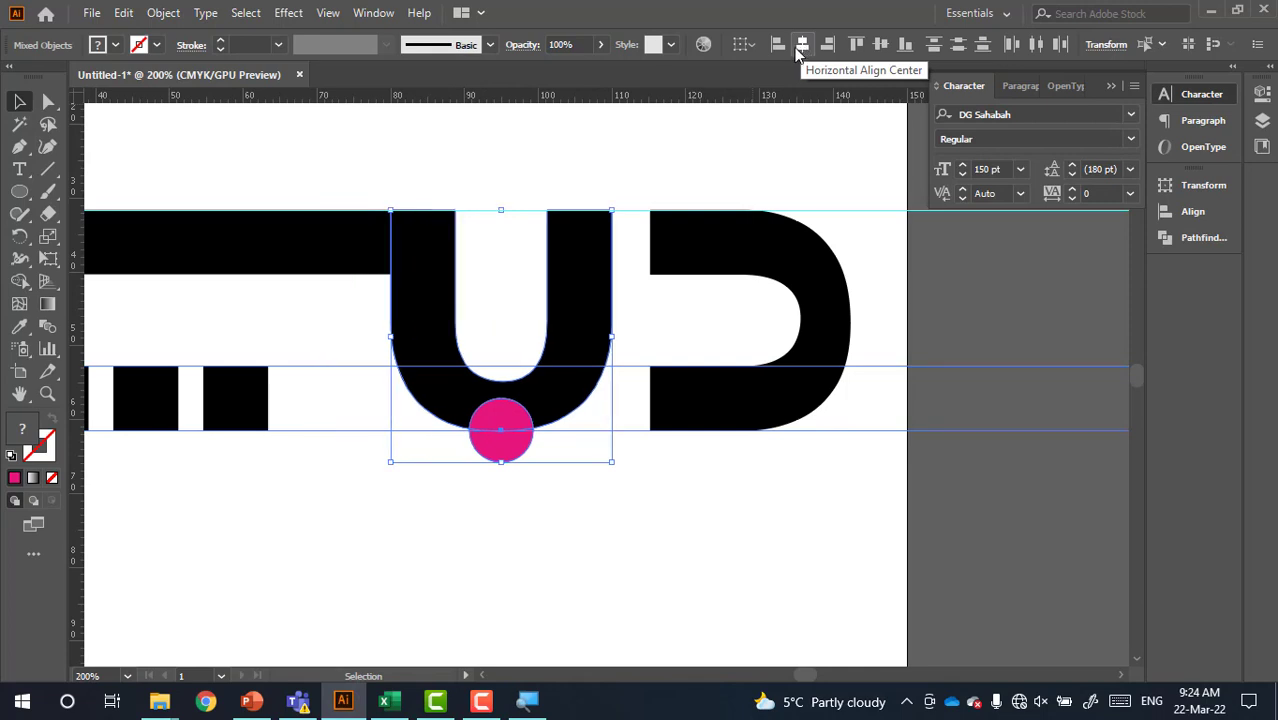
left_click(633, 334)
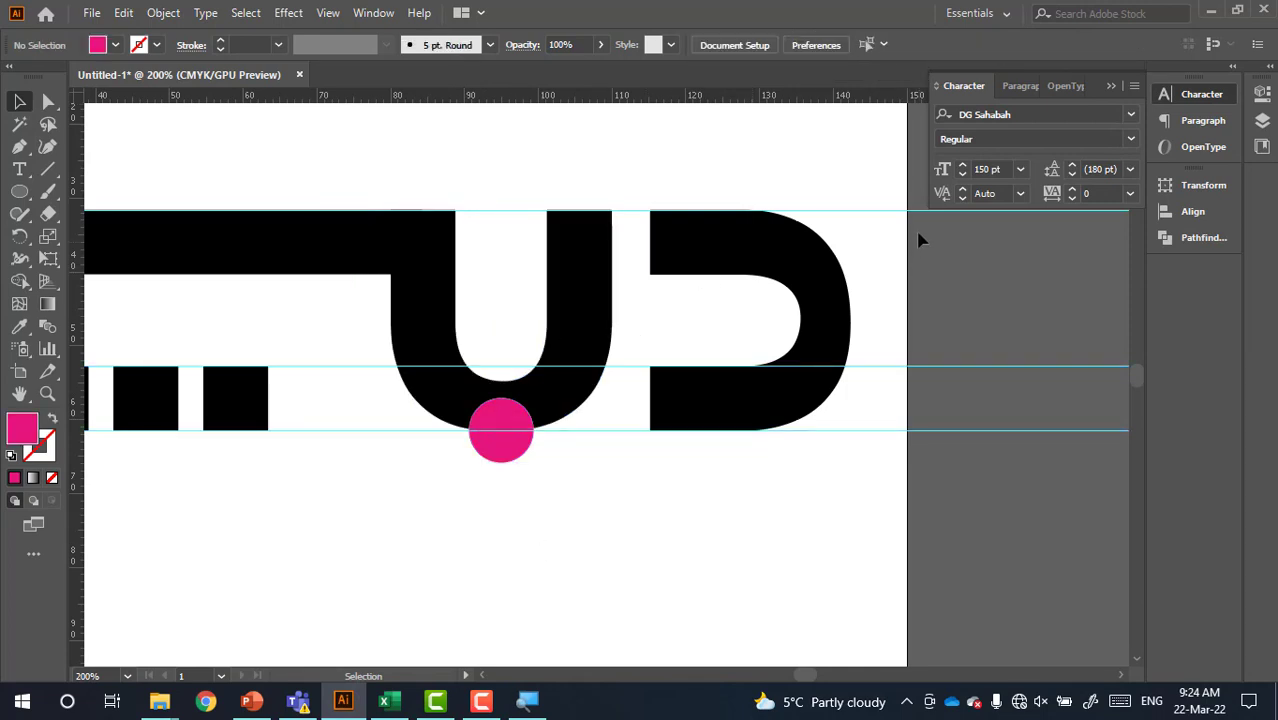
- Delete the three horizontal guides and horizontally centre the circle on the U
left_click_drag(900, 175, 867, 485)
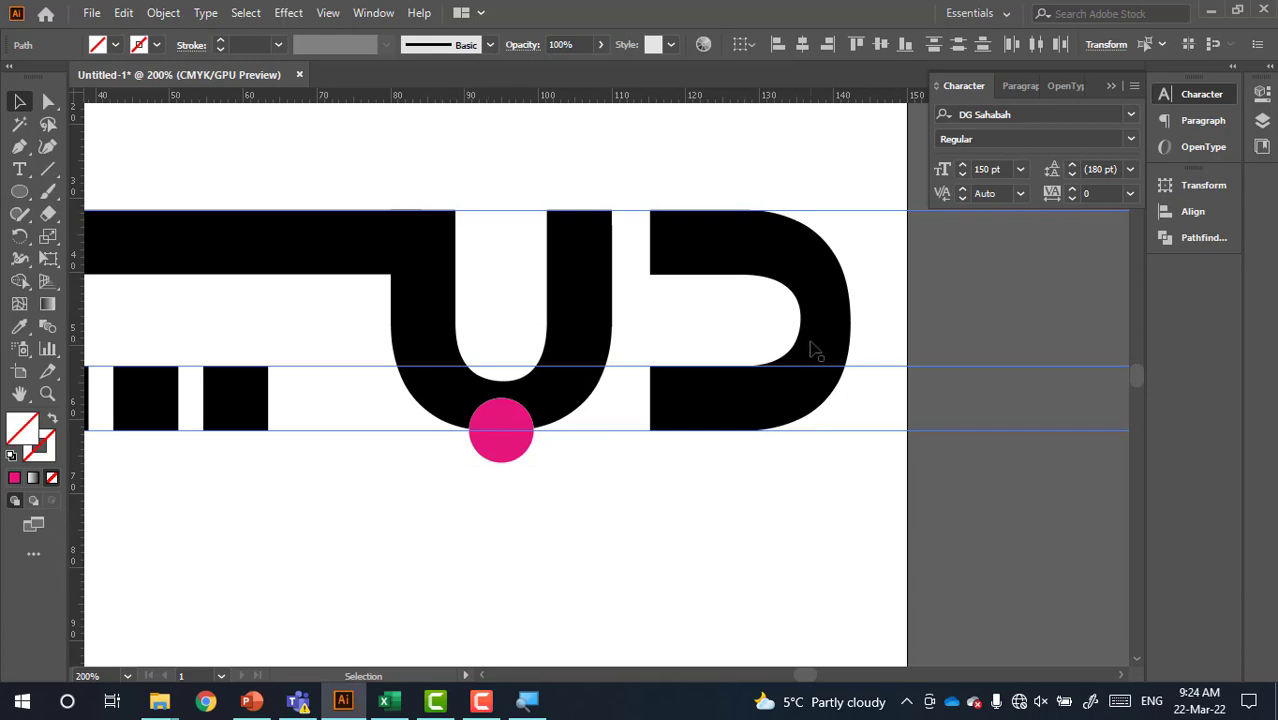
key("Delete")
left_click(499, 428)
key("a")
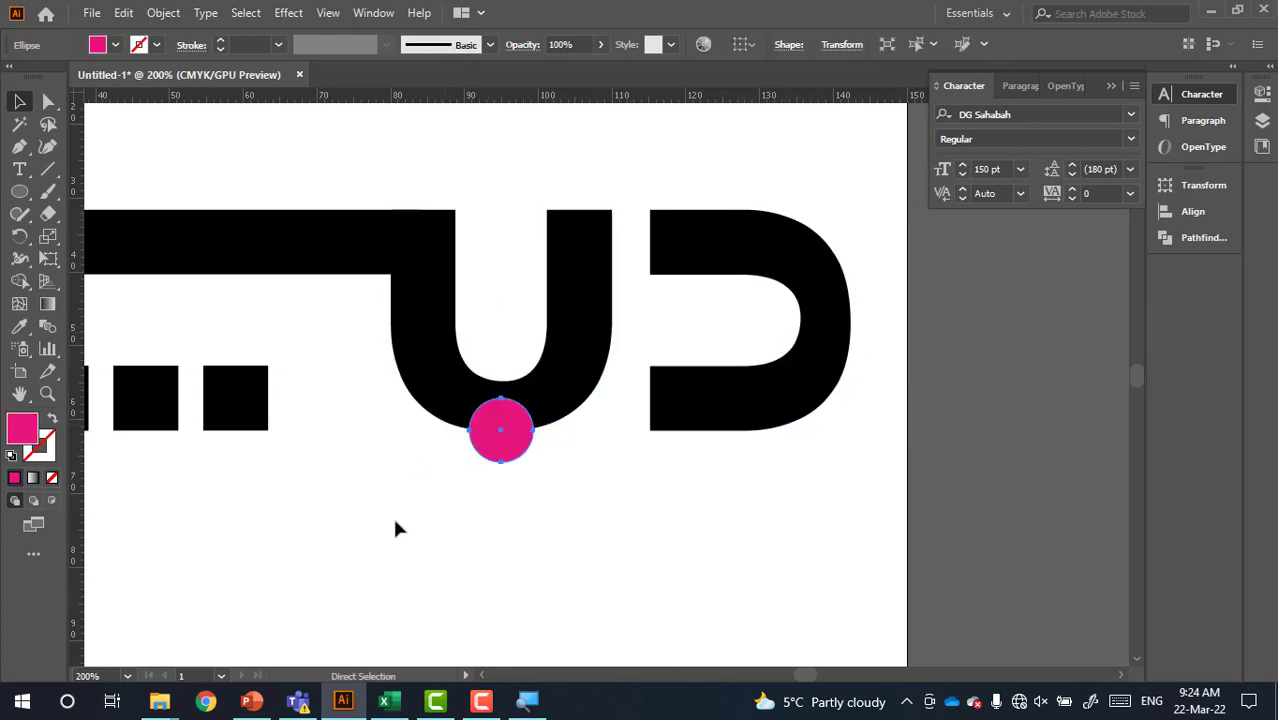
key("v")
left_click_drag(392, 572, 522, 328)
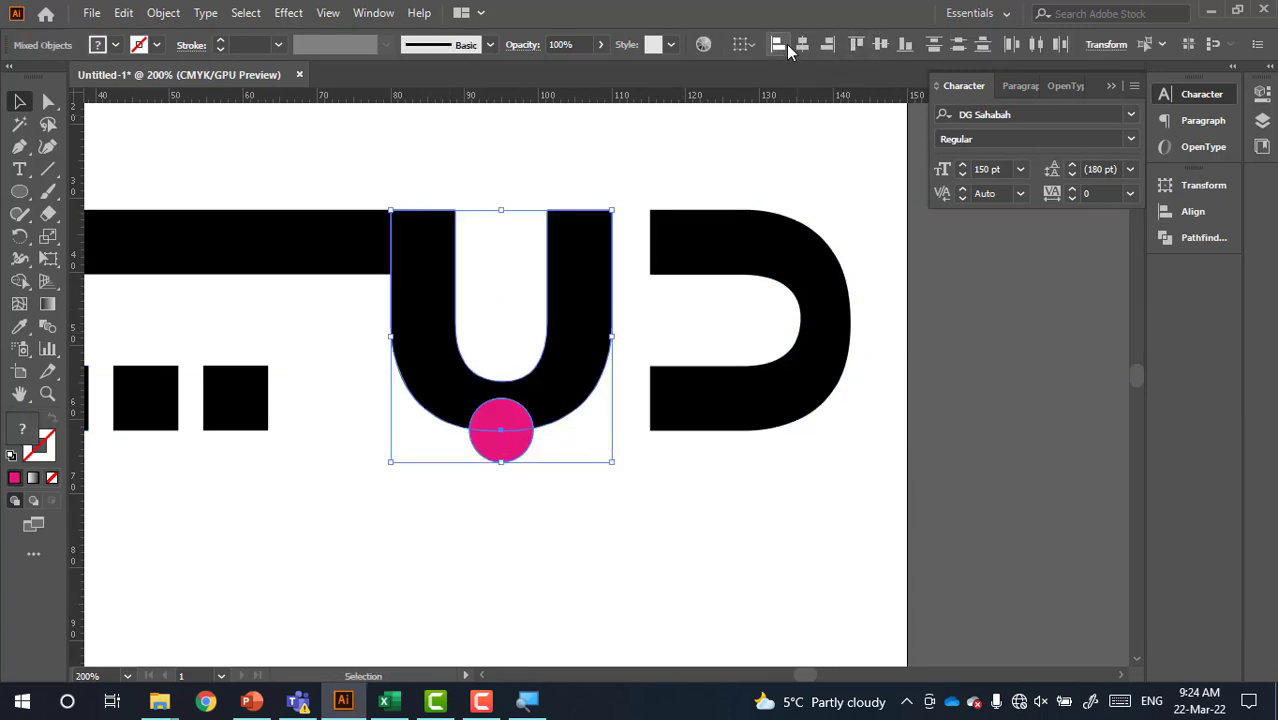
left_click(801, 45)
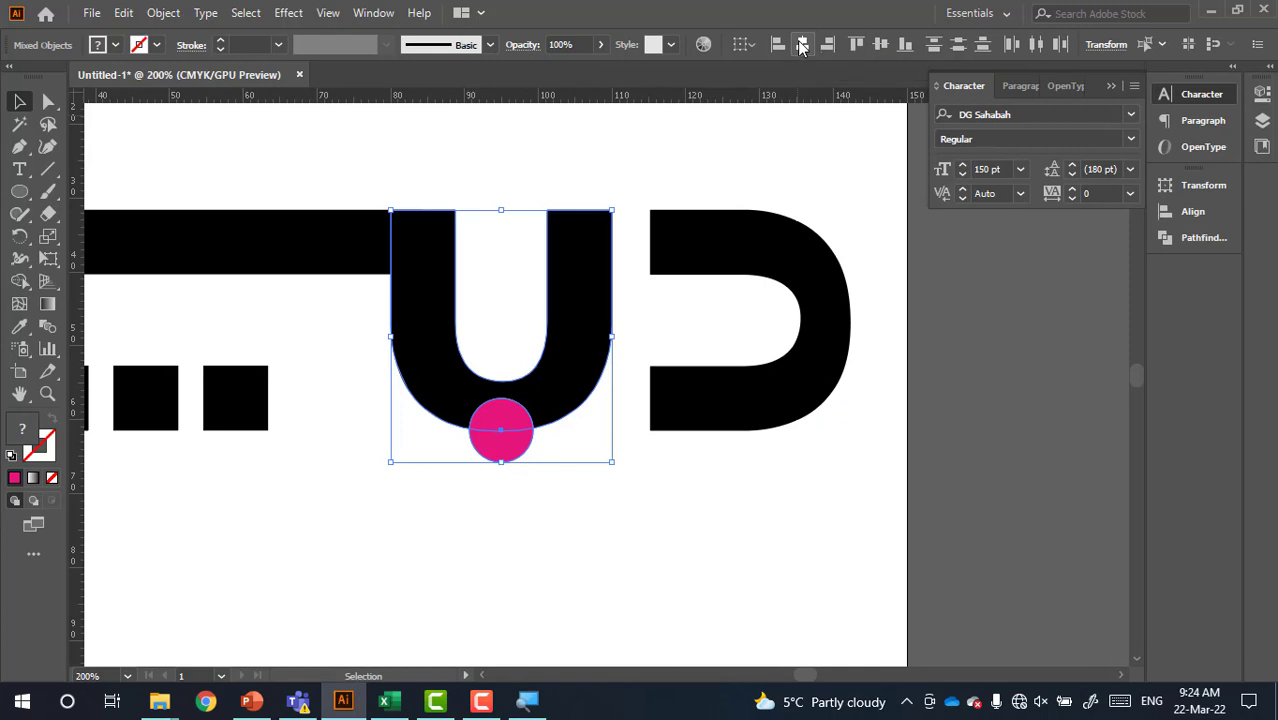
left_click(484, 511)
- Re-delete the guides, nudge the circle, and centre it horizontally on the U's midline
key("ctrl+z")
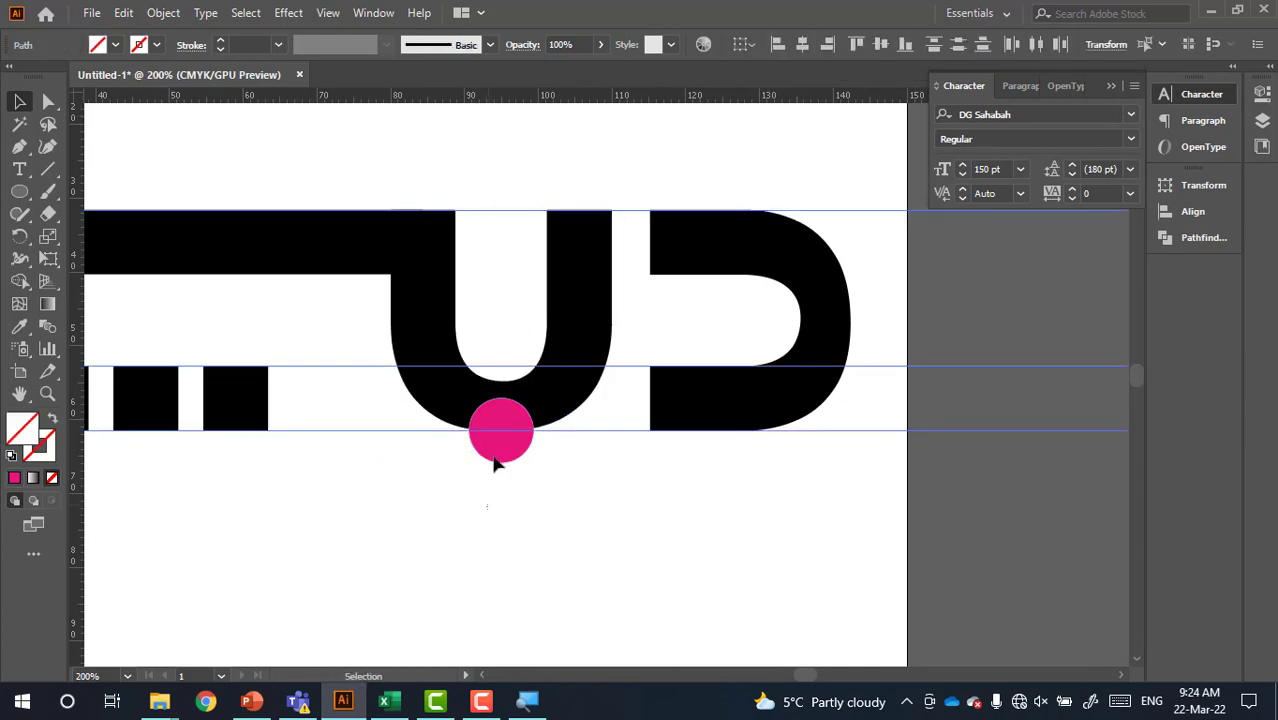
key("ctrl+shift+a")
key("ctrl+z")
key("Delete")
left_click_drag(506, 422, 522, 422)
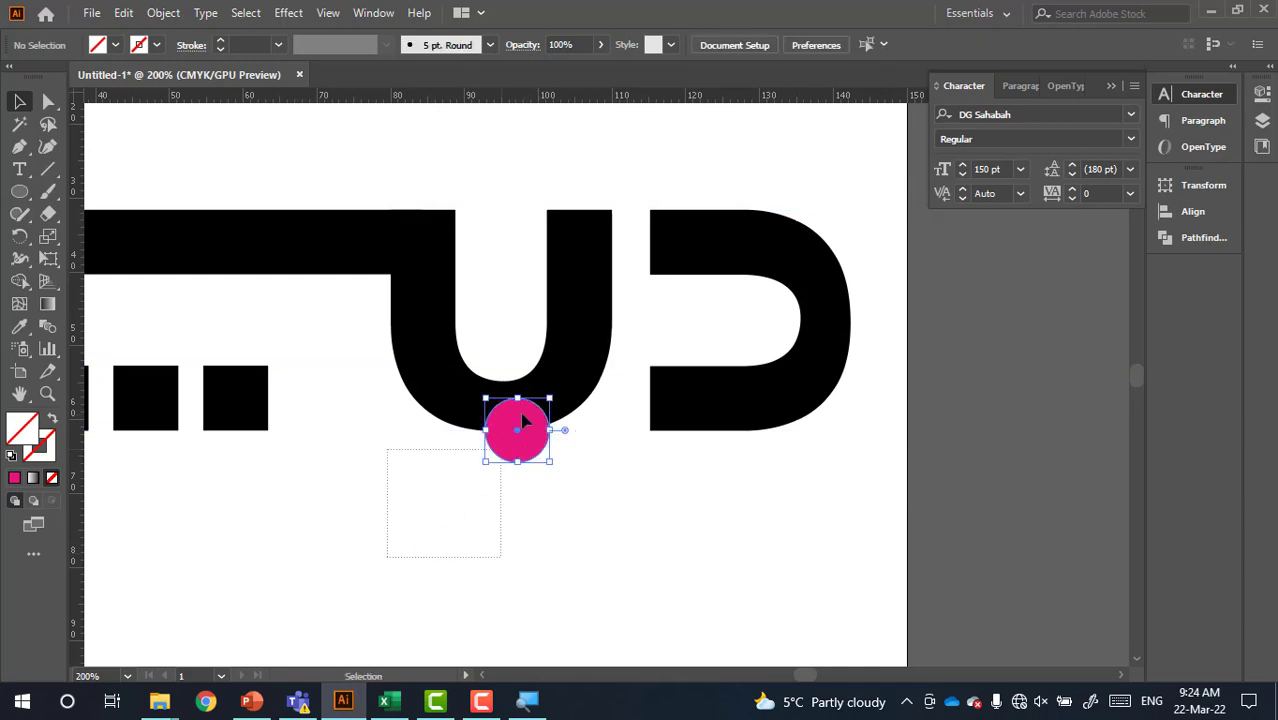
left_click(521, 388, "shift")
left_click(802, 45)
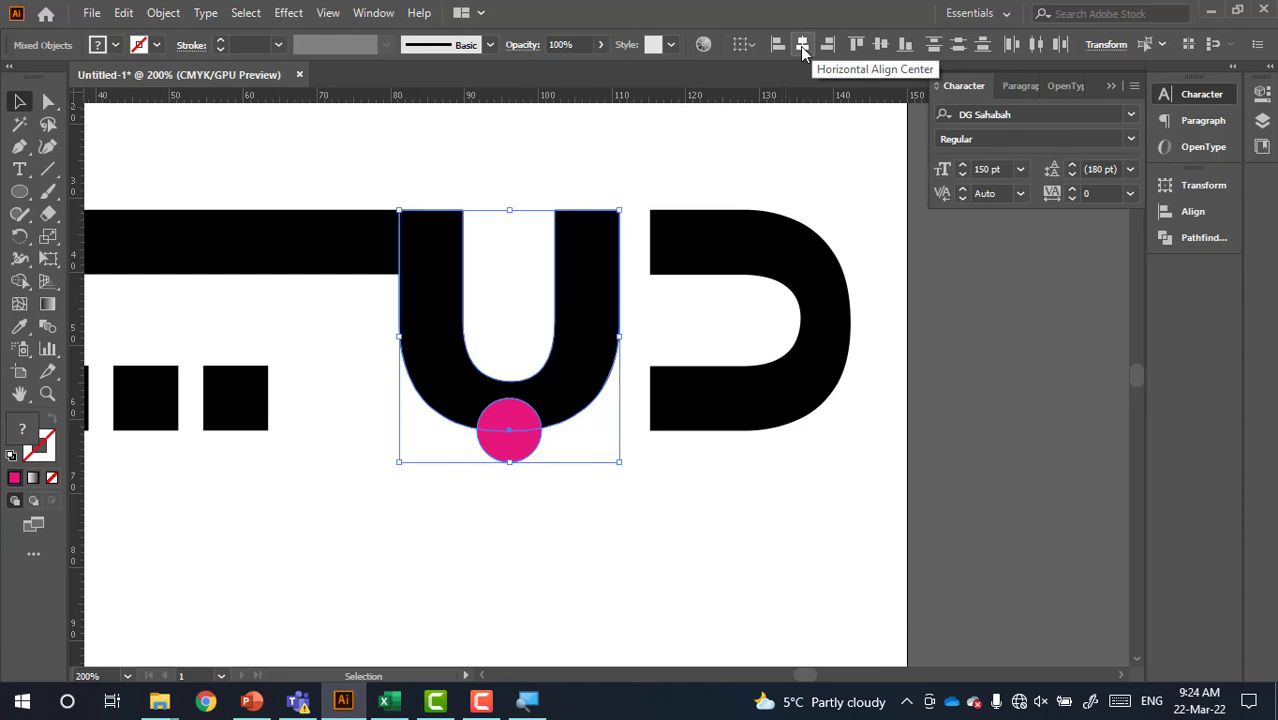
left_click(801, 46)
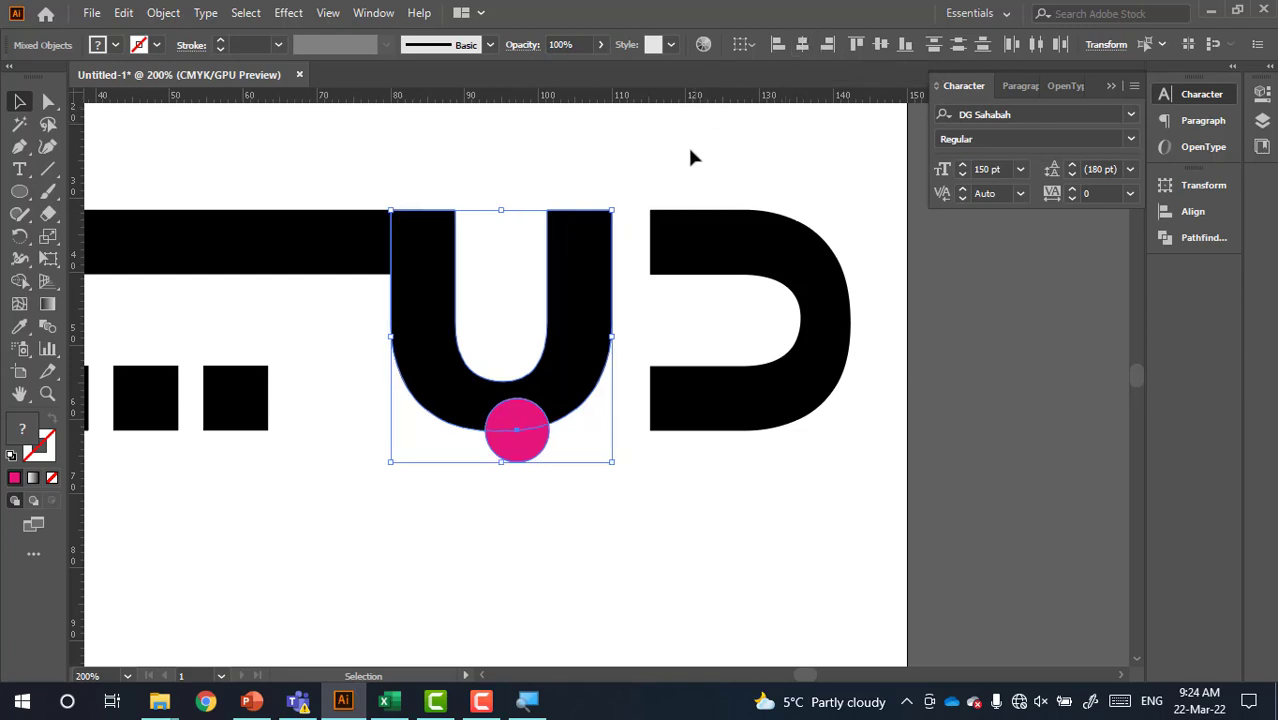
left_click(488, 538)
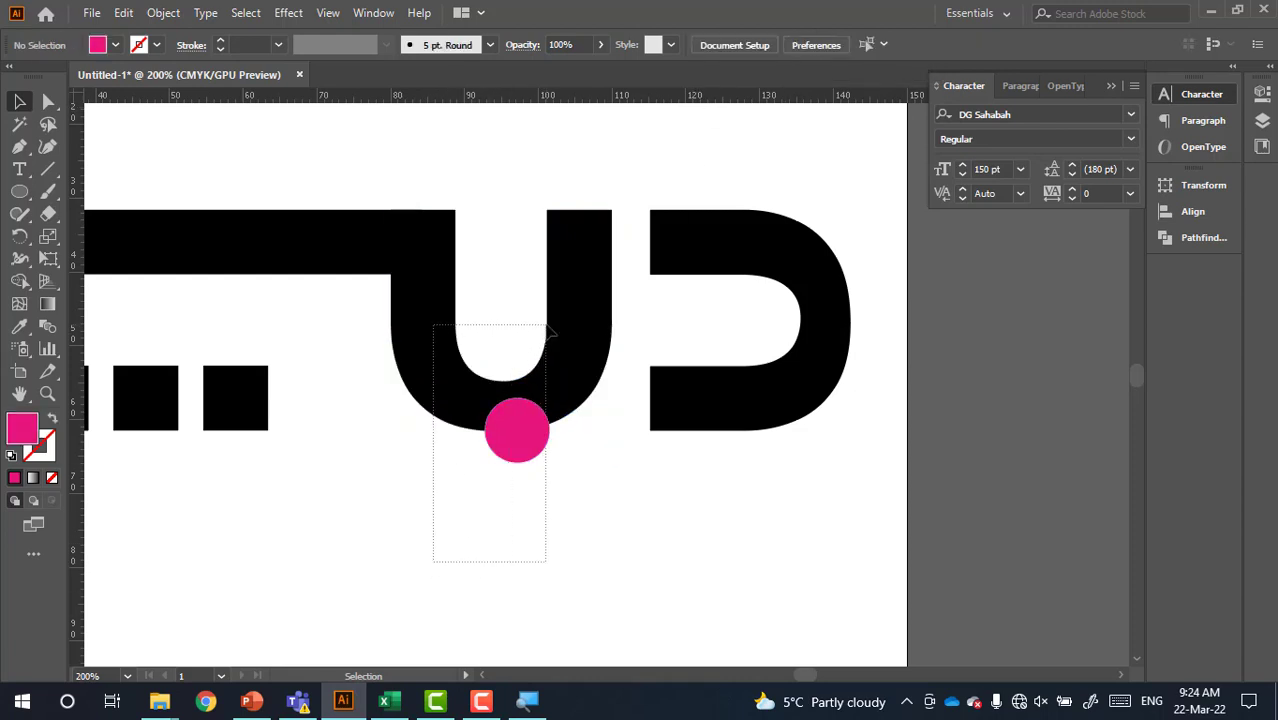
left_click_drag(430, 557, 550, 322)
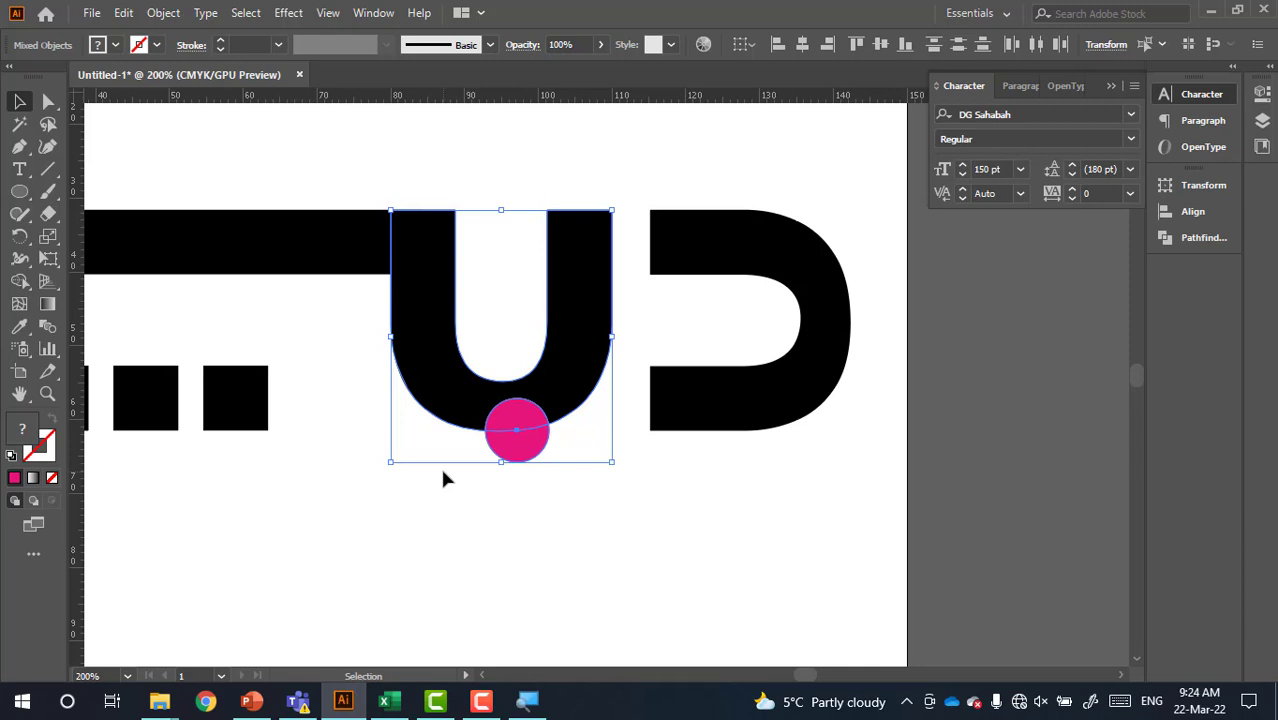
left_click(802, 44)
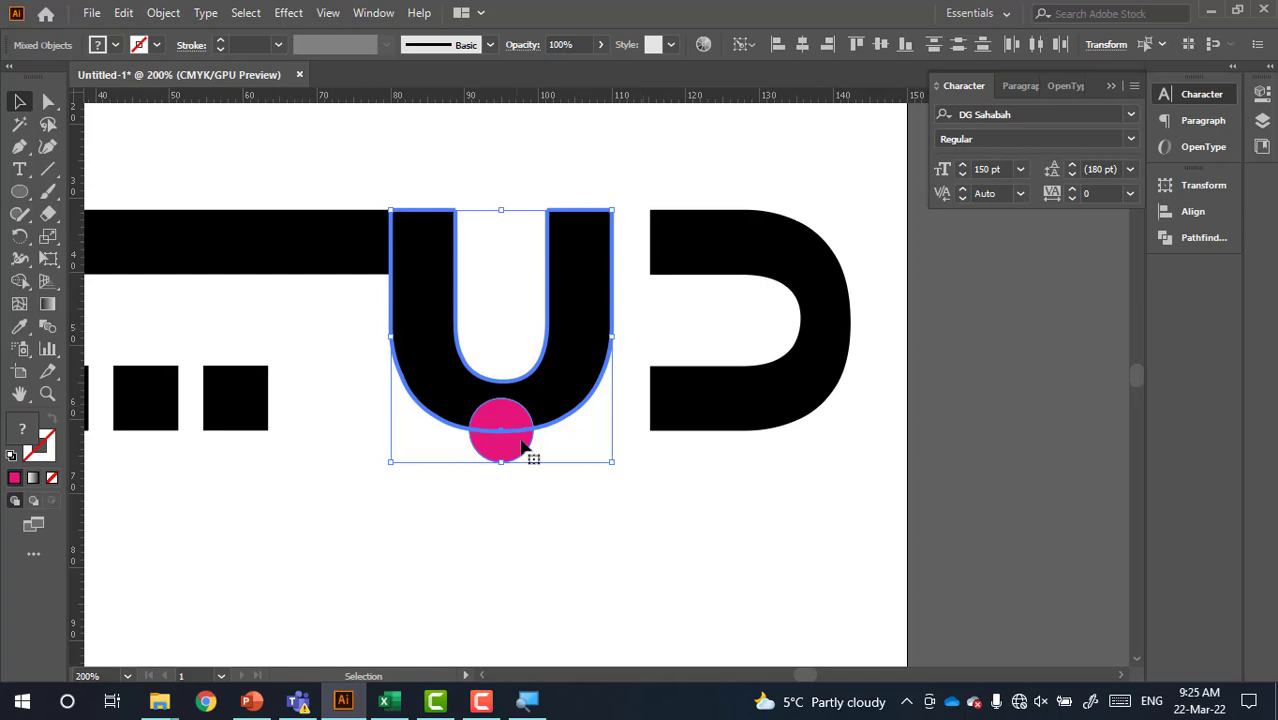
left_click(545, 562)
- Give the pink circle a 4 pt yellow stroke
left_click(500, 452)
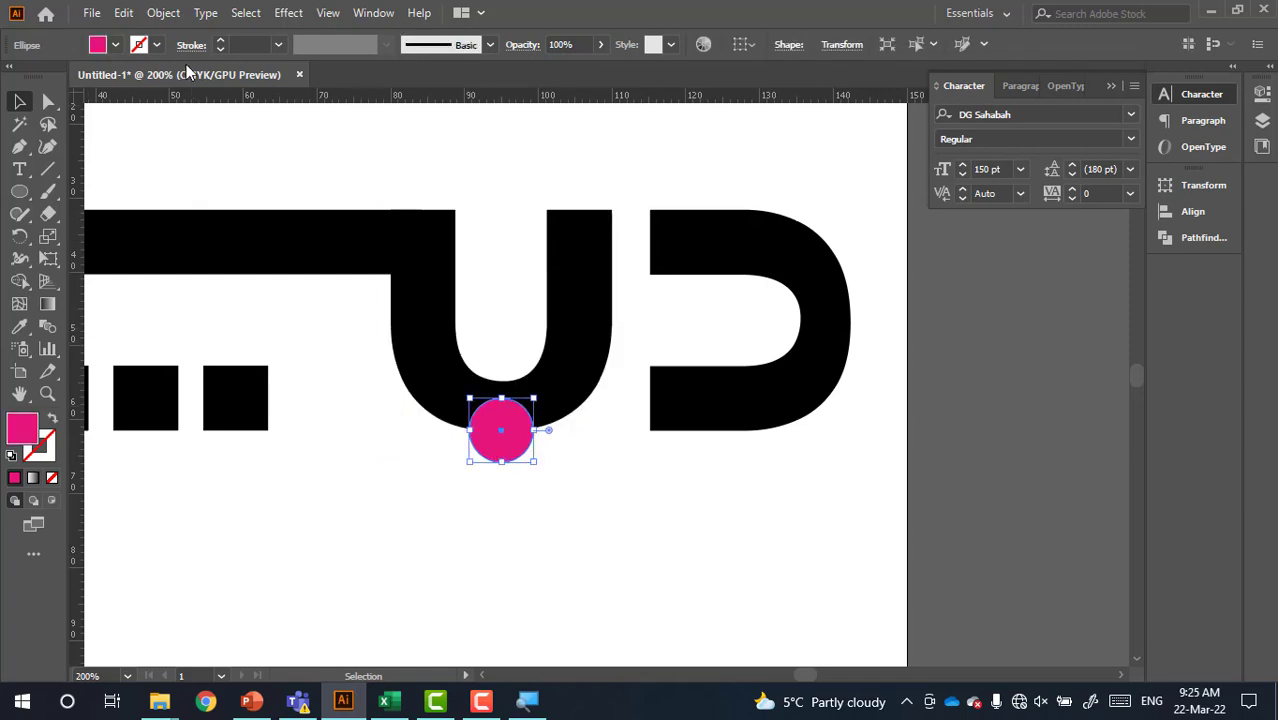
left_click(220, 47)
left_click(220, 41)
left_click(220, 41)
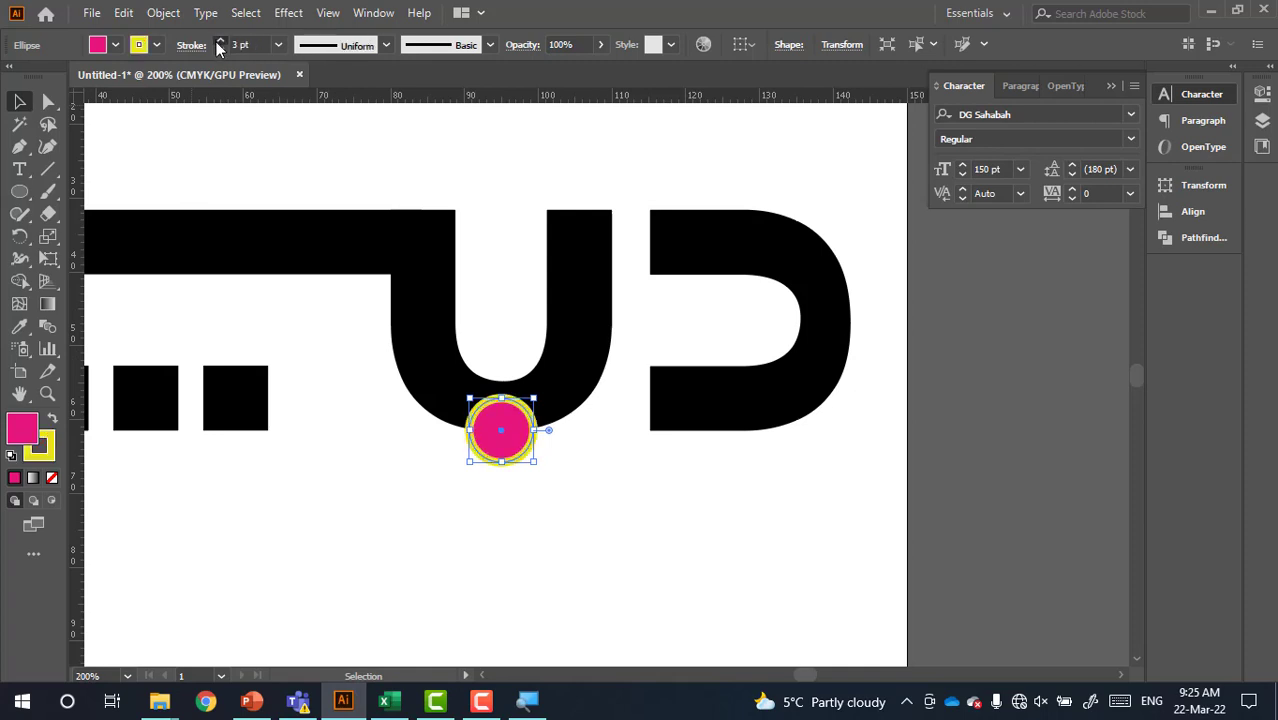
left_click(220, 41)
left_click(220, 41)
left_click(156, 45)
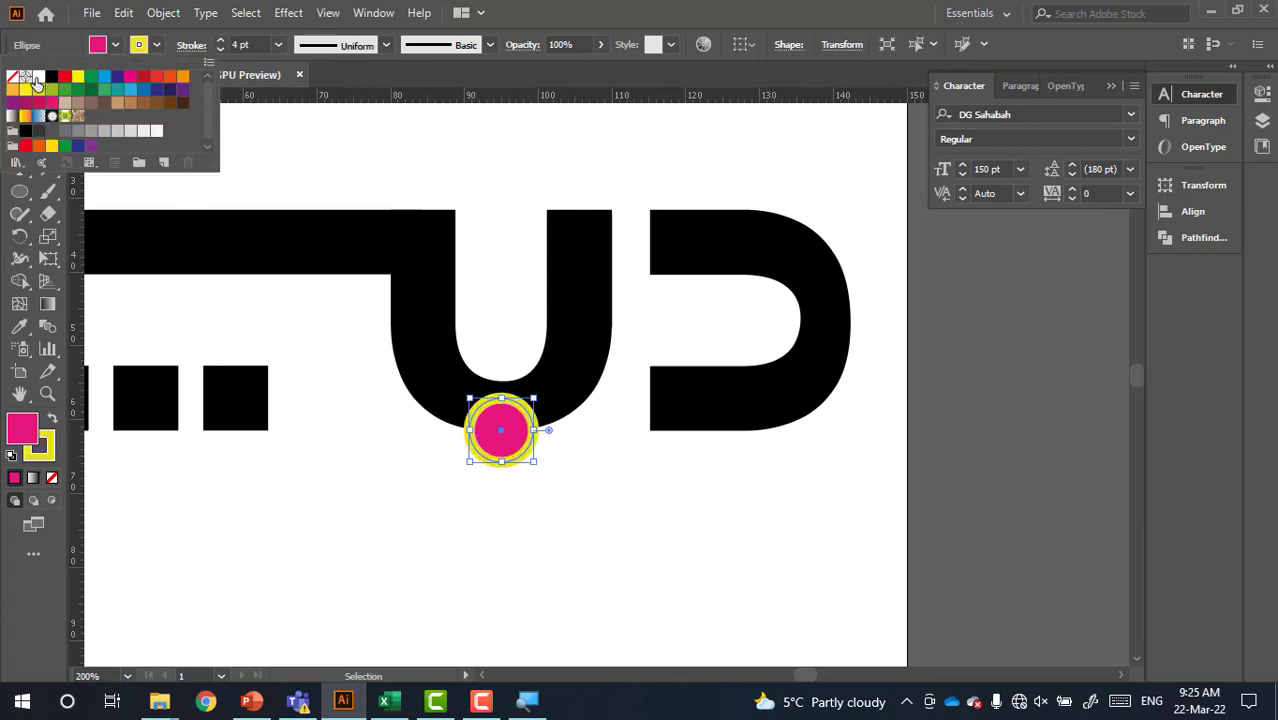
left_click(344, 485)
left_click(390, 466)
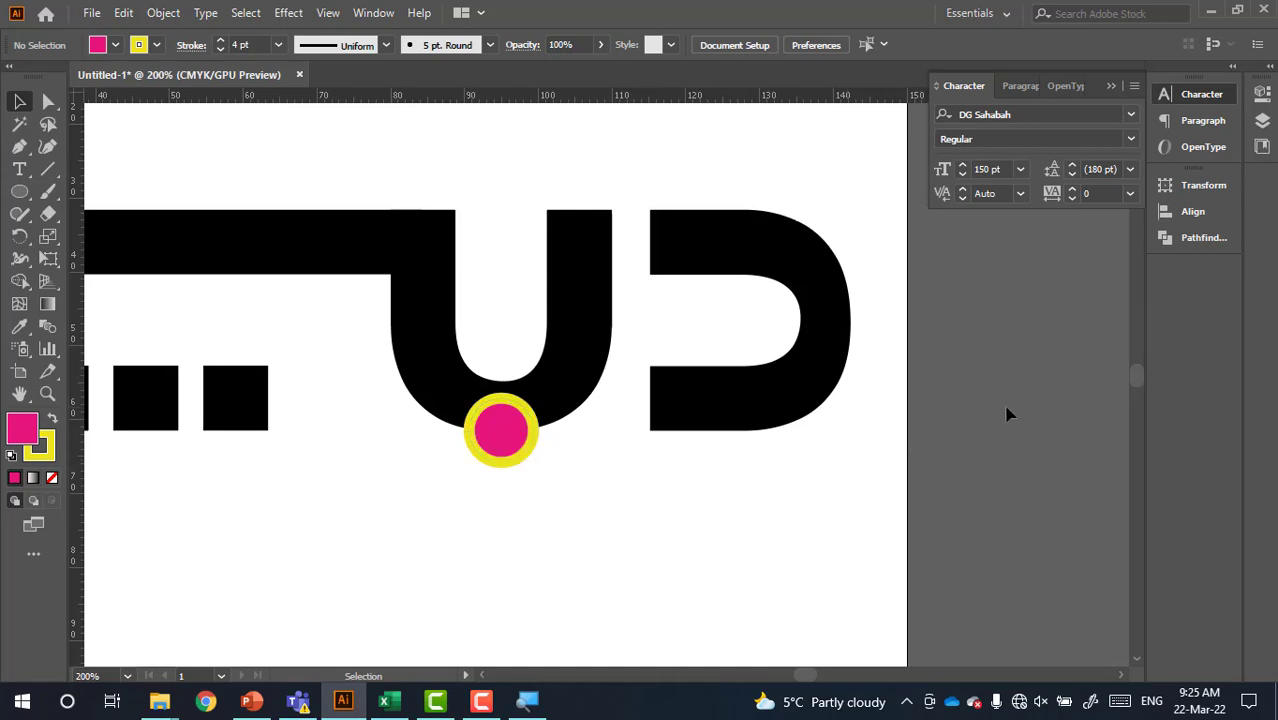
- Open Object > Expand on the ringed circle, then cancel without expanding
scroll(603, 458, "up", 3)
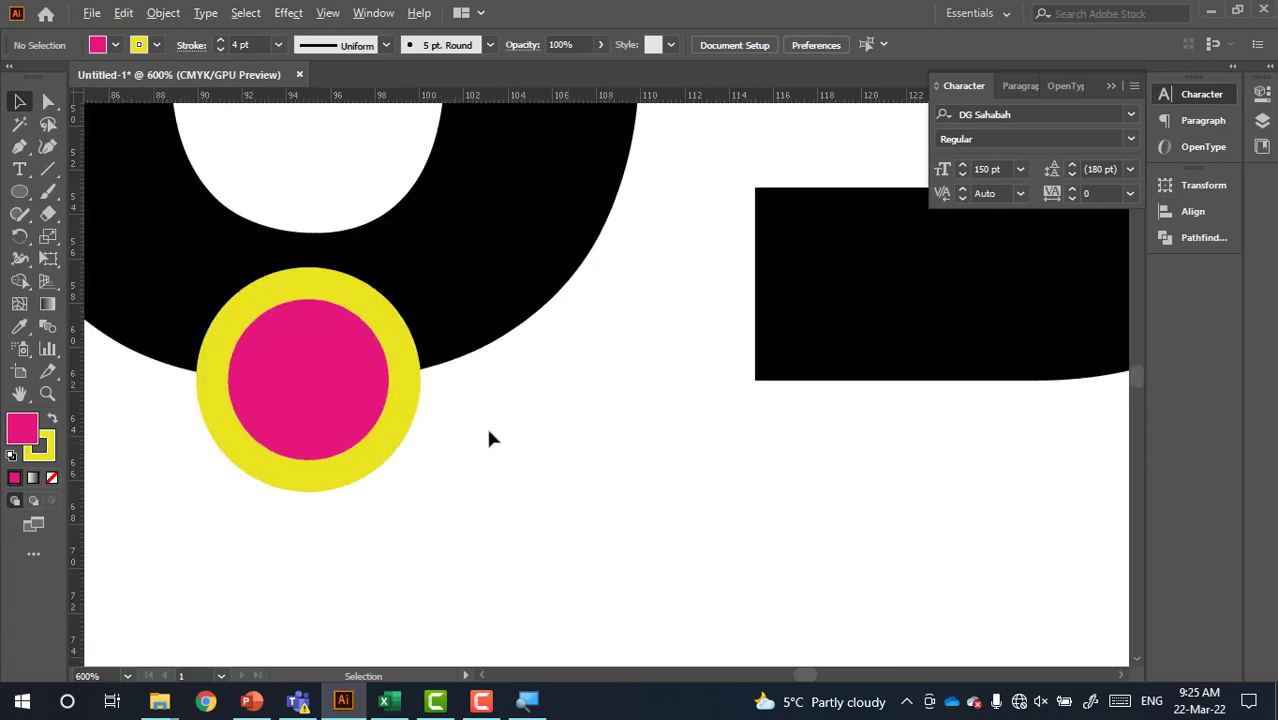
left_click(342, 385)
left_click(178, 13)
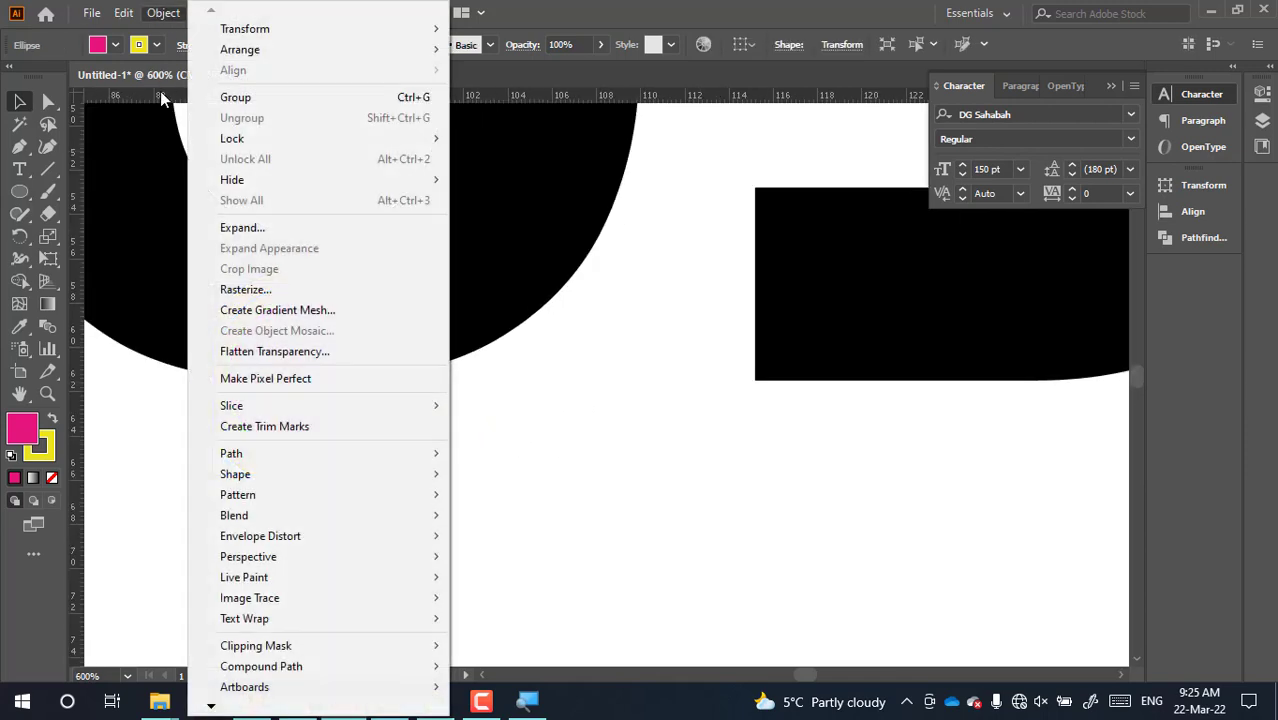
left_click(240, 231)
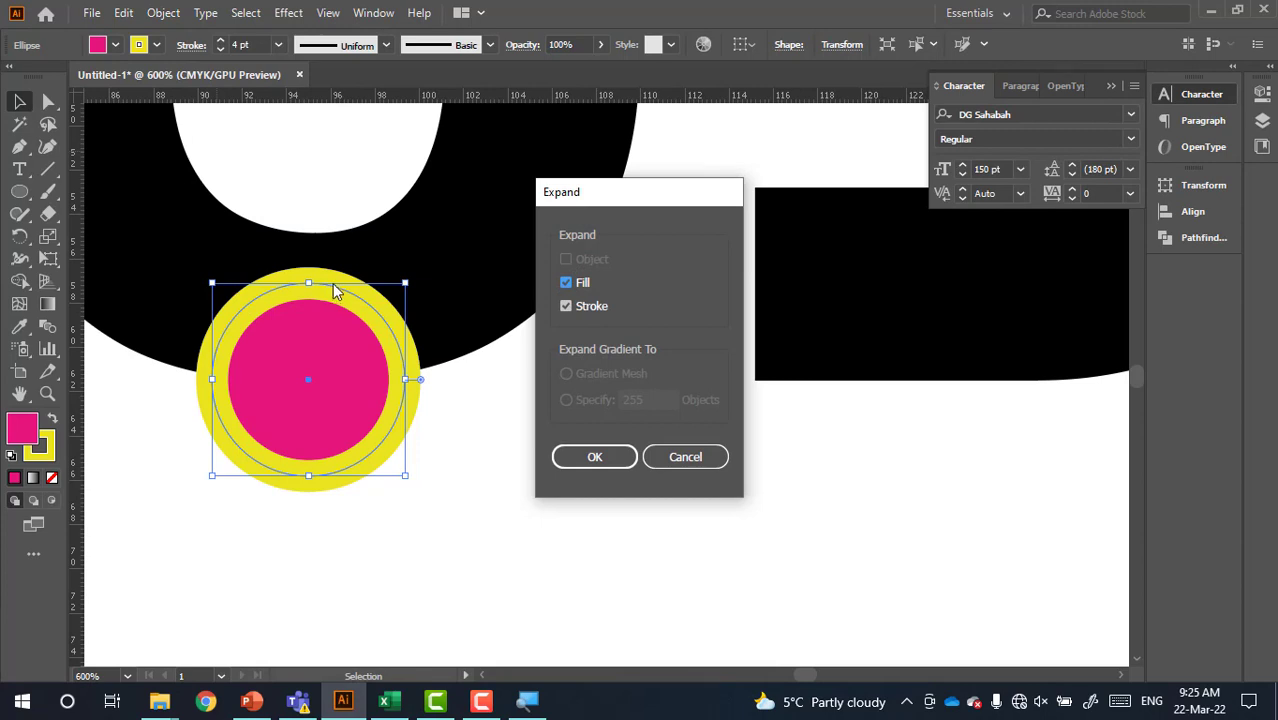
left_click(685, 456)
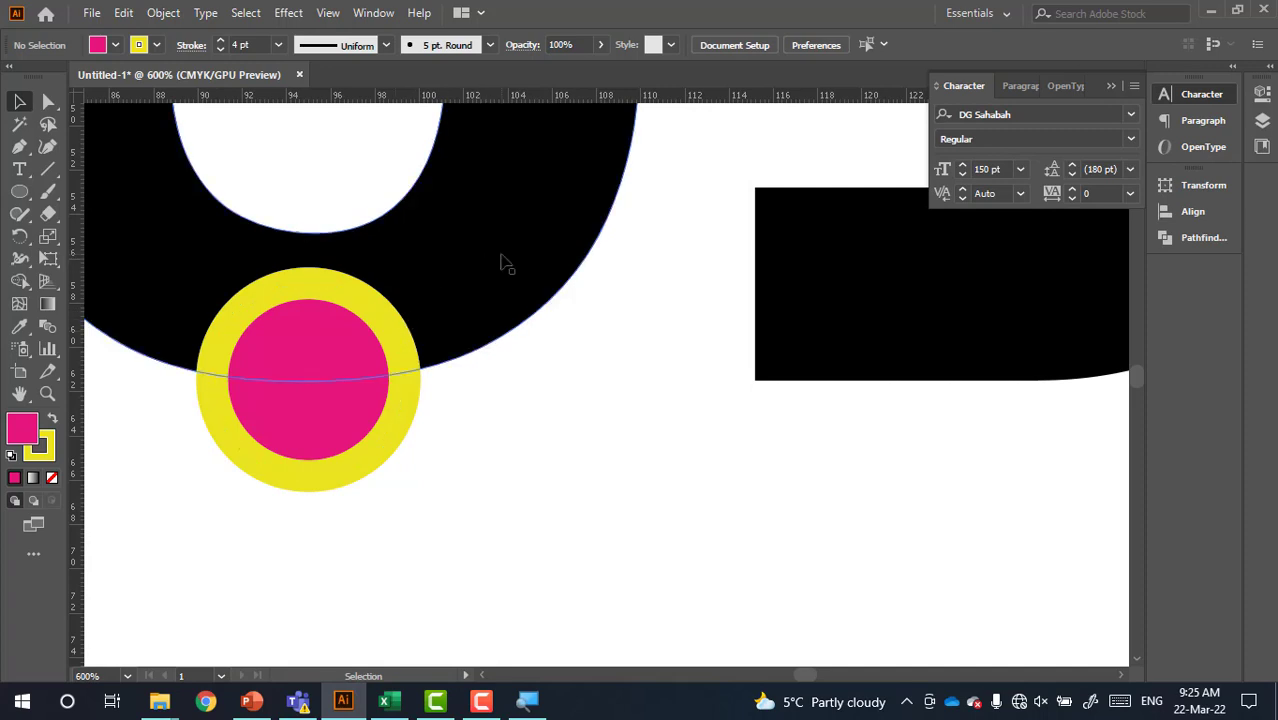
left_click(308, 388)
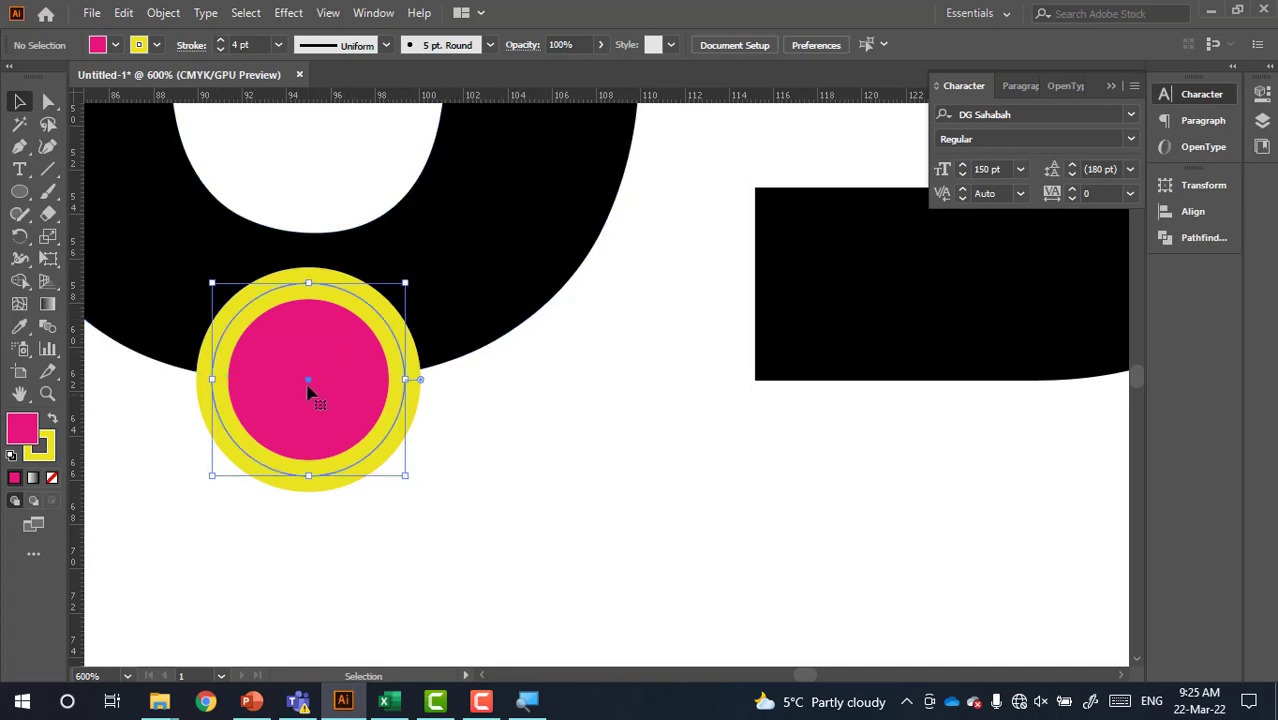
left_click(163, 12)
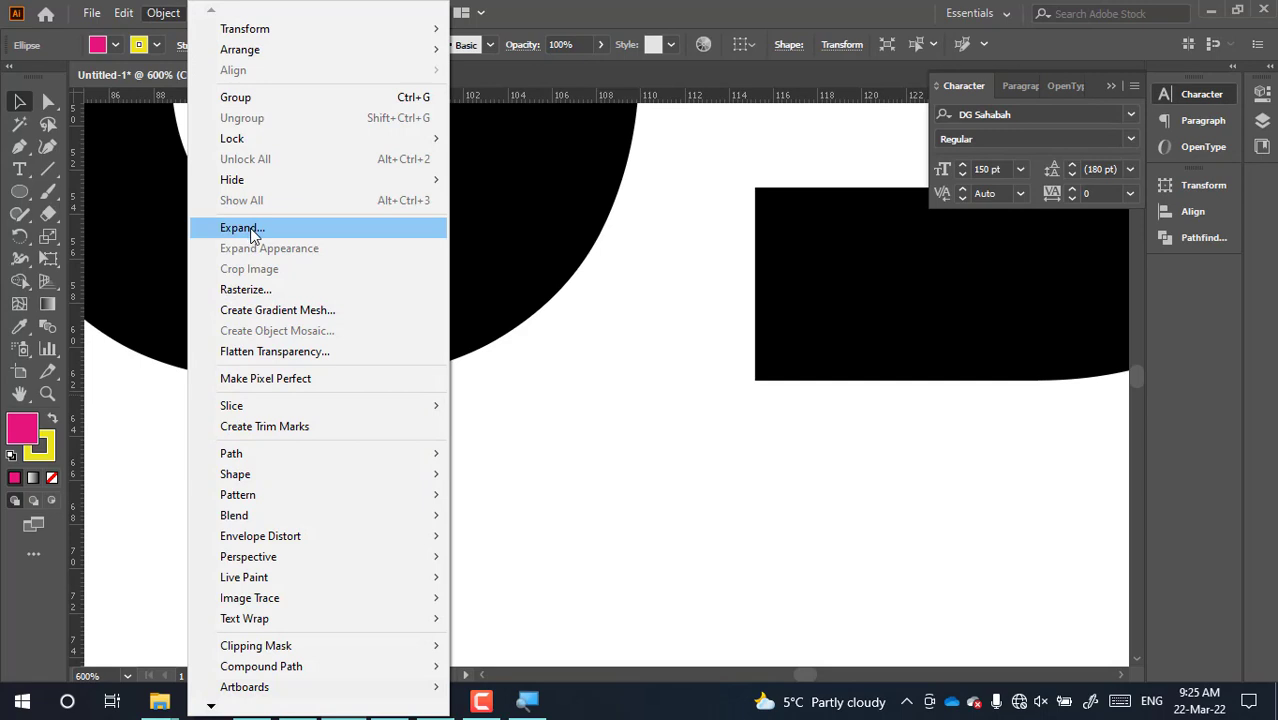
left_click(611, 302)
- Expand the circle's fill and stroke so its stroke becomes ring shapes
key("ctrl+y")
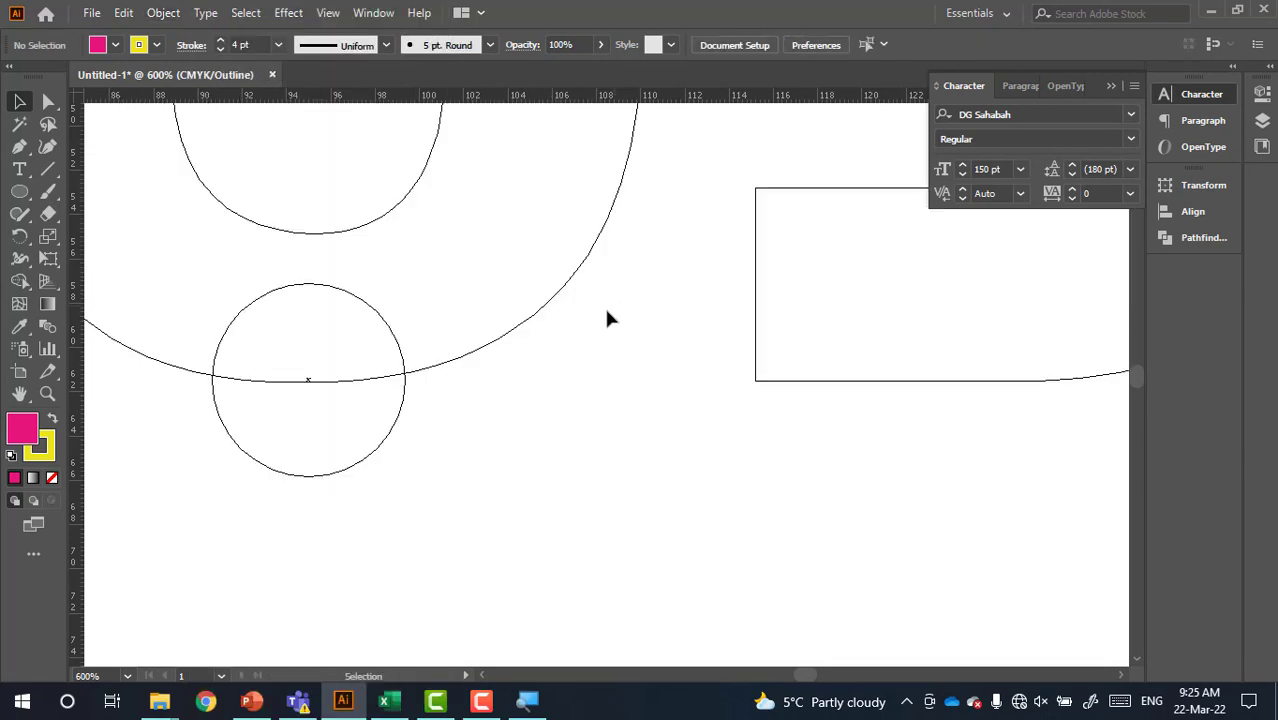
scroll(333, 360, "up", 2)
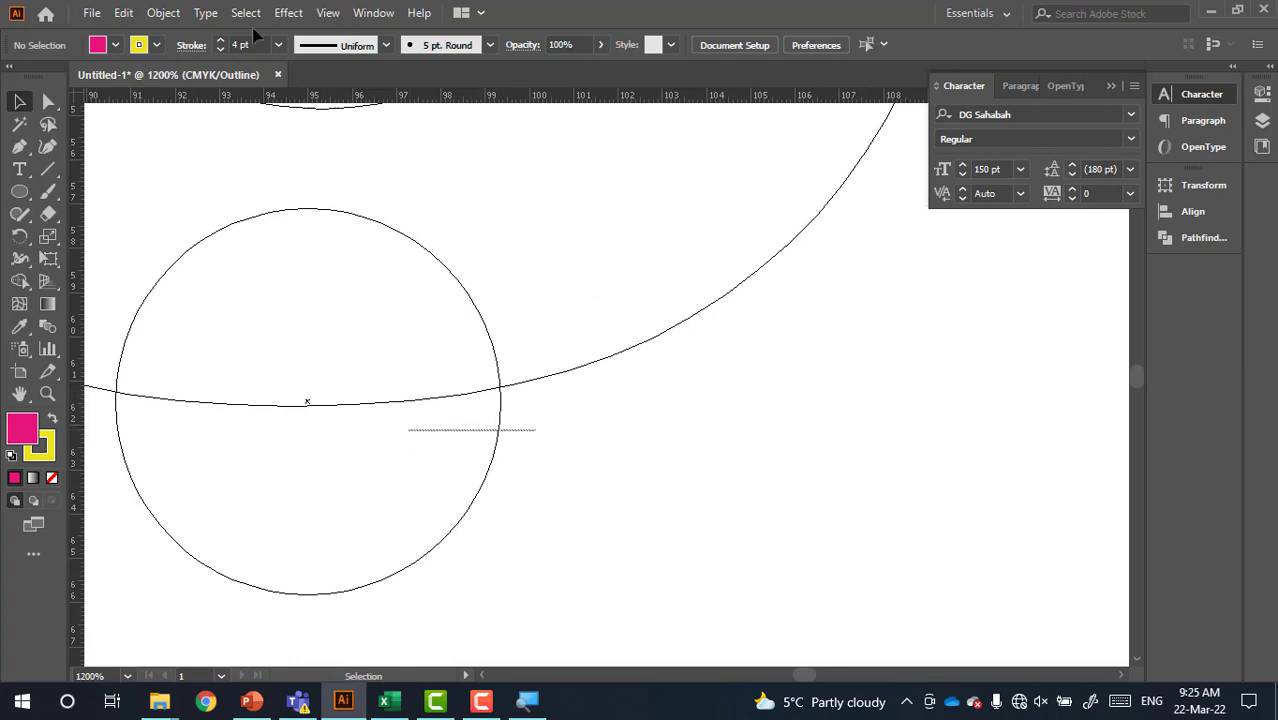
left_click_drag(536, 424, 446, 432)
left_click(163, 13)
left_click(245, 229)
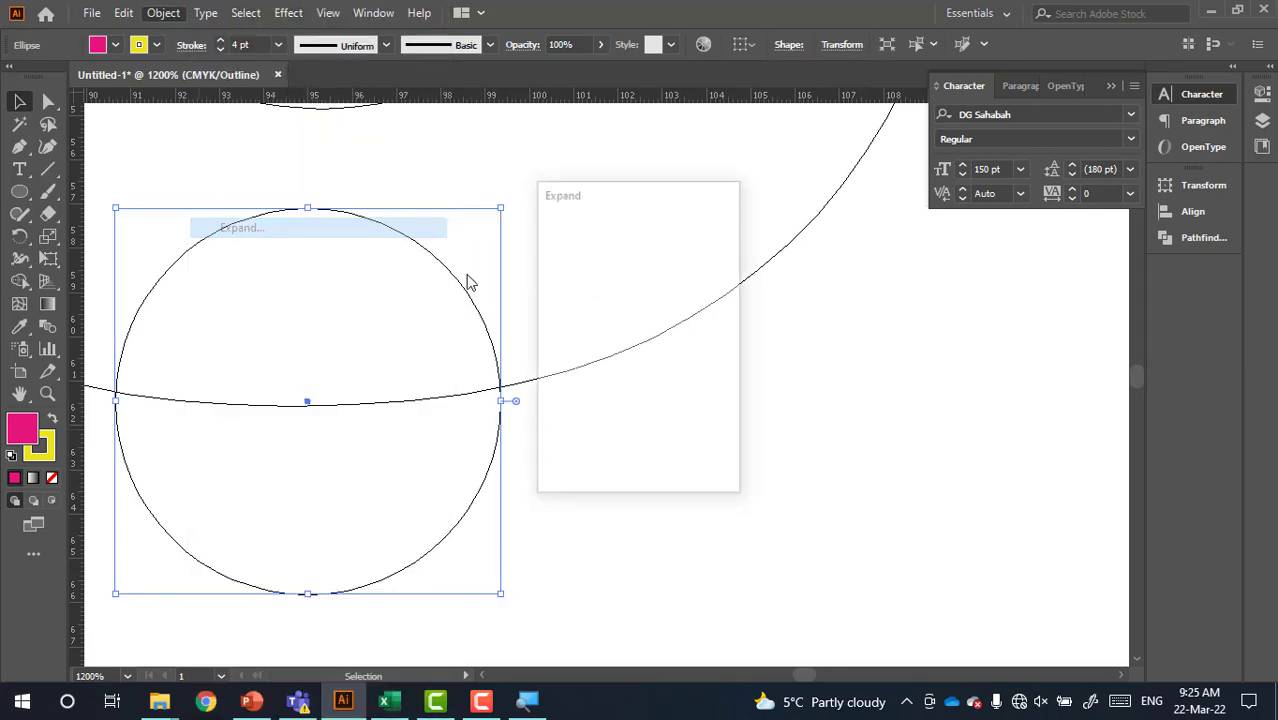
left_click(588, 457)
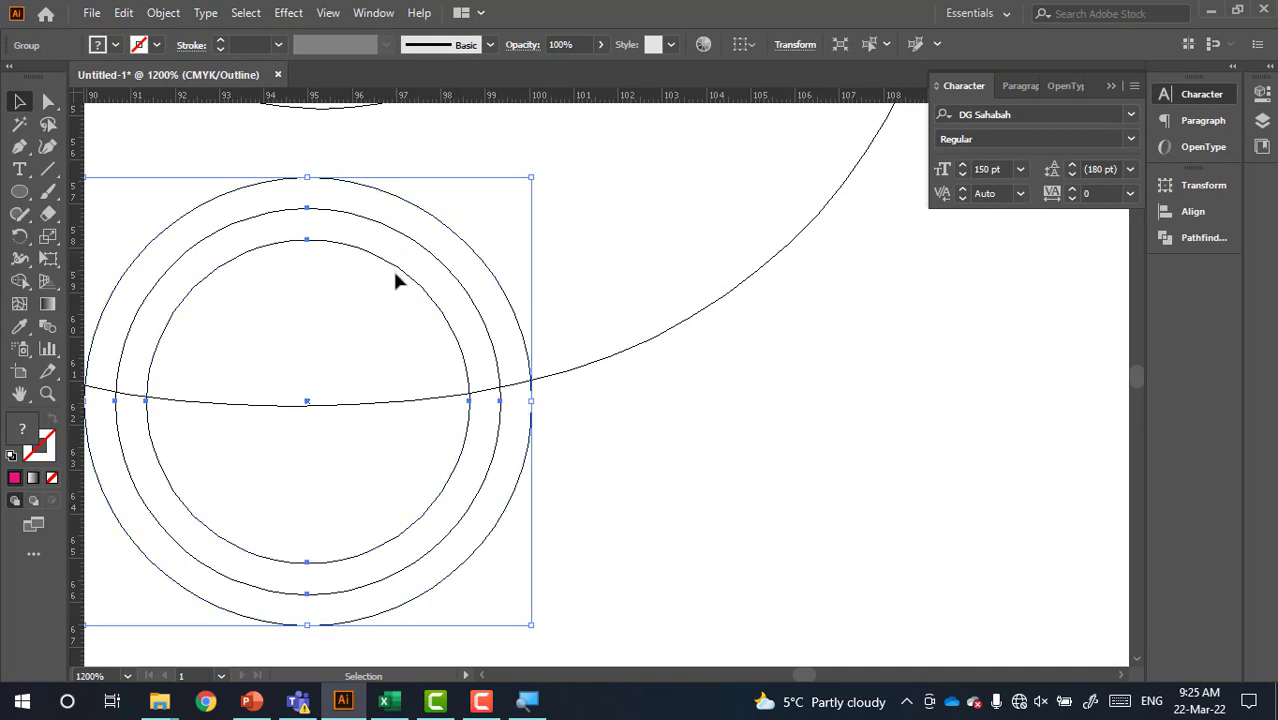
- With Shape Builder, delete the ring regions from the U and merge the dot halves
key("ctrl+y")
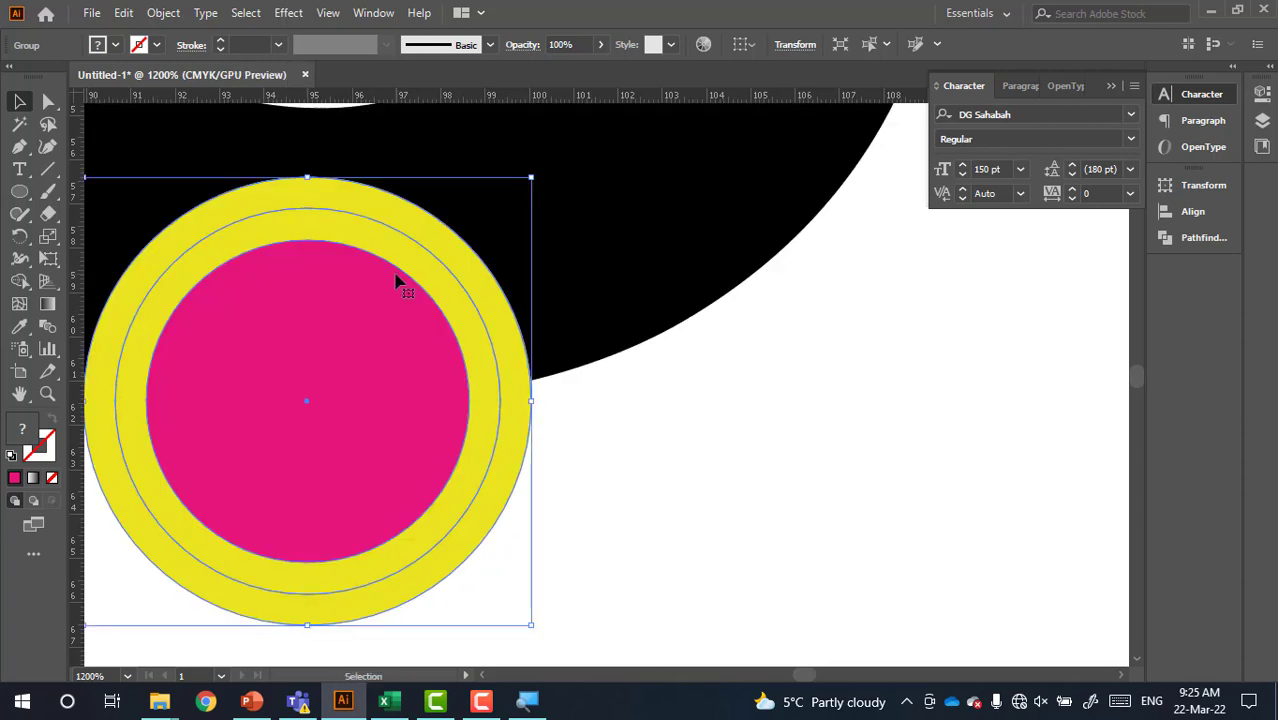
mouse_move(593, 442)
left_mouse_down()
mouse_move(388, 259)
mouse_move(288, 257)
left_mouse_up()
key("shift+m")
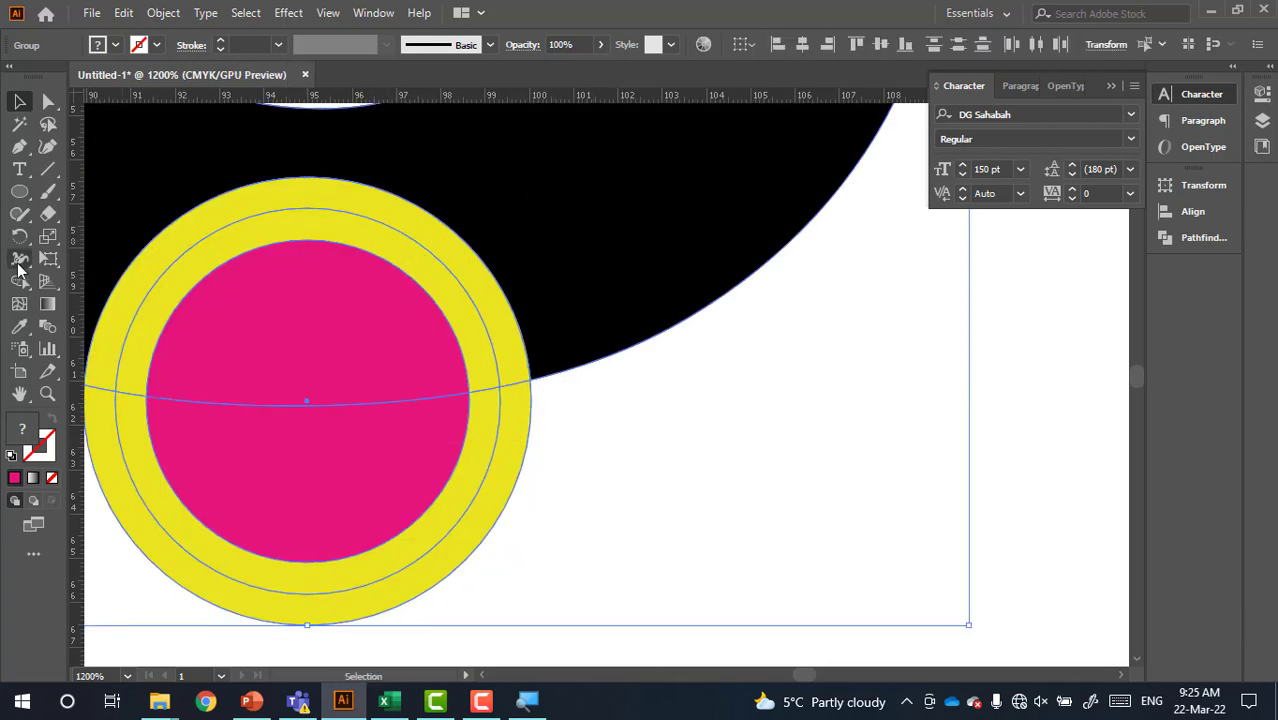
left_click_drag(473, 287, 468, 331)
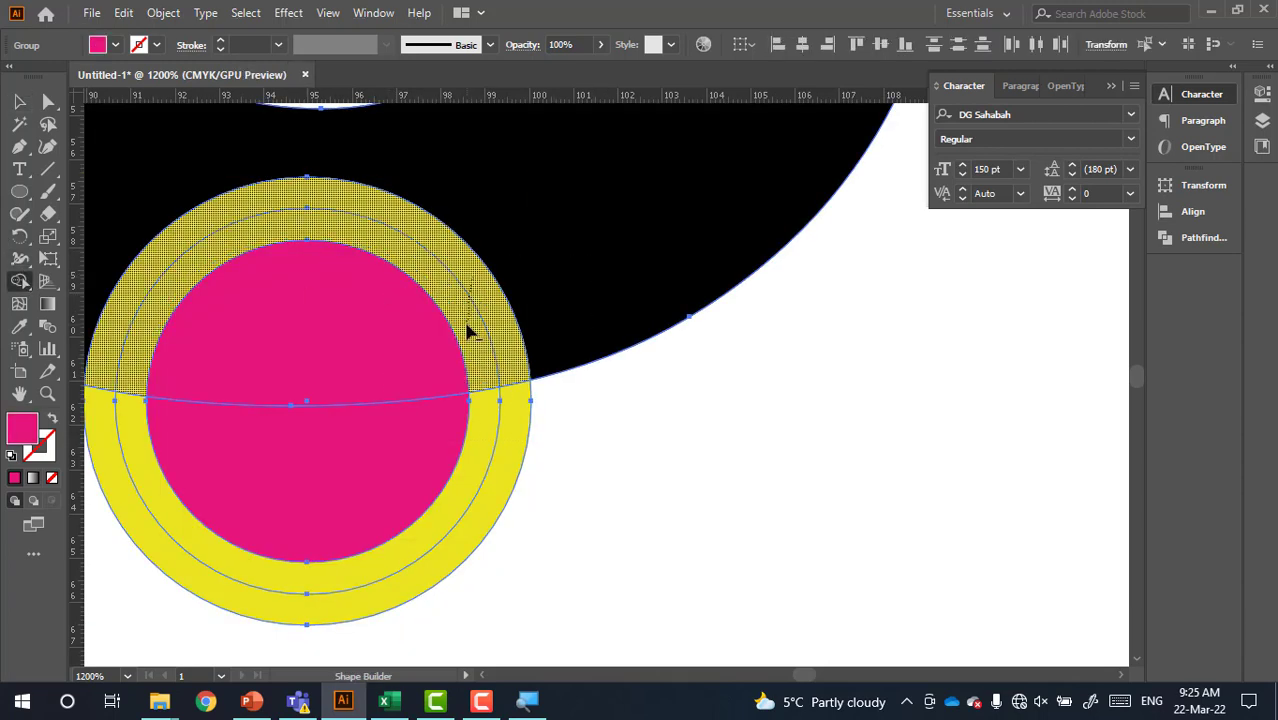
left_click_drag(490, 450, 452, 460)
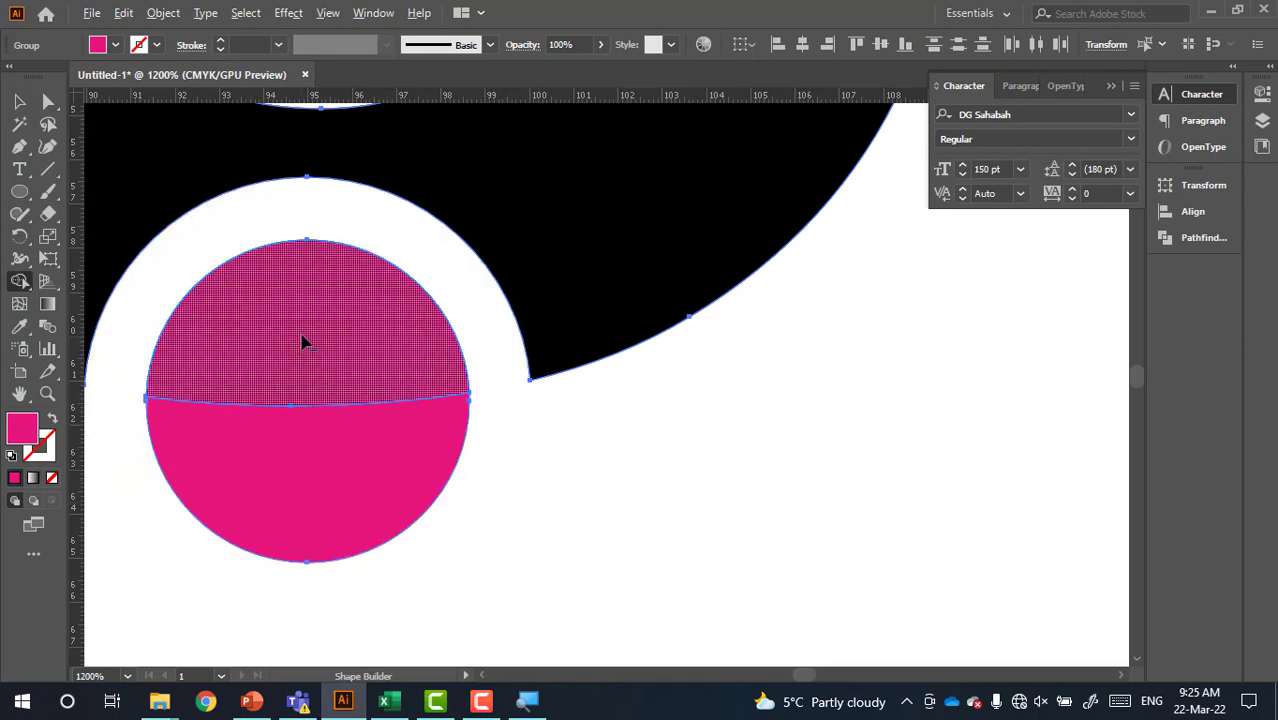
left_click_drag(303, 332, 297, 491)
scroll(360, 442, "down", 5)
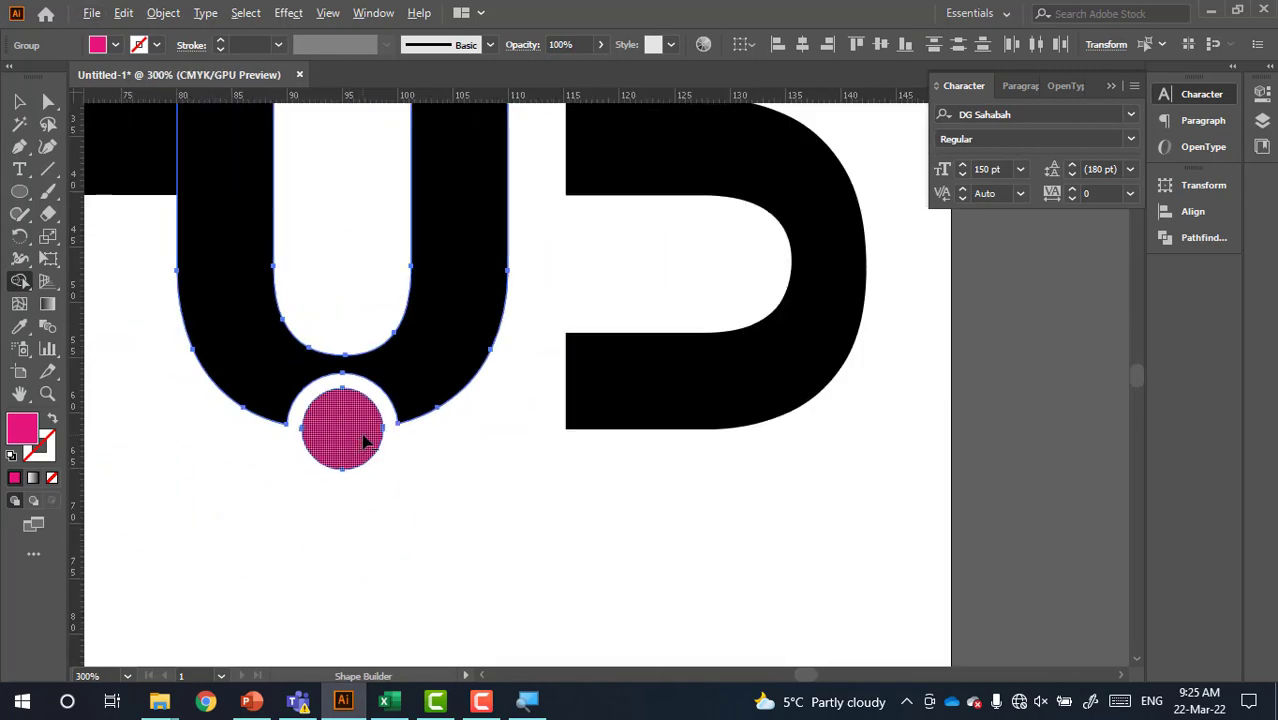
scroll(365, 436, "down", 2)
left_click_drag(405, 392, 646, 356)
- Merge the long bar with the U into one shape
key("v")
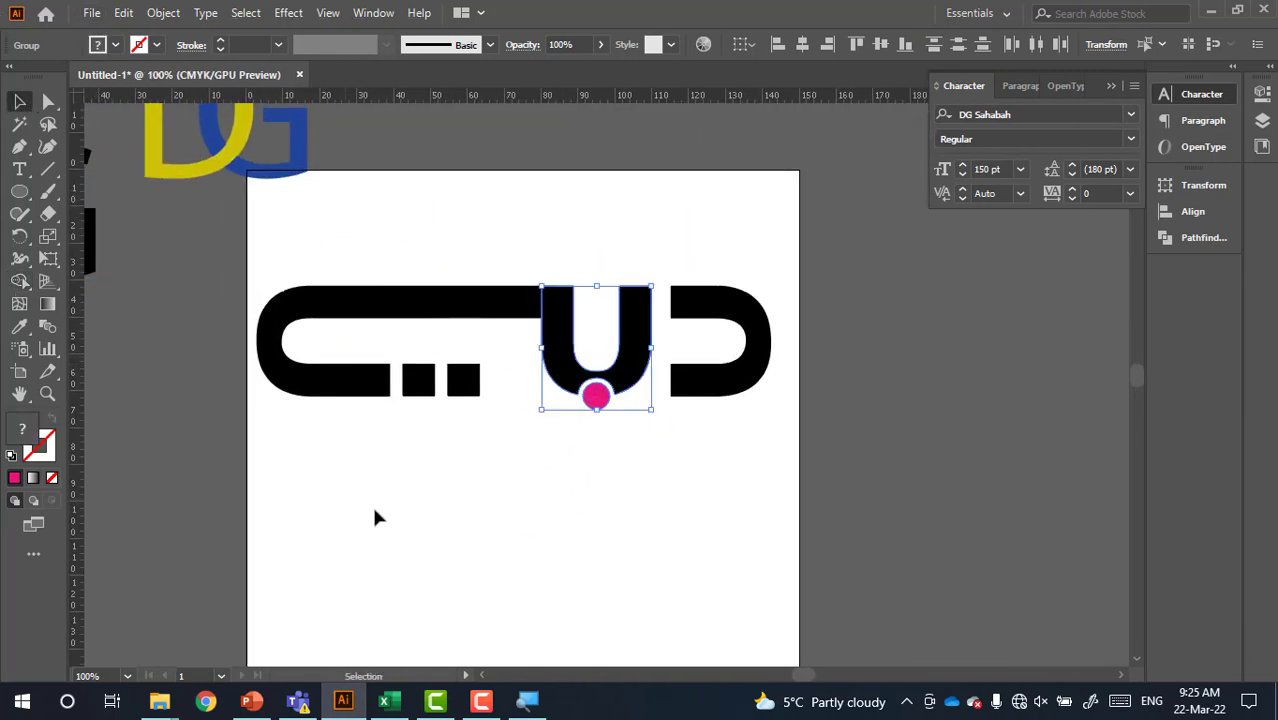
left_click(371, 503)
key("ctrl+y")
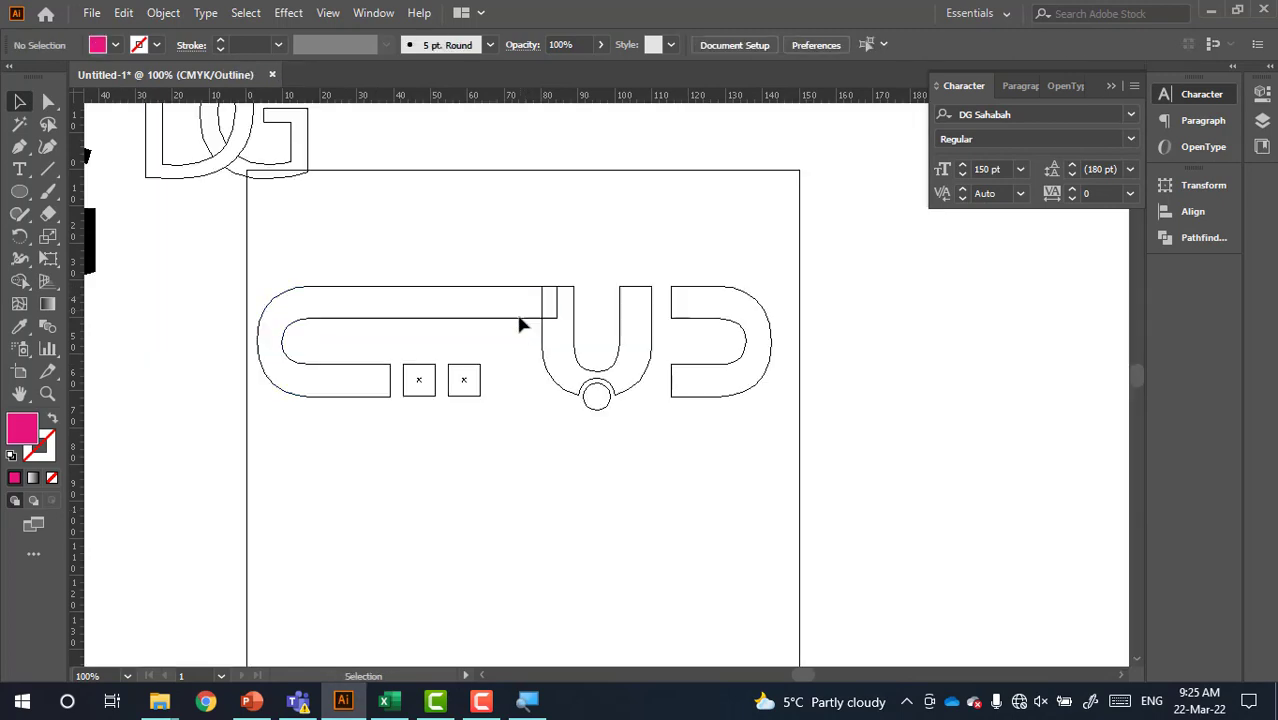
scroll(552, 317, "up", 3)
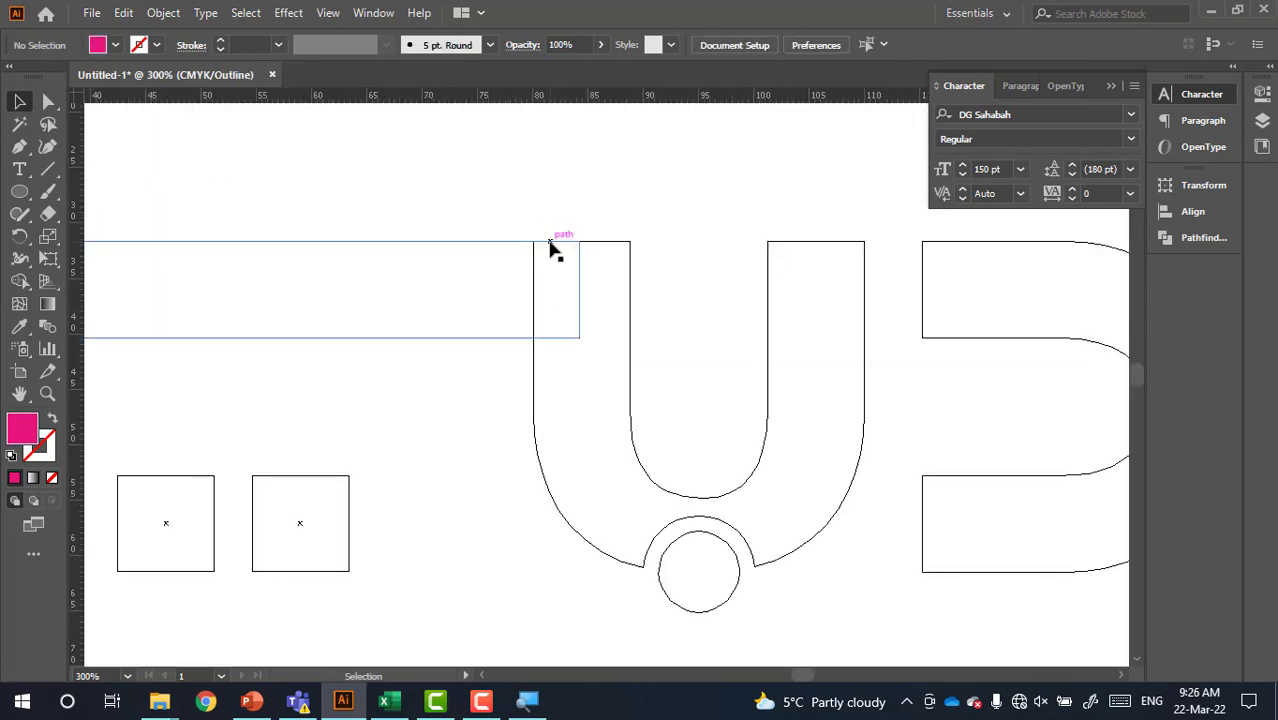
scroll(527, 276, "down", 2)
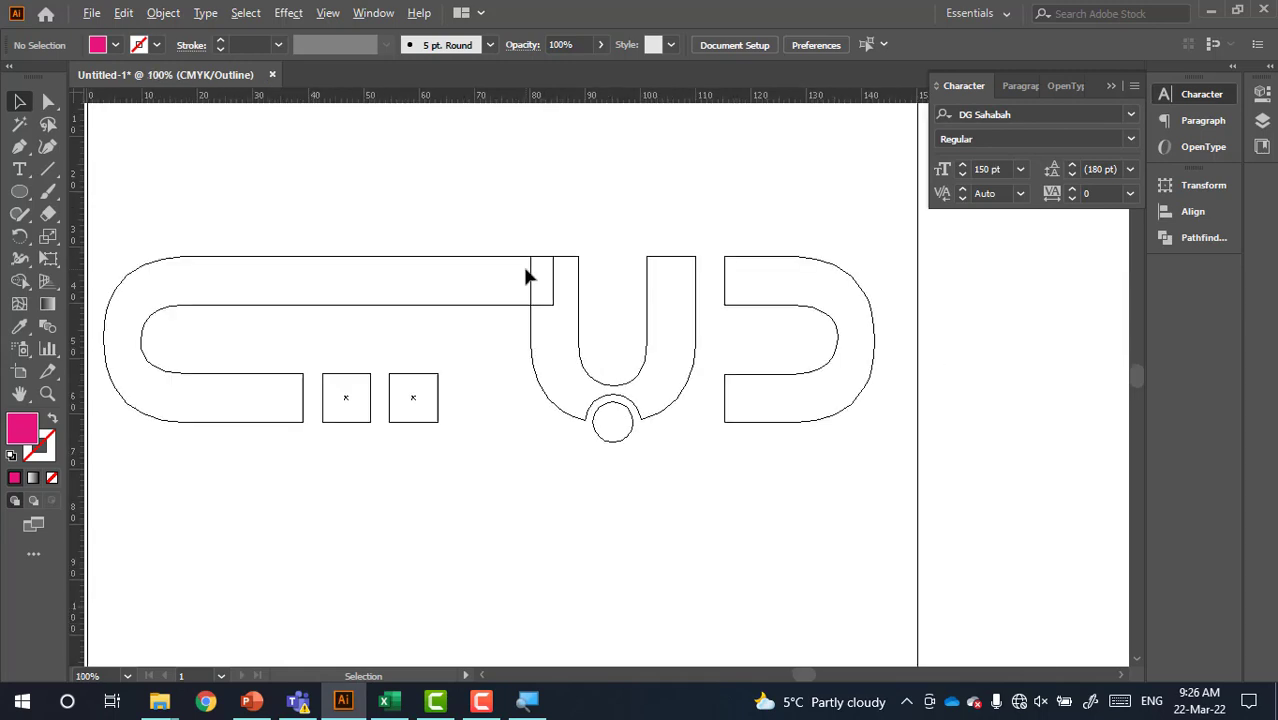
scroll(522, 263, "down", 1)
key("ctrl+y")
left_click_drag(496, 318, 600, 300)
left_click(19, 281)
- Group all wordmark pieces, shrink the group, and move it toward the upper right
key("v")
left_click(488, 208)
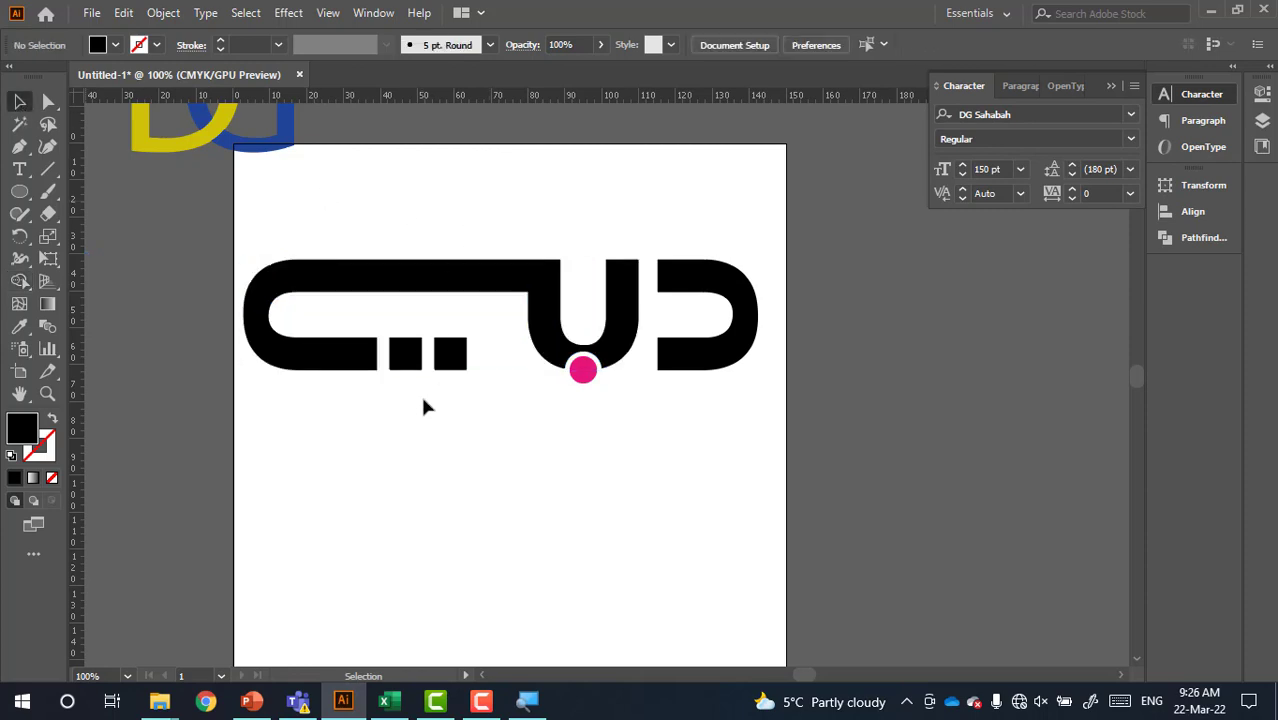
key("a")
left_click_drag(792, 234, 250, 408)
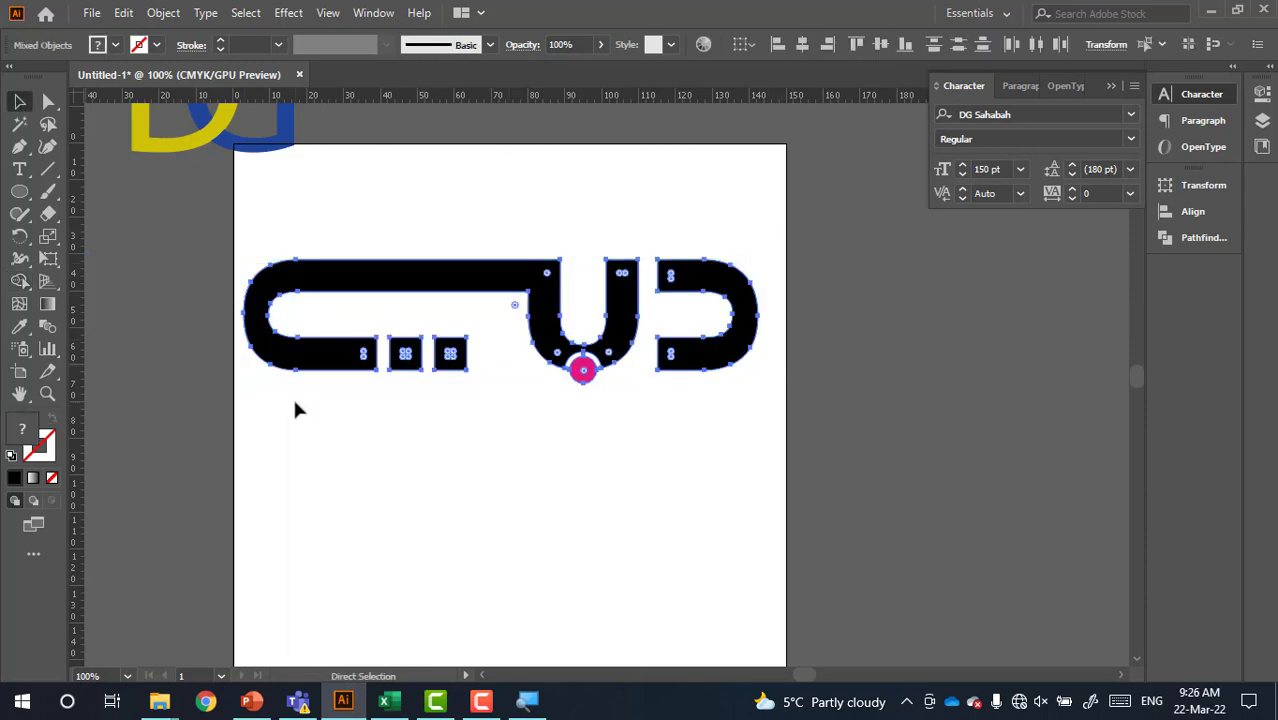
key("v")
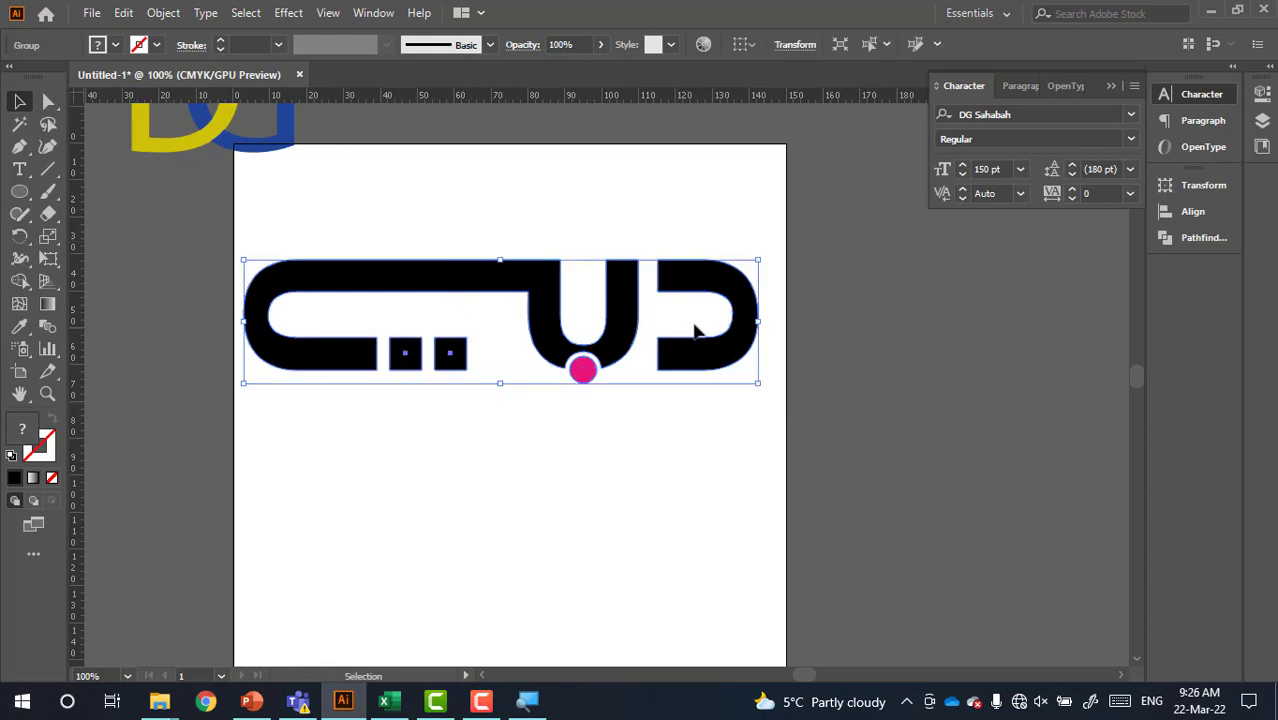
left_click_drag(758, 259, 625, 292)
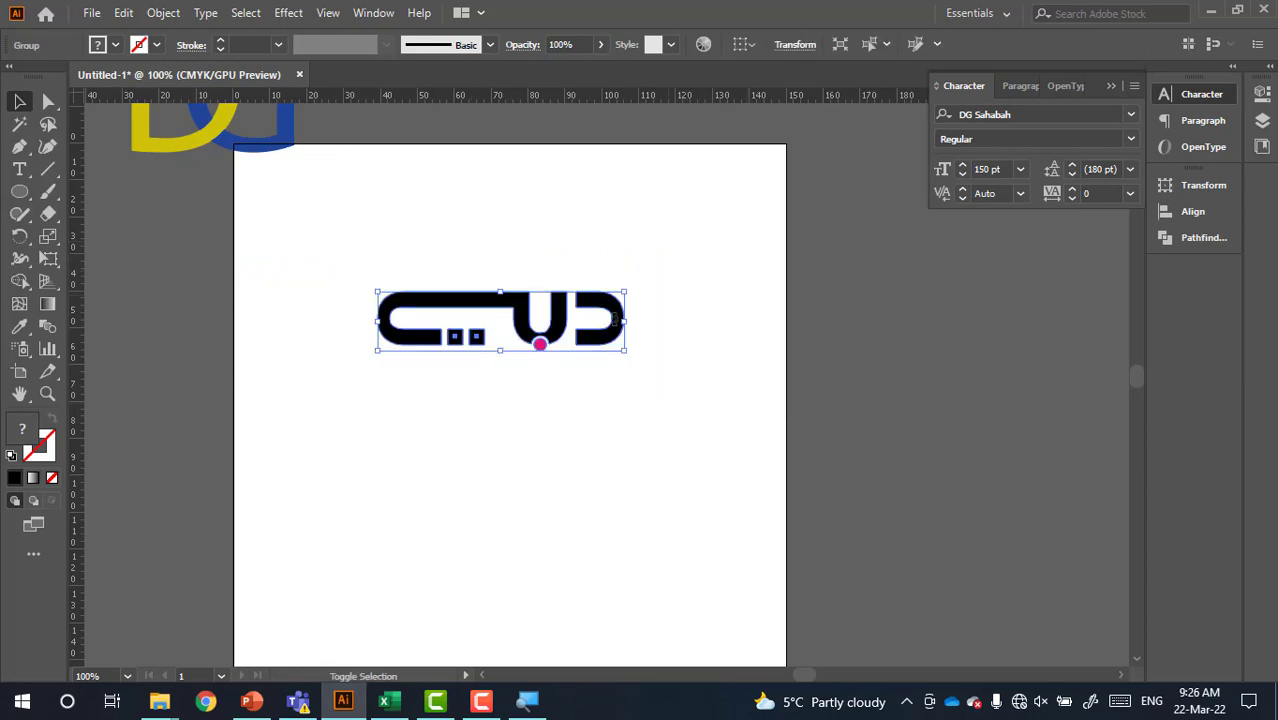
left_click_drag(557, 343, 697, 226)
left_click(640, 365)
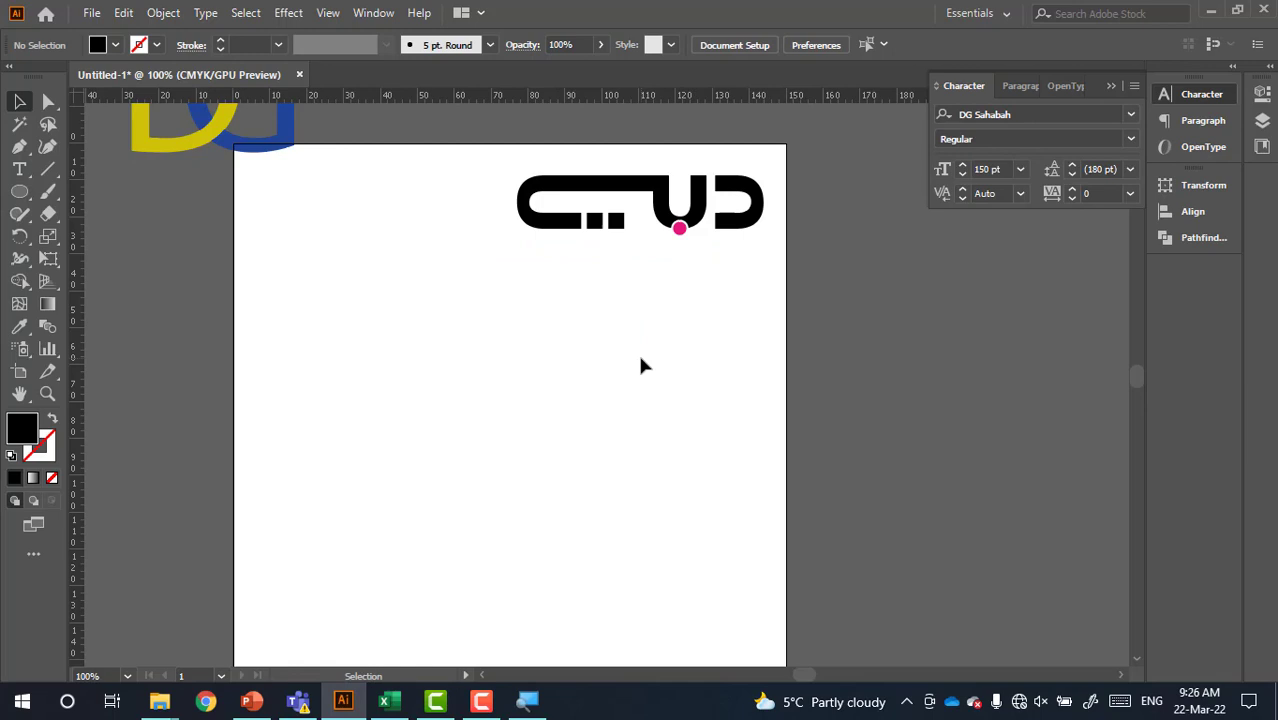
- Recolour the pink dot black using the Eyedropper on the letters
scroll(640, 358, "up", 1)
scroll(600, 450, "up", 1)
scroll(579, 311, "up", 1)
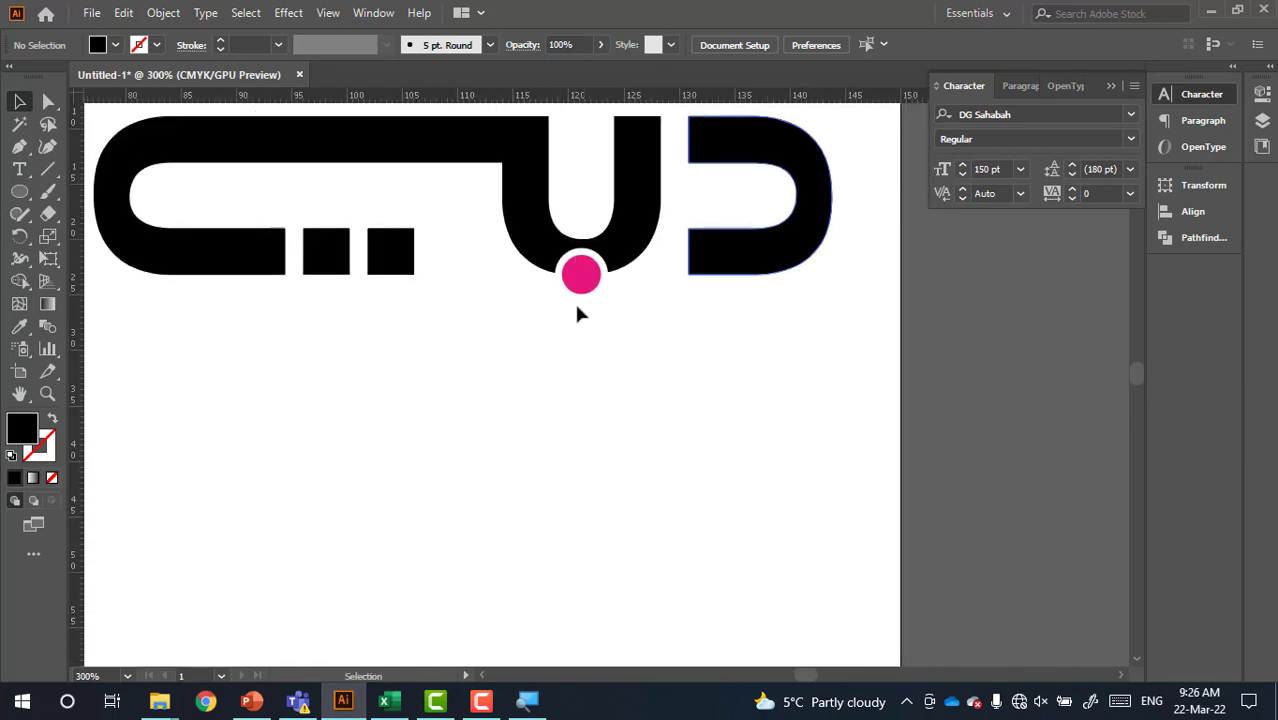
left_click(581, 270)
right_click(577, 268)
left_click(519, 411)
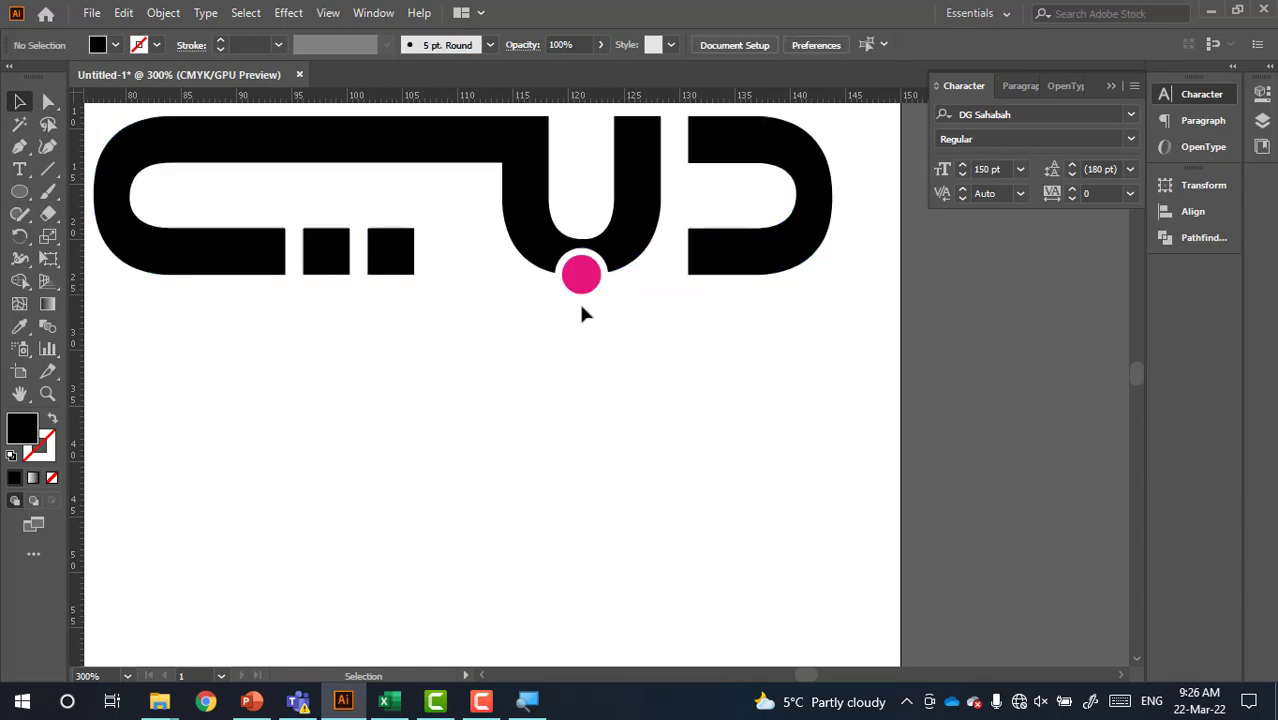
left_click(588, 274)
key("i")
left_click(627, 213)
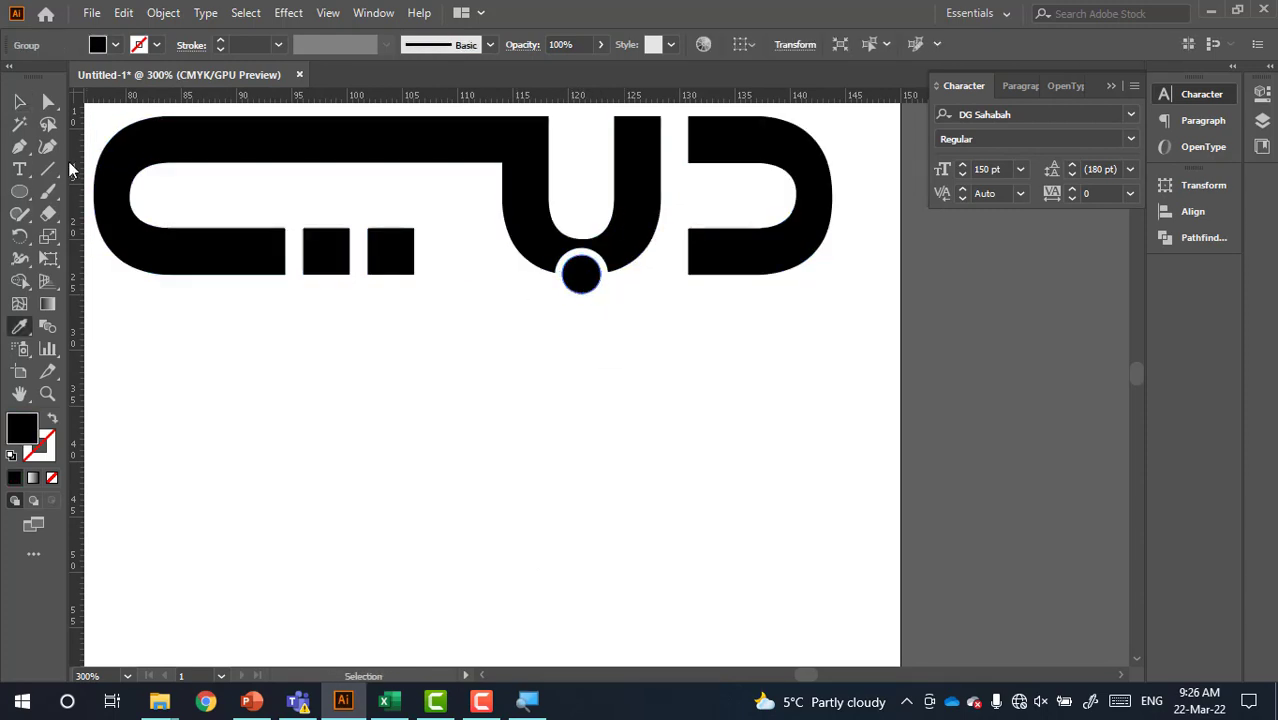
left_click(15, 101)
- Move the wordmark right and down on the page
left_click(627, 357)
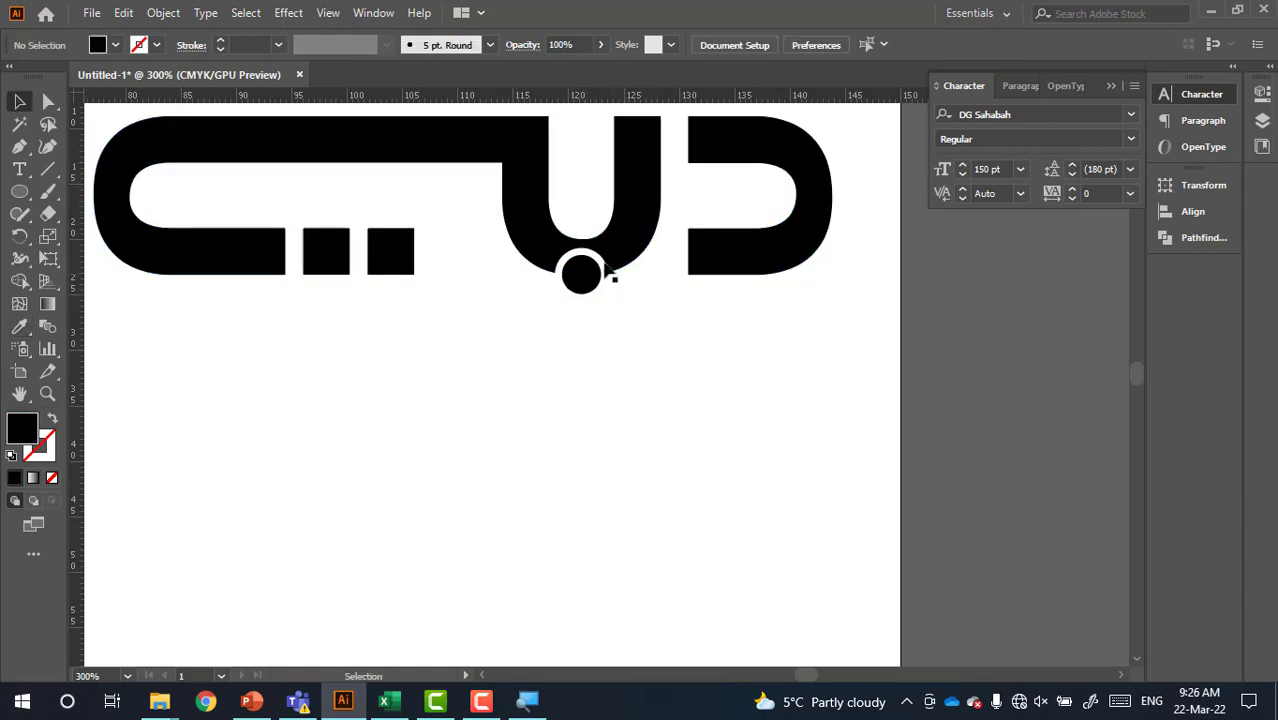
left_click_drag(613, 276, 983, 366)
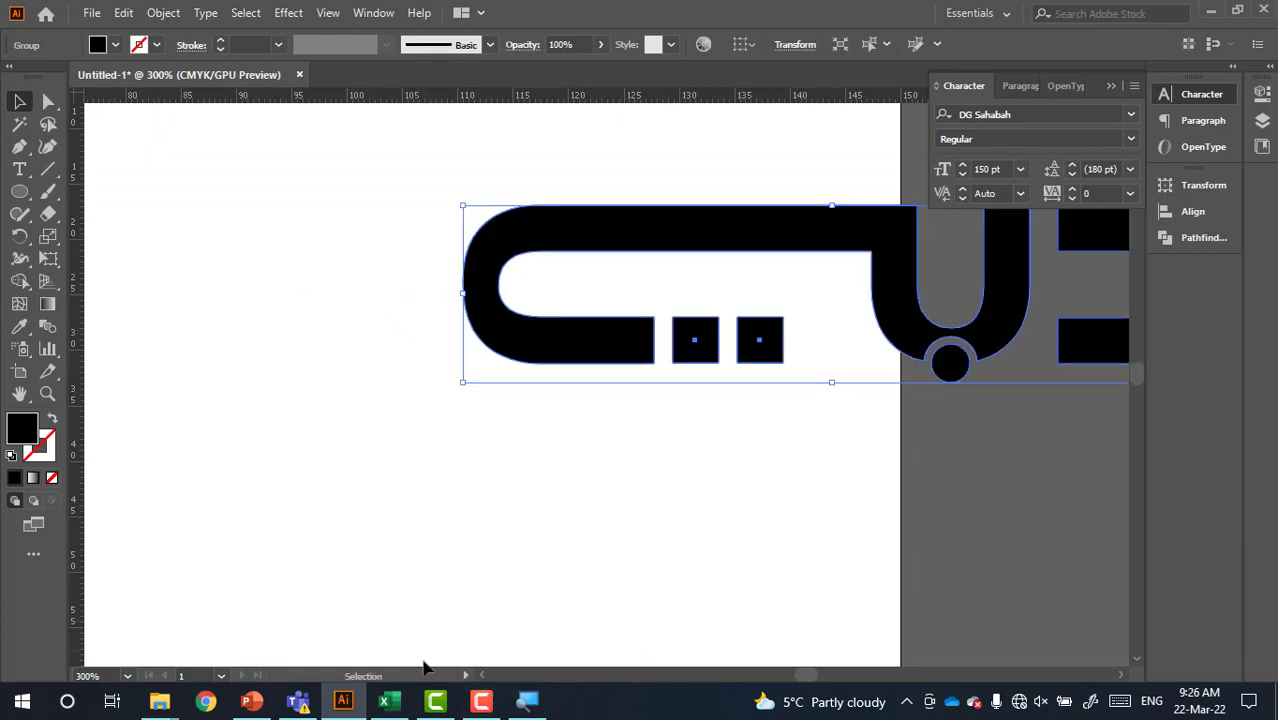
left_click(481, 700)
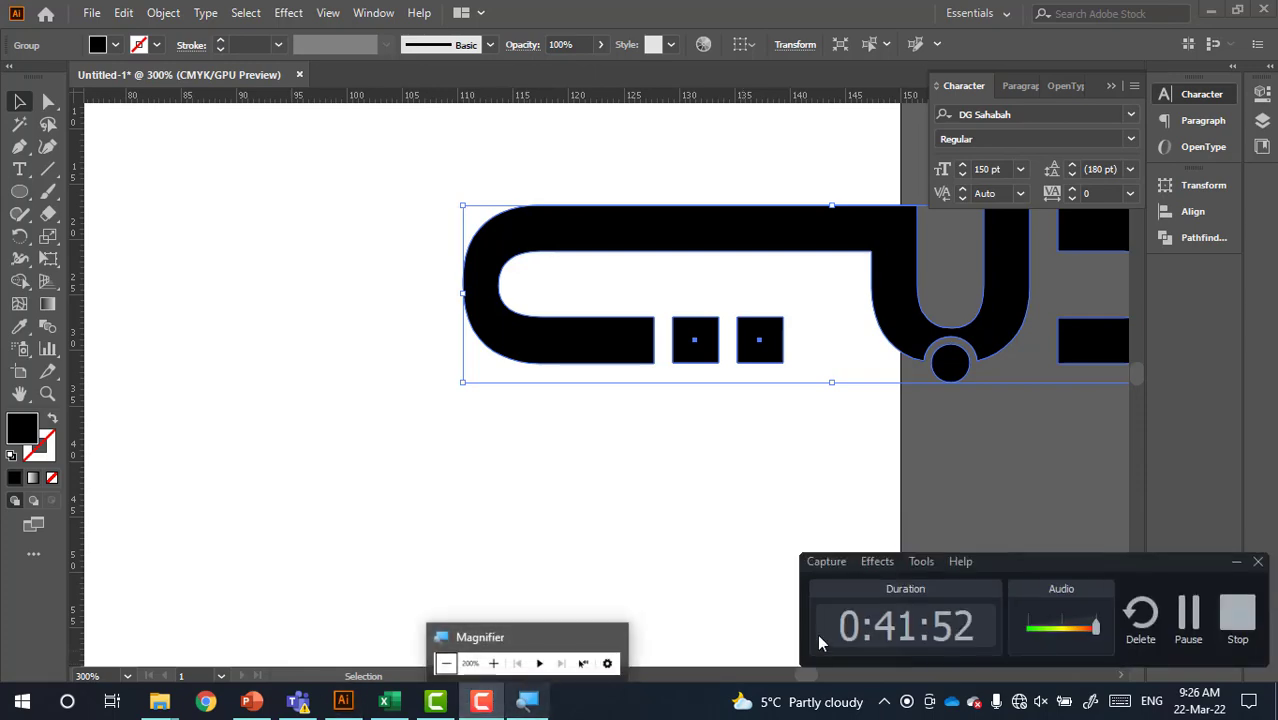